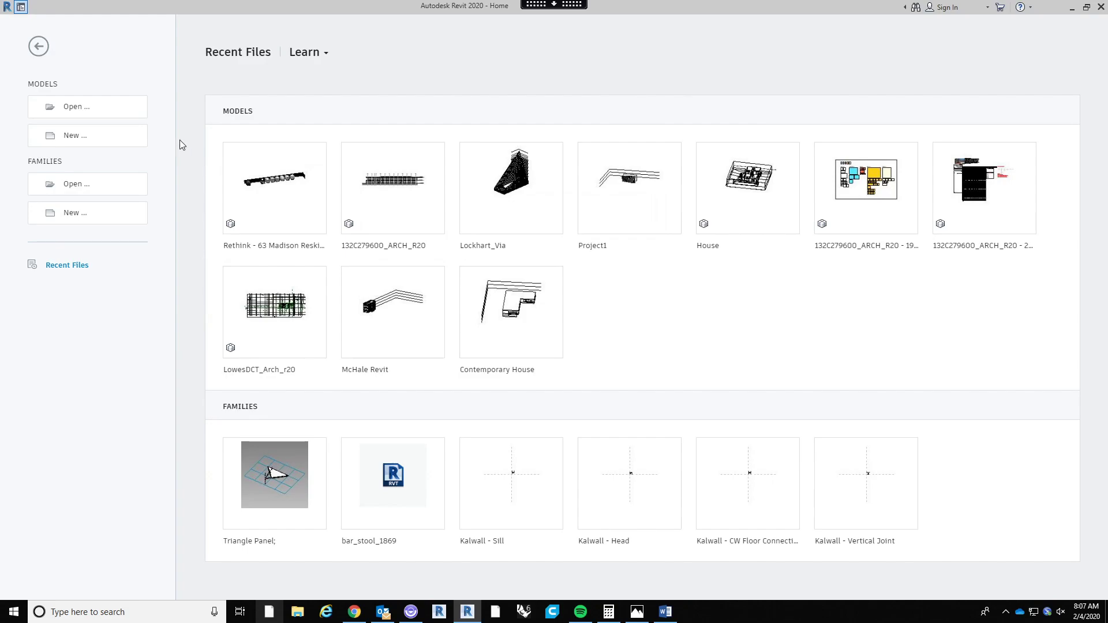
Create a new project from the Computational Practice Revit Template in the Comp Practice Spring 2020 folder.
{"action": "left_click", "coordinate": [118, 144]}
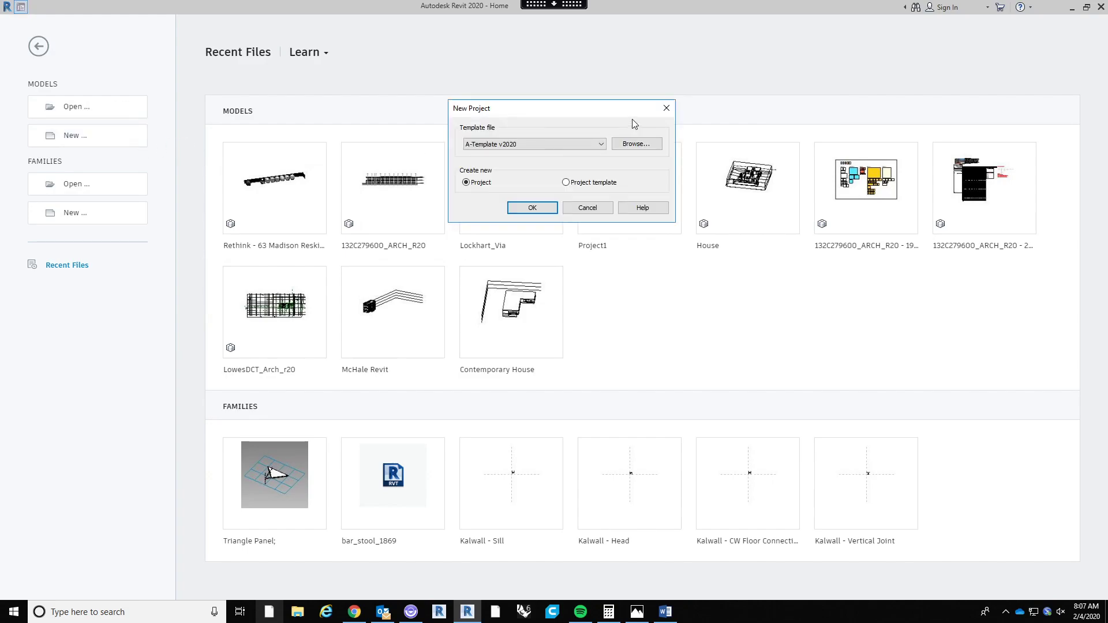
{"action": "left_click", "coordinate": [661, 144]}
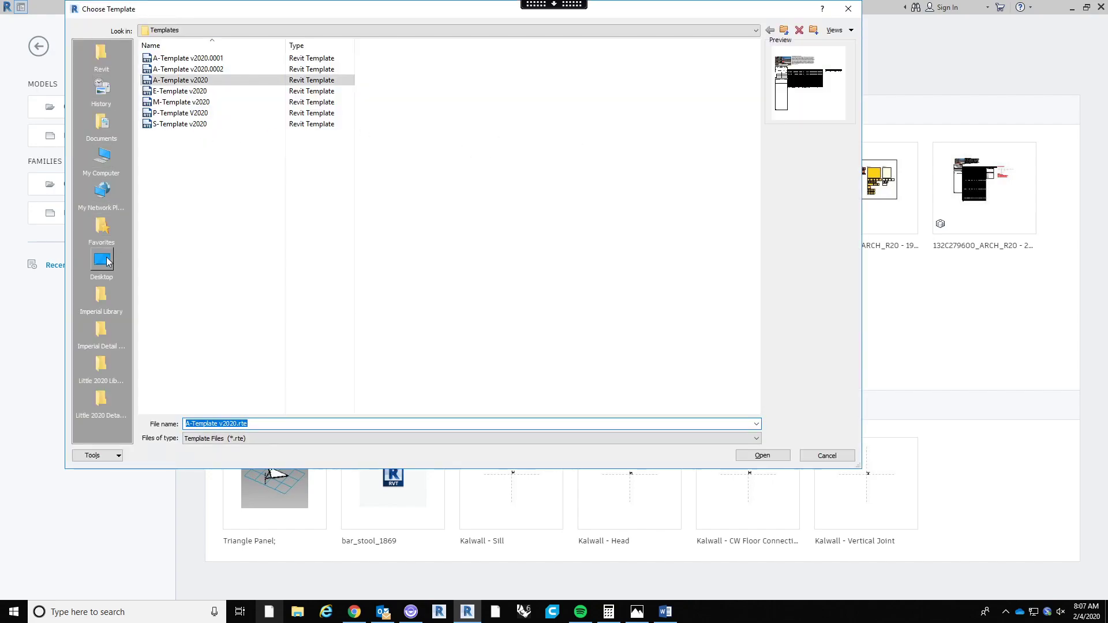
{"action": "left_click", "coordinate": [101, 126]}
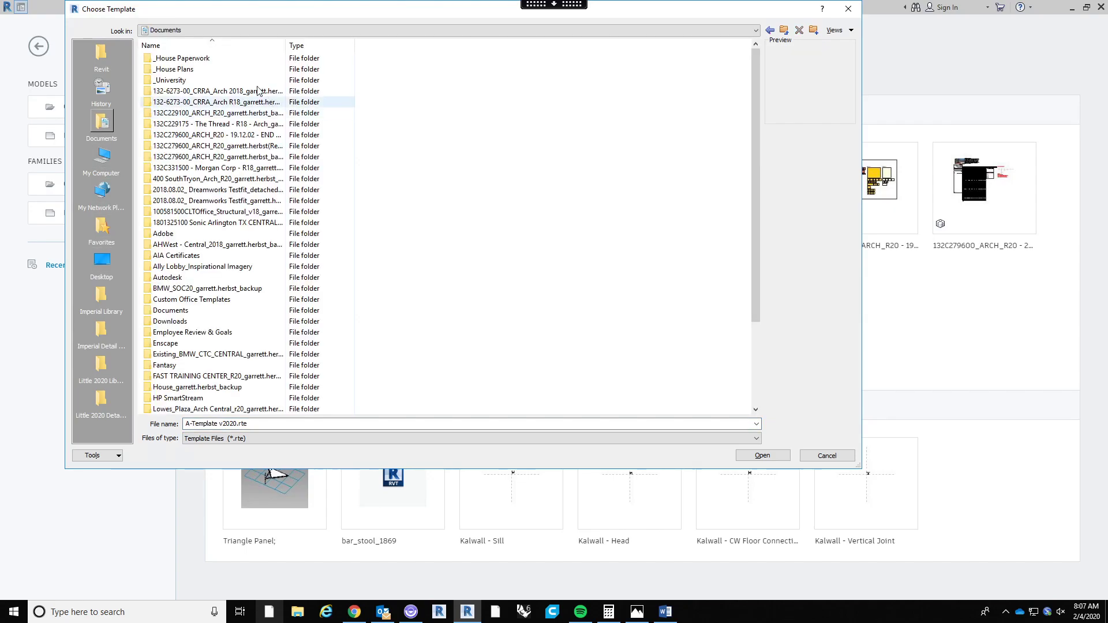
{"action": "double_click", "coordinate": [182, 59]}
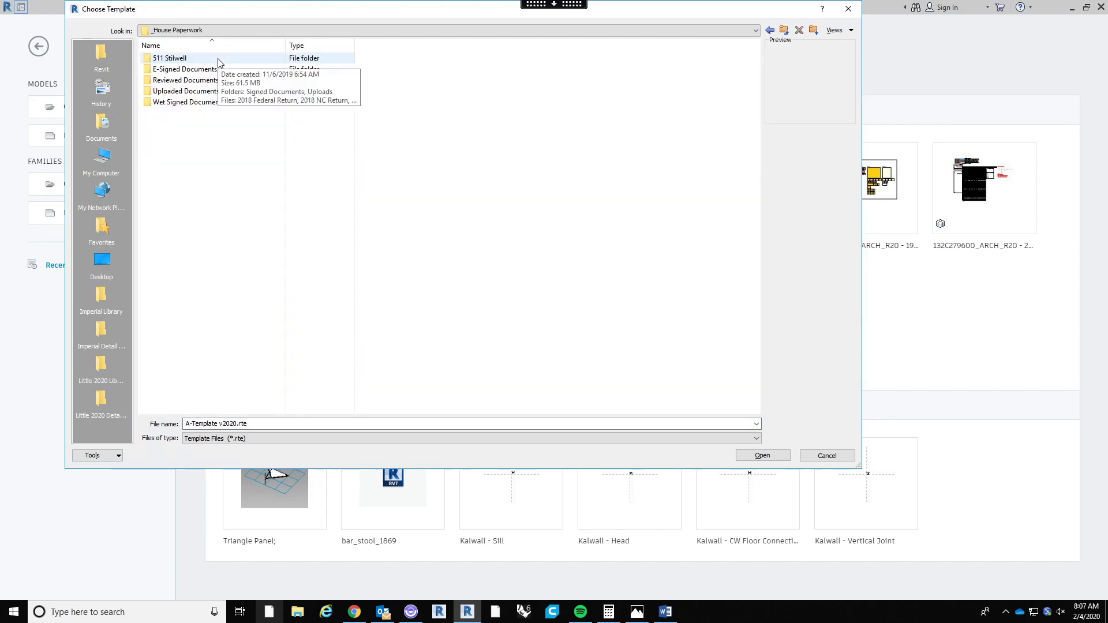
{"action": "left_click", "coordinate": [770, 31]}
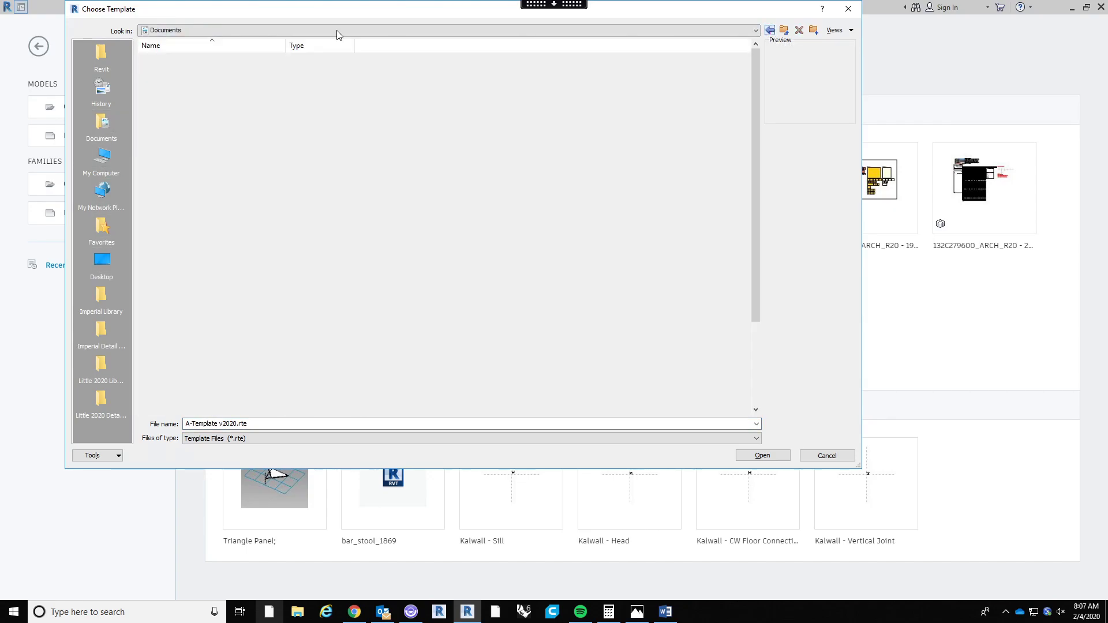
{"action": "double_click", "coordinate": [244, 82]}
{"action": "double_click", "coordinate": [217, 69]}
{"action": "left_click", "coordinate": [221, 80]}
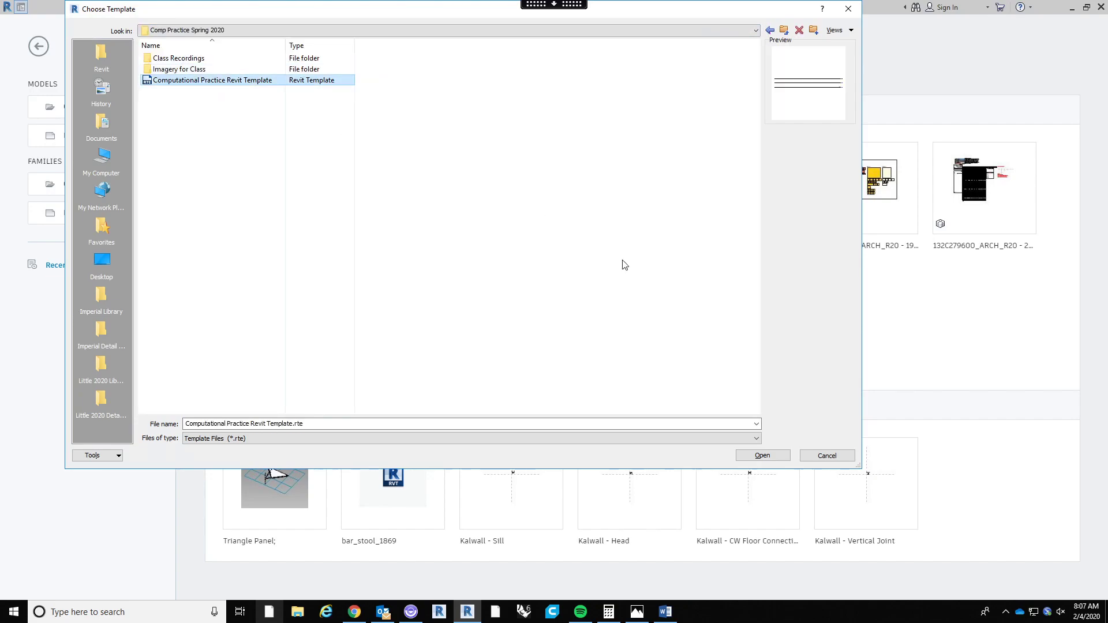
{"action": "left_click", "coordinate": [763, 456]}
{"action": "left_click", "coordinate": [532, 207]}
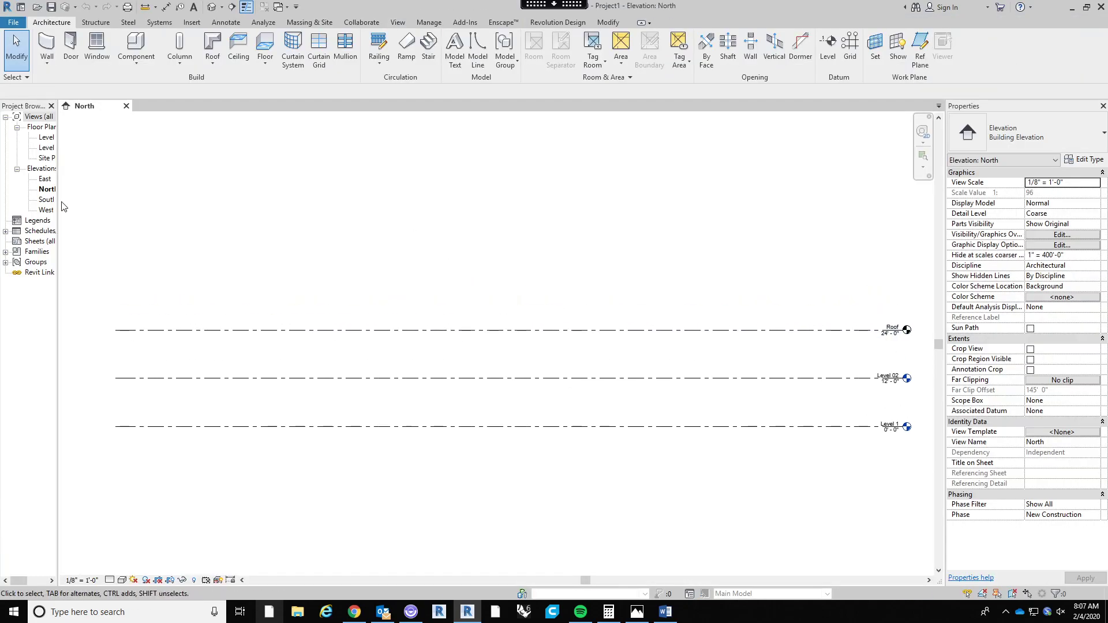
Widen the Project Browser to show full view names and open the Level 1 floor plan.
{"action": "left_click_drag", "start_coordinate": [59, 205], "coordinate": [159, 204]}
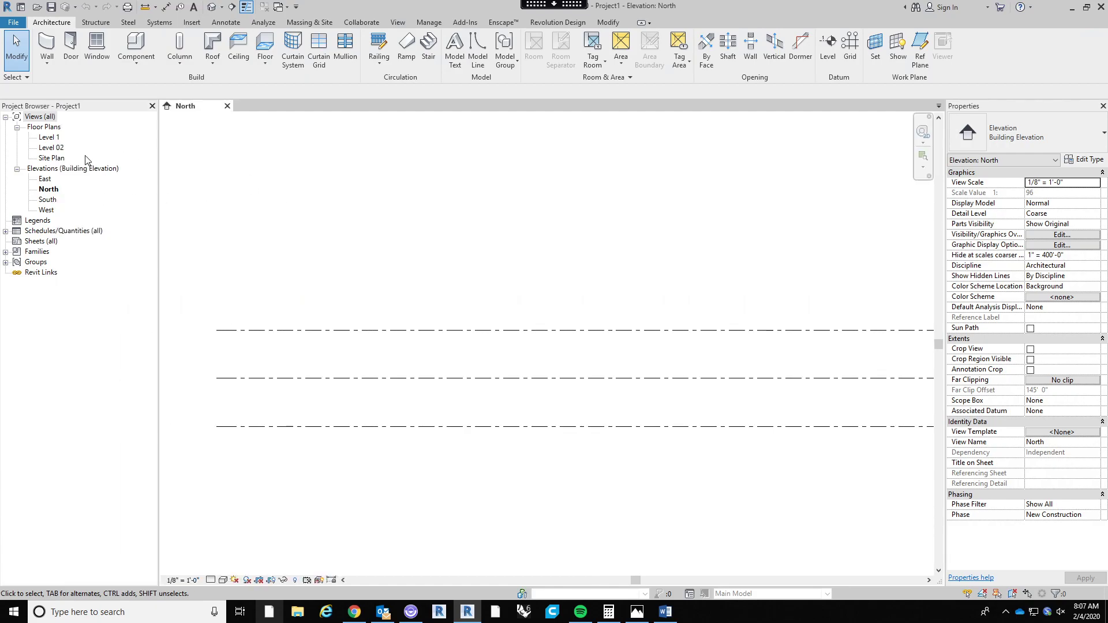
{"action": "double_click", "coordinate": [50, 137]}
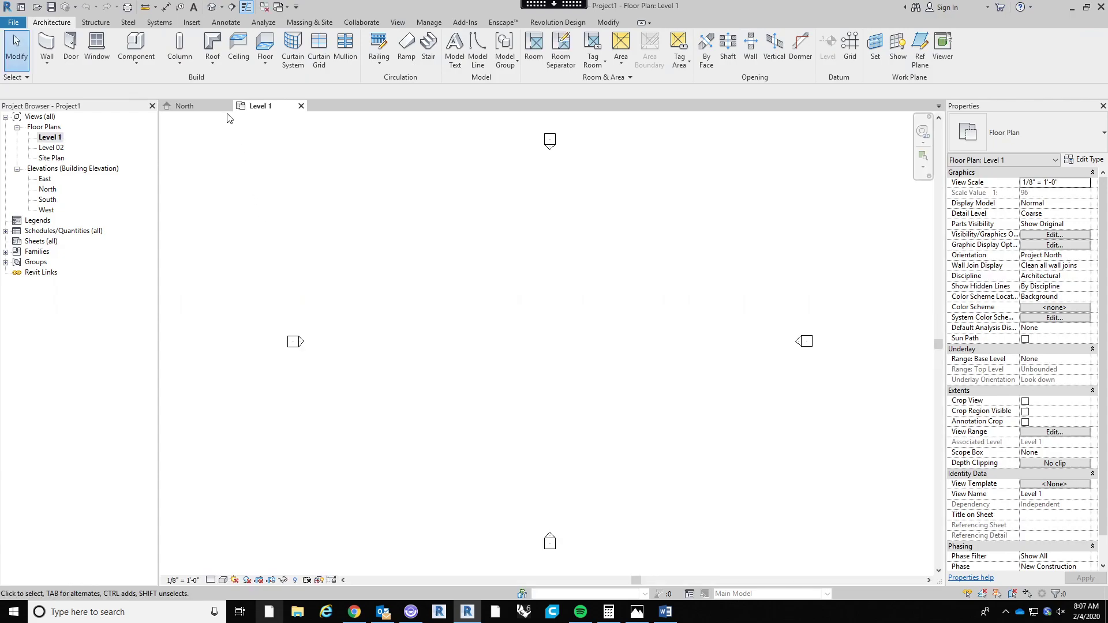
{"action": "middle_click_drag", "start_coordinate": [482, 222], "coordinate": [448, 226]}
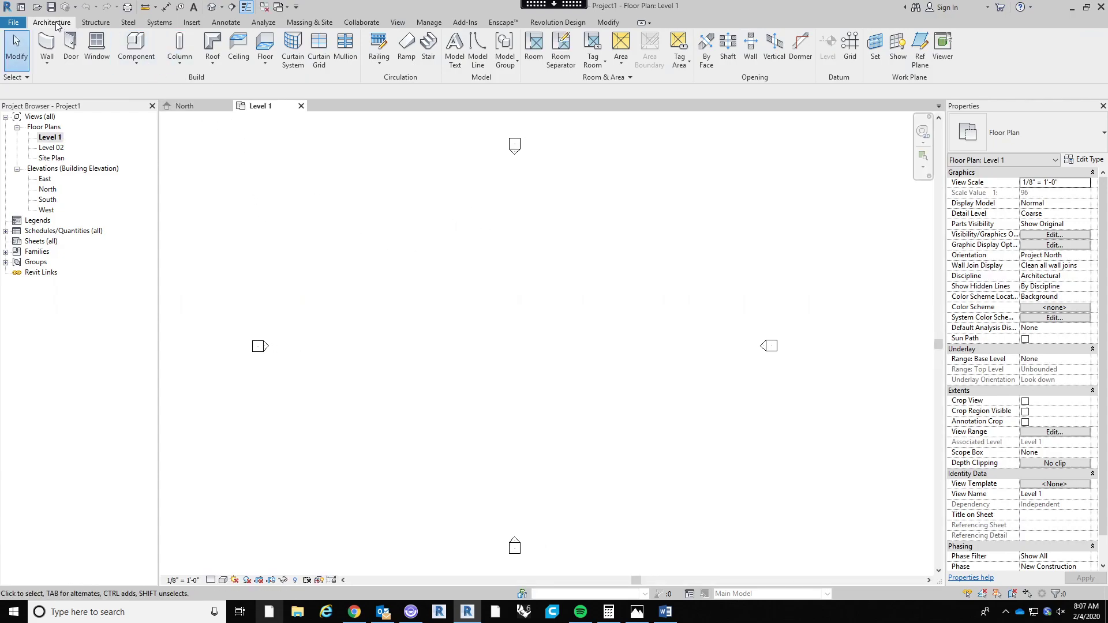
Place a 60" x 30" Desk component in the middle of the Level 1 plan, between the elevation markers.
{"action": "left_click", "coordinate": [128, 39]}
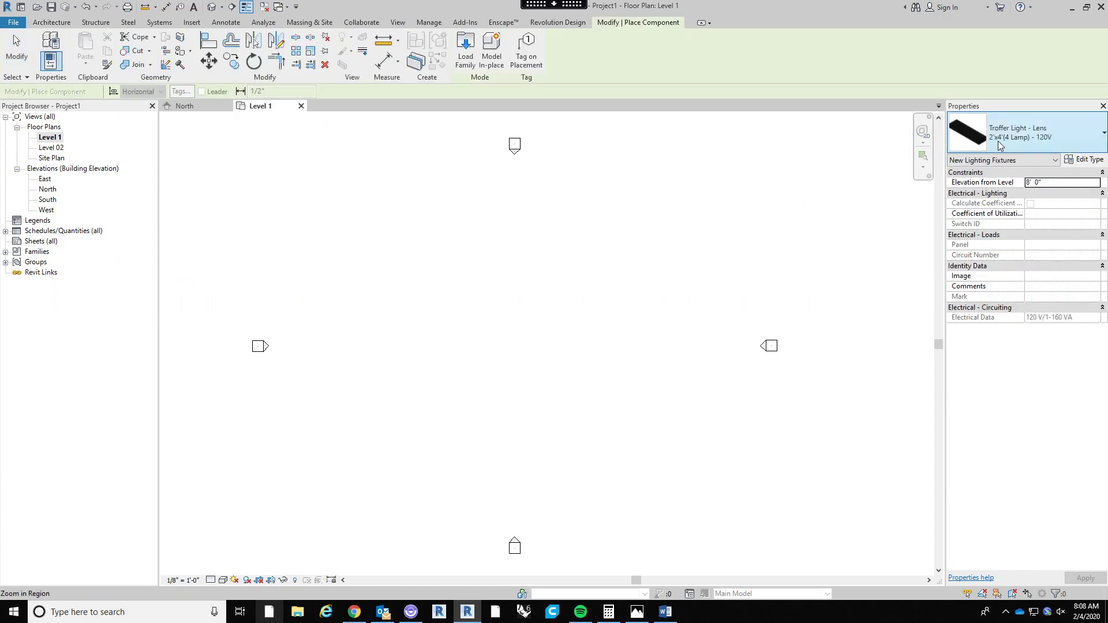
{"action": "left_click", "coordinate": [1000, 145]}
{"action": "left_click_drag", "start_coordinate": [1102, 392], "coordinate": [1093, 202]}
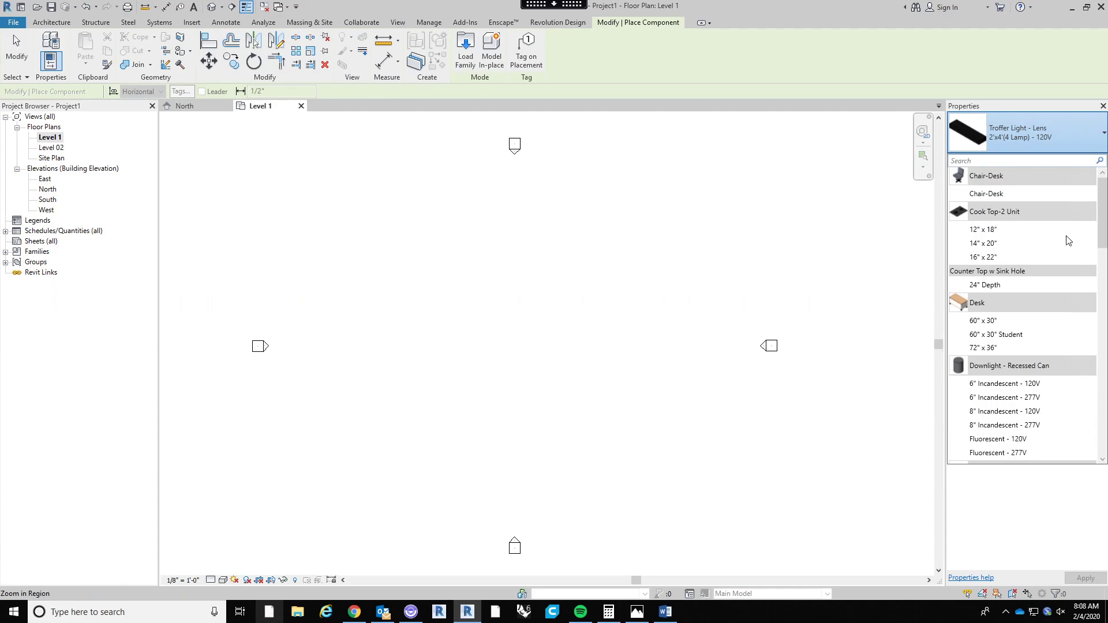
{"action": "left_click", "coordinate": [1025, 321]}
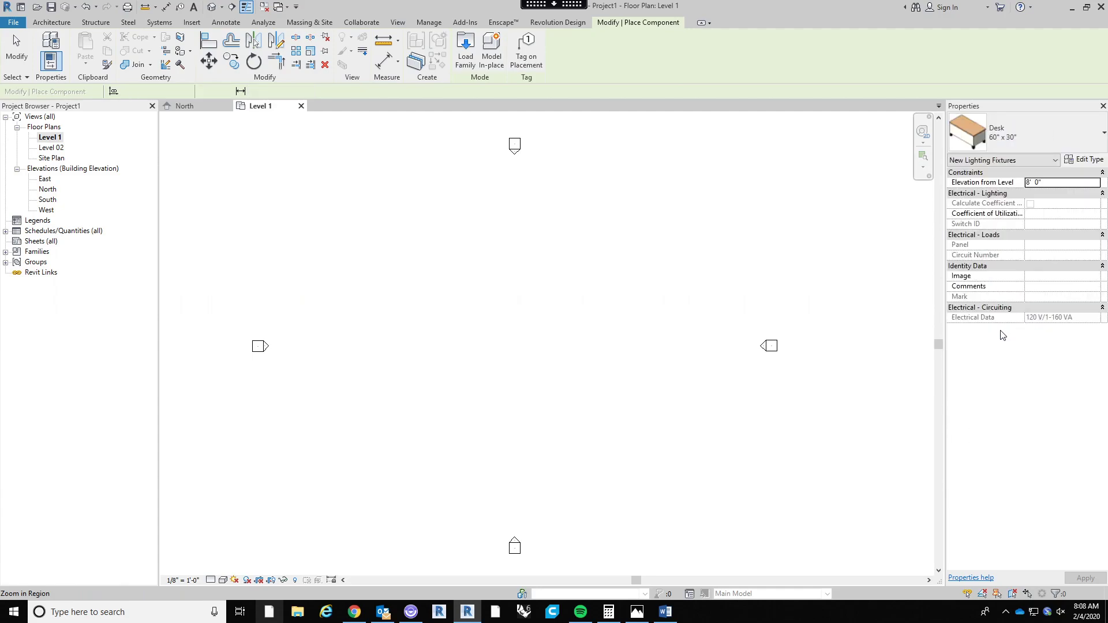
{"action": "left_click", "coordinate": [512, 345]}
{"action": "key", "text": "Escape"}
{"action": "key", "text": "Escape"}
Show the placed desk close up in the default 3D view.
{"action": "scroll", "coordinate": [516, 343], "scroll_direction": "up", "scroll_amount": 5}
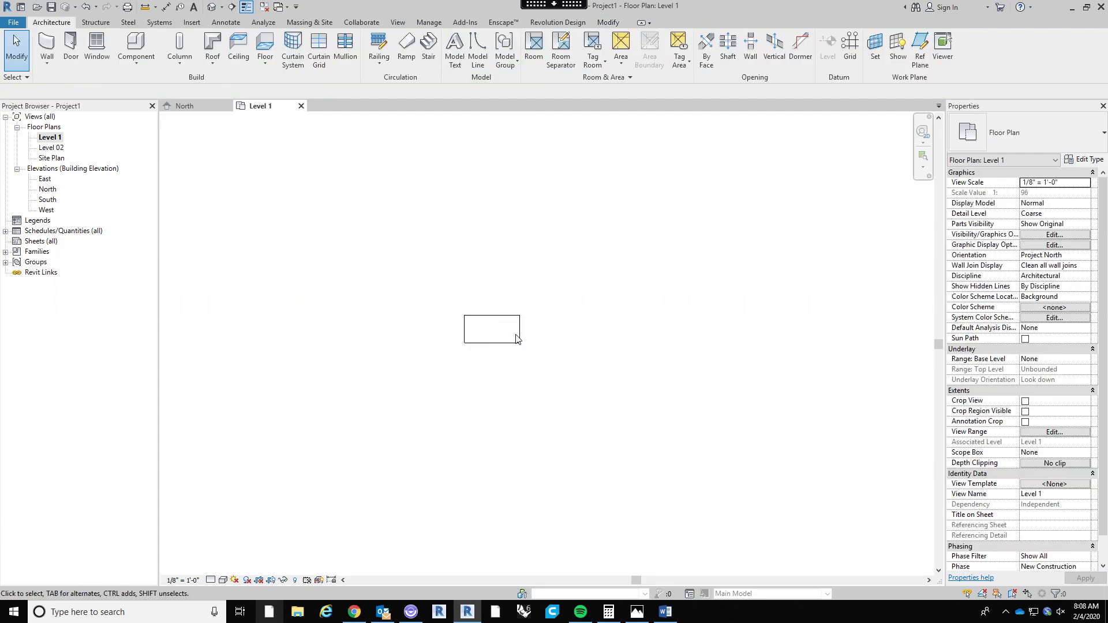
{"action": "scroll", "coordinate": [476, 358], "scroll_direction": "up", "scroll_amount": 2}
{"action": "left_click", "coordinate": [213, 7]}
{"action": "scroll", "coordinate": [552, 369], "scroll_direction": "up", "scroll_amount": 6}
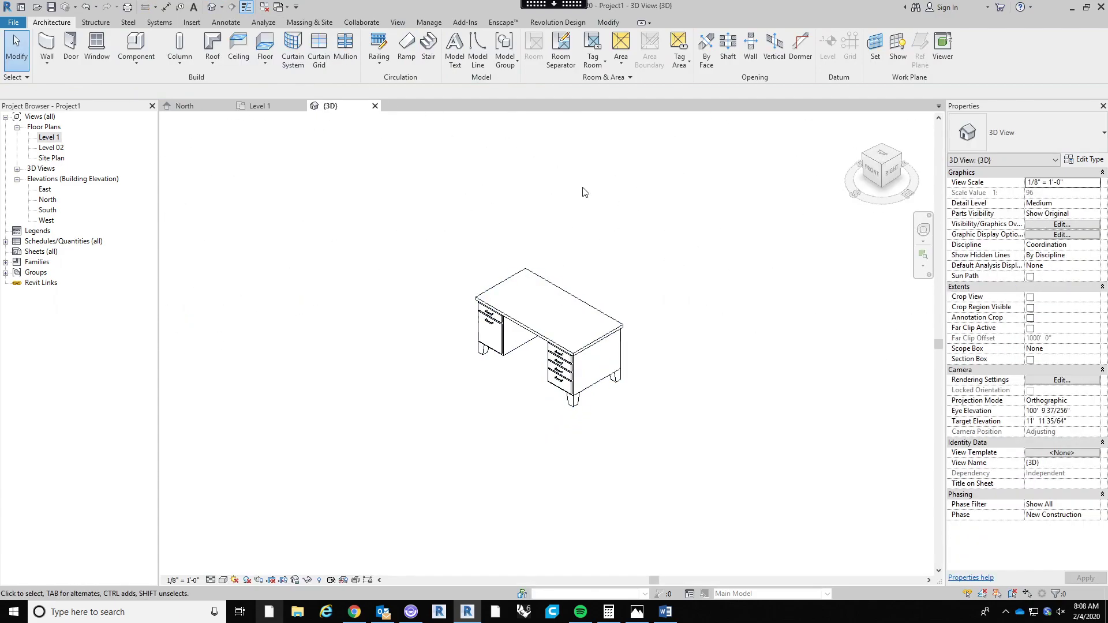
{"action": "scroll", "coordinate": [635, 323], "scroll_direction": "up", "scroll_amount": 2}
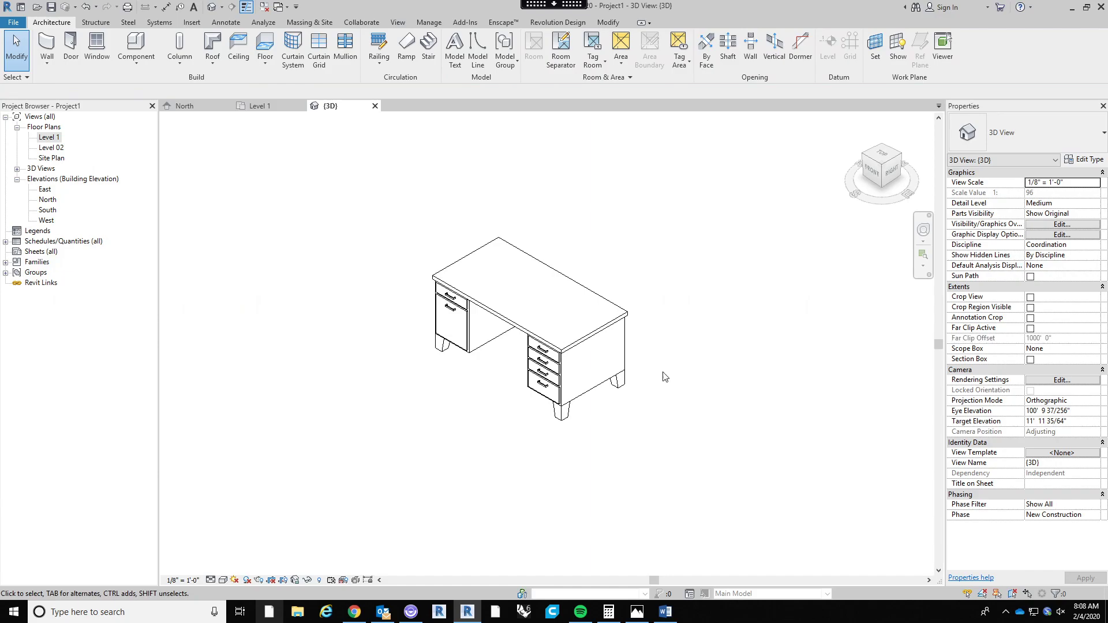
Change the placed desk to the 72" x 36" type.
{"action": "left_click", "coordinate": [534, 349]}
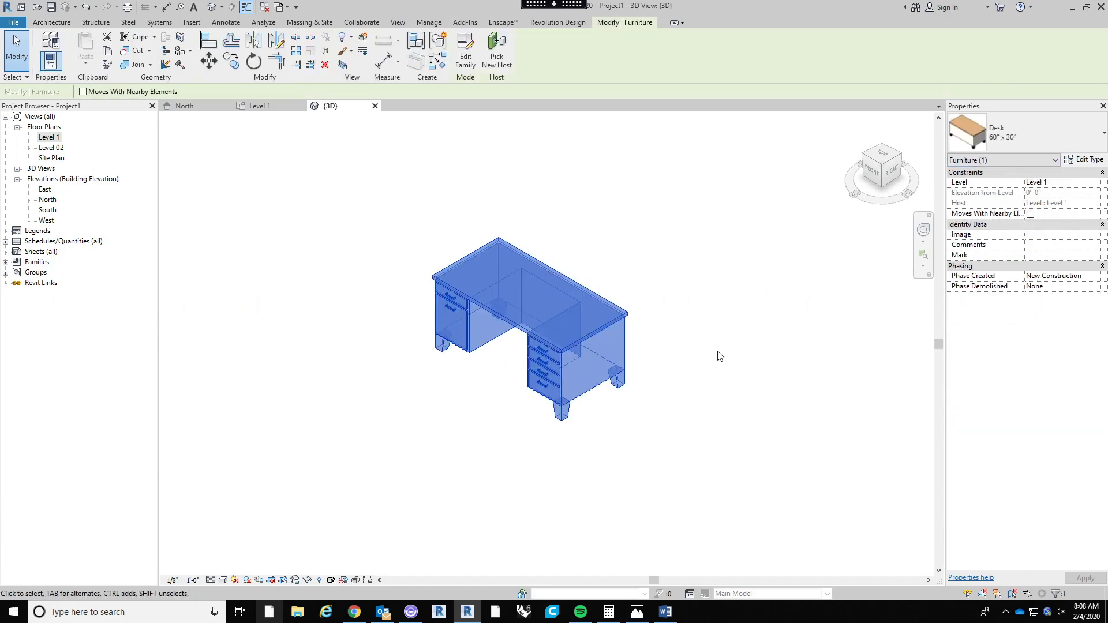
{"action": "left_click", "coordinate": [1038, 137]}
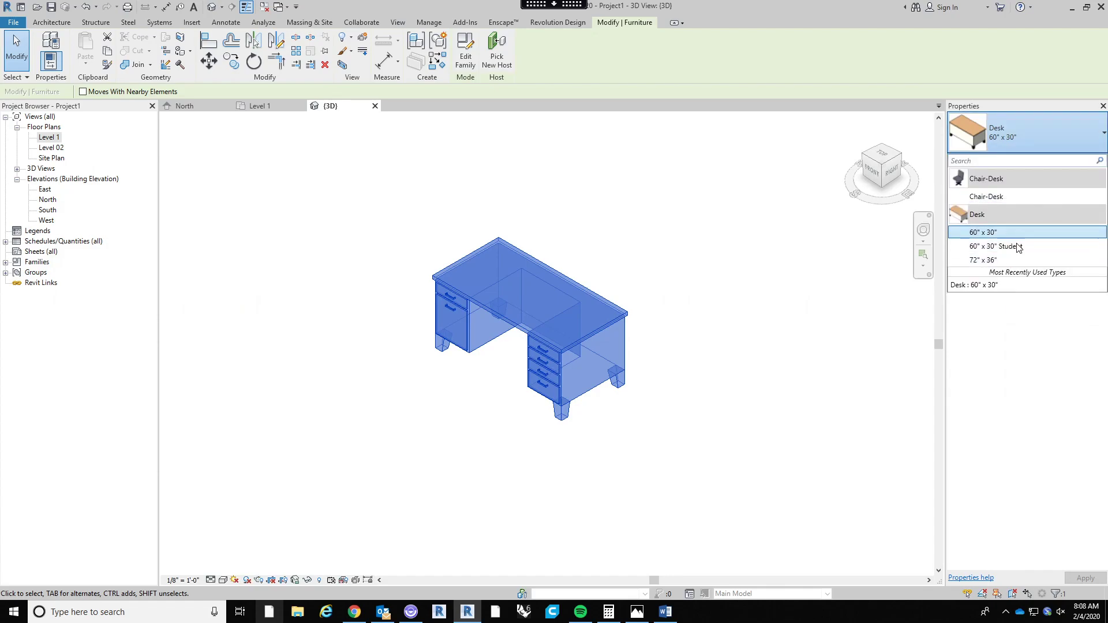
{"action": "left_click", "coordinate": [991, 261]}
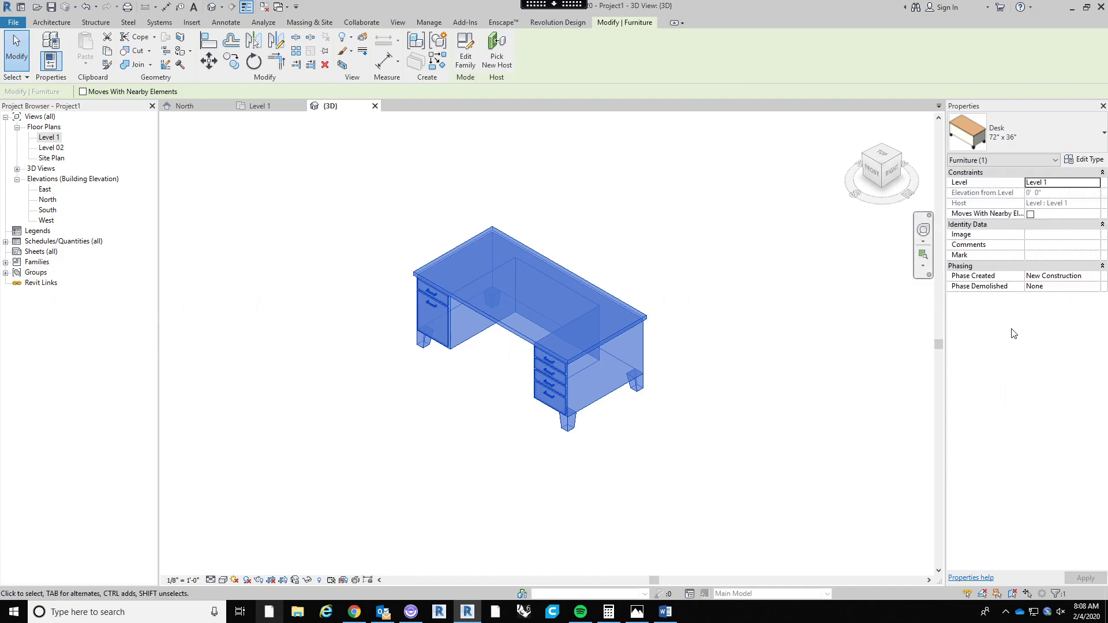
Edit the desk's type properties, setting Width to 8' and Depth to 4'.
{"action": "left_click", "coordinate": [1089, 160]}
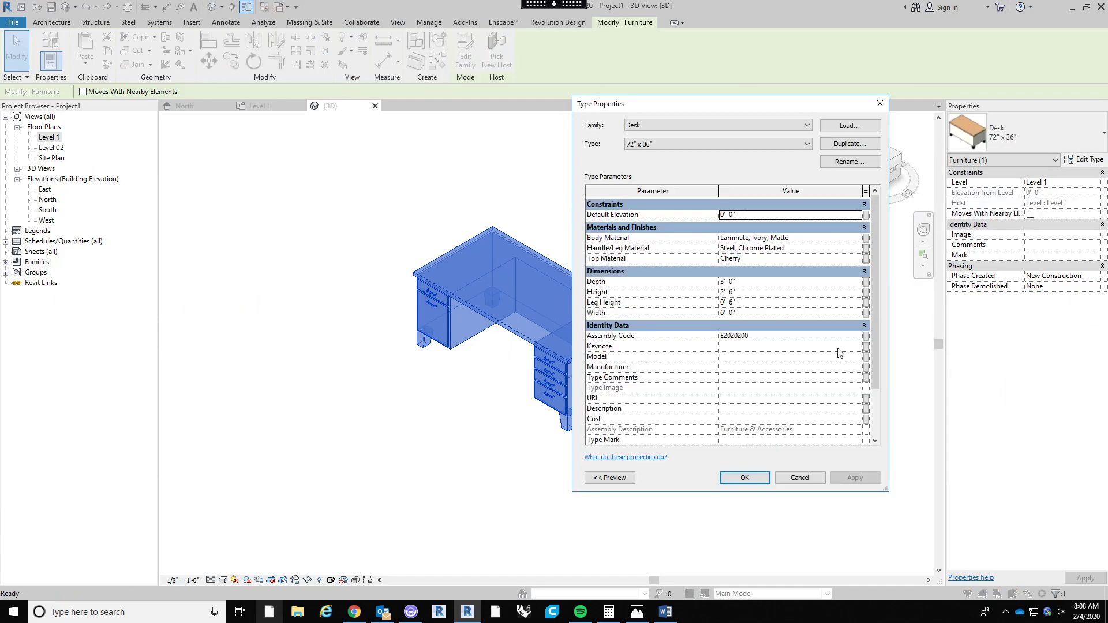
{"action": "left_click_drag", "start_coordinate": [775, 104], "coordinate": [715, 101]}
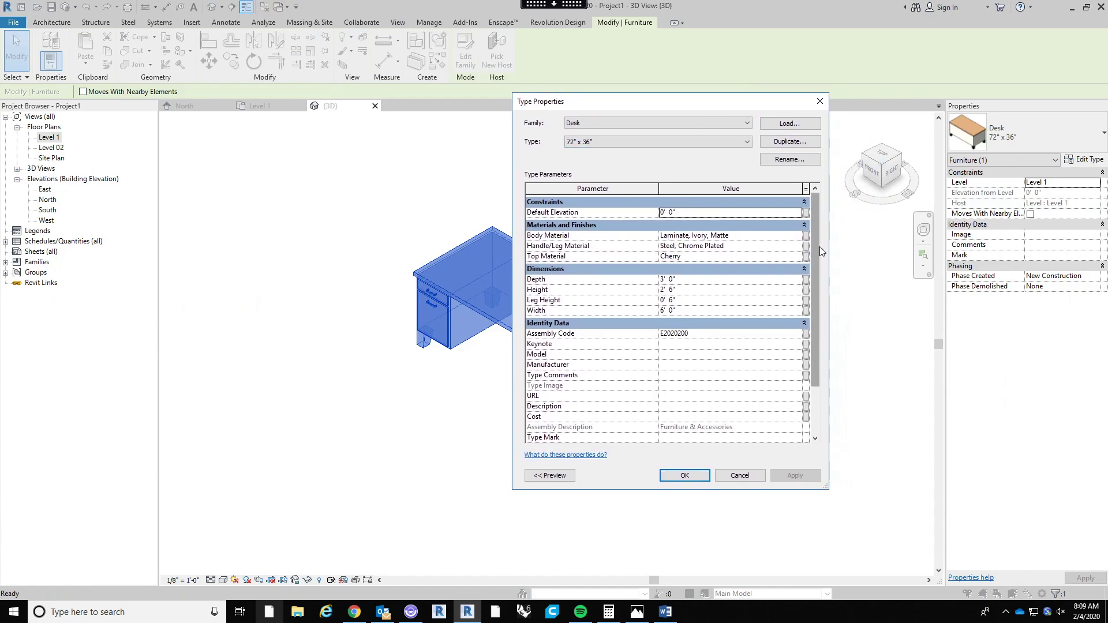
{"action": "scroll", "coordinate": [822, 251], "scroll_direction": "down", "scroll_amount": 1}
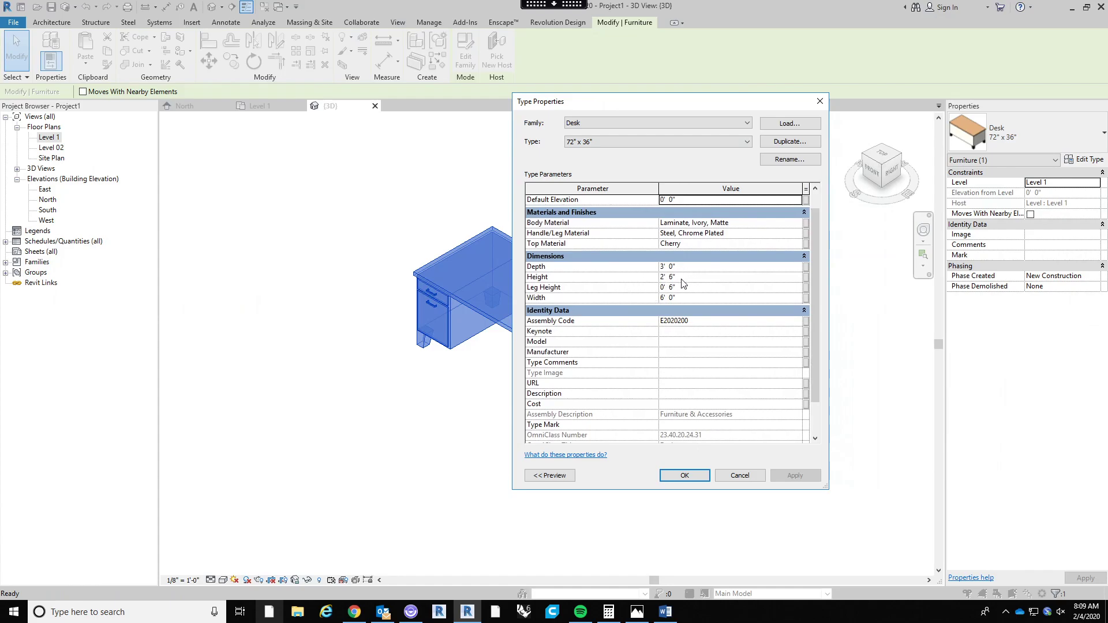
{"action": "scroll", "coordinate": [811, 239], "scroll_direction": "up", "scroll_amount": 1}
{"action": "left_click_drag", "start_coordinate": [653, 111], "coordinate": [737, 100]}
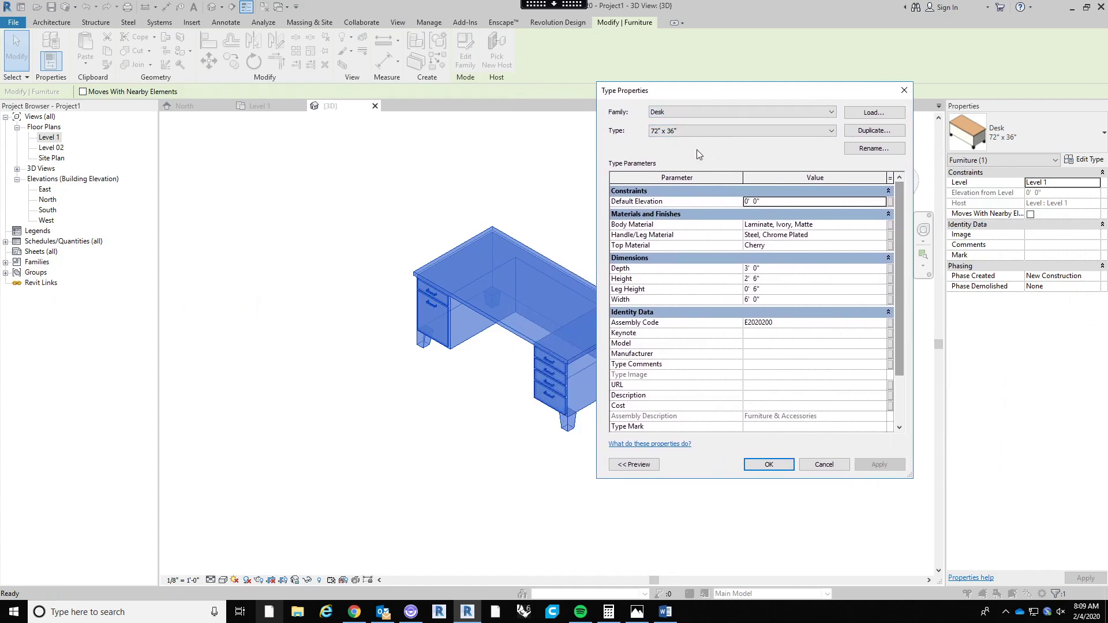
{"action": "left_click", "coordinate": [779, 301]}
{"action": "type", "text": "8"}
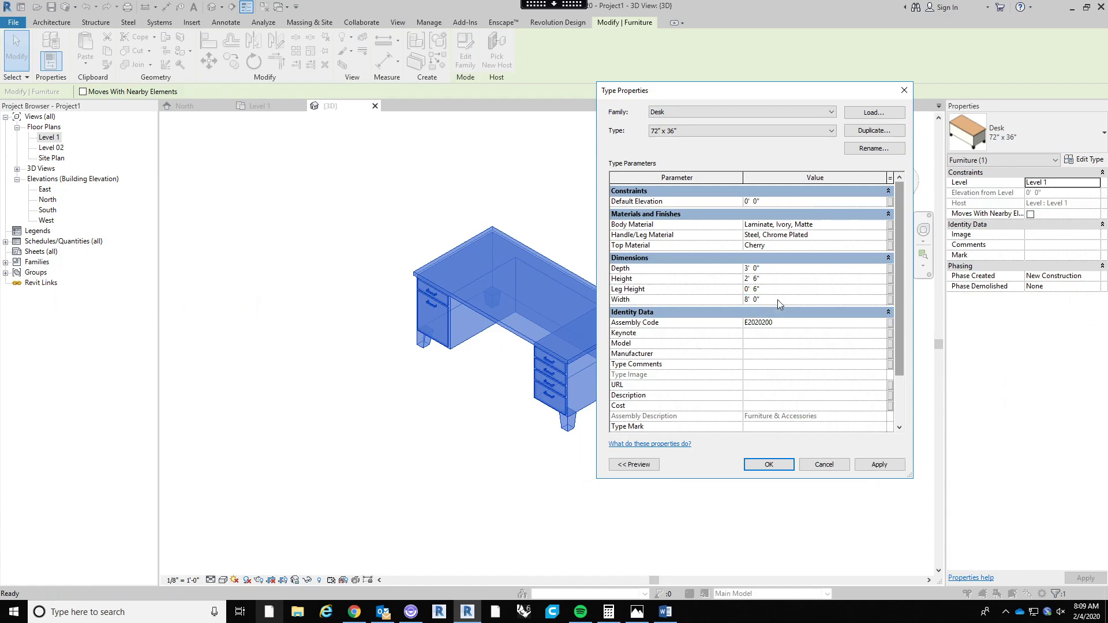
{"action": "left_click", "coordinate": [805, 269]}
{"action": "type", "text": "4"}
{"action": "left_click", "coordinate": [761, 464]}
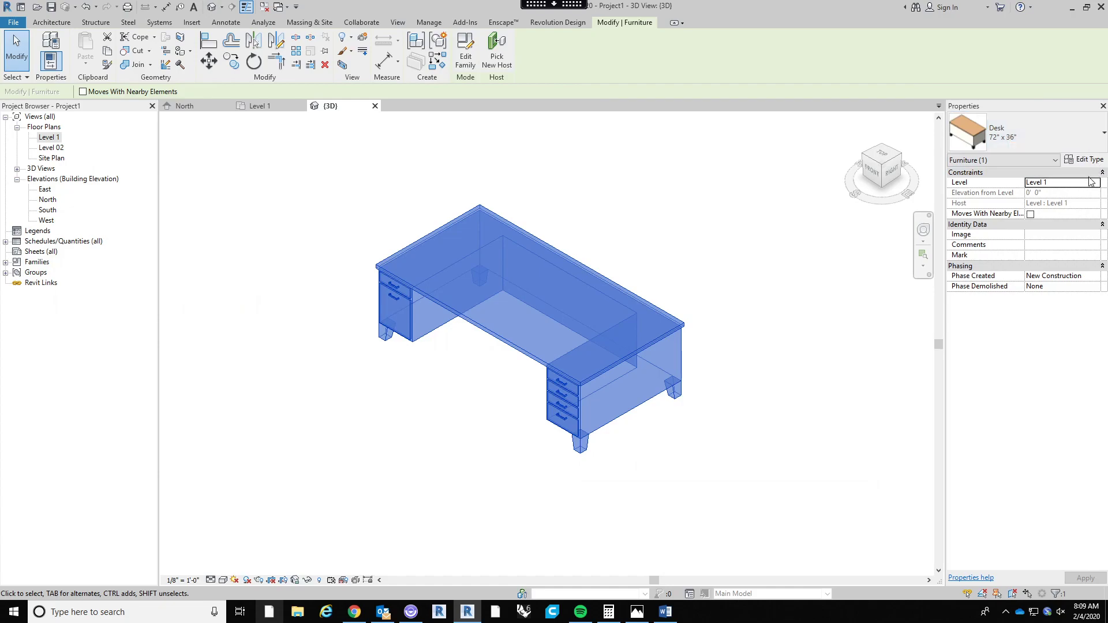
{"action": "left_click", "coordinate": [1084, 159]}
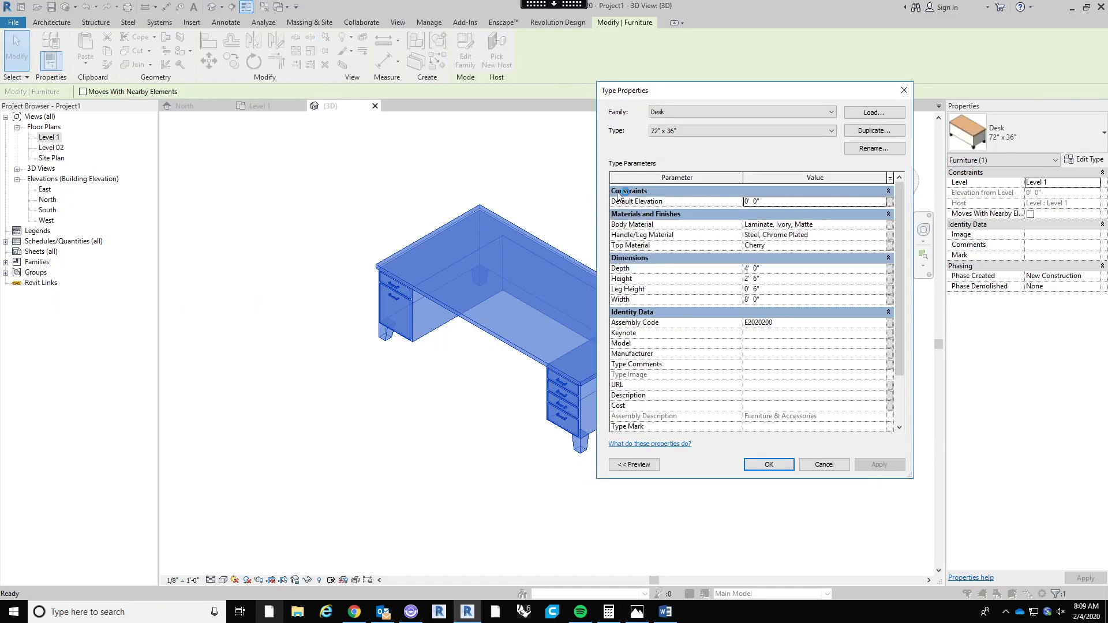
{"action": "left_click", "coordinate": [862, 150]}
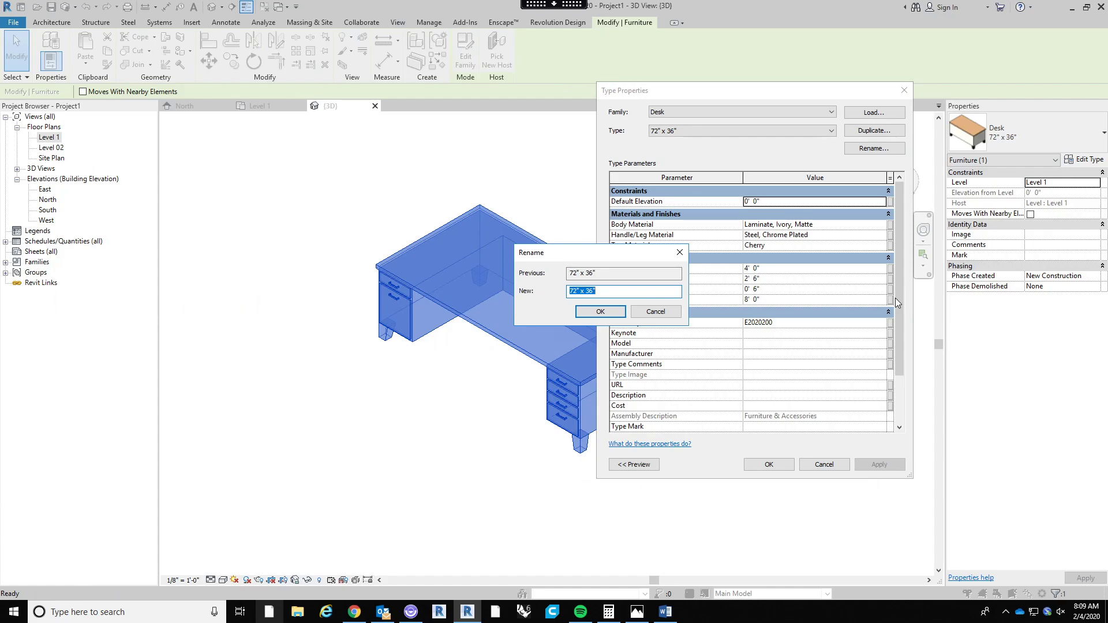
{"action": "left_click", "coordinate": [656, 315]}
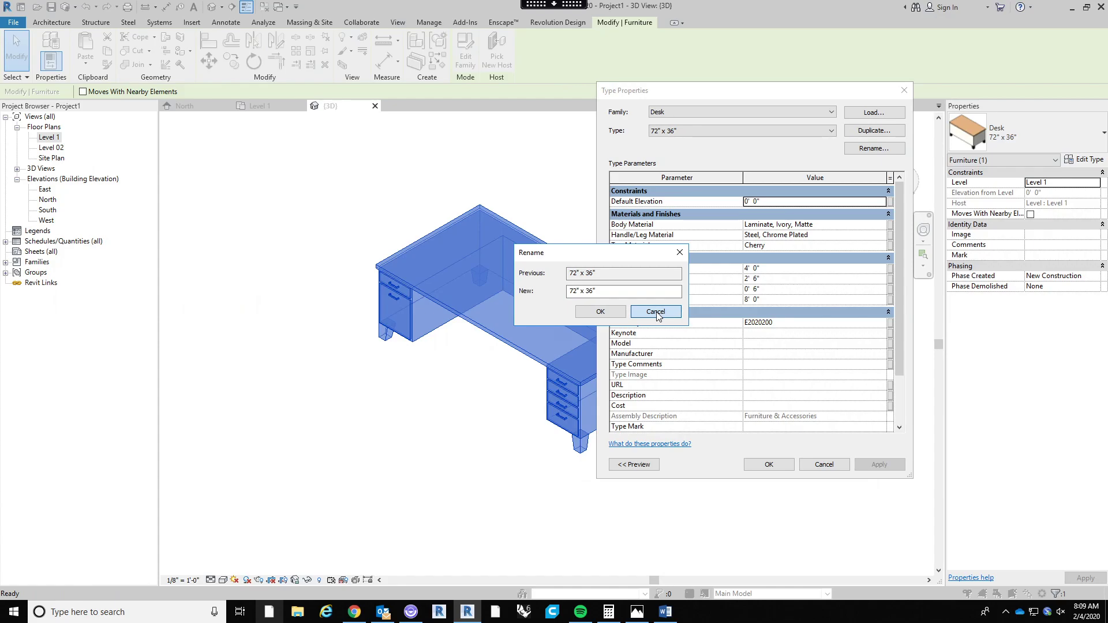
{"action": "left_click", "coordinate": [656, 315]}
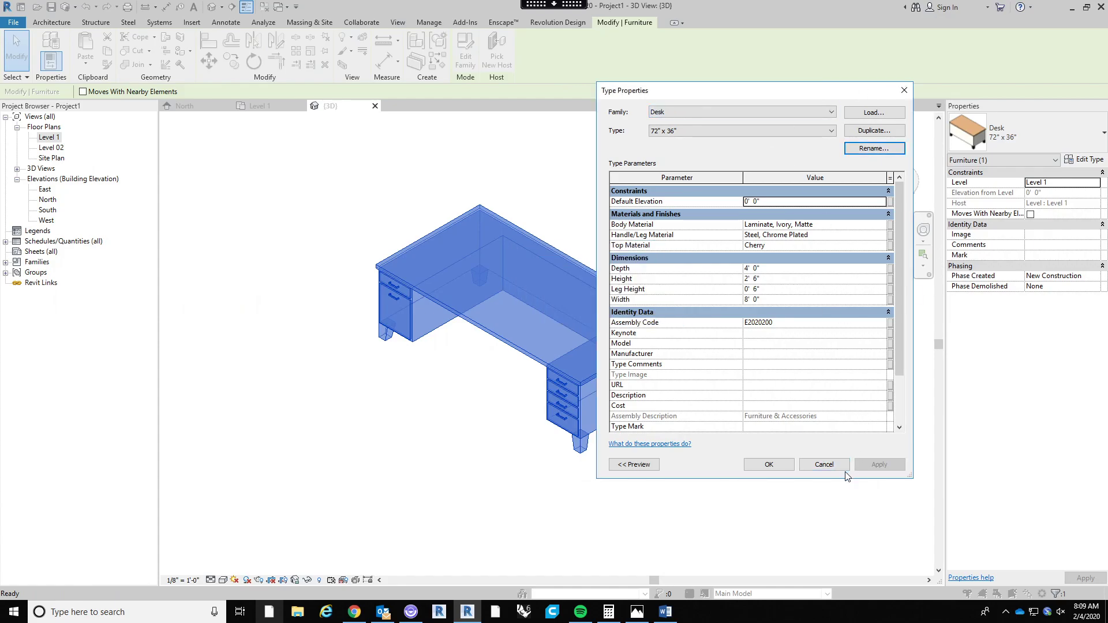
{"action": "left_click", "coordinate": [824, 465]}
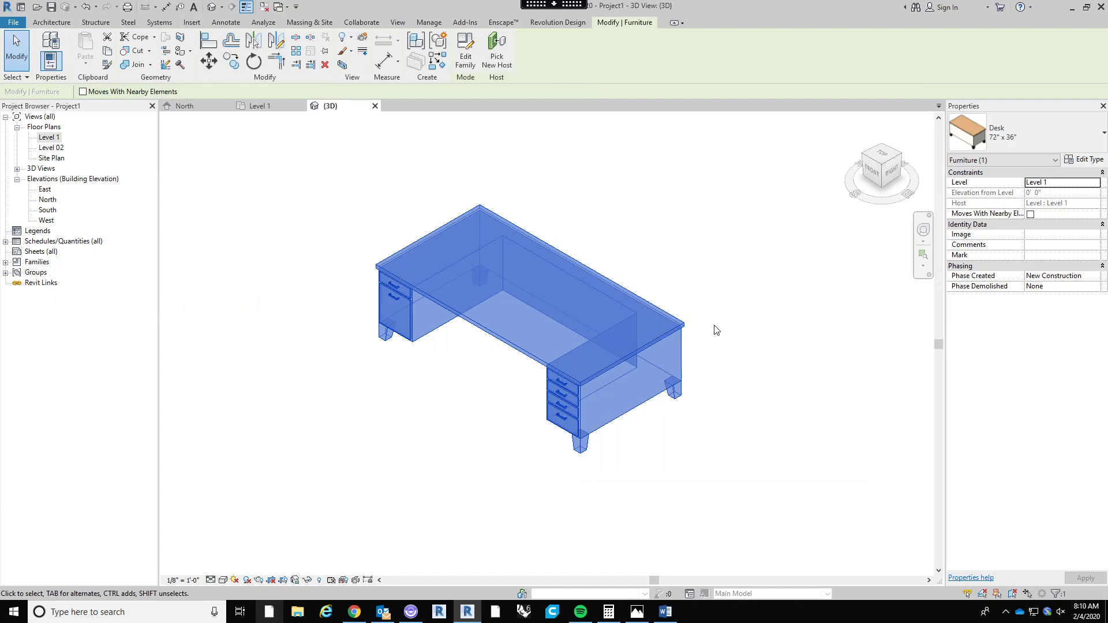
Open the selected desk's family in the Family Editor.
{"action": "scroll", "coordinate": [677, 300], "scroll_direction": "up", "scroll_amount": 1}
{"action": "scroll", "coordinate": [668, 289], "scroll_direction": "down", "scroll_amount": 2}
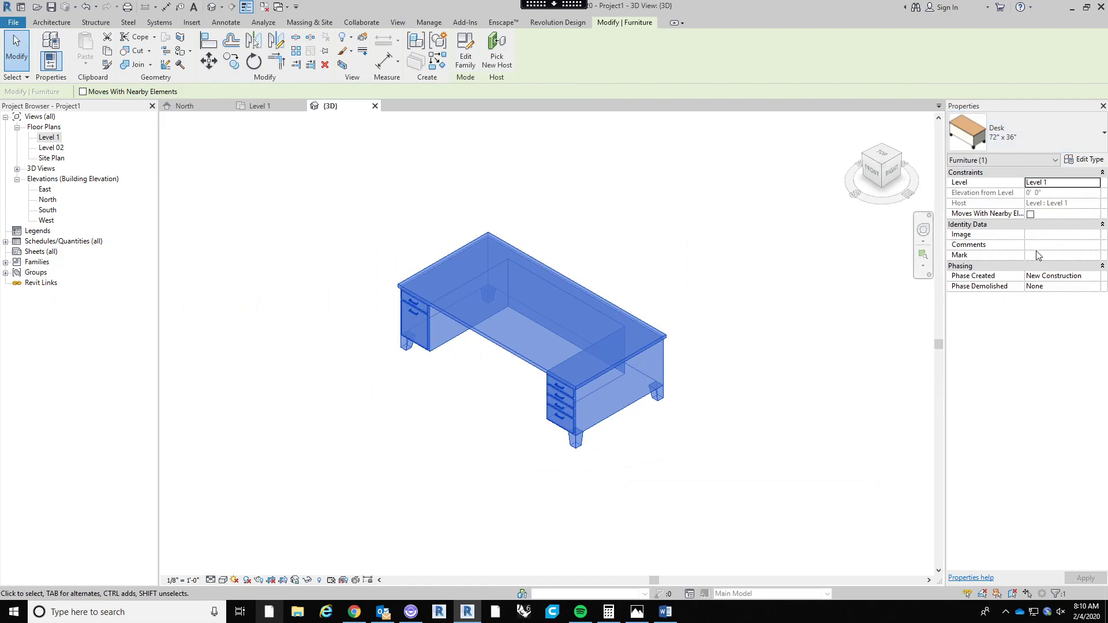
{"action": "left_click", "coordinate": [772, 395]}
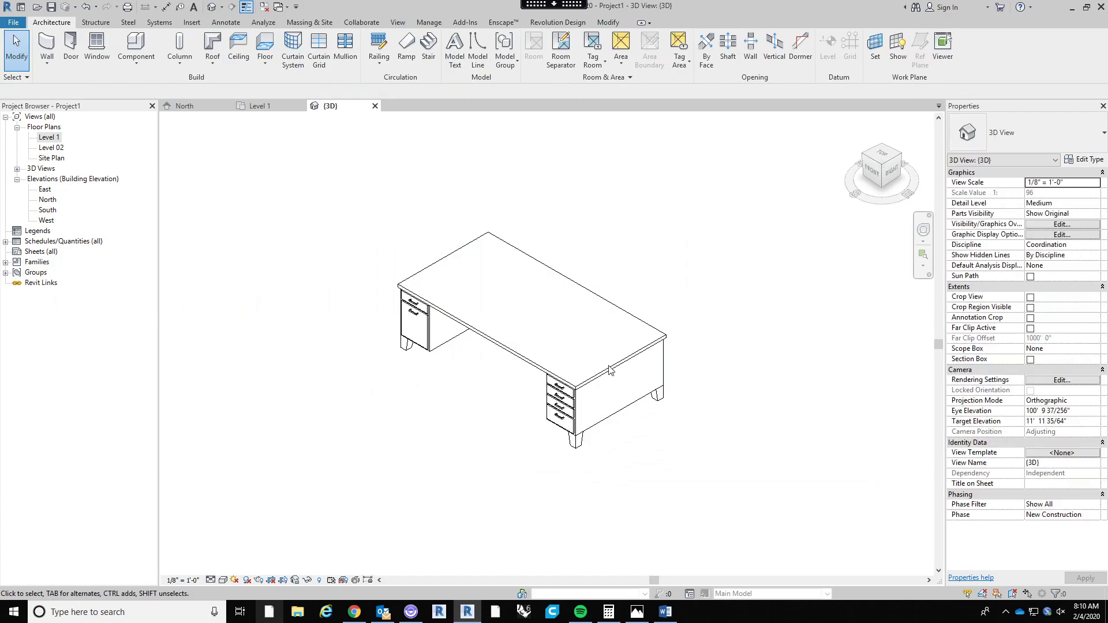
{"action": "left_click", "coordinate": [657, 360]}
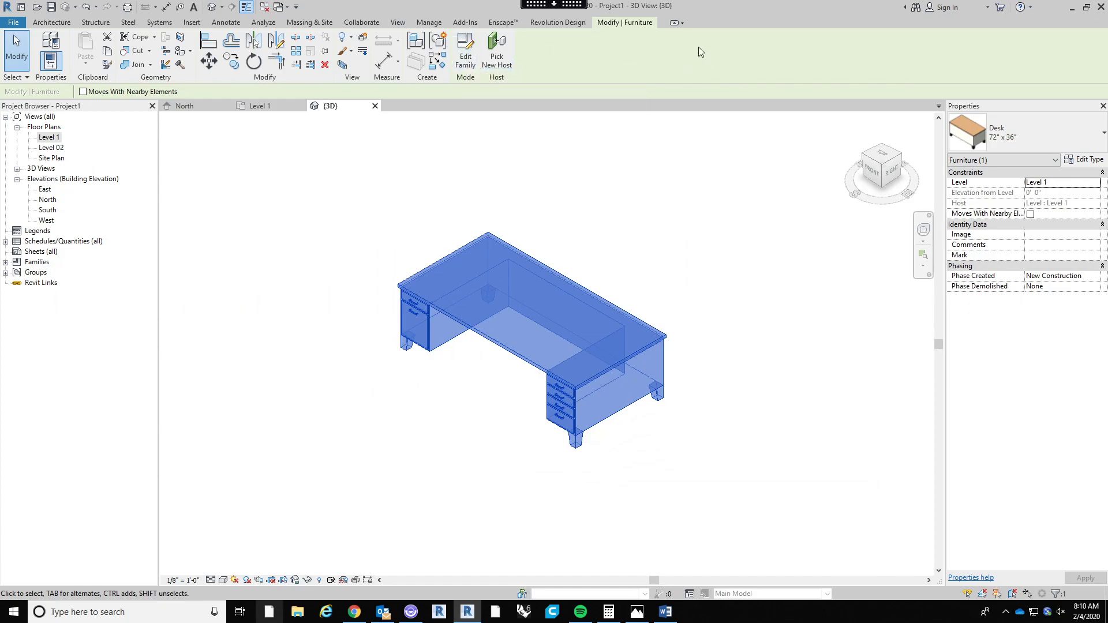
{"action": "left_click", "coordinate": [473, 62]}
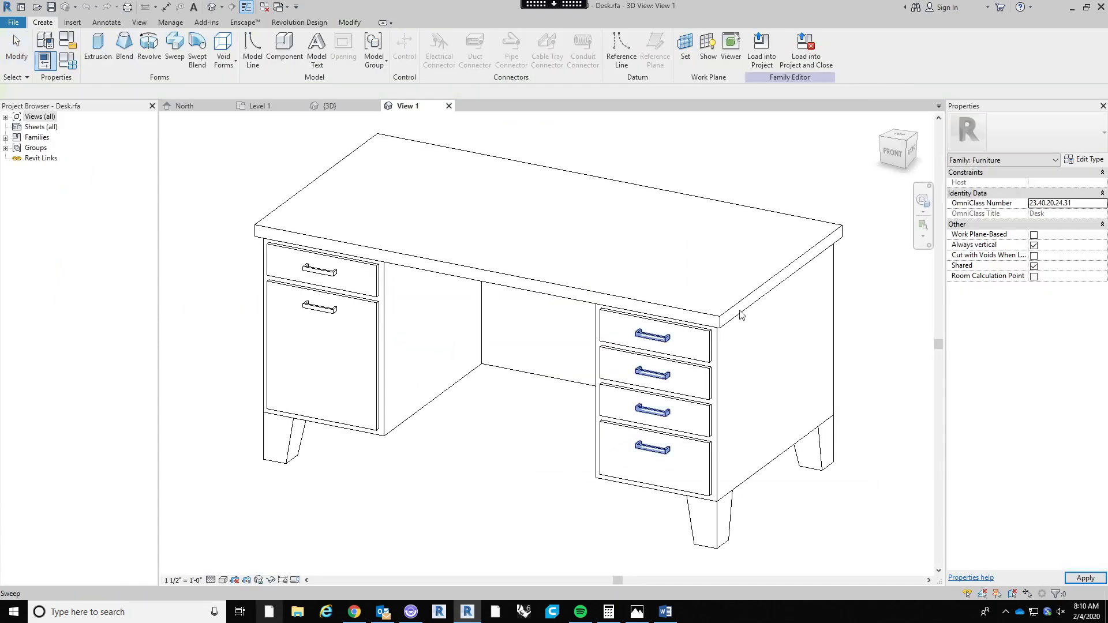
{"action": "scroll", "coordinate": [641, 374], "scroll_direction": "down", "scroll_amount": 4}
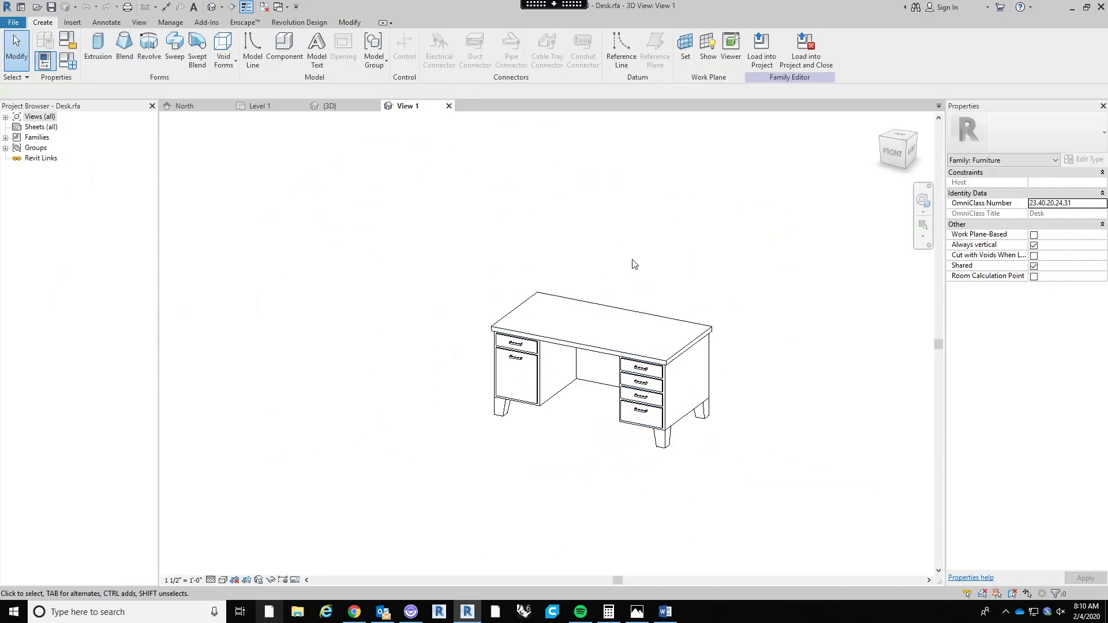
Examine the separate solids that make up the desk in the 3D view, including the top, a side and a leg.
{"action": "middle_click_drag", "start_coordinate": [635, 266], "coordinate": [594, 276]}
{"action": "scroll", "coordinate": [710, 346], "scroll_direction": "up", "scroll_amount": 4}
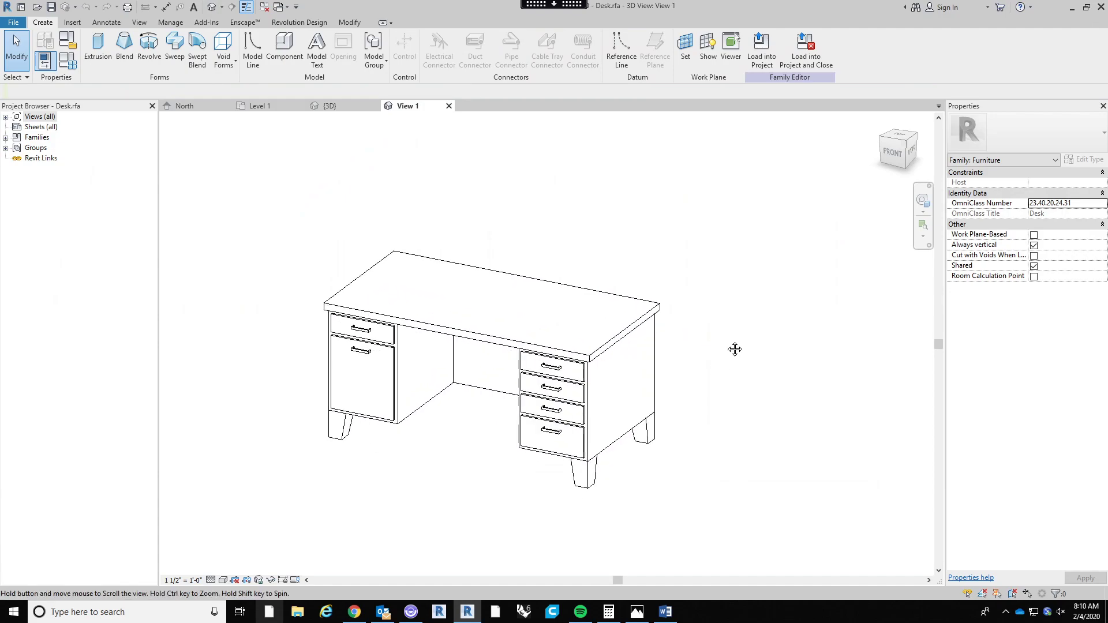
{"action": "left_click", "coordinate": [381, 329]}
{"action": "left_click", "coordinate": [569, 279]}
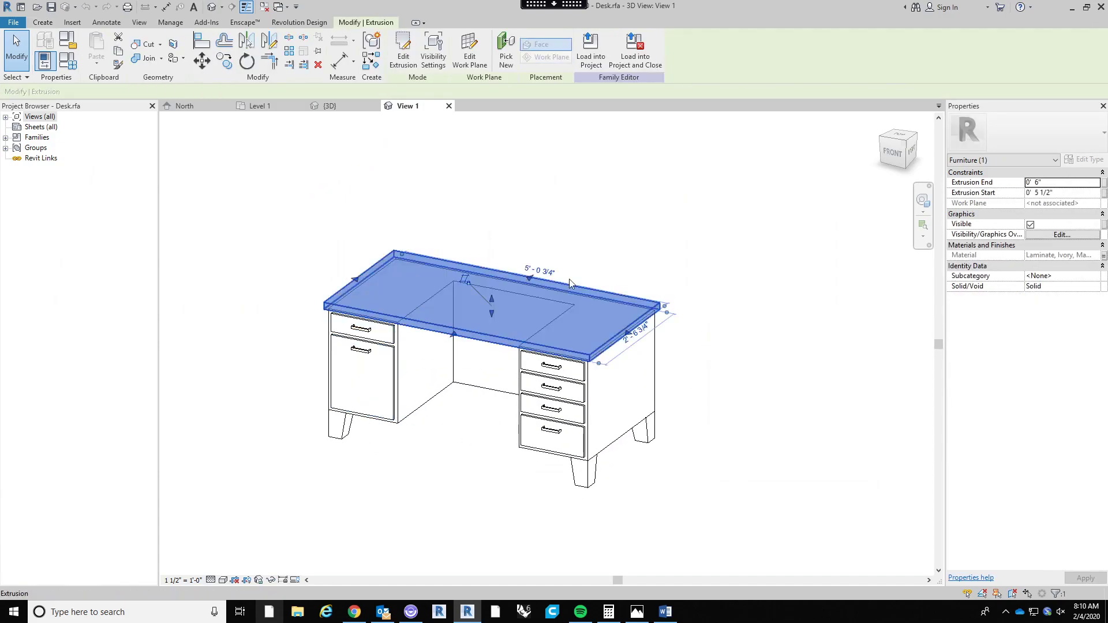
{"action": "left_click", "coordinate": [744, 378]}
{"action": "left_click", "coordinate": [656, 395]}
{"action": "left_click", "coordinate": [728, 438]}
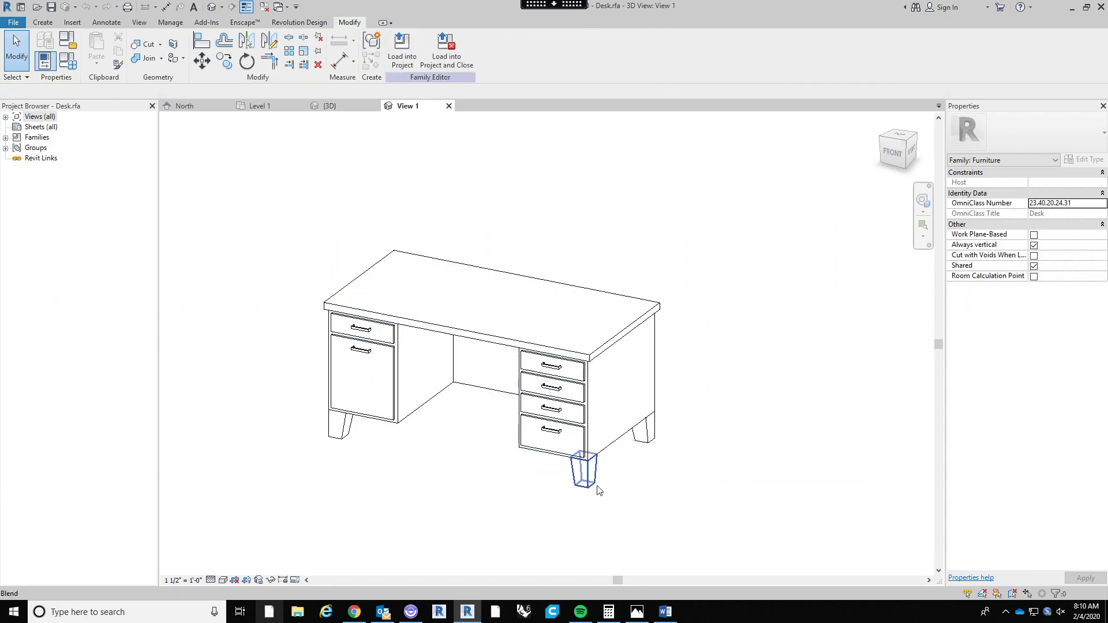
{"action": "left_click", "coordinate": [597, 490]}
{"action": "left_click", "coordinate": [660, 526]}
{"action": "scroll", "coordinate": [458, 513], "scroll_direction": "up", "scroll_amount": 1}
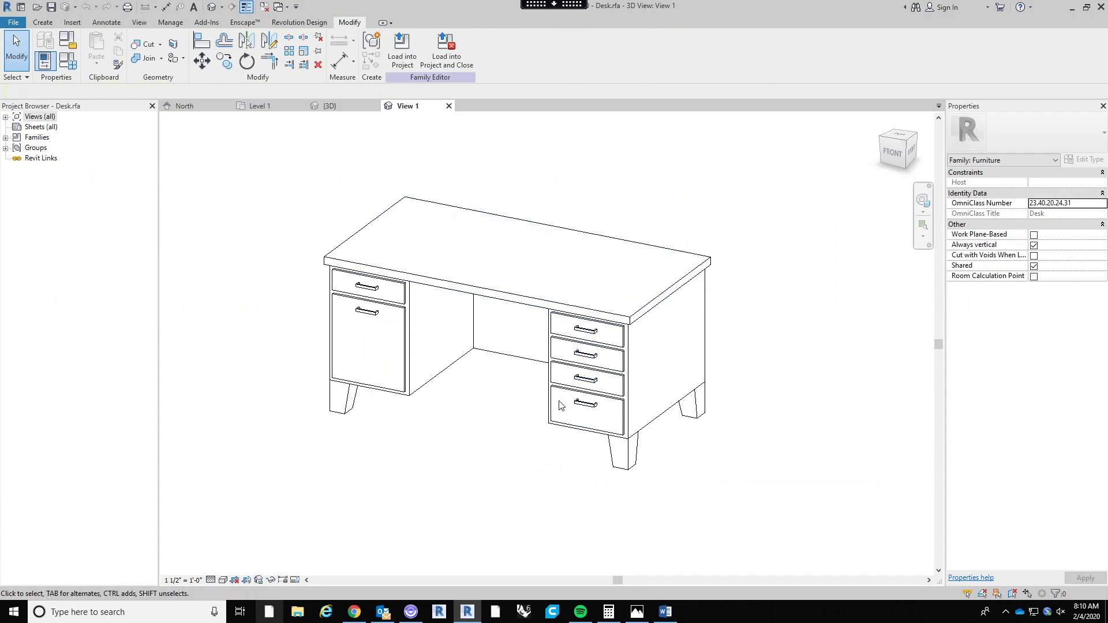
Open the desk family's Ground floor plan view.
{"action": "left_click", "coordinate": [42, 22]}
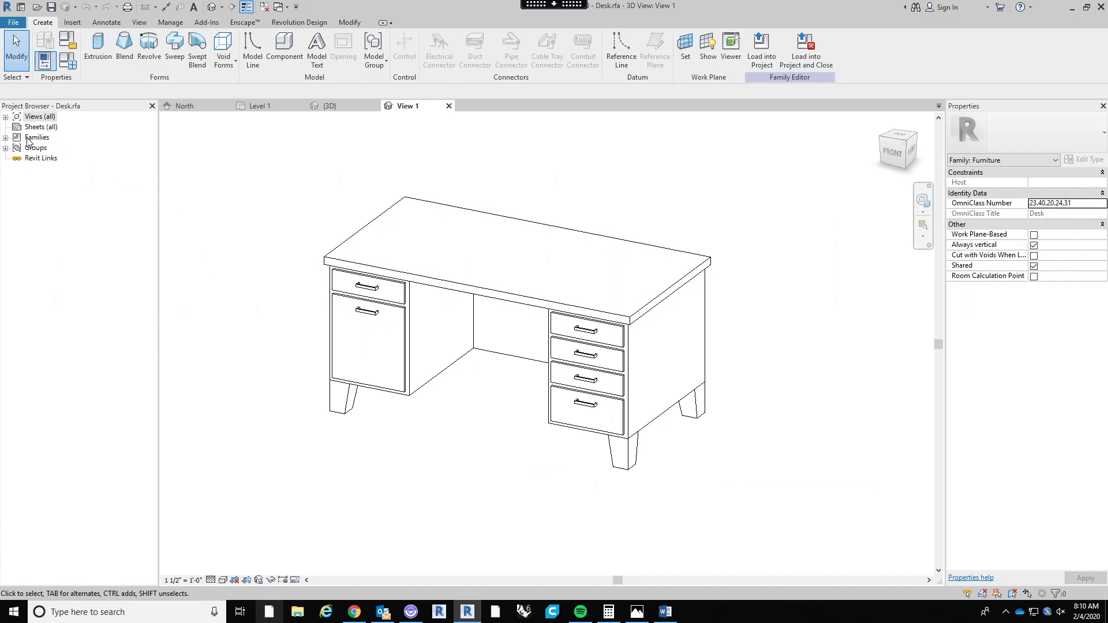
{"action": "left_click", "coordinate": [5, 117]}
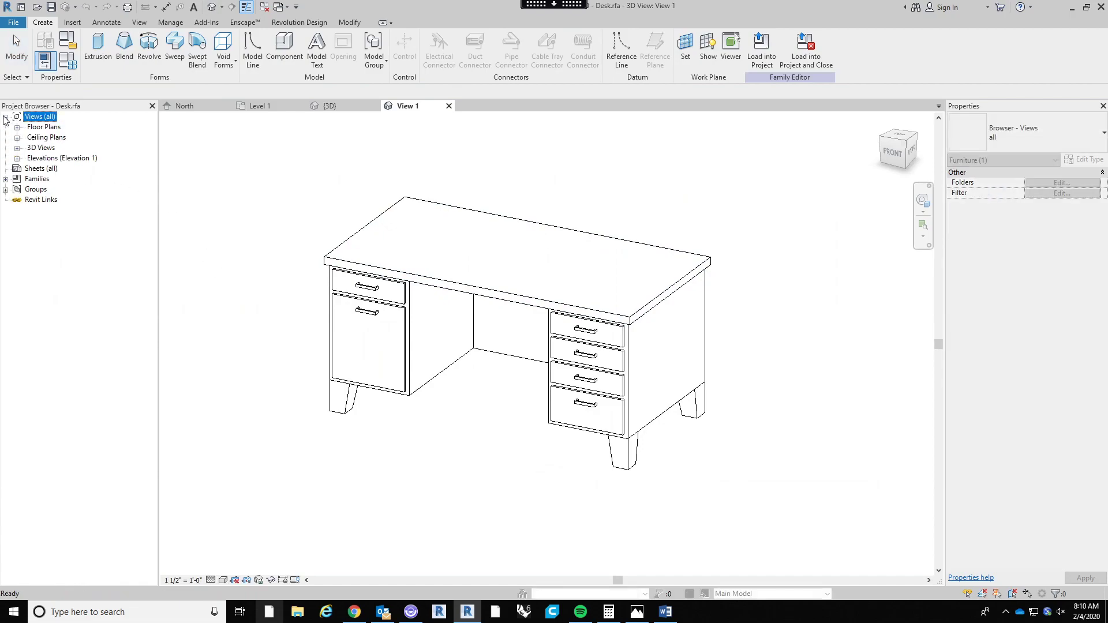
{"action": "double_click", "coordinate": [43, 128]}
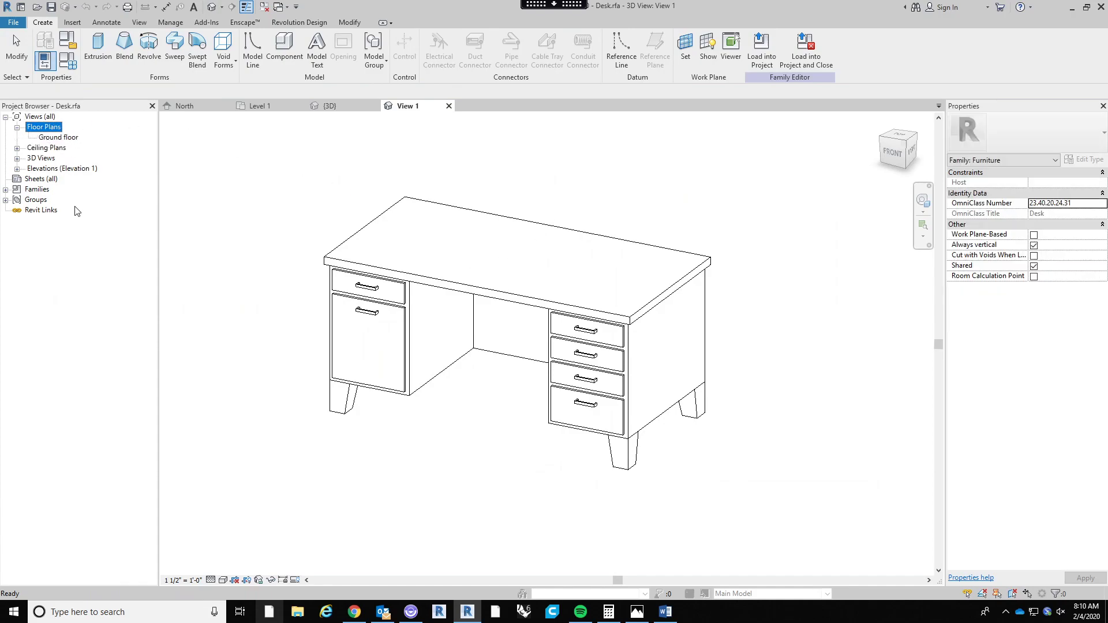
{"action": "double_click", "coordinate": [58, 138]}
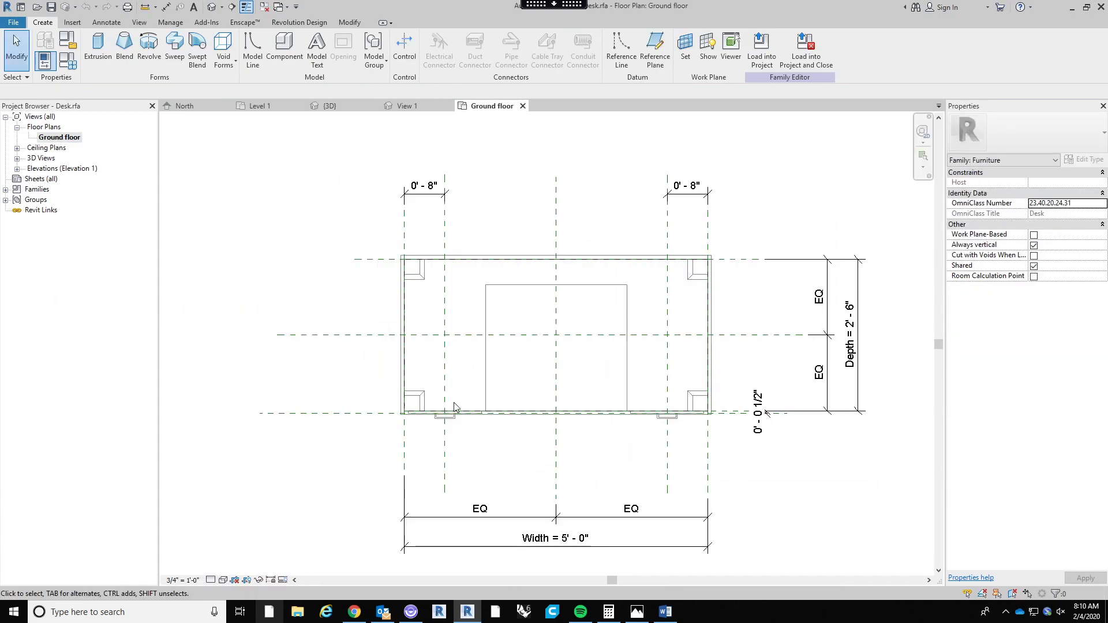
Move the overall Width dimension line slightly farther from the desk in the Ground floor plan.
{"action": "scroll", "coordinate": [820, 527], "scroll_direction": "down", "scroll_amount": 3}
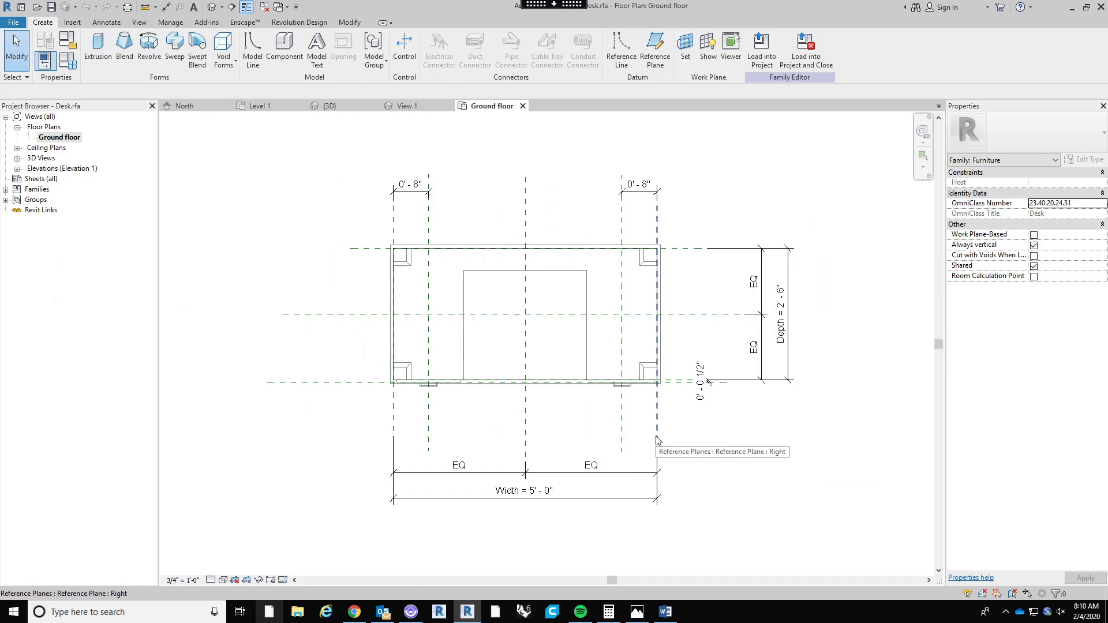
{"action": "middle_click_drag", "start_coordinate": [695, 433], "coordinate": [674, 441]}
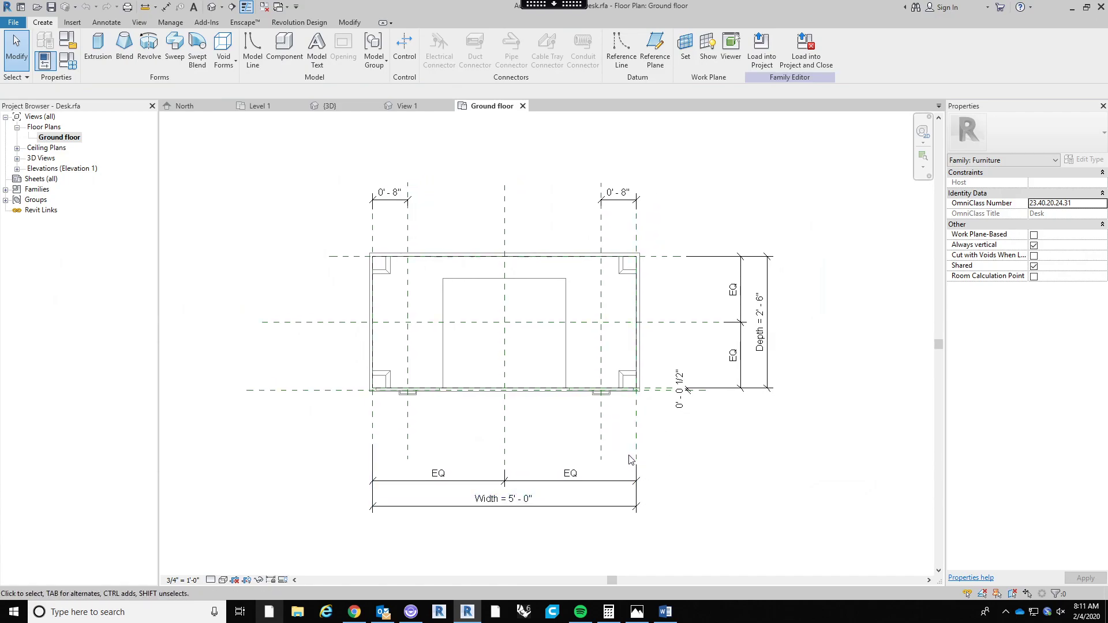
{"action": "middle_click_drag", "start_coordinate": [544, 421], "coordinate": [525, 425]}
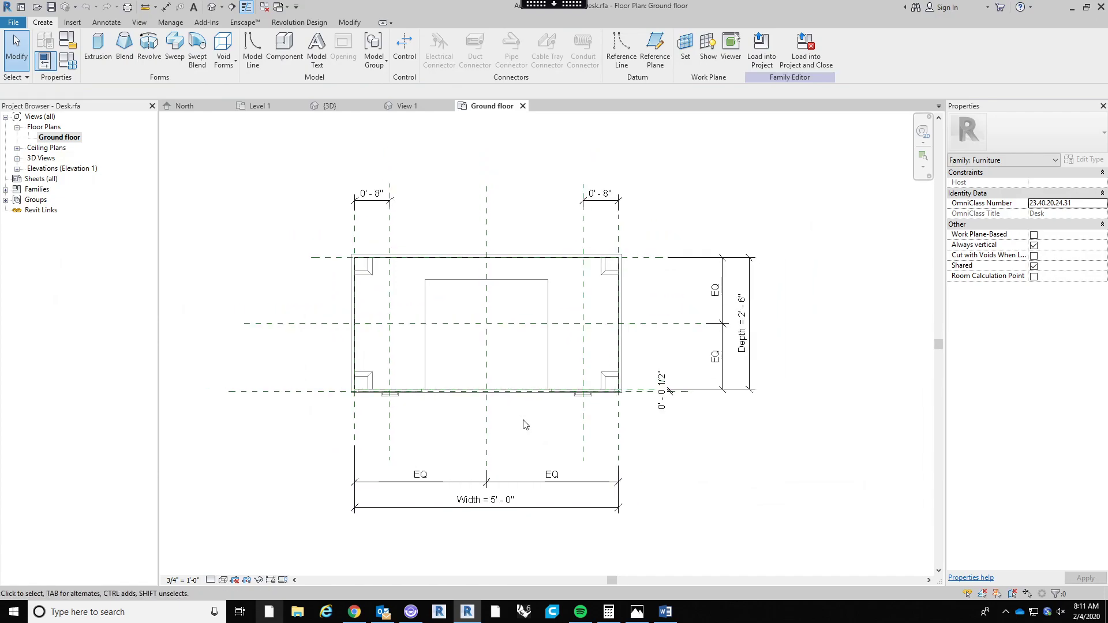
{"action": "middle_click_drag", "start_coordinate": [667, 465], "coordinate": [687, 452]}
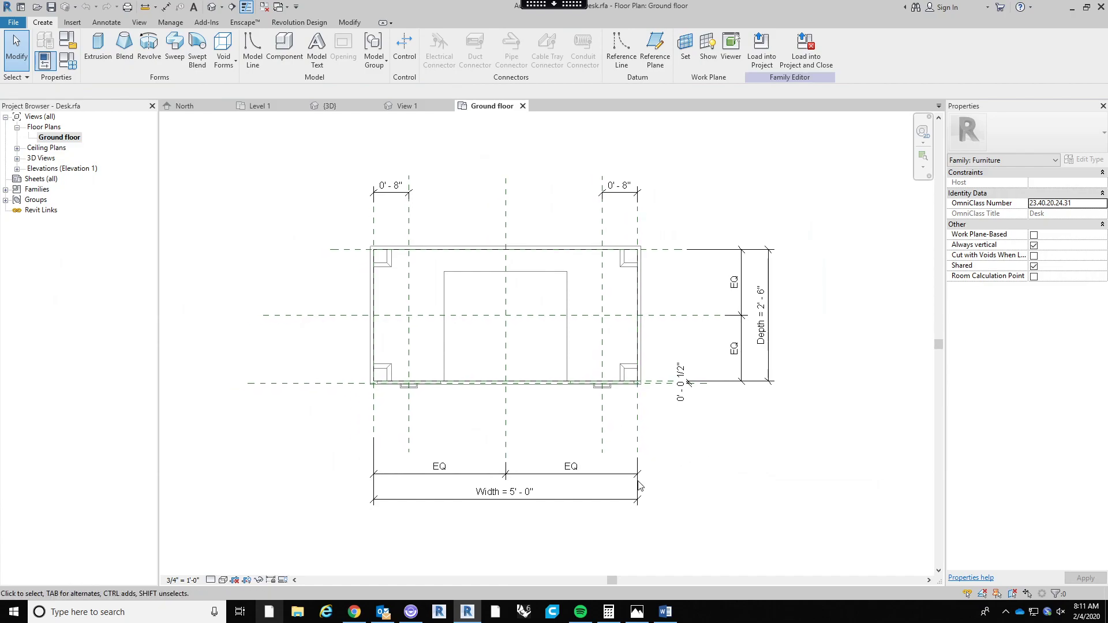
{"action": "left_click_drag", "start_coordinate": [608, 506], "coordinate": [611, 522]}
{"action": "left_click", "coordinate": [691, 481]}
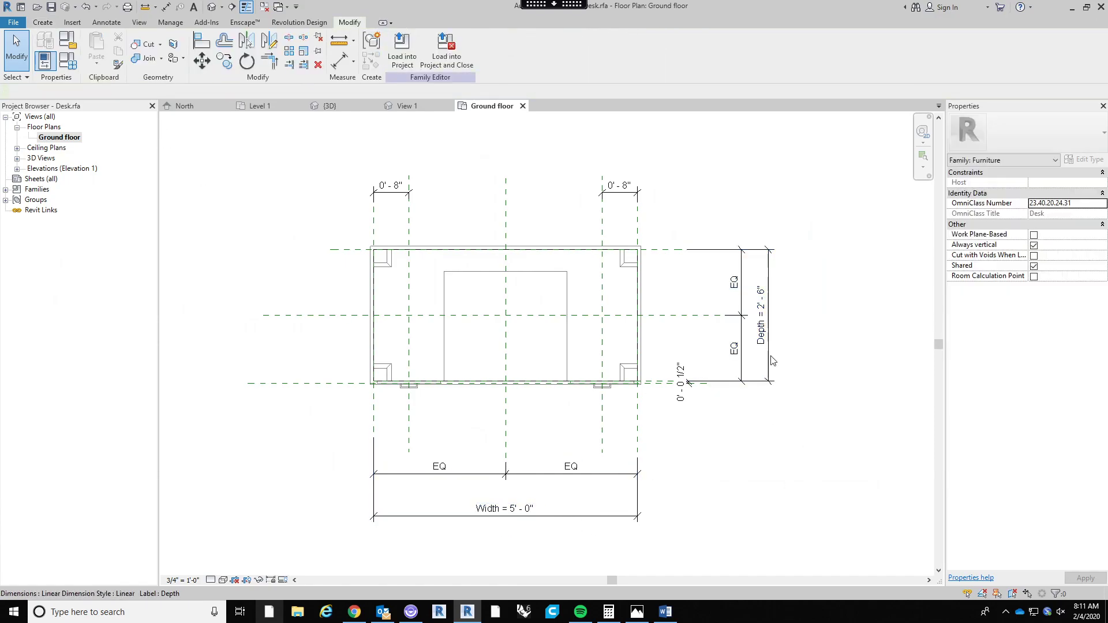
Set the Width parameter of the 60" x 30" family type to 6' and apply it to the desk.
{"action": "left_click", "coordinate": [67, 62]}
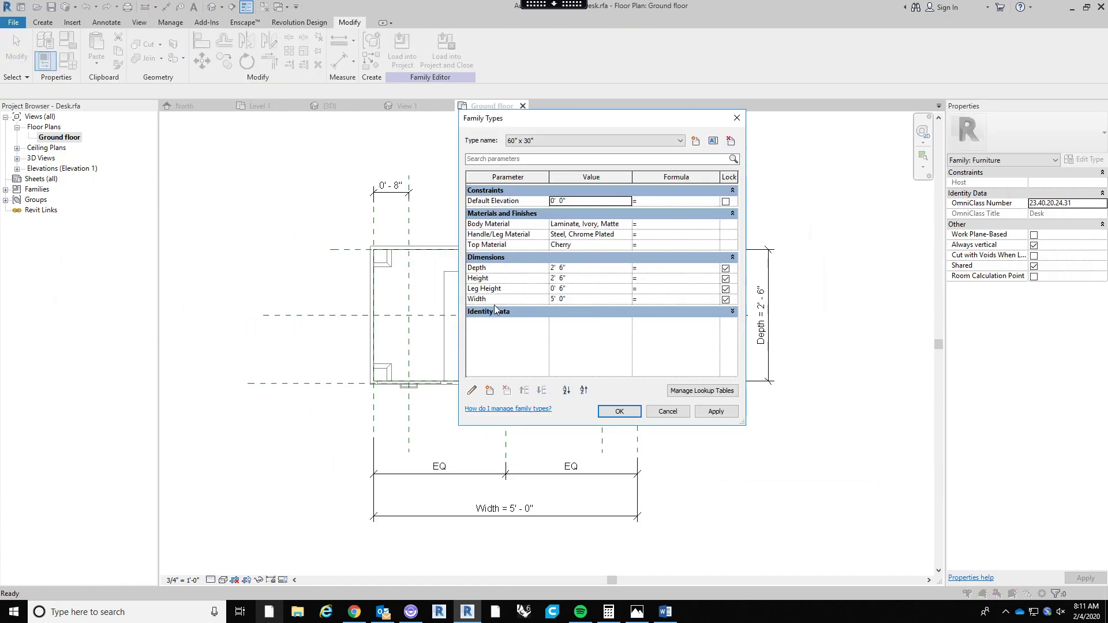
{"action": "left_click", "coordinate": [583, 300]}
{"action": "type", "text": "67"}
{"action": "key", "text": "Tab"}
{"action": "left_click", "coordinate": [582, 301]}
{"action": "type", "text": "6"}
{"action": "left_click", "coordinate": [634, 410]}
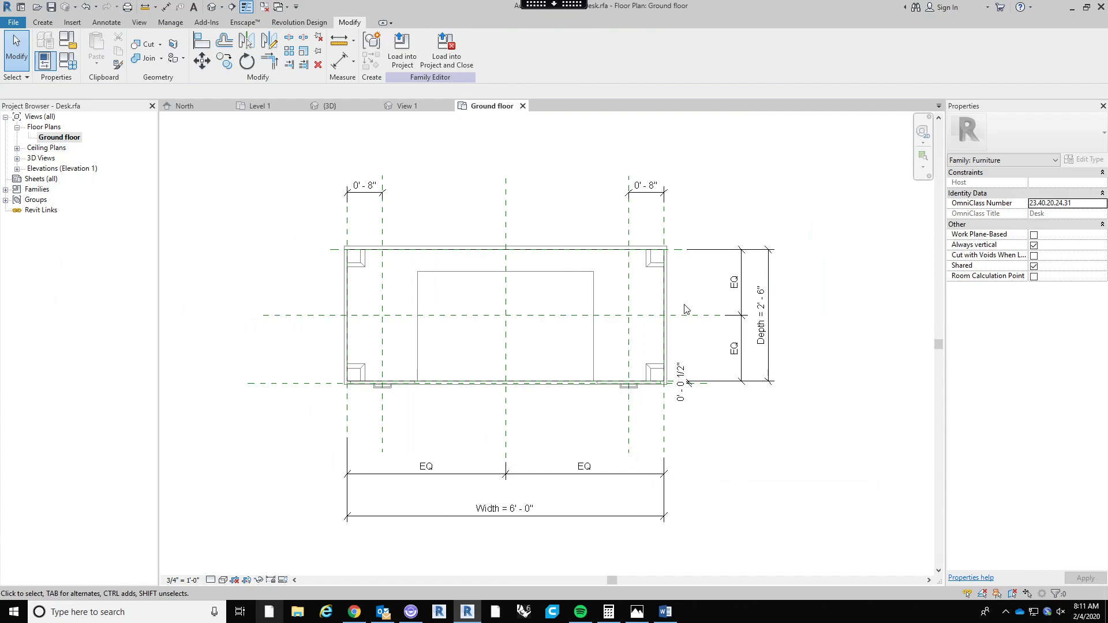
{"action": "left_click", "coordinate": [629, 413]}
{"action": "left_click", "coordinate": [721, 438]}
Open the Front elevation of the desk family and examine its height dimensions and reference planes.
{"action": "double_click", "coordinate": [45, 170]}
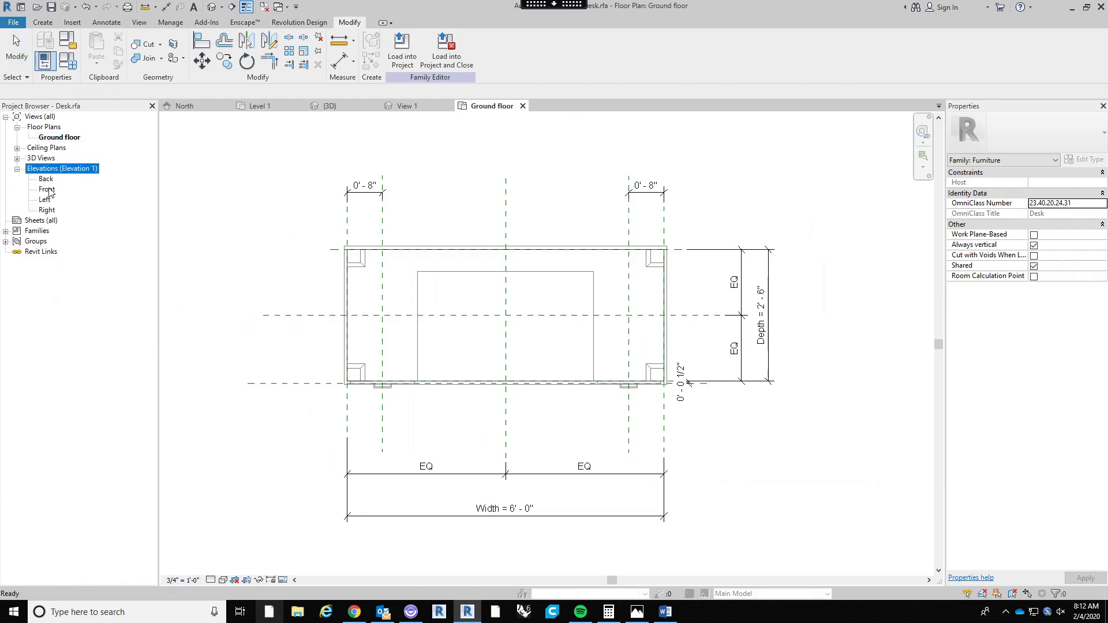
{"action": "left_click", "coordinate": [47, 190]}
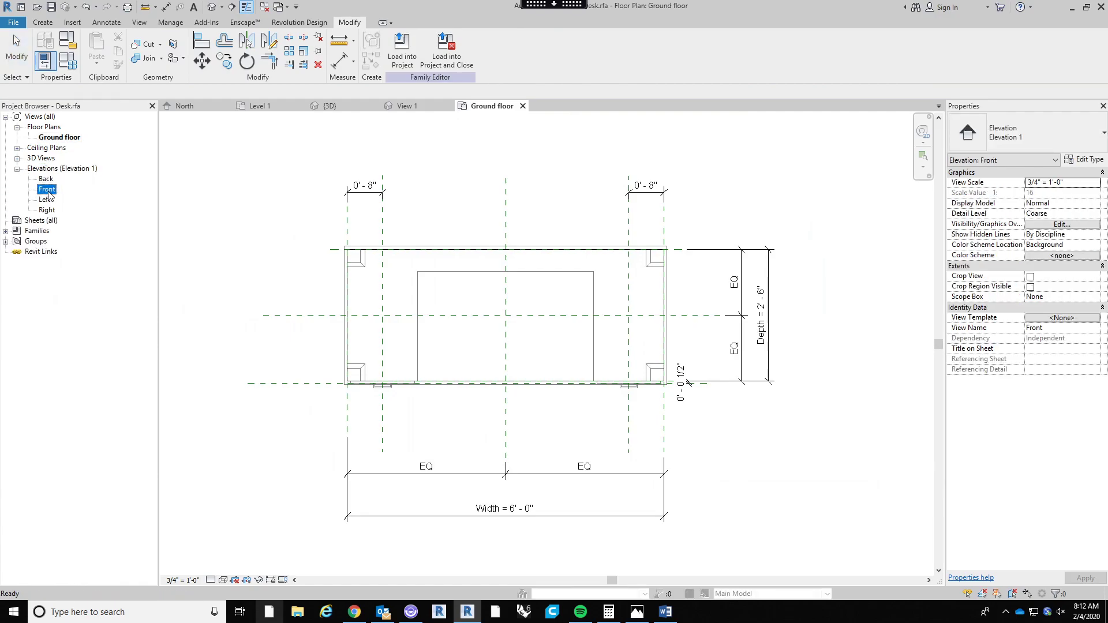
{"action": "double_click", "coordinate": [47, 192]}
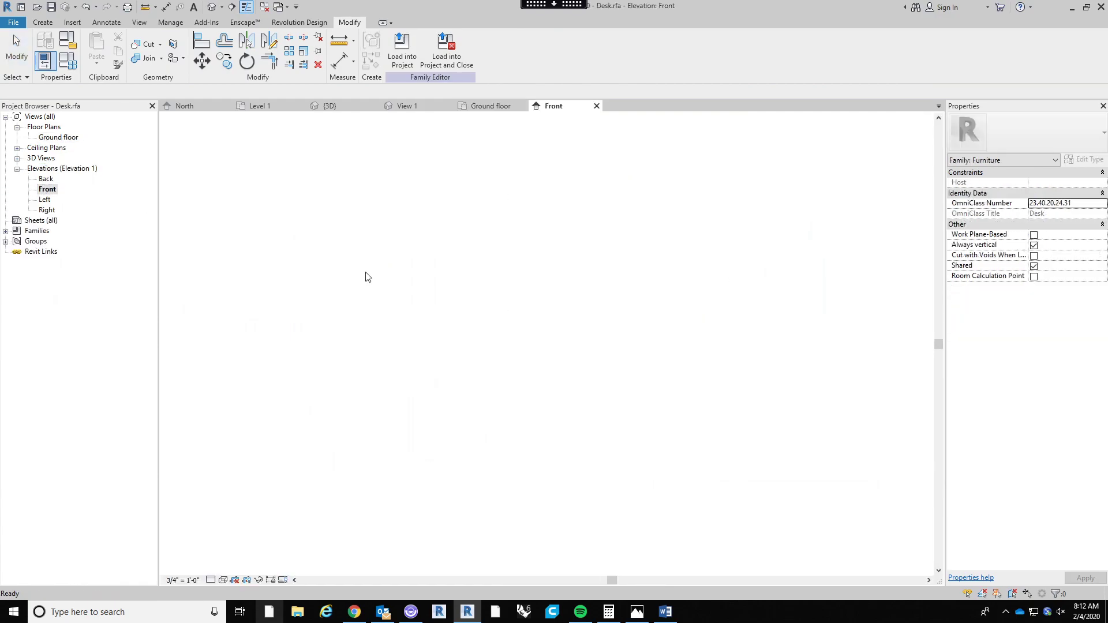
{"action": "scroll", "coordinate": [537, 466], "scroll_direction": "up", "scroll_amount": 3}
{"action": "scroll", "coordinate": [577, 462], "scroll_direction": "down", "scroll_amount": 1}
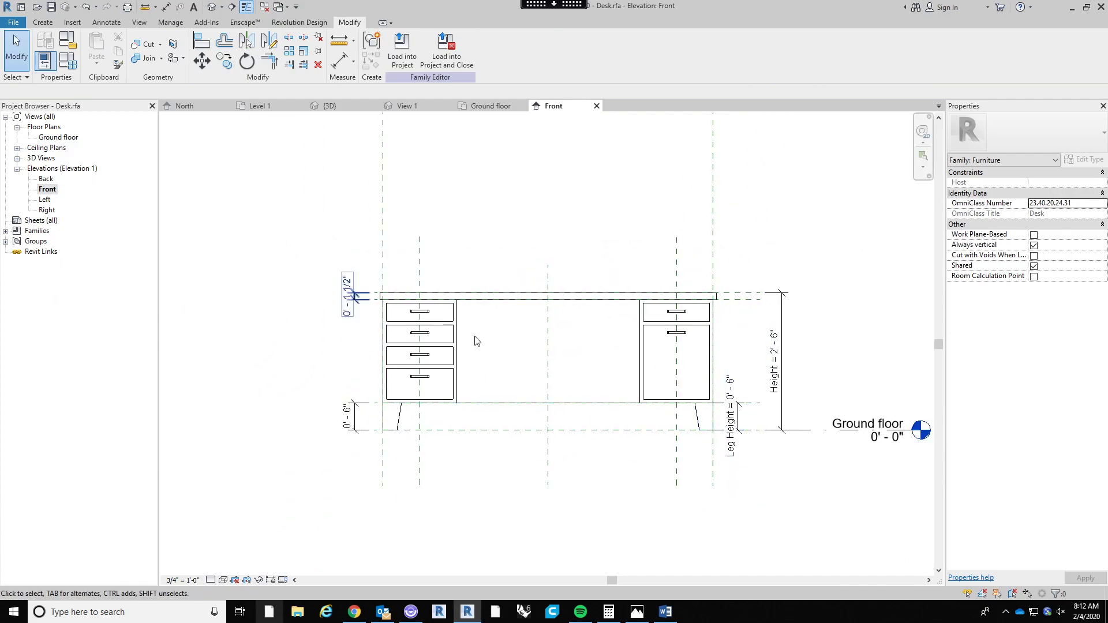
{"action": "middle_click_drag", "start_coordinate": [598, 248], "coordinate": [542, 271]}
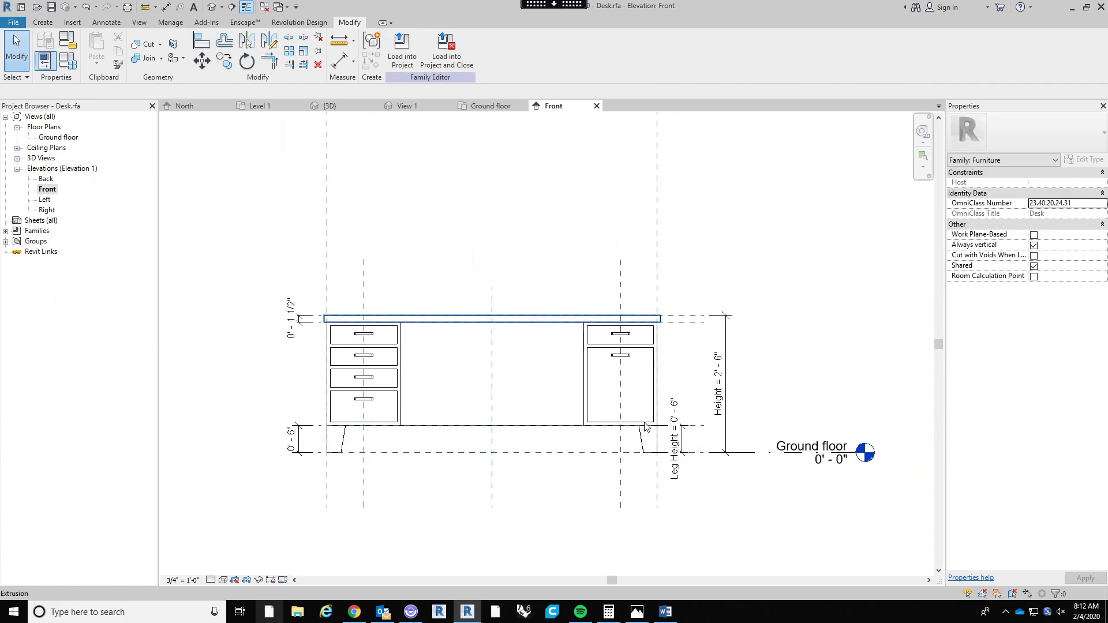
{"action": "scroll", "coordinate": [709, 501], "scroll_direction": "down", "scroll_amount": 2}
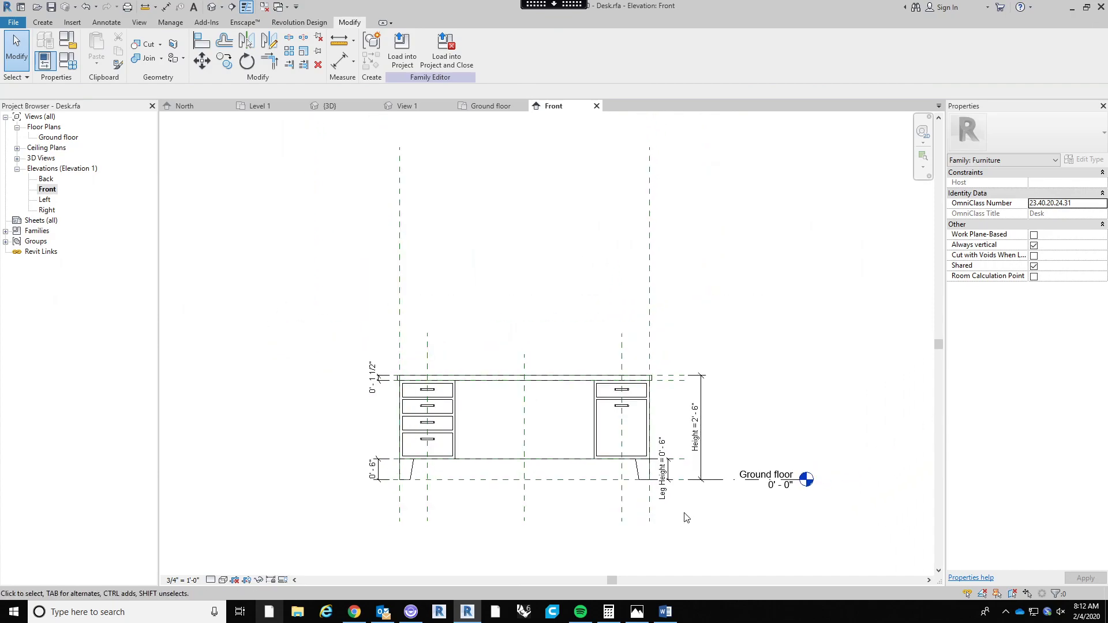
Close all open views of the desk family without saving the changes and return to the project.
{"action": "left_click", "coordinate": [597, 107]}
{"action": "left_click", "coordinate": [525, 106]}
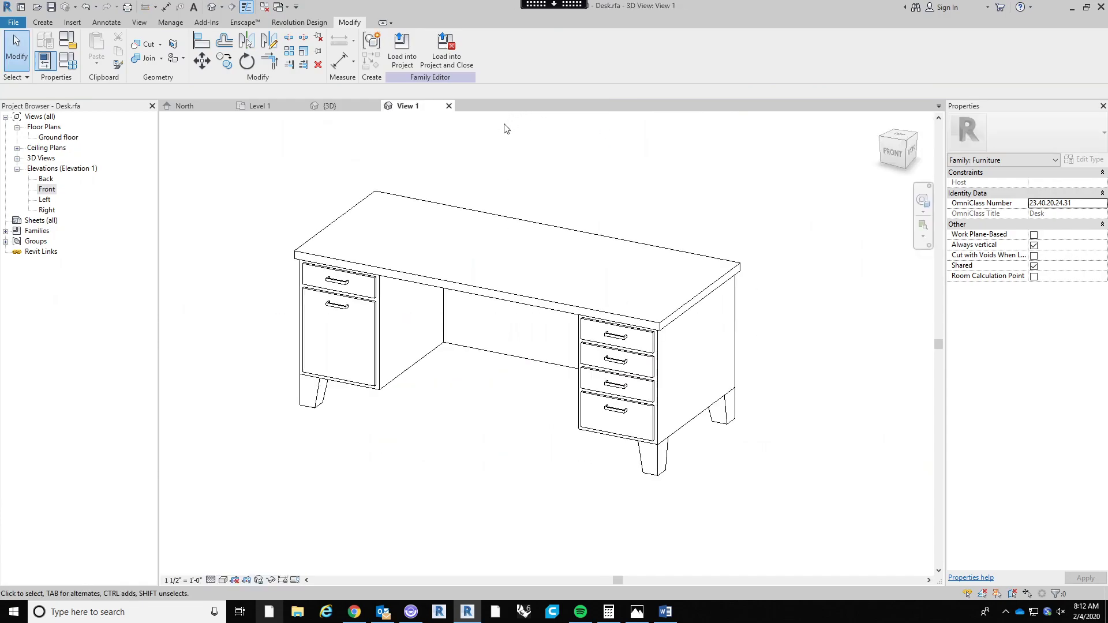
{"action": "left_click", "coordinate": [448, 106]}
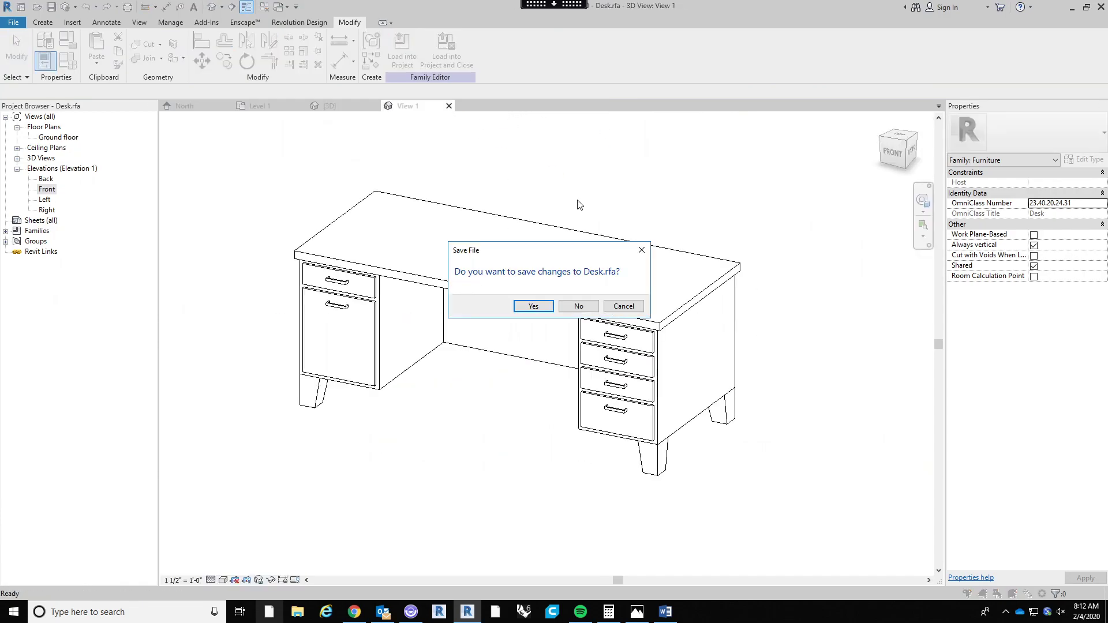
{"action": "left_click", "coordinate": [578, 307]}
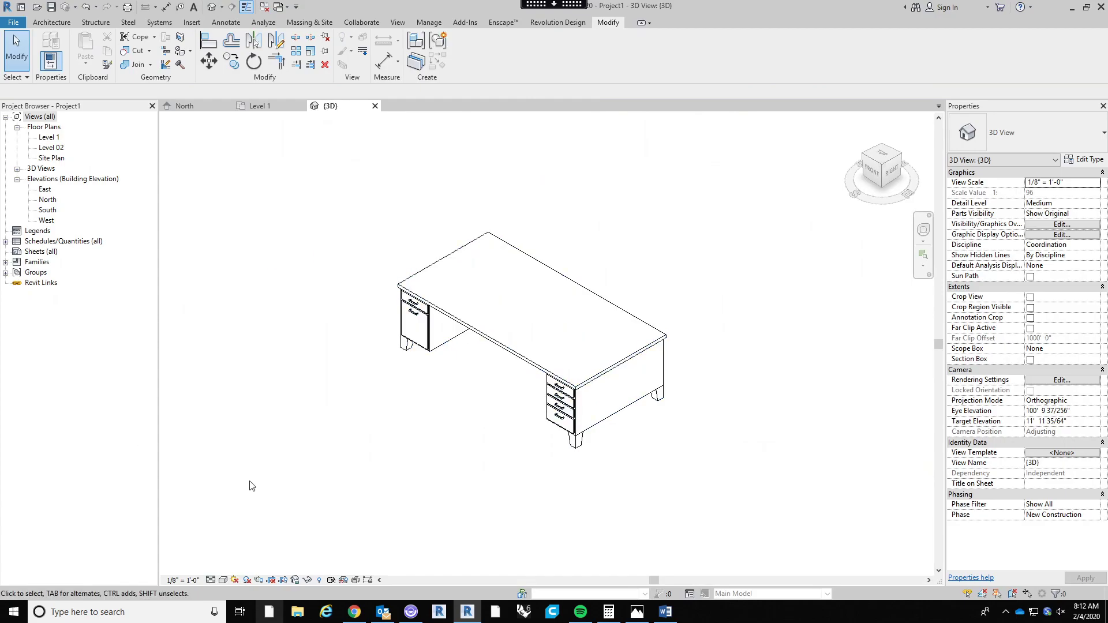
Delete the placed desk from the project's 3D view.
{"action": "middle_click_drag", "start_coordinate": [383, 409], "coordinate": [492, 425], "text": "shift"}
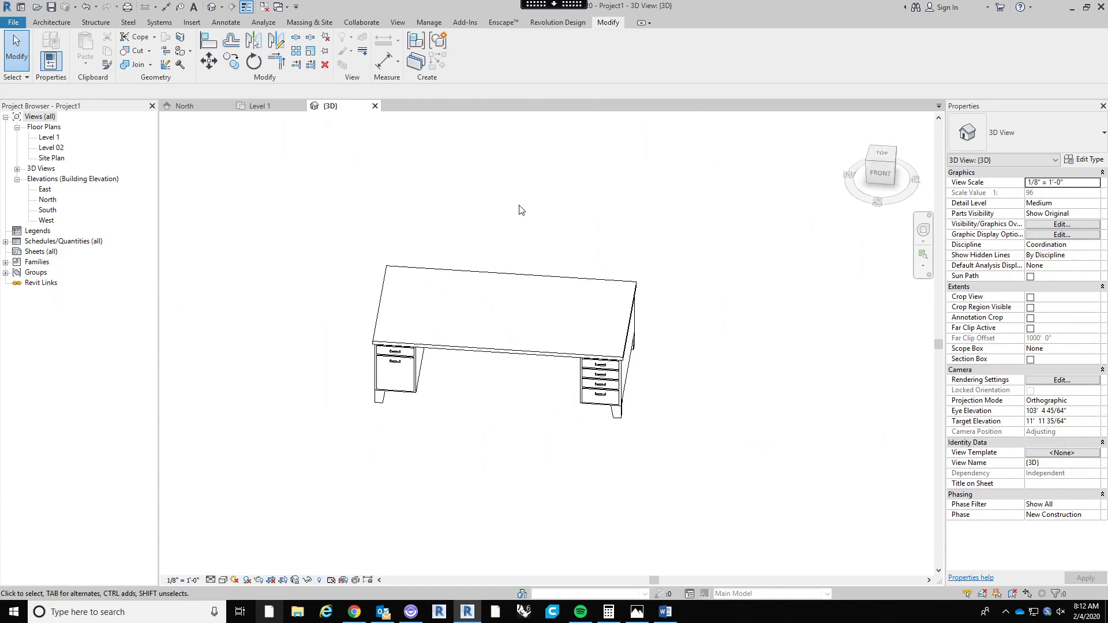
{"action": "scroll", "coordinate": [523, 285], "scroll_direction": "up", "scroll_amount": 3}
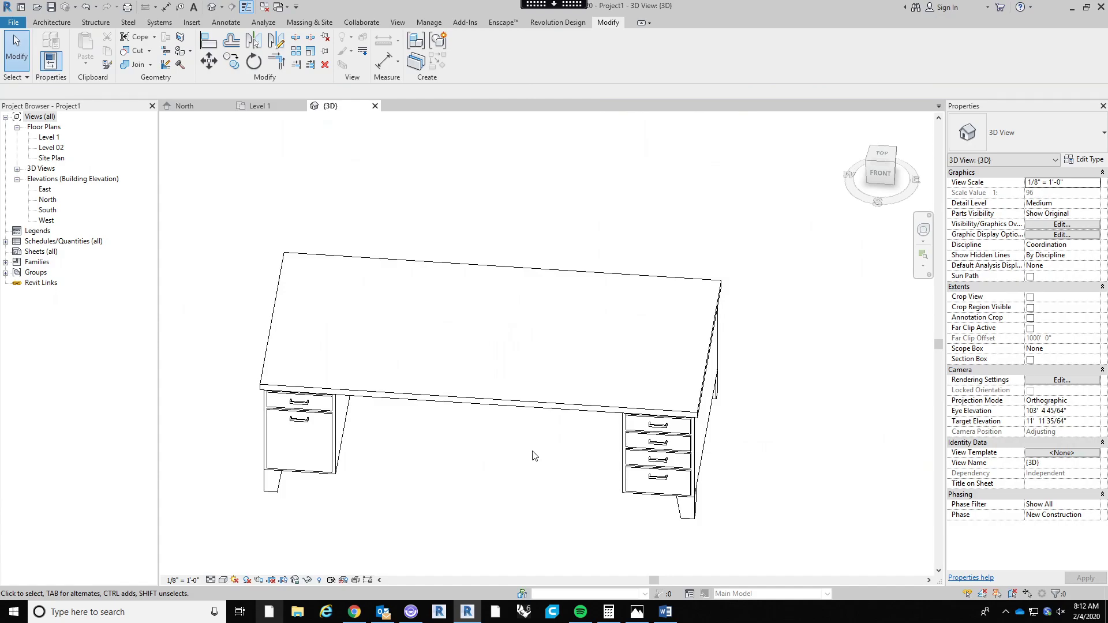
{"action": "scroll", "coordinate": [528, 462], "scroll_direction": "down", "scroll_amount": 2}
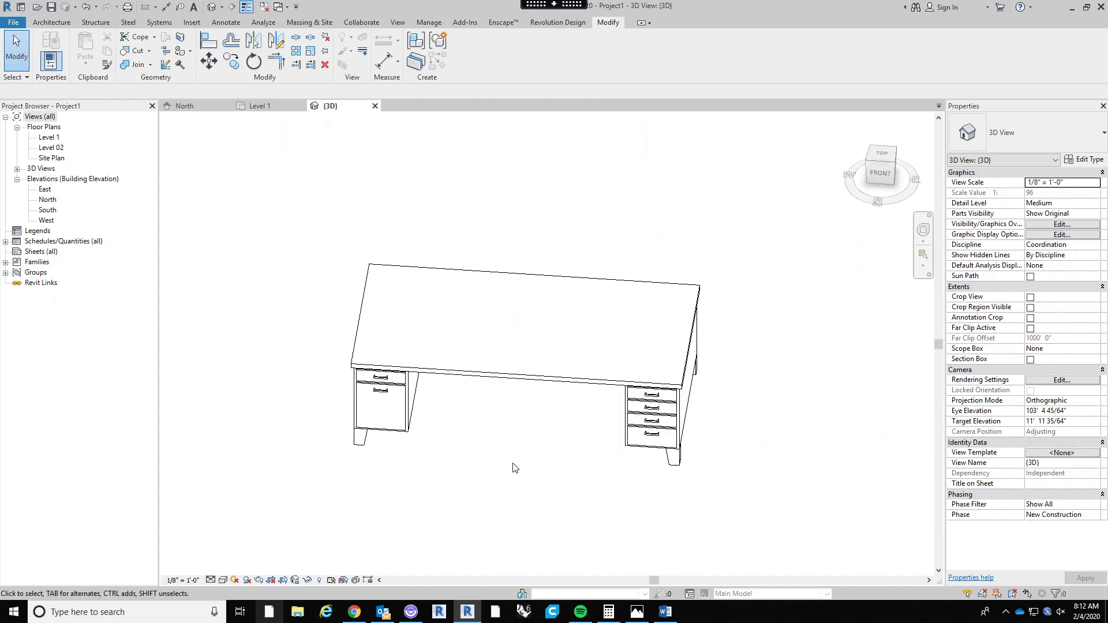
{"action": "scroll", "coordinate": [531, 211], "scroll_direction": "up", "scroll_amount": 2}
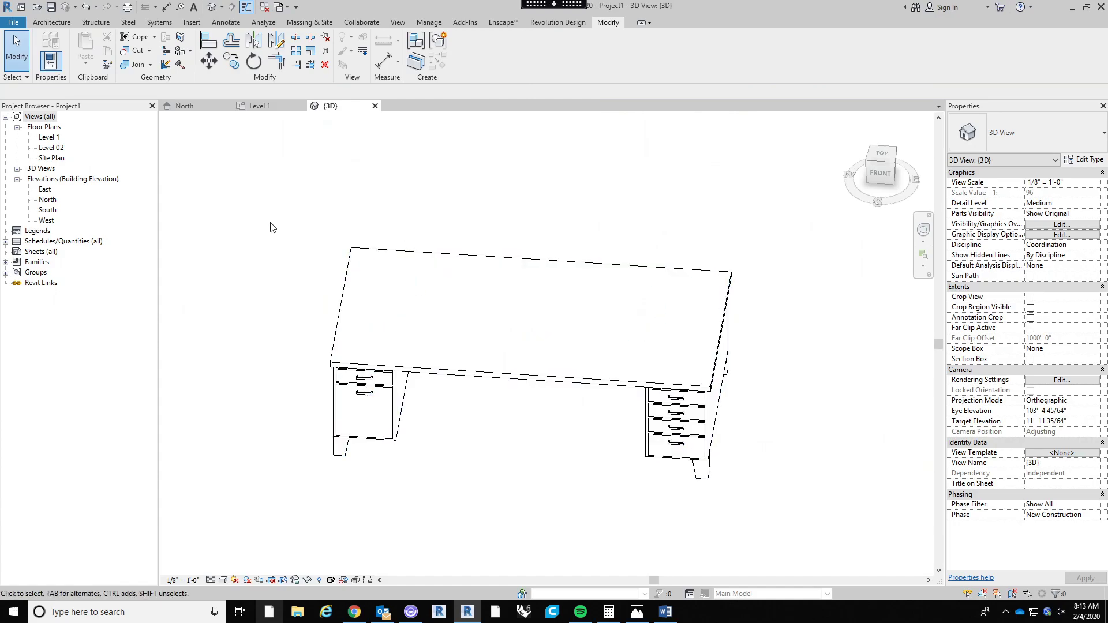
{"action": "scroll", "coordinate": [577, 277], "scroll_direction": "down", "scroll_amount": 2}
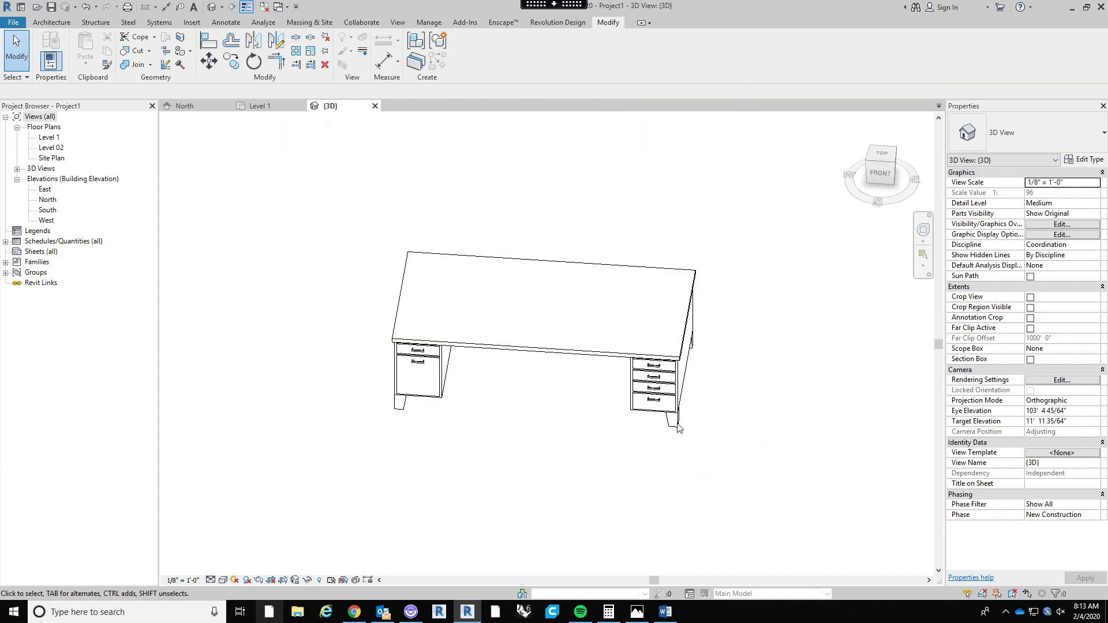
{"action": "left_click", "coordinate": [424, 292]}
{"action": "key", "text": "Delete"}
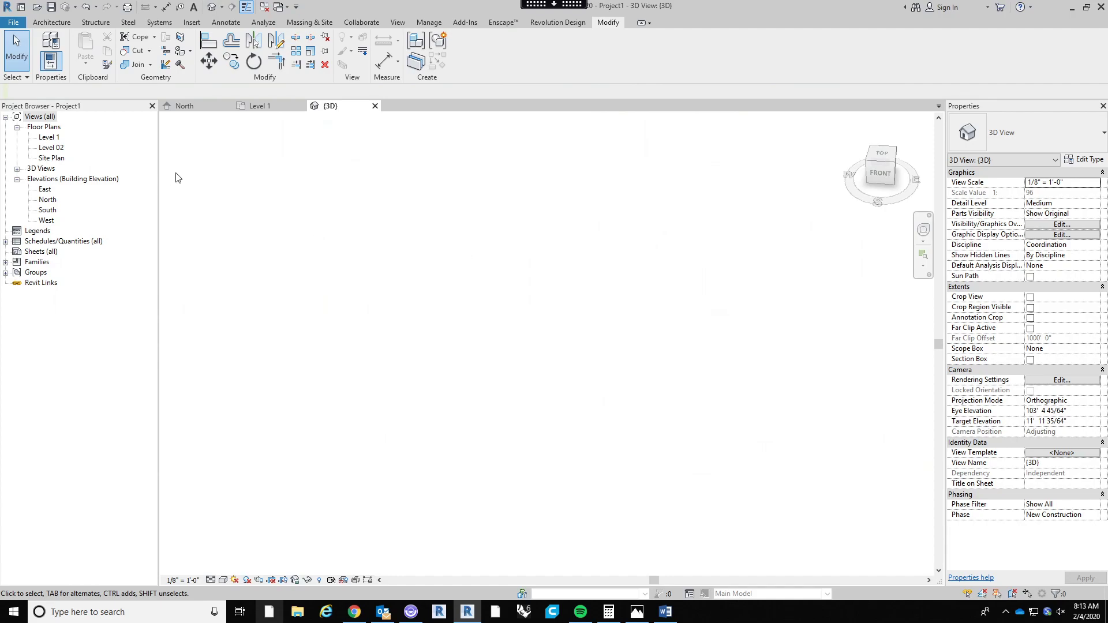
{"action": "left_click", "coordinate": [47, 22]}
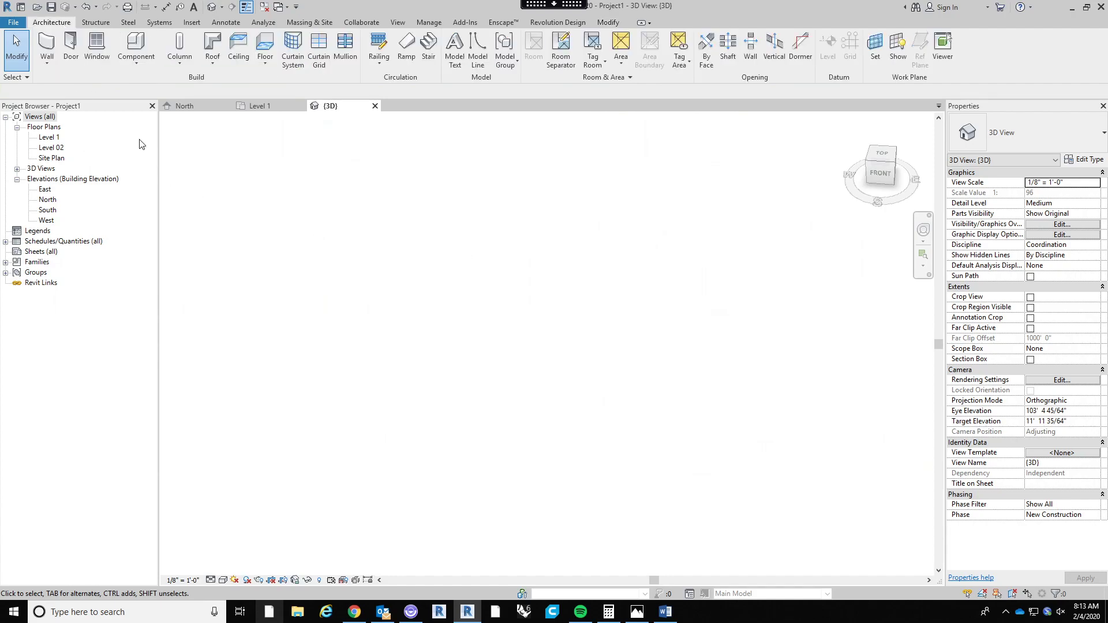
{"action": "left_click", "coordinate": [136, 58]}
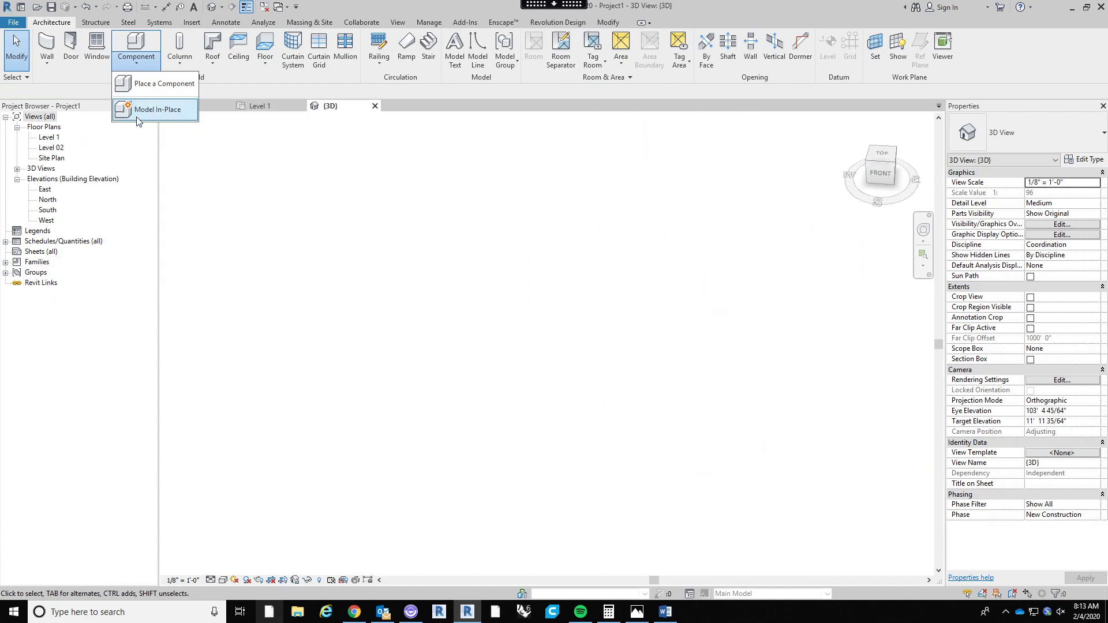
{"action": "left_click", "coordinate": [217, 170]}
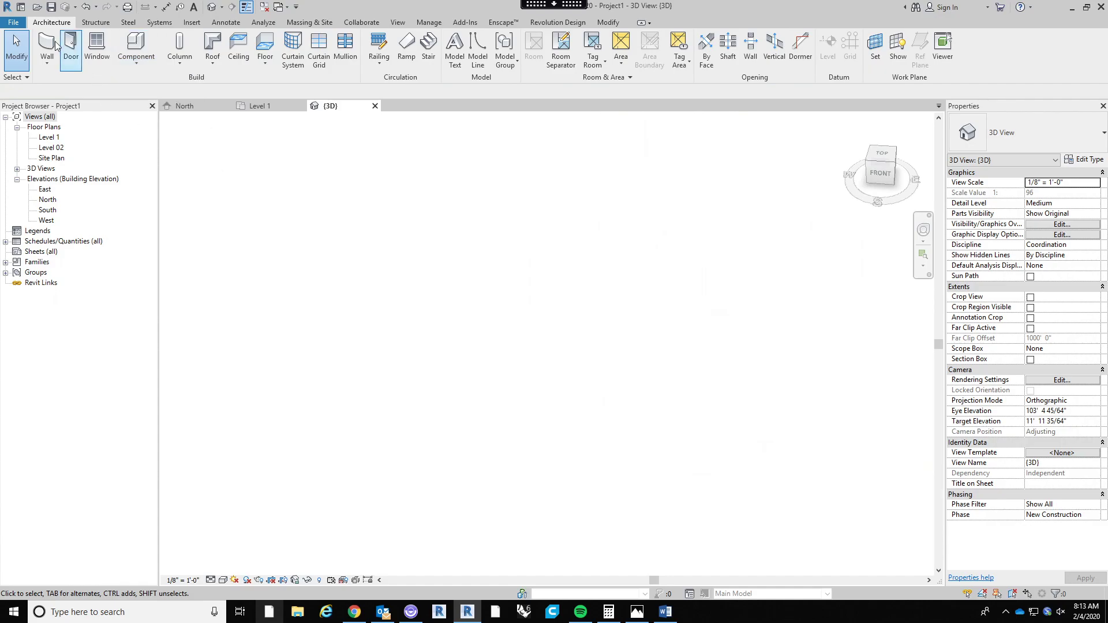
Create a new family from the Generic Model template.
{"action": "left_click", "coordinate": [13, 23]}
{"action": "mouse_move", "coordinate": [73, 68]}
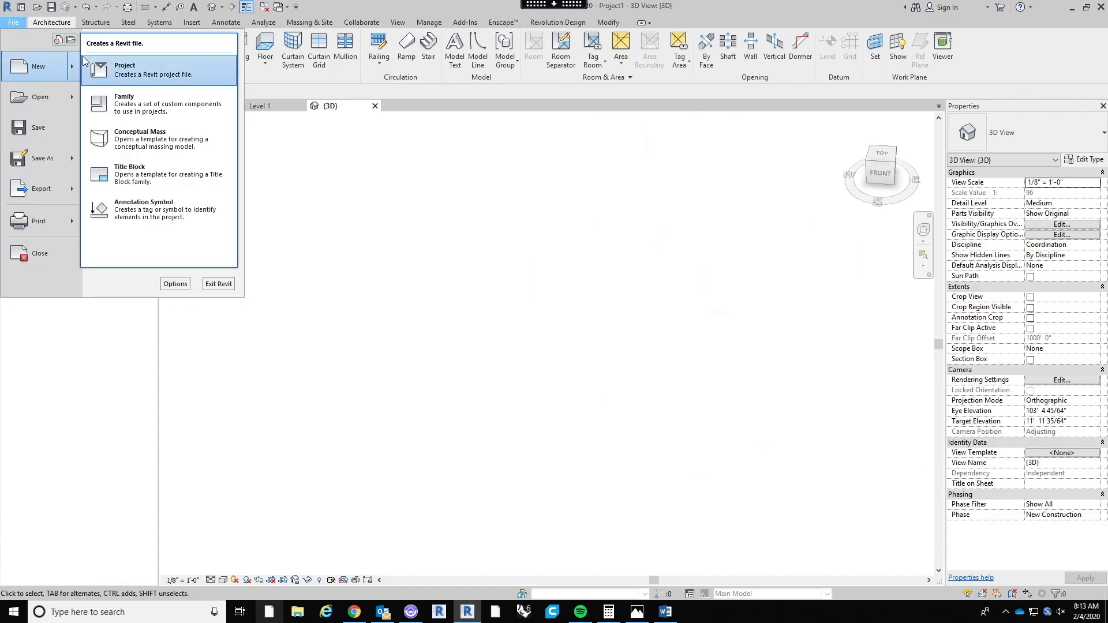
{"action": "left_click", "coordinate": [144, 110]}
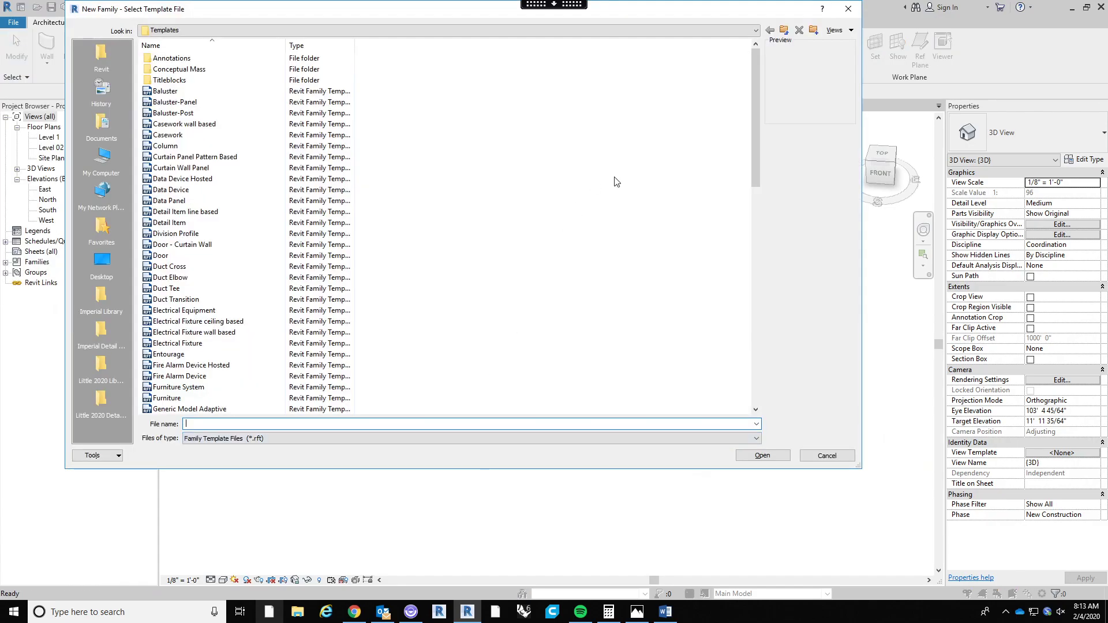
{"action": "scroll", "coordinate": [231, 248], "scroll_direction": "down", "scroll_amount": 15}
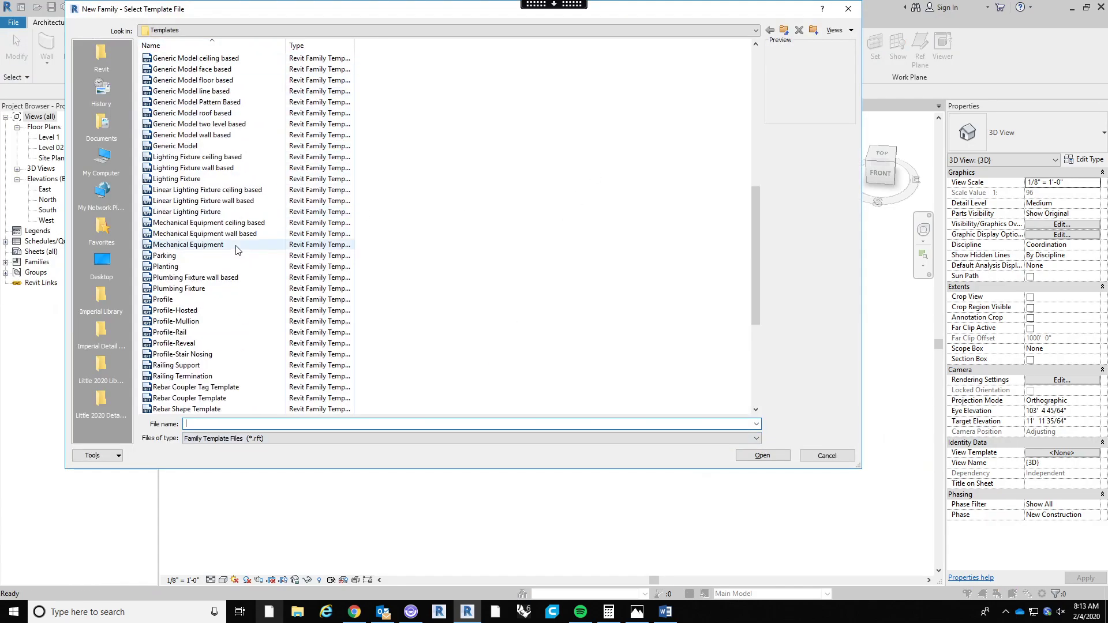
{"action": "scroll", "coordinate": [230, 256], "scroll_direction": "down", "scroll_amount": 3}
{"action": "scroll", "coordinate": [225, 346], "scroll_direction": "up", "scroll_amount": 13}
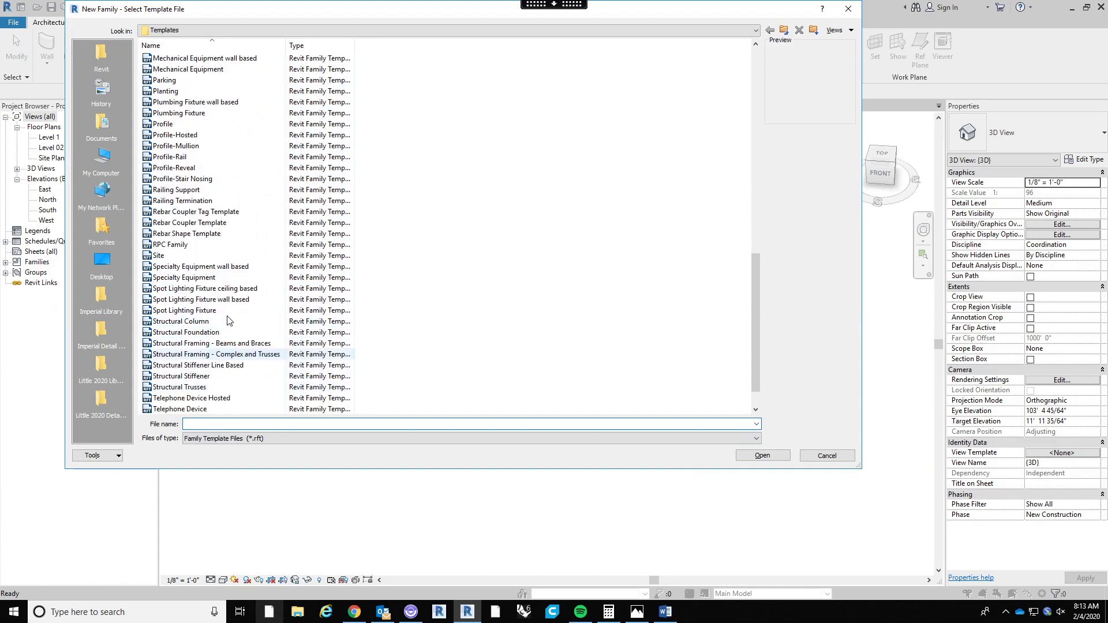
{"action": "scroll", "coordinate": [231, 317], "scroll_direction": "up", "scroll_amount": 5}
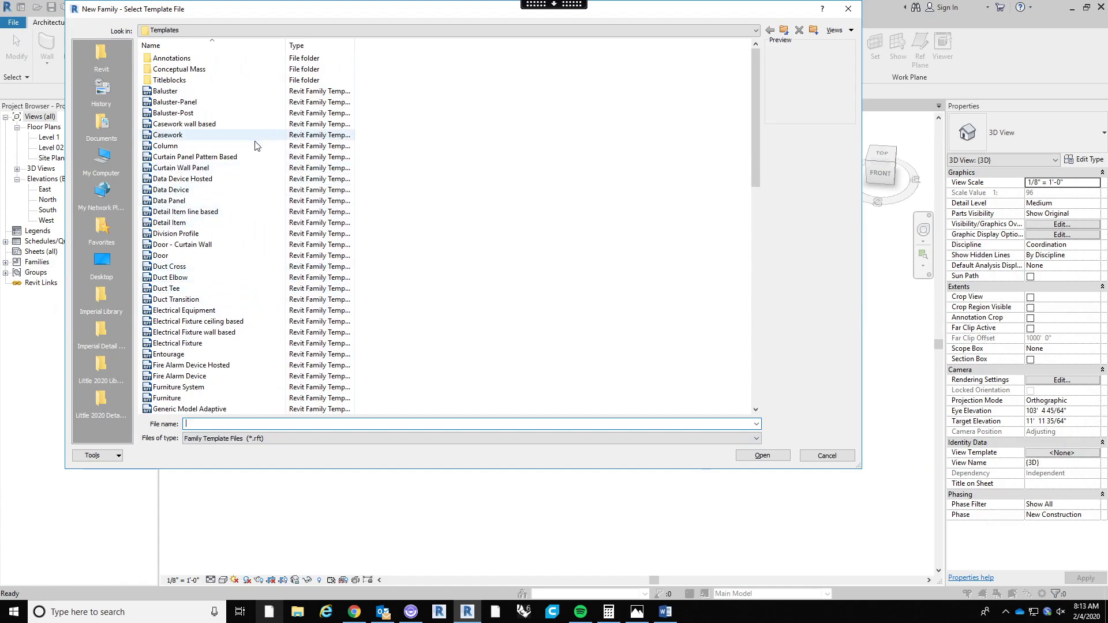
{"action": "scroll", "coordinate": [231, 203], "scroll_direction": "down", "scroll_amount": 3}
{"action": "scroll", "coordinate": [229, 305], "scroll_direction": "down", "scroll_amount": 3}
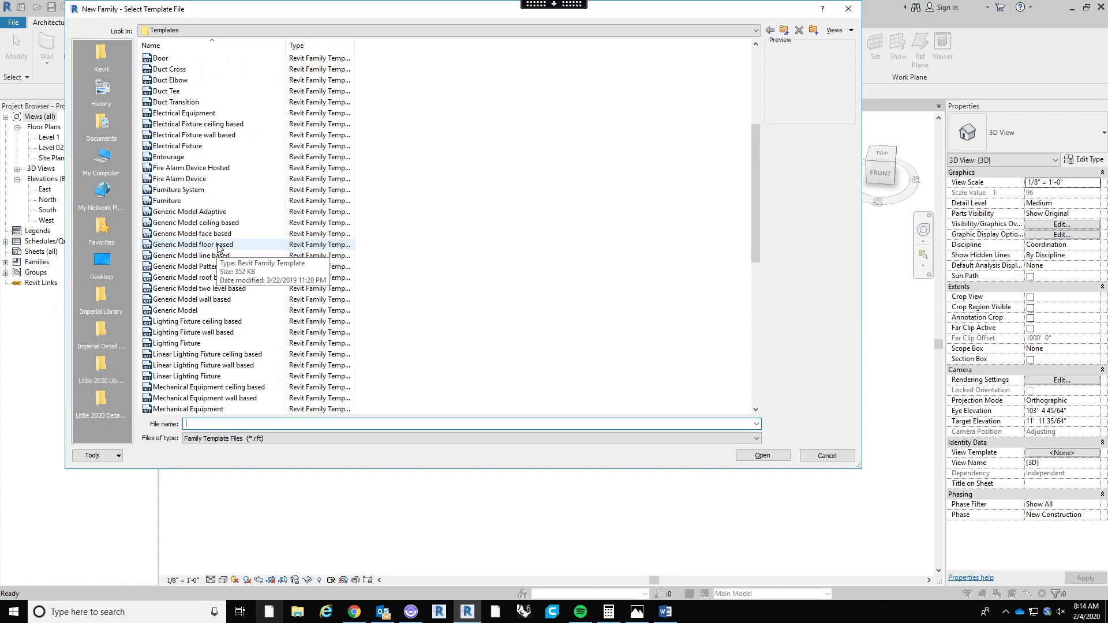
{"action": "left_click", "coordinate": [209, 311]}
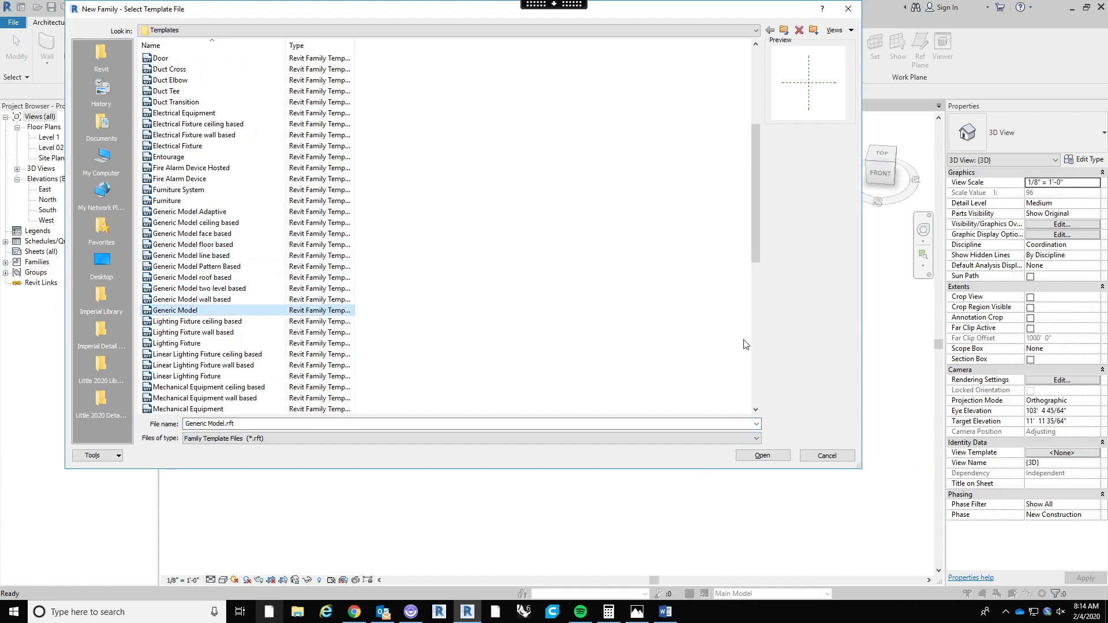
{"action": "left_click", "coordinate": [763, 456]}
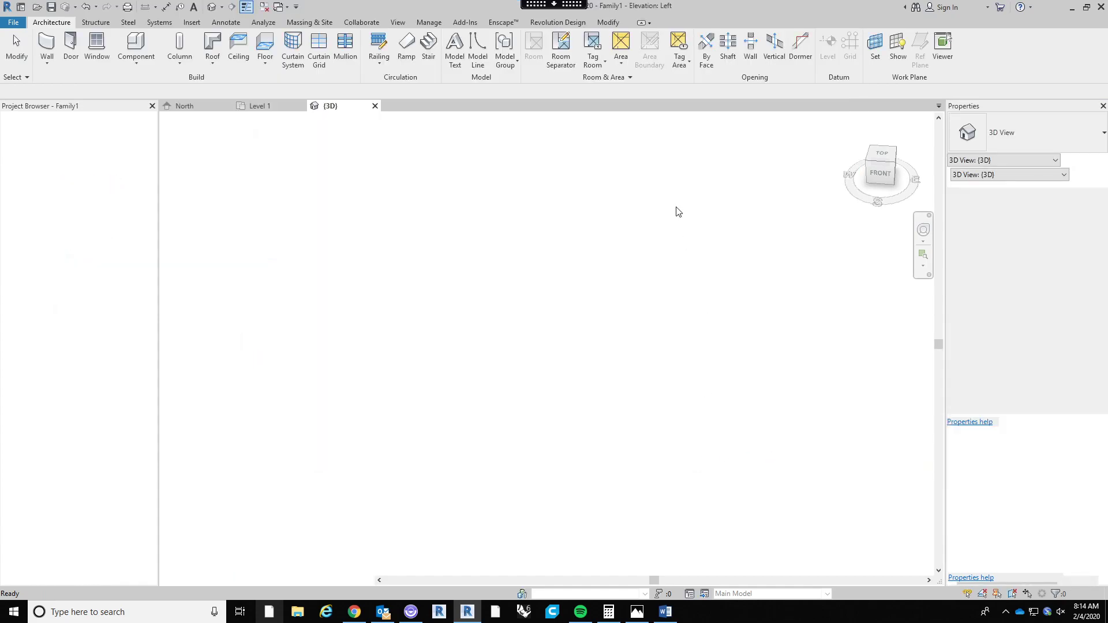
Examine the vertical and horizontal center reference planes in the Ref. Level floor plan.
{"action": "scroll", "coordinate": [582, 304], "scroll_direction": "up", "scroll_amount": 1}
{"action": "middle_click_drag", "start_coordinate": [560, 307], "coordinate": [504, 304]}
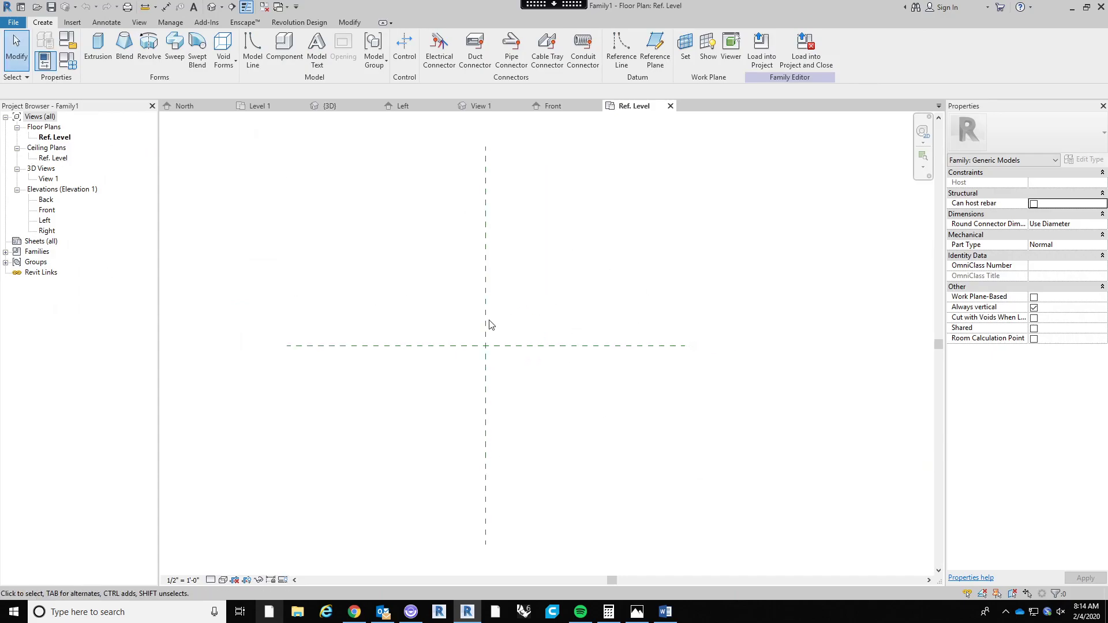
{"action": "scroll", "coordinate": [552, 269], "scroll_direction": "up", "scroll_amount": 1}
{"action": "middle_click_drag", "start_coordinate": [552, 269], "coordinate": [574, 249]}
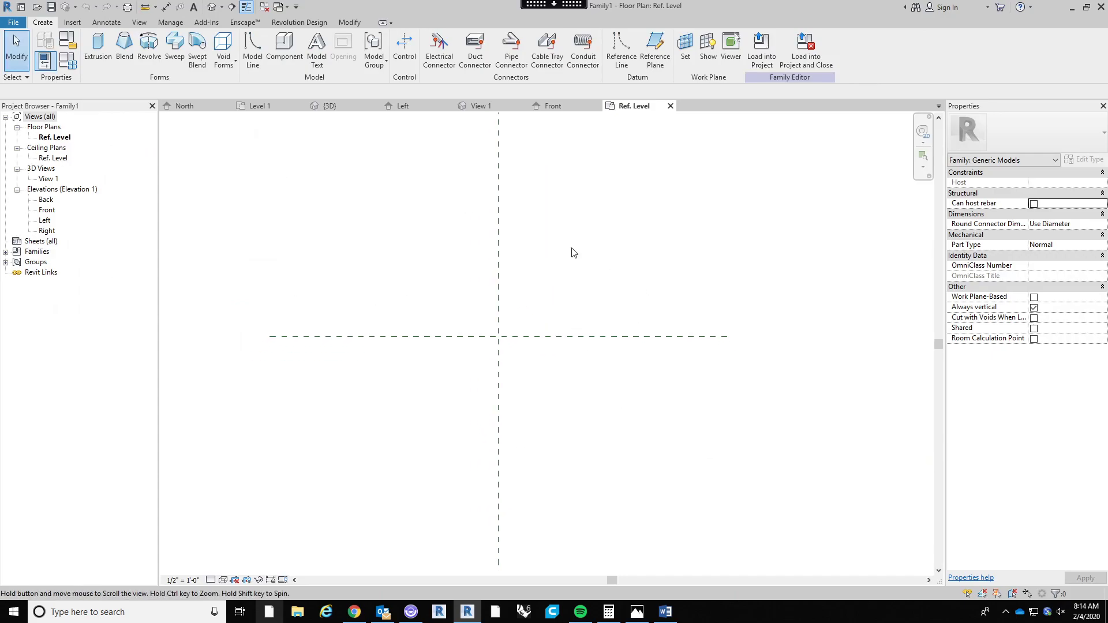
{"action": "left_click", "coordinate": [500, 261]}
{"action": "left_click", "coordinate": [566, 343]}
{"action": "scroll", "coordinate": [566, 344], "scroll_direction": "down", "scroll_amount": 3}
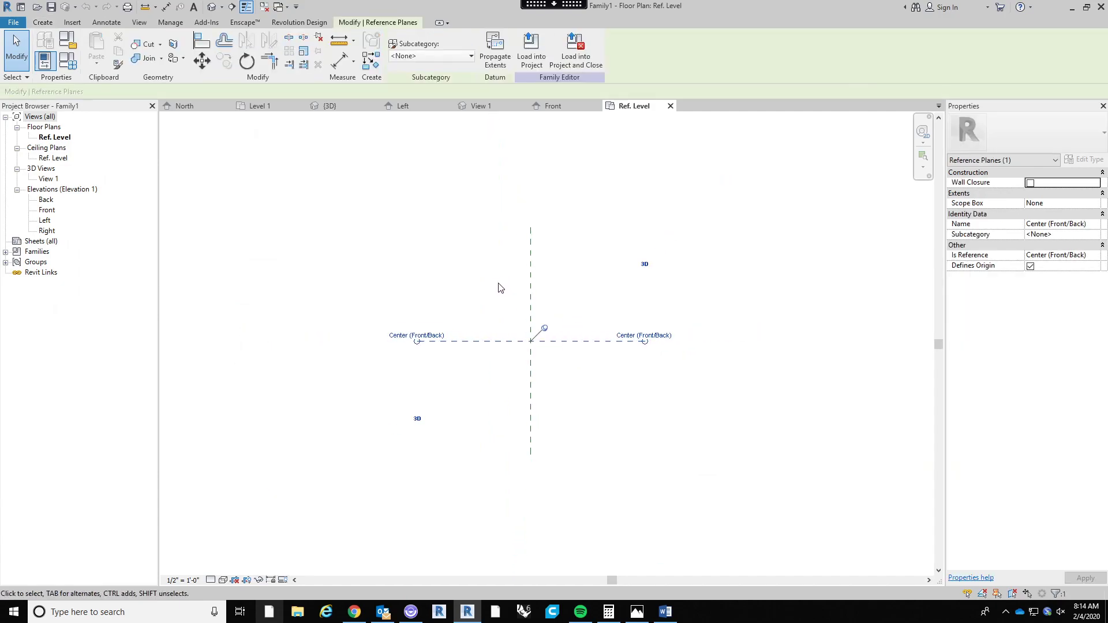
{"action": "left_click", "coordinate": [559, 390]}
{"action": "scroll", "coordinate": [568, 370], "scroll_direction": "up", "scroll_amount": 3}
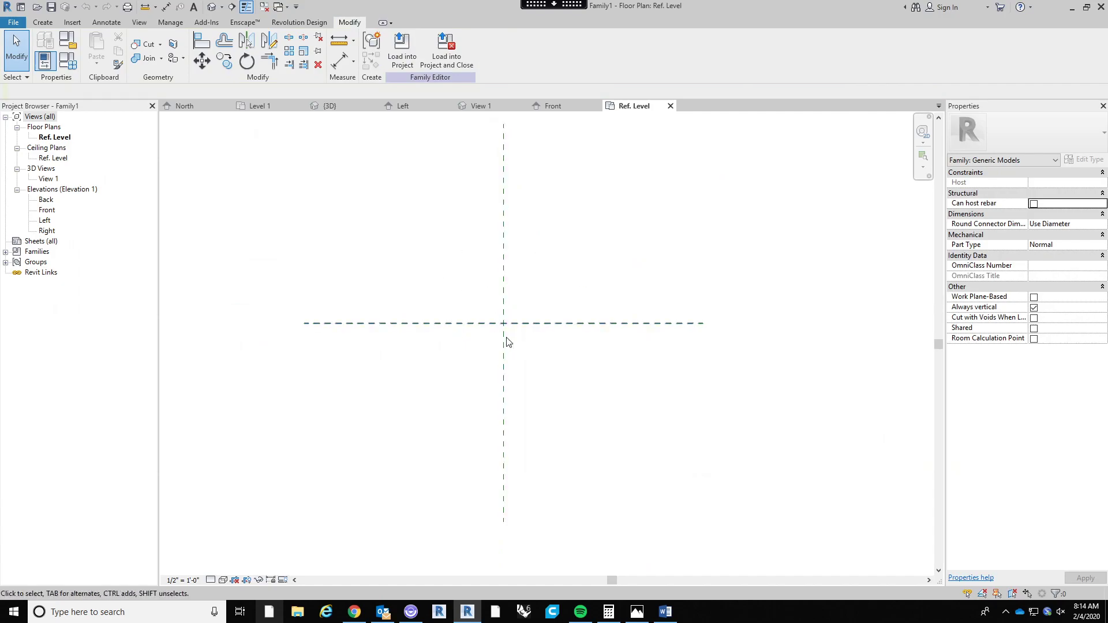
{"action": "middle_click_drag", "start_coordinate": [534, 386], "coordinate": [531, 400]}
Extrude a rectangle about 1'-10" wide by 1'-9" deep, drawn around the reference planes' intersection, to a depth of 1'-0".
{"action": "left_click", "coordinate": [43, 22]}
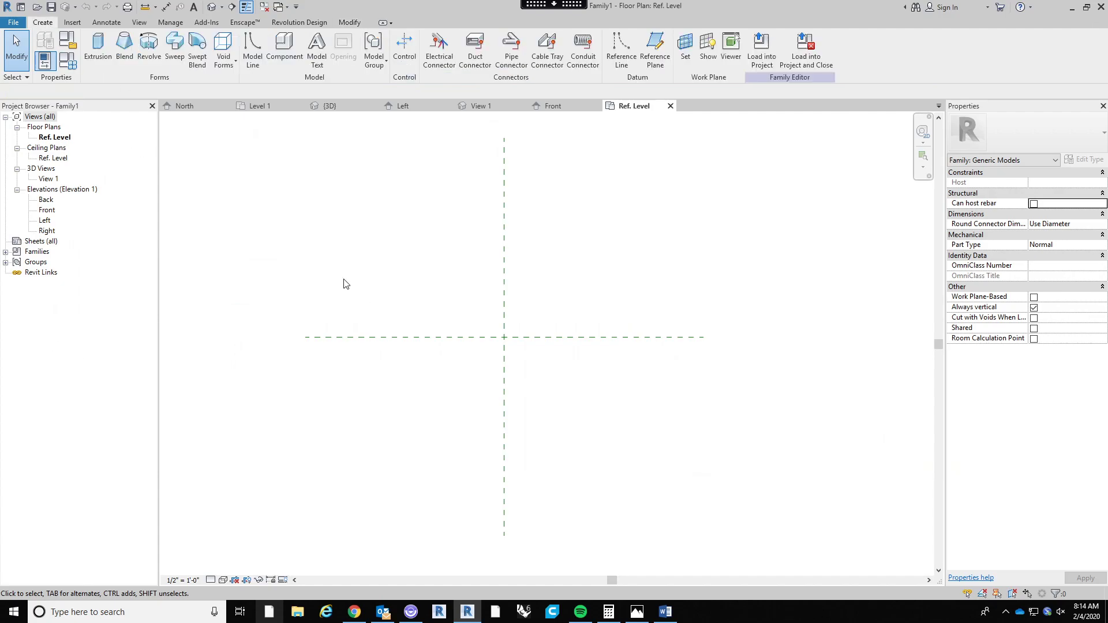
{"action": "left_click", "coordinate": [98, 54]}
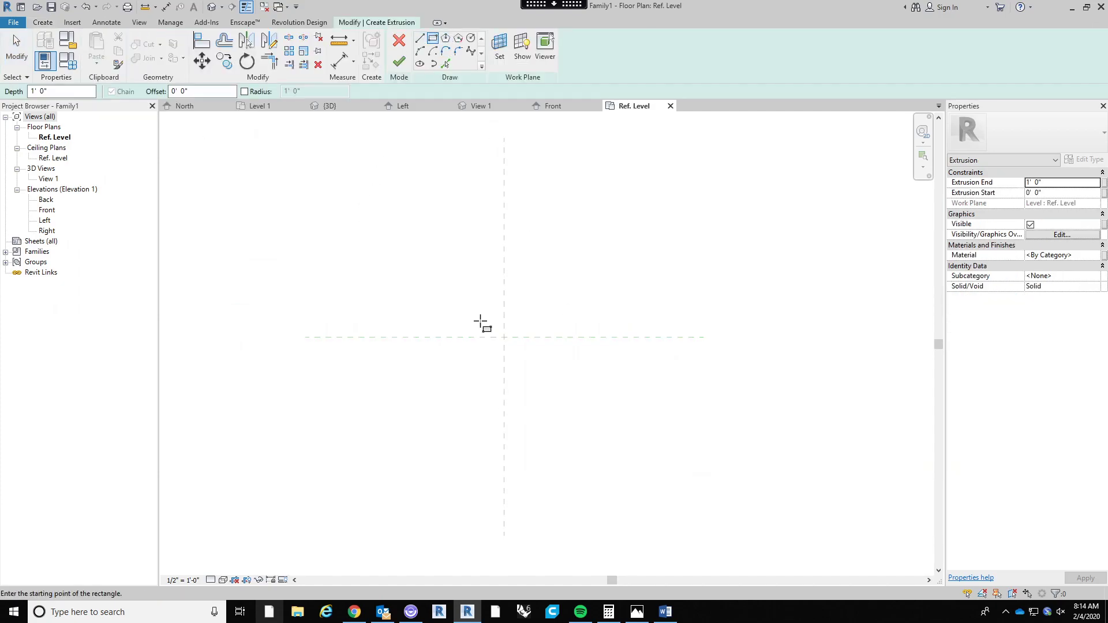
{"action": "left_click", "coordinate": [467, 308]}
{"action": "left_click", "coordinate": [541, 377]}
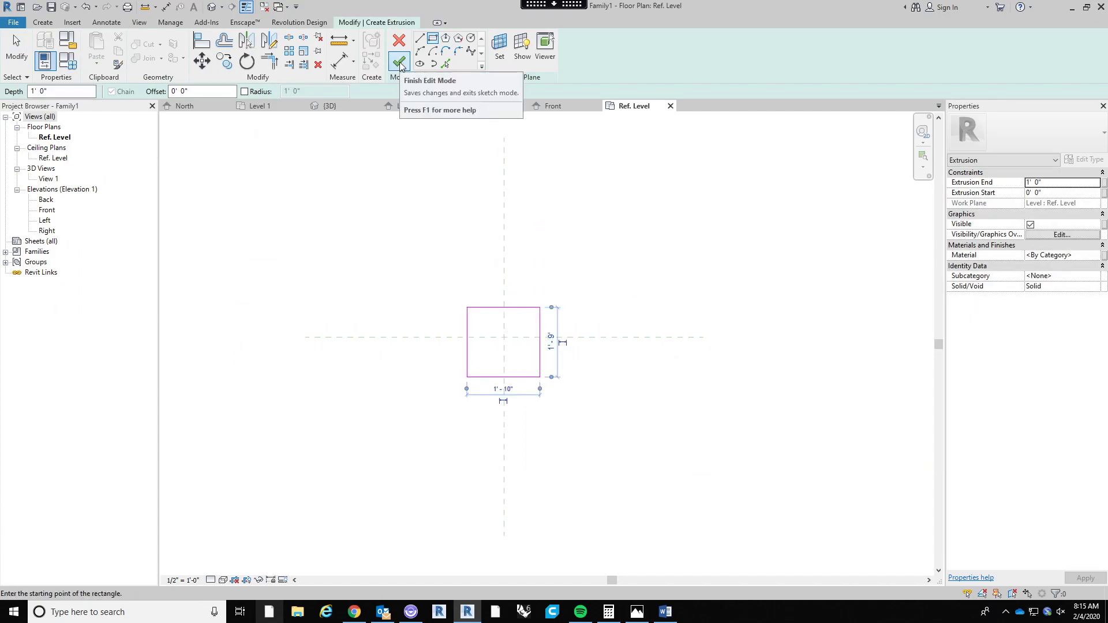
{"action": "left_click", "coordinate": [400, 62]}
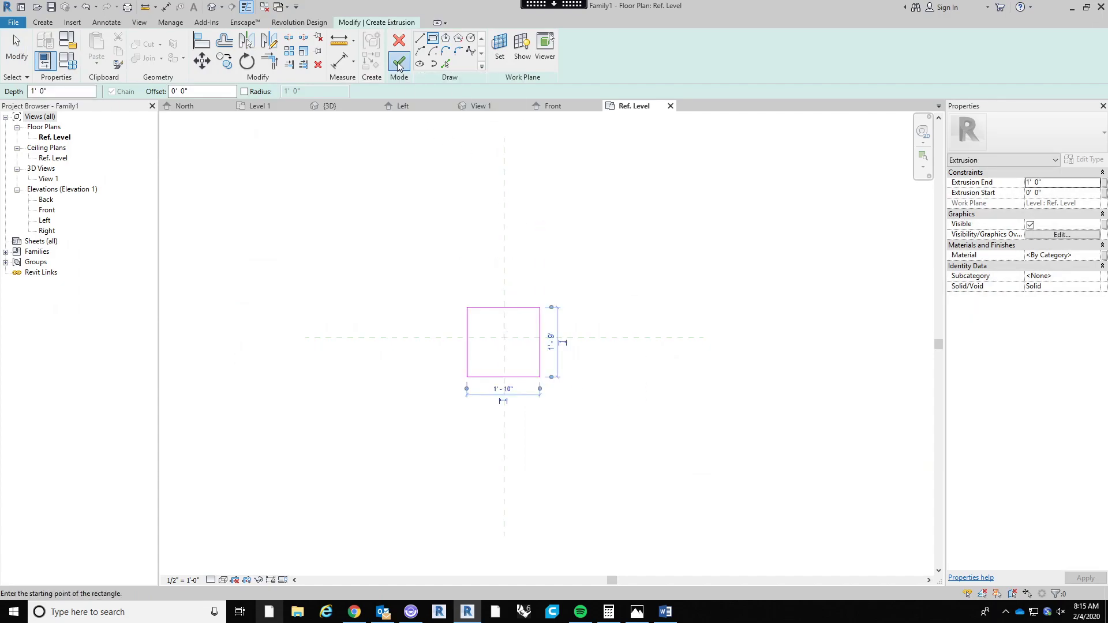
{"action": "left_click", "coordinate": [638, 242]}
{"action": "scroll", "coordinate": [554, 300], "scroll_direction": "up", "scroll_amount": 2}
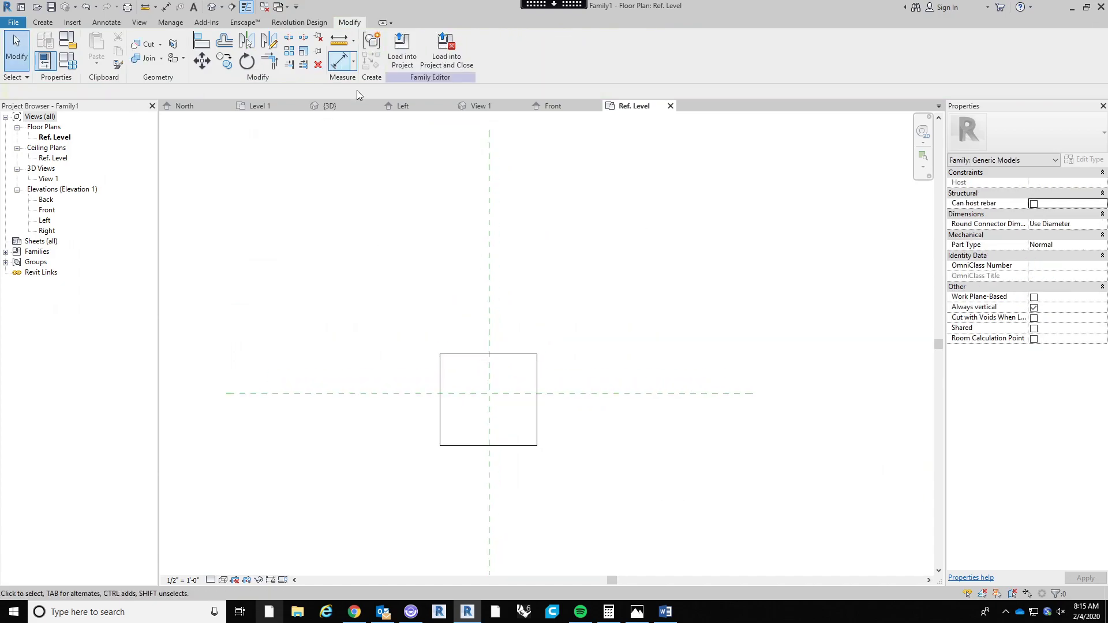
Add an aligned dimension string above the extrusion from its left edge through the vertical center plane to its right edge.
{"action": "left_click", "coordinate": [338, 65]}
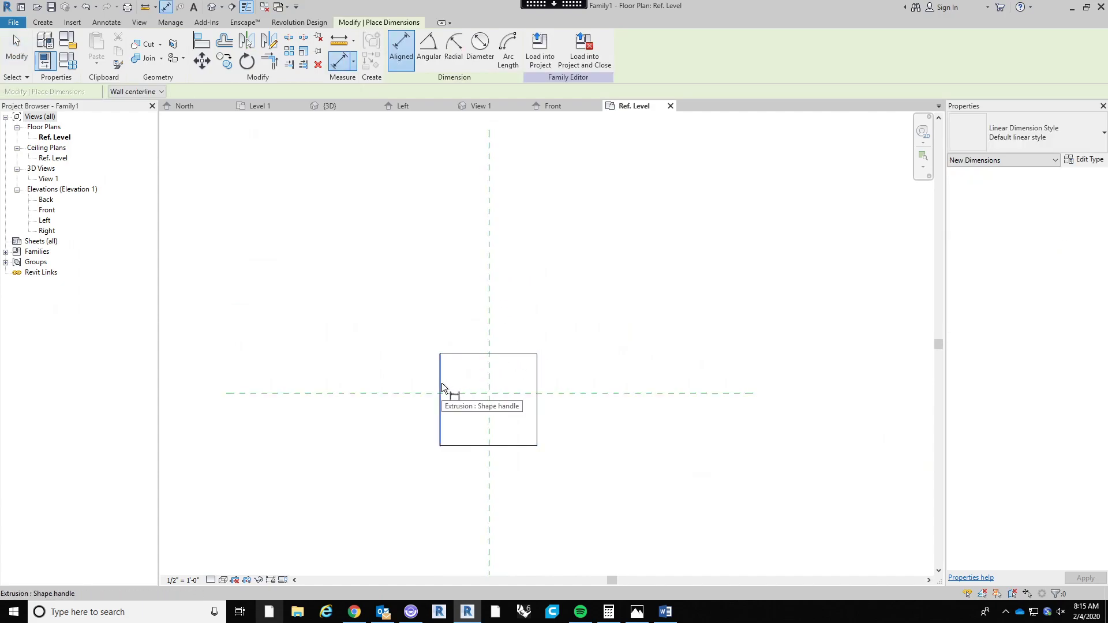
{"action": "left_click", "coordinate": [441, 383]}
{"action": "left_click", "coordinate": [490, 313]}
{"action": "left_click", "coordinate": [538, 376]}
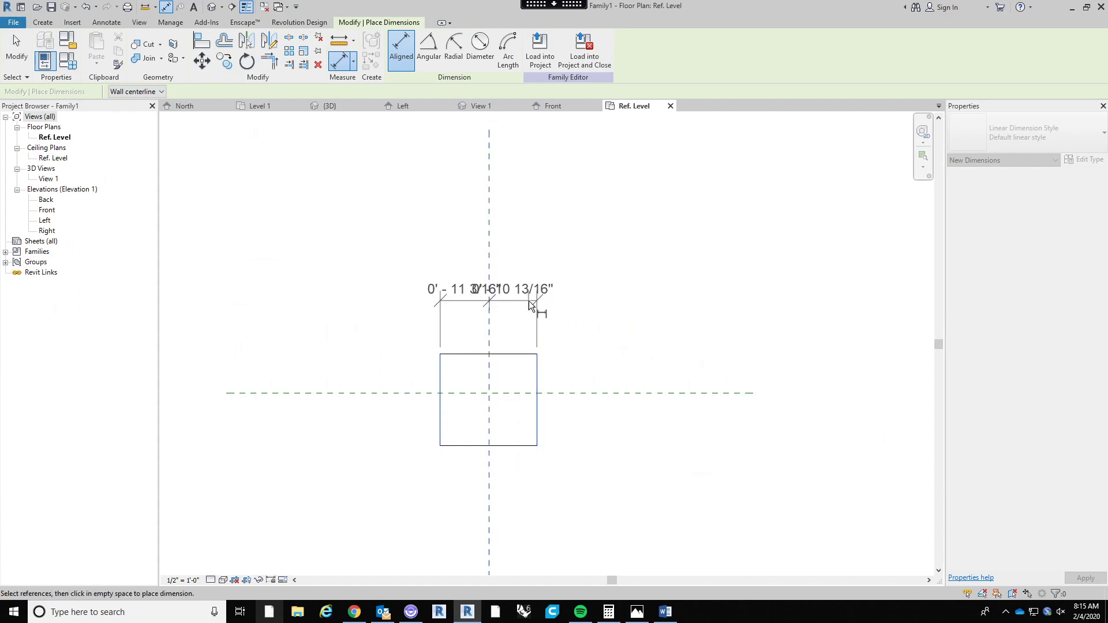
{"action": "left_click", "coordinate": [529, 300]}
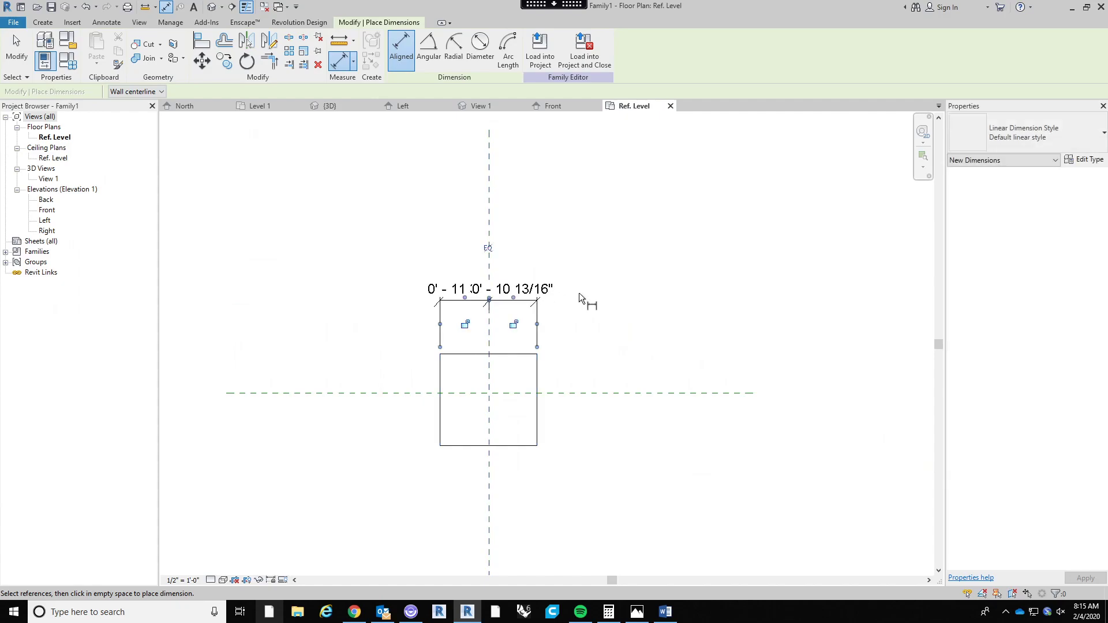
{"action": "key", "text": "Escape"}
{"action": "key", "text": "Escape"}
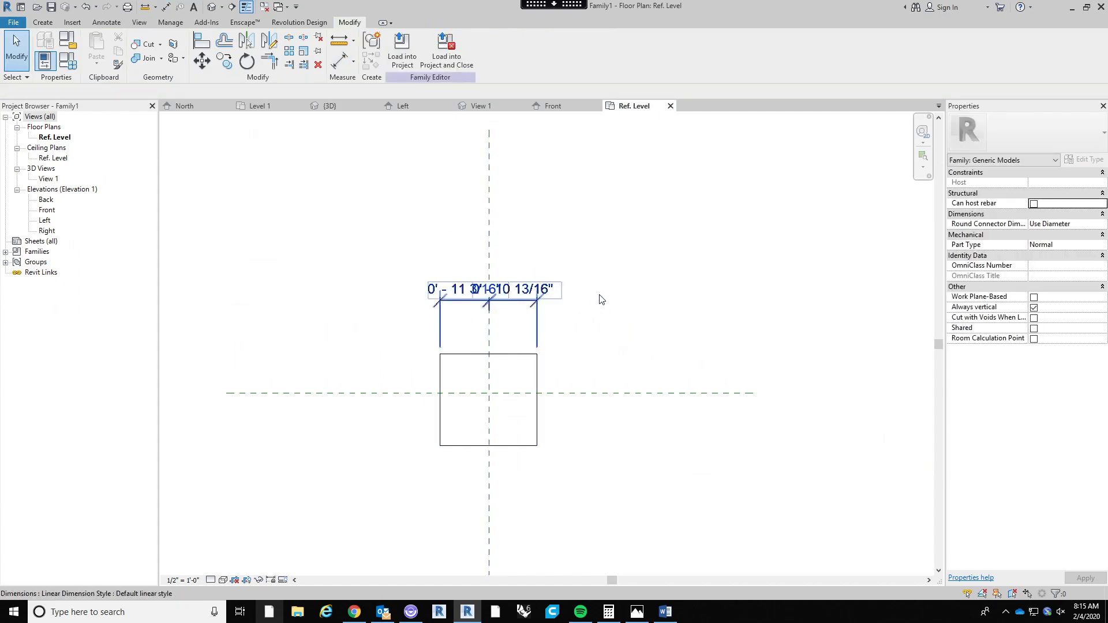
Apply the equality constraint to the dimension string so the extrusion is centered on the vertical reference plane.
{"action": "left_click", "coordinate": [543, 299]}
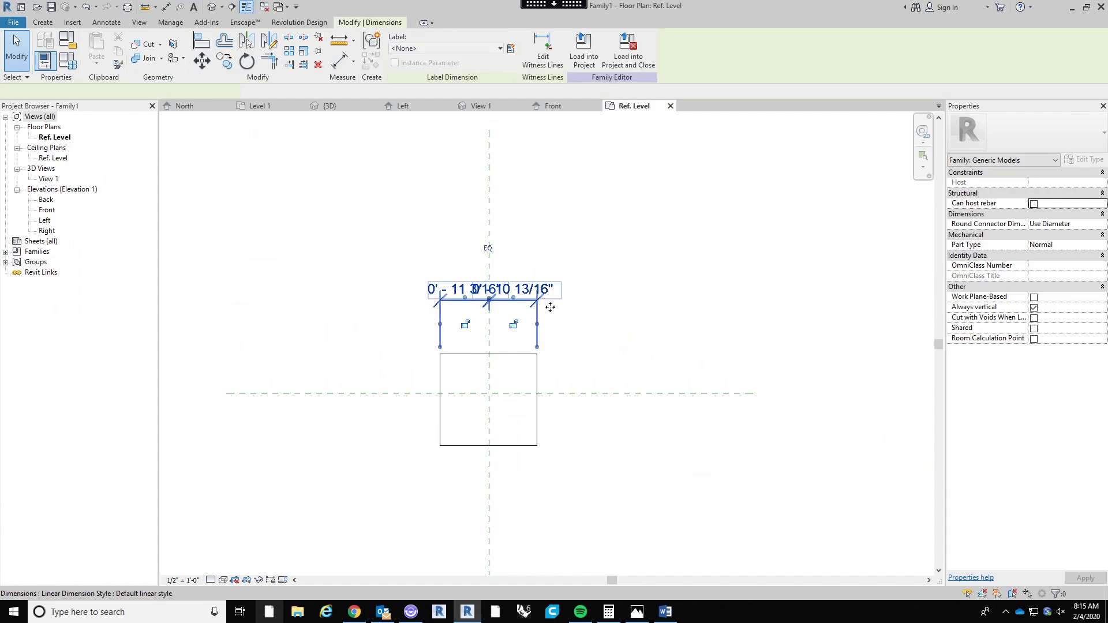
{"action": "left_click", "coordinate": [489, 248]}
{"action": "left_click", "coordinate": [589, 344]}
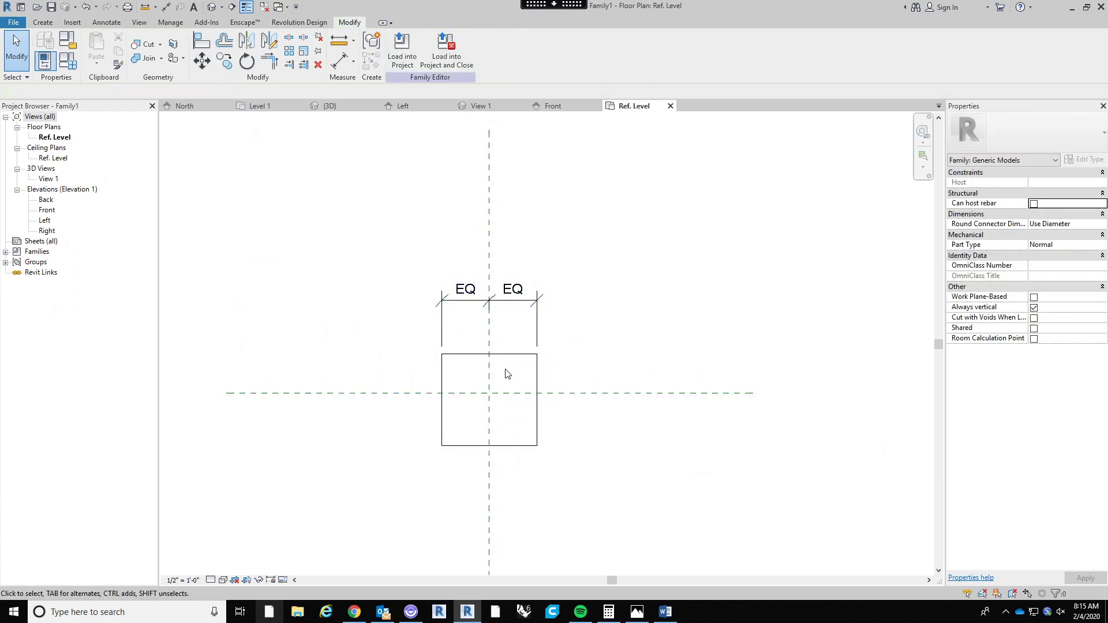
{"action": "scroll", "coordinate": [491, 375], "scroll_direction": "up", "scroll_amount": 2}
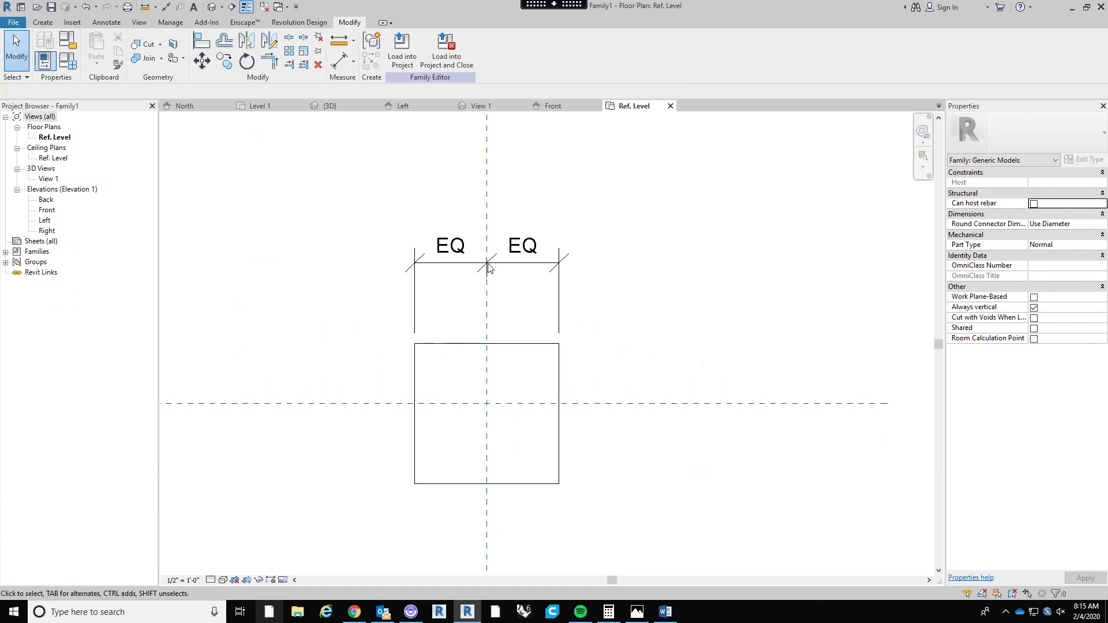
{"action": "middle_click_drag", "start_coordinate": [556, 285], "coordinate": [543, 304]}
{"action": "scroll", "coordinate": [543, 307], "scroll_direction": "down", "scroll_amount": 2}
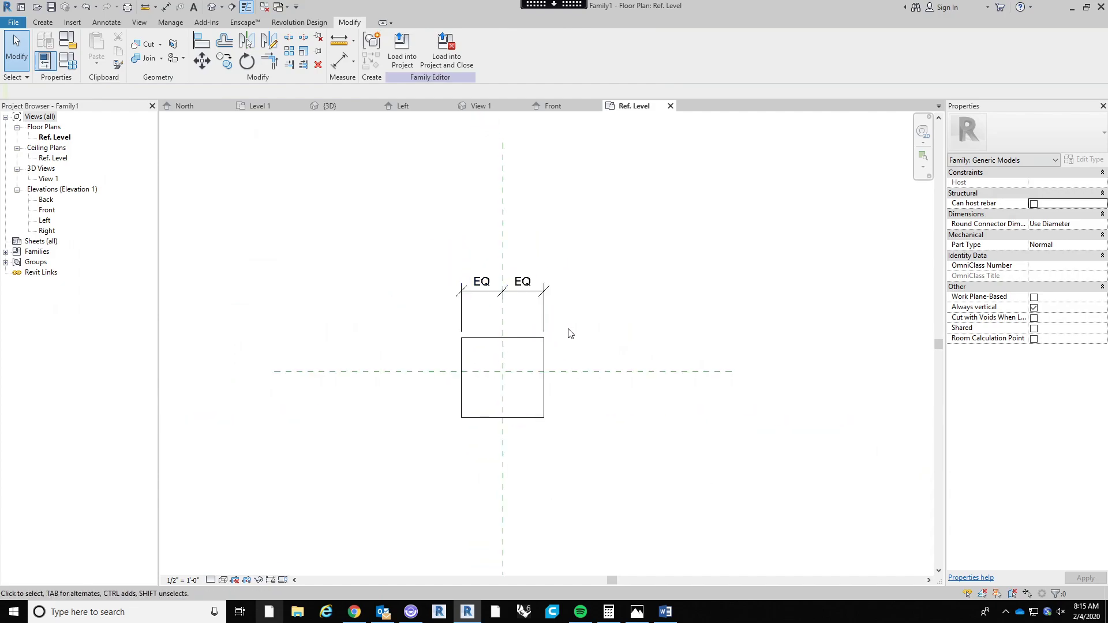
{"action": "scroll", "coordinate": [559, 326], "scroll_direction": "up", "scroll_amount": 1}
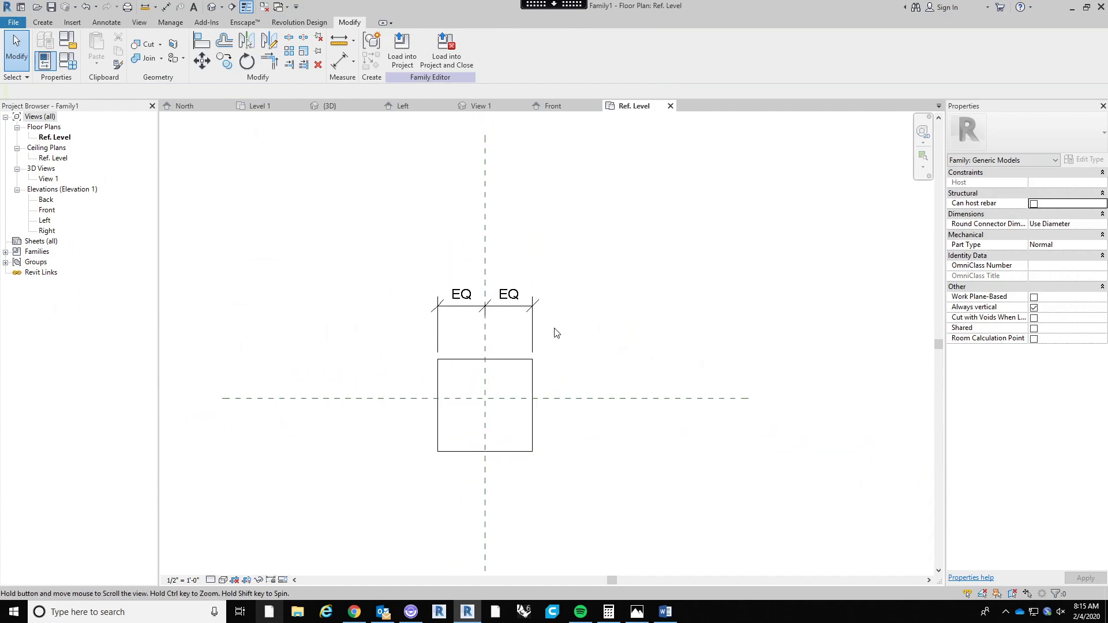
Move the extrusion's right edge about 8" outward to test the equality constraint.
{"action": "left_click", "coordinate": [535, 386]}
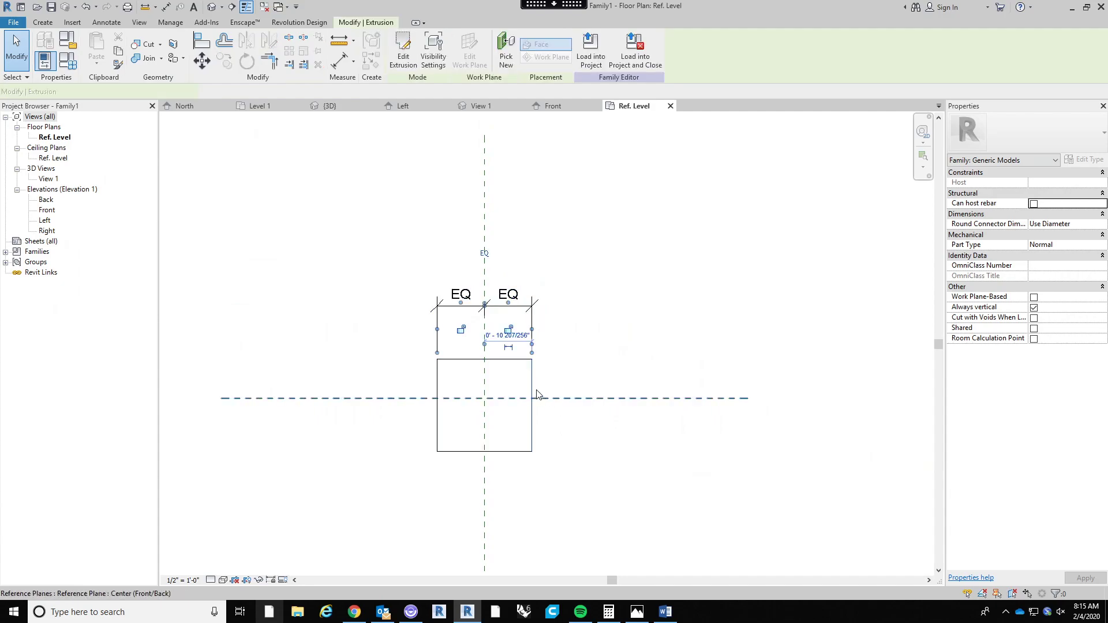
{"action": "left_click", "coordinate": [199, 65]}
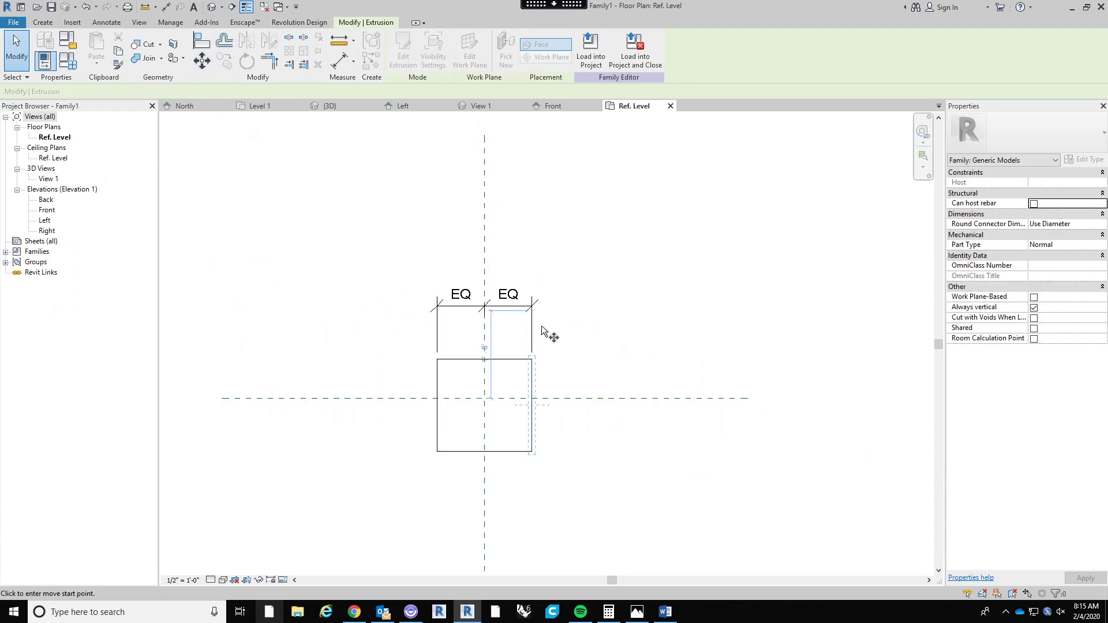
{"action": "left_click", "coordinate": [532, 376]}
{"action": "left_click", "coordinate": [570, 381]}
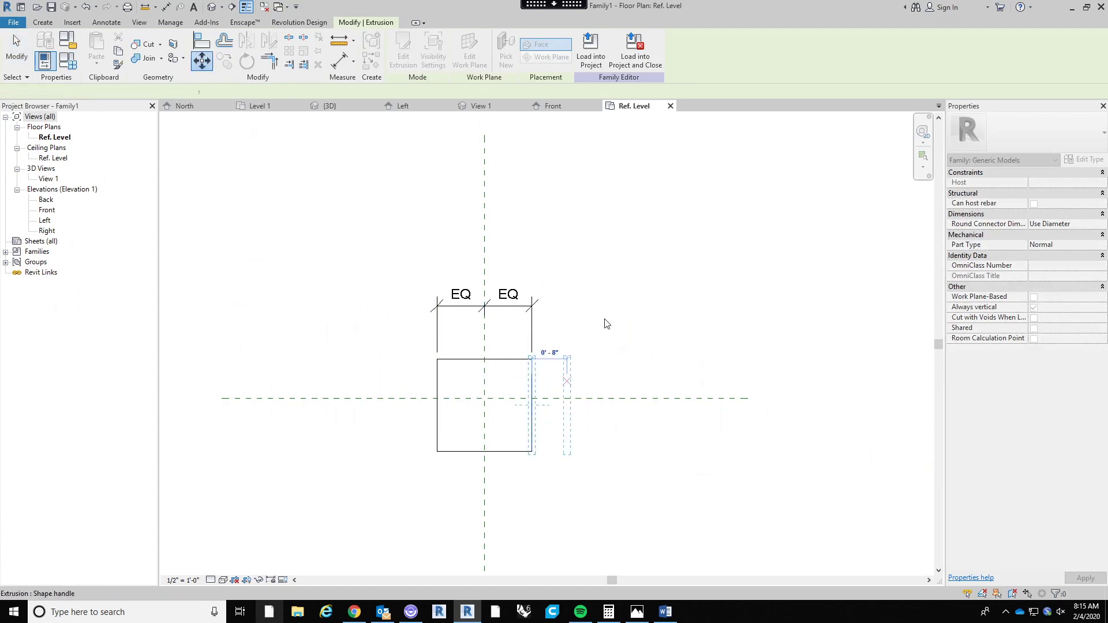
{"action": "key", "text": "Escape"}
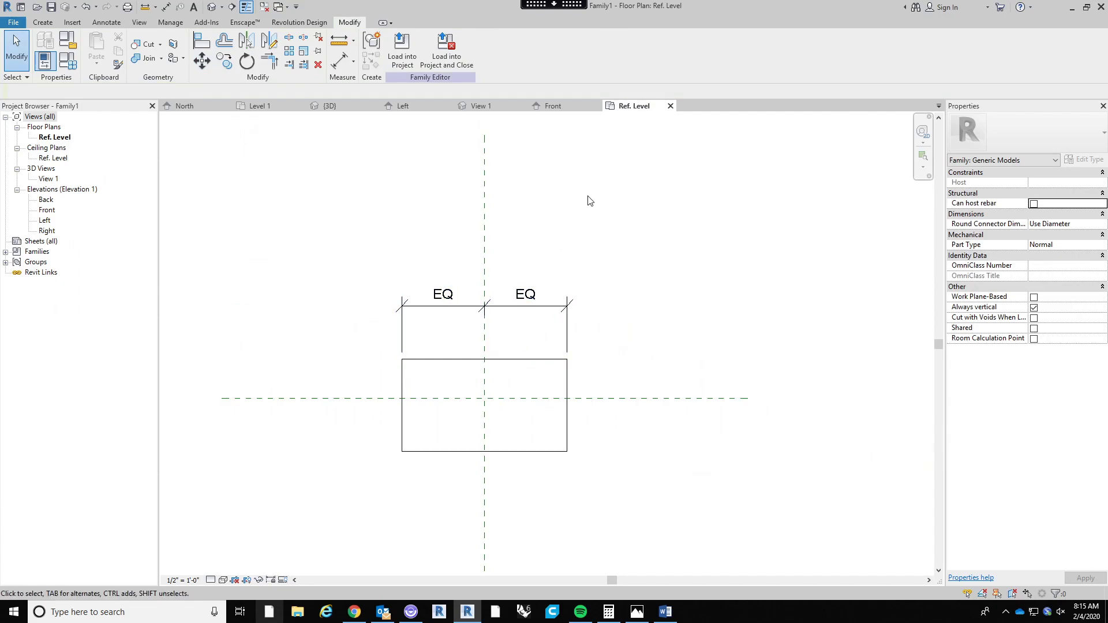
{"action": "middle_click_drag", "start_coordinate": [573, 228], "coordinate": [592, 236]}
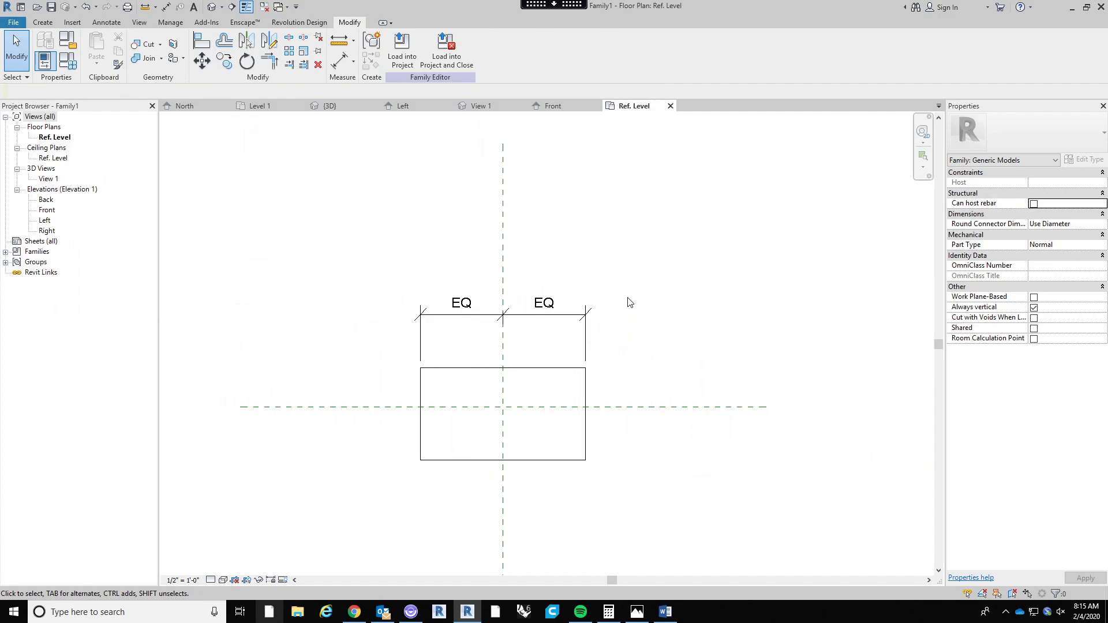
Add an aligned dimension for the extrusion's overall width, from left edge to right edge, above the EQ string.
{"action": "left_click", "coordinate": [338, 65]}
{"action": "left_click", "coordinate": [418, 391]}
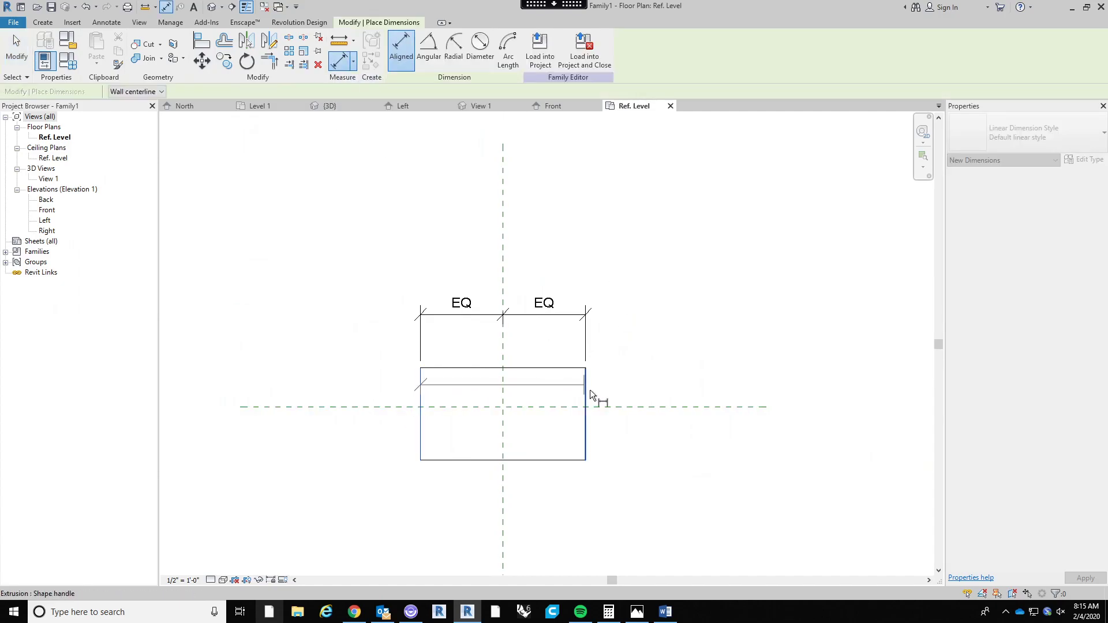
{"action": "left_click", "coordinate": [586, 390]}
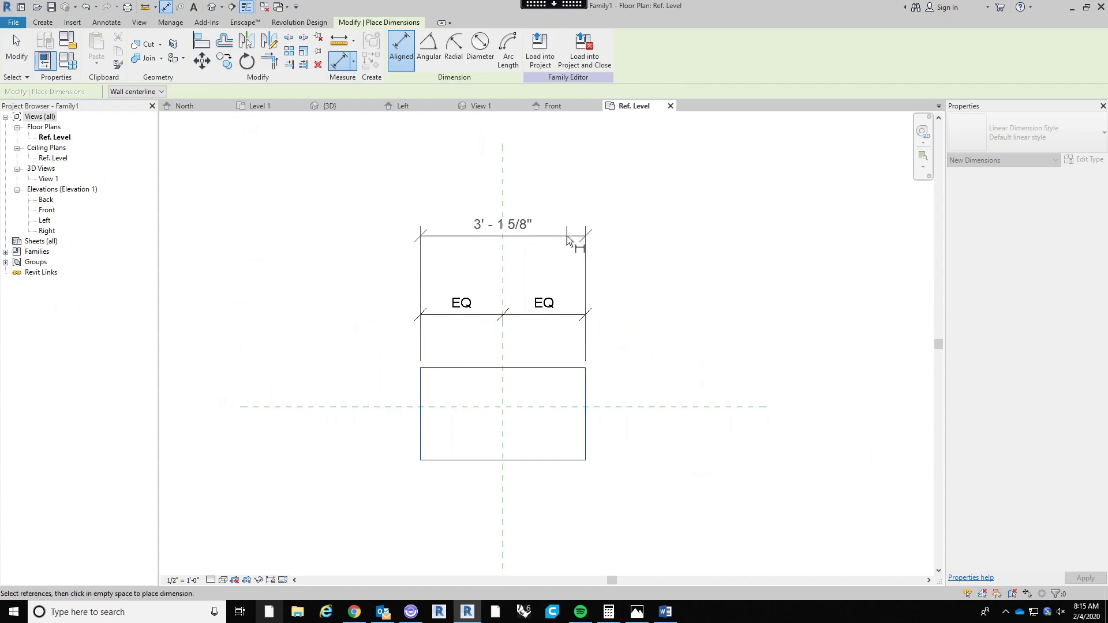
{"action": "left_click", "coordinate": [576, 253]}
{"action": "key", "text": "Escape"}
{"action": "key", "text": "Escape"}
Label the extrusion's overall width dimension with a new family type parameter named Width.
{"action": "scroll", "coordinate": [605, 277], "scroll_direction": "up", "scroll_amount": 1}
{"action": "middle_click_drag", "start_coordinate": [605, 278], "coordinate": [610, 325]}
{"action": "scroll", "coordinate": [598, 314], "scroll_direction": "down", "scroll_amount": 4}
{"action": "scroll", "coordinate": [559, 321], "scroll_direction": "up", "scroll_amount": 4}
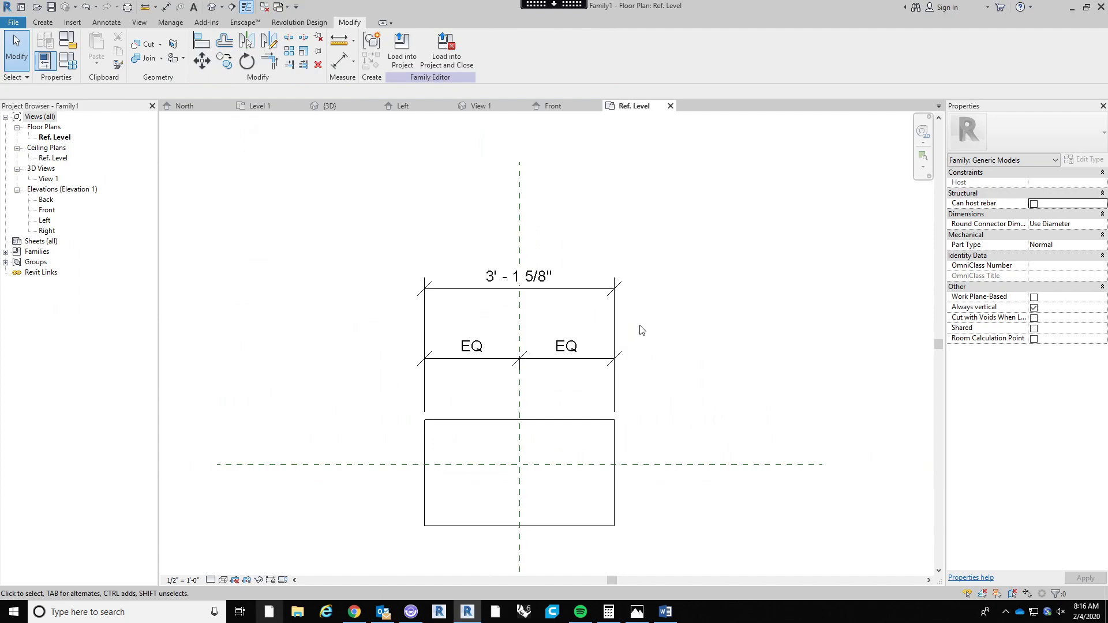
{"action": "left_click", "coordinate": [555, 295]}
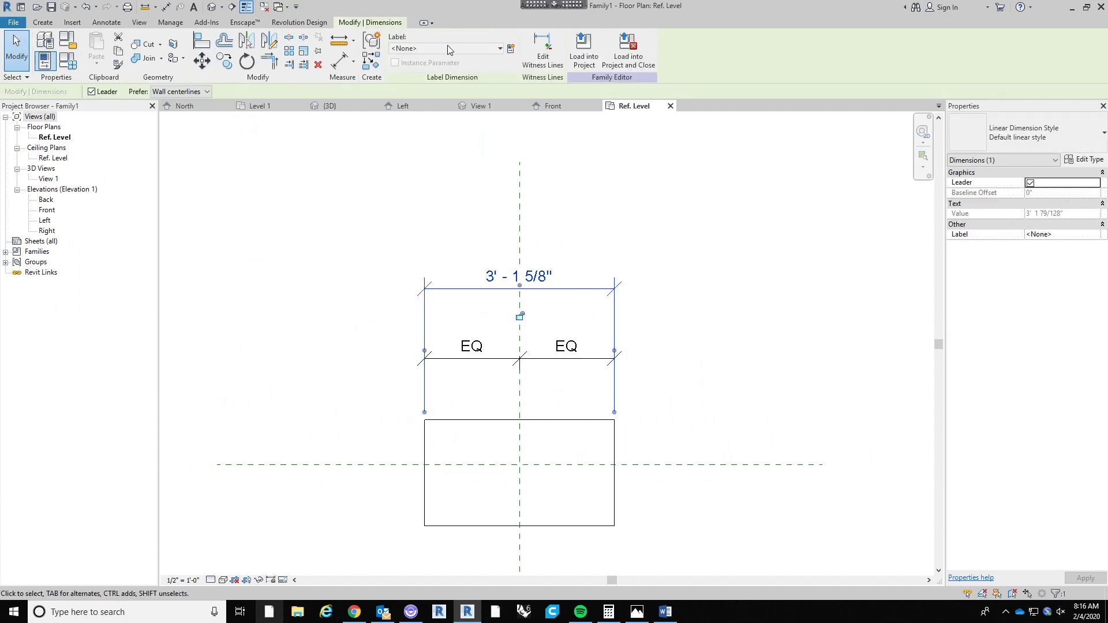
{"action": "left_click", "coordinate": [515, 56]}
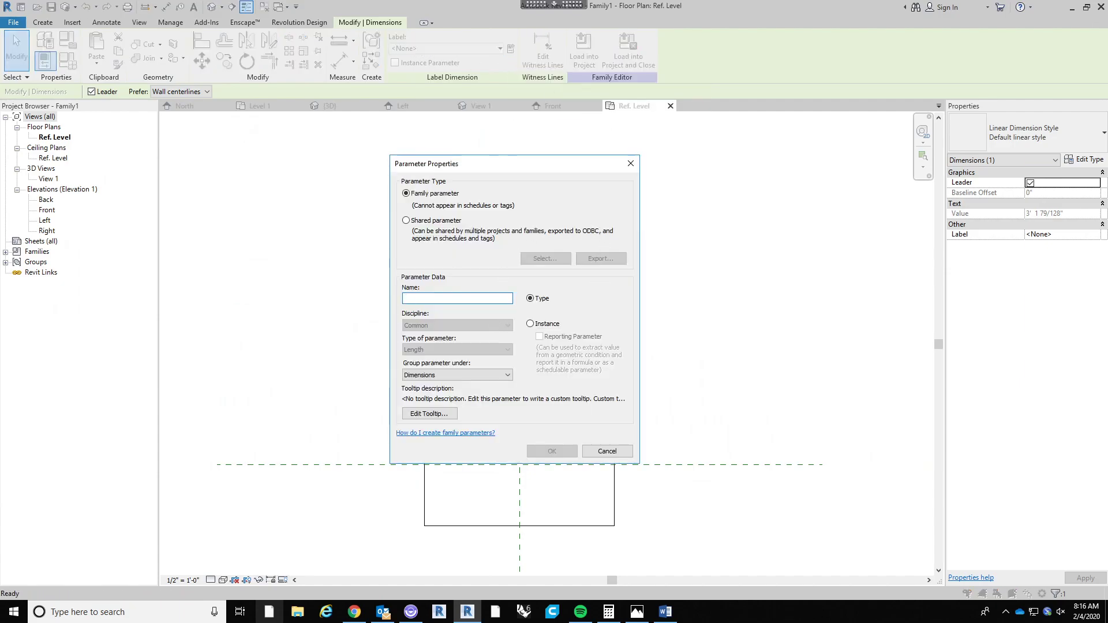
{"action": "type", "text": "Width"}
{"action": "left_click", "coordinate": [543, 452]}
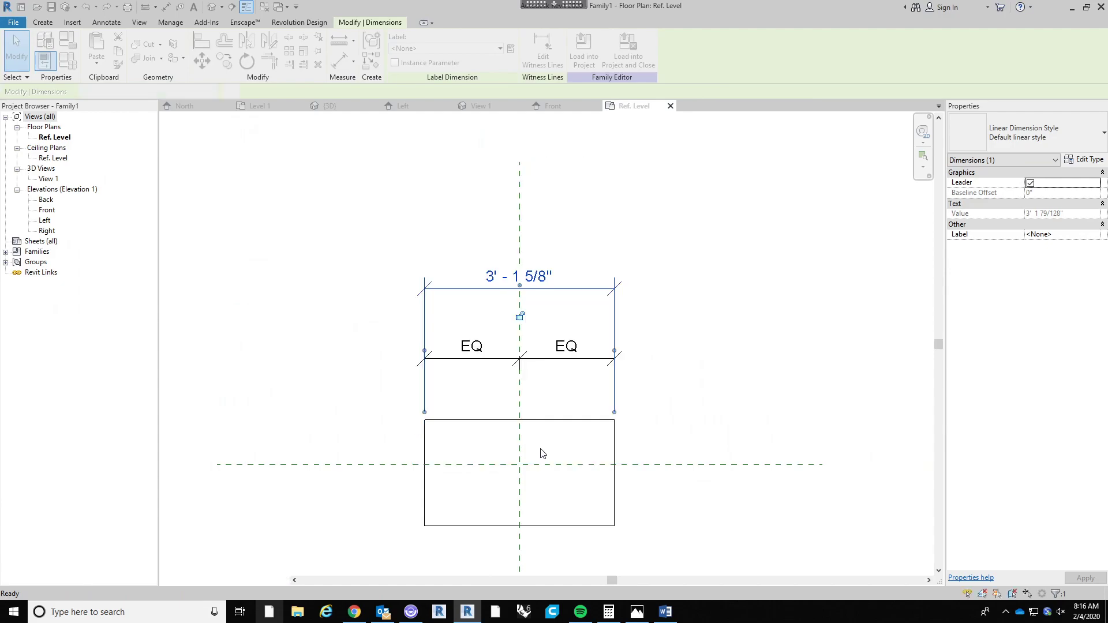
{"action": "left_click", "coordinate": [683, 304]}
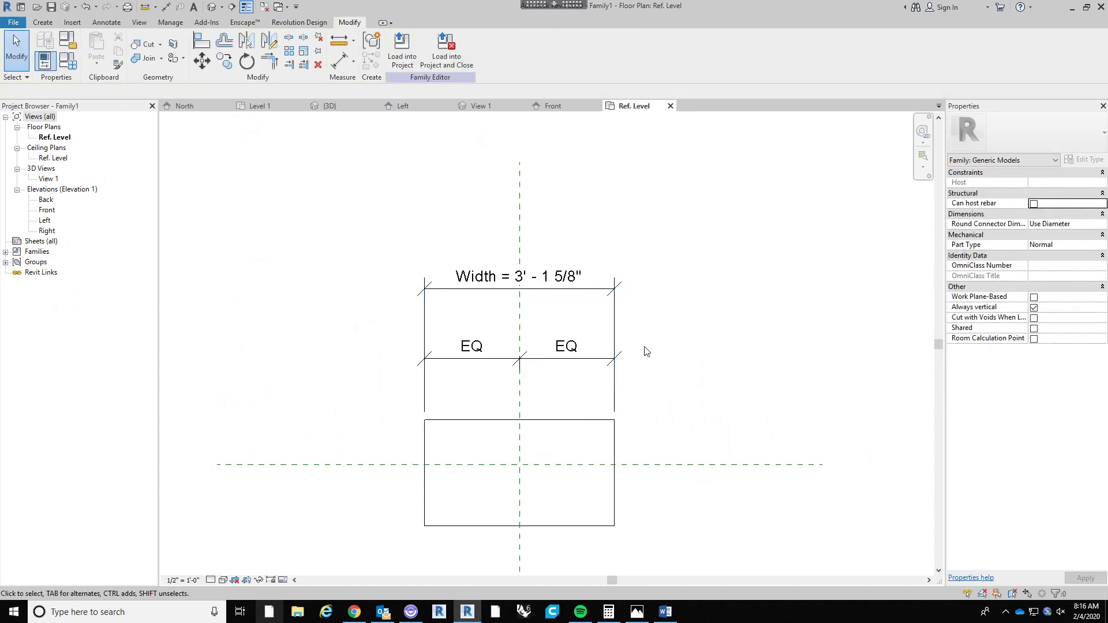
Set the Width parameter to 2' in the family types.
{"action": "left_click", "coordinate": [67, 62]}
{"action": "left_click", "coordinate": [605, 217]}
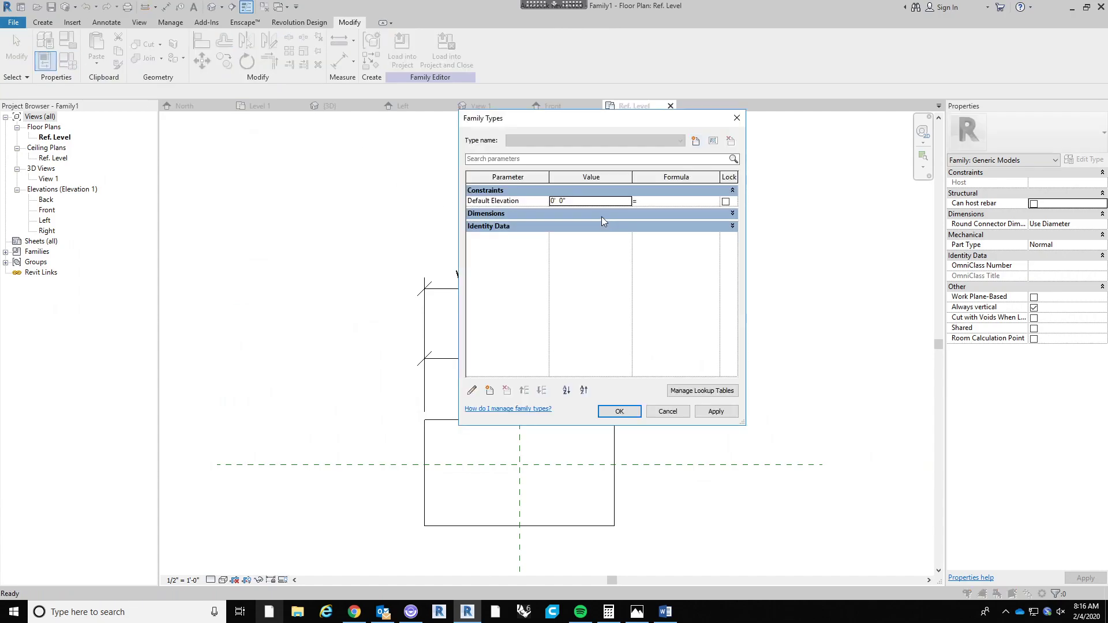
{"action": "left_click", "coordinate": [601, 217]}
{"action": "left_click", "coordinate": [597, 228]}
{"action": "type", "text": "2"}
{"action": "key", "text": "Tab"}
{"action": "left_click", "coordinate": [621, 410]}
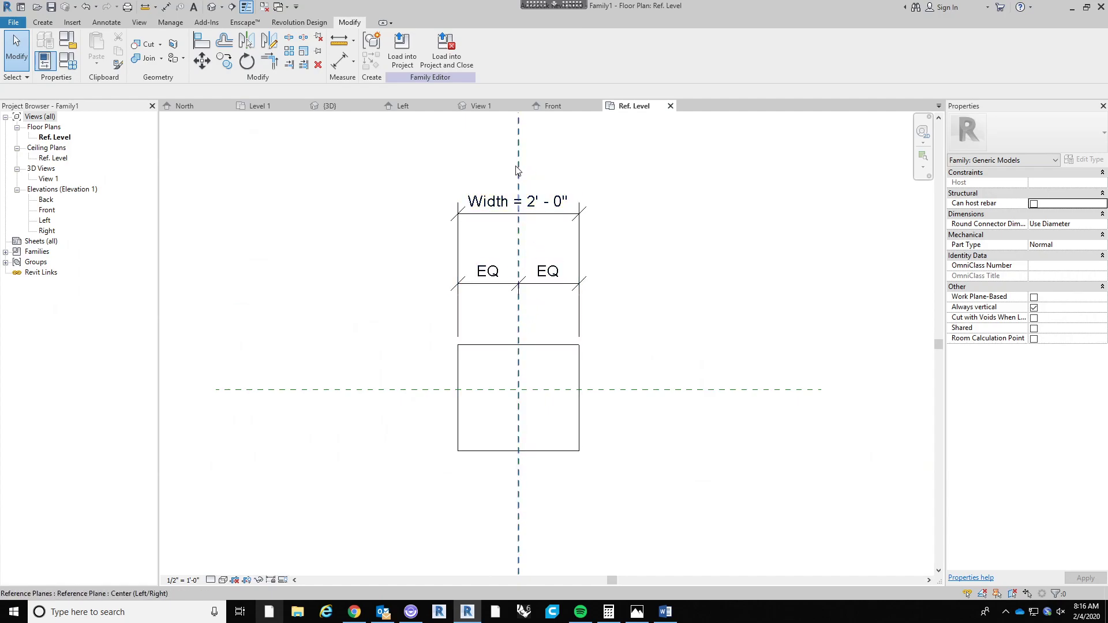
Add an aligned dimension between the horizontal center plane and the extrusion's upper edge, placed to the right of the extrusion.
{"action": "middle_click_drag", "start_coordinate": [544, 191], "coordinate": [546, 240]}
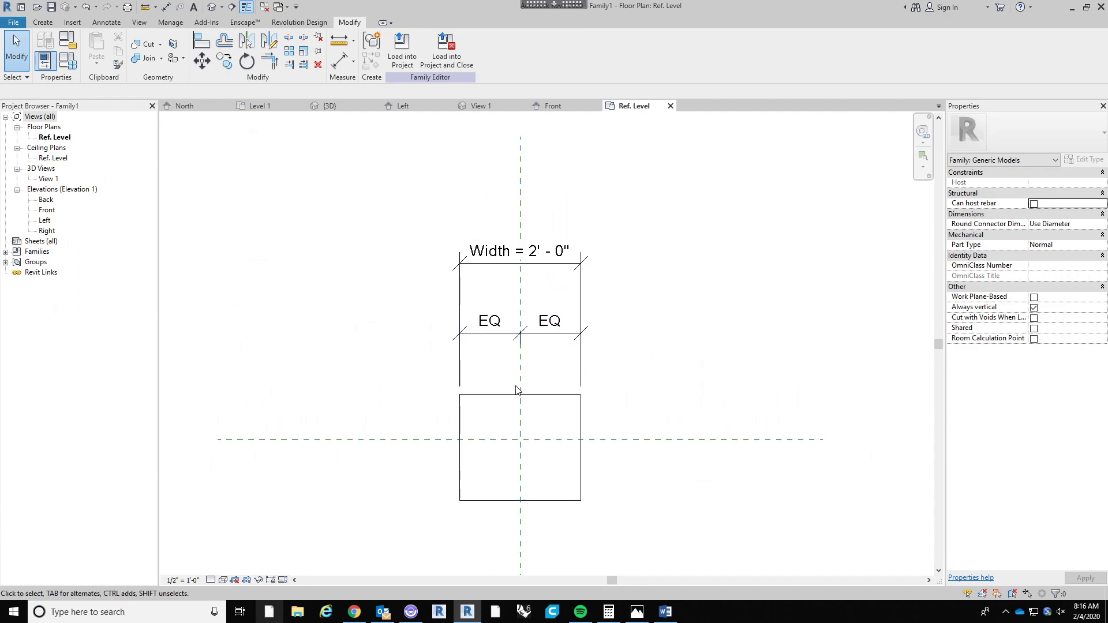
{"action": "middle_click_drag", "start_coordinate": [633, 481], "coordinate": [644, 443]}
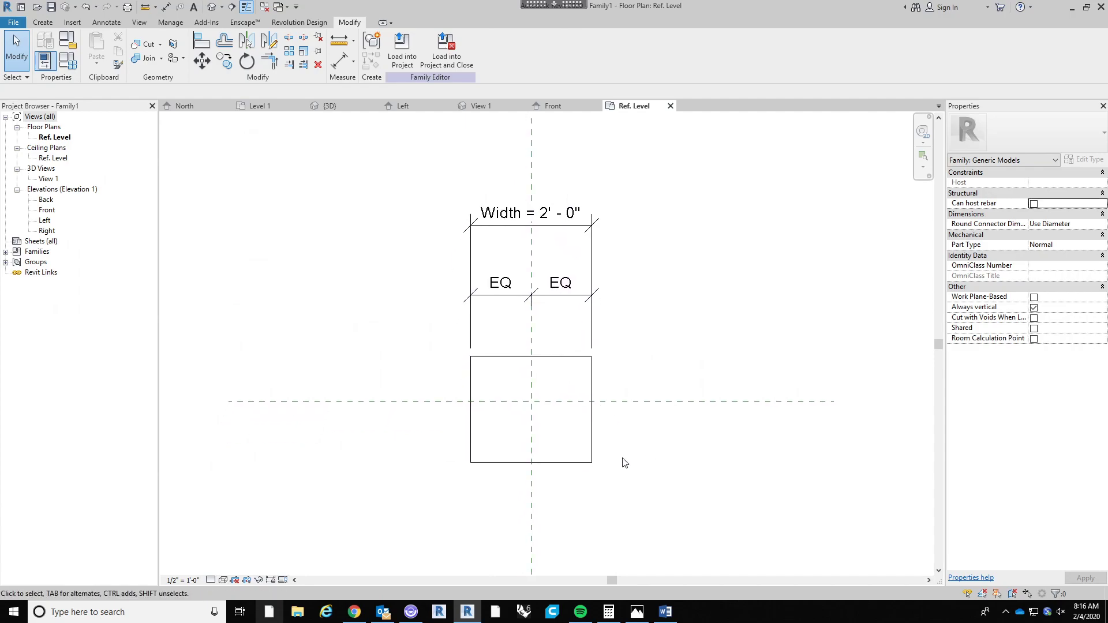
{"action": "scroll", "coordinate": [640, 447], "scroll_direction": "down", "scroll_amount": 3}
{"action": "scroll", "coordinate": [588, 442], "scroll_direction": "up", "scroll_amount": 3}
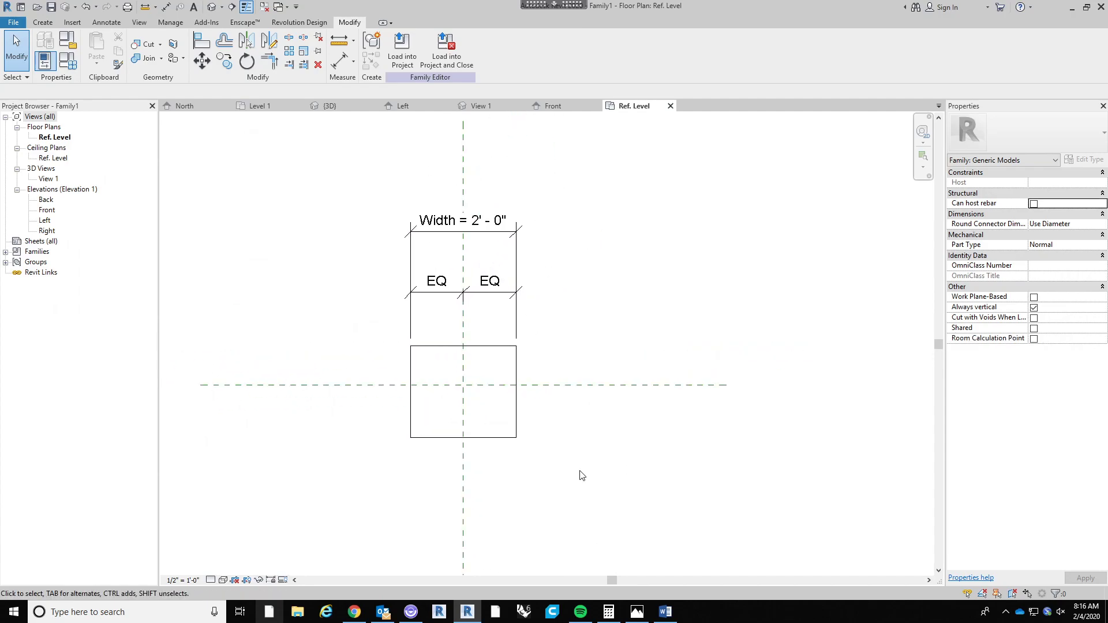
{"action": "left_click", "coordinate": [339, 61]}
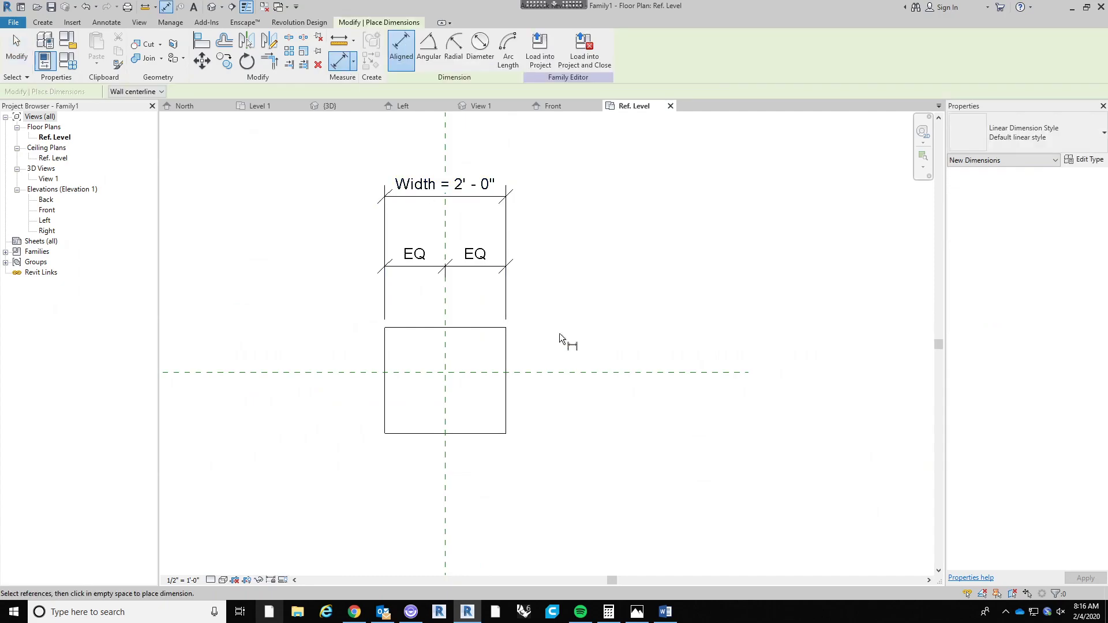
{"action": "left_click", "coordinate": [563, 372]}
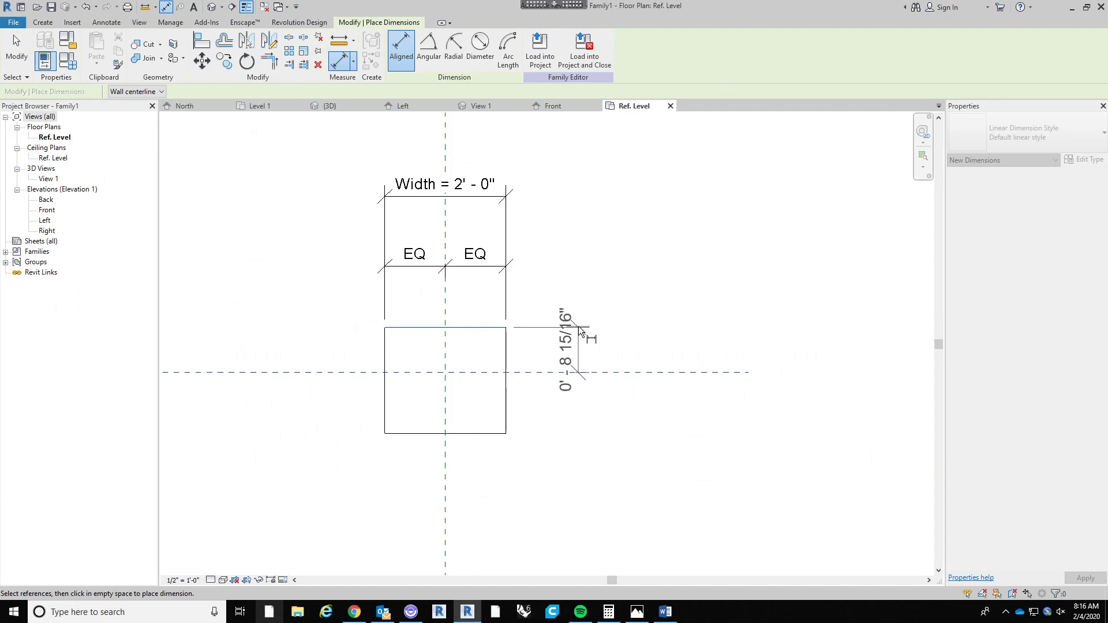
{"action": "left_click", "coordinate": [572, 350]}
Add an aligned dimension between the horizontal center plane and the extrusion's lower edge, placed to the left of the extrusion.
{"action": "left_click", "coordinate": [597, 372]}
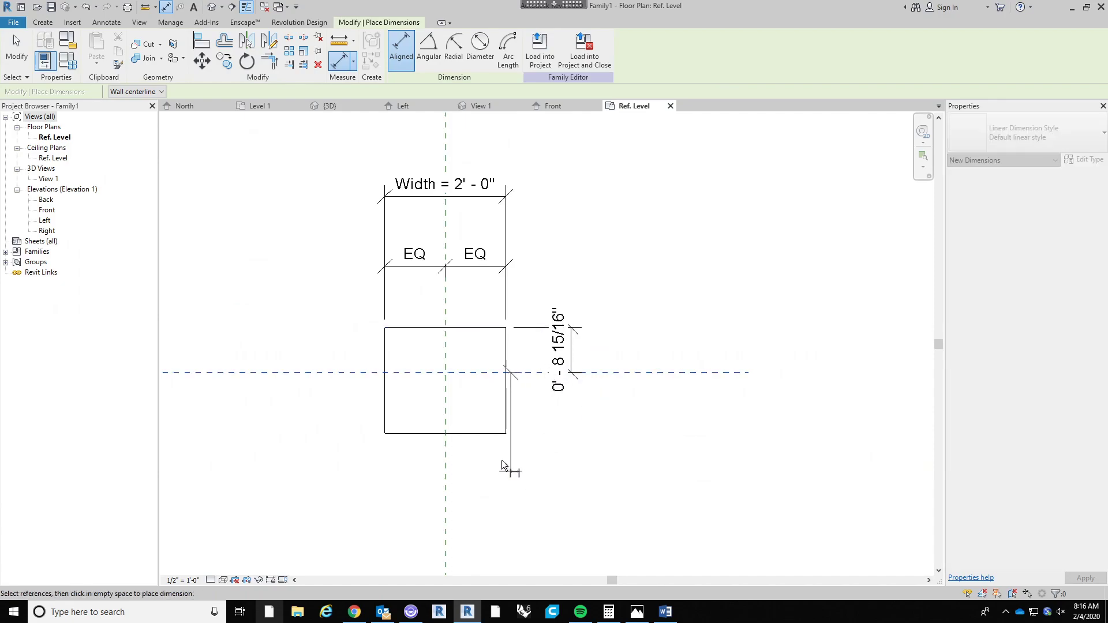
{"action": "left_click", "coordinate": [490, 434]}
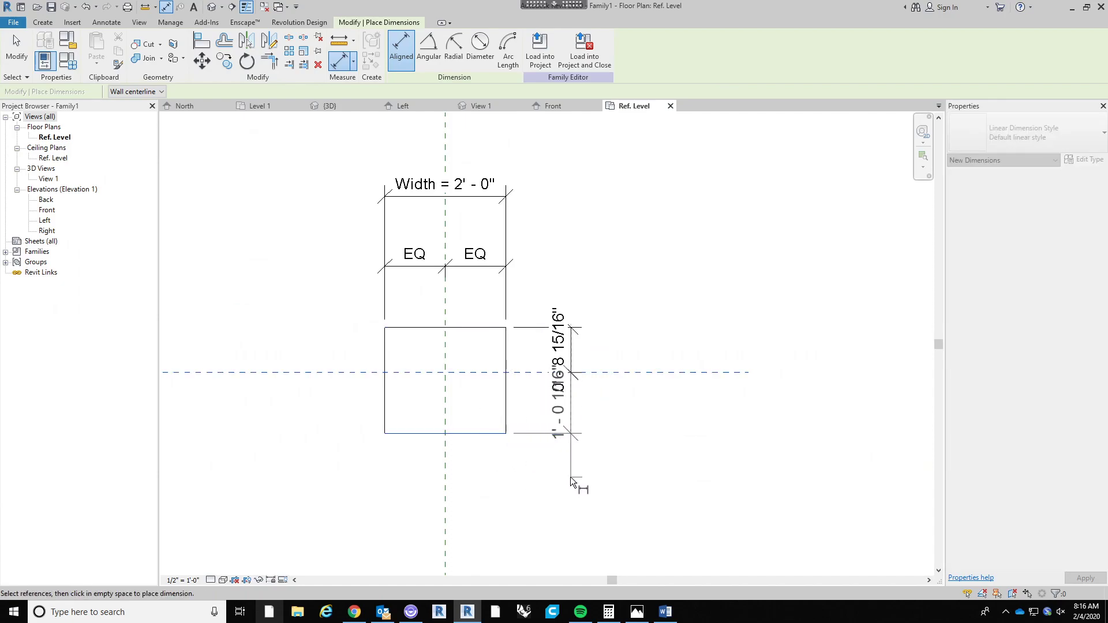
{"action": "left_click", "coordinate": [329, 477]}
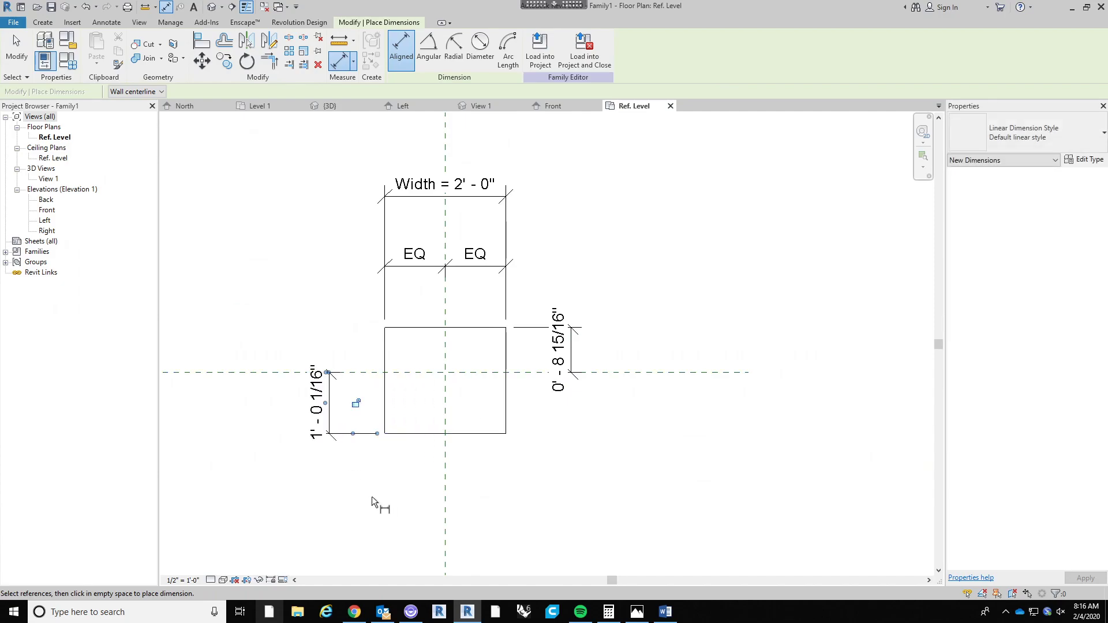
{"action": "key", "text": "Escape"}
{"action": "key", "text": "Escape"}
Label the dimension to the extrusion's upper edge with a new family type parameter named Depth 1.
{"action": "left_click", "coordinate": [579, 326]}
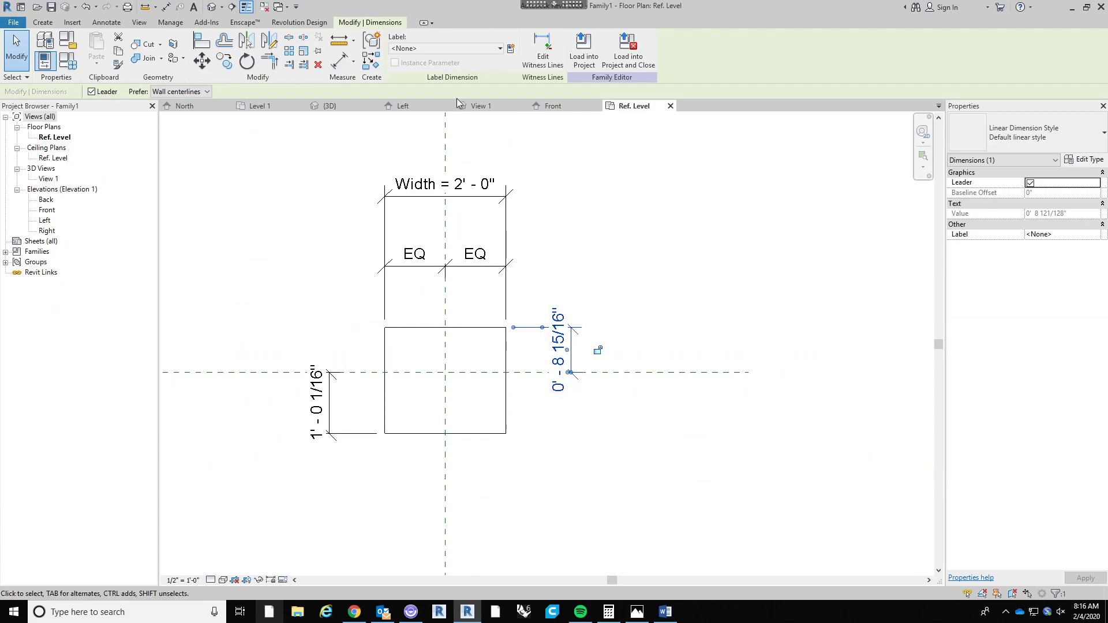
{"action": "left_click", "coordinate": [511, 50]}
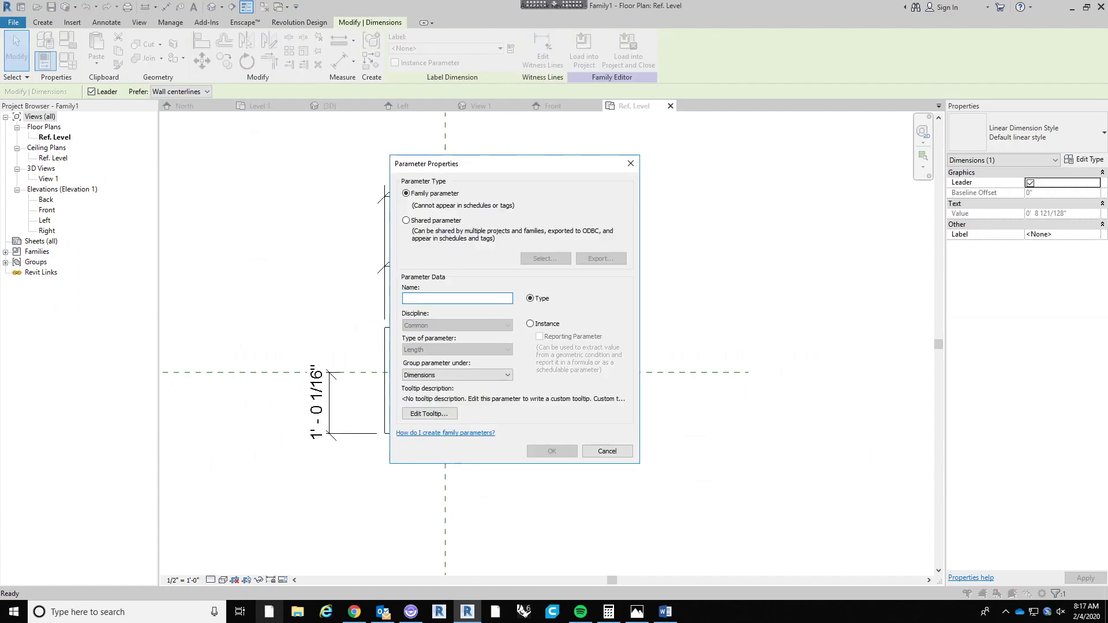
{"action": "type", "text": "Depth 1"}
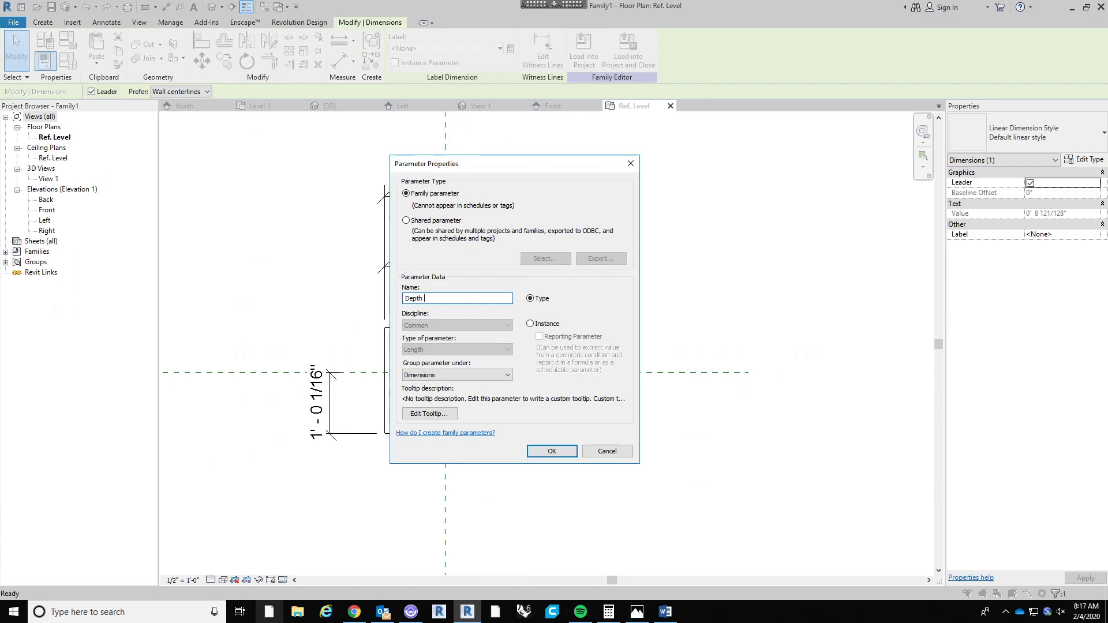
{"action": "left_click", "coordinate": [553, 453]}
Label the dimension to the extrusion's lower edge with a new family type parameter named Depth 2.
{"action": "left_click", "coordinate": [317, 404]}
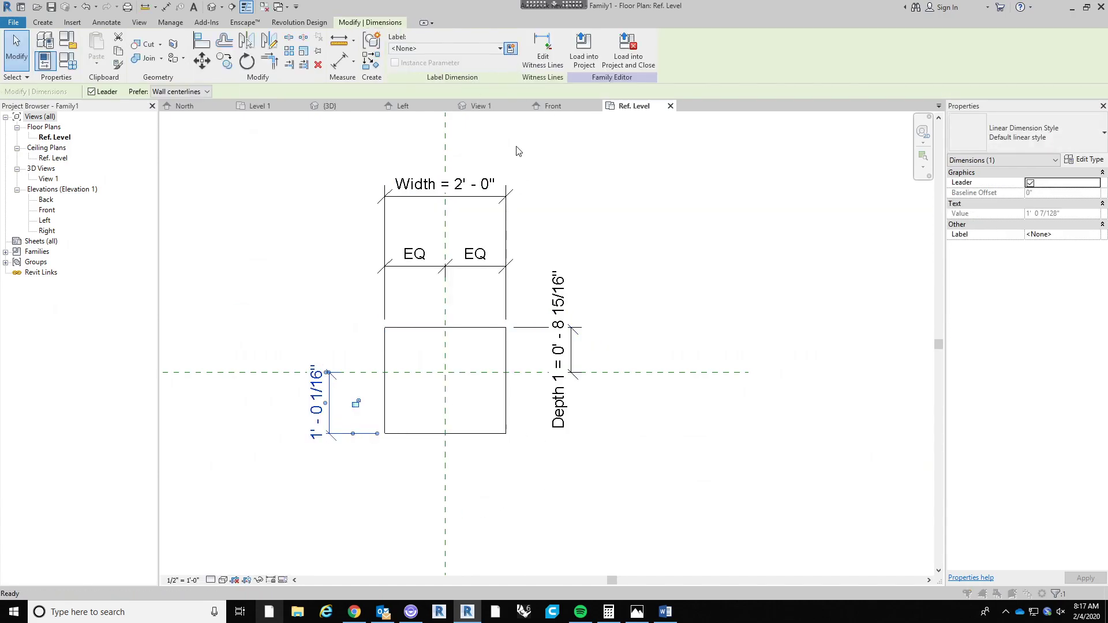
{"action": "left_click", "coordinate": [511, 48]}
{"action": "type", "text": "Depth"}
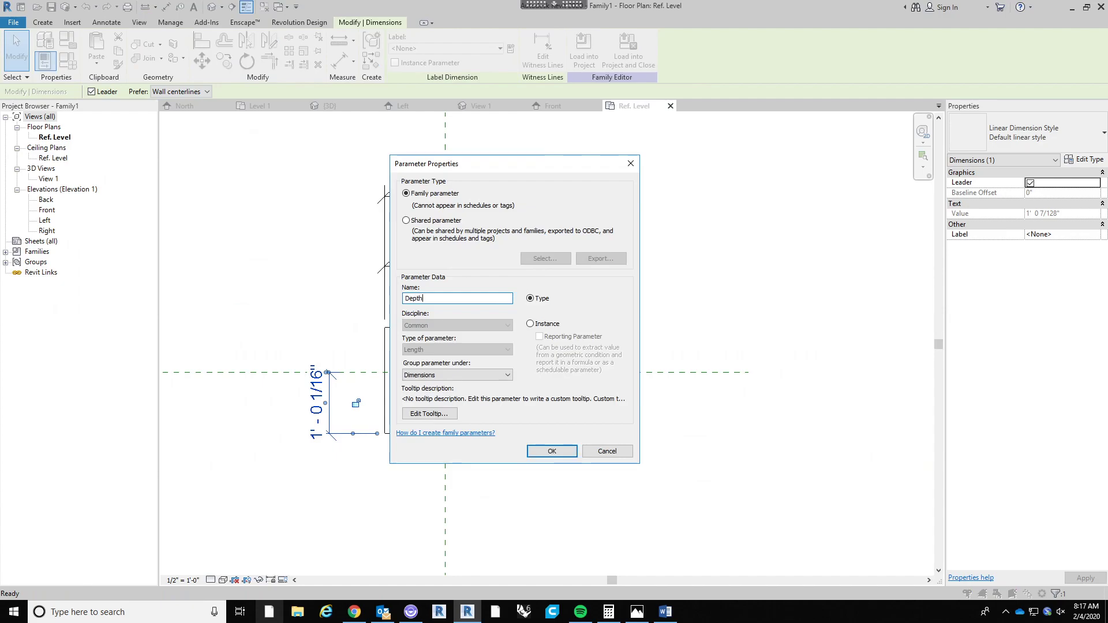
{"action": "left_click", "coordinate": [552, 451]}
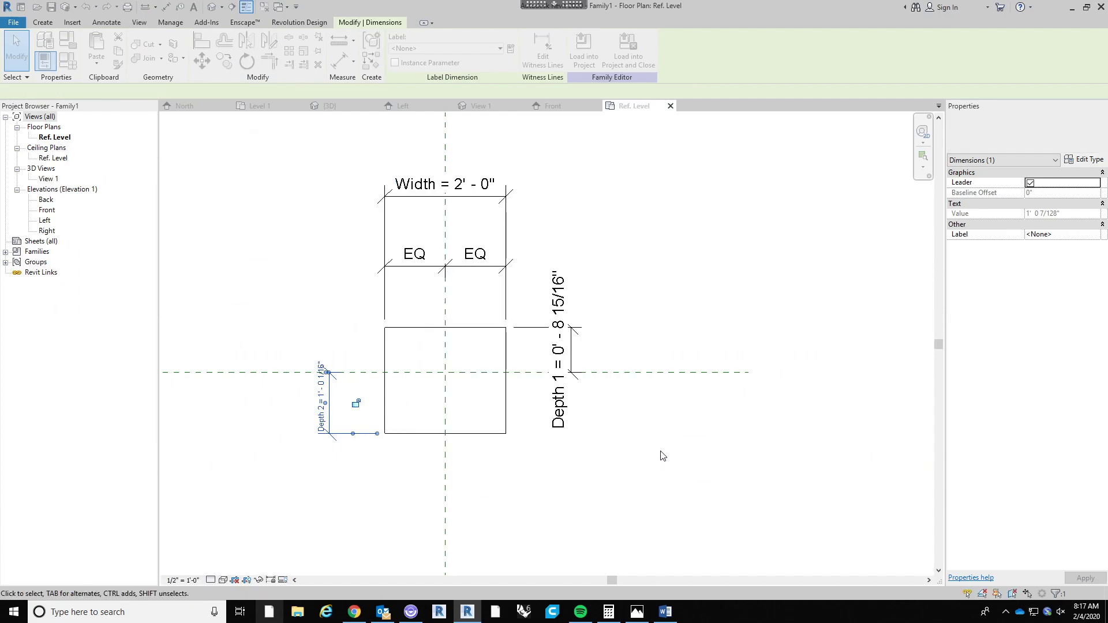
{"action": "left_click", "coordinate": [631, 477]}
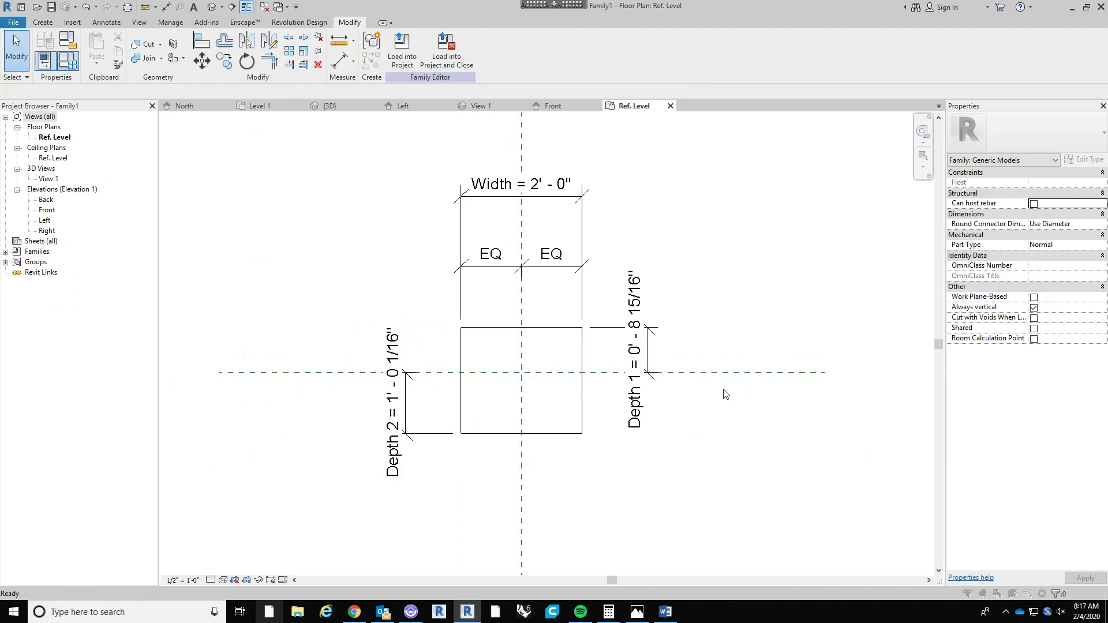
Set the Depth 2 parameter to 1' in the family types.
{"action": "left_click", "coordinate": [68, 60]}
{"action": "left_click", "coordinate": [605, 235]}
{"action": "type", "text": "1'"}
{"action": "key", "text": "Tab"}
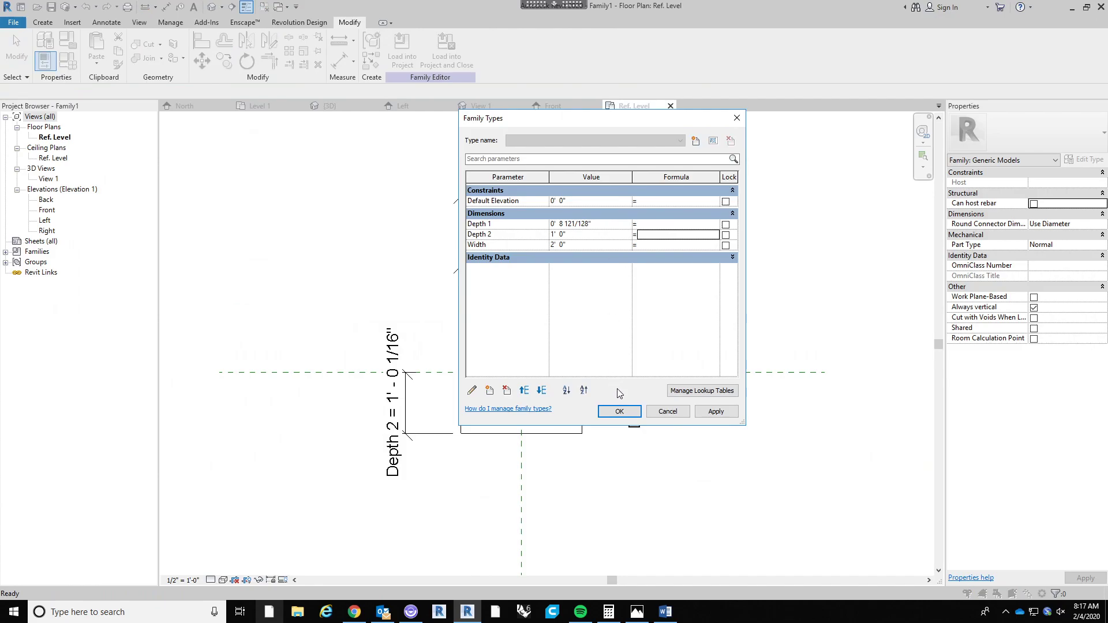
{"action": "left_click", "coordinate": [620, 411]}
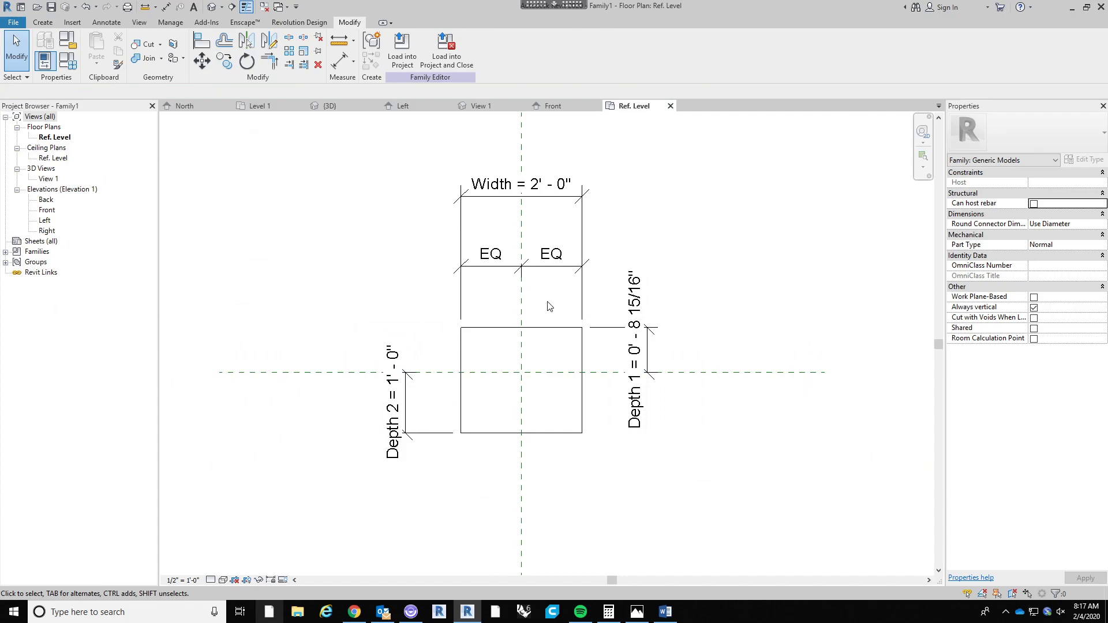
Set the Depth 1 parameter to 6" in the family types.
{"action": "left_click", "coordinate": [67, 60]}
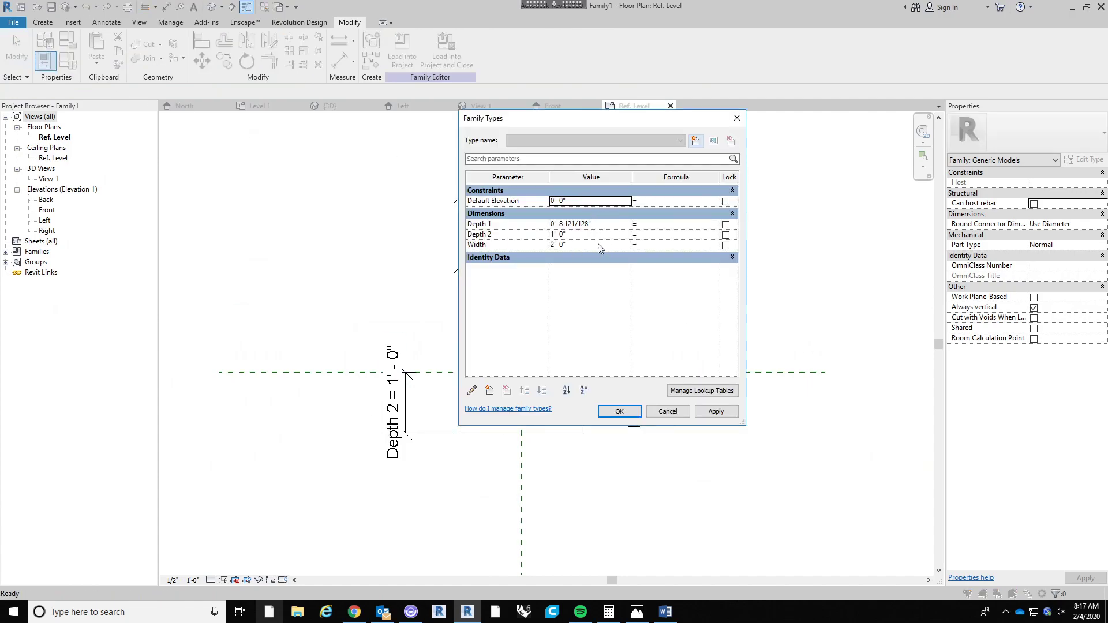
{"action": "left_click", "coordinate": [606, 225]}
{"action": "type", "text": "6"}
{"action": "key", "text": "Tab"}
{"action": "left_click", "coordinate": [614, 415]}
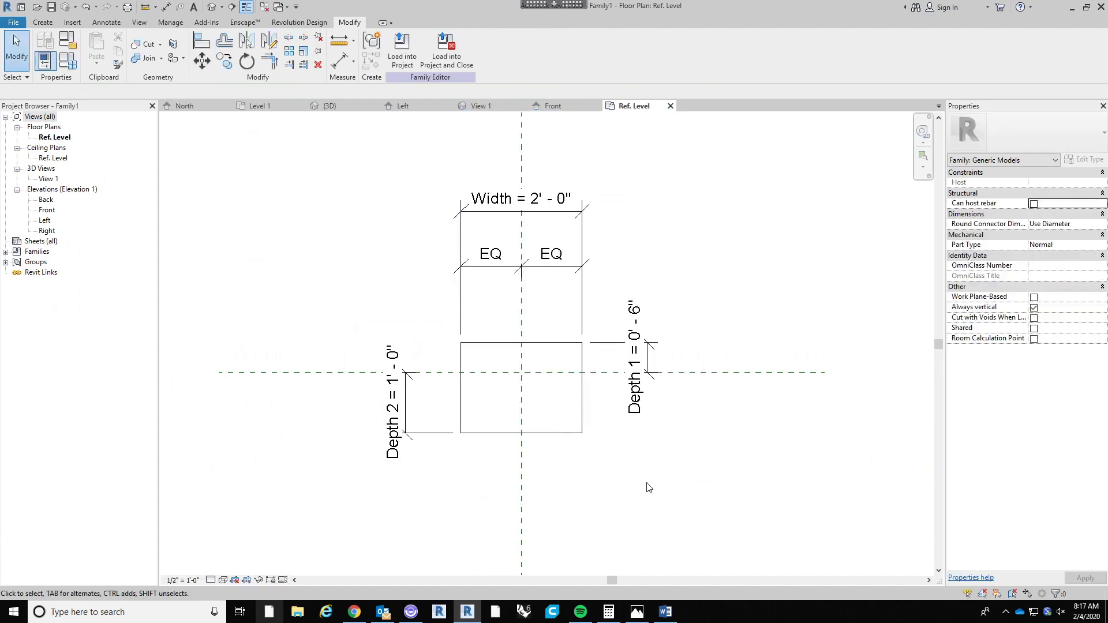
Check the extrusion in the default 3D view and open the Front elevation.
{"action": "left_click", "coordinate": [212, 7]}
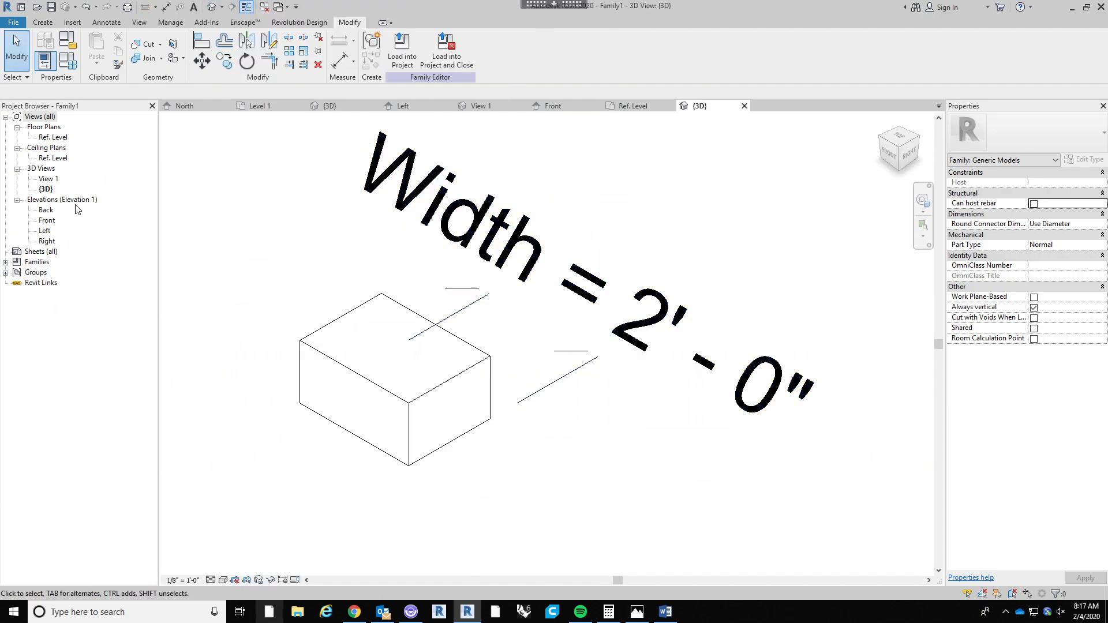
{"action": "left_click", "coordinate": [46, 220]}
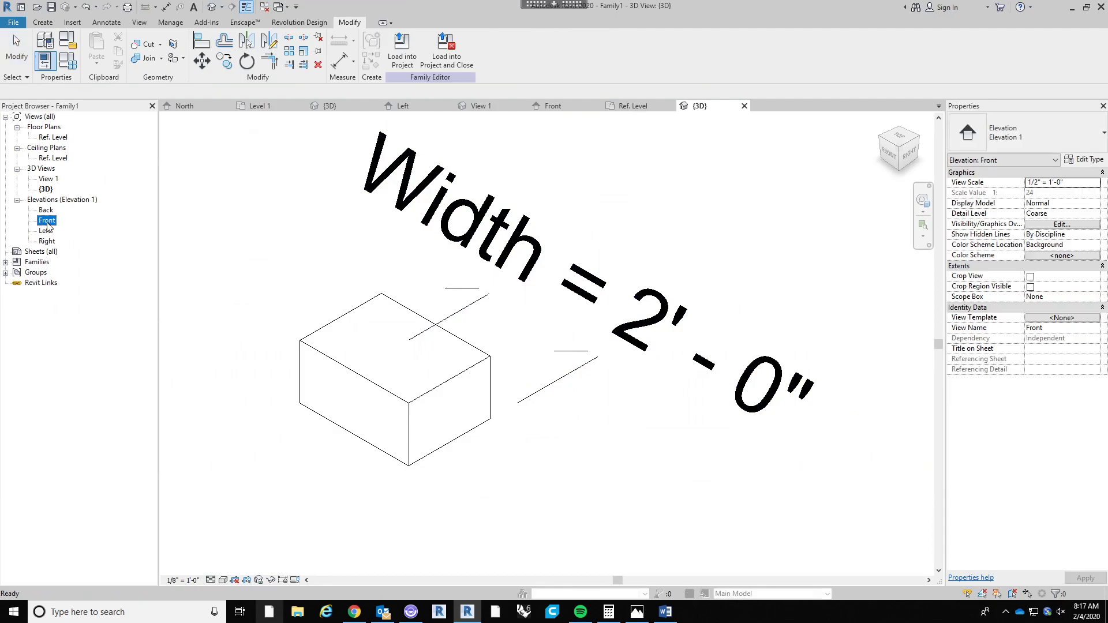
{"action": "double_click", "coordinate": [47, 222]}
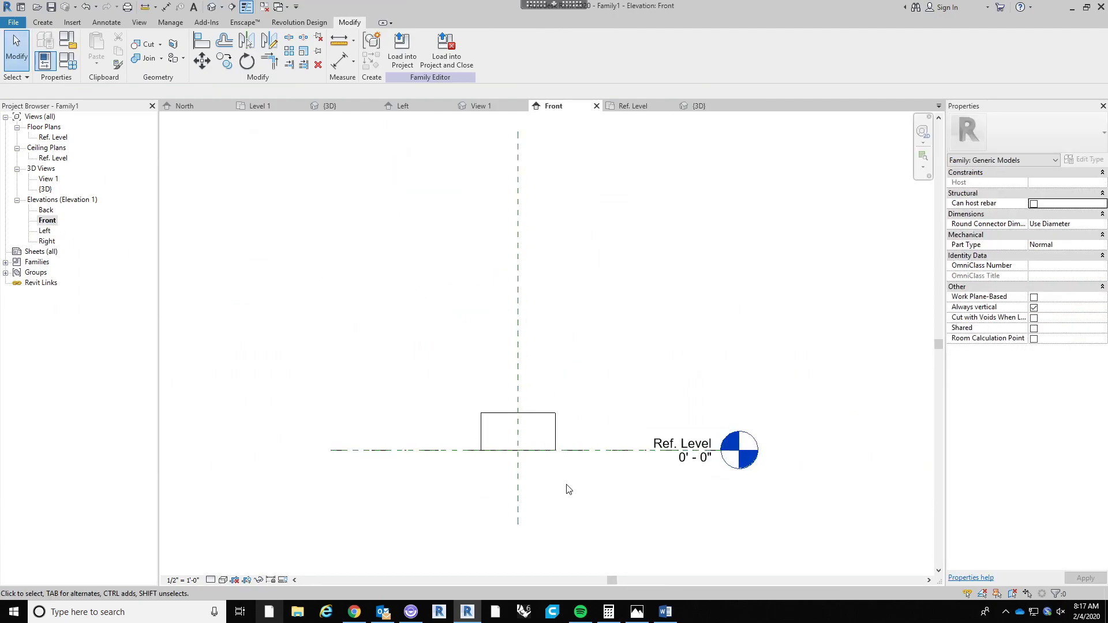
{"action": "scroll", "coordinate": [793, 351], "scroll_direction": "down", "scroll_amount": 3}
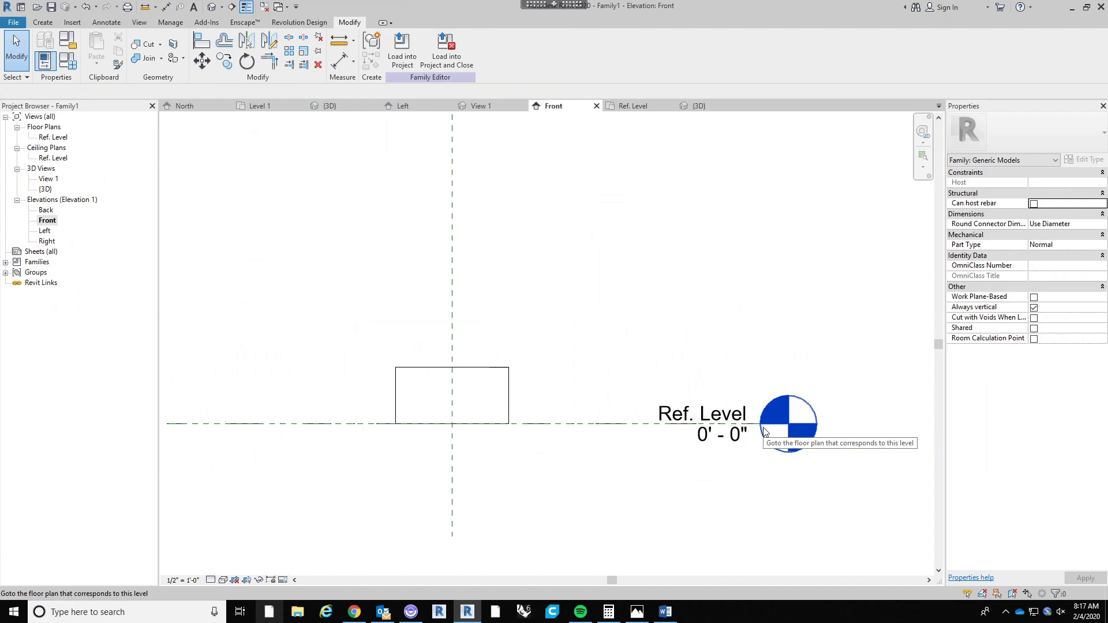
{"action": "scroll", "coordinate": [620, 359], "scroll_direction": "up", "scroll_amount": 1}
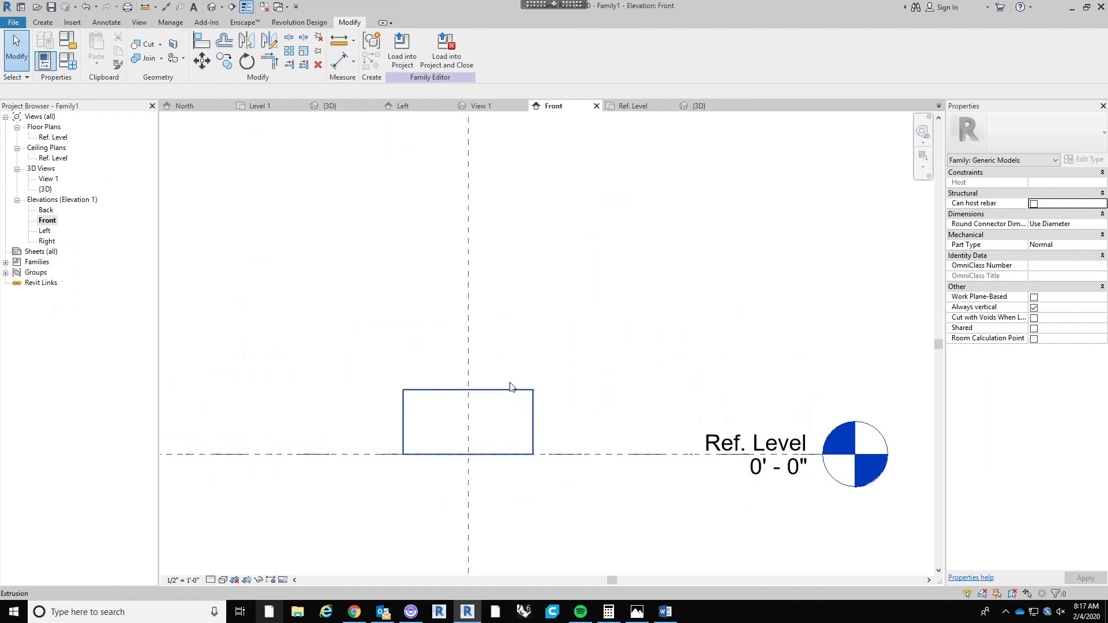
Add an aligned dimension for the extrusion's height from Ref. Level to its top edge, placed to the left of the extrusion.
{"action": "left_click", "coordinate": [336, 63]}
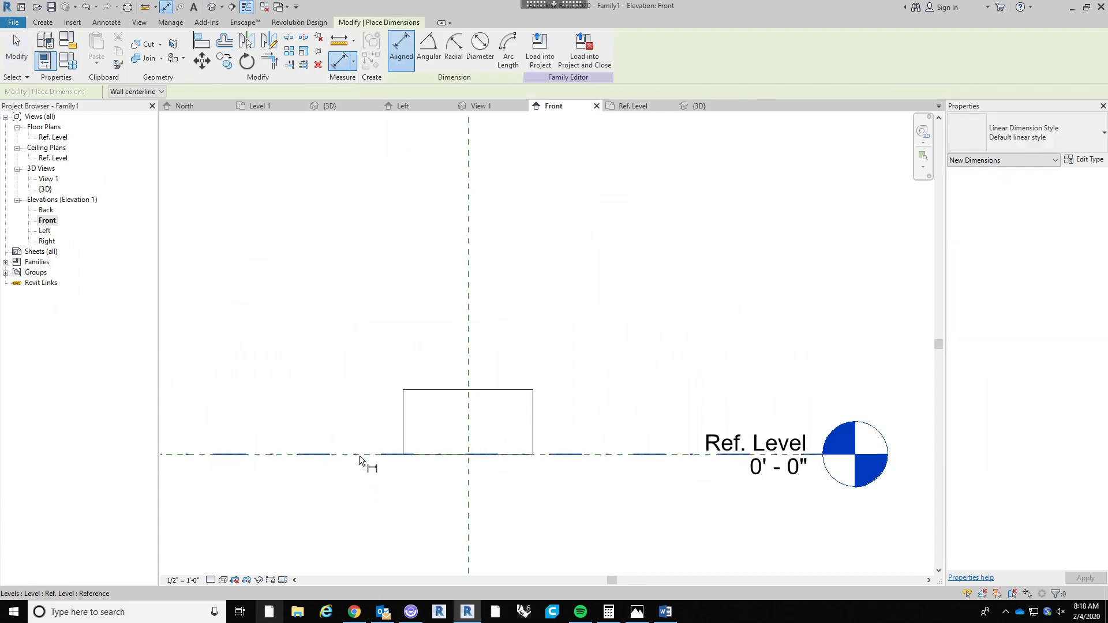
{"action": "left_click", "coordinate": [359, 455]}
{"action": "left_click", "coordinate": [425, 391]}
{"action": "left_click", "coordinate": [316, 433]}
{"action": "key", "text": "Escape"}
{"action": "key", "text": "Escape"}
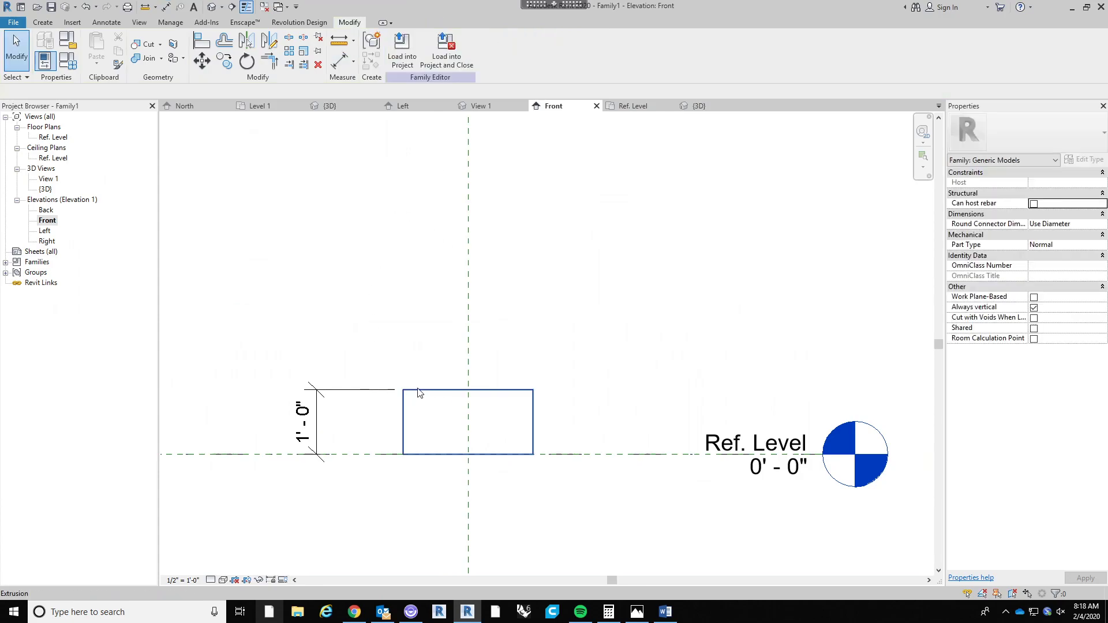
Set the Extrusion End of the generic model extrusion to 3'.
{"action": "left_click", "coordinate": [419, 391]}
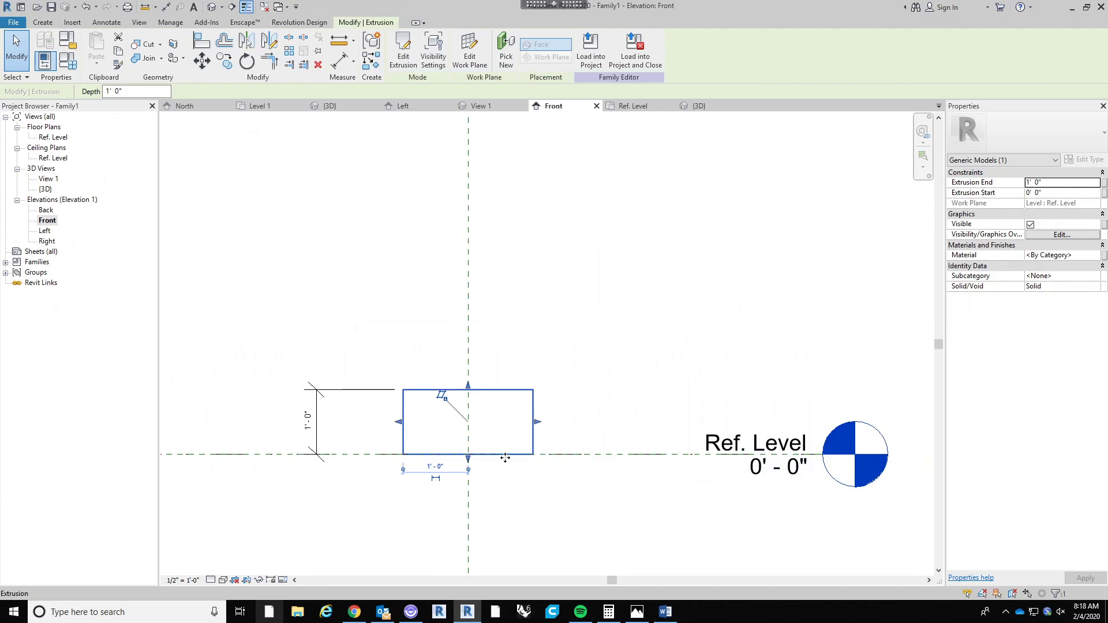
{"action": "left_click", "coordinate": [1054, 186]}
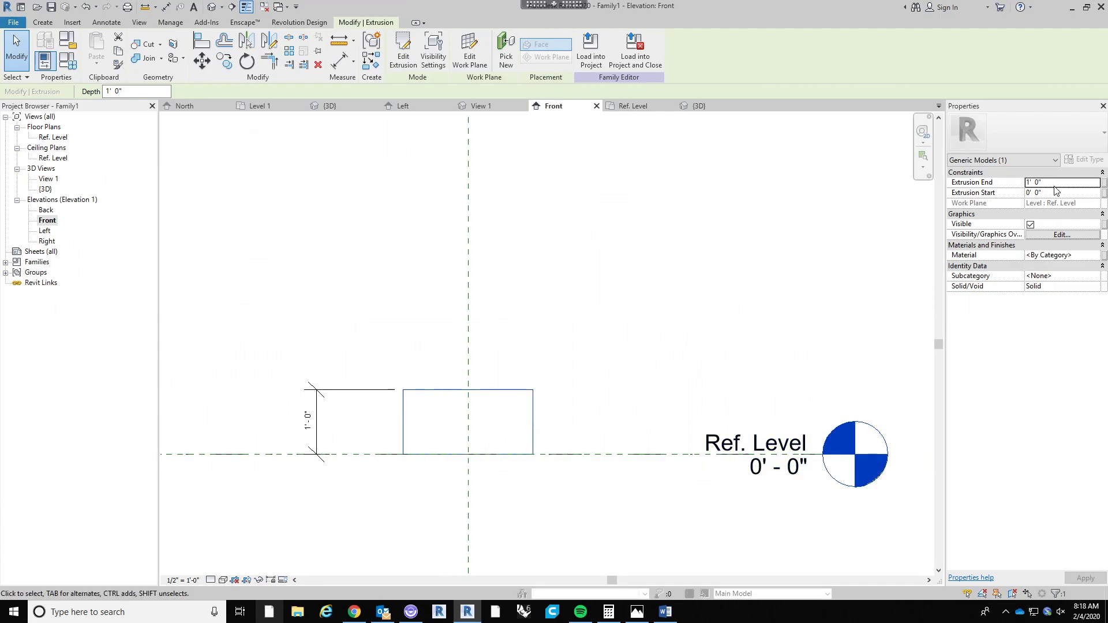
{"action": "type", "text": "3"}
{"action": "key", "text": "Return"}
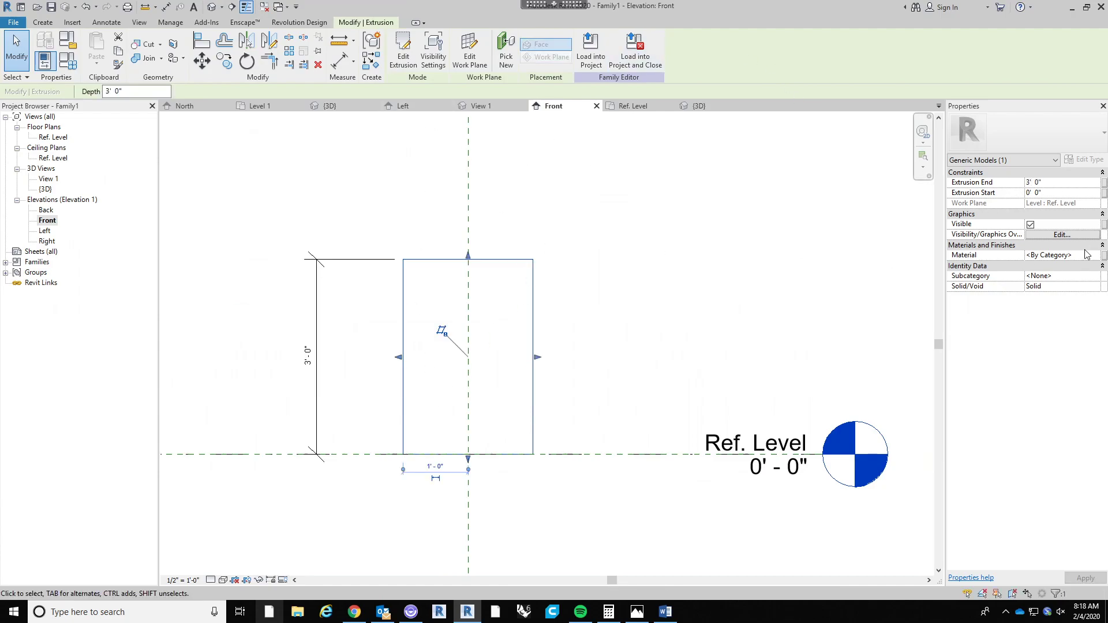
Associate the extrusion's Extrusion End with the existing Width family parameter.
{"action": "left_click", "coordinate": [1105, 184]}
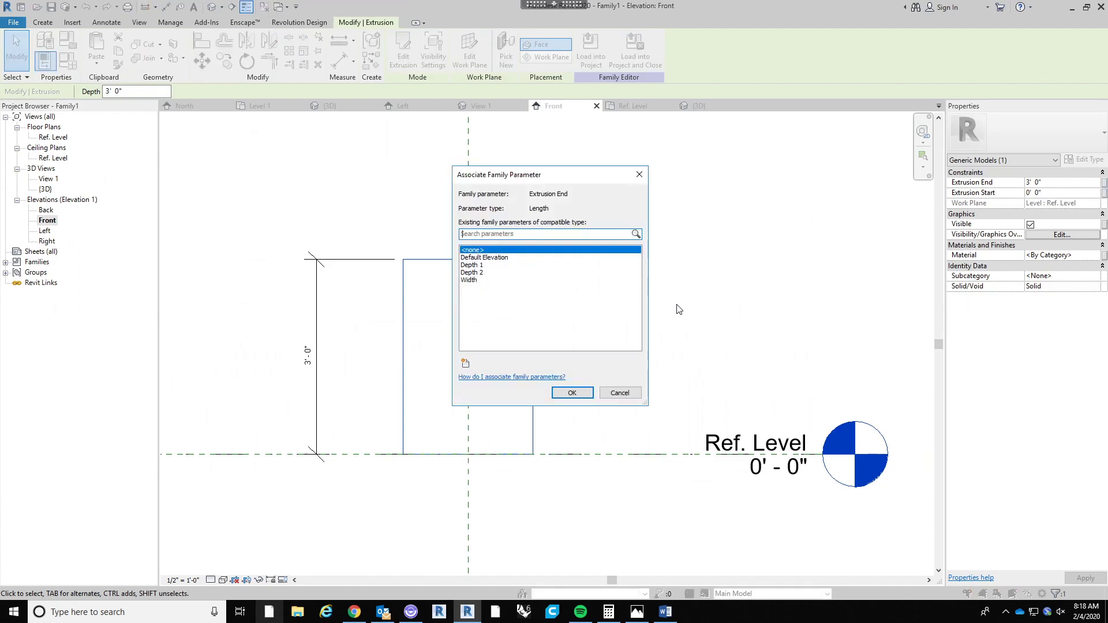
{"action": "left_click_drag", "start_coordinate": [578, 184], "coordinate": [752, 198]}
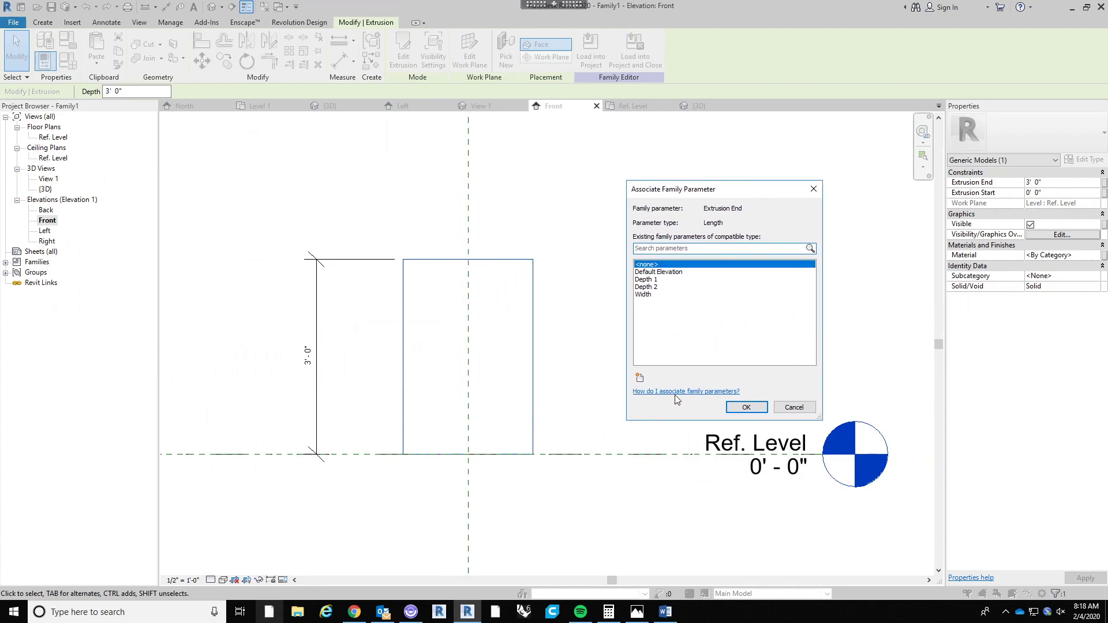
{"action": "left_click", "coordinate": [643, 295]}
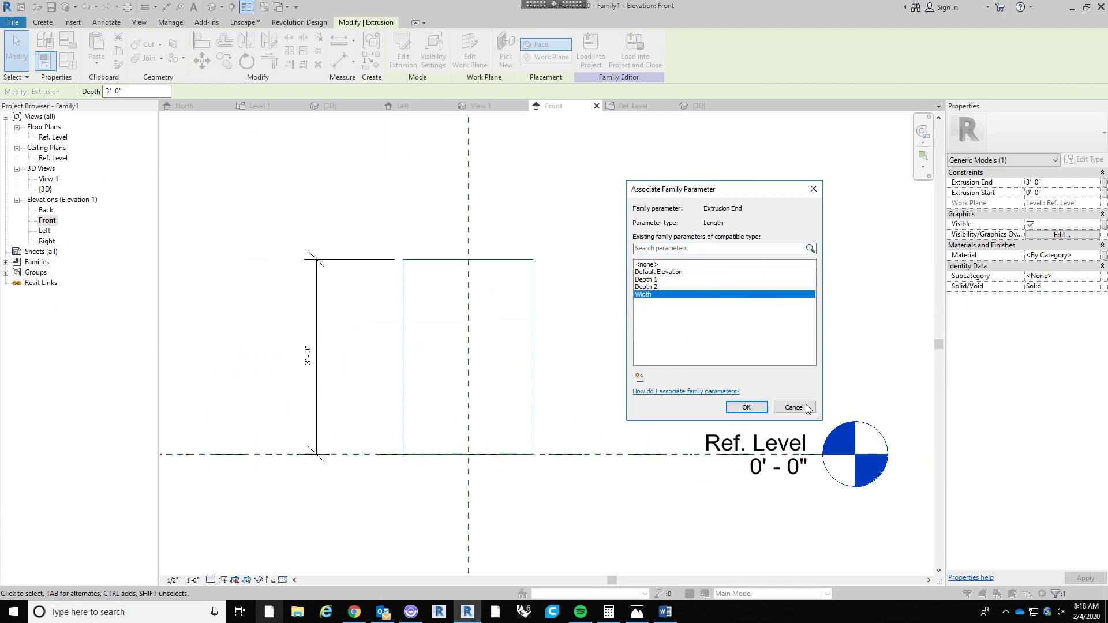
{"action": "left_click", "coordinate": [746, 408]}
{"action": "left_click", "coordinate": [667, 320]}
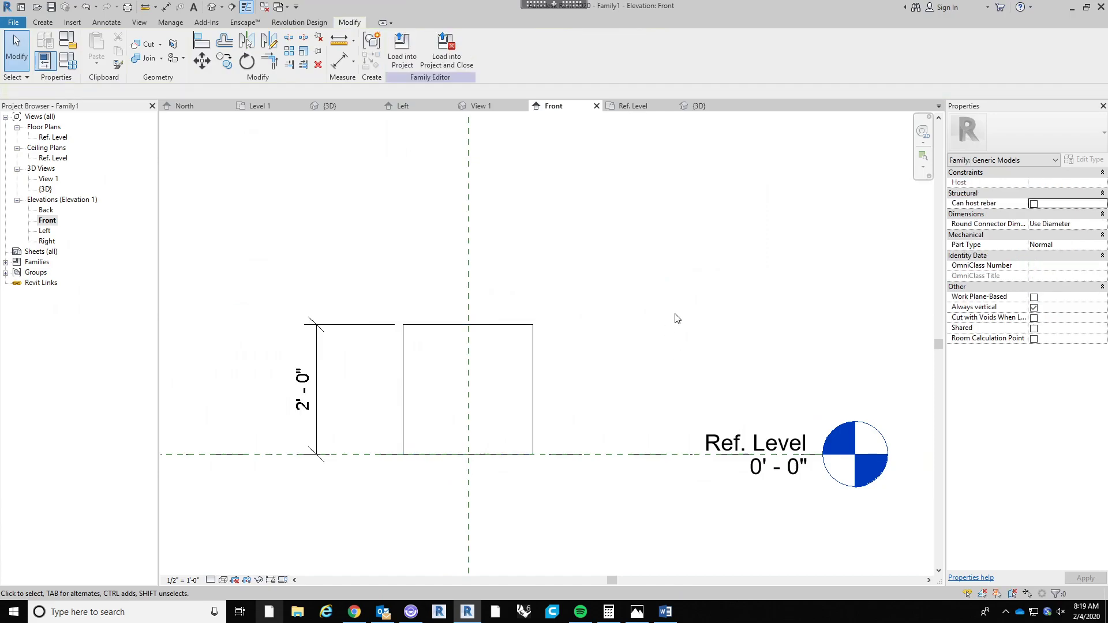
Try a Width of 4' in the family types, and undo it together with the Extrusion End association.
{"action": "left_click", "coordinate": [73, 64]}
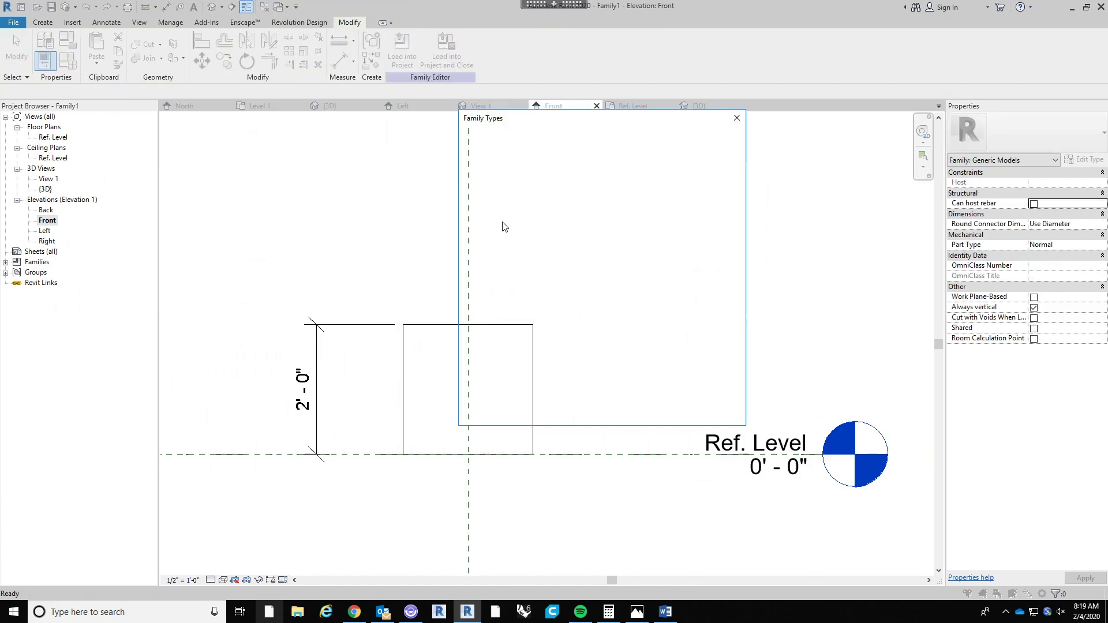
{"action": "left_click", "coordinate": [590, 244]}
{"action": "type", "text": "4"}
{"action": "key", "text": "Tab"}
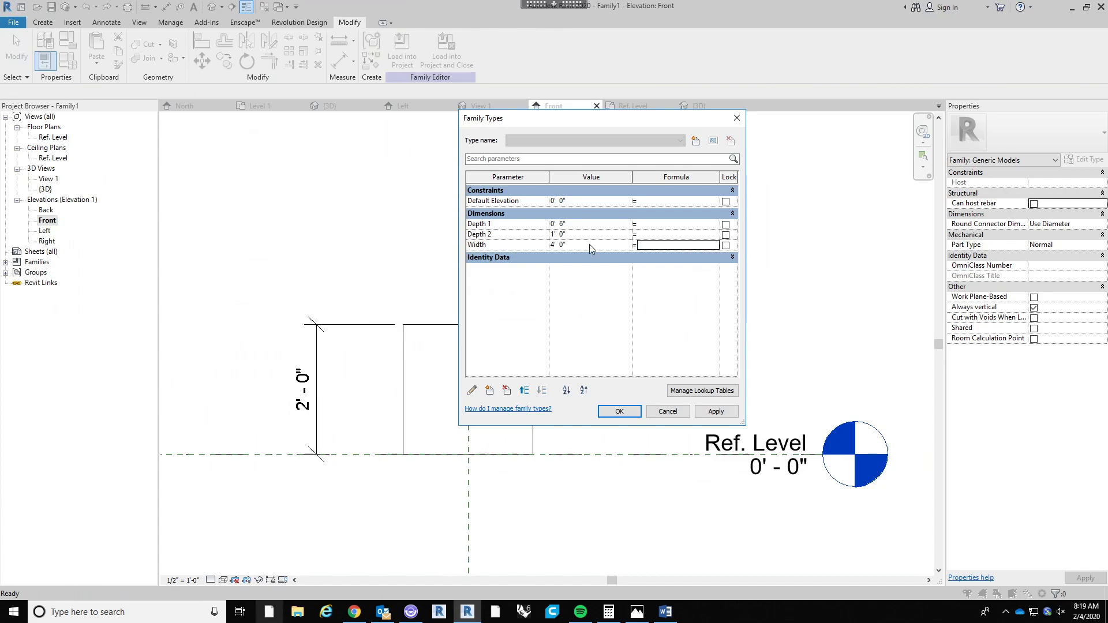
{"action": "left_click", "coordinate": [619, 411]}
{"action": "scroll", "coordinate": [681, 341], "scroll_direction": "down", "scroll_amount": 1}
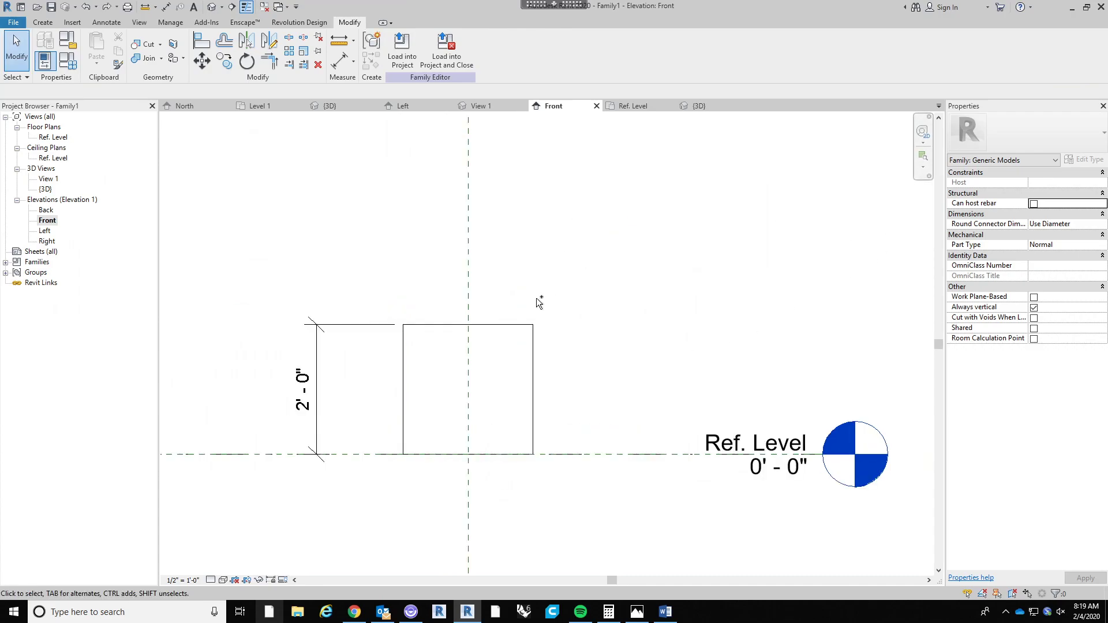
{"action": "key", "text": "ctrl+z"}
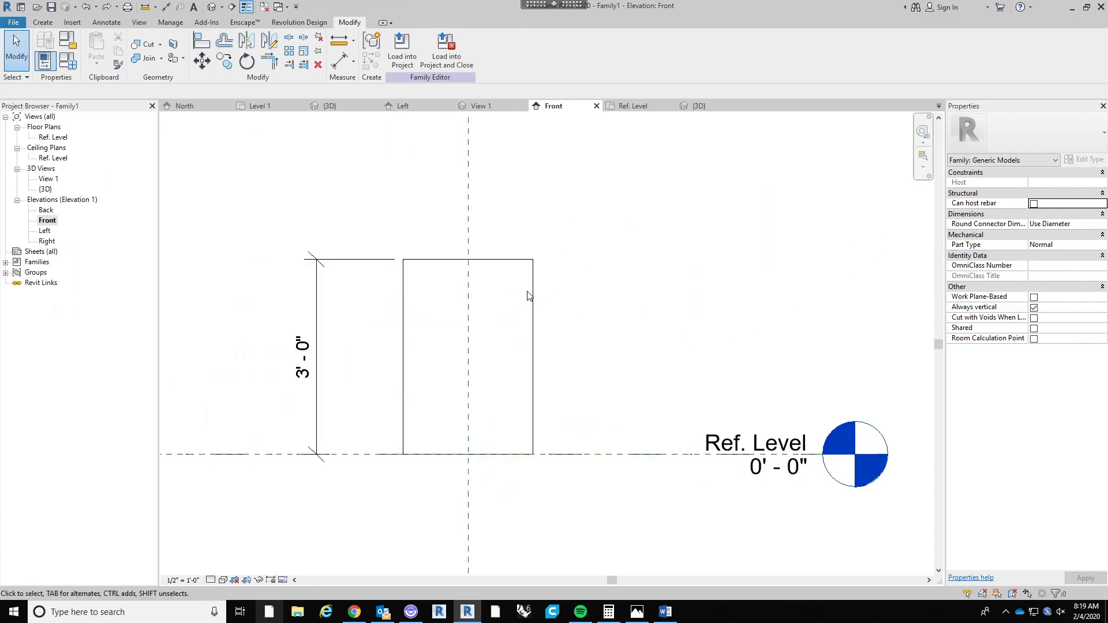
Associate the extrusion's Extrusion End with a new instance family parameter named Height, grouped under Dimensions.
{"action": "left_click", "coordinate": [535, 317]}
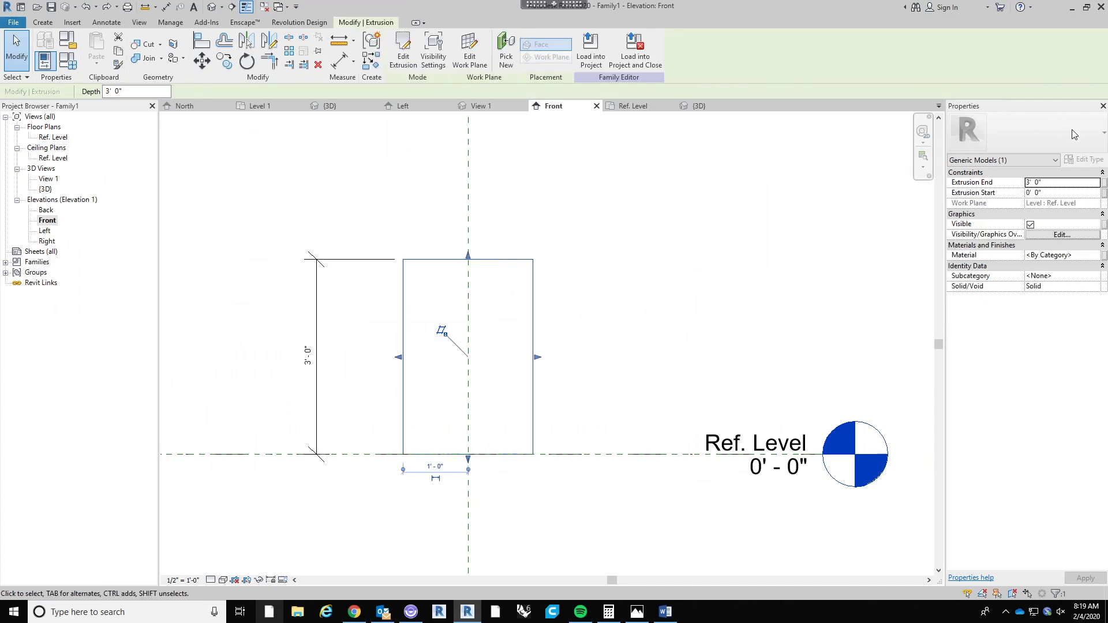
{"action": "left_click", "coordinate": [1106, 184]}
{"action": "left_click_drag", "start_coordinate": [609, 167], "coordinate": [601, 163]}
{"action": "left_click", "coordinate": [566, 266]}
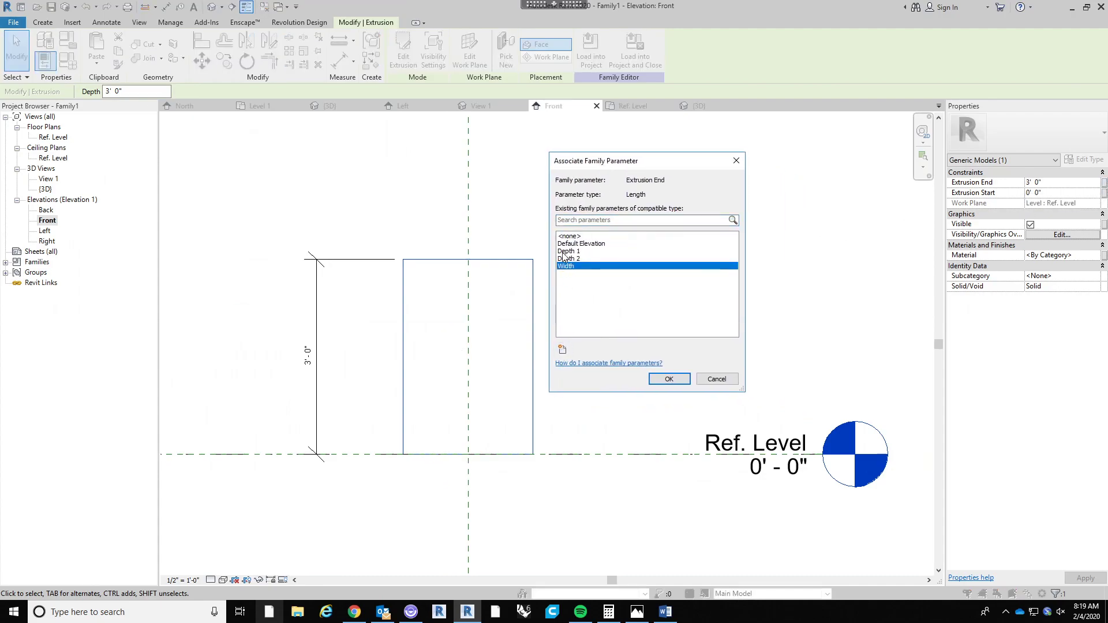
{"action": "left_click", "coordinate": [562, 351]}
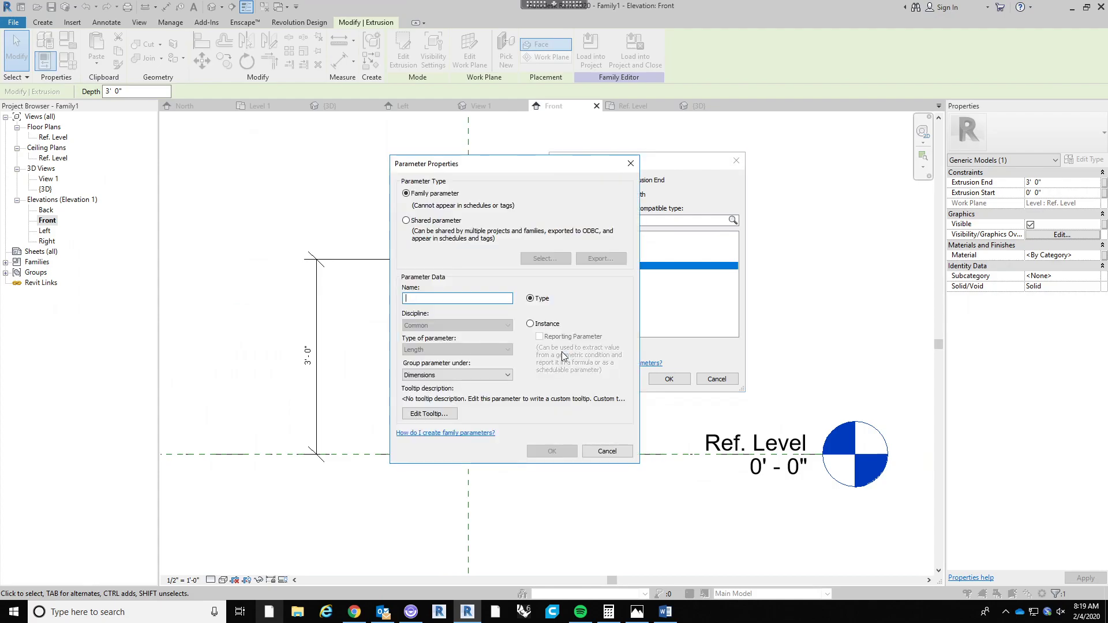
{"action": "type", "text": "Height"}
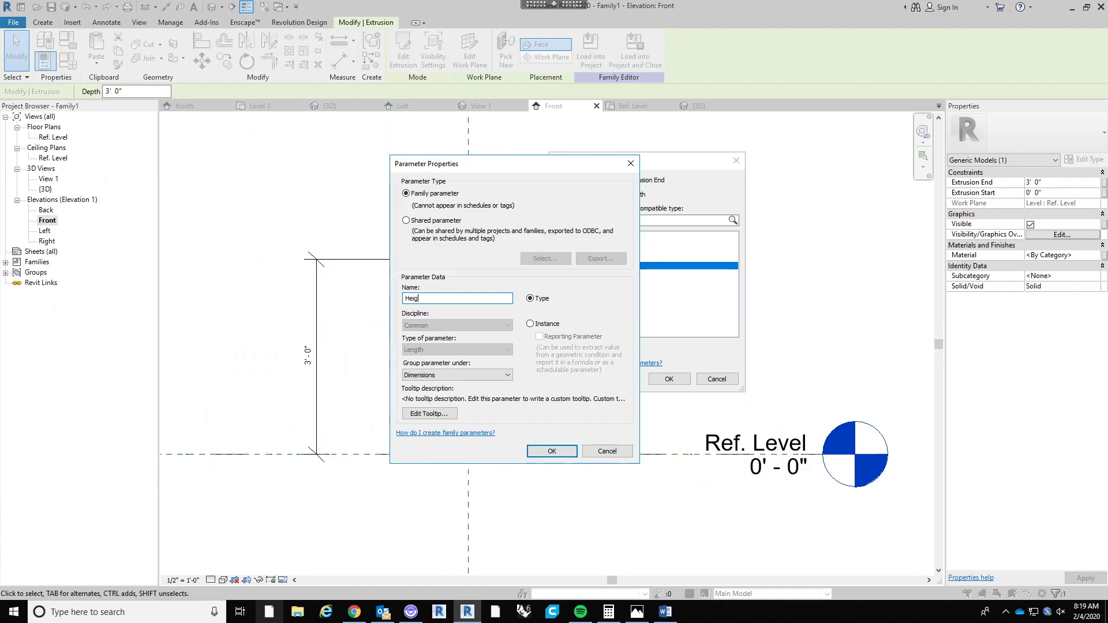
{"action": "left_click", "coordinate": [531, 324]}
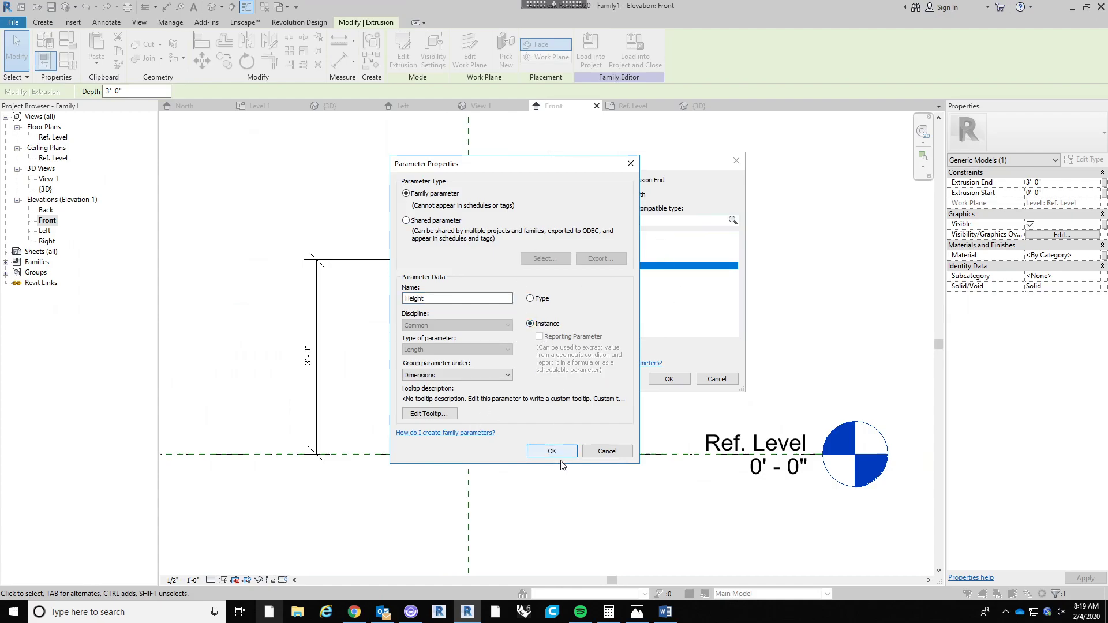
{"action": "left_click", "coordinate": [553, 452]}
{"action": "left_click", "coordinate": [670, 379]}
{"action": "left_click", "coordinate": [675, 385]}
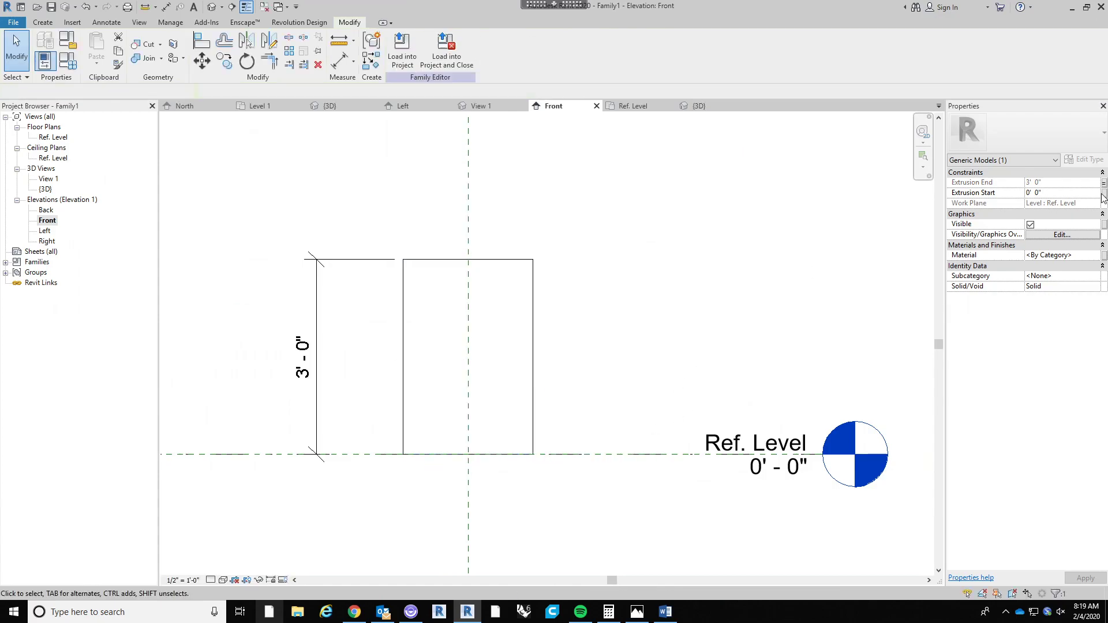
Set the Height parameter to 5' in the family types.
{"action": "left_click", "coordinate": [534, 325]}
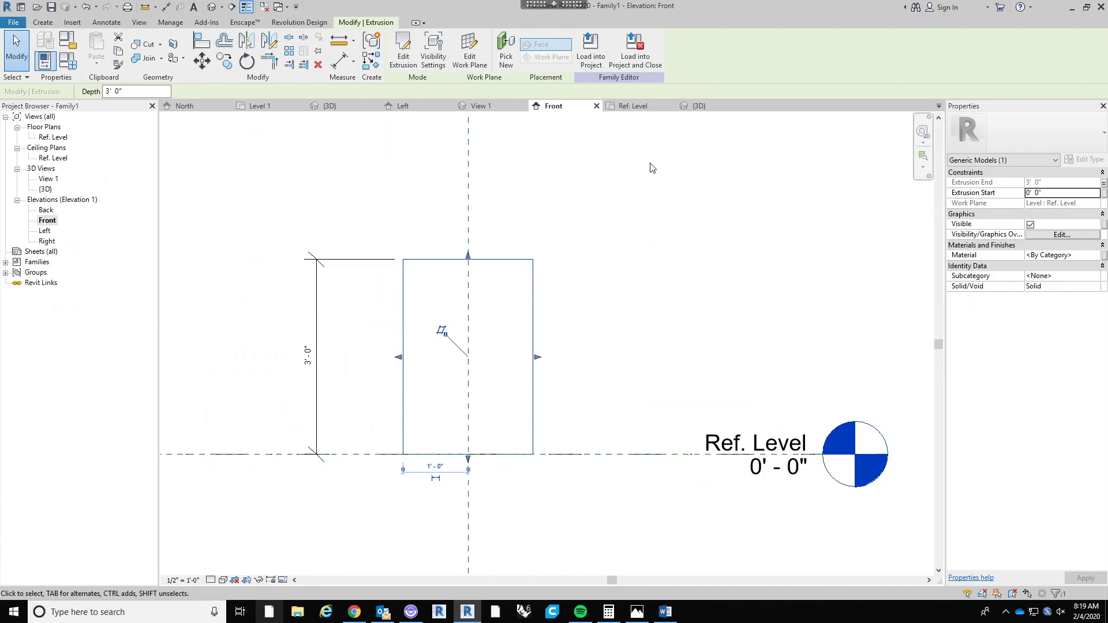
{"action": "left_click", "coordinate": [73, 66]}
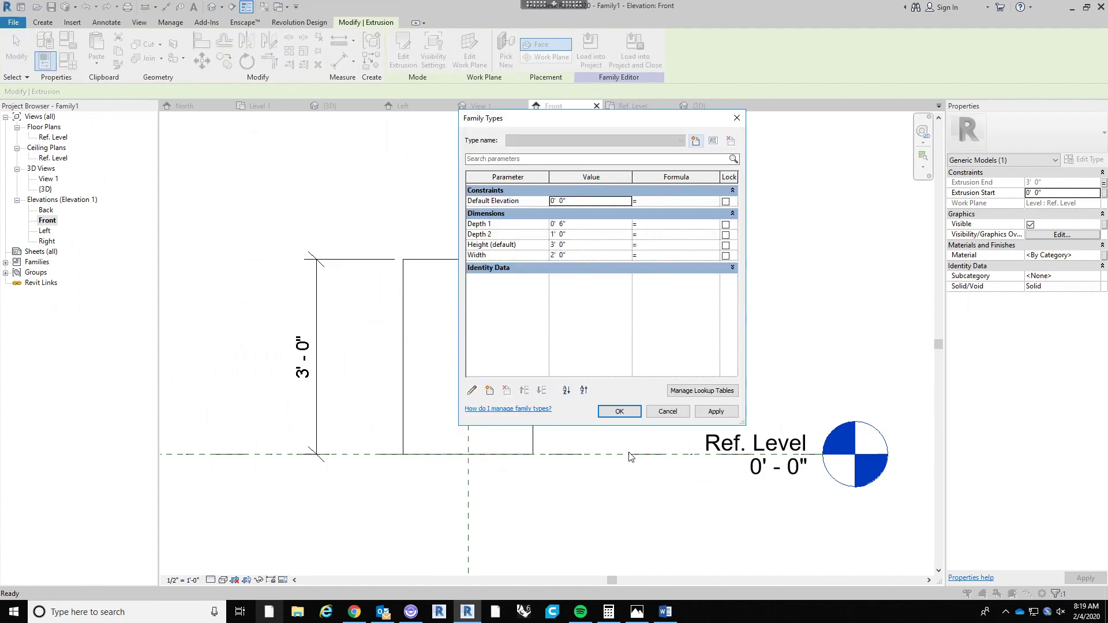
{"action": "left_click", "coordinate": [588, 245]}
{"action": "type", "text": "5"}
{"action": "key", "text": "Tab"}
{"action": "left_click", "coordinate": [619, 411]}
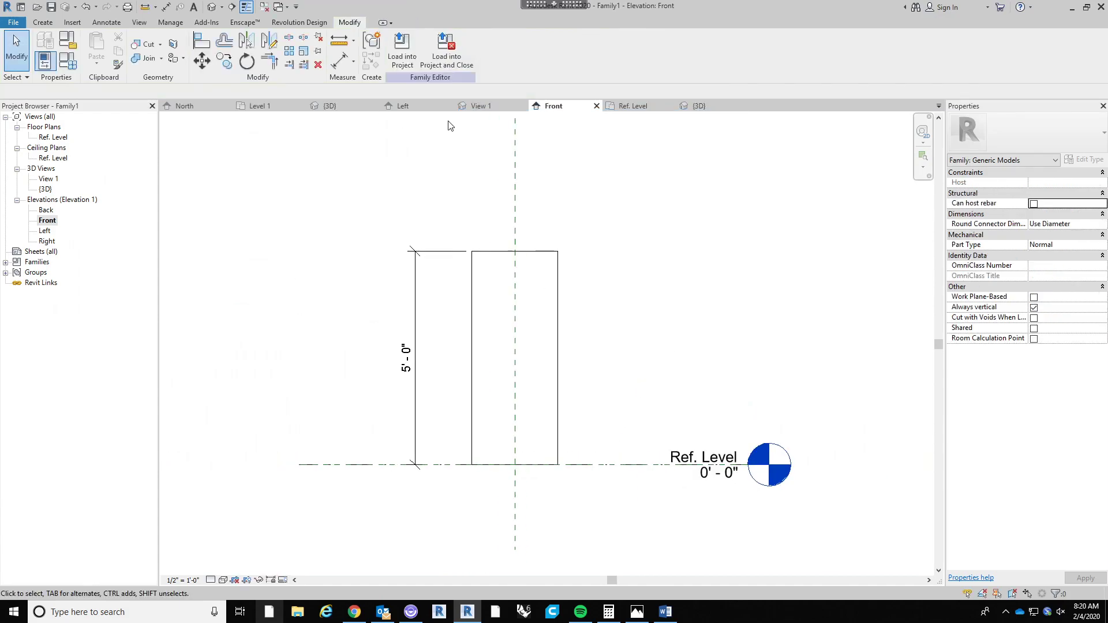
Save the family as Column in the Comp Practice Spring 2020 folder.
{"action": "left_click", "coordinate": [54, 8]}
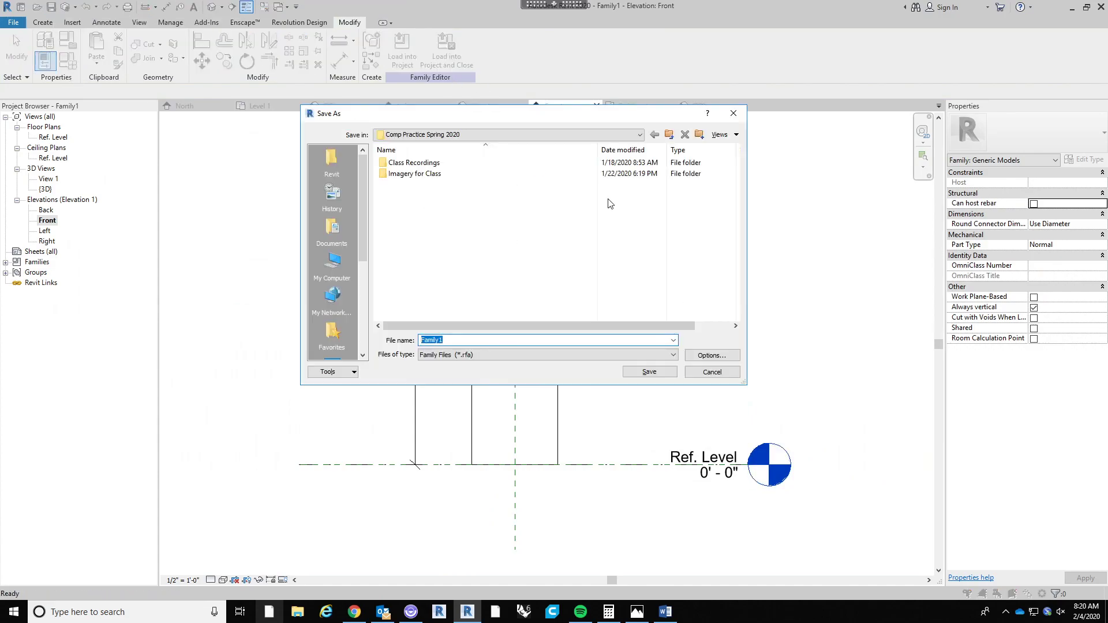
{"action": "type", "text": "Column"}
{"action": "key", "text": "ctrl+a"}
{"action": "key", "text": "Return"}
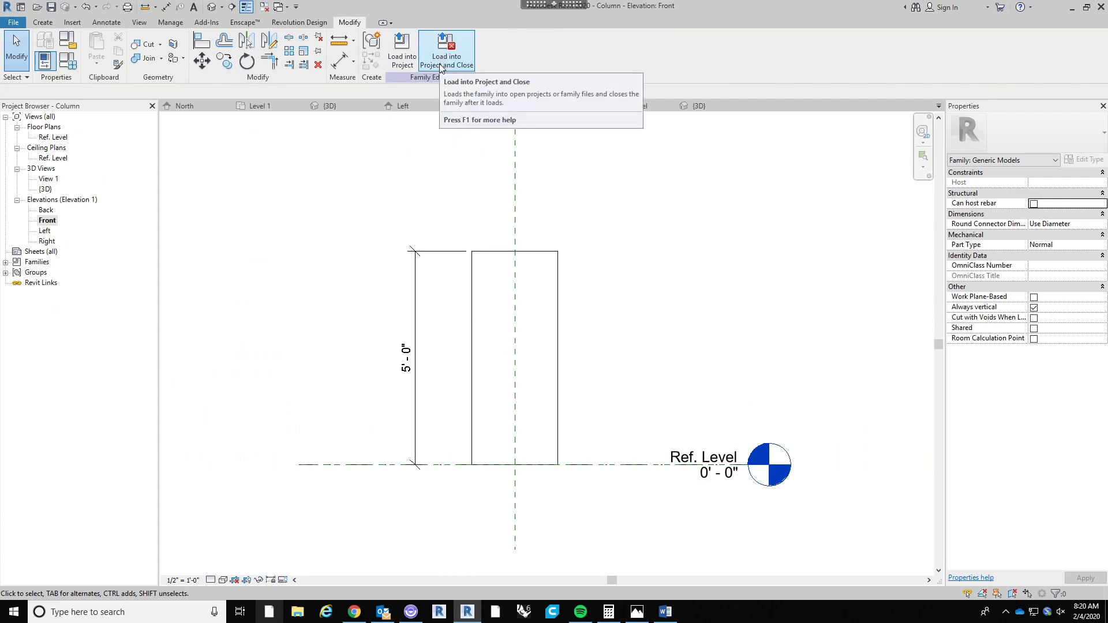
Load the Column family into the project, closing the family file, and place one instance on the Level 1 floor plan.
{"action": "left_click", "coordinate": [455, 56]}
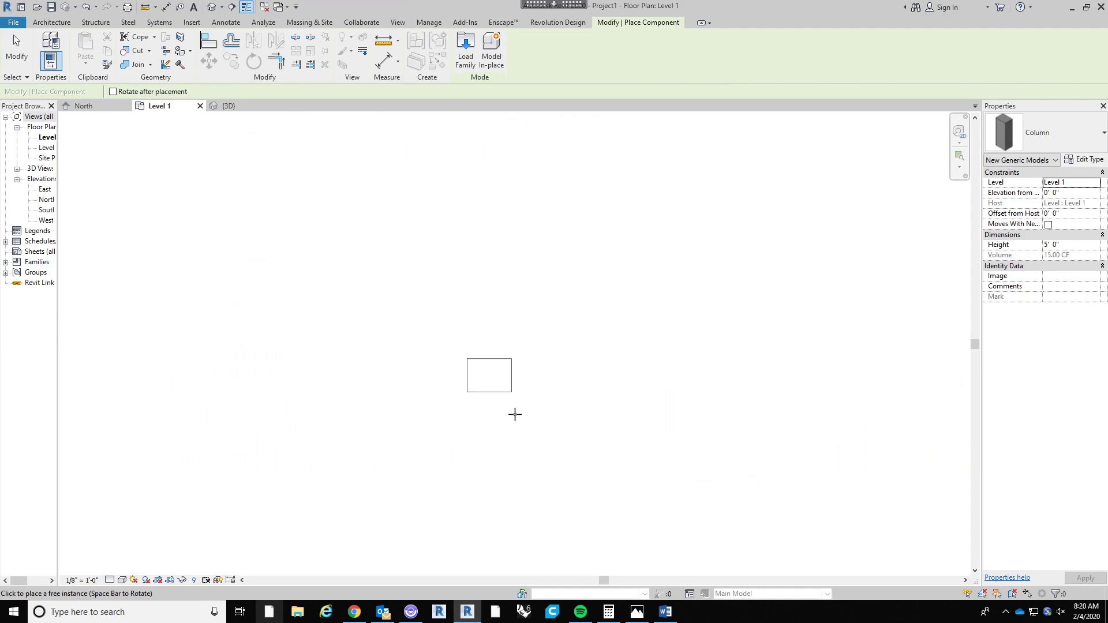
{"action": "scroll", "coordinate": [456, 288], "scroll_direction": "down", "scroll_amount": 3}
{"action": "left_click", "coordinate": [506, 370]}
{"action": "key", "text": "Escape"}
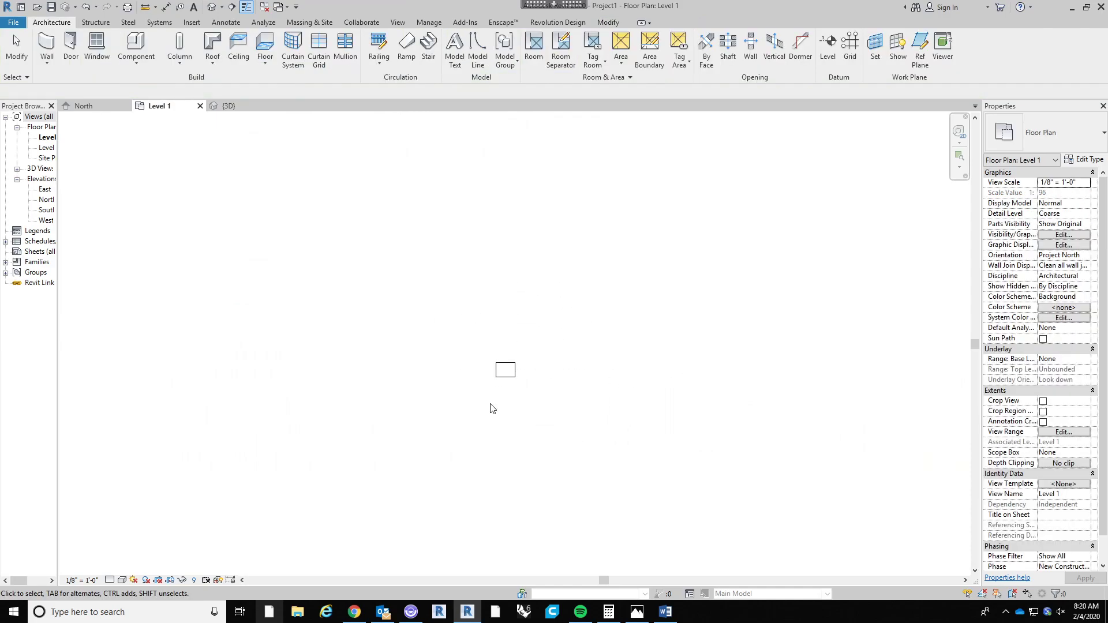
Widen the Project Browser to fit the full view names.
{"action": "right_click", "coordinate": [63, 230]}
{"action": "left_click", "coordinate": [74, 225]}
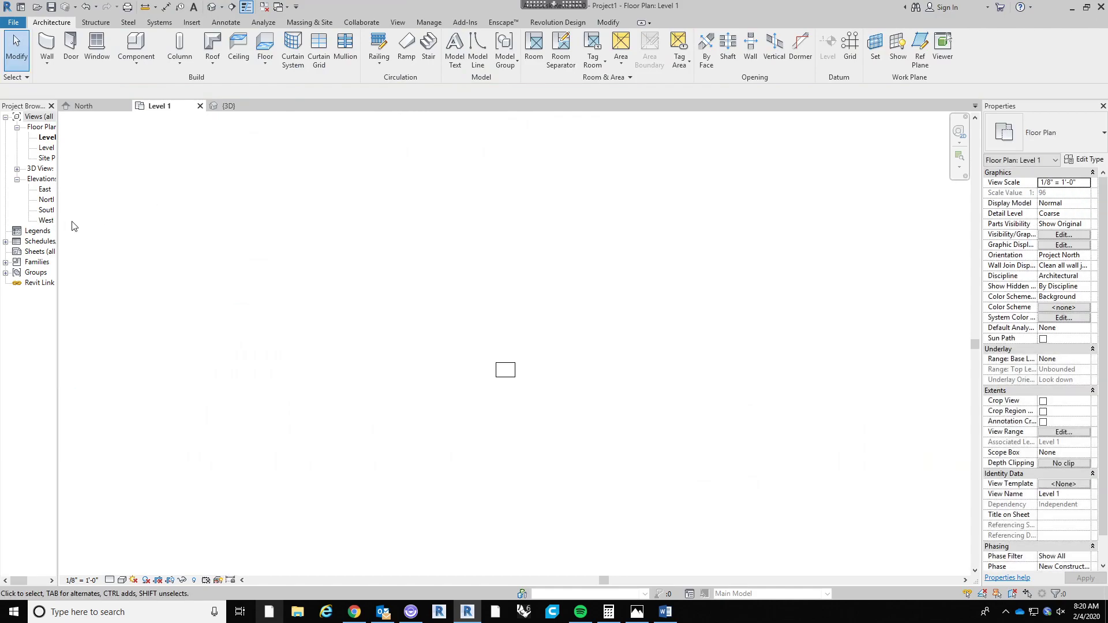
{"action": "left_click_drag", "start_coordinate": [57, 235], "coordinate": [168, 237]}
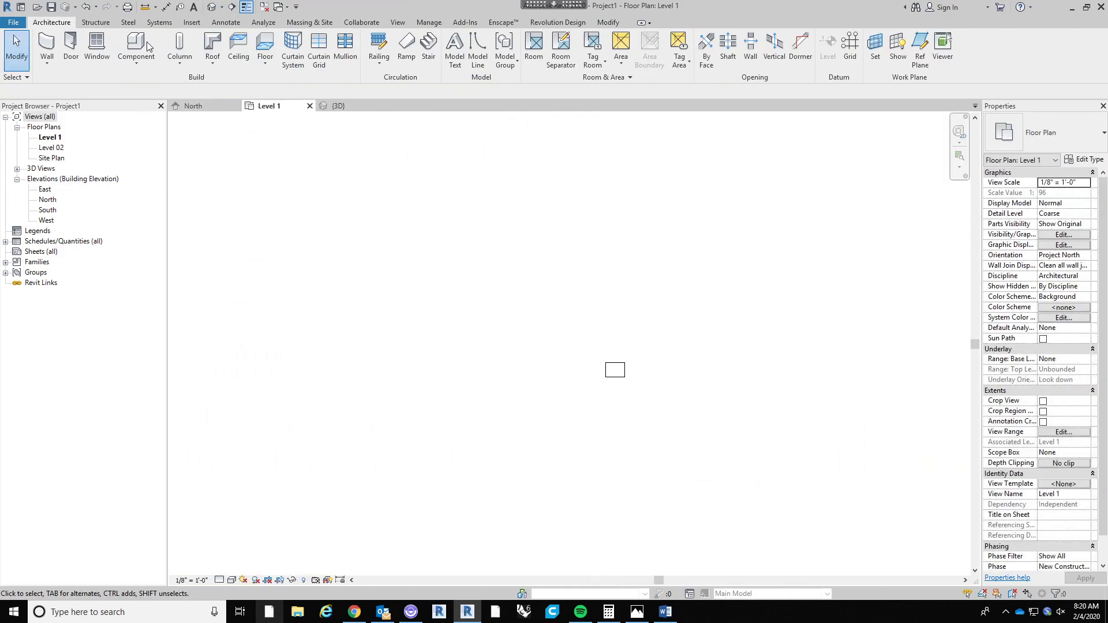
{"action": "left_click", "coordinate": [151, 58]}
{"action": "scroll", "coordinate": [650, 348], "scroll_direction": "up", "scroll_amount": 8}
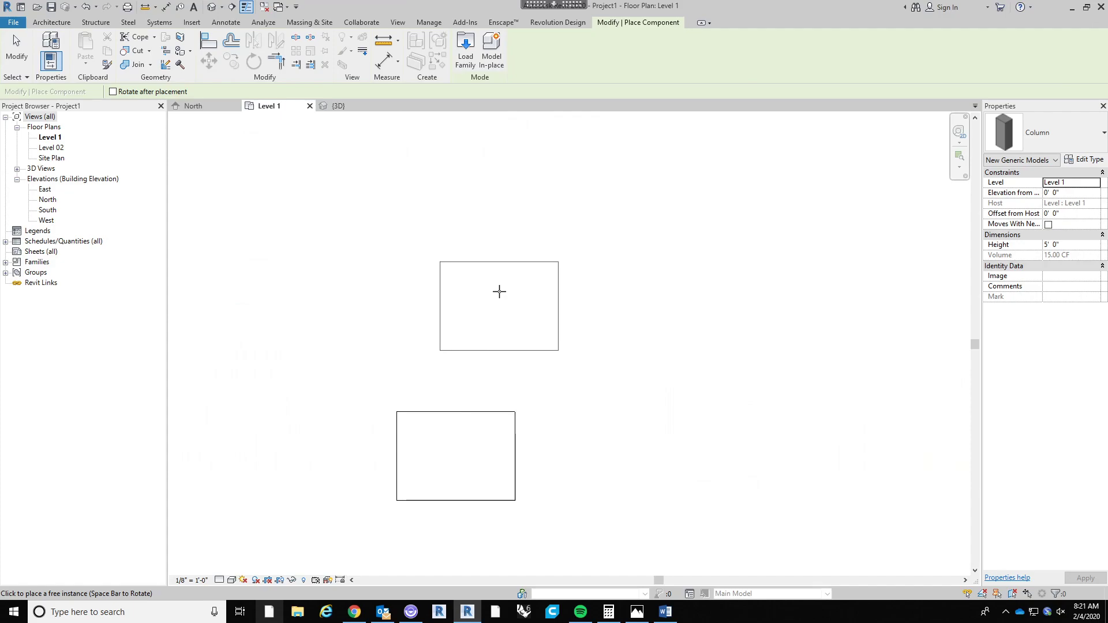
{"action": "key", "text": "Escape"}
Examine the placed column in the default 3D view from an angled viewpoint.
{"action": "left_click", "coordinate": [509, 412]}
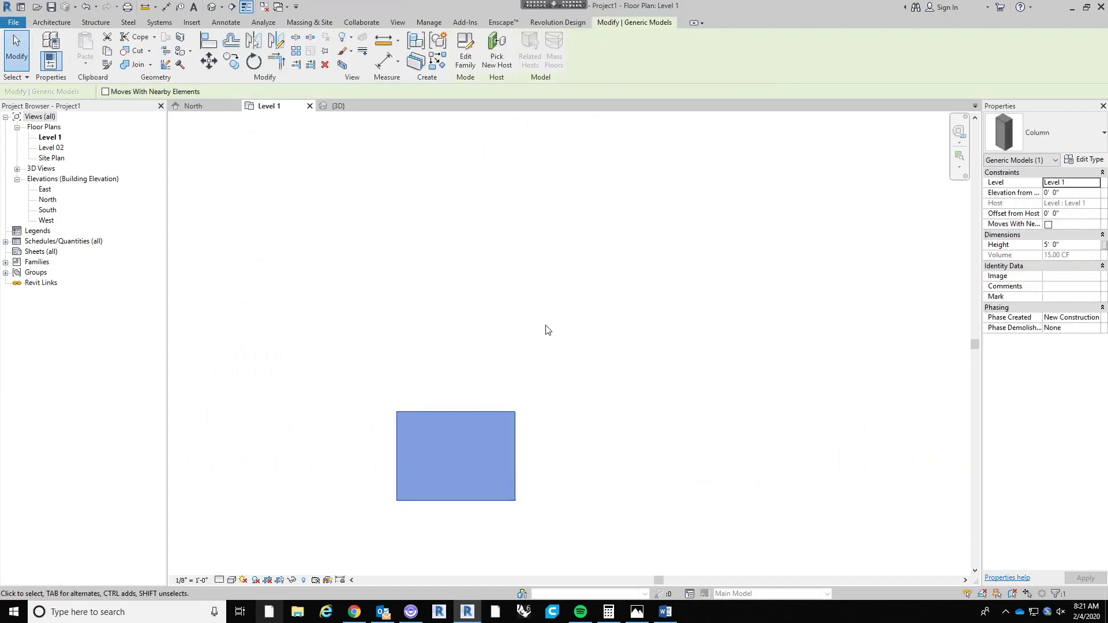
{"action": "scroll", "coordinate": [549, 335], "scroll_direction": "down", "scroll_amount": 2}
{"action": "left_click", "coordinate": [212, 6]}
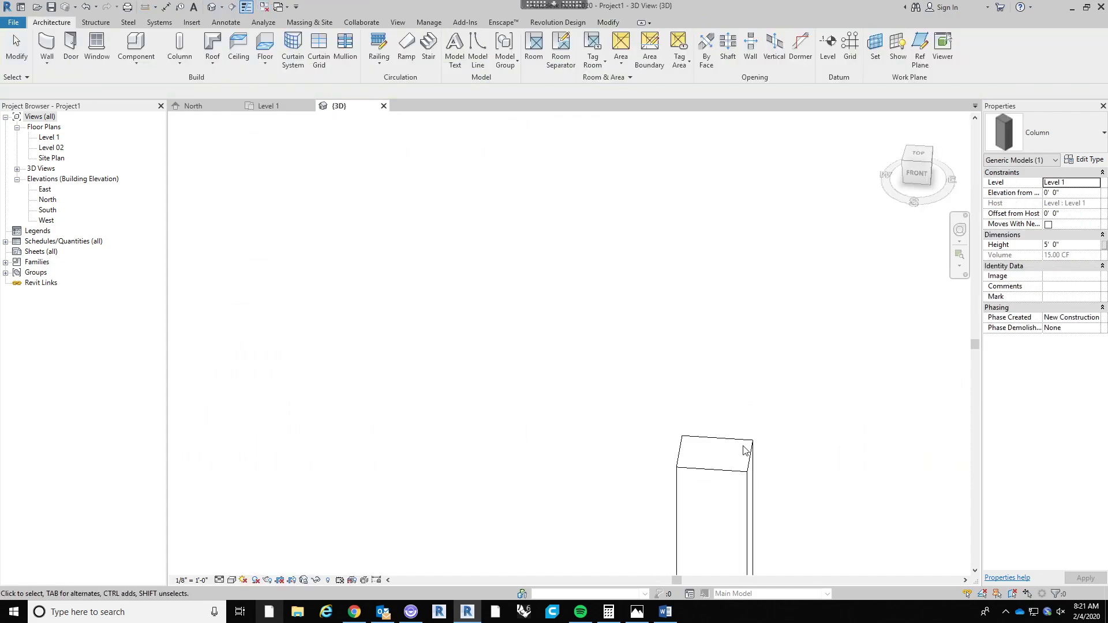
{"action": "scroll", "coordinate": [527, 329], "scroll_direction": "down", "scroll_amount": 5}
{"action": "middle_click_drag", "start_coordinate": [708, 382], "coordinate": [600, 397], "text": "shift"}
{"action": "scroll", "coordinate": [509, 368], "scroll_direction": "up", "scroll_amount": 3}
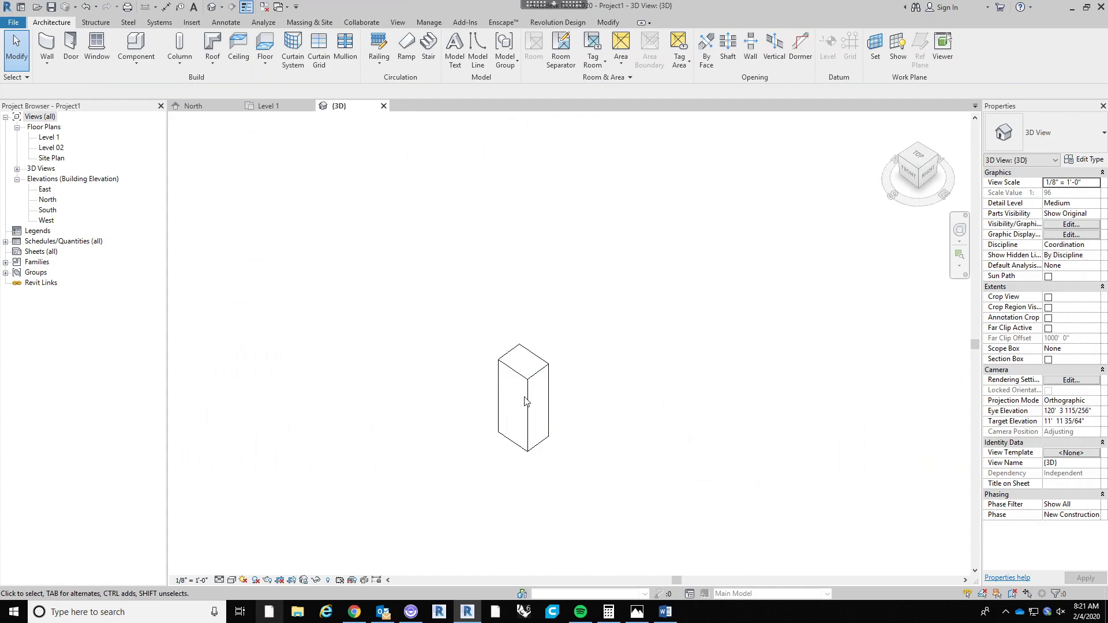
Set the Height instance parameter of the placed column to 7'.
{"action": "left_click", "coordinate": [529, 393]}
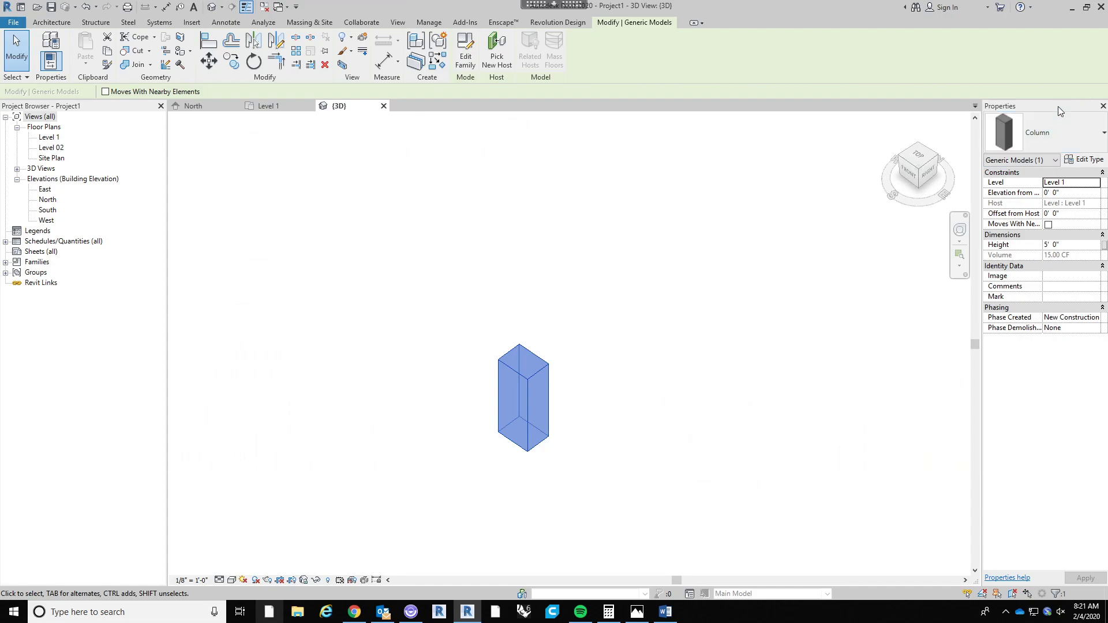
{"action": "left_click", "coordinate": [1070, 246]}
{"action": "type", "text": "7"}
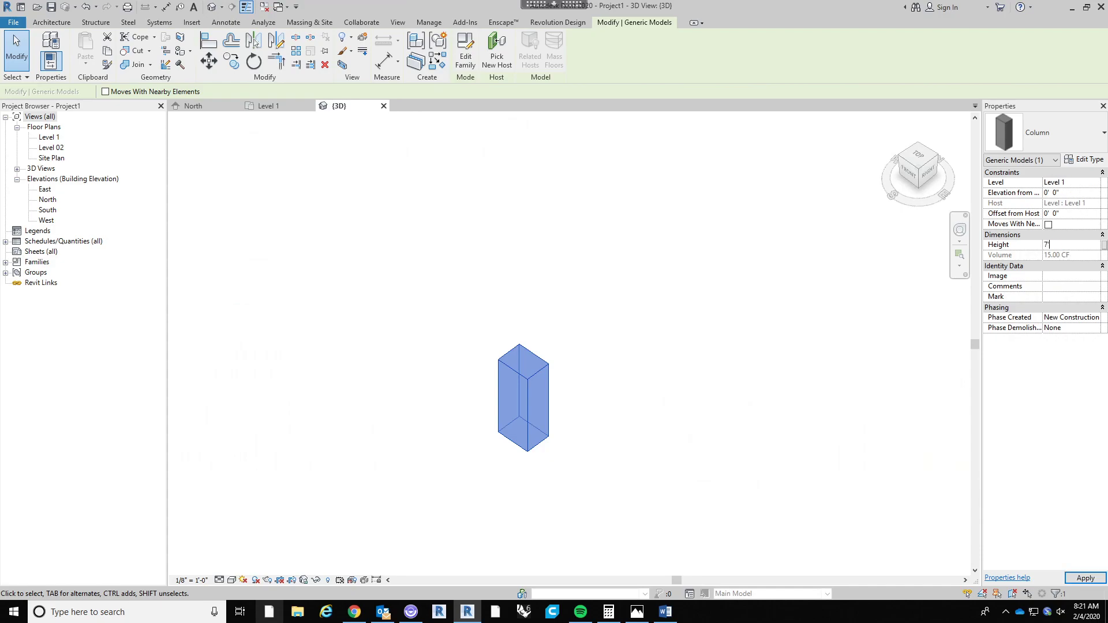
Set Depth 1 to 2' and Width to 4' in the Column type's properties.
{"action": "left_click", "coordinate": [1091, 160]}
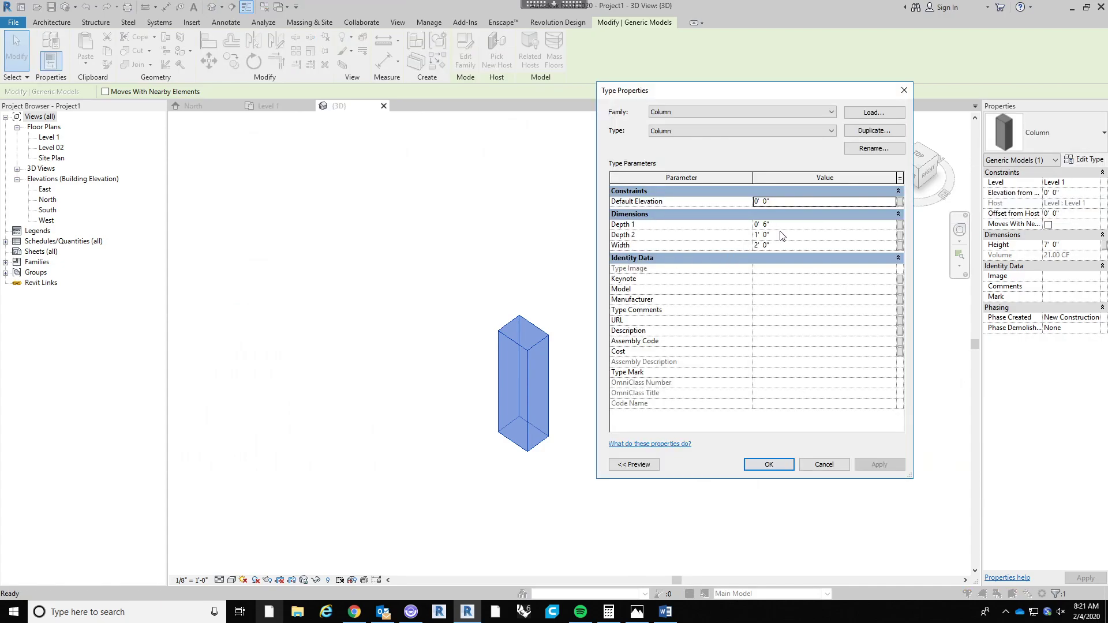
{"action": "key", "text": "Tab"}
{"action": "type", "text": "2'"}
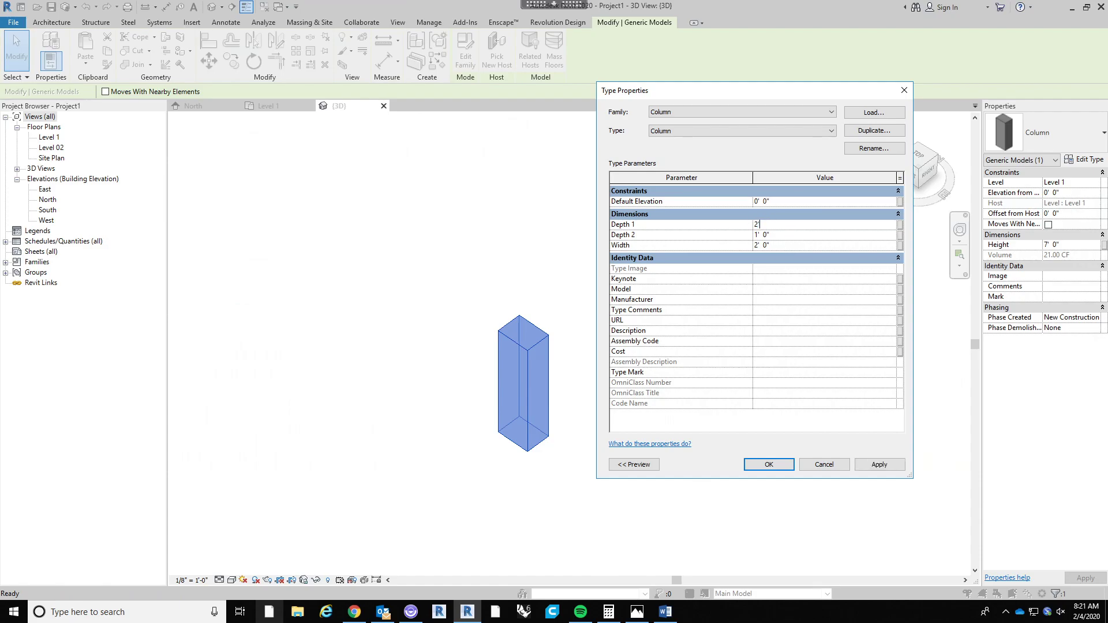
{"action": "left_click", "coordinate": [802, 249]}
{"action": "type", "text": "4"}
{"action": "left_click", "coordinate": [792, 465]}
{"action": "left_click", "coordinate": [756, 345]}
{"action": "middle_click_drag", "start_coordinate": [768, 298], "coordinate": [747, 297]}
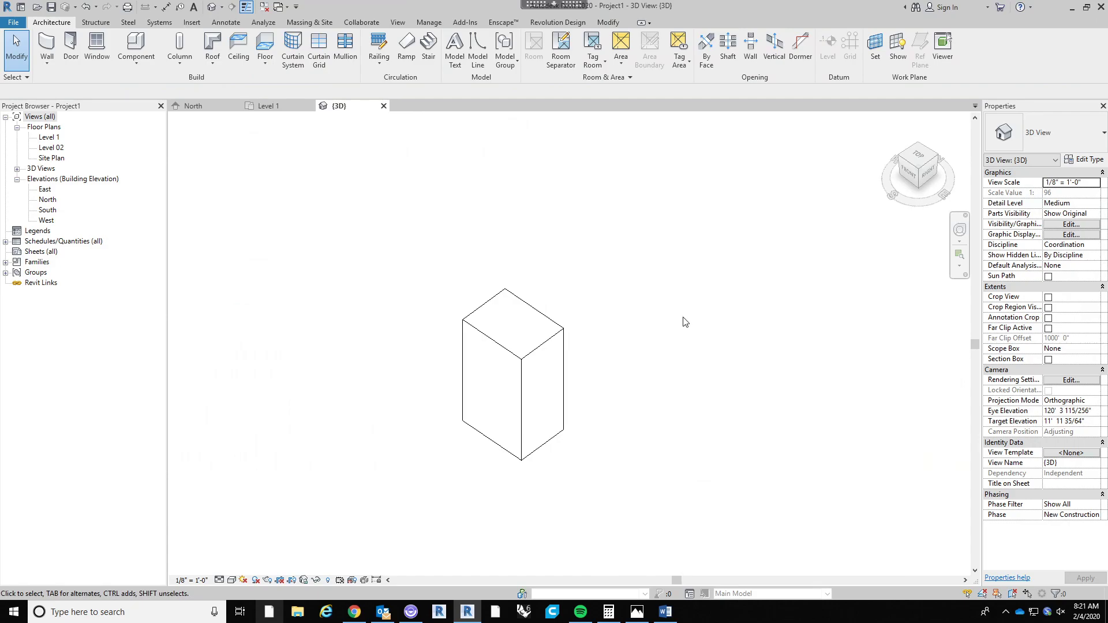
Delete the placed column and start a new in-place mass named Mass 1.
{"action": "left_click_drag", "start_coordinate": [733, 292], "coordinate": [465, 420]}
{"action": "key", "text": "Delete"}
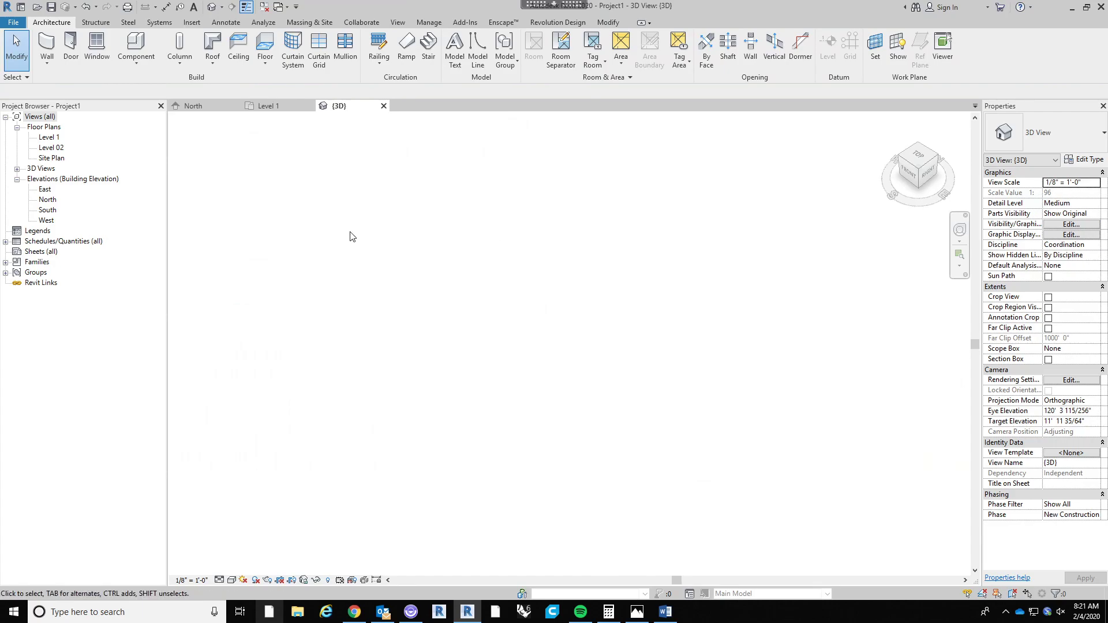
{"action": "left_click", "coordinate": [310, 22]}
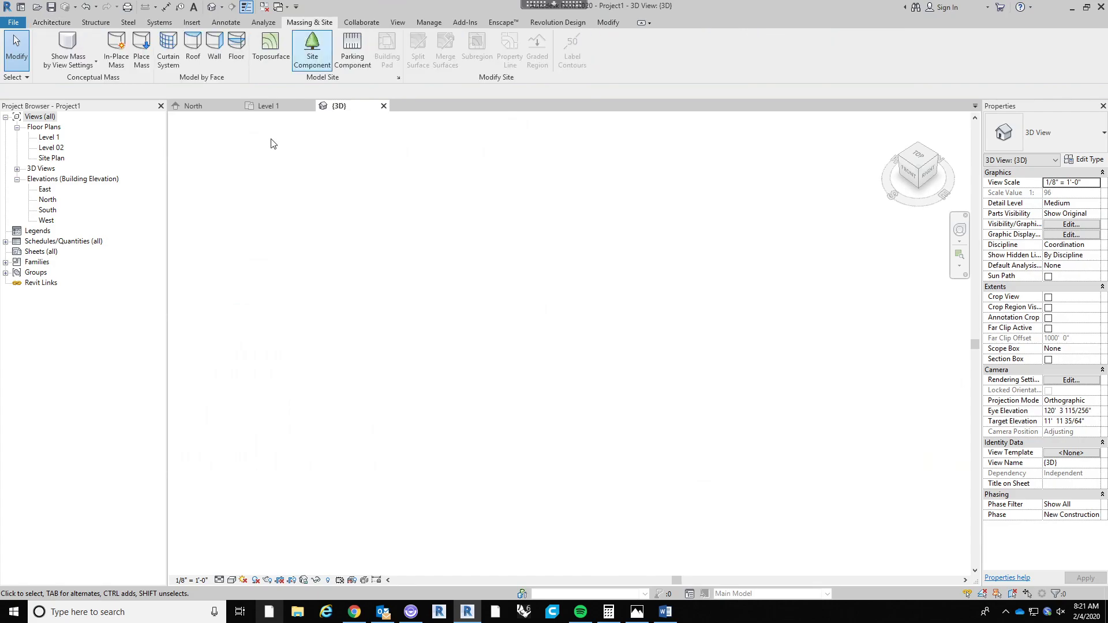
{"action": "left_click", "coordinate": [115, 62]}
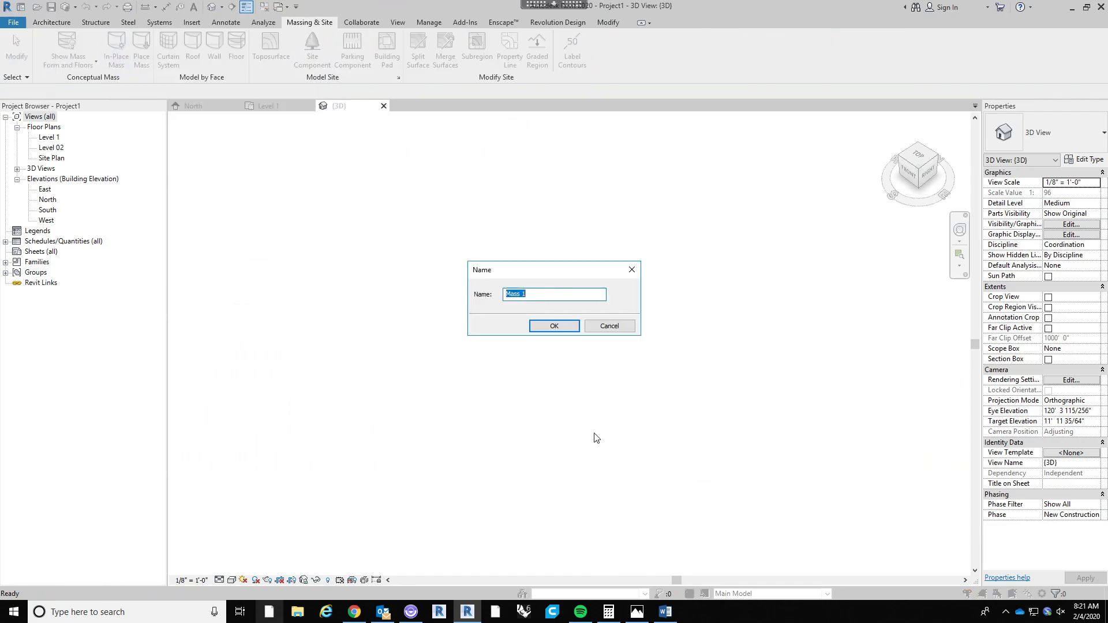
{"action": "left_click", "coordinate": [553, 326]}
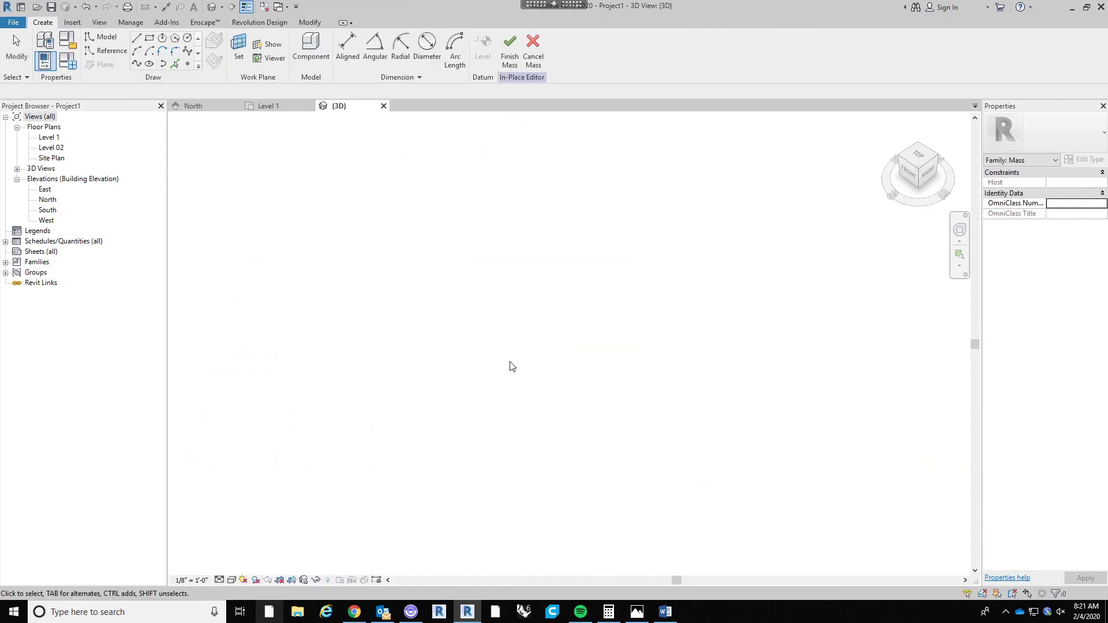
Draw a horizontal reference plane in the Level 1 floor plan and name it Front.
{"action": "double_click", "coordinate": [51, 137]}
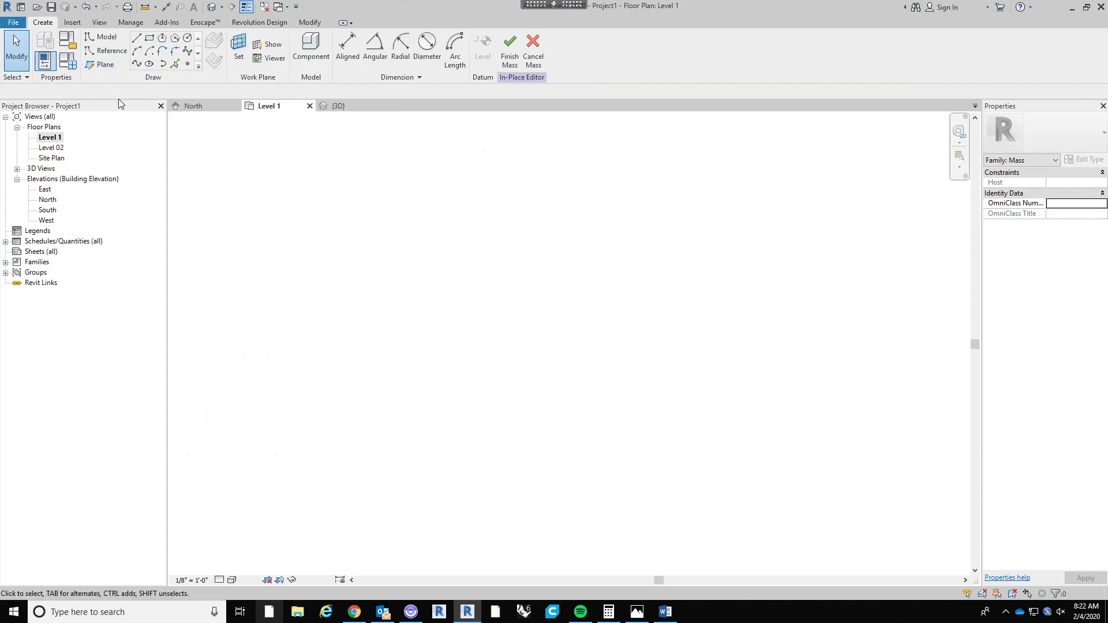
{"action": "left_click", "coordinate": [102, 65]}
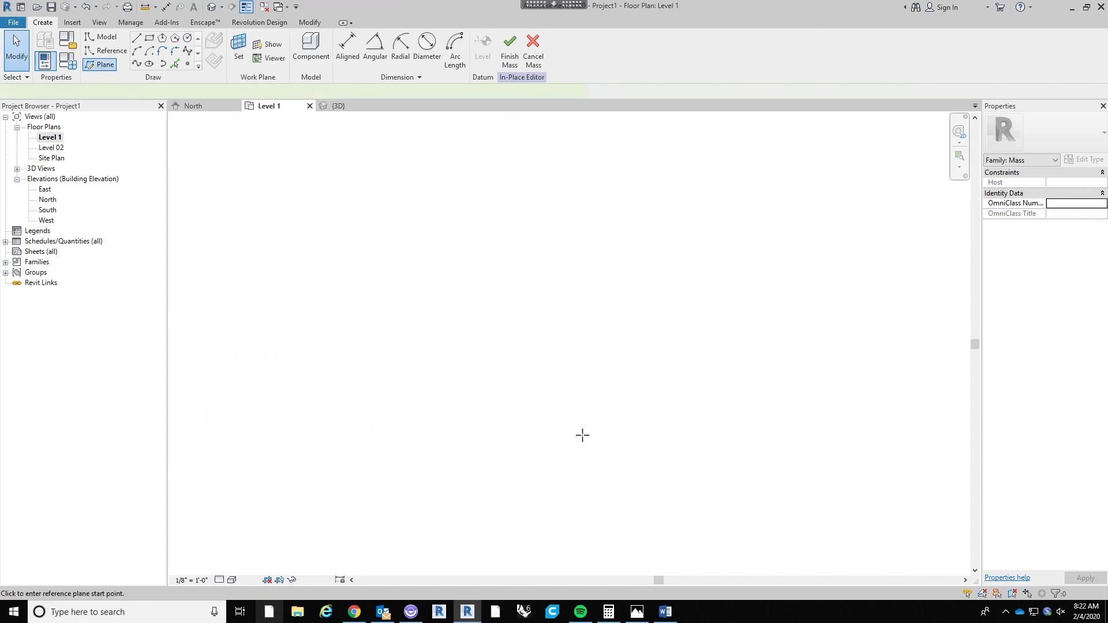
{"action": "left_click", "coordinate": [421, 414]}
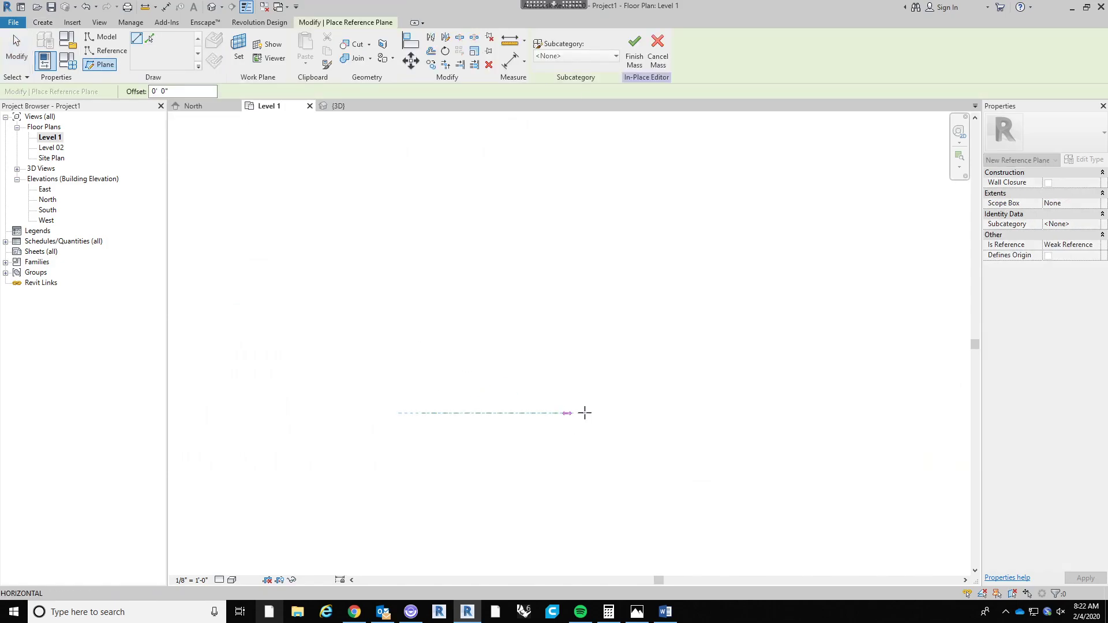
{"action": "left_click", "coordinate": [680, 413]}
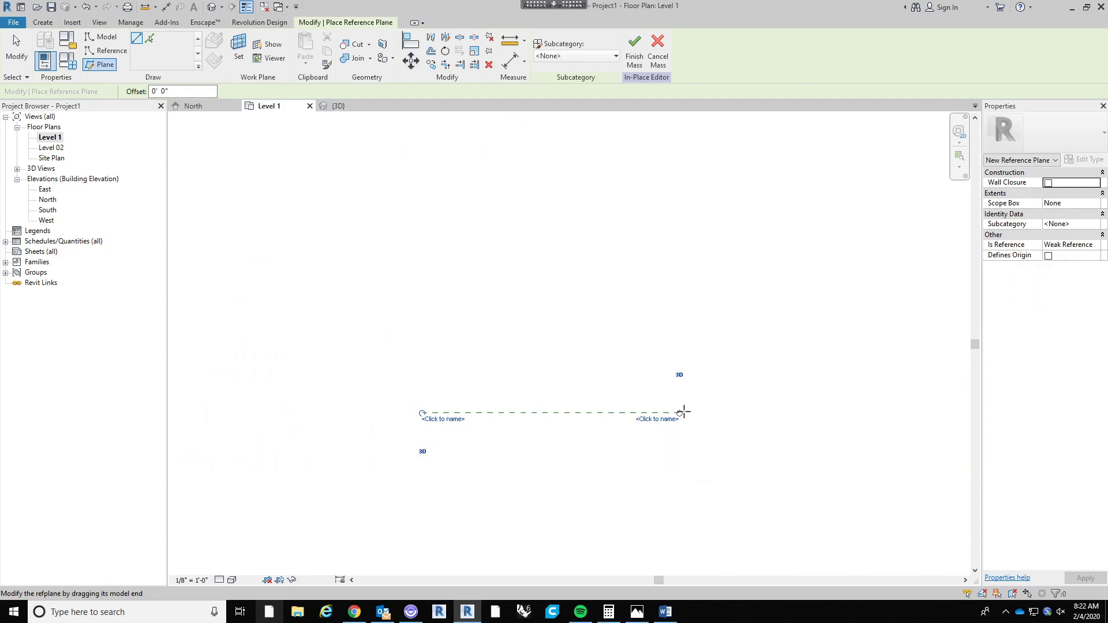
{"action": "key", "text": "Escape"}
{"action": "left_click", "coordinate": [664, 414]}
{"action": "left_click", "coordinate": [667, 420]}
{"action": "type", "text": "Front"}
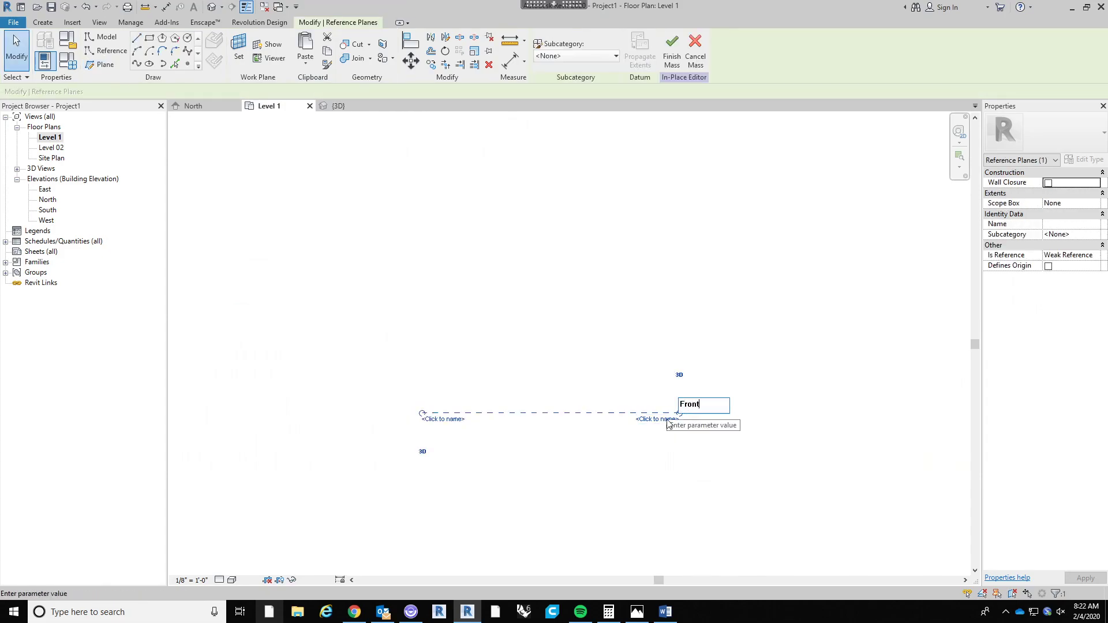
{"action": "key", "text": "Return"}
Copy the Front reference plane about 30'-6" straight up in the plan and name the copy Back.
{"action": "key", "text": "c"}
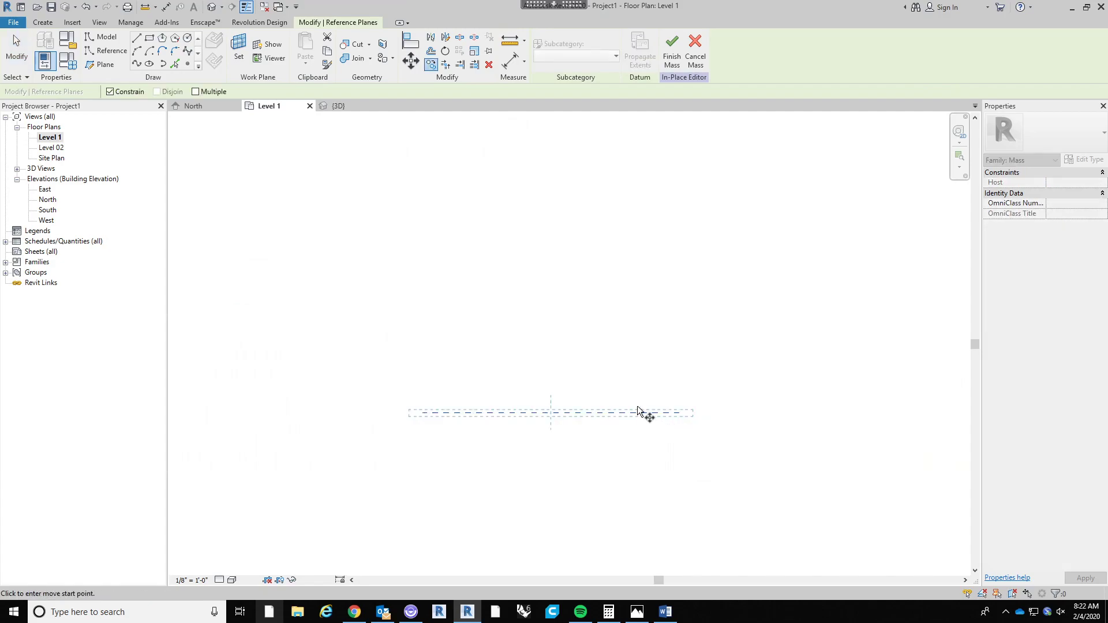
{"action": "left_click", "coordinate": [632, 414]}
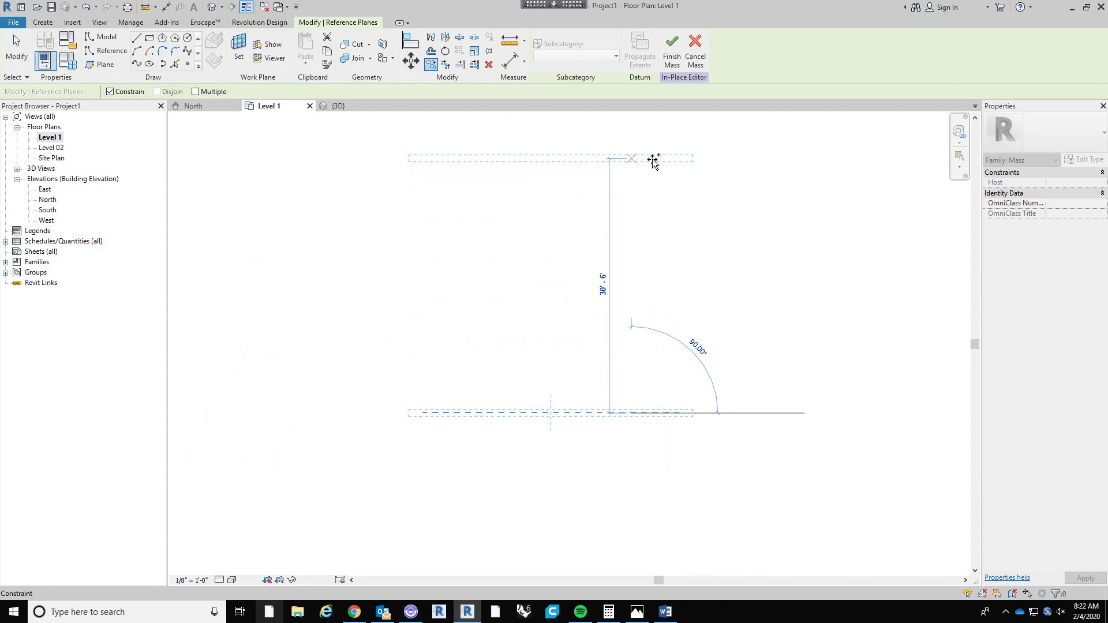
{"action": "left_click", "coordinate": [654, 158]}
{"action": "middle_click_drag", "start_coordinate": [726, 370], "coordinate": [744, 405]}
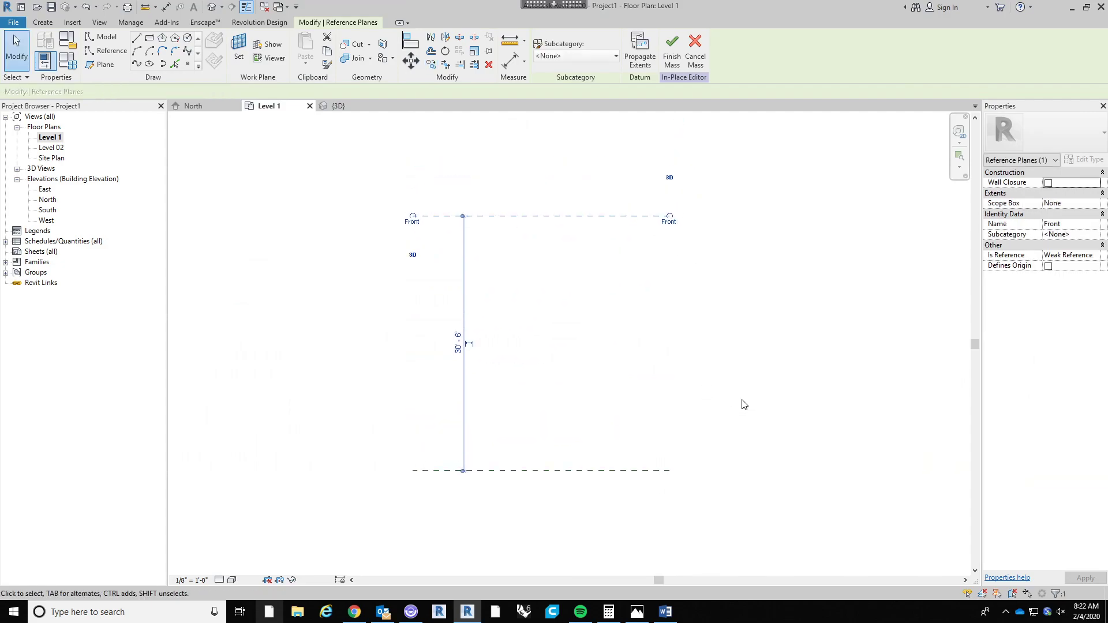
{"action": "left_click", "coordinate": [669, 222]}
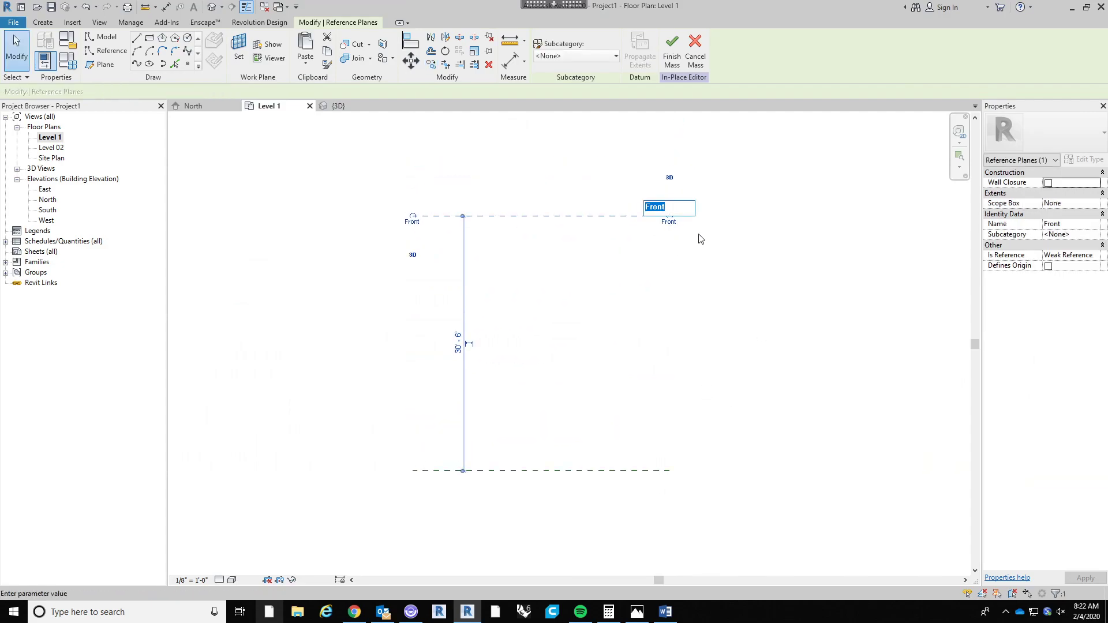
{"action": "type", "text": "Back"}
{"action": "left_click", "coordinate": [587, 369]}
{"action": "left_click", "coordinate": [590, 371]}
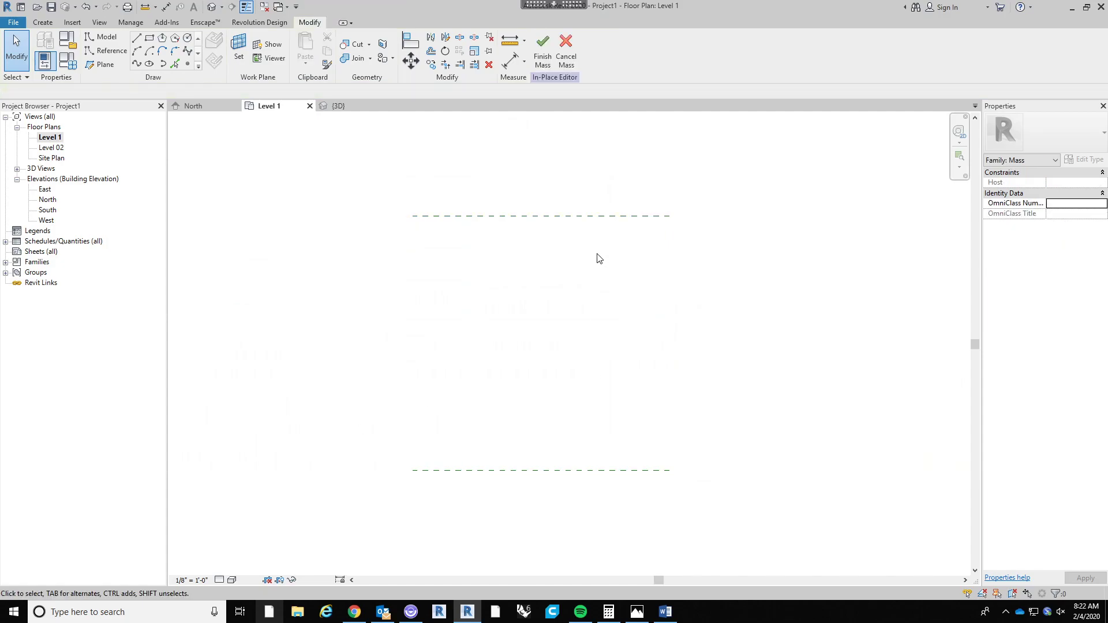
Check the two reference planes in the Level 1 plan by selecting each of them.
{"action": "left_click", "coordinate": [587, 218]}
{"action": "left_click", "coordinate": [588, 475]}
{"action": "left_click", "coordinate": [581, 472]}
{"action": "left_click", "coordinate": [604, 505]}
{"action": "scroll", "coordinate": [455, 255], "scroll_direction": "down", "scroll_amount": 3}
{"action": "middle_click_drag", "start_coordinate": [487, 254], "coordinate": [525, 256]}
Open the default 3D view and fit all the levels into it.
{"action": "left_click", "coordinate": [211, 6]}
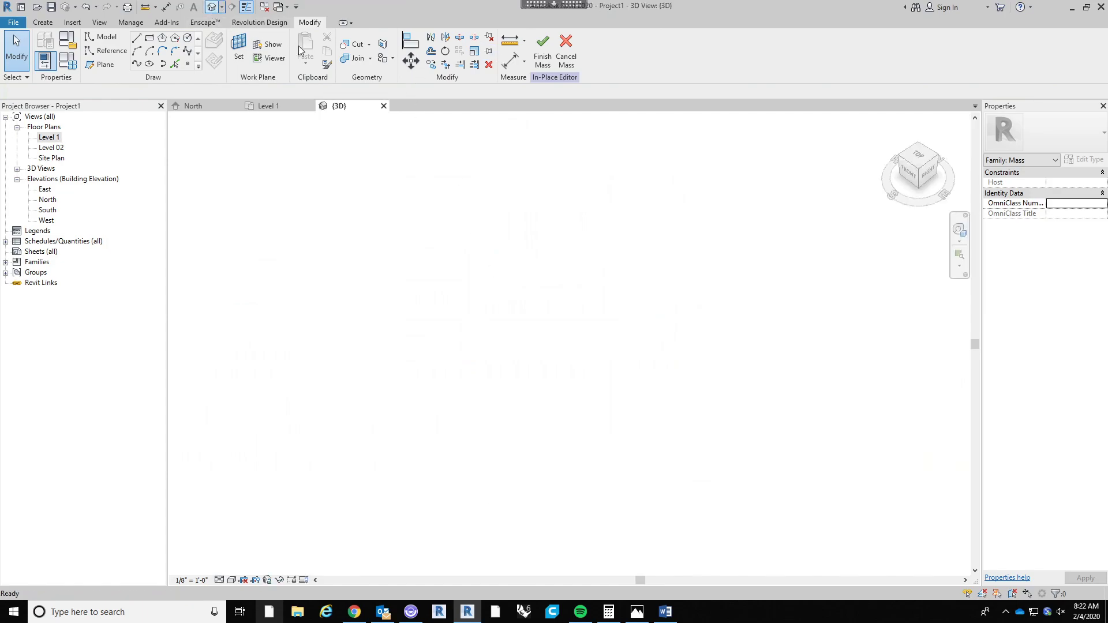
{"action": "right_click", "coordinate": [519, 269]}
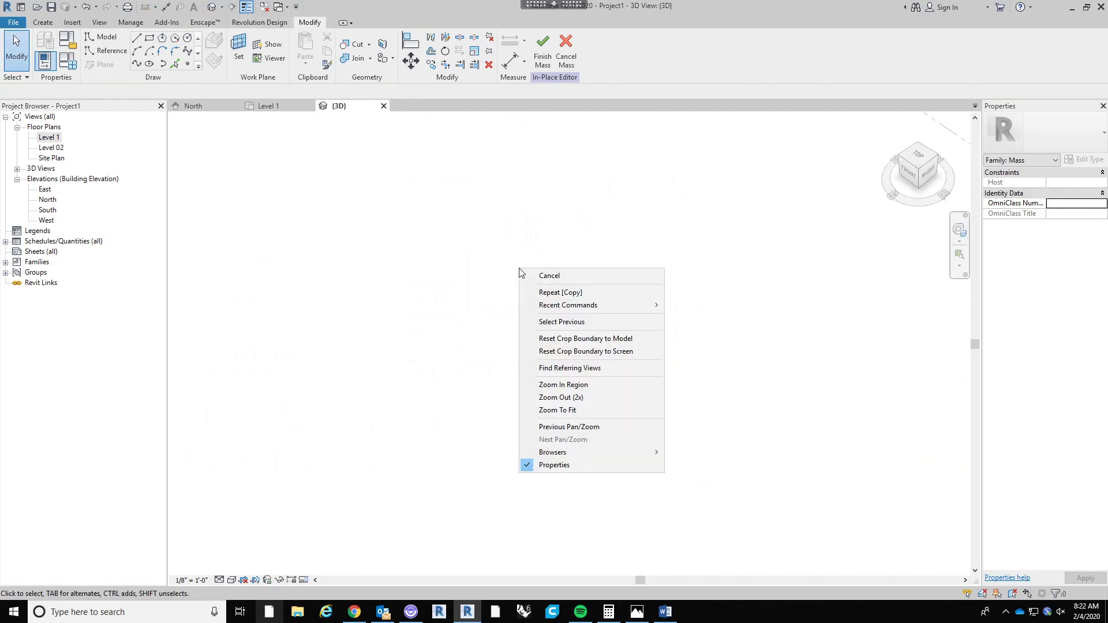
{"action": "left_click", "coordinate": [566, 414]}
{"action": "right_click", "coordinate": [555, 413]}
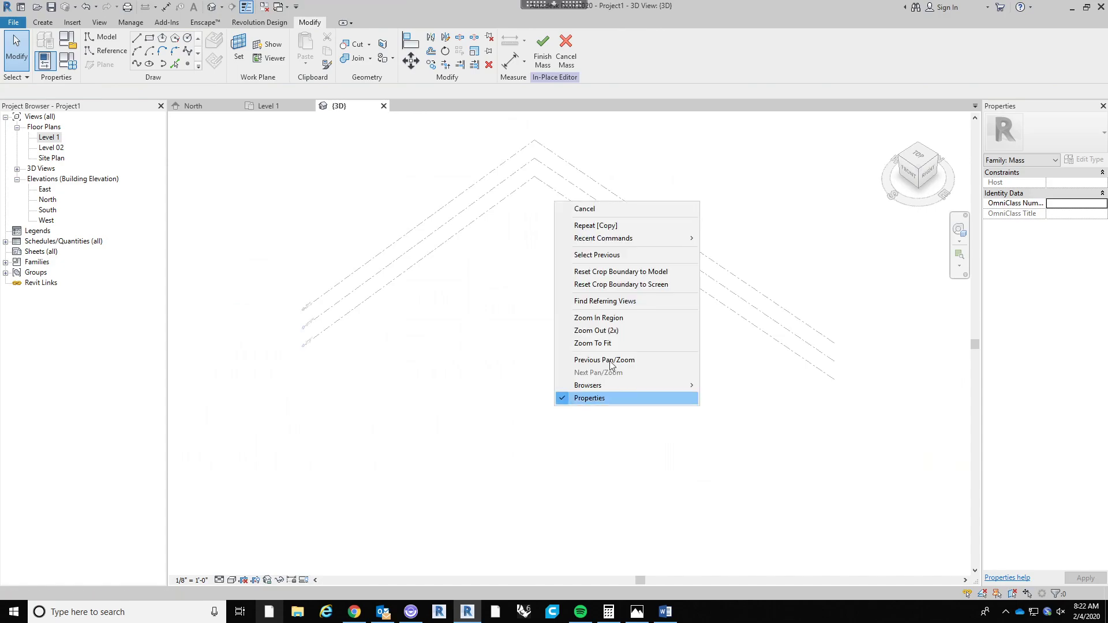
{"action": "left_click", "coordinate": [615, 343]}
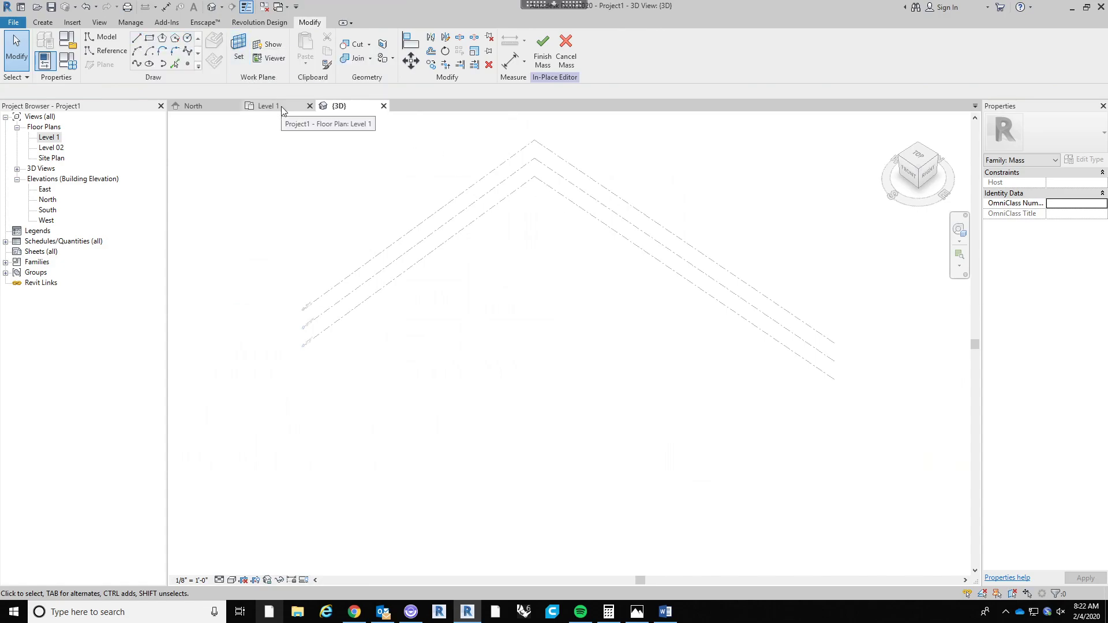
Set the Front reference plane as the work plane and turn the 3D view to the front.
{"action": "left_click", "coordinate": [242, 56]}
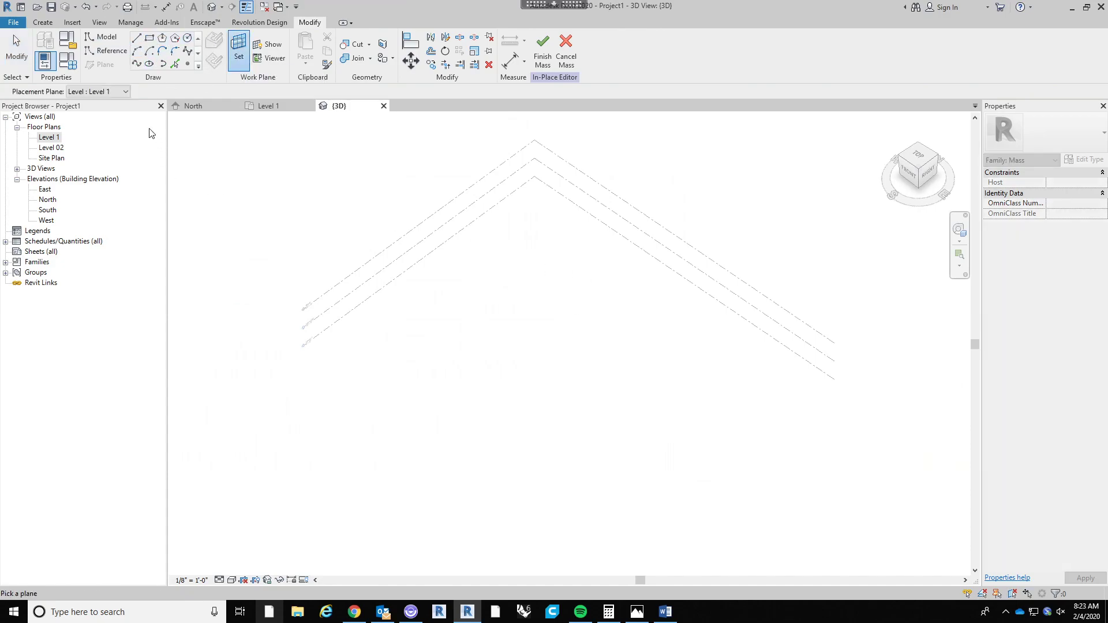
{"action": "left_click", "coordinate": [109, 95]}
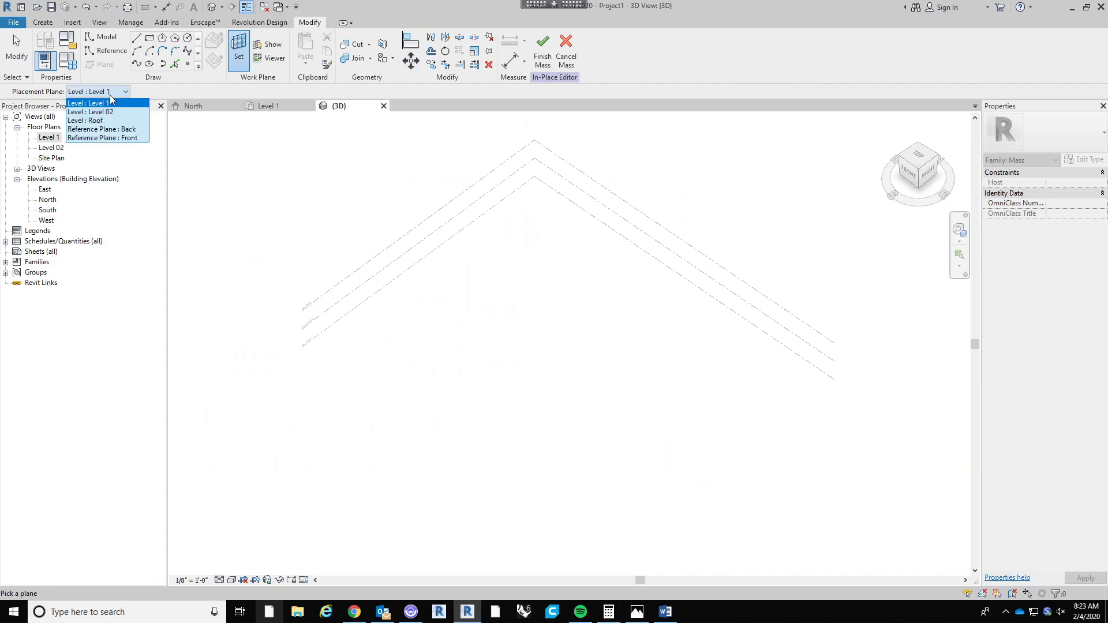
{"action": "left_click", "coordinate": [107, 139]}
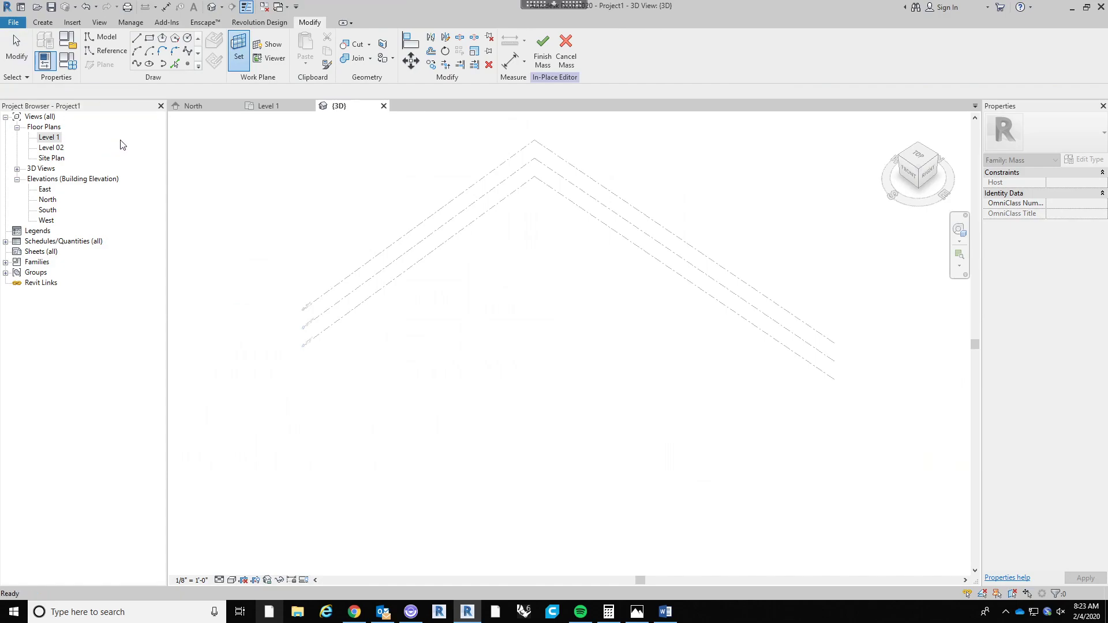
{"action": "left_click", "coordinate": [909, 179]}
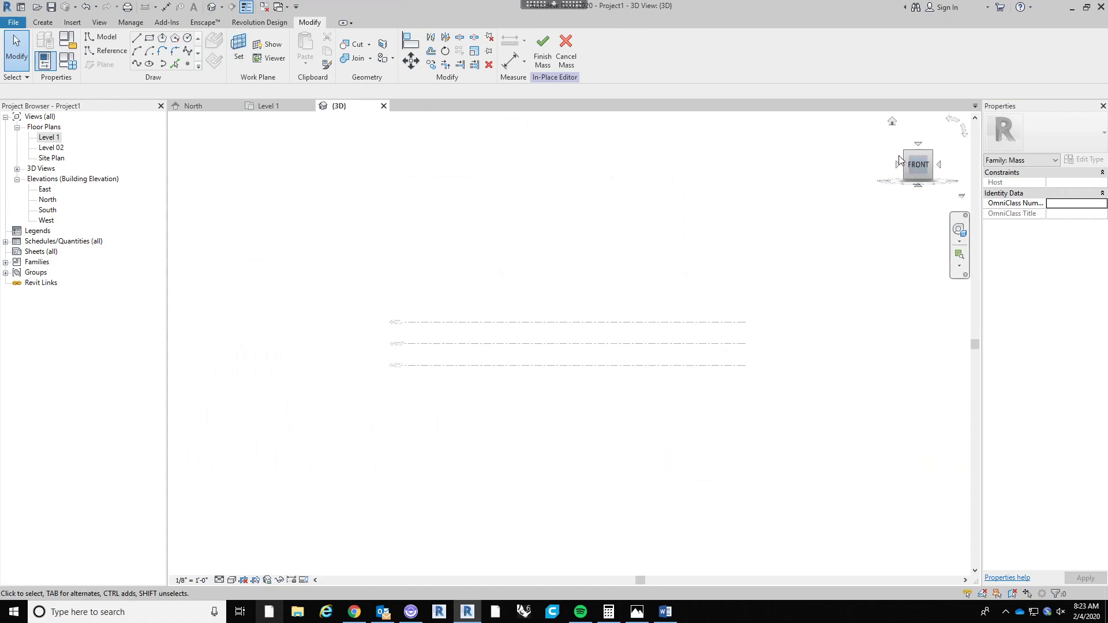
Draw a base line about 60'-6" long on Level 1 with a vertical side at each end reaching the Roof level.
{"action": "left_click", "coordinate": [136, 38]}
{"action": "scroll", "coordinate": [560, 364], "scroll_direction": "up", "scroll_amount": 3}
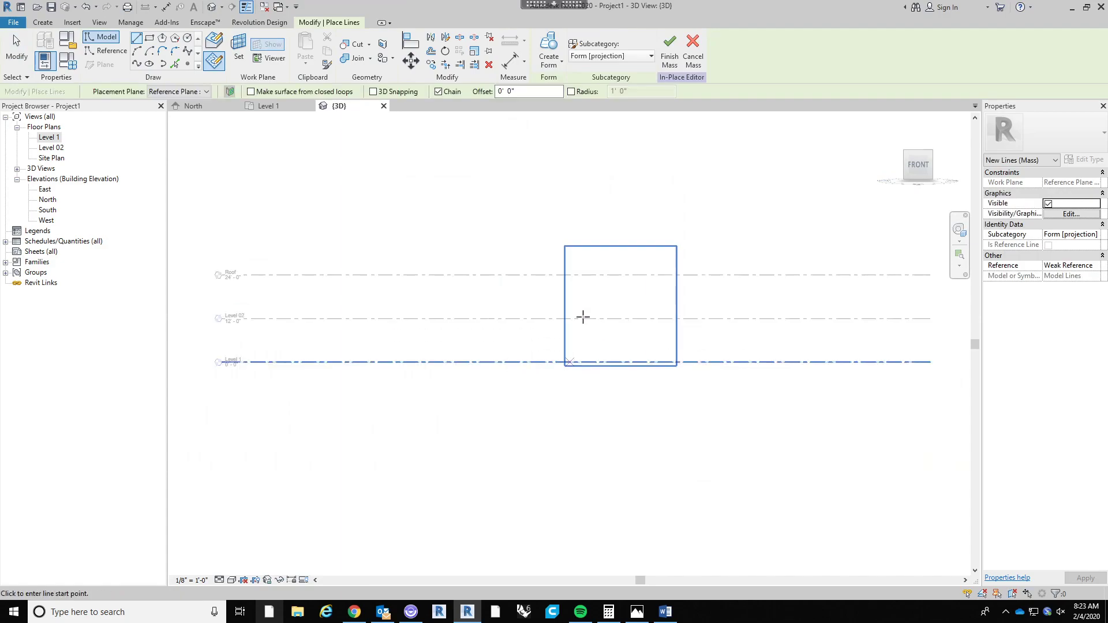
{"action": "left_click", "coordinate": [514, 362]}
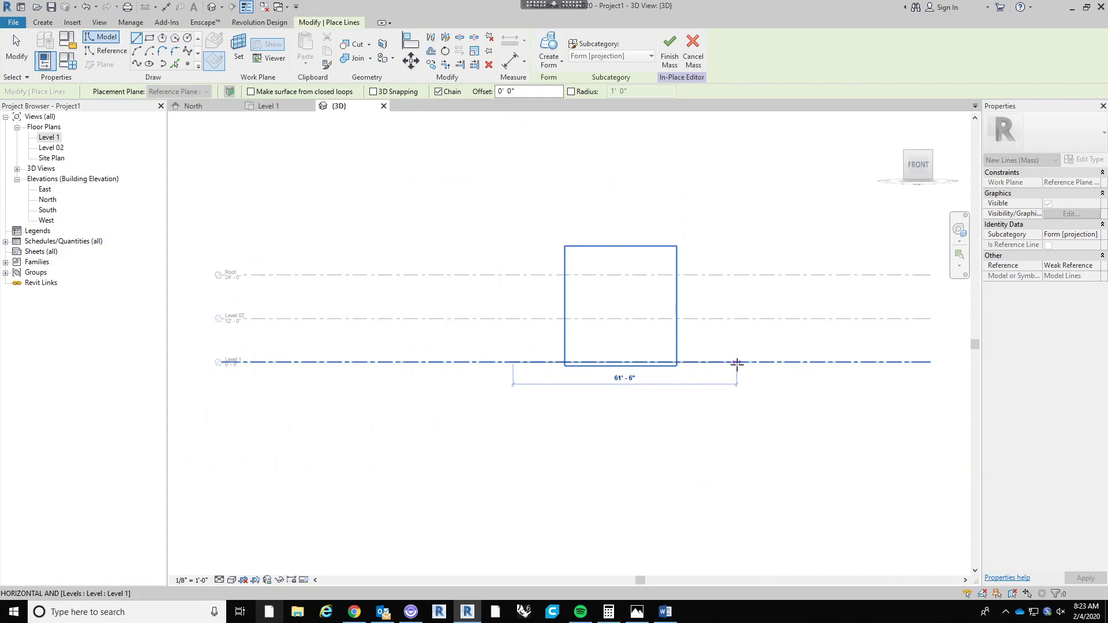
{"action": "left_click", "coordinate": [733, 363]}
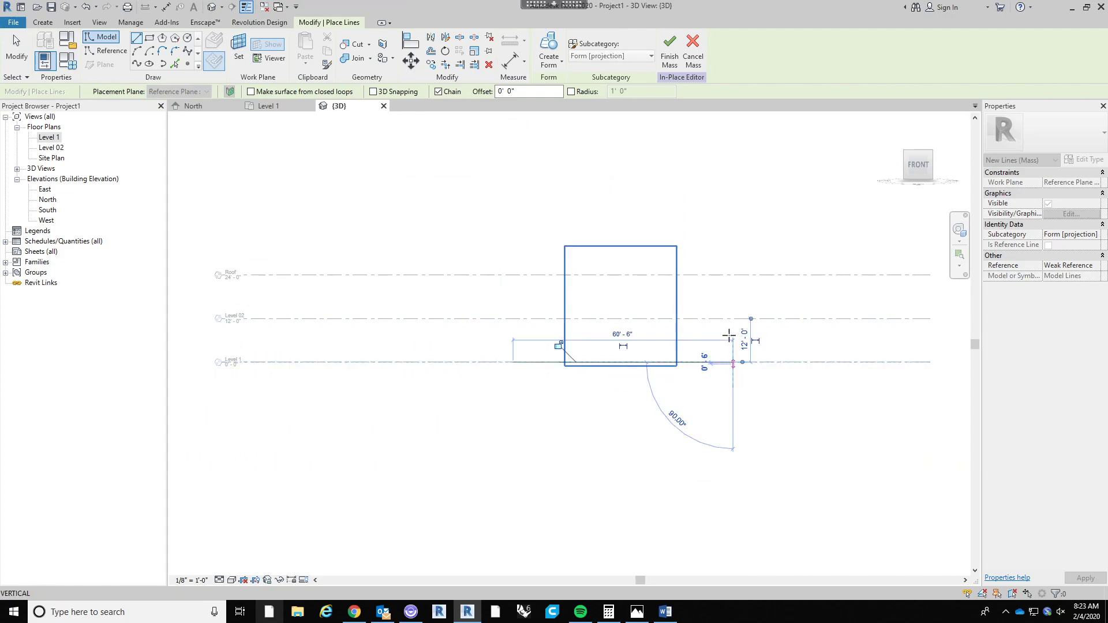
{"action": "left_click", "coordinate": [733, 276]}
{"action": "key", "text": "Escape"}
{"action": "left_click", "coordinate": [513, 363]}
{"action": "left_click", "coordinate": [513, 275]}
{"action": "key", "text": "Escape"}
{"action": "scroll", "coordinate": [558, 211], "scroll_direction": "up", "scroll_amount": 1}
{"action": "middle_click_drag", "start_coordinate": [555, 226], "coordinate": [457, 290]}
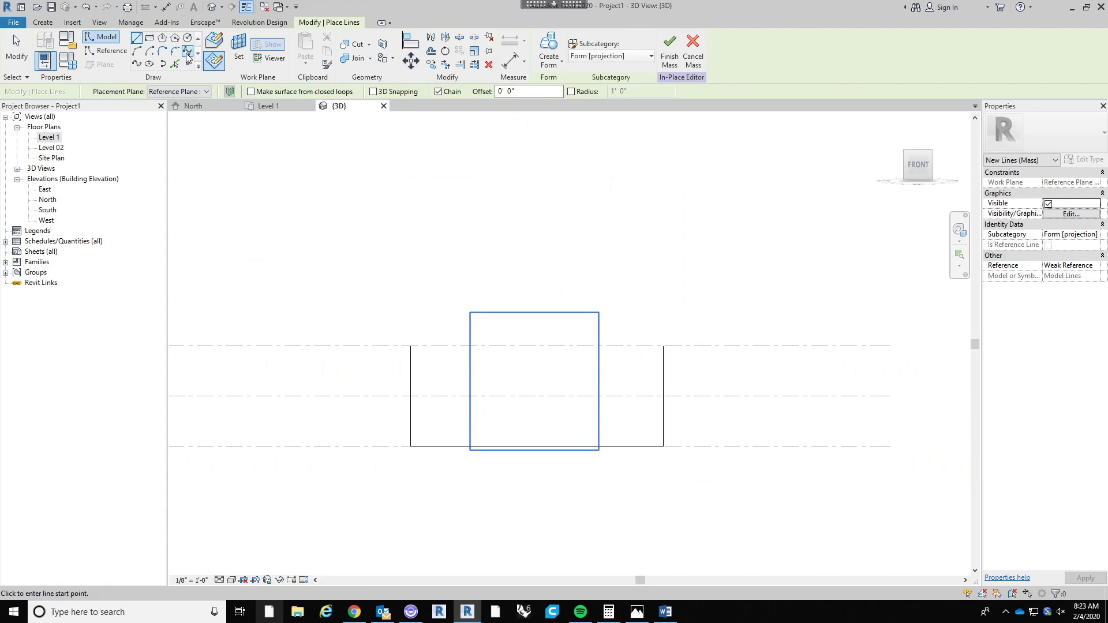
Close the top of the profile with a wavy spline between the upper ends of the two vertical sides.
{"action": "left_click", "coordinate": [188, 51]}
{"action": "left_click", "coordinate": [410, 347]}
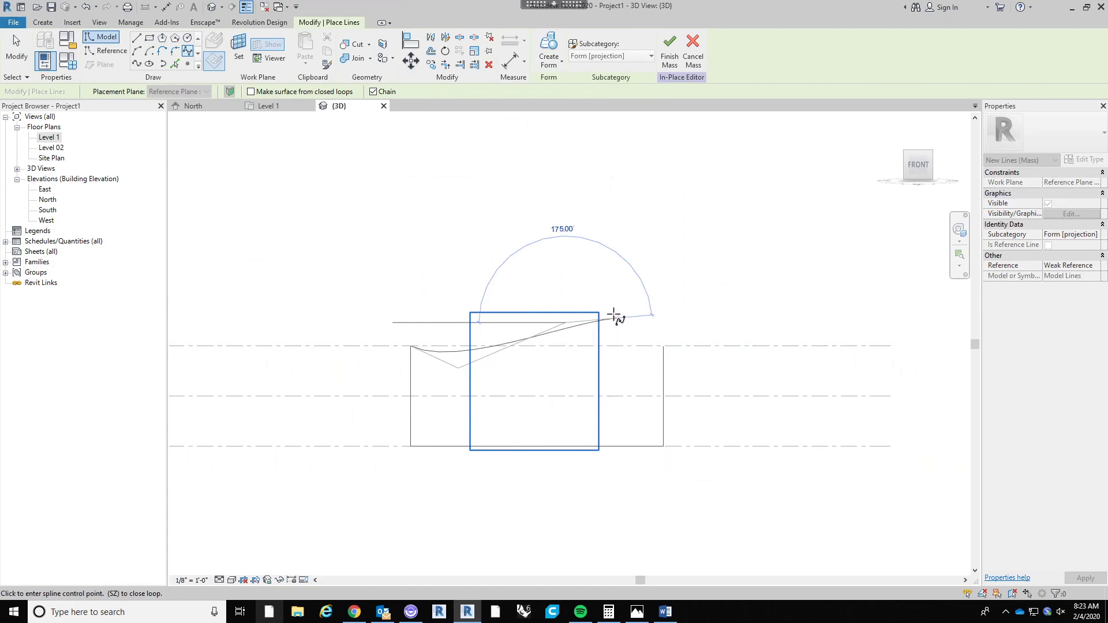
{"action": "left_click", "coordinate": [664, 347]}
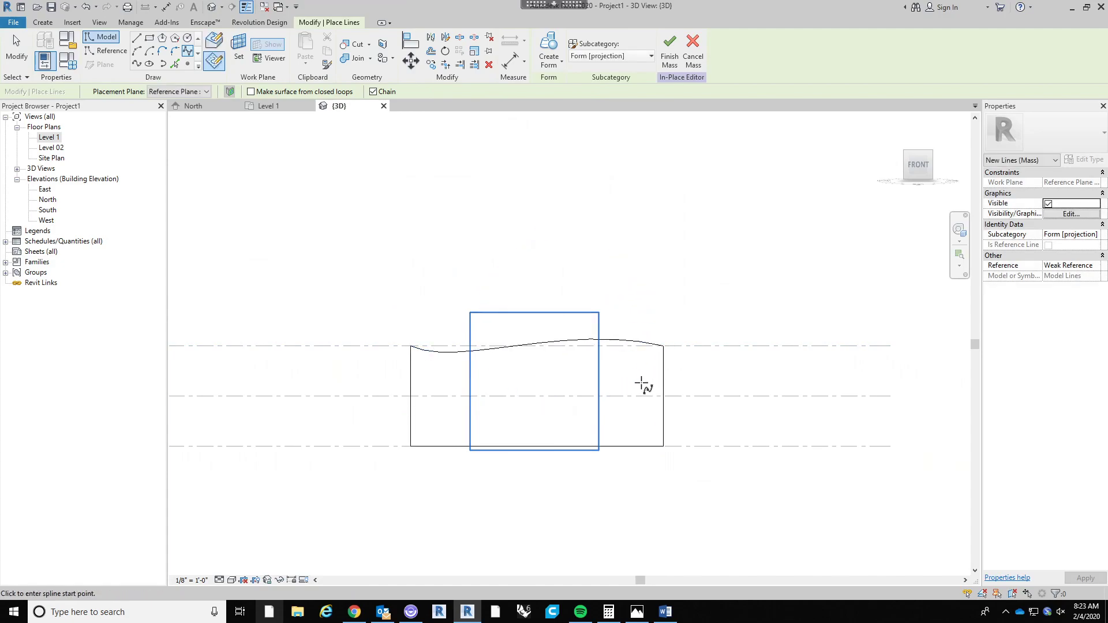
{"action": "key", "text": "Escape"}
{"action": "key", "text": "Escape"}
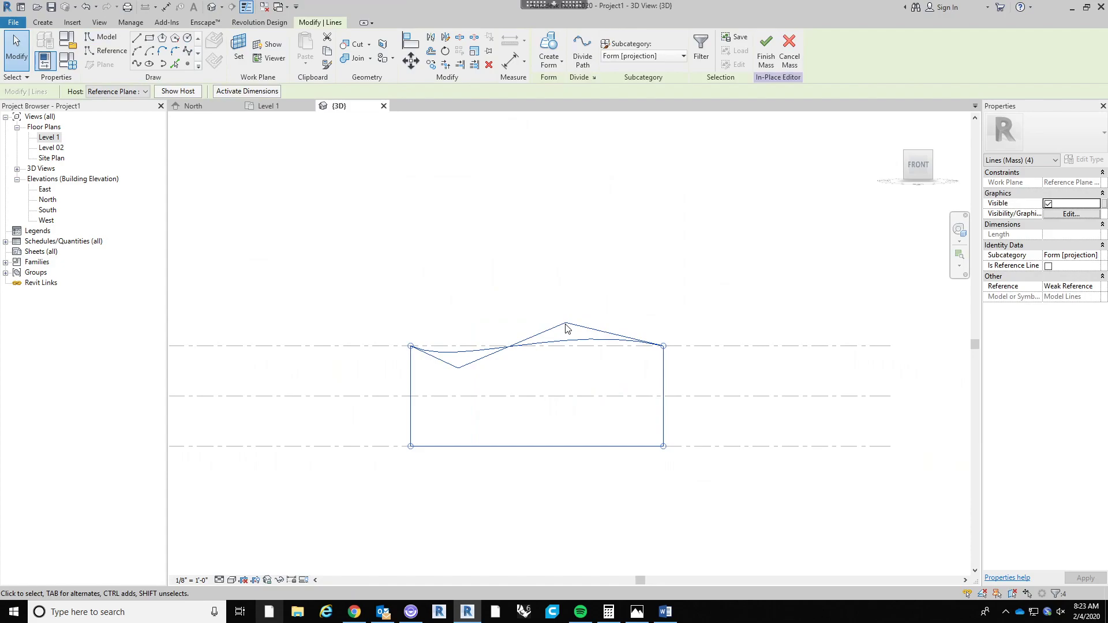
{"action": "key", "text": "Escape"}
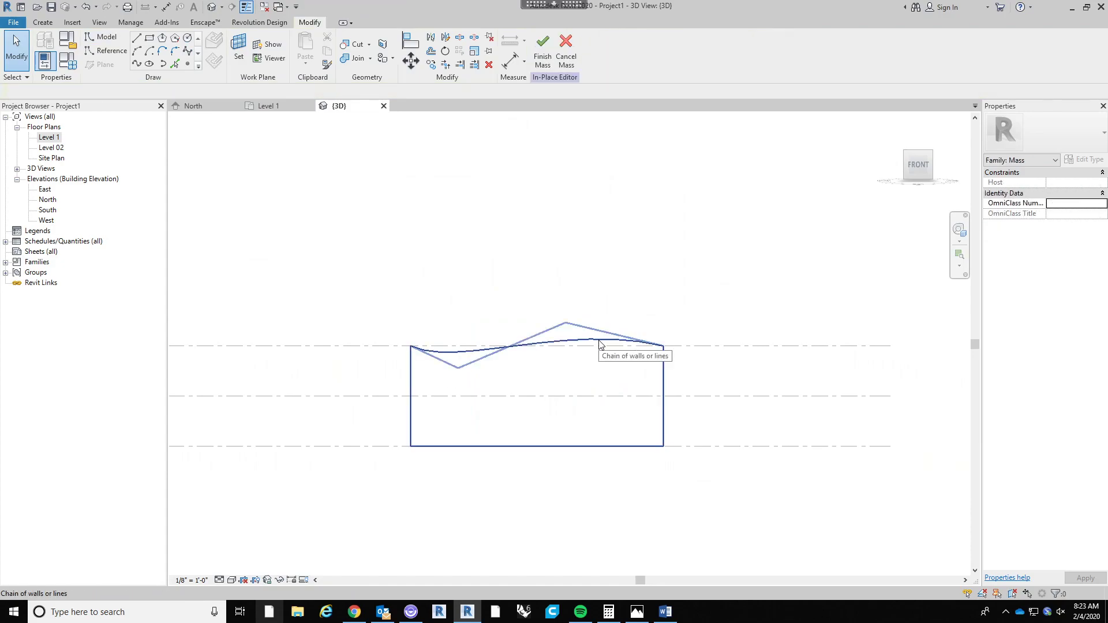
Exaggerate the spline's wave by raising its upper control point and lowering its lower one.
{"action": "left_click", "coordinate": [617, 344]}
{"action": "left_click_drag", "start_coordinate": [565, 324], "coordinate": [573, 276]}
{"action": "left_click_drag", "start_coordinate": [459, 368], "coordinate": [465, 392]}
{"action": "left_click", "coordinate": [698, 296]}
Select the profile as one connected chain and examine it from an angled 3D viewpoint.
{"action": "key", "text": "Tab"}
{"action": "left_click", "coordinate": [662, 377]}
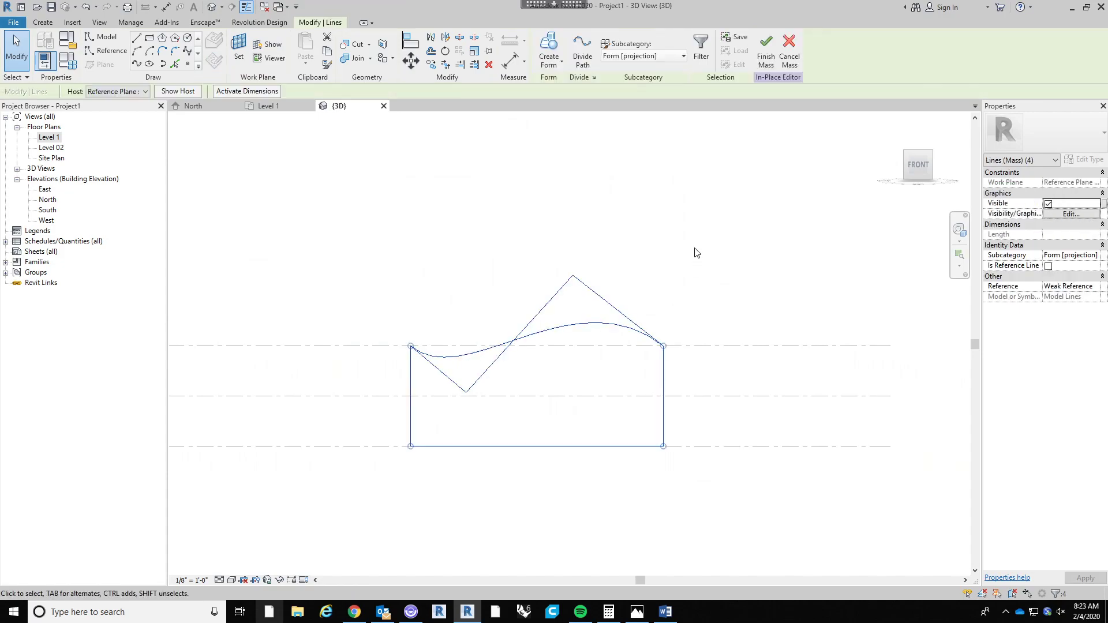
{"action": "middle_click_drag", "start_coordinate": [733, 258], "coordinate": [557, 296], "text": "shift"}
{"action": "left_click", "coordinate": [568, 251]}
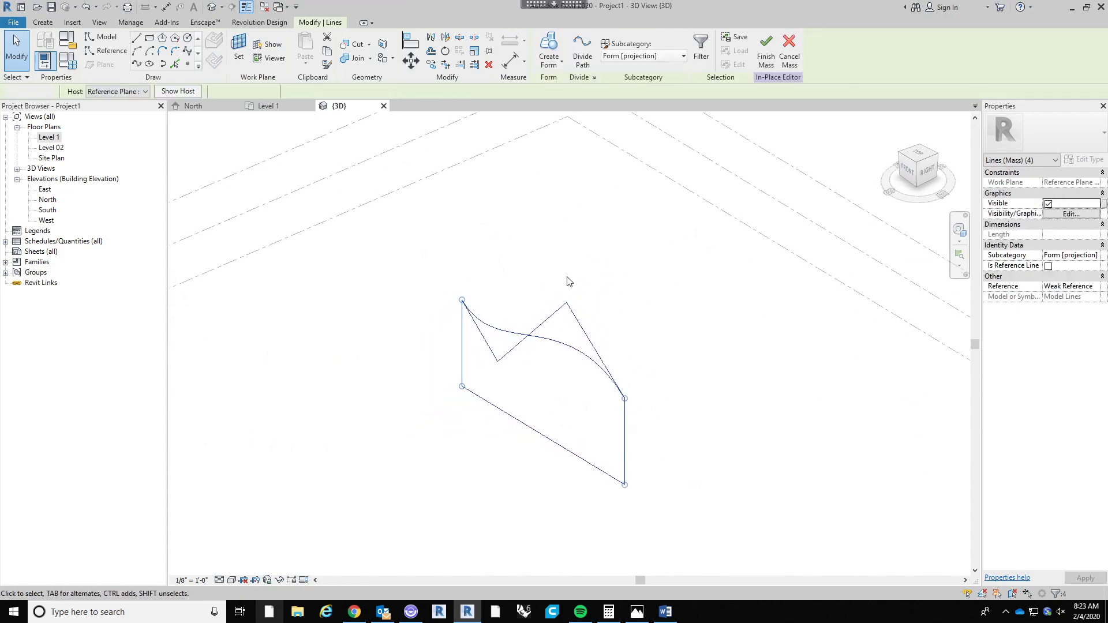
{"action": "scroll", "coordinate": [551, 315], "scroll_direction": "down", "scroll_amount": 2}
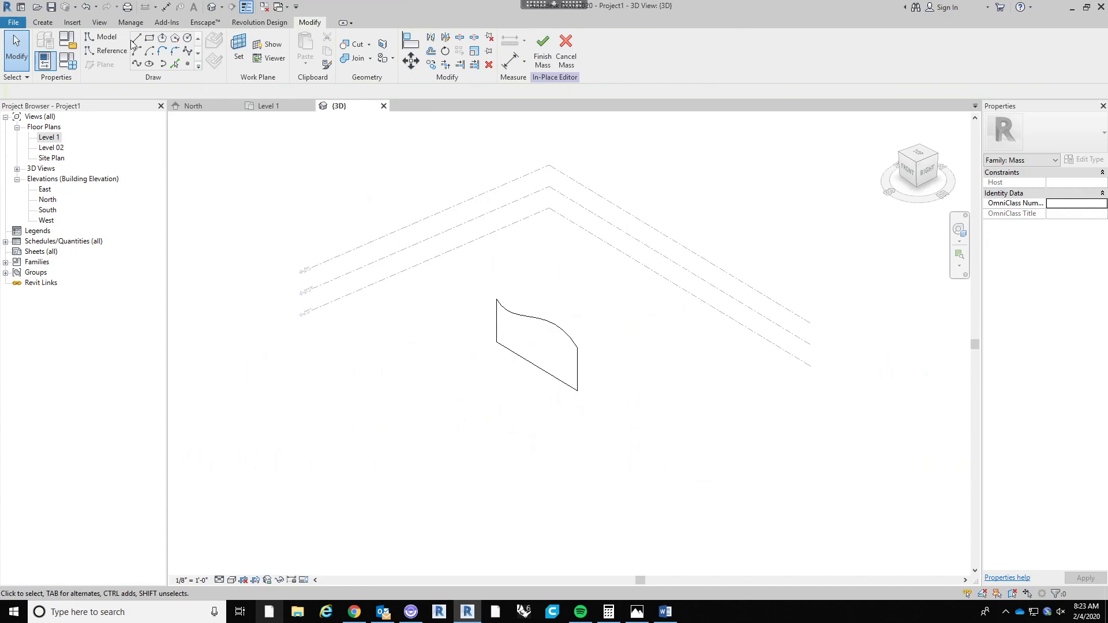
Choose a named reference plane as the placement plane and return the 3D view to the front.
{"action": "left_click", "coordinate": [239, 55]}
{"action": "left_click", "coordinate": [119, 91]}
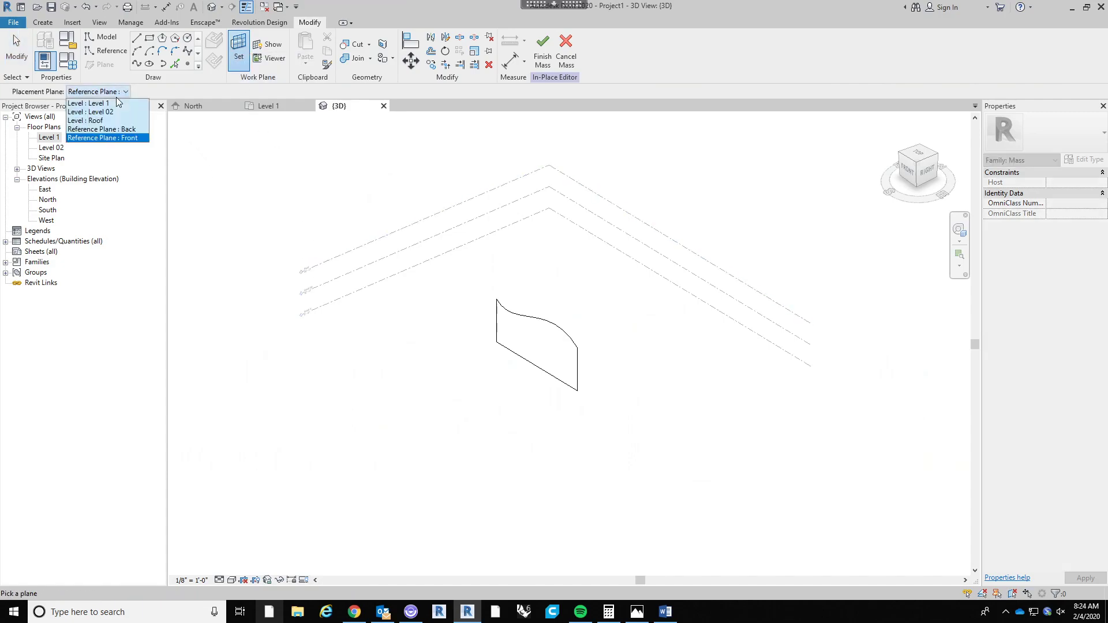
{"action": "left_click", "coordinate": [114, 138]}
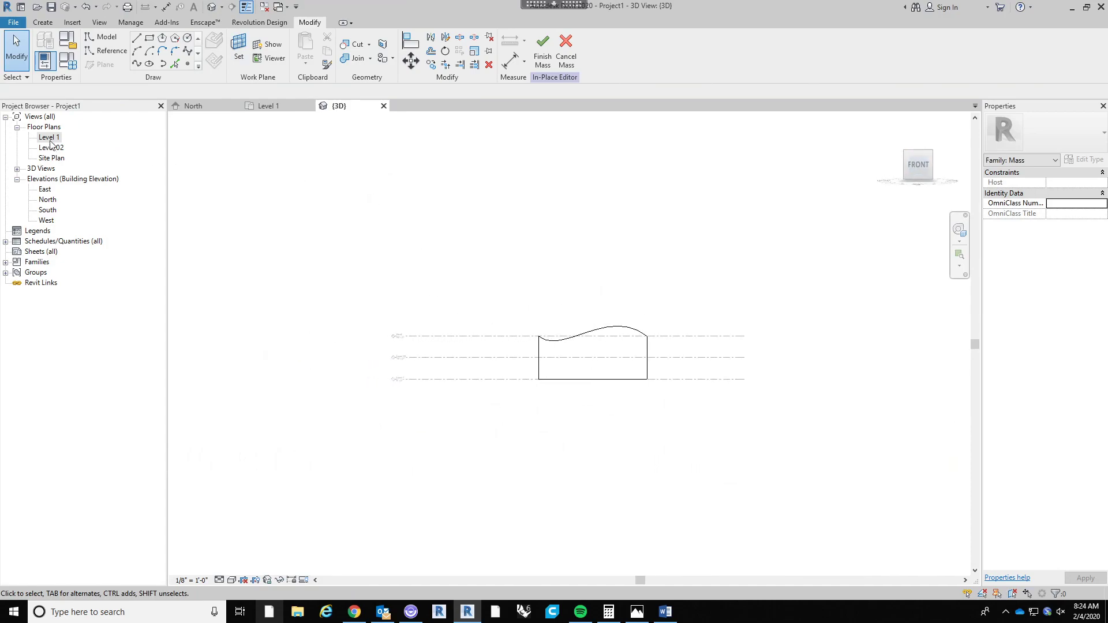
Draw the second profile's two vertical sides and base as connected lines matching the outline of the first profile.
{"action": "left_click", "coordinate": [138, 38]}
{"action": "scroll", "coordinate": [603, 386], "scroll_direction": "up", "scroll_amount": 4}
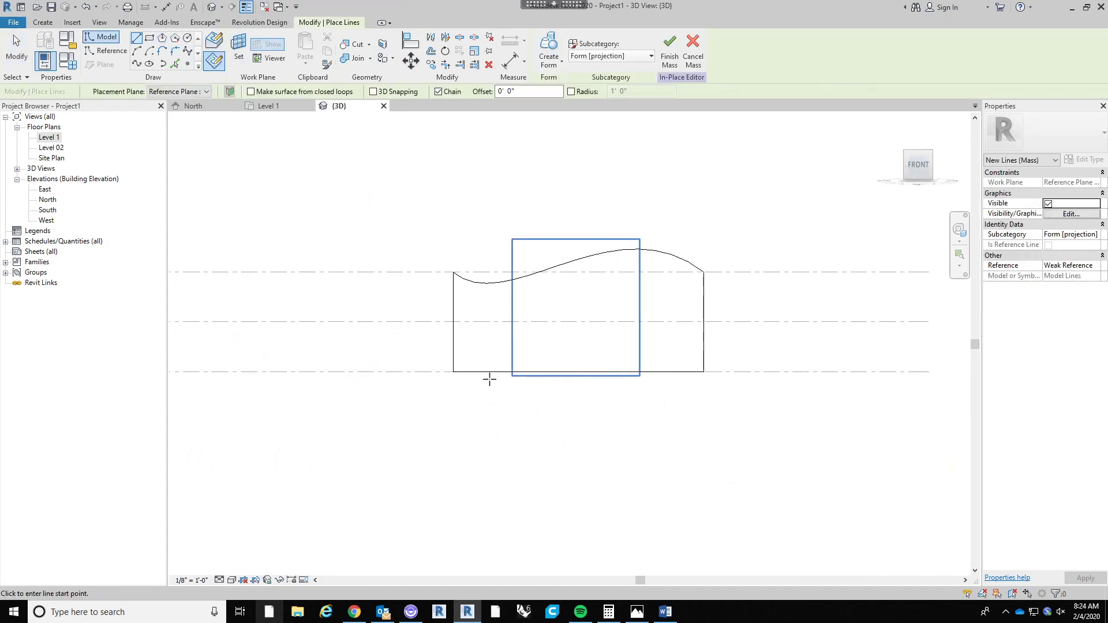
{"action": "left_click", "coordinate": [452, 271]}
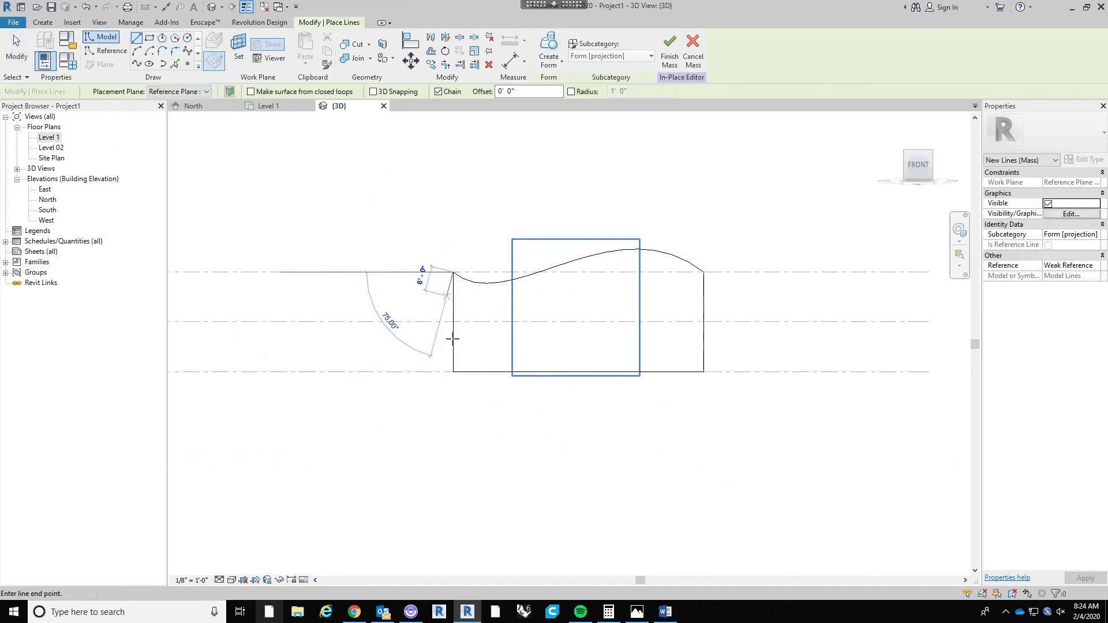
{"action": "left_click", "coordinate": [454, 372]}
{"action": "left_click", "coordinate": [705, 372]}
{"action": "left_click", "coordinate": [705, 271]}
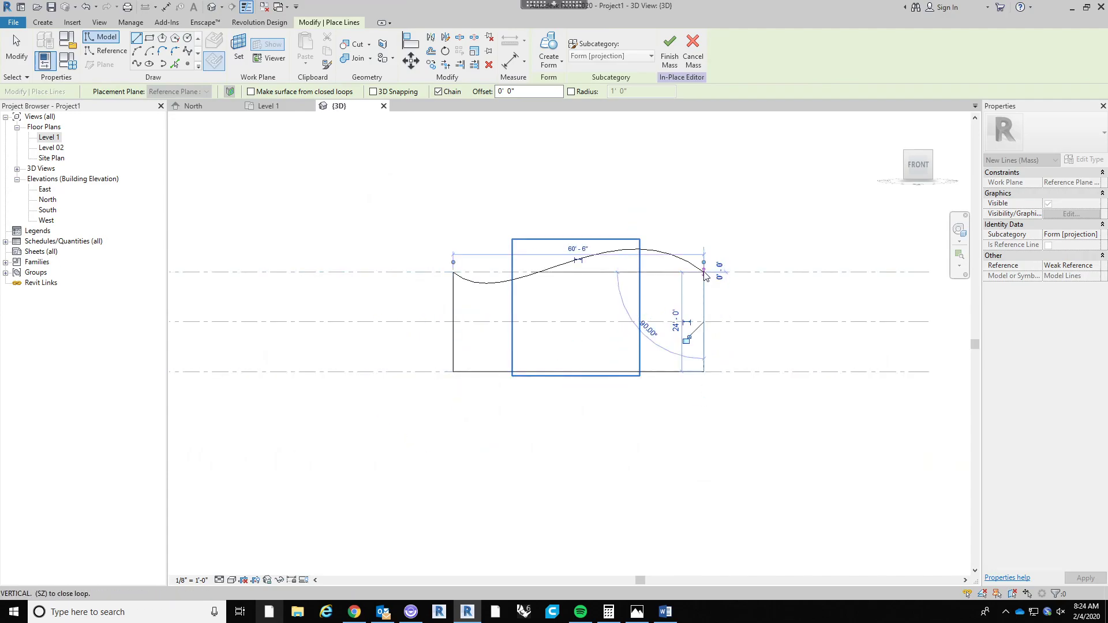
{"action": "key", "text": "Escape"}
Close the second profile's top with a spline that rises on one side and dips on the other, mirroring the first wave.
{"action": "left_click", "coordinate": [189, 51]}
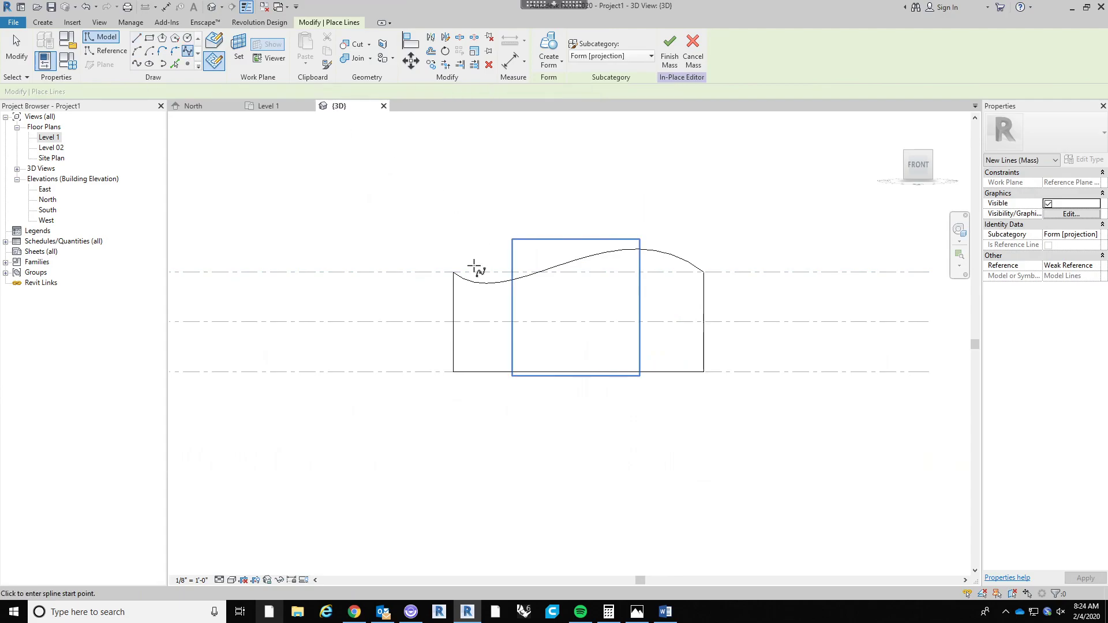
{"action": "left_click", "coordinate": [454, 271]}
{"action": "left_click", "coordinate": [514, 207]}
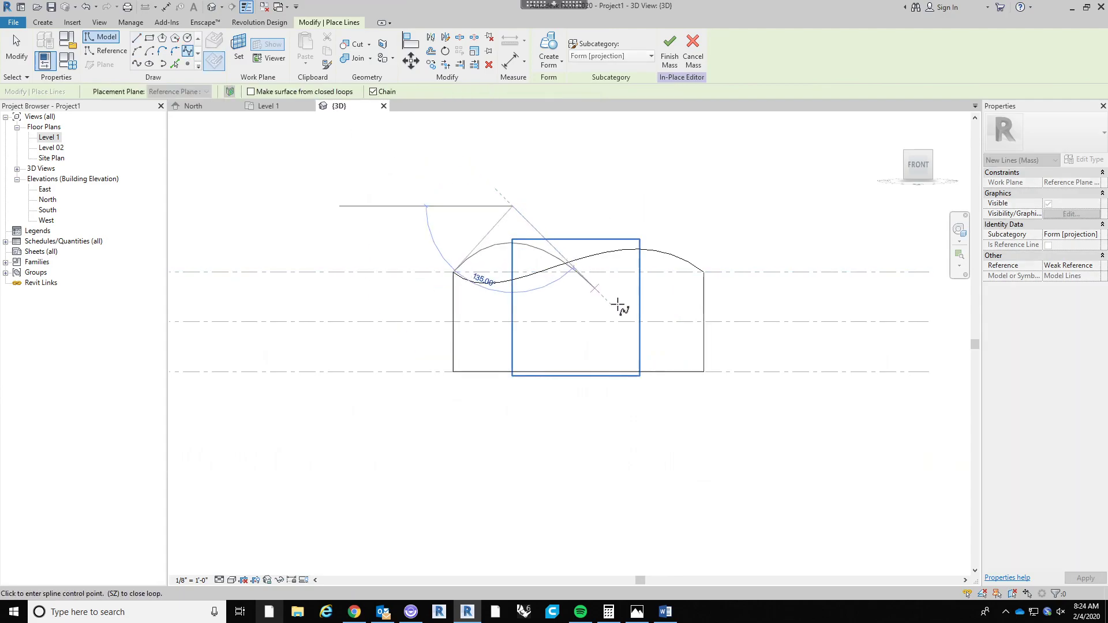
{"action": "left_click", "coordinate": [613, 308]}
{"action": "left_click", "coordinate": [705, 272]}
{"action": "key", "text": "Escape"}
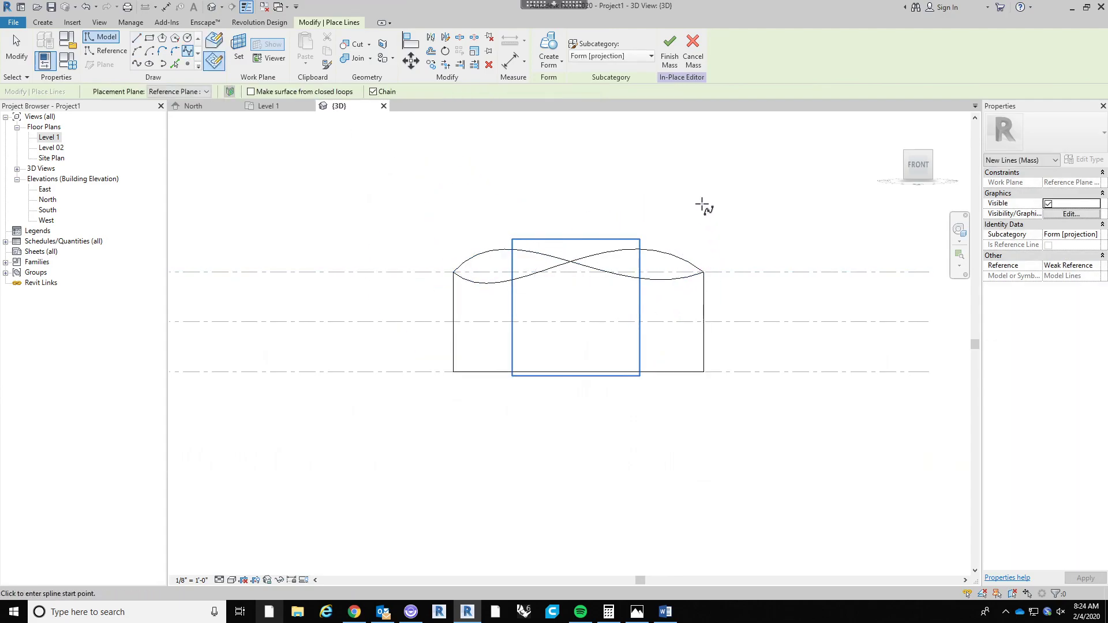
Shift the new spline's lower control point toward its high end and compare both profiles from an angled 3D viewpoint.
{"action": "scroll", "coordinate": [700, 195], "scroll_direction": "down", "scroll_amount": 2}
{"action": "key", "text": "Escape"}
{"action": "scroll", "coordinate": [684, 264], "scroll_direction": "up", "scroll_amount": 3}
{"action": "key", "text": "Tab"}
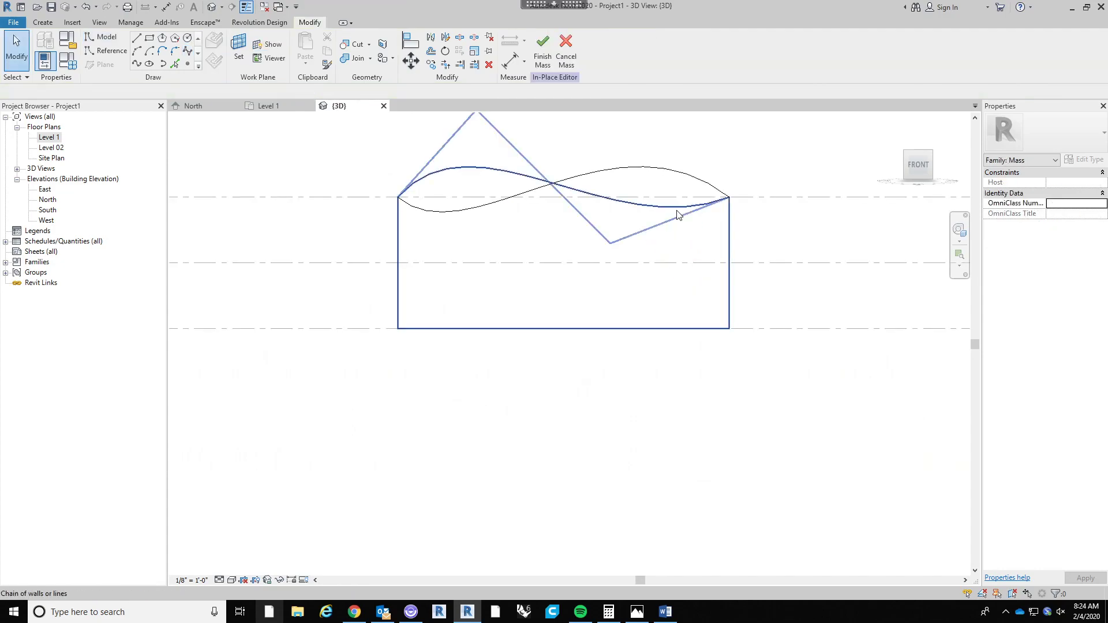
{"action": "left_click_drag", "start_coordinate": [679, 209], "coordinate": [507, 301]}
{"action": "scroll", "coordinate": [664, 161], "scroll_direction": "down", "scroll_amount": 4}
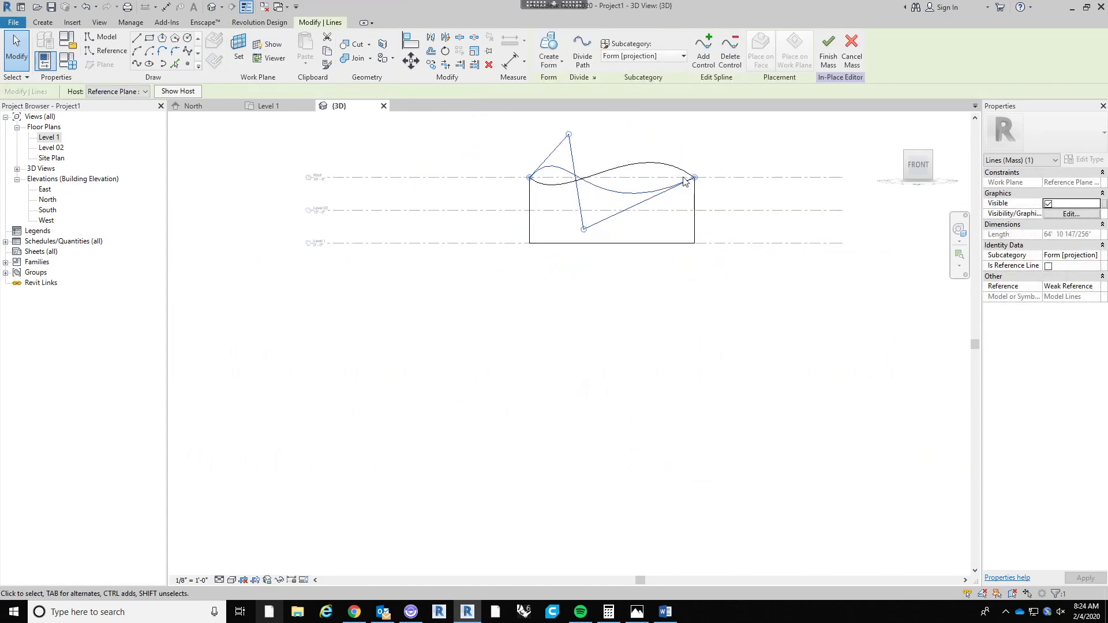
{"action": "left_click", "coordinate": [714, 266]}
{"action": "middle_click_drag", "start_coordinate": [713, 266], "coordinate": [648, 416], "text": "shift"}
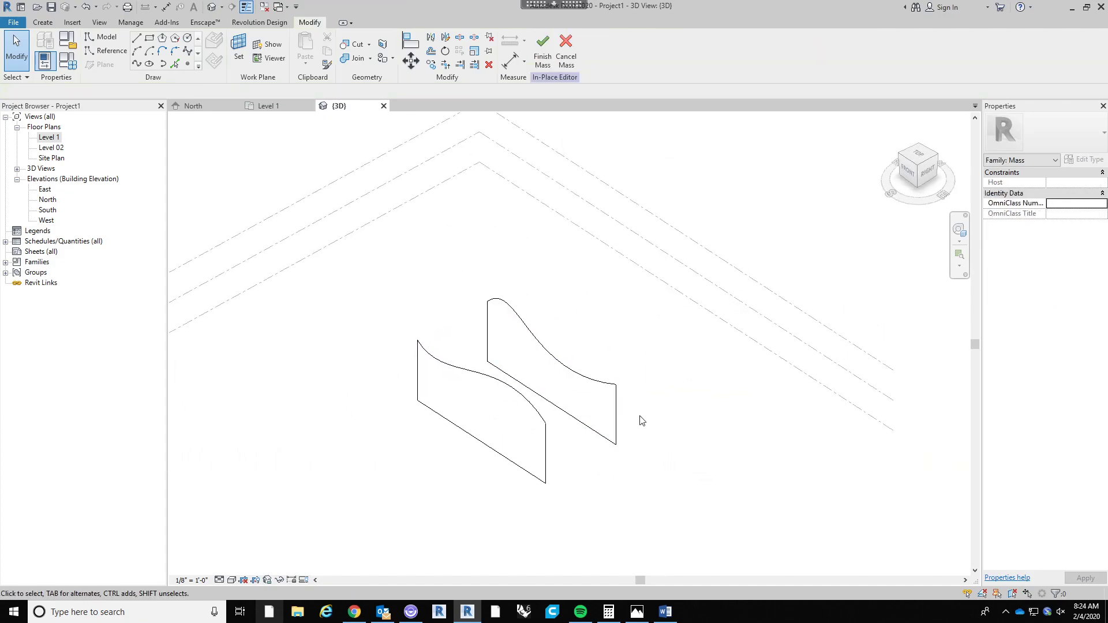
{"action": "middle_click_drag", "start_coordinate": [636, 405], "coordinate": [558, 384]}
{"action": "scroll", "coordinate": [557, 383], "scroll_direction": "down", "scroll_amount": 2}
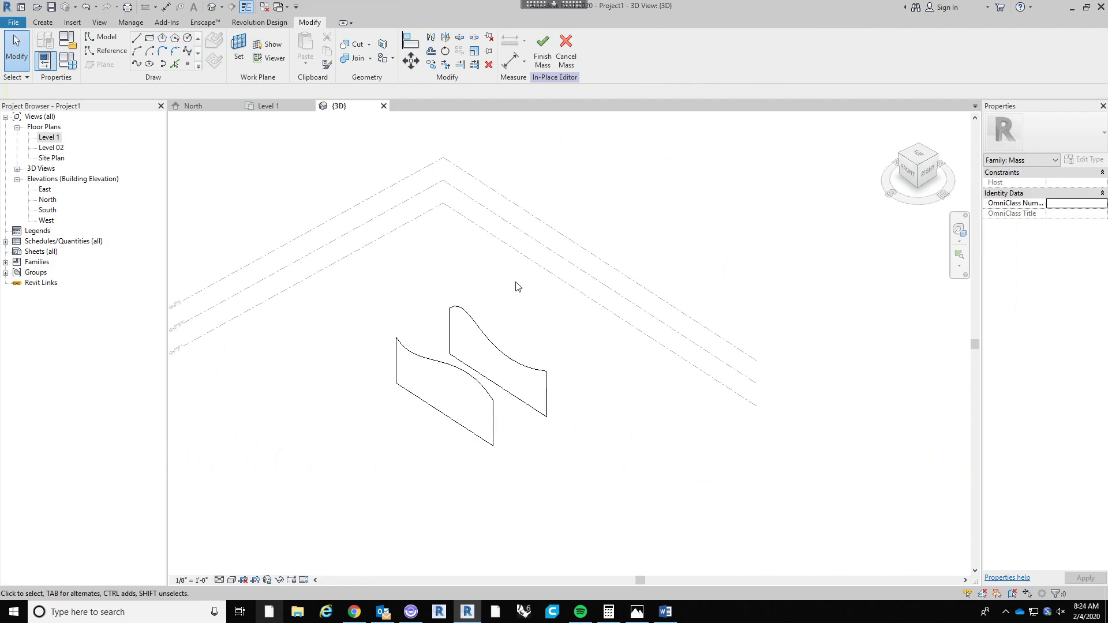
Open the Level 1 floor plan and select only the Back reference plane, filtering the mass lines out of the selection.
{"action": "double_click", "coordinate": [52, 141]}
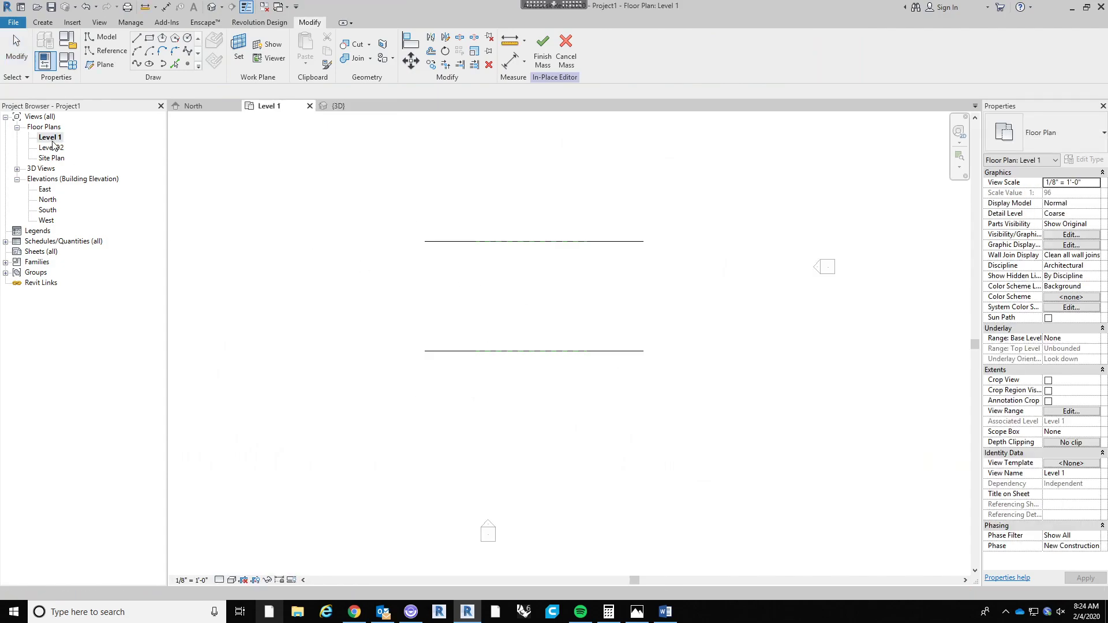
{"action": "scroll", "coordinate": [584, 274], "scroll_direction": "down", "scroll_amount": 2}
{"action": "middle_click_drag", "start_coordinate": [588, 285], "coordinate": [563, 348]}
{"action": "scroll", "coordinate": [563, 348], "scroll_direction": "up", "scroll_amount": 3}
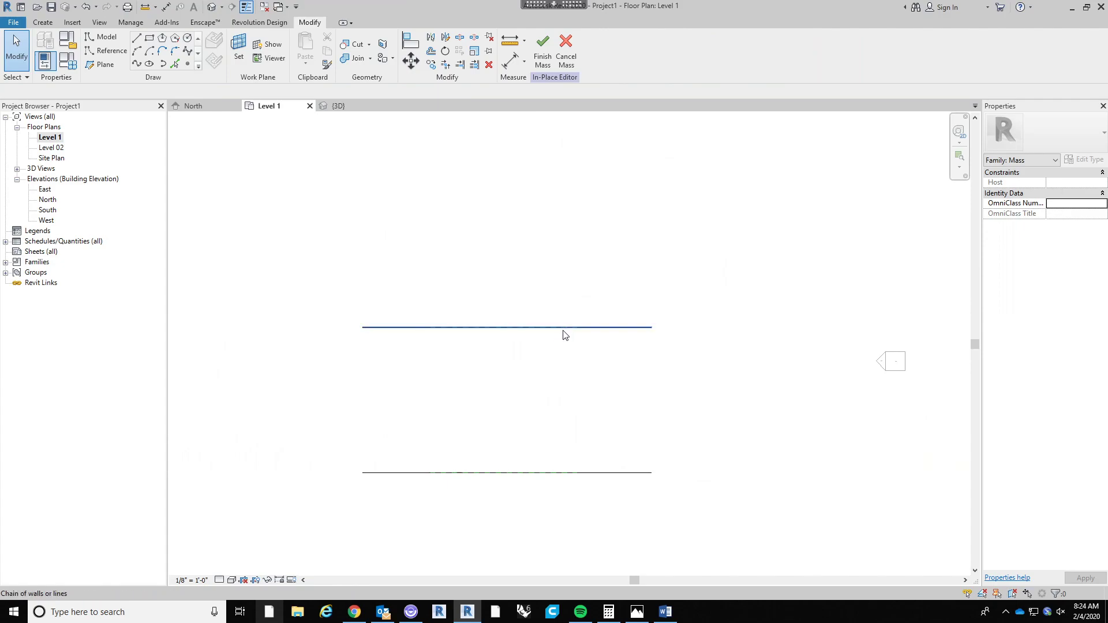
{"action": "left_click_drag", "start_coordinate": [563, 268], "coordinate": [528, 360]}
{"action": "left_click", "coordinate": [576, 48]}
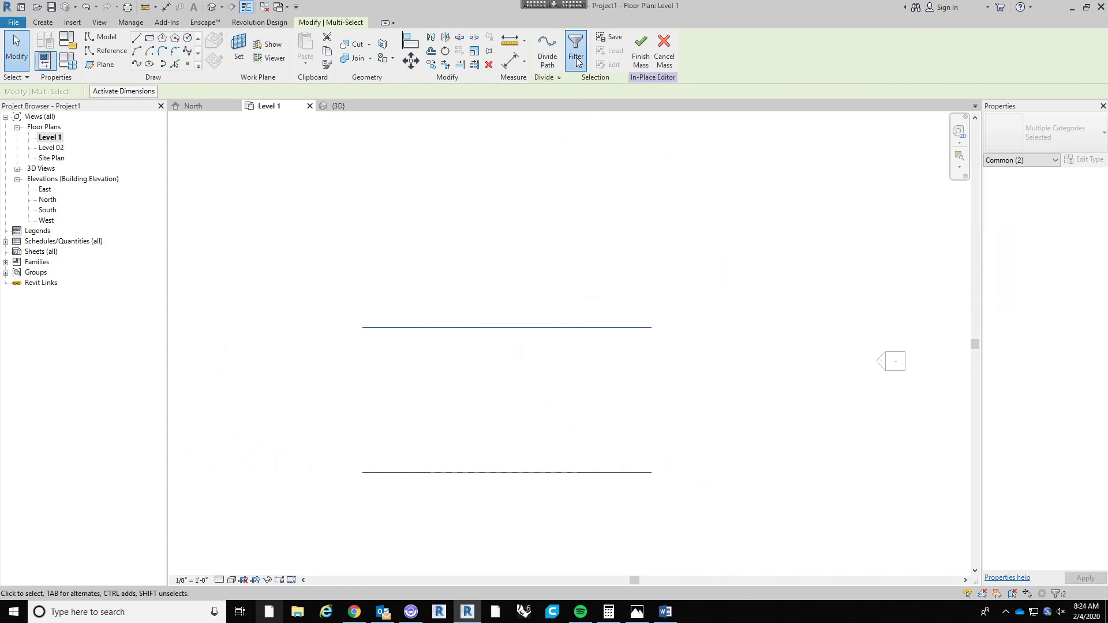
{"action": "left_click", "coordinate": [778, 150]}
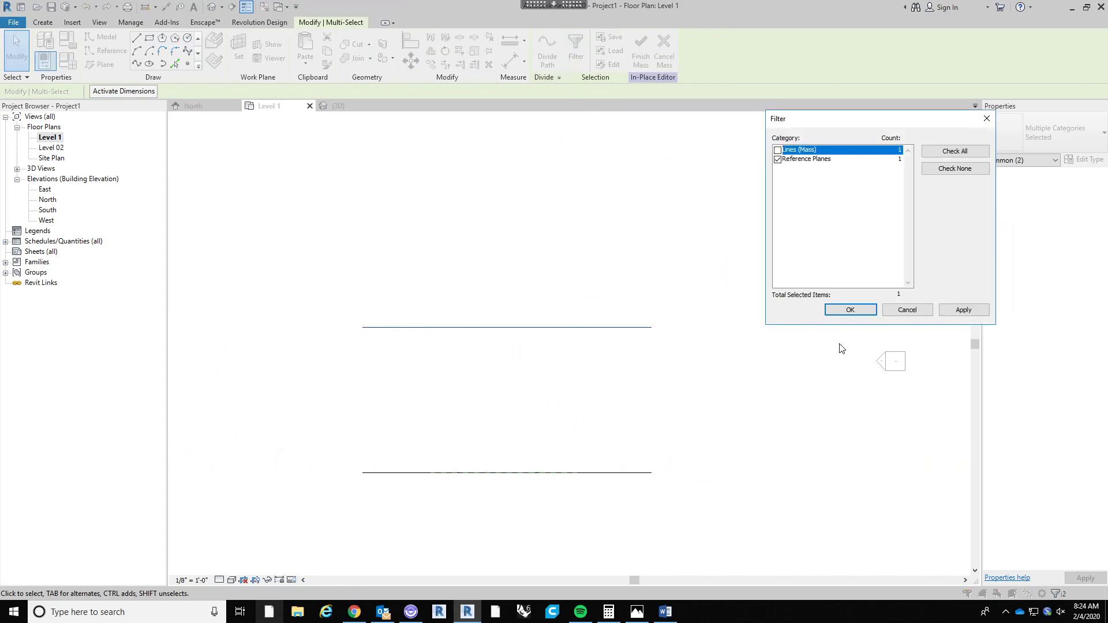
{"action": "left_click", "coordinate": [851, 310]}
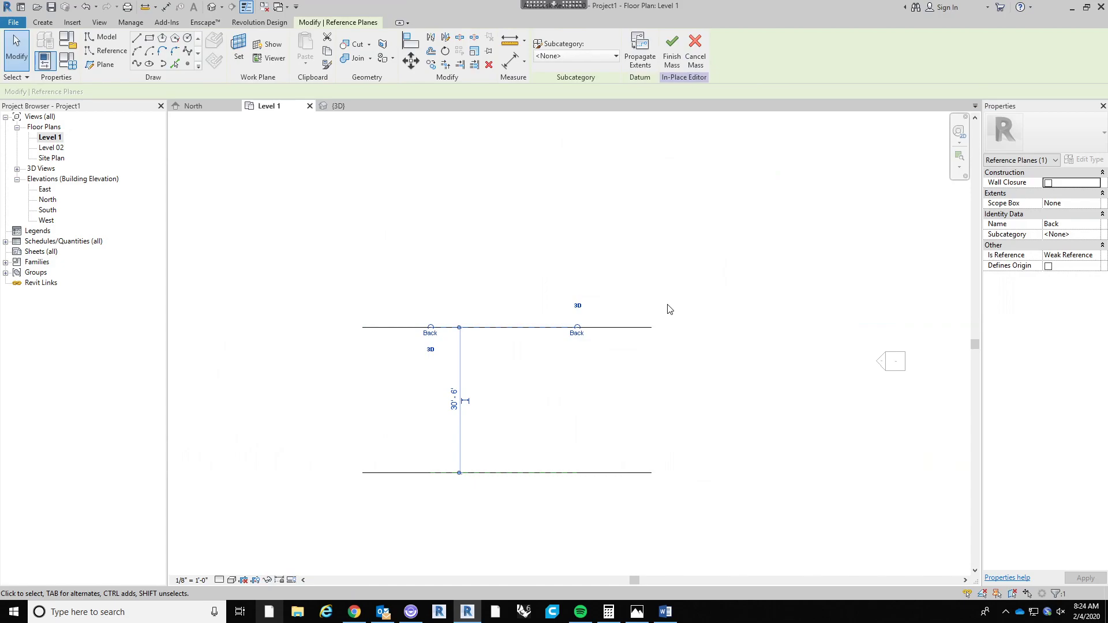
Move the Back reference plane straight away from the Front plane until they are about 89' apart.
{"action": "middle_click_drag", "start_coordinate": [652, 254], "coordinate": [609, 314]}
{"action": "scroll", "coordinate": [609, 320], "scroll_direction": "down", "scroll_amount": 1}
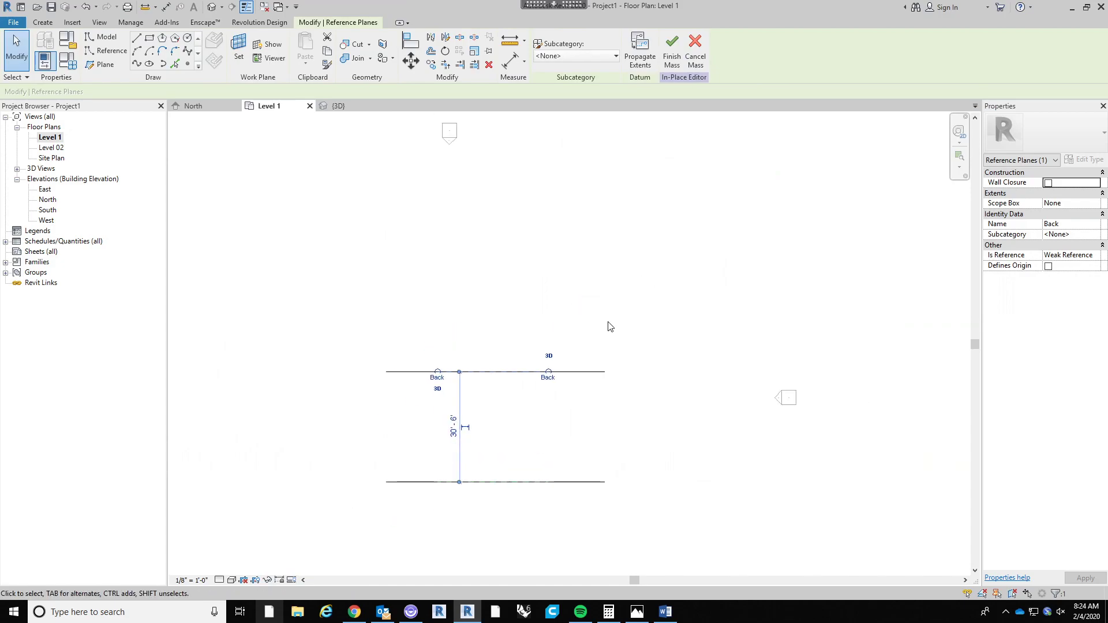
{"action": "key", "text": "m"}
{"action": "key", "text": "v"}
{"action": "left_click", "coordinate": [632, 399]}
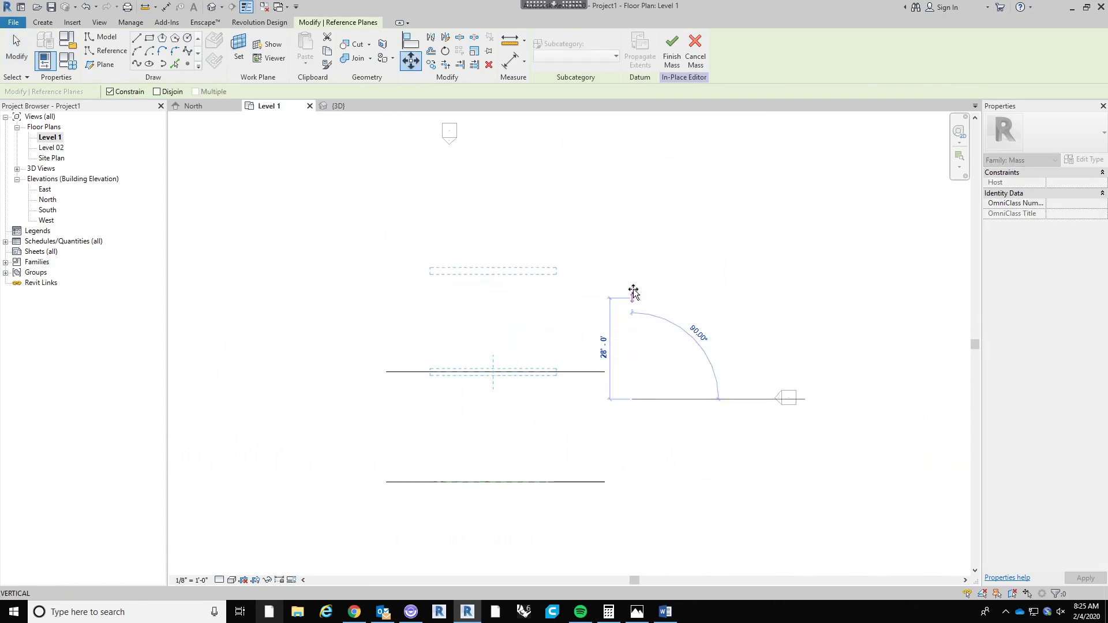
{"action": "left_click", "coordinate": [649, 189]}
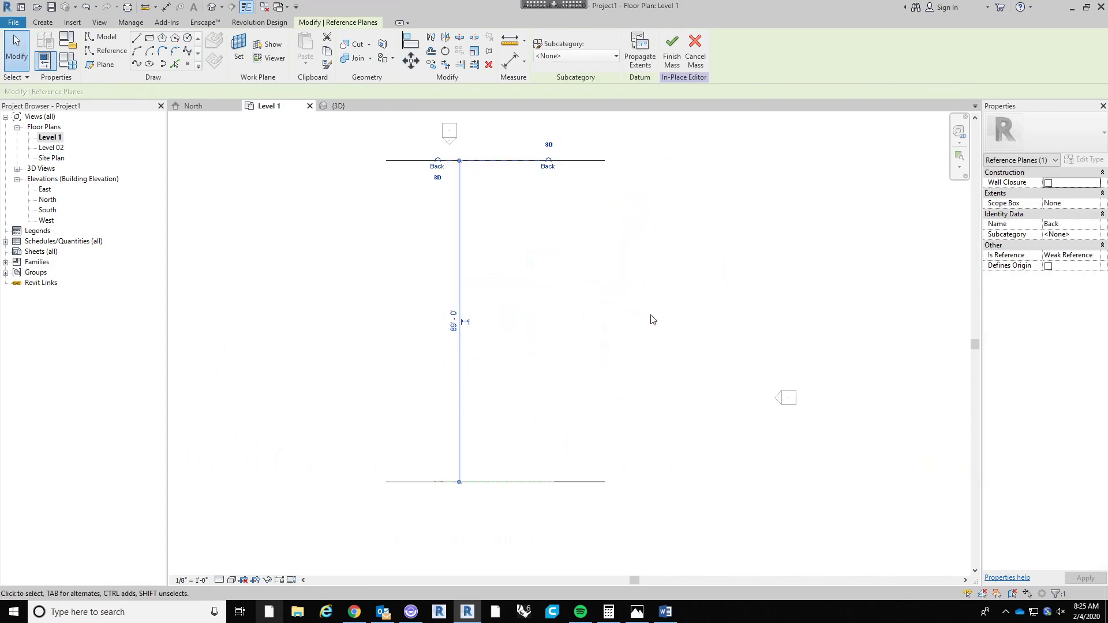
Select both closed profiles in the 3D view and create a solid form between them.
{"action": "left_click", "coordinate": [211, 7]}
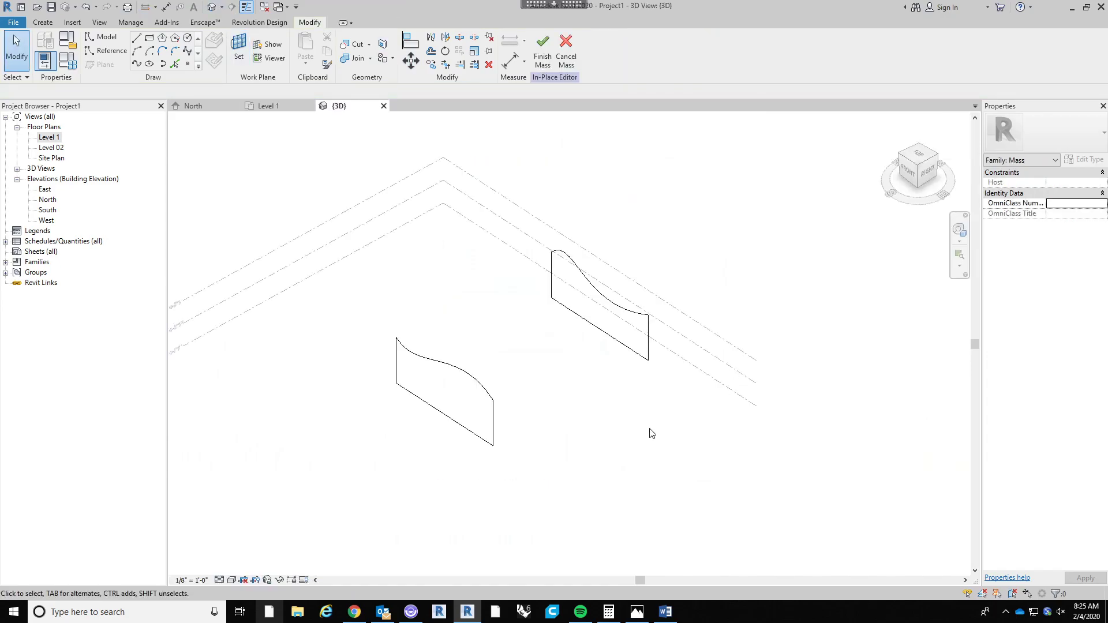
{"action": "middle_click_drag", "start_coordinate": [692, 428], "coordinate": [610, 460], "text": "shift"}
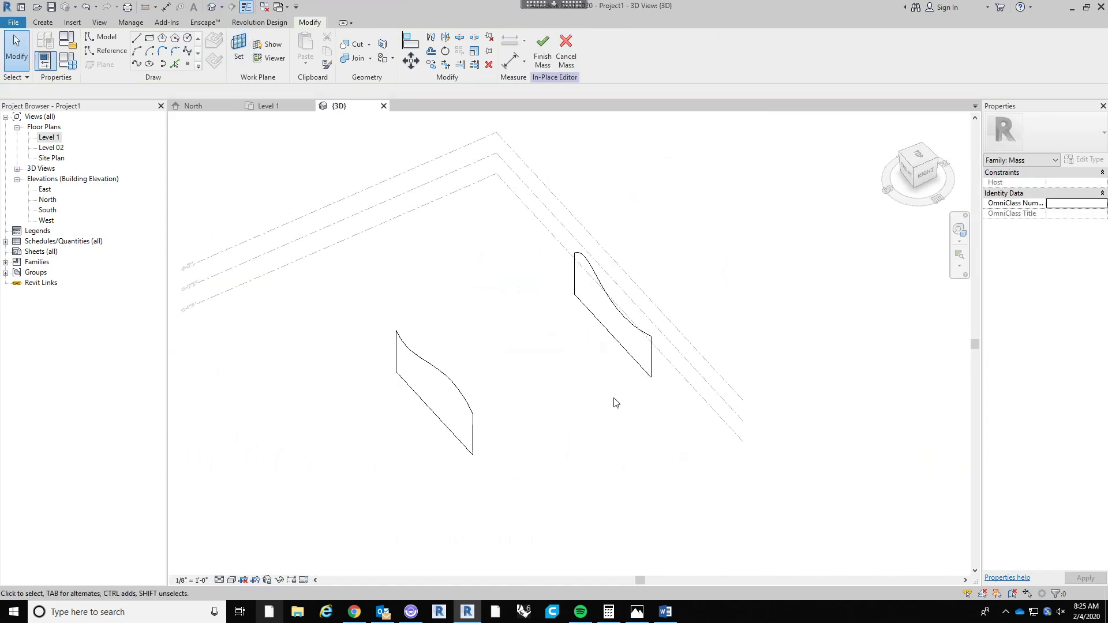
{"action": "left_click", "coordinate": [651, 364]}
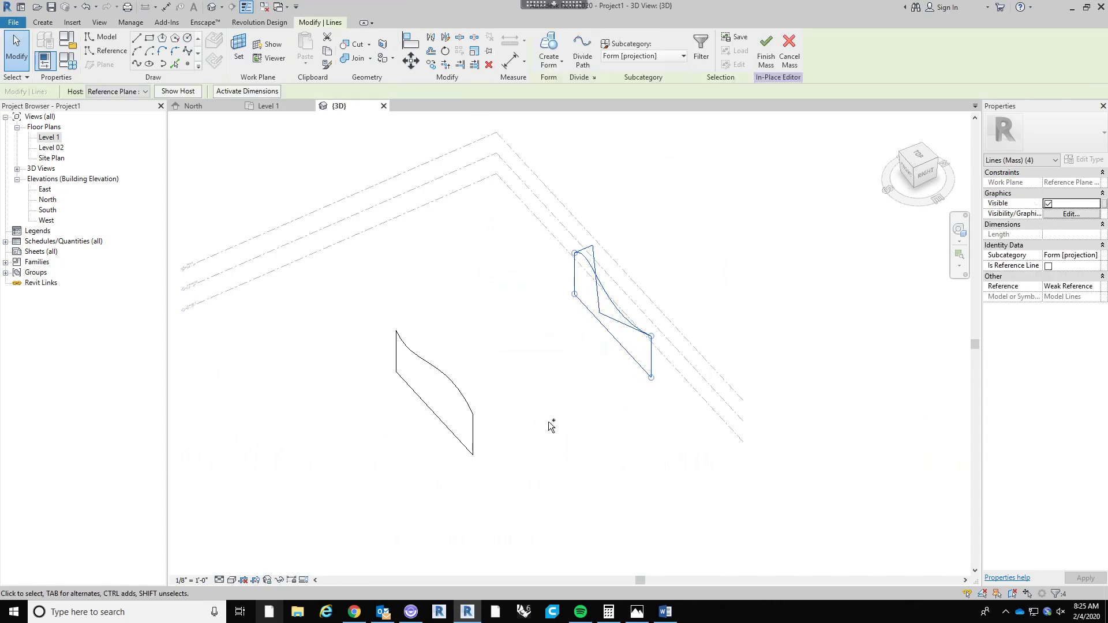
{"action": "left_click", "coordinate": [473, 470], "text": "ctrl"}
{"action": "left_click", "coordinate": [549, 52]}
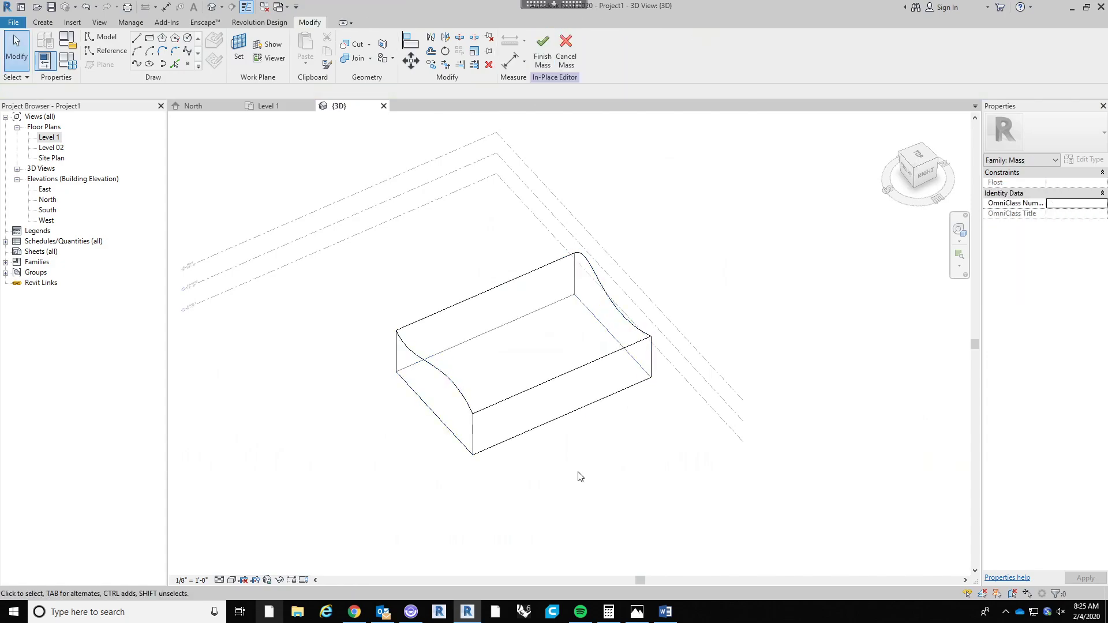
Give the 3D view a shaded visual style and examine the lofted mass and its wavy roof from several angles.
{"action": "middle_click_drag", "start_coordinate": [487, 513], "coordinate": [525, 390], "text": "shift"}
{"action": "scroll", "coordinate": [450, 448], "scroll_direction": "up", "scroll_amount": 4}
{"action": "middle_click_drag", "start_coordinate": [450, 448], "coordinate": [508, 423], "text": "shift"}
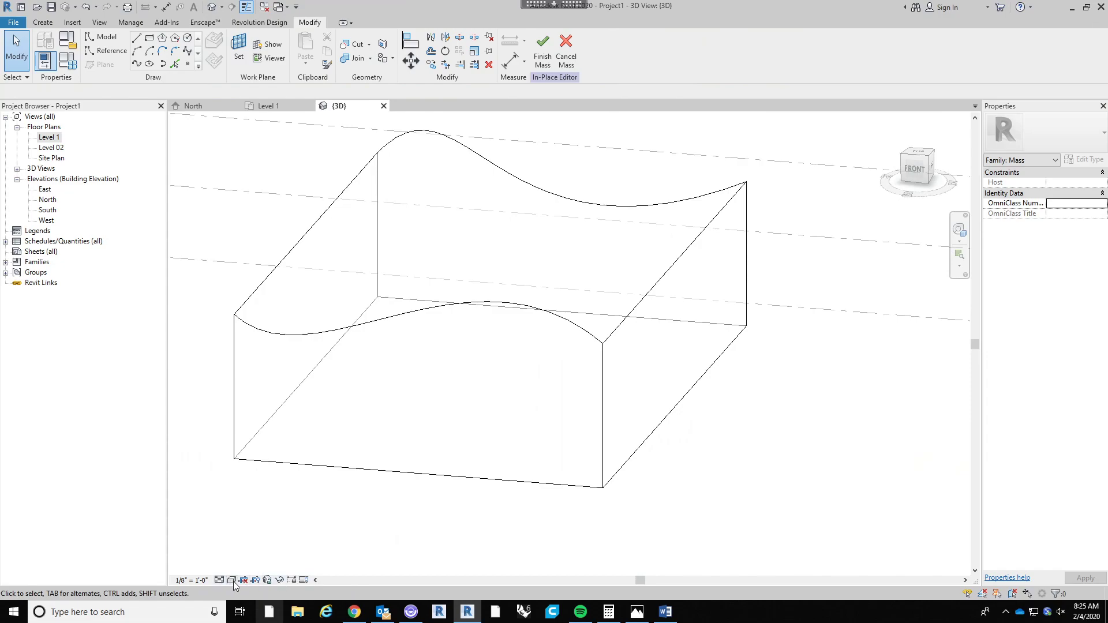
{"action": "left_click", "coordinate": [231, 580]}
{"action": "left_click", "coordinate": [260, 535]}
{"action": "mouse_move", "coordinate": [260, 535]}
{"action": "middle_mouse_down", "text": "shift"}
{"action": "mouse_move", "coordinate": [693, 403]}
{"action": "mouse_move", "coordinate": [612, 385]}
{"action": "mouse_move", "coordinate": [510, 465]}
{"action": "mouse_move", "coordinate": [687, 507]}
{"action": "mouse_move", "coordinate": [718, 483]}
{"action": "mouse_move", "coordinate": [643, 494]}
{"action": "mouse_move", "coordinate": [673, 485]}
{"action": "mouse_move", "coordinate": [697, 430]}
{"action": "middle_mouse_up", "text": "shift"}
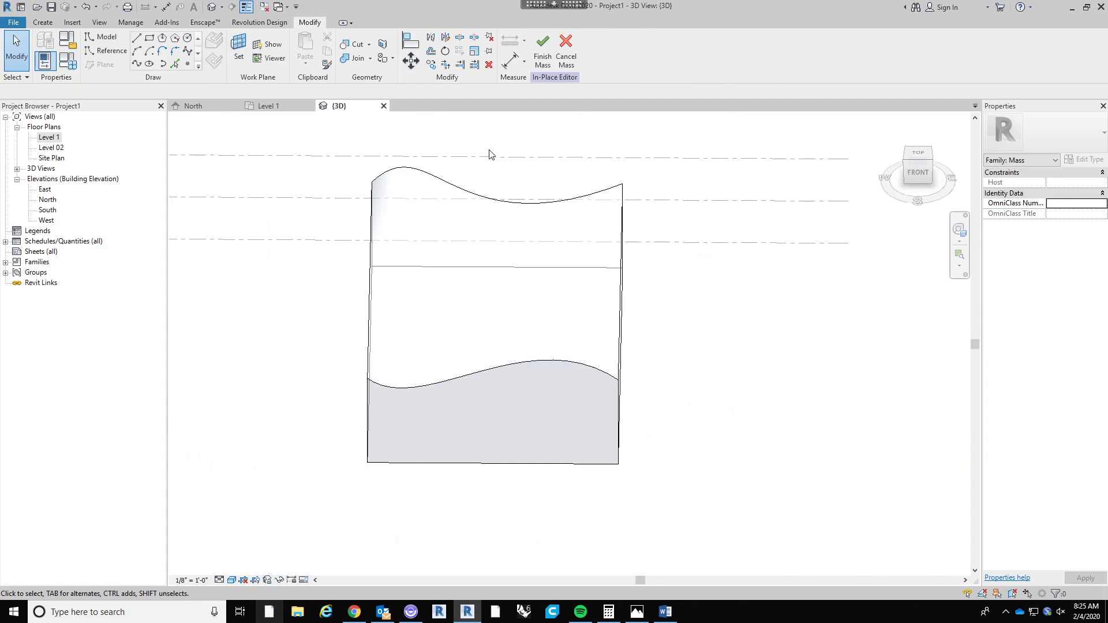
Finish the in-place mass and open the Level 1 floor plan on its rectangular footprint.
{"action": "left_click", "coordinate": [542, 45]}
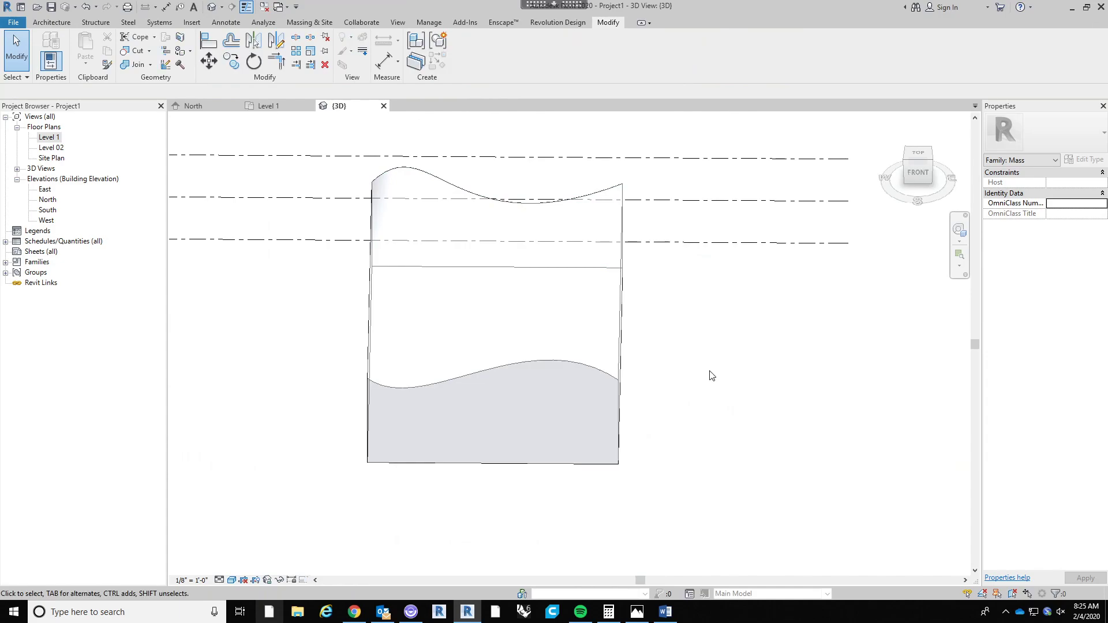
{"action": "double_click", "coordinate": [57, 137]}
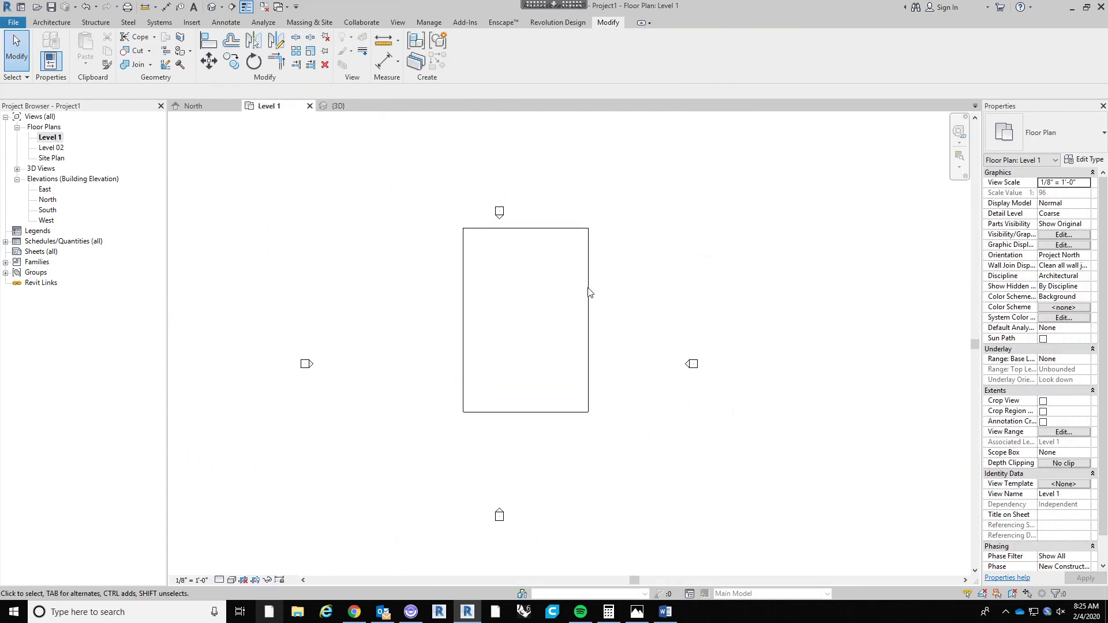
{"action": "left_click_drag", "start_coordinate": [588, 294], "coordinate": [560, 344]}
{"action": "left_click", "coordinate": [616, 302]}
{"action": "scroll", "coordinate": [537, 395], "scroll_direction": "up", "scroll_amount": 2}
{"action": "middle_click_drag", "start_coordinate": [468, 379], "coordinate": [469, 352]}
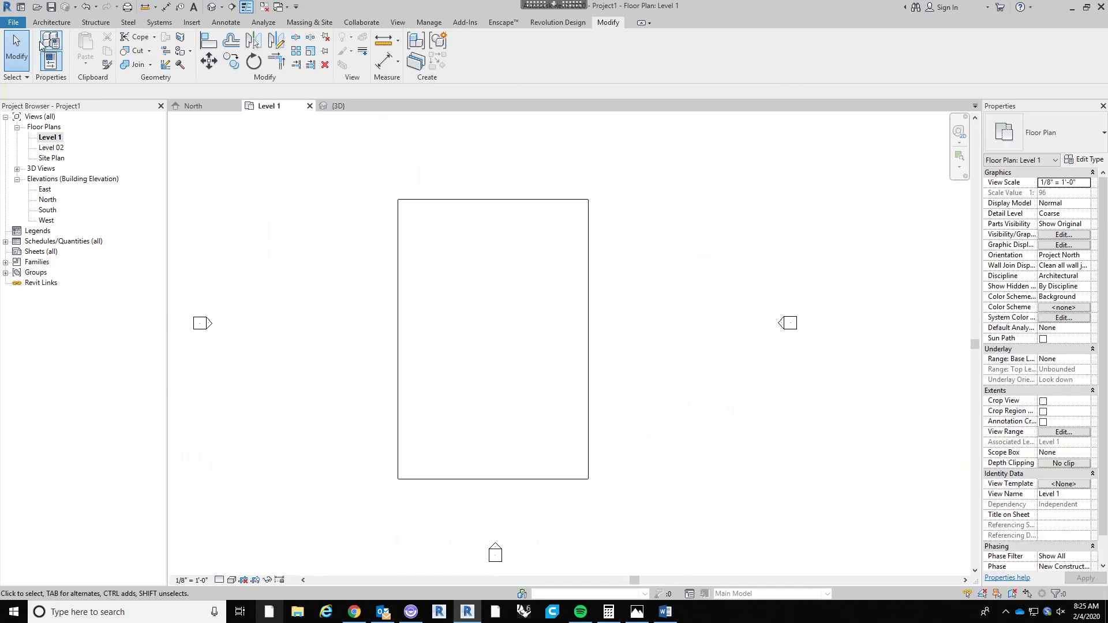
Draw a vertical grid line just inside the mass's west edge, extending slightly beyond both ends of the footprint.
{"action": "left_click", "coordinate": [46, 23]}
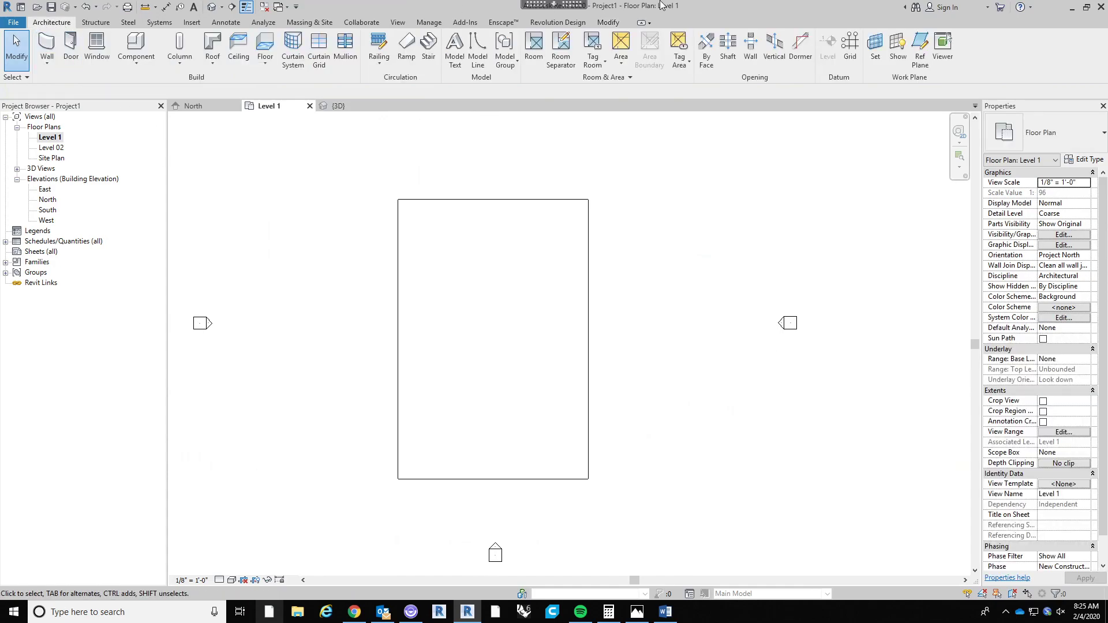
{"action": "left_click", "coordinate": [850, 49]}
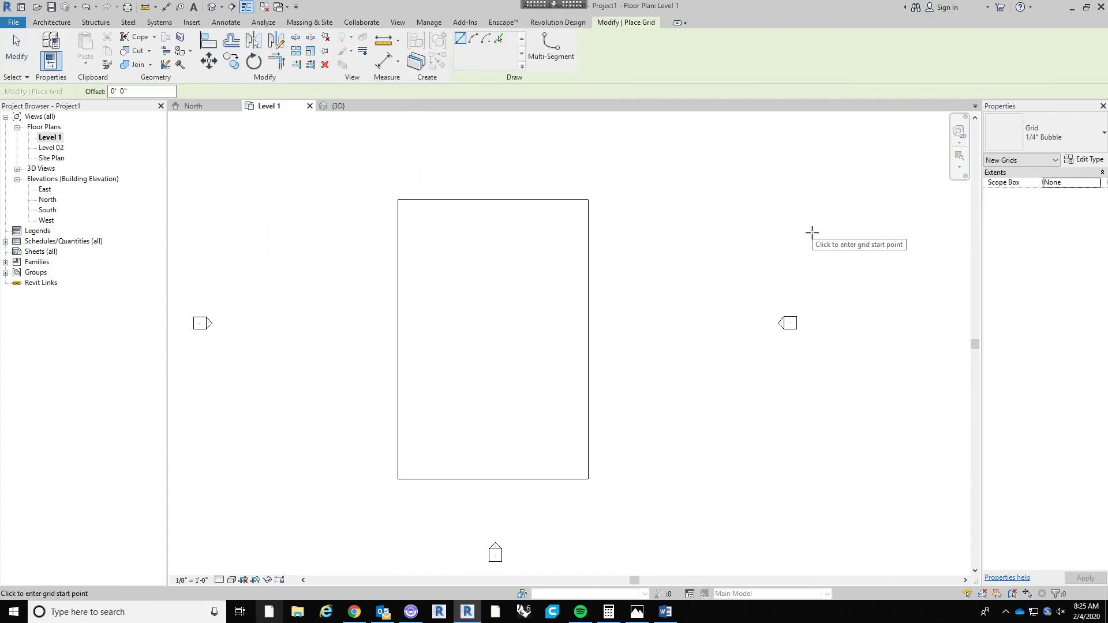
{"action": "left_click", "coordinate": [405, 178]}
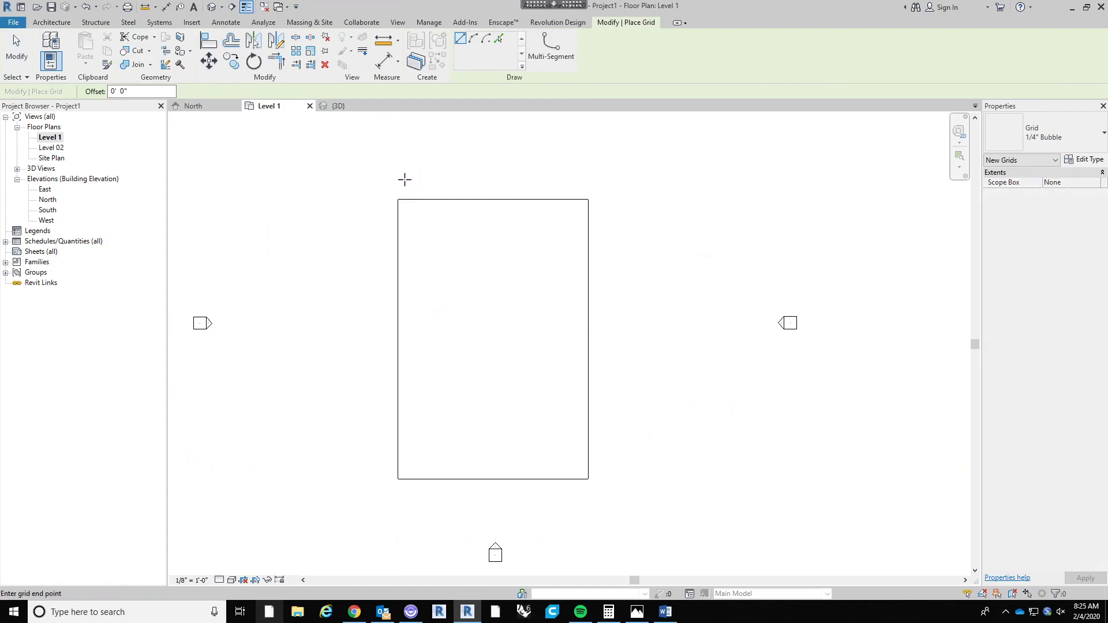
{"action": "left_click", "coordinate": [404, 490]}
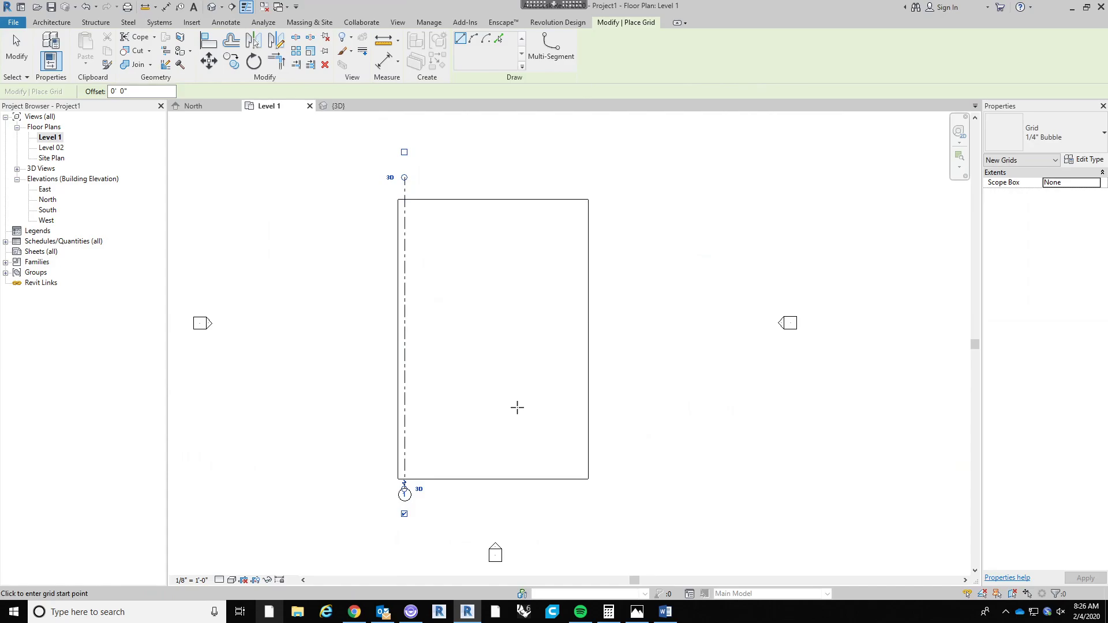
{"action": "key", "text": "Escape"}
{"action": "key", "text": "Escape"}
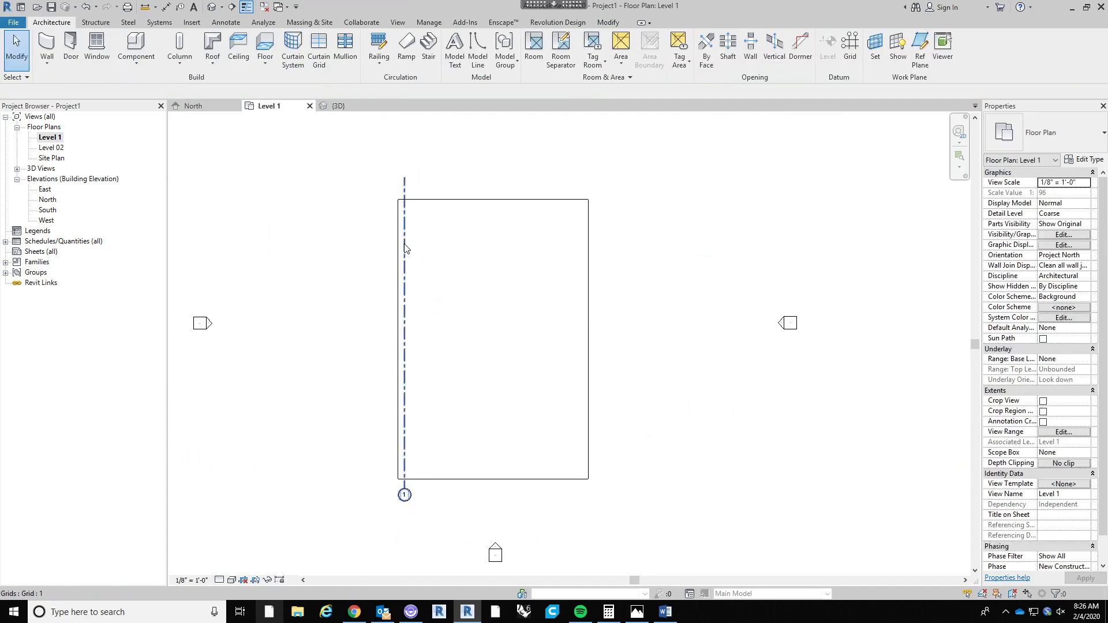
Extend the grid line's lower end slightly and show a bubble at its upper end as well.
{"action": "left_click", "coordinate": [405, 484]}
{"action": "scroll", "coordinate": [407, 483], "scroll_direction": "up", "scroll_amount": 4}
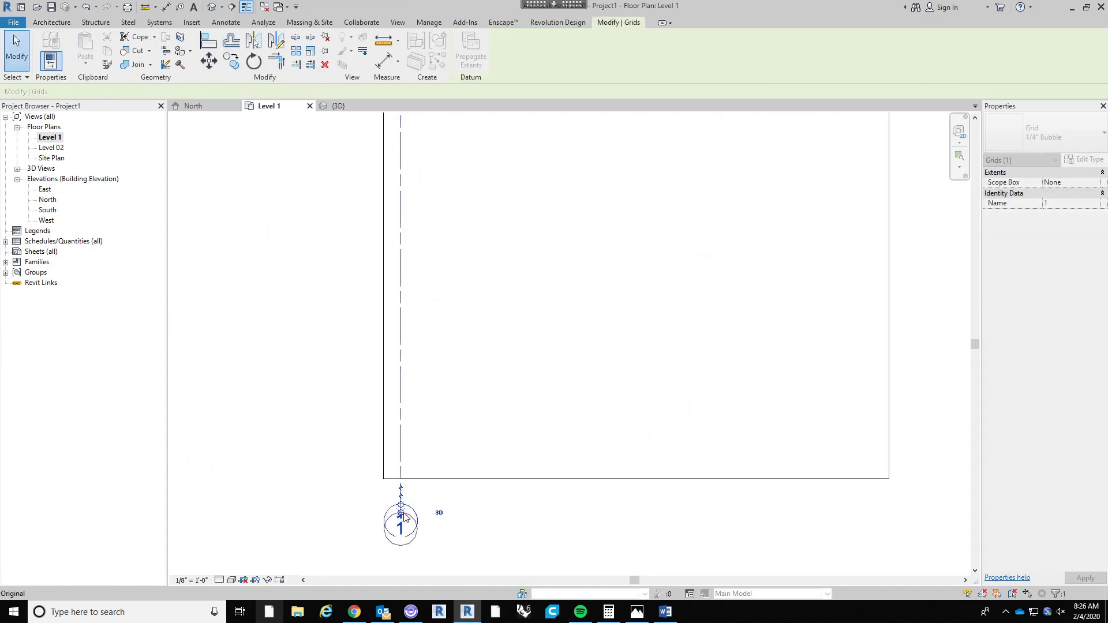
{"action": "scroll", "coordinate": [428, 465], "scroll_direction": "down", "scroll_amount": 3}
{"action": "middle_click_drag", "start_coordinate": [463, 476], "coordinate": [454, 506]}
{"action": "scroll", "coordinate": [453, 507], "scroll_direction": "down", "scroll_amount": 1}
{"action": "scroll", "coordinate": [423, 538], "scroll_direction": "up", "scroll_amount": 1}
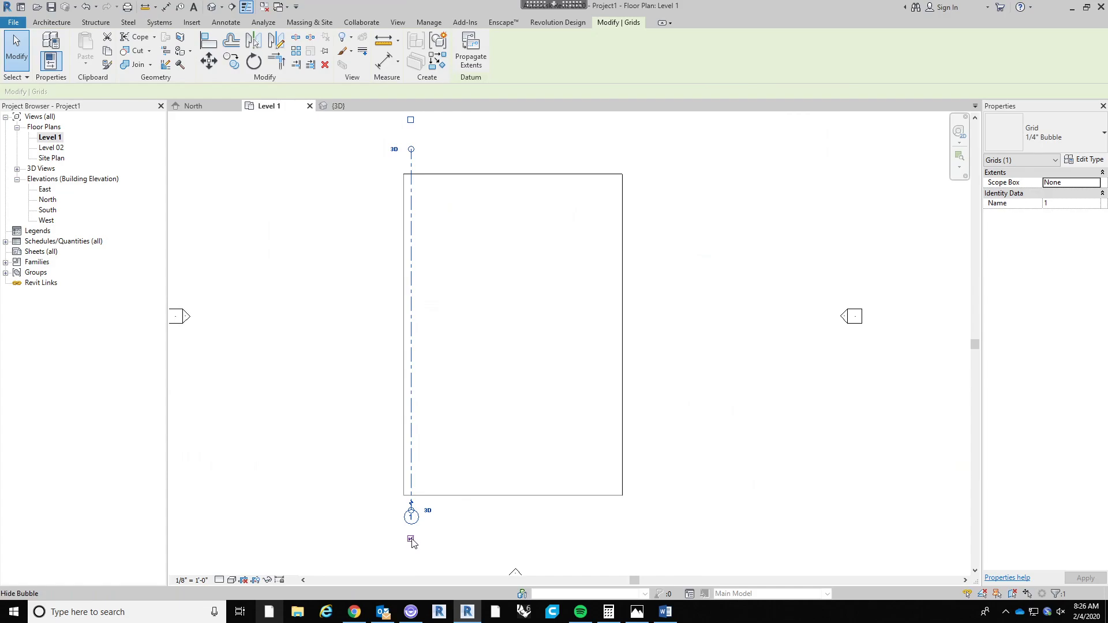
{"action": "scroll", "coordinate": [471, 143], "scroll_direction": "up", "scroll_amount": 1}
{"action": "middle_click_drag", "start_coordinate": [478, 154], "coordinate": [474, 204]}
{"action": "left_click", "coordinate": [397, 165]}
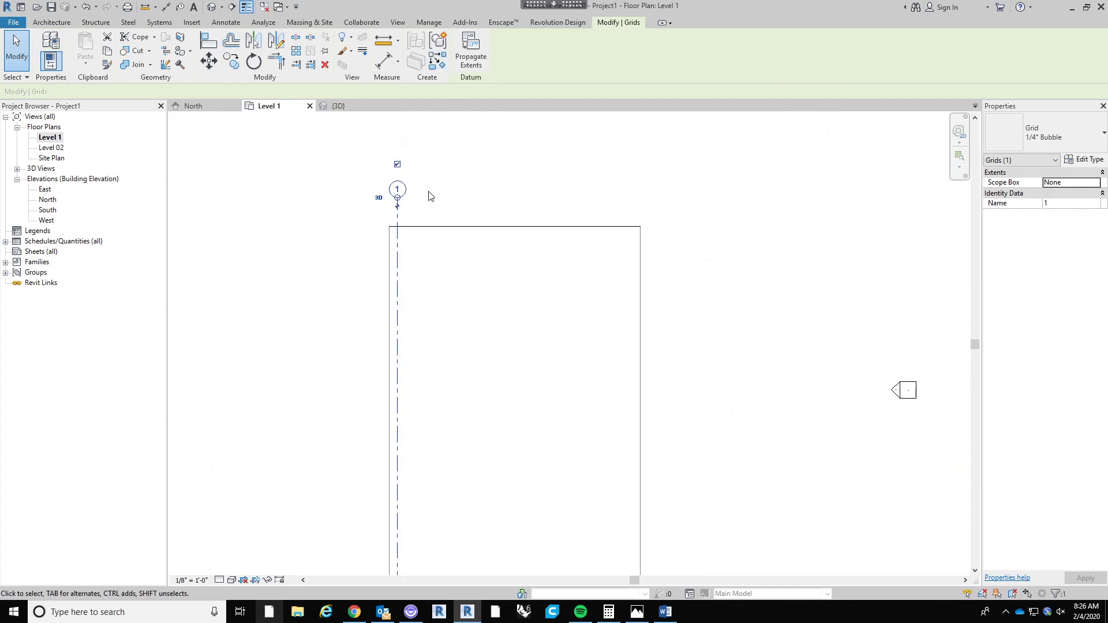
{"action": "left_click", "coordinate": [413, 148]}
{"action": "key", "text": "c"}
{"action": "key", "text": "o"}
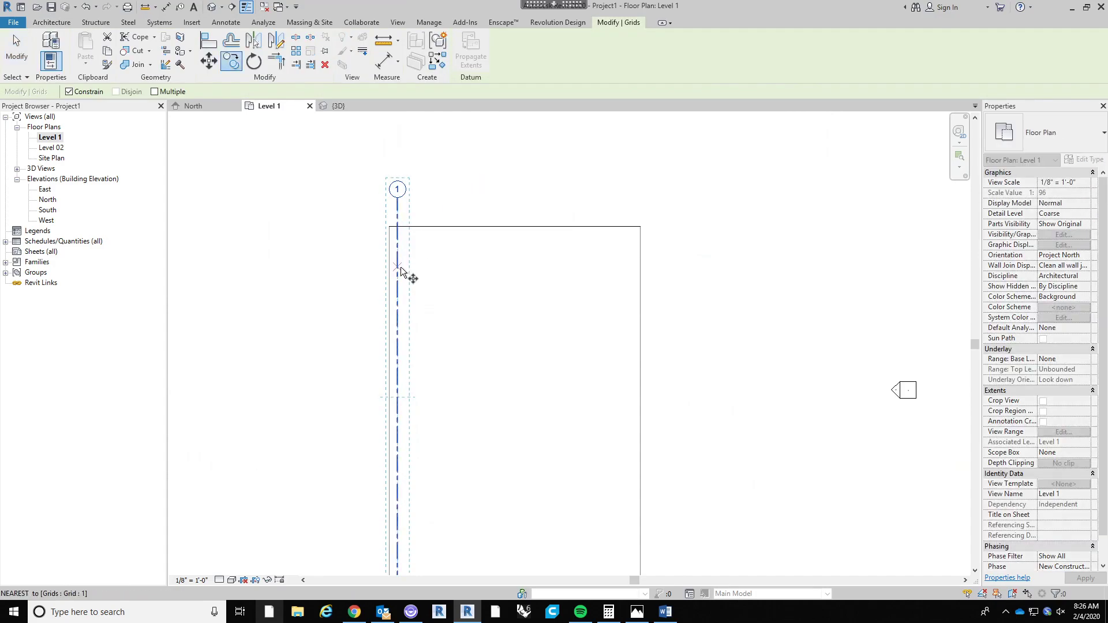
{"action": "left_click", "coordinate": [409, 265]}
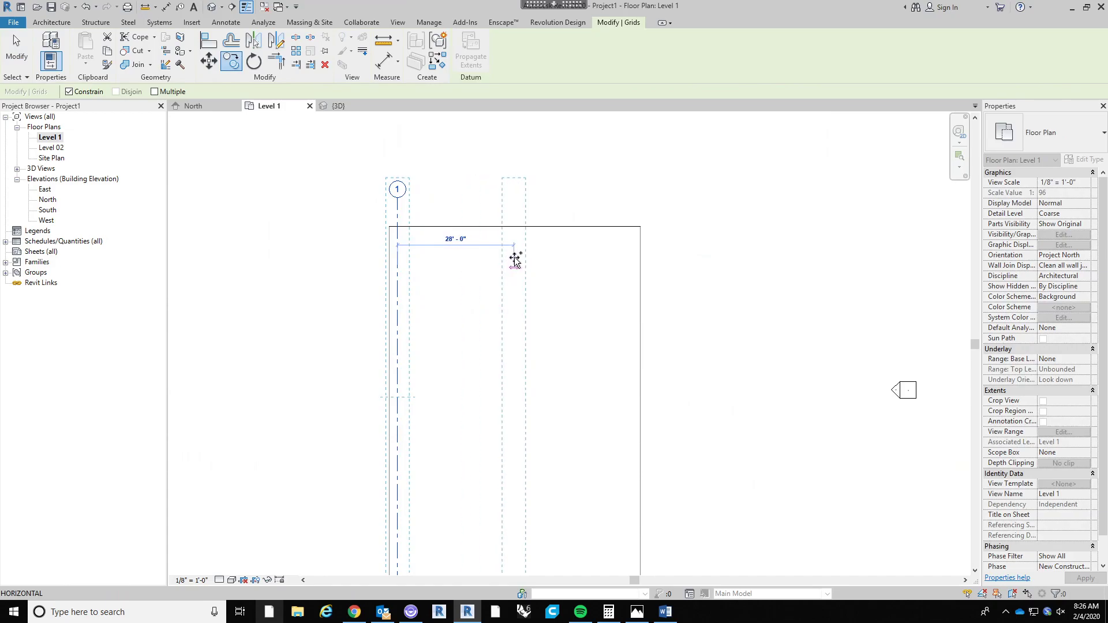
{"action": "key", "text": "Escape"}
Copy grid 1 horizontally to the midpoint of the mass footprint's north edge.
{"action": "key", "text": "c"}
{"action": "key", "text": "o"}
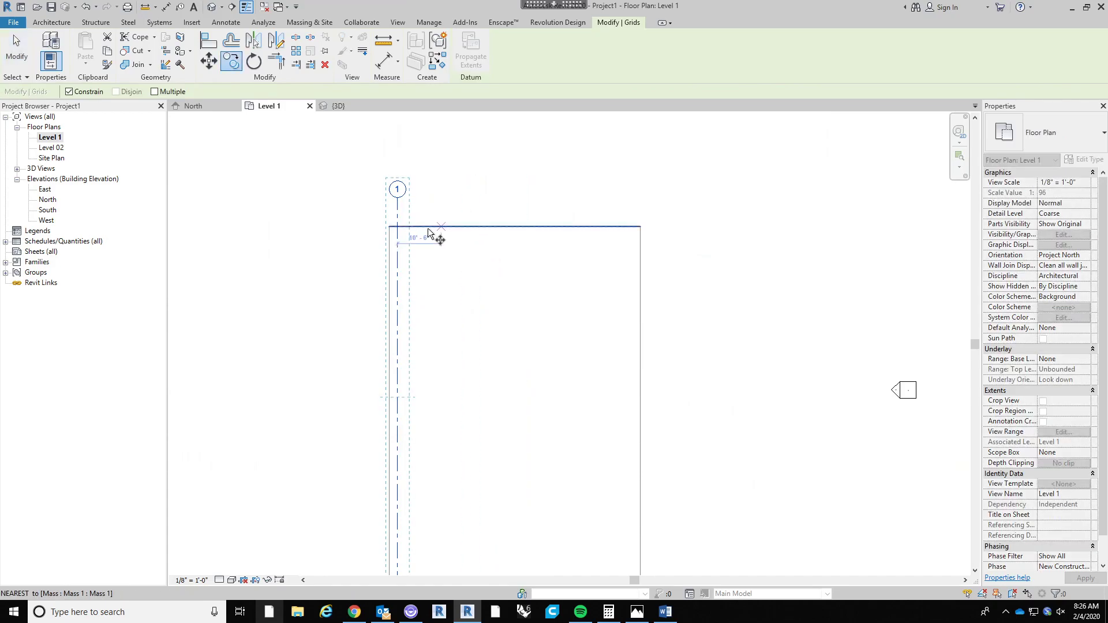
{"action": "left_click", "coordinate": [397, 228]}
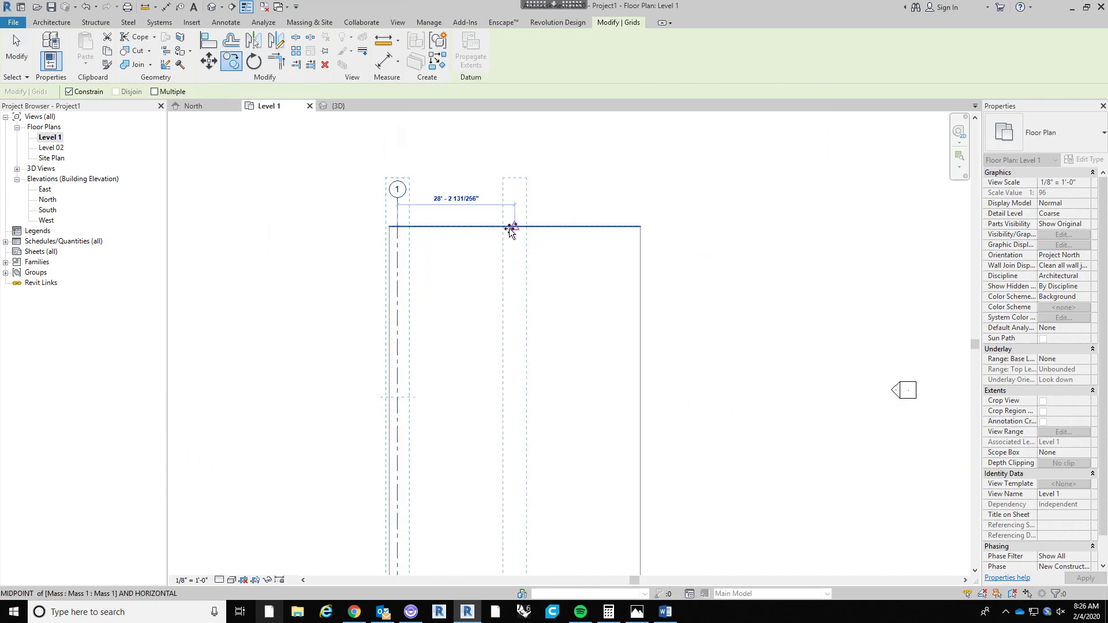
{"action": "left_click", "coordinate": [514, 227]}
{"action": "left_click", "coordinate": [428, 159]}
Mirror grid 1 about grid 2 to place a matching grid line just inside the mass's east edge.
{"action": "left_click", "coordinate": [404, 214]}
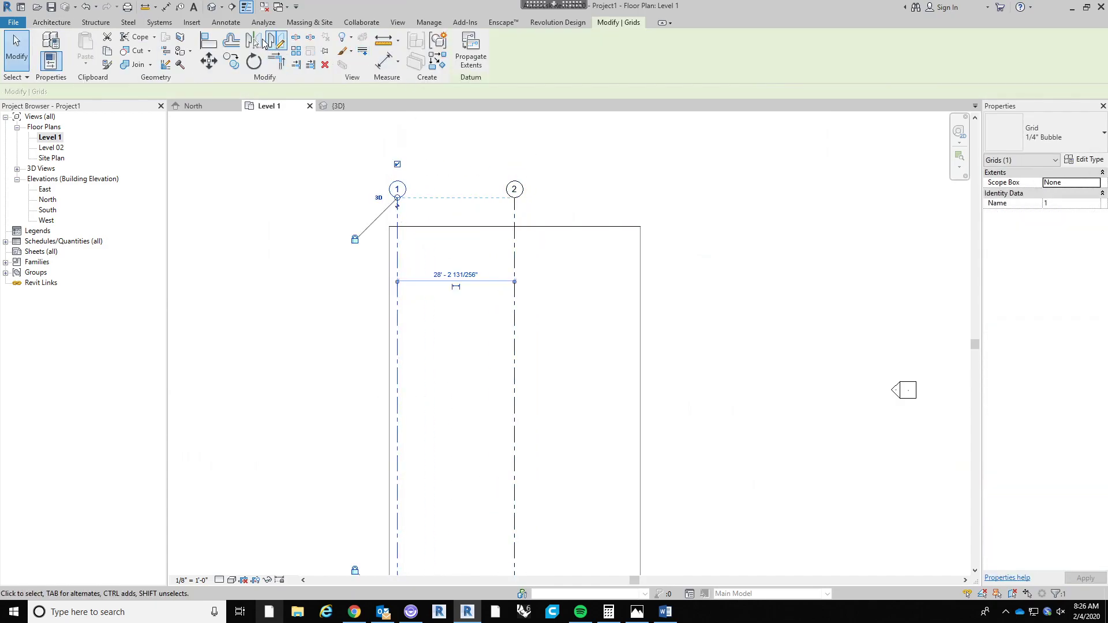
{"action": "left_click", "coordinate": [265, 44]}
{"action": "left_click", "coordinate": [514, 254]}
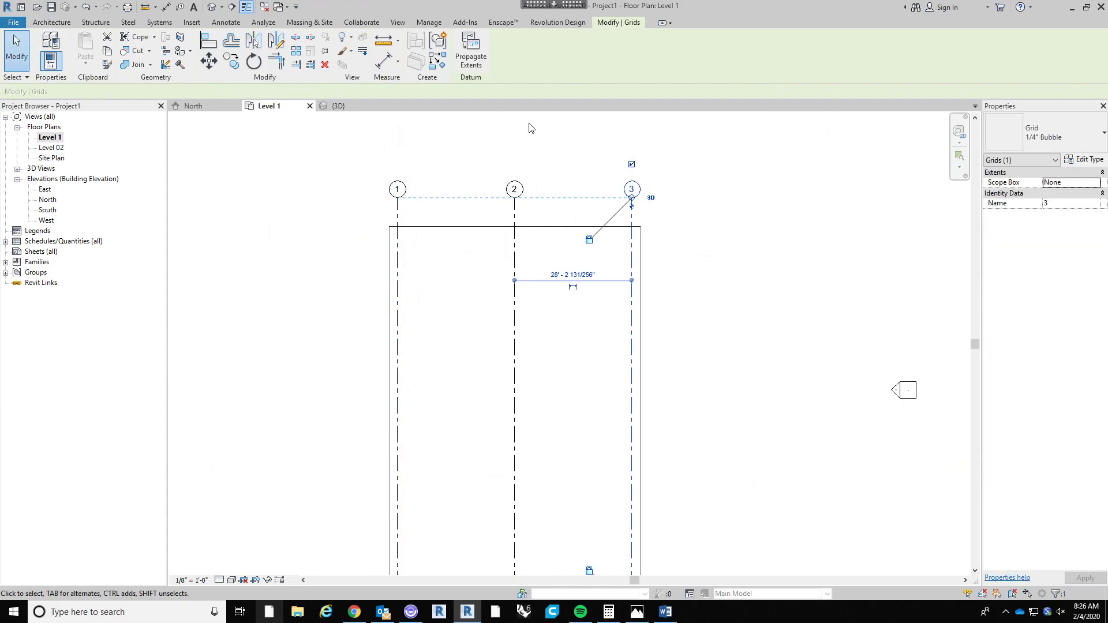
{"action": "left_click", "coordinate": [531, 128]}
Draw a horizontal grid line just inside the mass's north edge, extending slightly past both sides of the footprint.
{"action": "scroll", "coordinate": [668, 231], "scroll_direction": "down", "scroll_amount": 2}
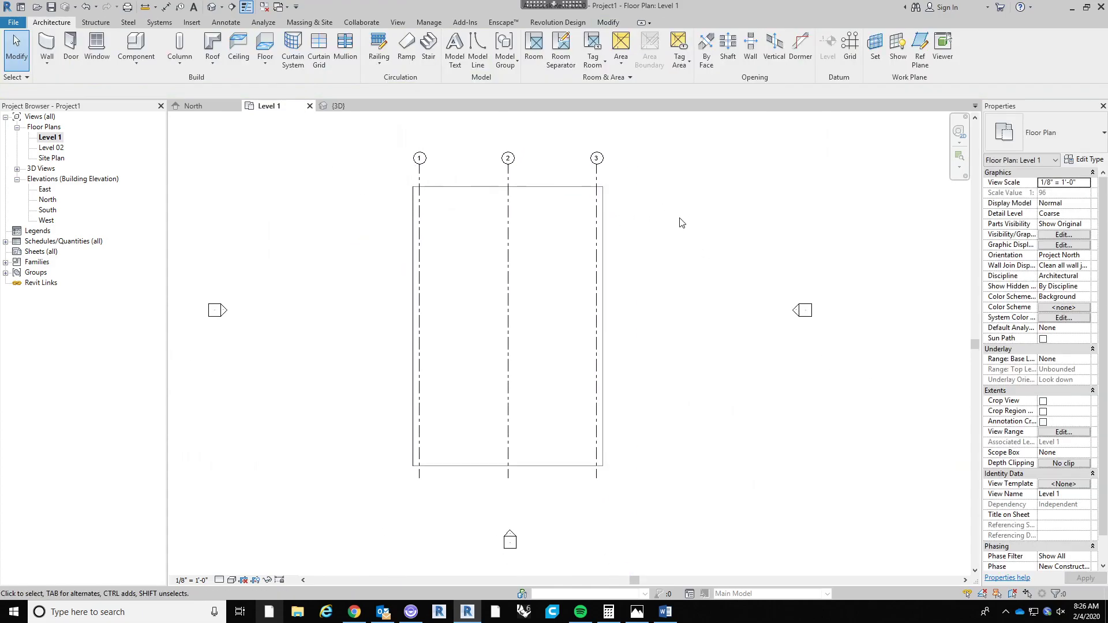
{"action": "scroll", "coordinate": [606, 192], "scroll_direction": "up", "scroll_amount": 1}
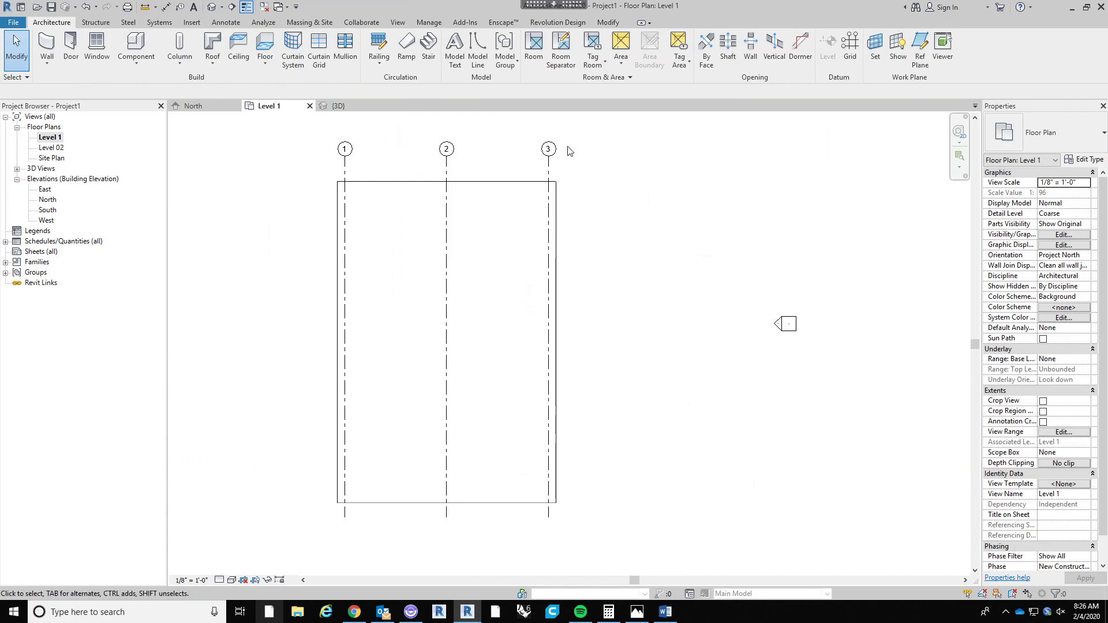
{"action": "left_click", "coordinate": [850, 46]}
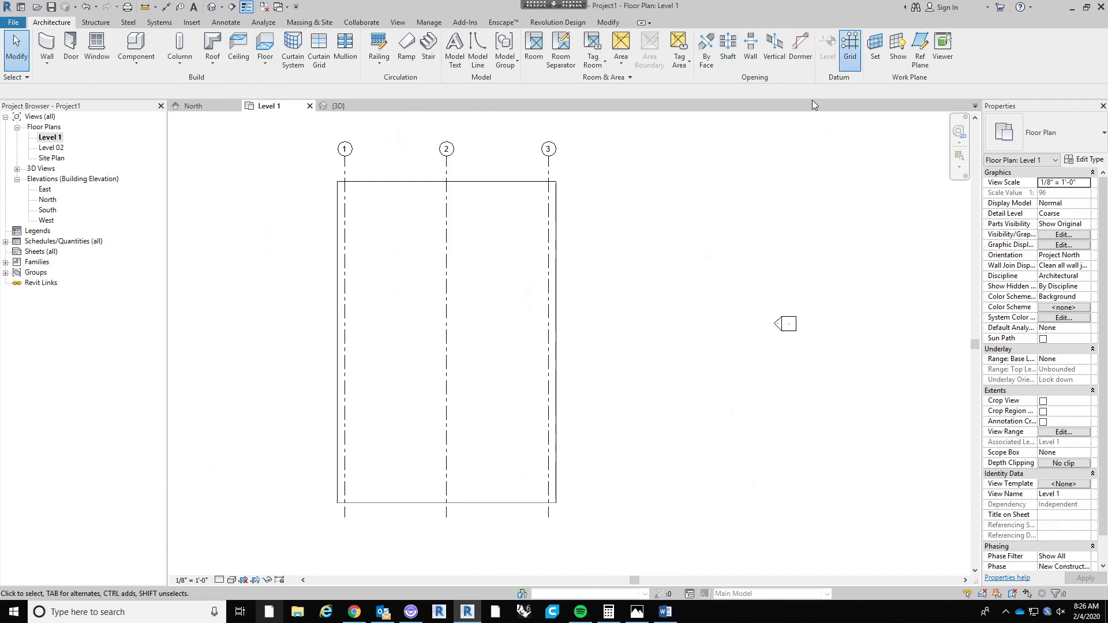
{"action": "left_click", "coordinate": [312, 193]}
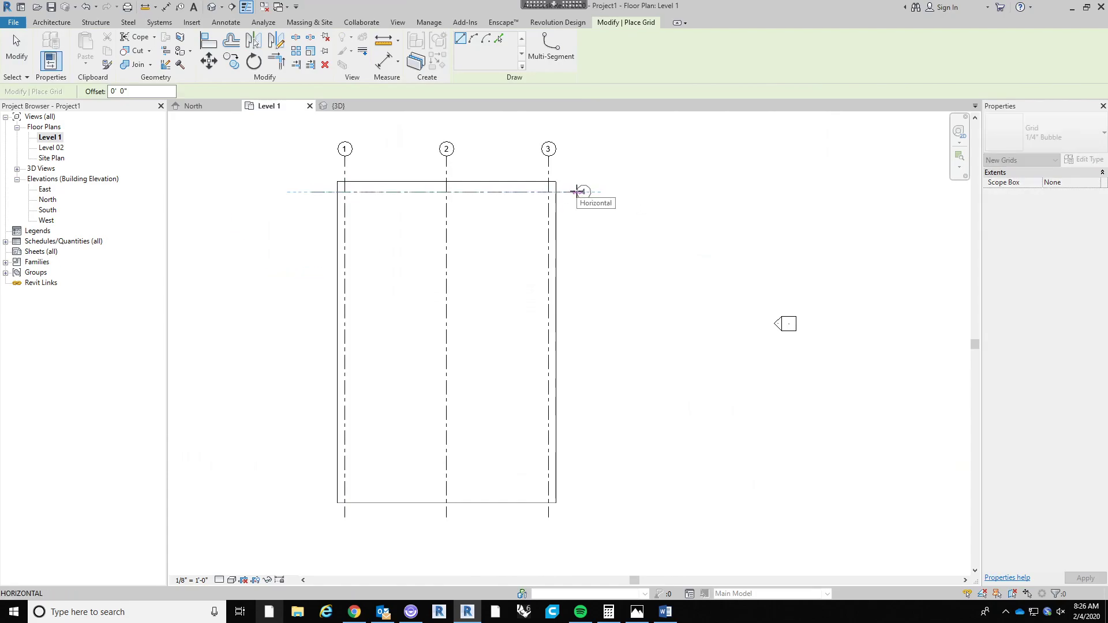
{"action": "left_click", "coordinate": [578, 192]}
{"action": "key", "text": "Escape"}
{"action": "key", "text": "Escape"}
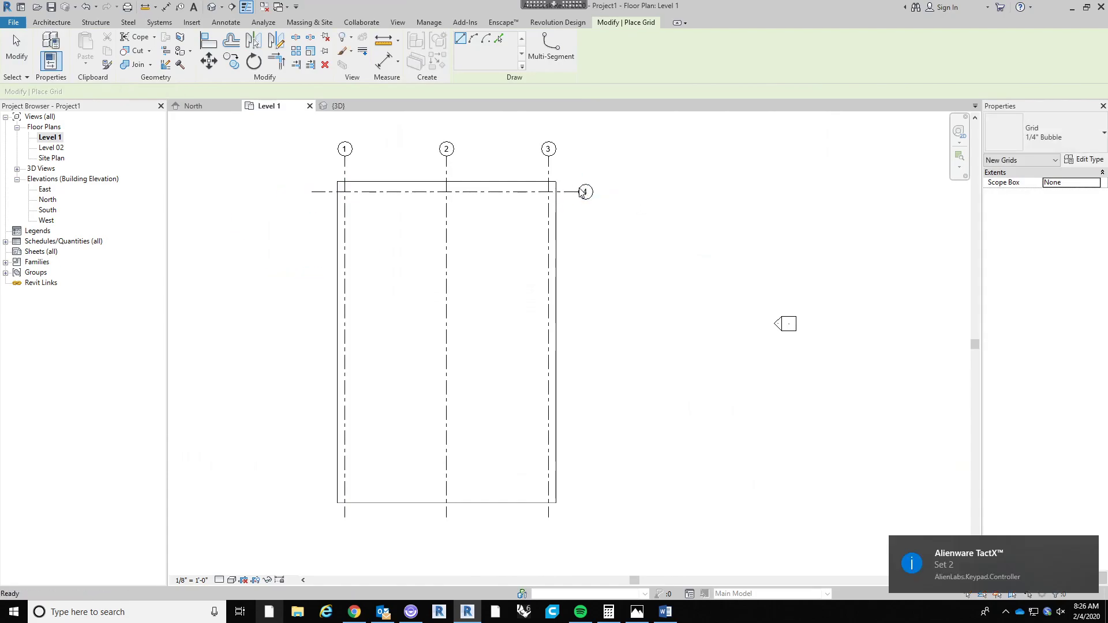
Nudge the horizontal grid line slightly north and copy it straight down to the midpoint of the mass's east edge.
{"action": "left_click", "coordinate": [570, 193]}
{"action": "key", "text": "Up"}
{"action": "key", "text": "Up"}
{"action": "key", "text": "c"}
{"action": "key", "text": "o"}
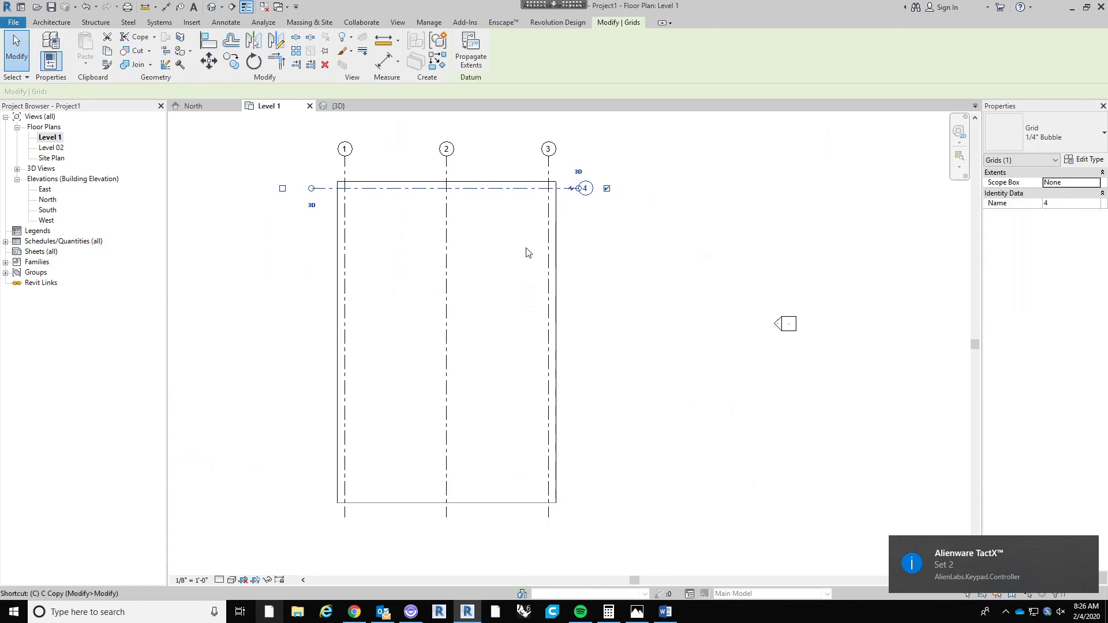
{"action": "left_click", "coordinate": [577, 190]}
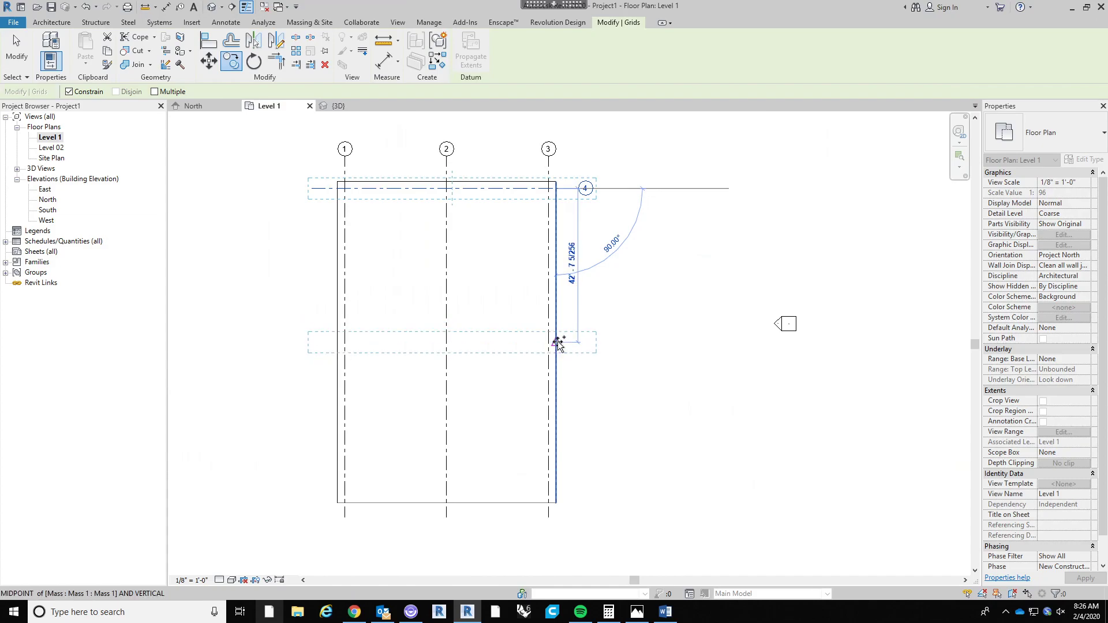
{"action": "left_click", "coordinate": [559, 344]}
Mirror grid 4 about grid 5 to place a horizontal grid line just inside the mass's south edge.
{"action": "left_click", "coordinate": [253, 41]}
{"action": "left_click", "coordinate": [506, 343]}
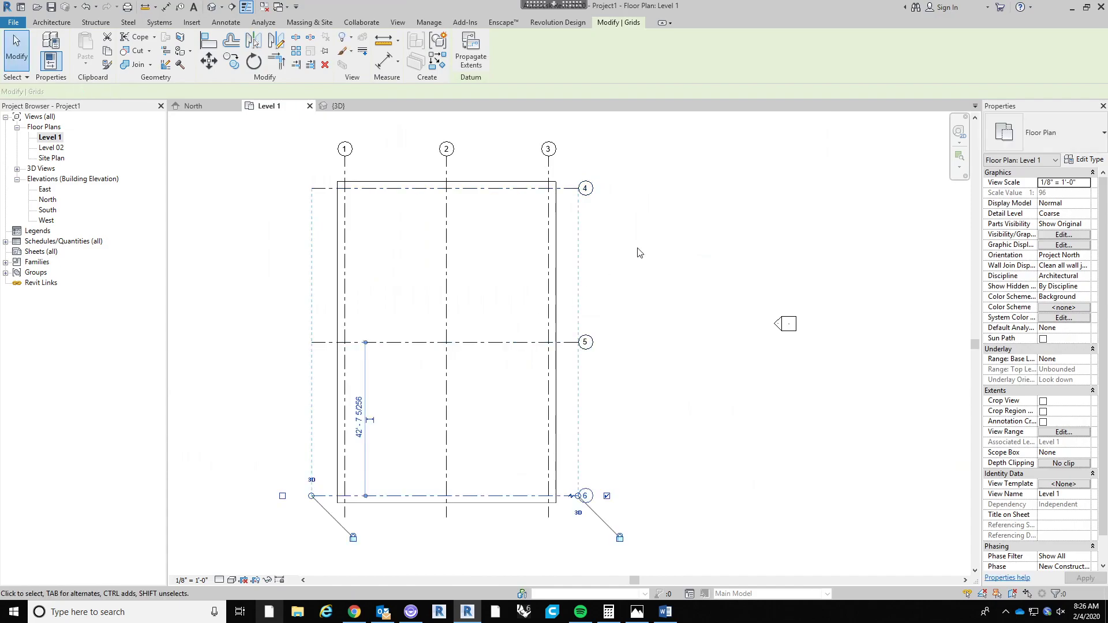
{"action": "key", "text": "Escape"}
{"action": "scroll", "coordinate": [690, 280], "scroll_direction": "down", "scroll_amount": 2}
{"action": "middle_click_drag", "start_coordinate": [713, 338], "coordinate": [756, 339]}
{"action": "middle_click_drag", "start_coordinate": [732, 249], "coordinate": [658, 243]}
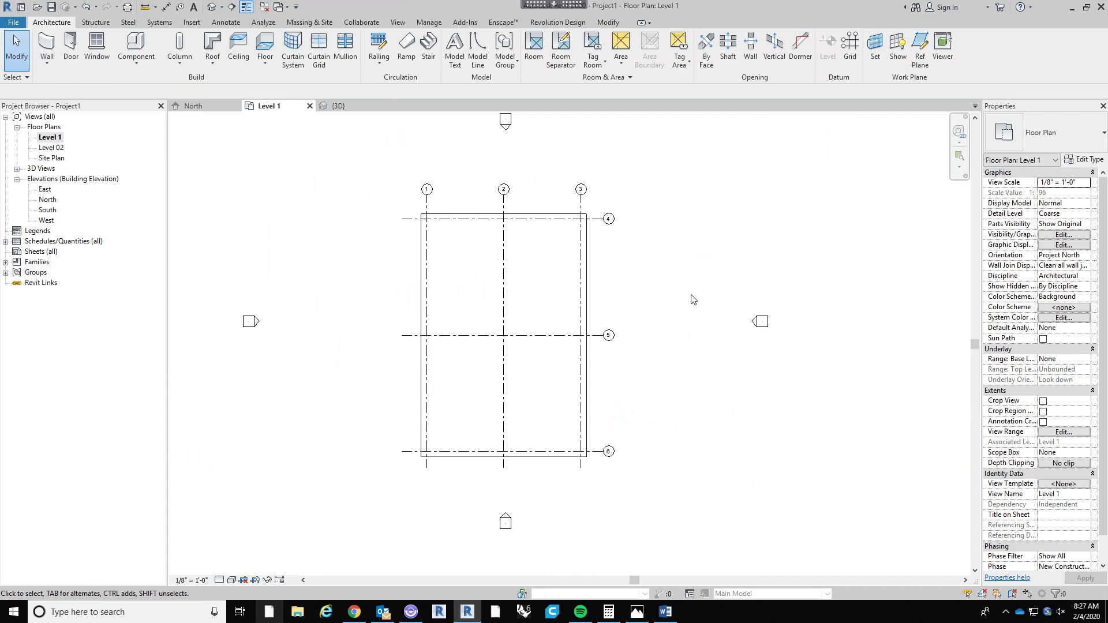
{"action": "middle_click_drag", "start_coordinate": [631, 303], "coordinate": [639, 308]}
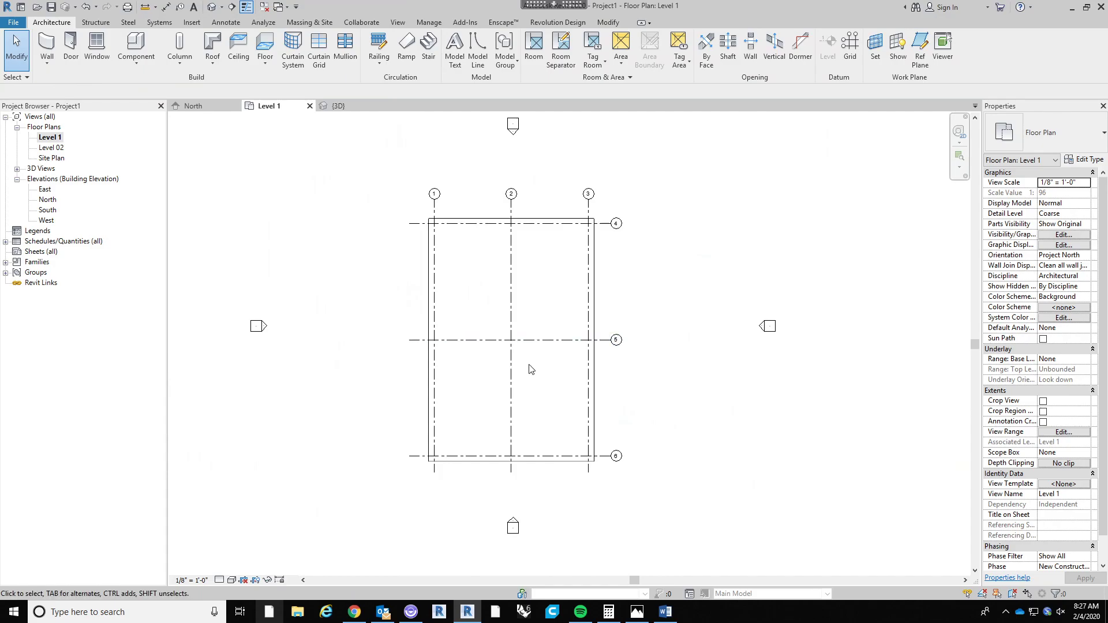
{"action": "scroll", "coordinate": [293, 239], "scroll_direction": "up", "scroll_amount": 1}
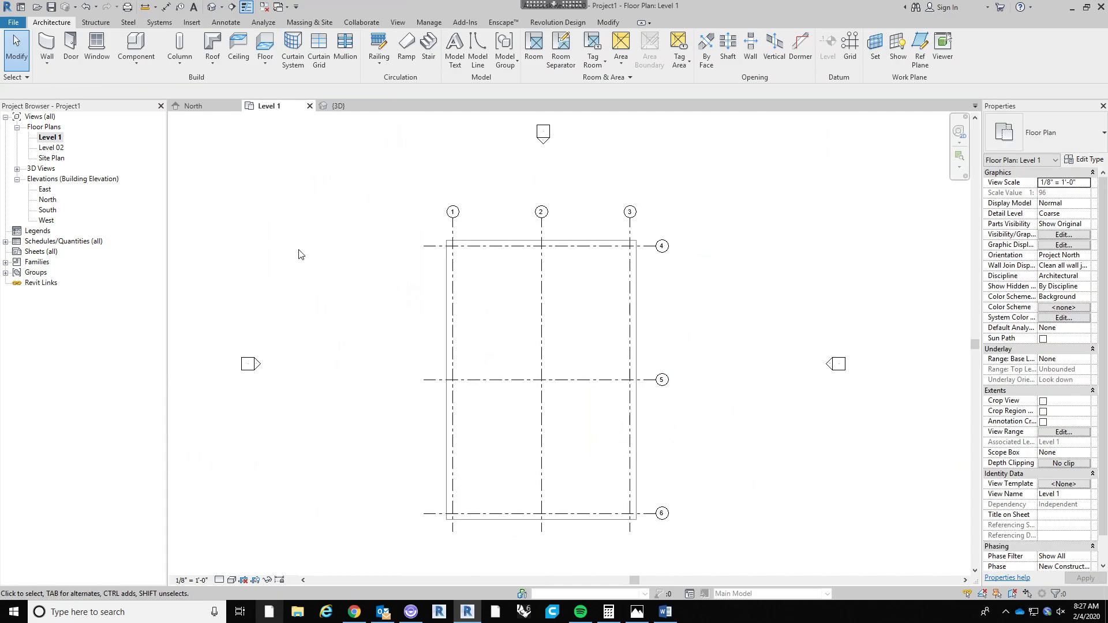
{"action": "middle_click_drag", "start_coordinate": [401, 277], "coordinate": [366, 242]}
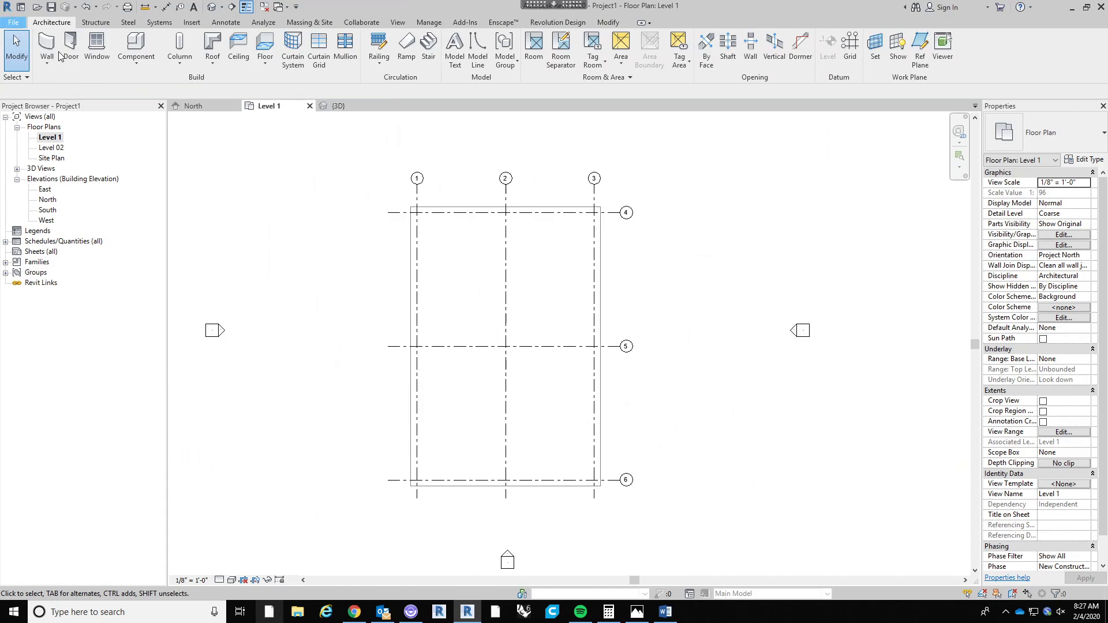
Create a new family from the Structural Column template.
{"action": "left_click", "coordinate": [13, 22]}
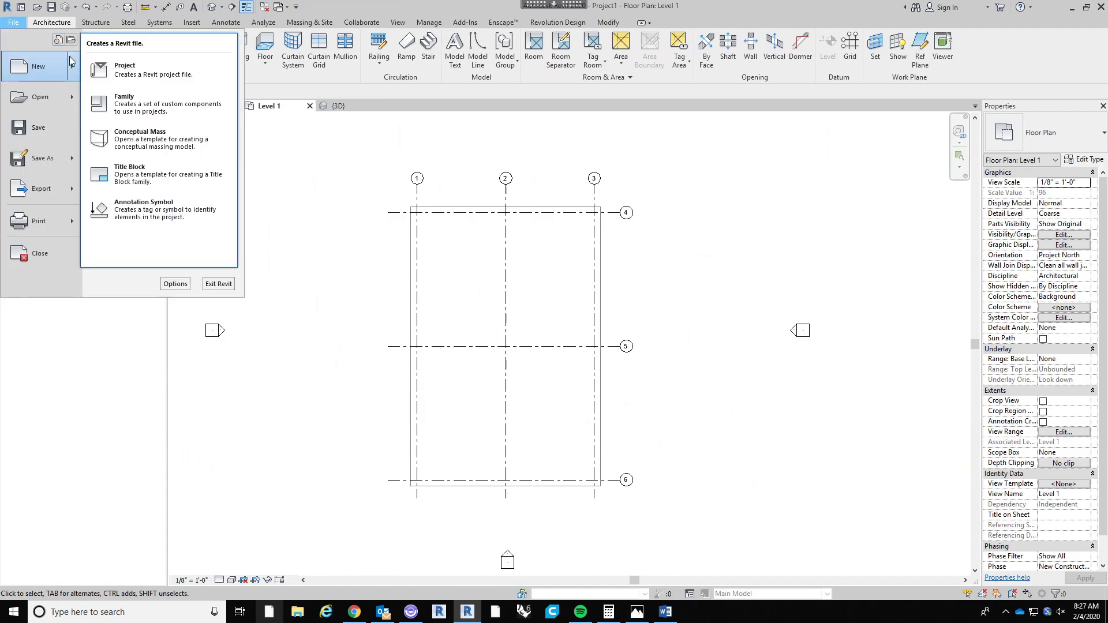
{"action": "left_click", "coordinate": [136, 110]}
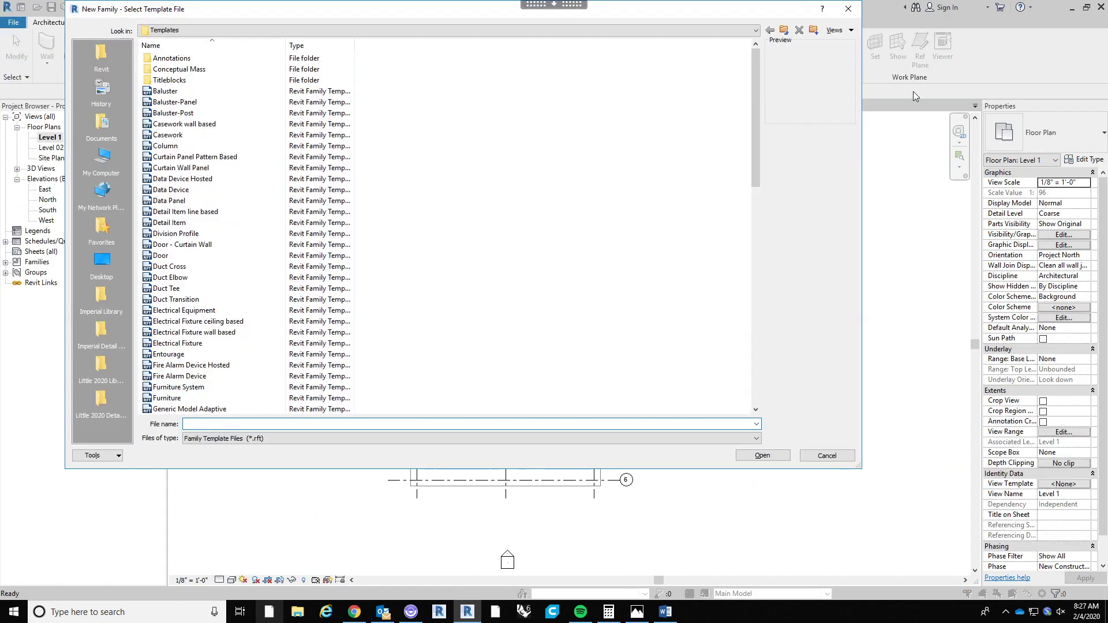
{"action": "mouse_move", "coordinate": [760, 80]}
{"action": "left_mouse_down"}
{"action": "mouse_move", "coordinate": [757, 131]}
{"action": "mouse_move", "coordinate": [801, 329]}
{"action": "left_mouse_up"}
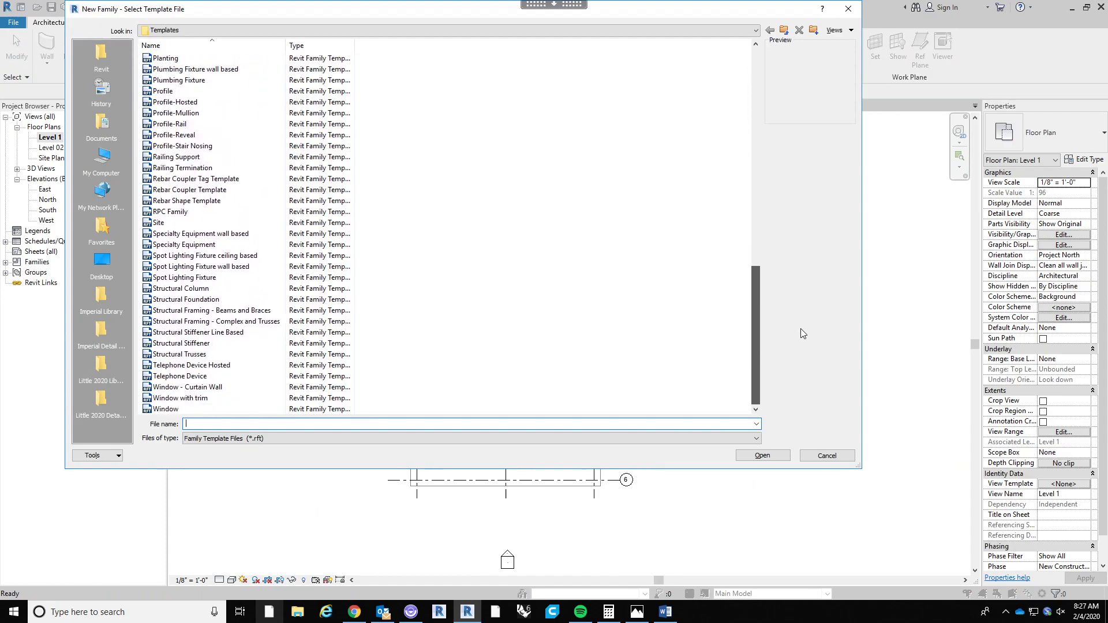
{"action": "left_click", "coordinate": [198, 290]}
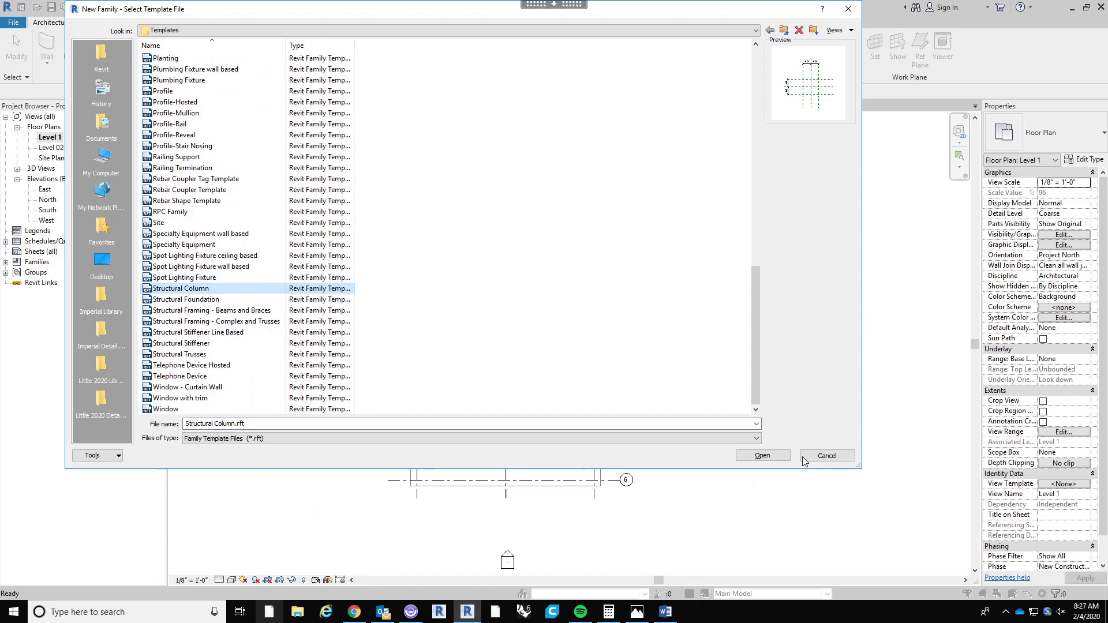
{"action": "left_click", "coordinate": [777, 458]}
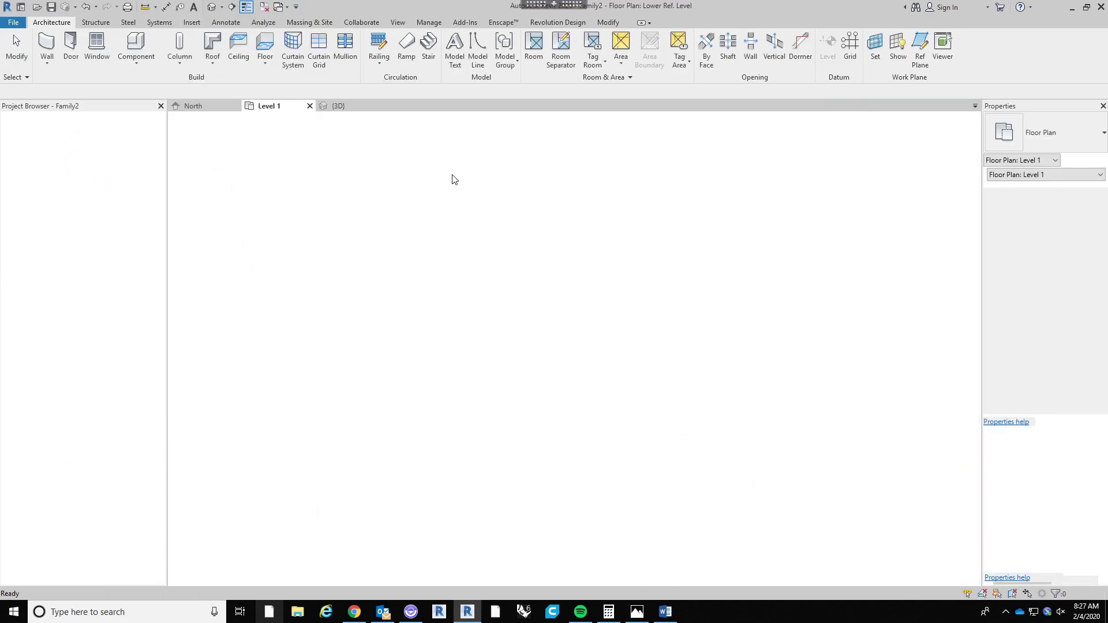
View the column family's reference levels in the Front elevation and return to the Lower Ref. Level floor plan.
{"action": "middle_click_drag", "start_coordinate": [769, 281], "coordinate": [733, 277]}
{"action": "scroll", "coordinate": [711, 283], "scroll_direction": "down", "scroll_amount": 1}
{"action": "middle_click_drag", "start_coordinate": [800, 299], "coordinate": [728, 316]}
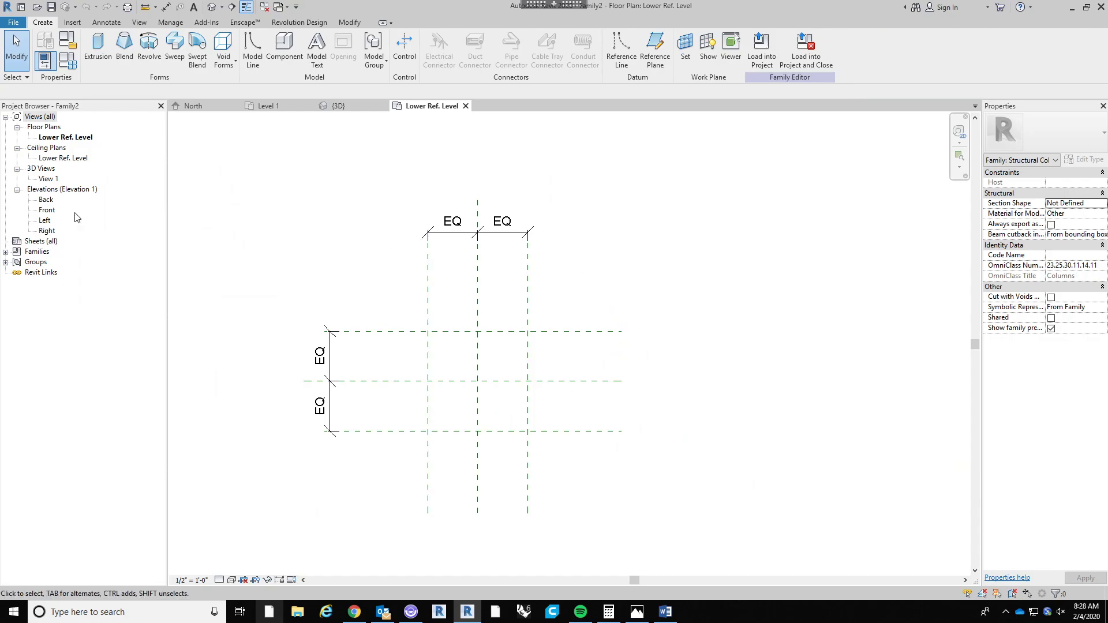
{"action": "double_click", "coordinate": [54, 213]}
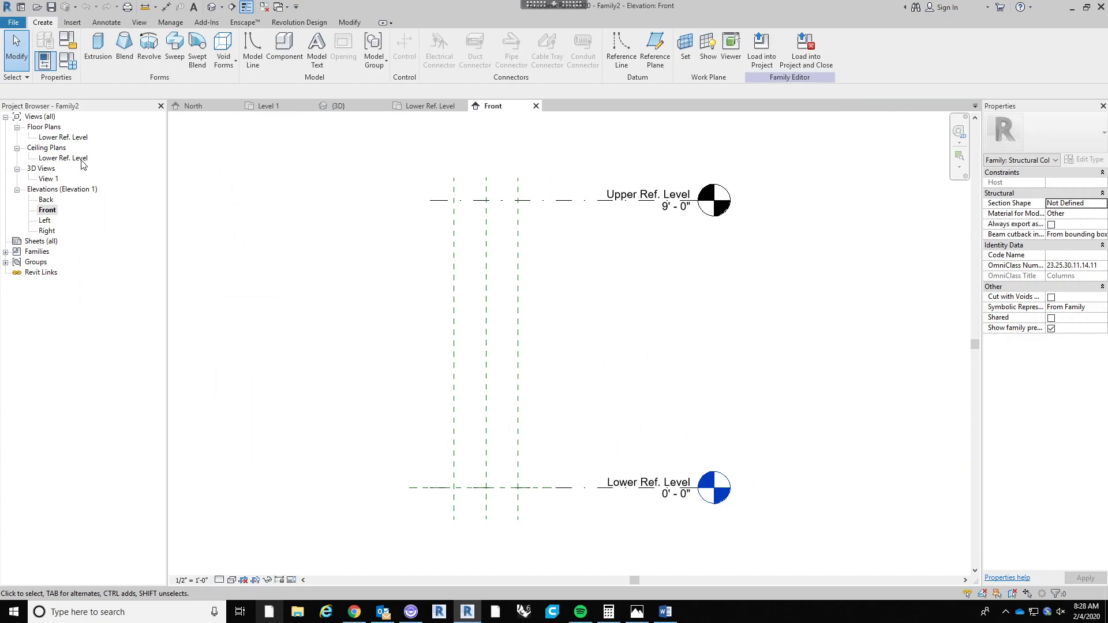
{"action": "double_click", "coordinate": [75, 138]}
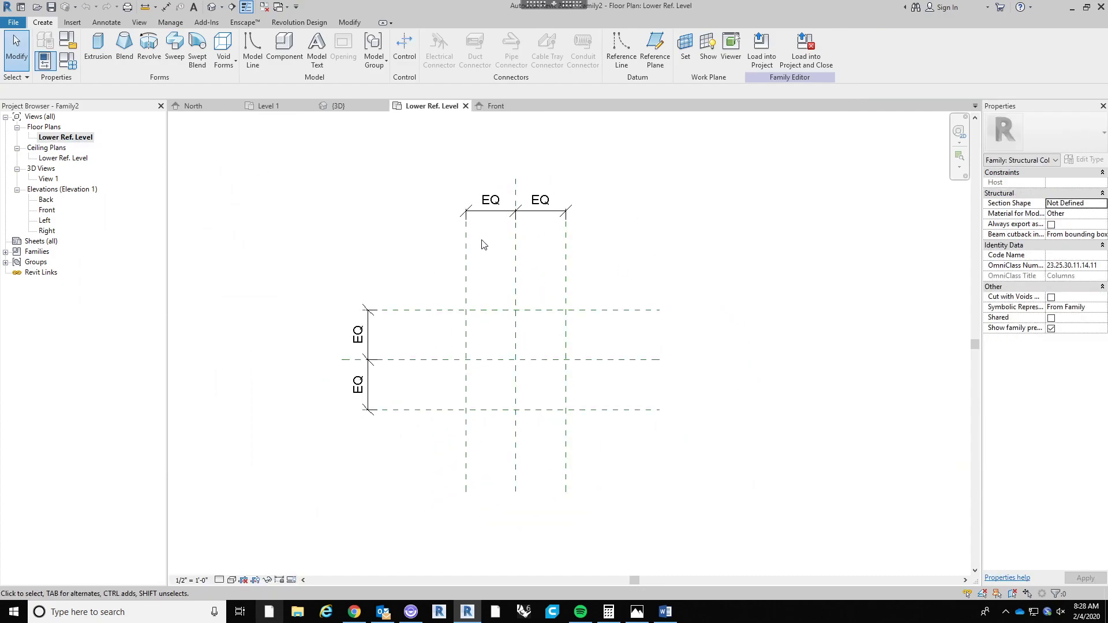
Examine the reference planes and their EQ dimensions in the Lower Ref. Level plan.
{"action": "middle_click_drag", "start_coordinate": [645, 269], "coordinate": [662, 269]}
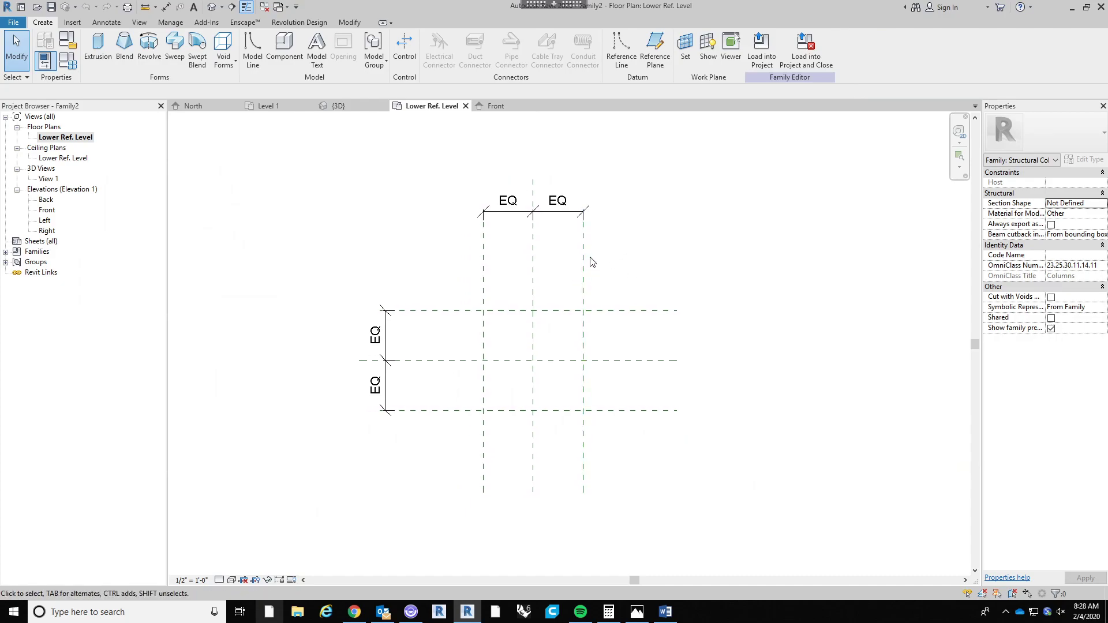
{"action": "middle_click_drag", "start_coordinate": [680, 271], "coordinate": [693, 260]}
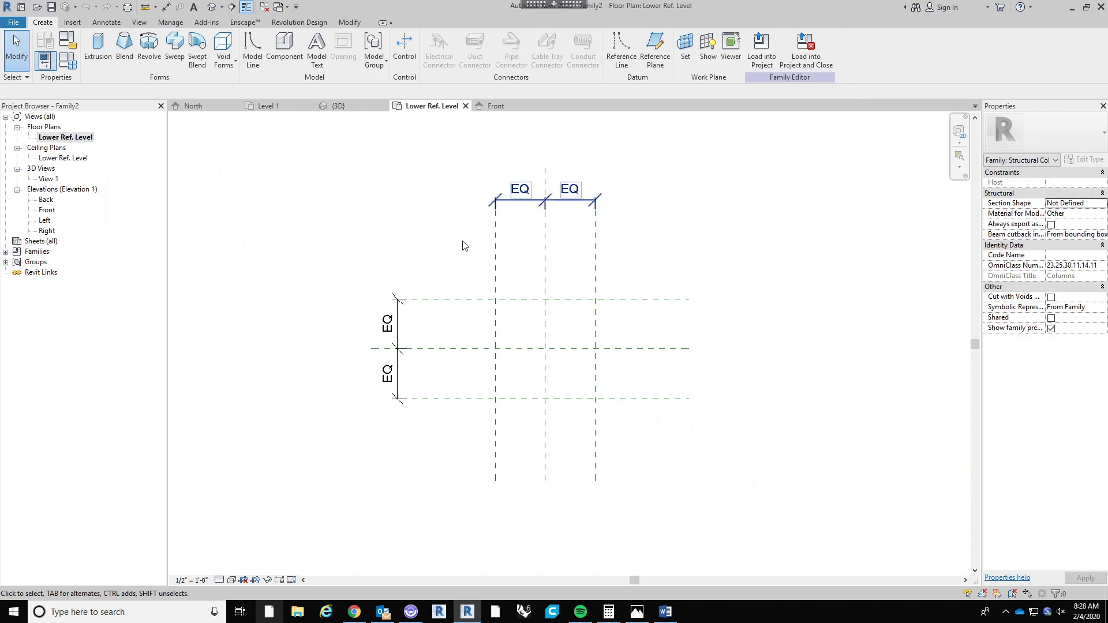
{"action": "middle_click_drag", "start_coordinate": [700, 257], "coordinate": [662, 275]}
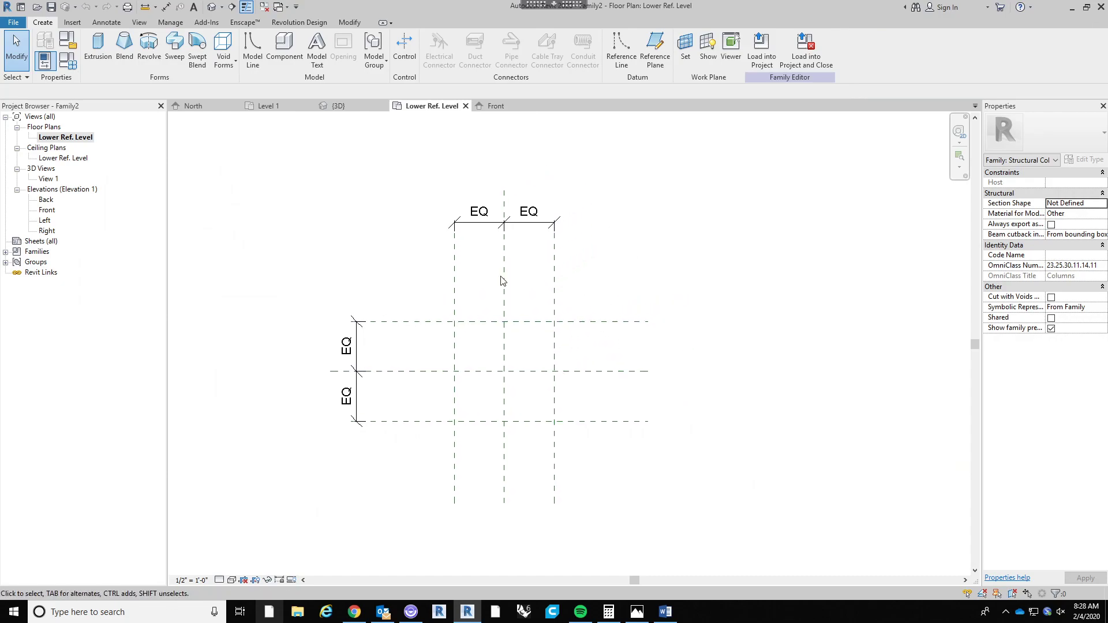
{"action": "middle_click_drag", "start_coordinate": [502, 374], "coordinate": [515, 362]}
{"action": "scroll", "coordinate": [518, 372], "scroll_direction": "up", "scroll_amount": 3}
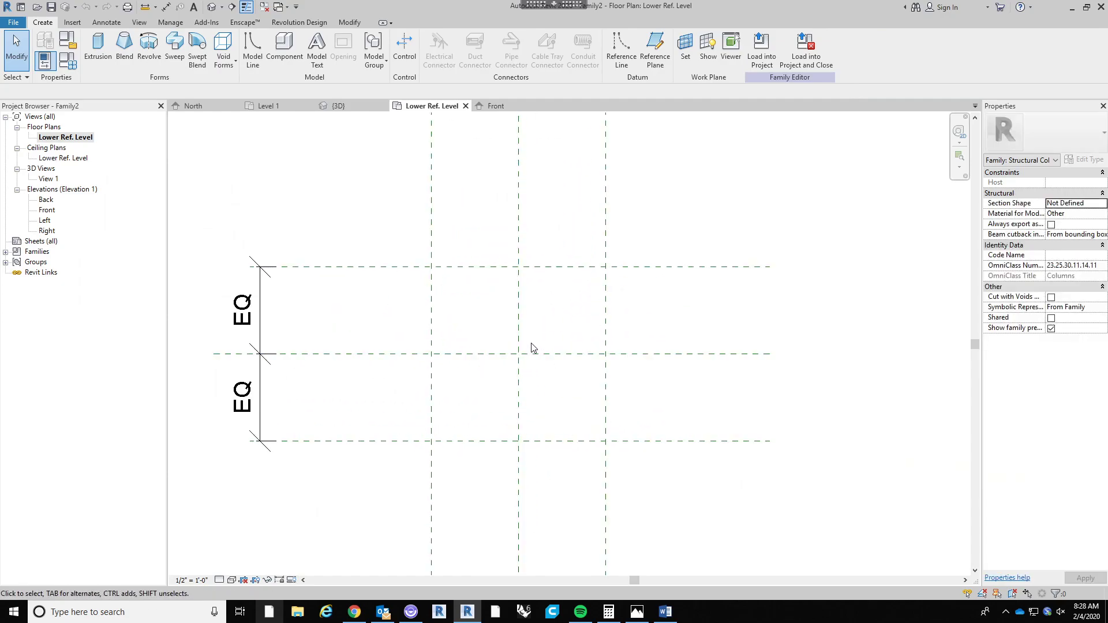
{"action": "scroll", "coordinate": [539, 359], "scroll_direction": "down", "scroll_amount": 6}
{"action": "scroll", "coordinate": [539, 359], "scroll_direction": "up", "scroll_amount": 3}
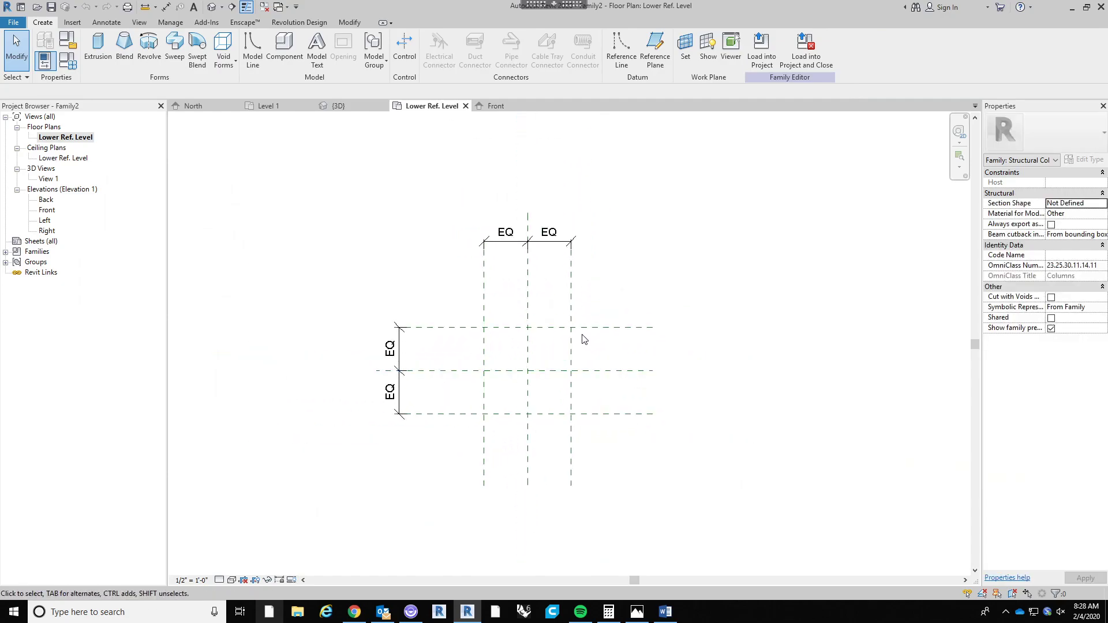
{"action": "middle_click_drag", "start_coordinate": [645, 247], "coordinate": [652, 229]}
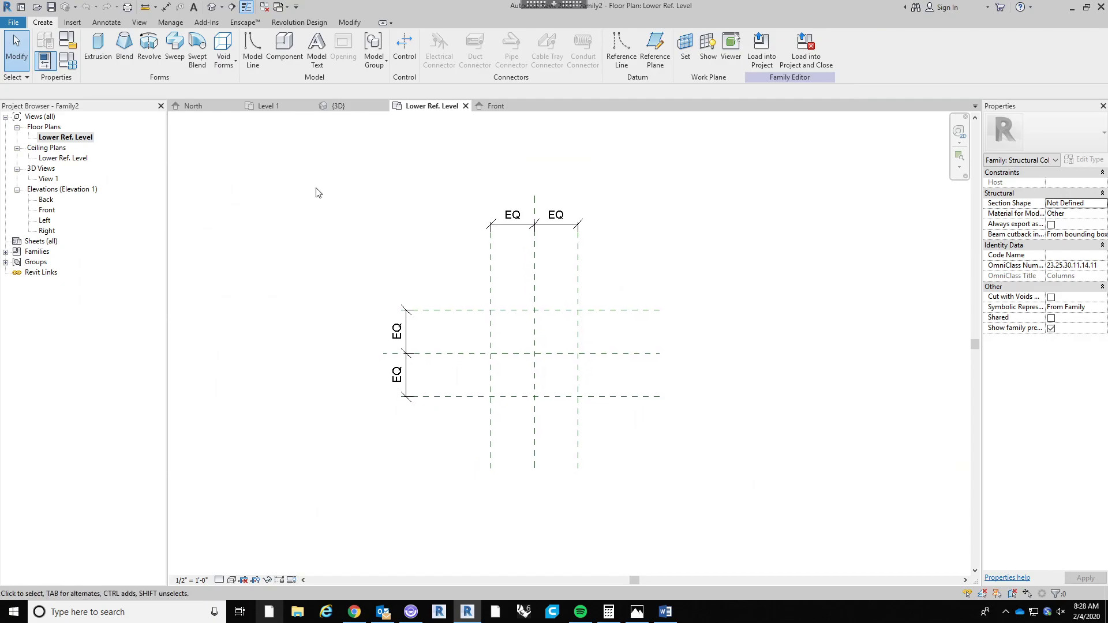
Start an extrusion and sketch a rectangle about 1'-2" wide by 1'-3" high around the intersection of the centre reference planes.
{"action": "left_click", "coordinate": [101, 46]}
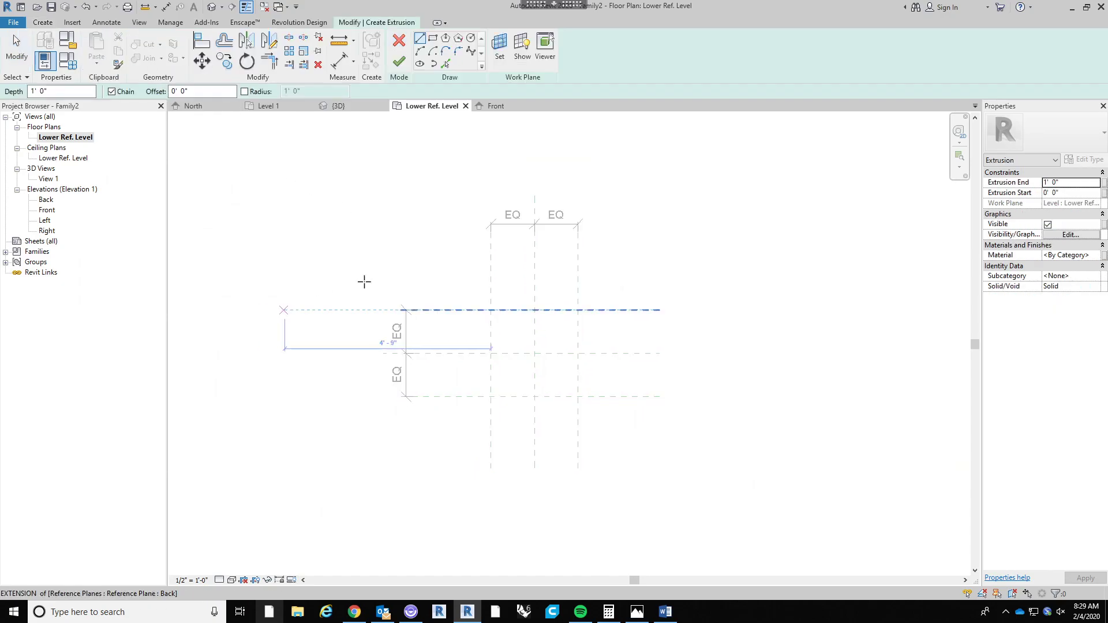
{"action": "left_click", "coordinate": [433, 38]}
{"action": "scroll", "coordinate": [505, 268], "scroll_direction": "up", "scroll_amount": 2}
{"action": "left_click", "coordinate": [507, 357]}
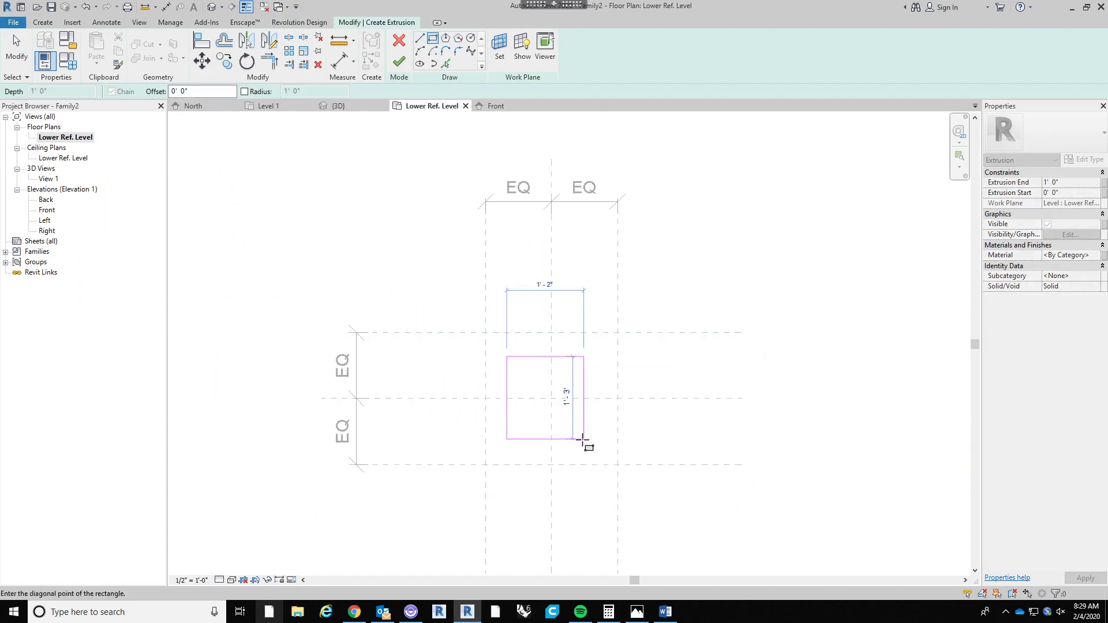
{"action": "left_click", "coordinate": [582, 440]}
{"action": "middle_click_drag", "start_coordinate": [700, 227], "coordinate": [695, 208]}
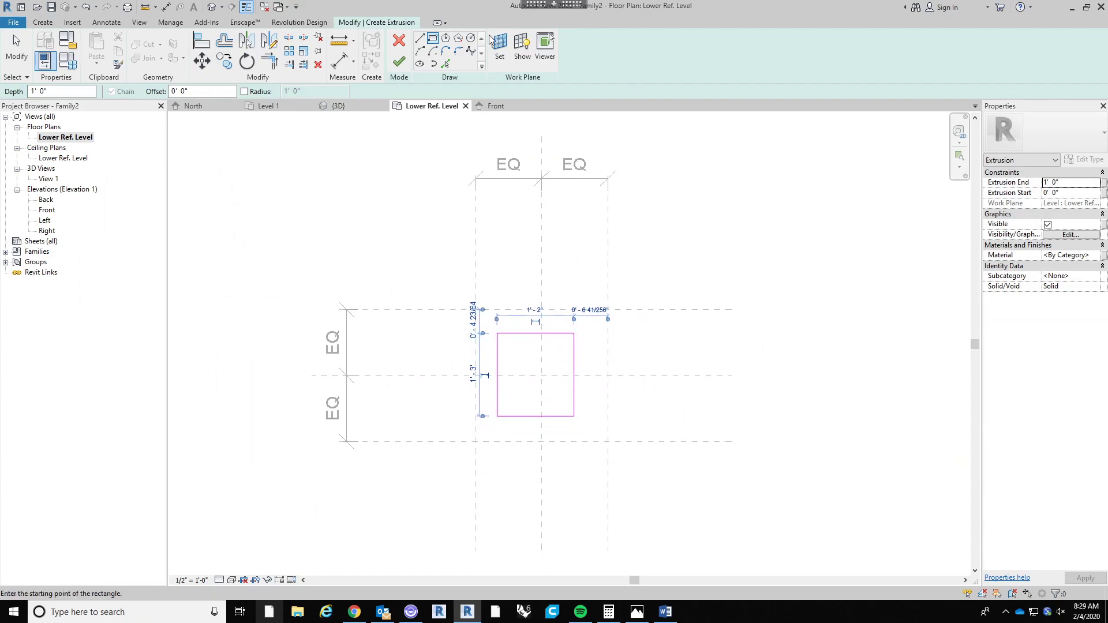
Finish the rectangular extrusion sketch and deselect the resulting solid.
{"action": "left_click", "coordinate": [398, 61]}
{"action": "left_click", "coordinate": [700, 286]}
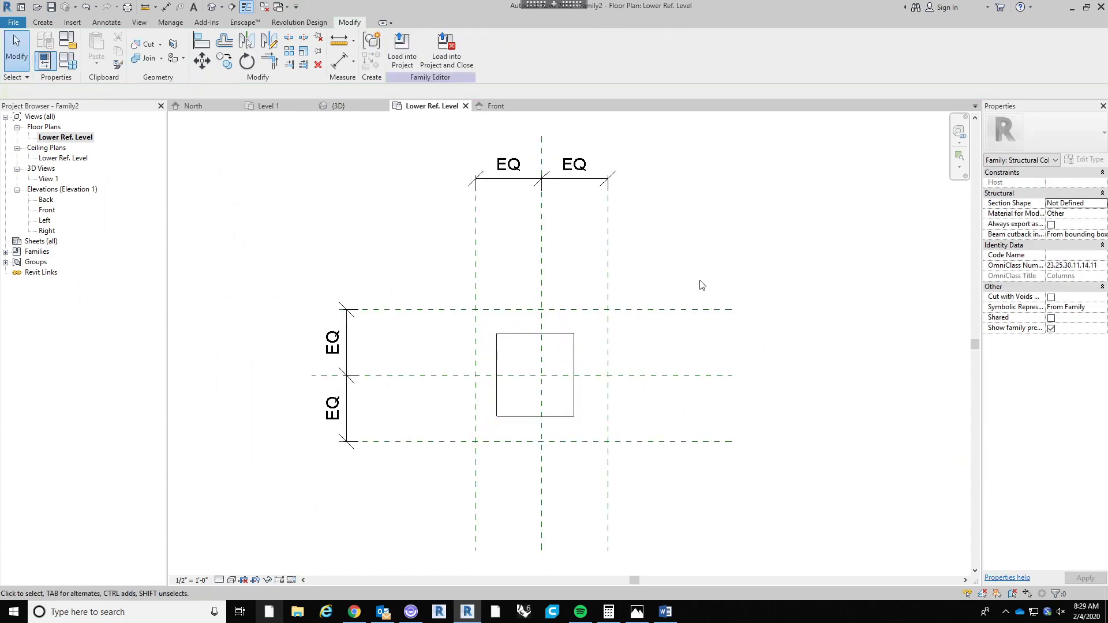
{"action": "middle_click_drag", "start_coordinate": [710, 271], "coordinate": [701, 241]}
{"action": "scroll", "coordinate": [621, 213], "scroll_direction": "down", "scroll_amount": 1}
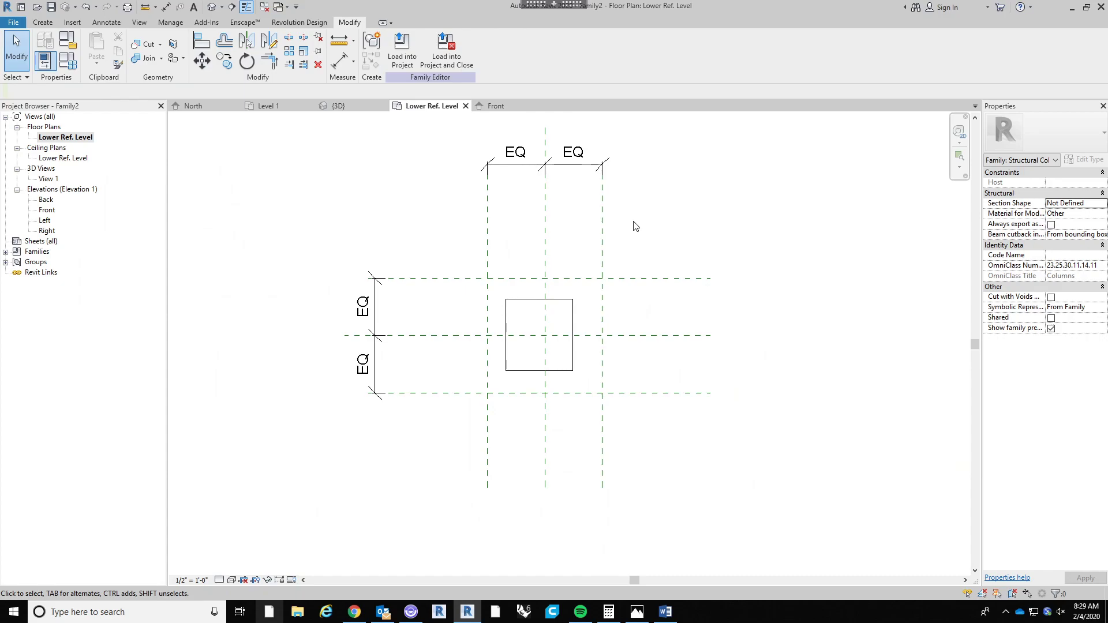
Align the extrusion's right edge to the right-hand reference plane and lock the alignment.
{"action": "left_click", "coordinate": [199, 43]}
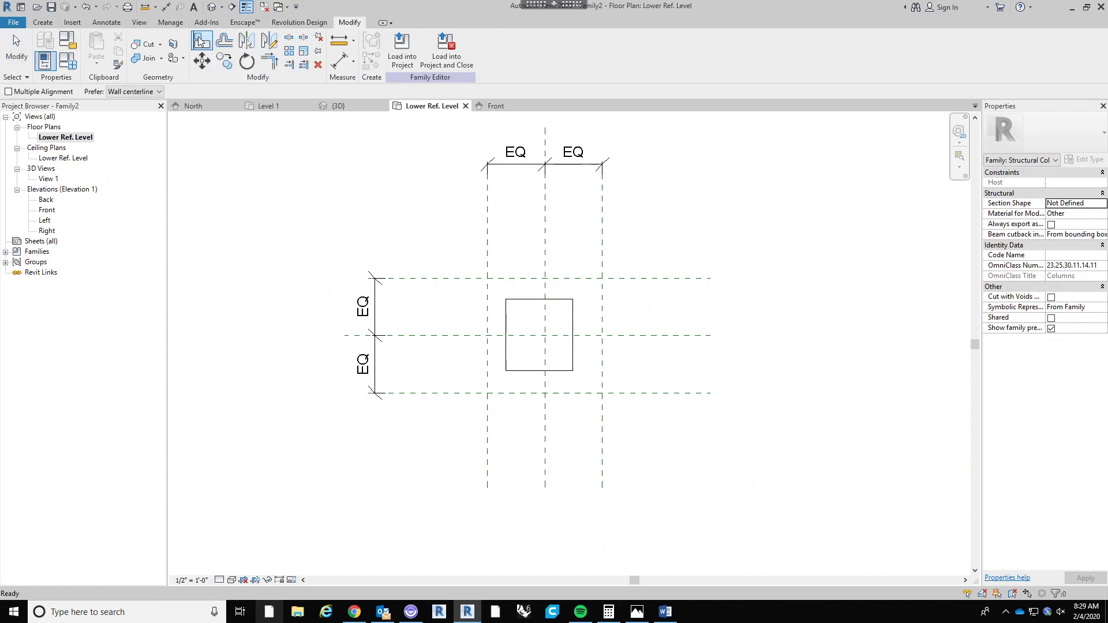
{"action": "left_click", "coordinate": [602, 240]}
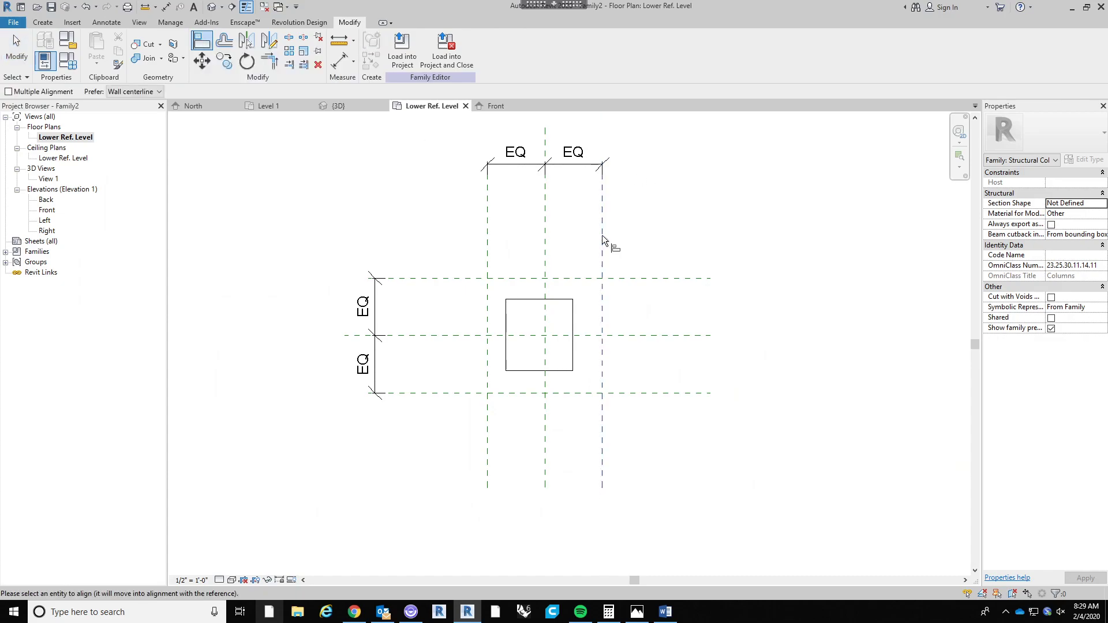
{"action": "left_click", "coordinate": [572, 323]}
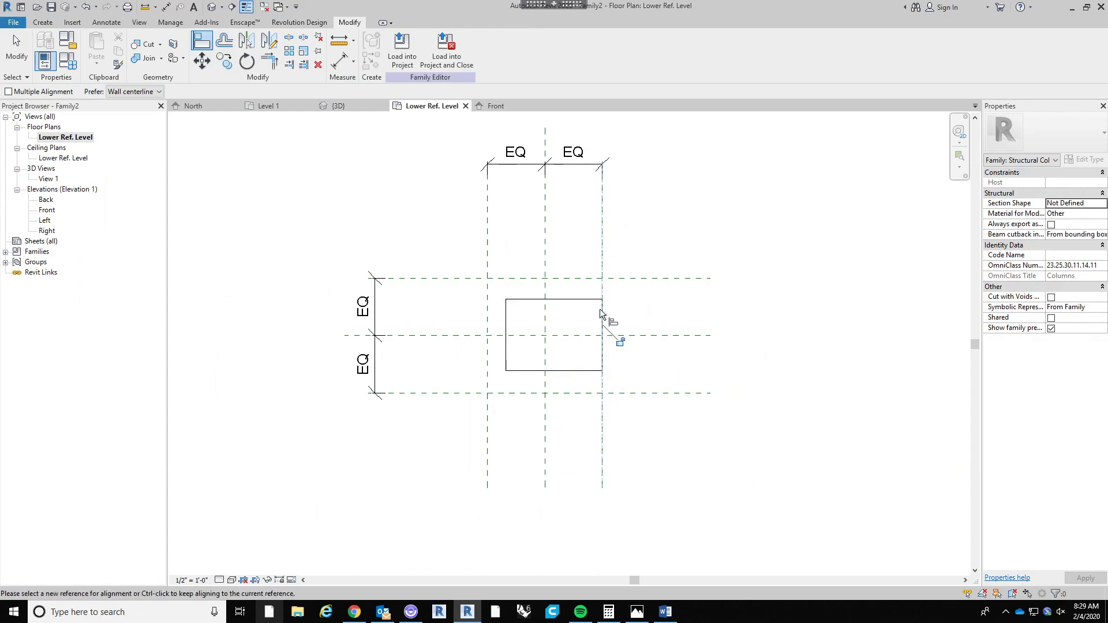
{"action": "scroll", "coordinate": [622, 376], "scroll_direction": "up", "scroll_amount": 2}
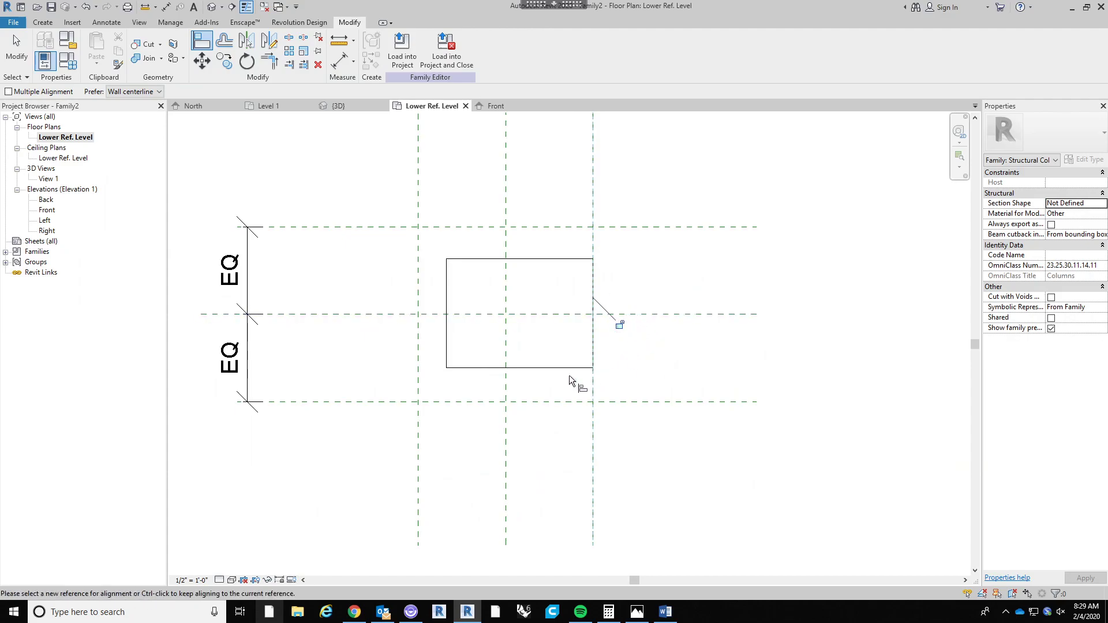
{"action": "left_click", "coordinate": [618, 326]}
{"action": "scroll", "coordinate": [577, 223], "scroll_direction": "down", "scroll_amount": 1}
{"action": "scroll", "coordinate": [578, 224], "scroll_direction": "down", "scroll_amount": 1}
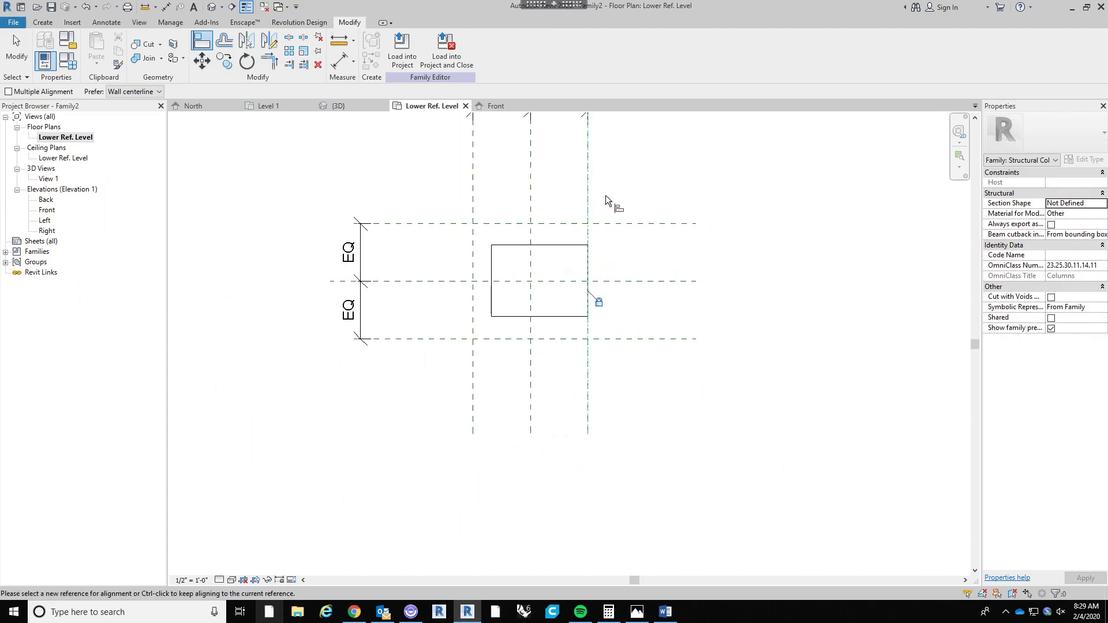
{"action": "middle_click_drag", "start_coordinate": [622, 192], "coordinate": [637, 250]}
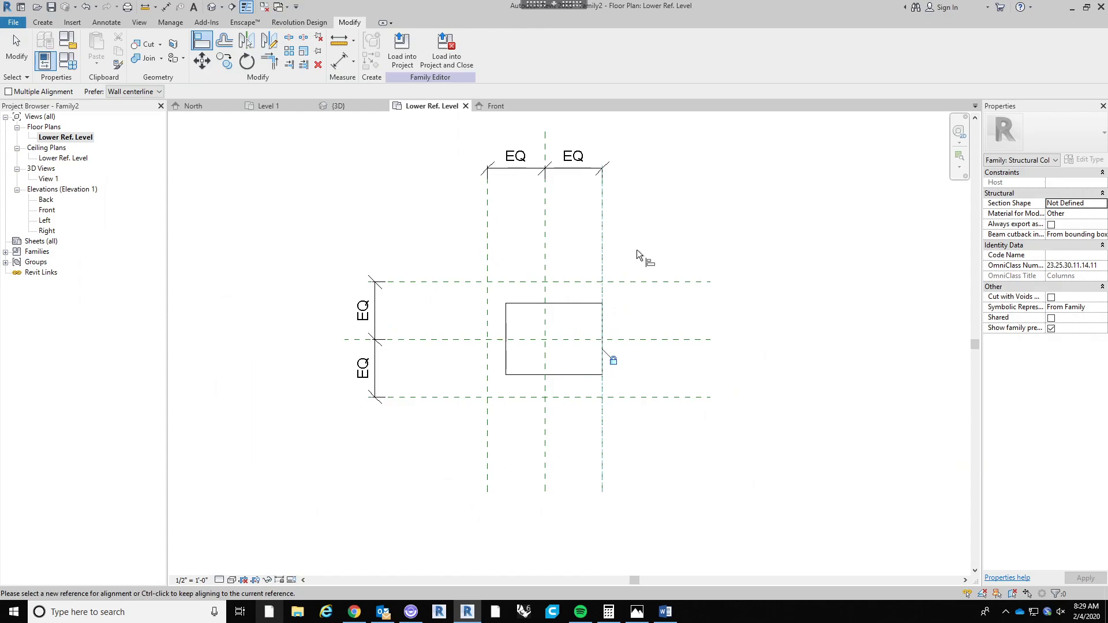
Align the extrusion's left, upper and lower edges to their matching outer reference planes, lock them, and end the Align command.
{"action": "left_click", "coordinate": [489, 306]}
{"action": "left_click", "coordinate": [508, 326]}
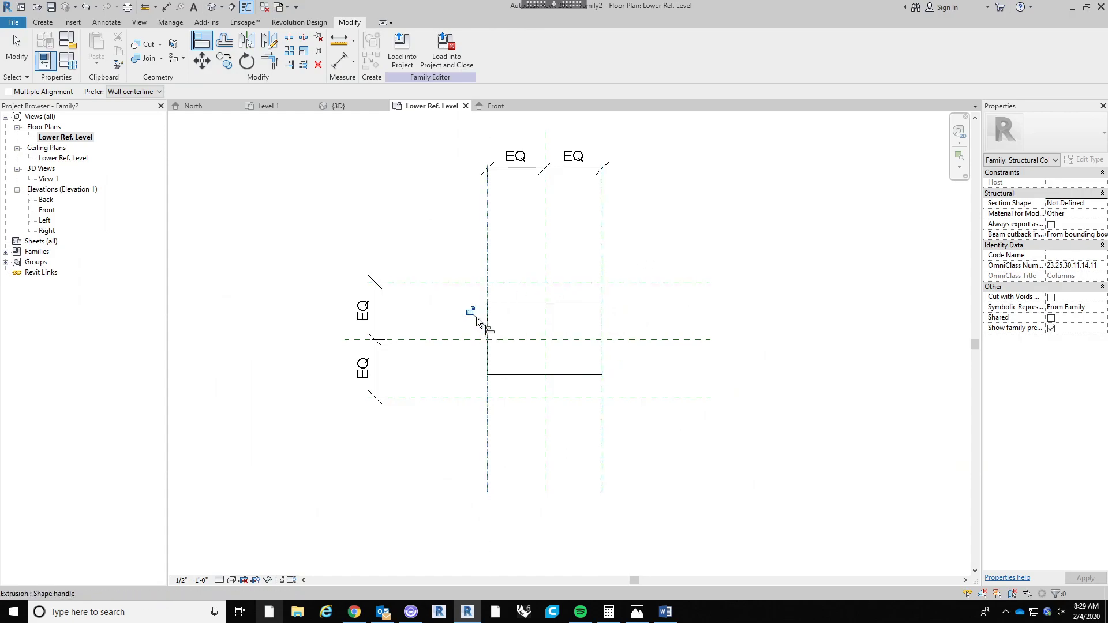
{"action": "left_click", "coordinate": [478, 282]}
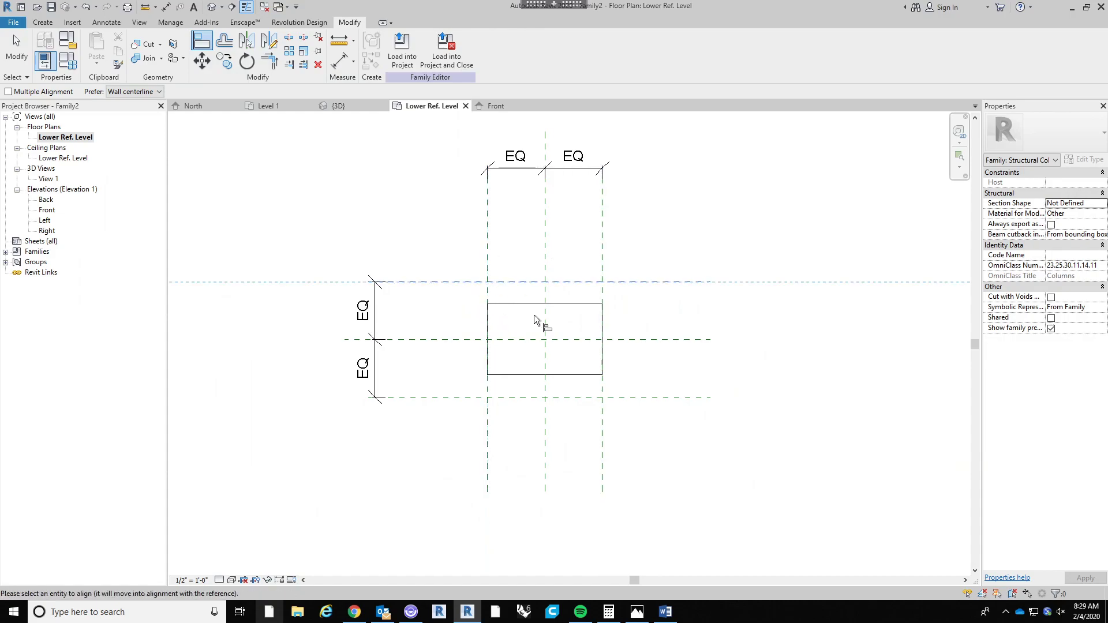
{"action": "left_click", "coordinate": [522, 303]}
{"action": "left_click", "coordinate": [468, 397]}
{"action": "left_click", "coordinate": [514, 375]}
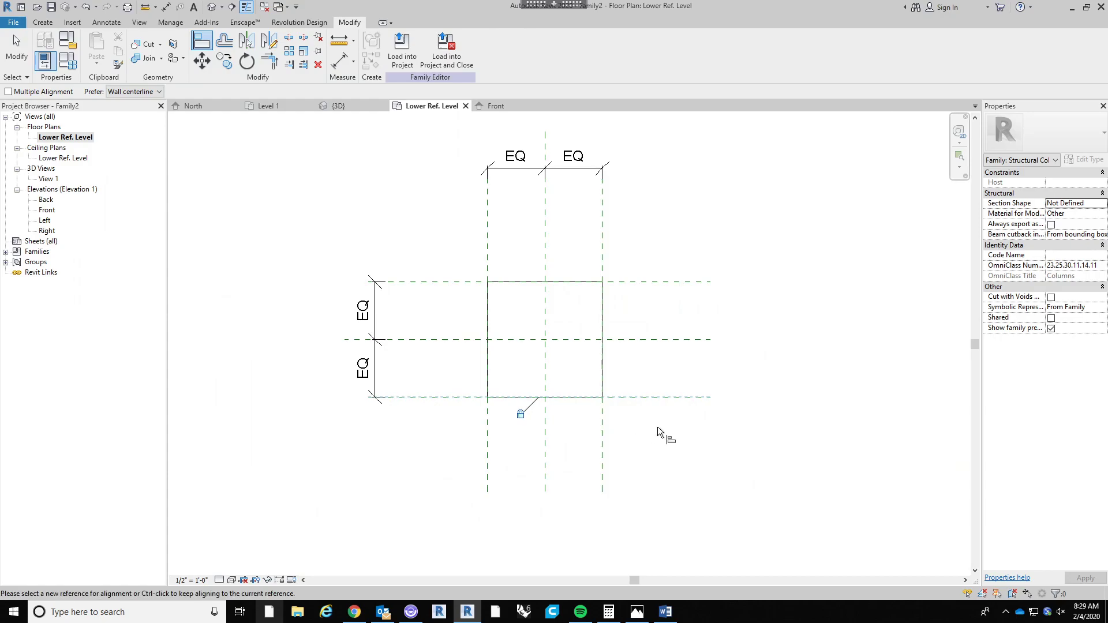
{"action": "scroll", "coordinate": [656, 431], "scroll_direction": "down", "scroll_amount": 3}
{"action": "key", "text": "Escape"}
{"action": "key", "text": "Escape"}
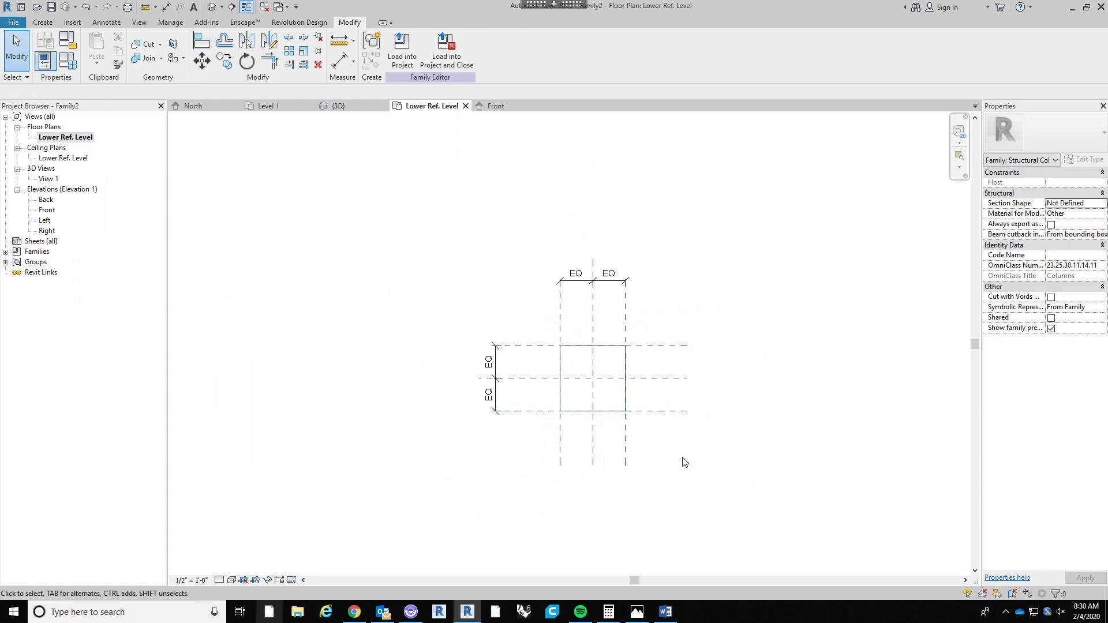
In the Front elevation, align the top of the column extrusion to the Upper Ref. Level and lock it.
{"action": "double_click", "coordinate": [47, 211]}
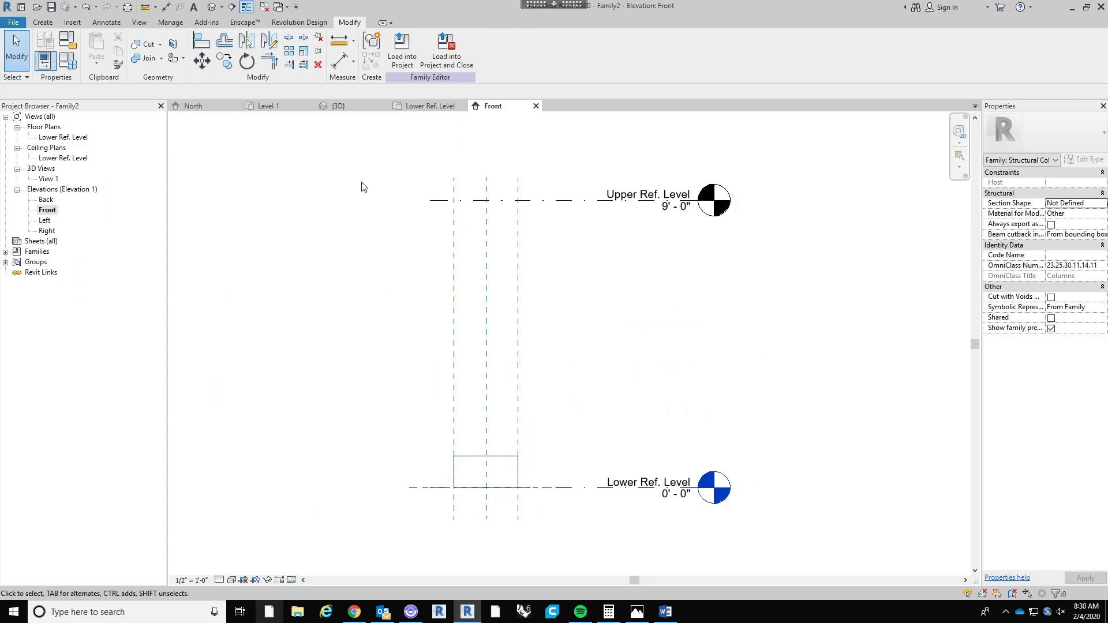
{"action": "left_click", "coordinate": [201, 40]}
{"action": "left_click", "coordinate": [570, 202]}
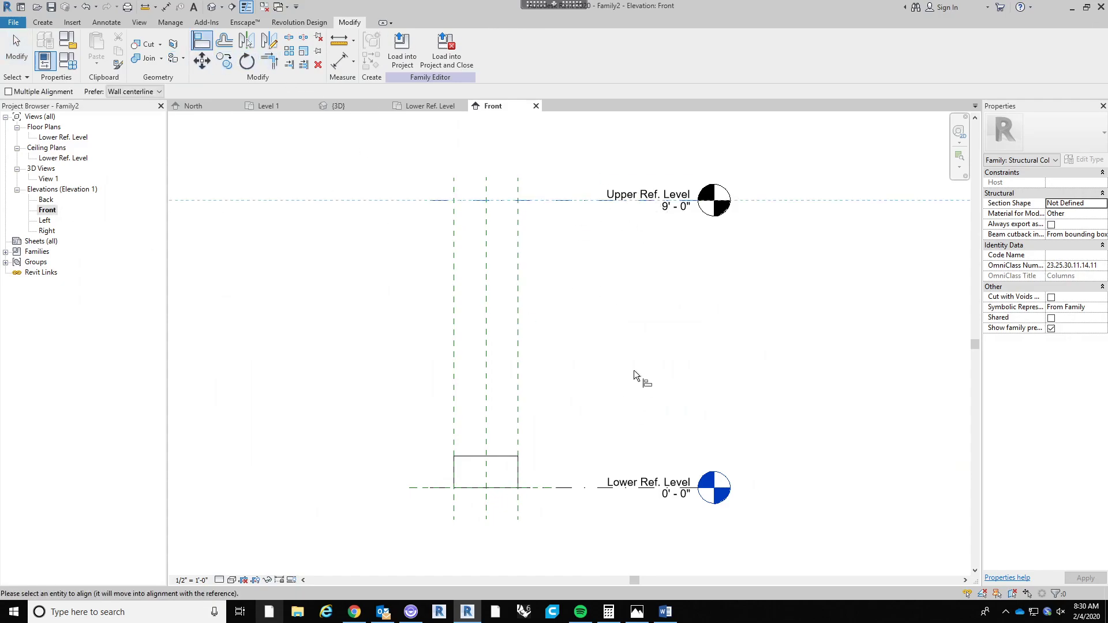
{"action": "left_click", "coordinate": [500, 456]}
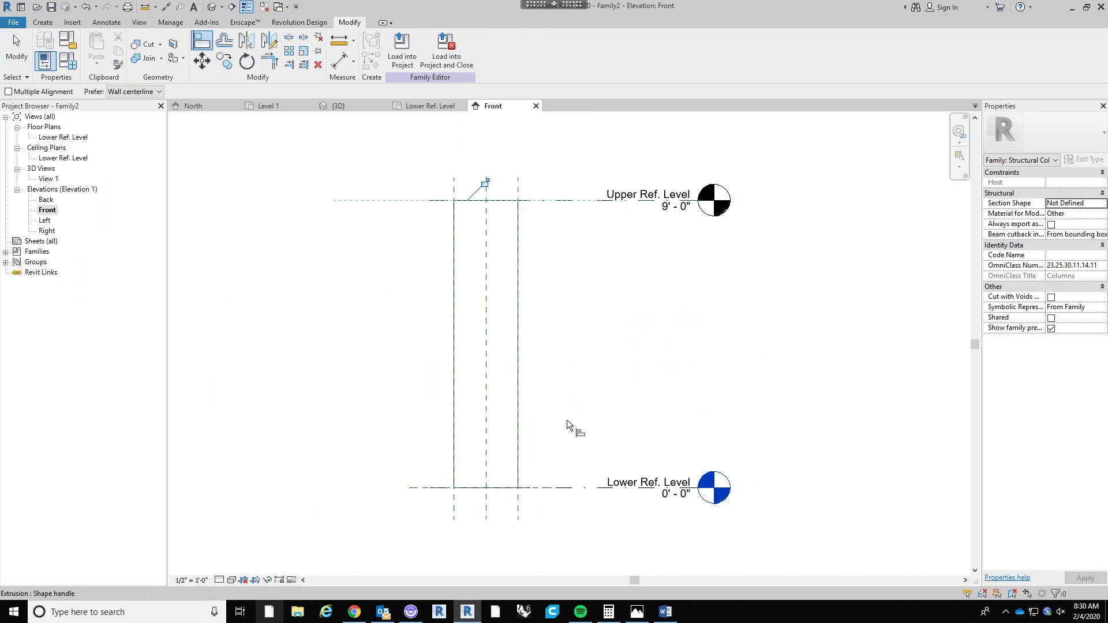
{"action": "left_click", "coordinate": [485, 183]}
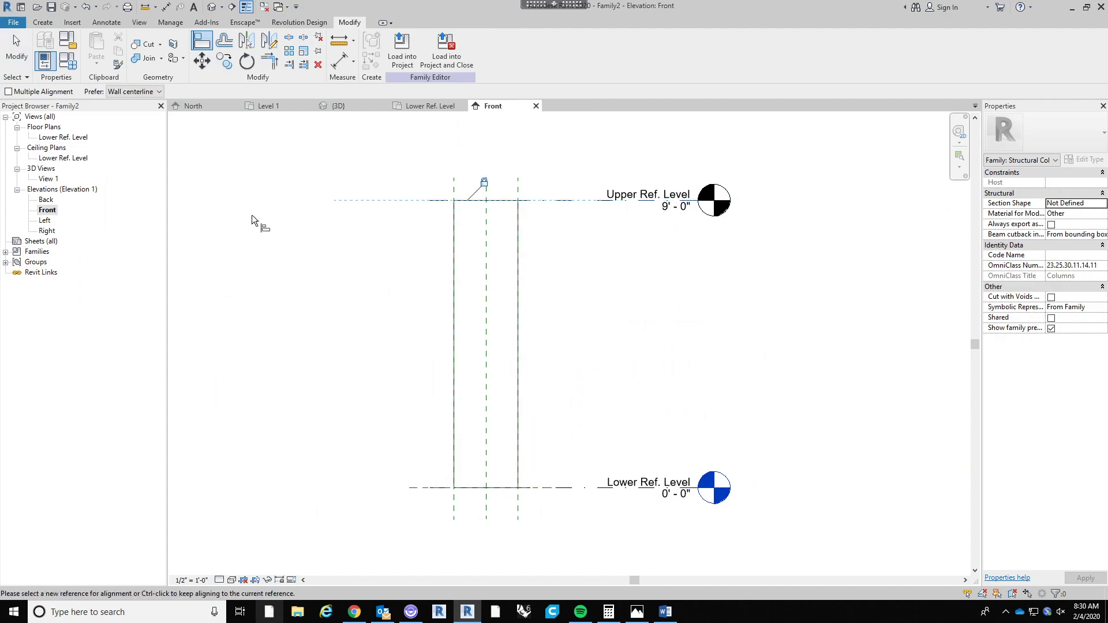
View the column family's parameters in the Family Types dialog, close it without applying anything, and restart Align.
{"action": "left_click", "coordinate": [67, 61]}
{"action": "left_click_drag", "start_coordinate": [602, 126], "coordinate": [760, 240]}
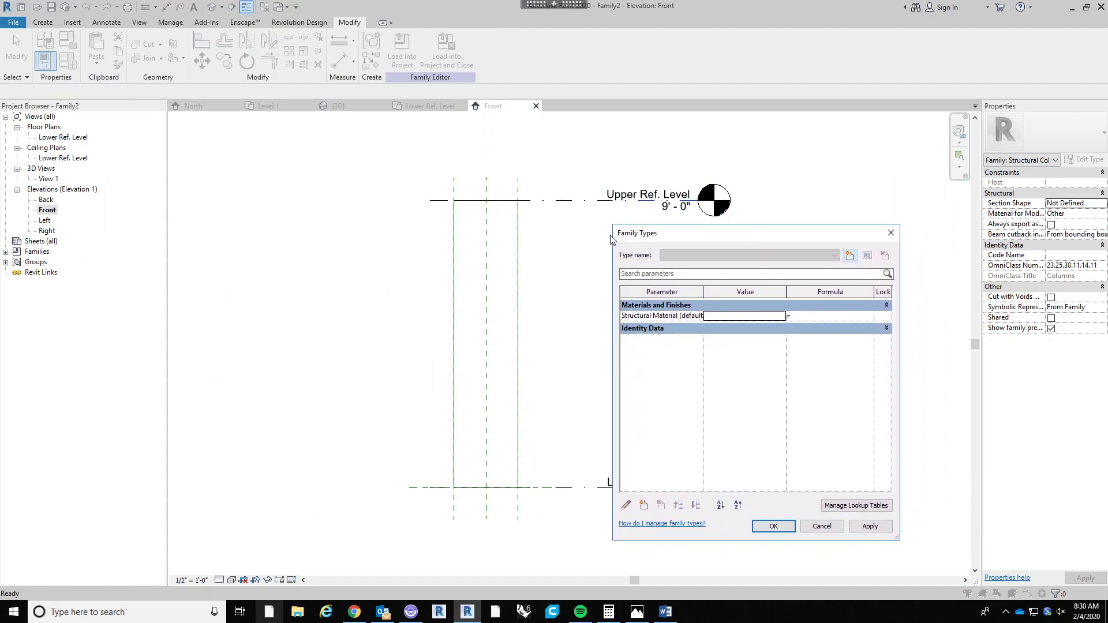
{"action": "left_click", "coordinate": [822, 526]}
{"action": "key", "text": "a"}
{"action": "key", "text": "l"}
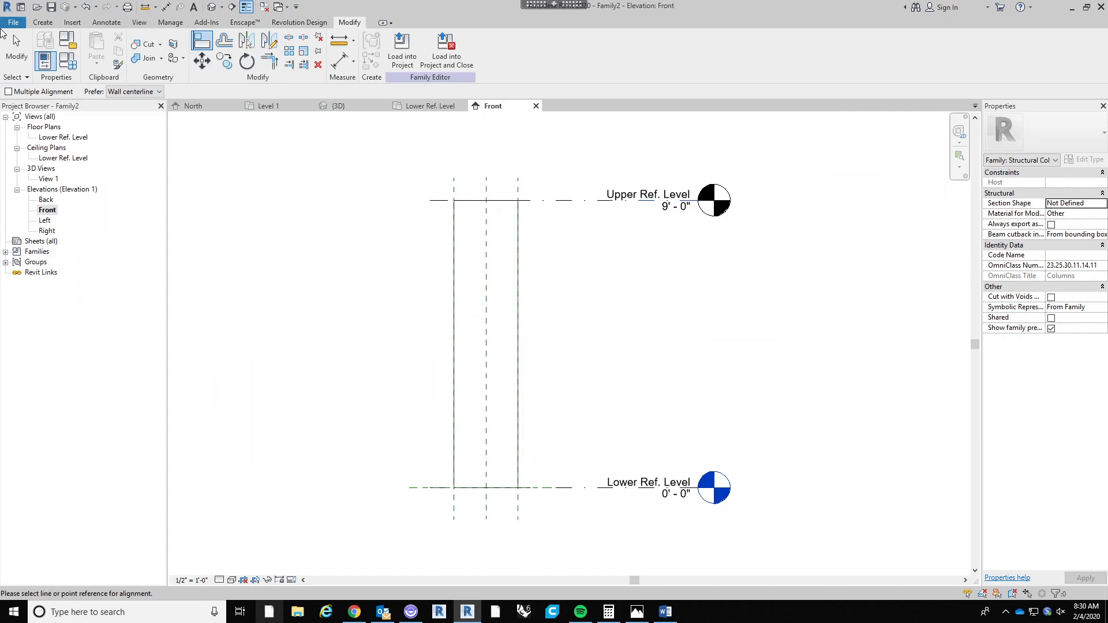
{"action": "left_click", "coordinate": [16, 52]}
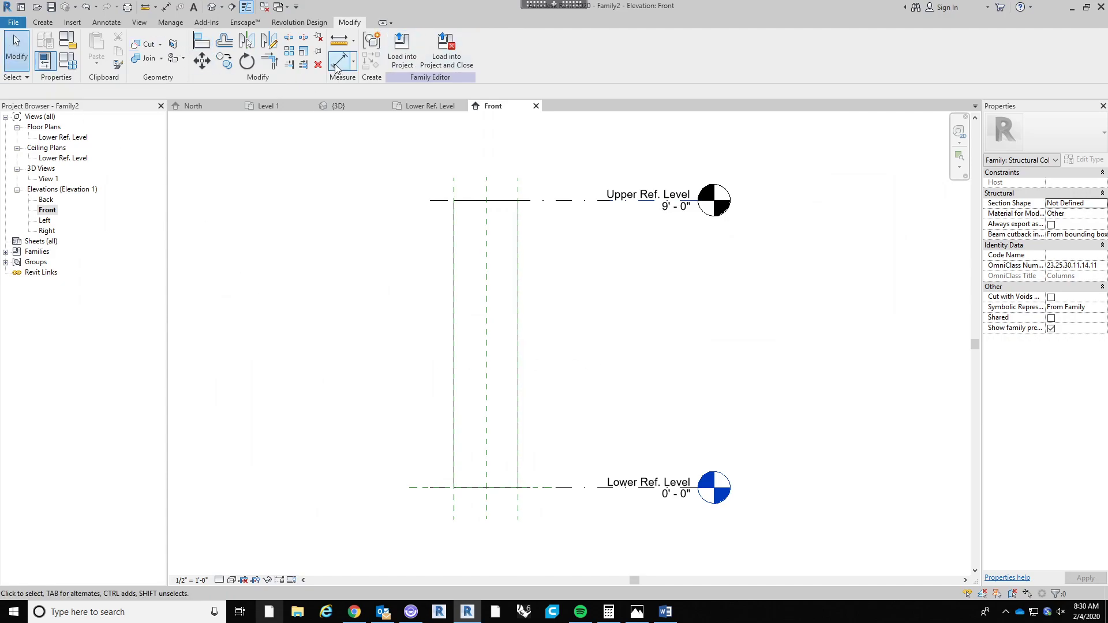
{"action": "left_click", "coordinate": [674, 203]}
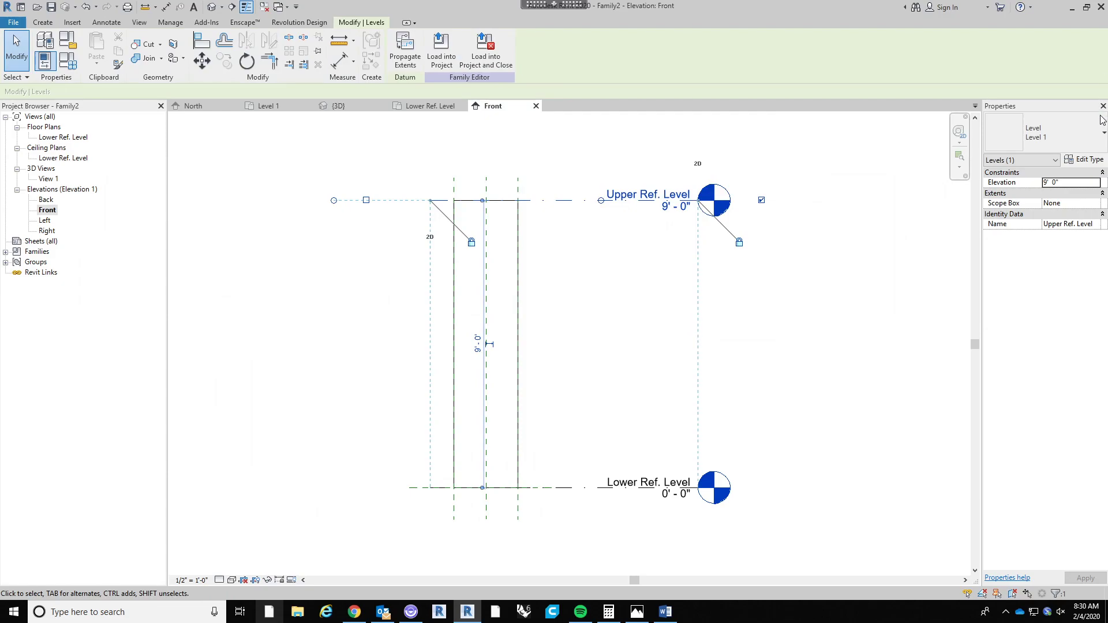
{"action": "left_click", "coordinate": [877, 278]}
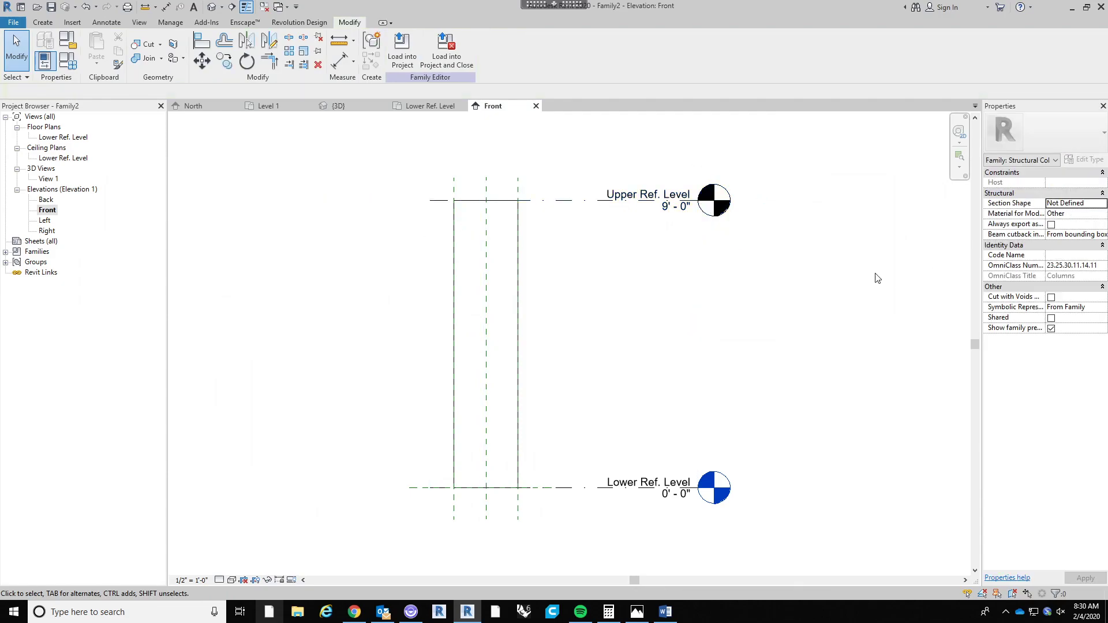
In the Lower Ref. Level plan, add an aligned dimension between the column's front and back reference planes, placed beside the column.
{"action": "double_click", "coordinate": [64, 137]}
{"action": "scroll", "coordinate": [666, 354], "scroll_direction": "up", "scroll_amount": 3}
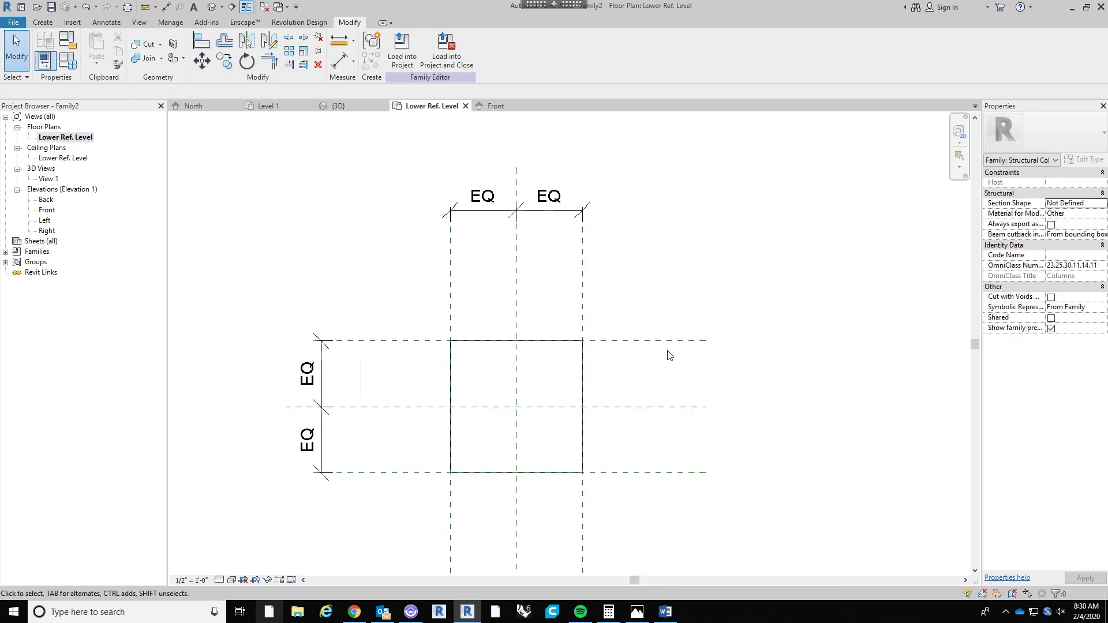
{"action": "left_click", "coordinate": [339, 60]}
{"action": "left_click", "coordinate": [587, 440]}
{"action": "left_click", "coordinate": [595, 308]}
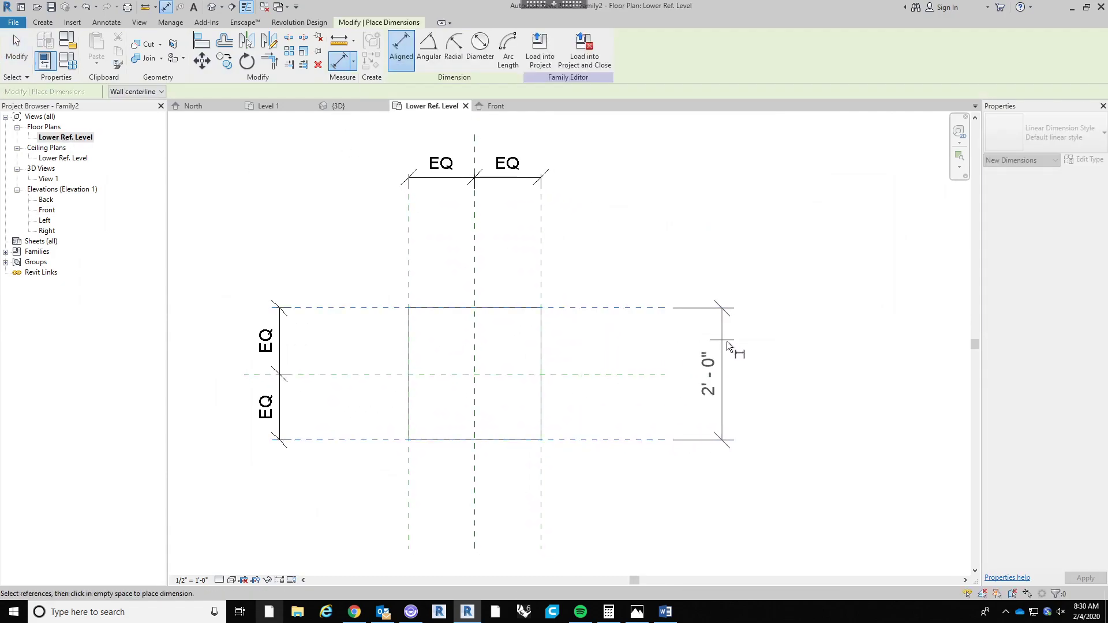
{"action": "left_click", "coordinate": [739, 360]}
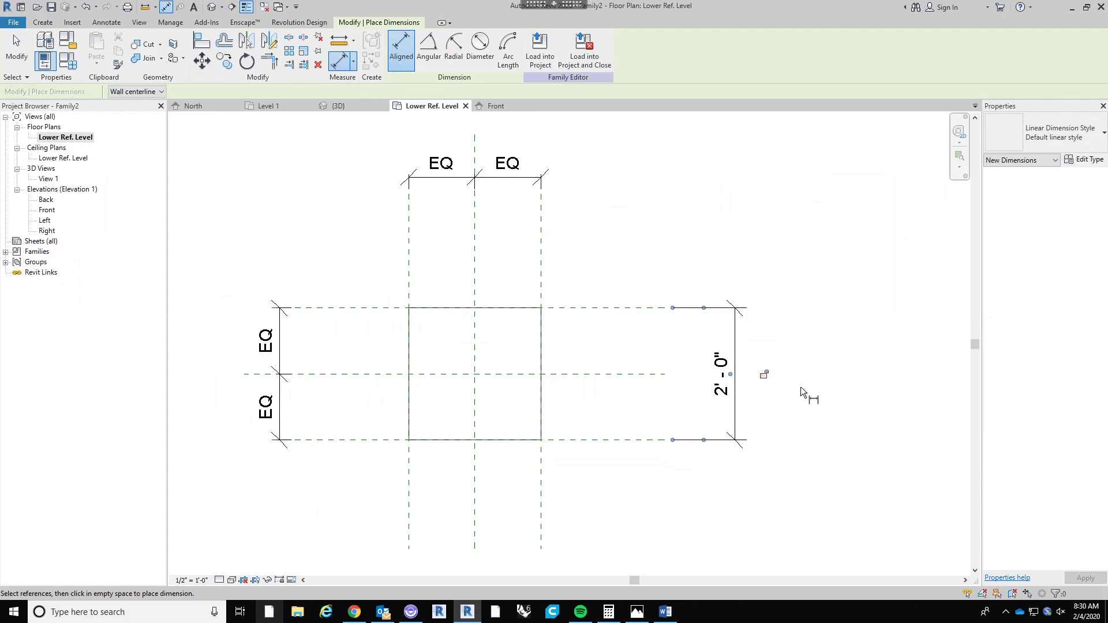
Add an aligned dimension between the column's two outer vertical reference planes, placed below the column in plan.
{"action": "left_click", "coordinate": [541, 263]}
{"action": "left_click", "coordinate": [409, 289]}
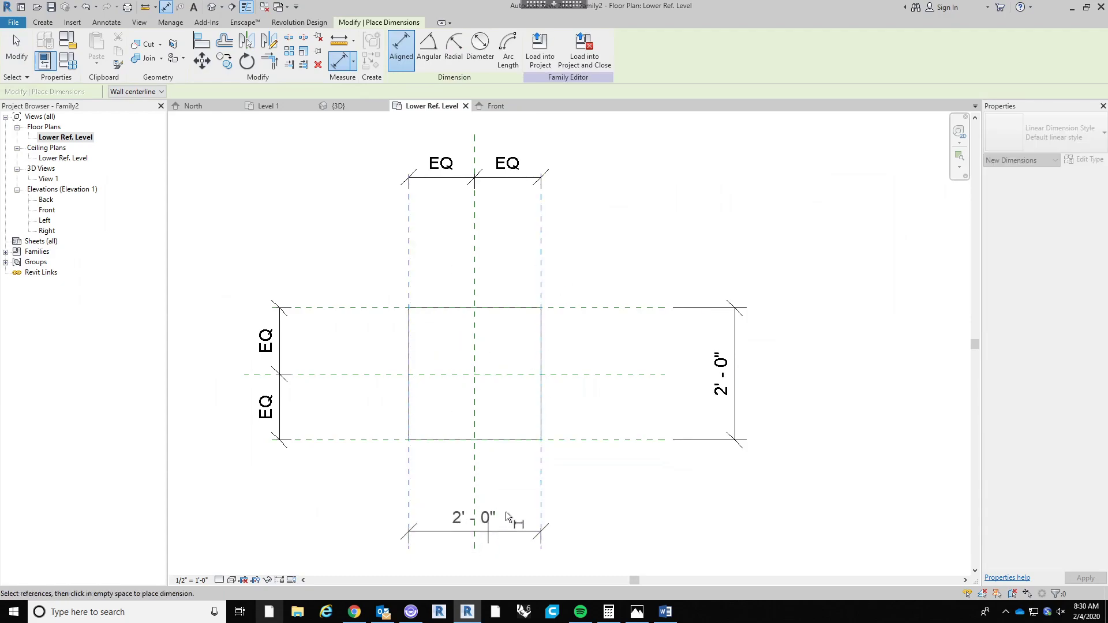
{"action": "left_click", "coordinate": [506, 509]}
{"action": "key", "text": "Escape"}
{"action": "key", "text": "Escape"}
Label the horizontal overall dimension below the column with a new type-based family parameter named Width.
{"action": "left_click", "coordinate": [501, 508]}
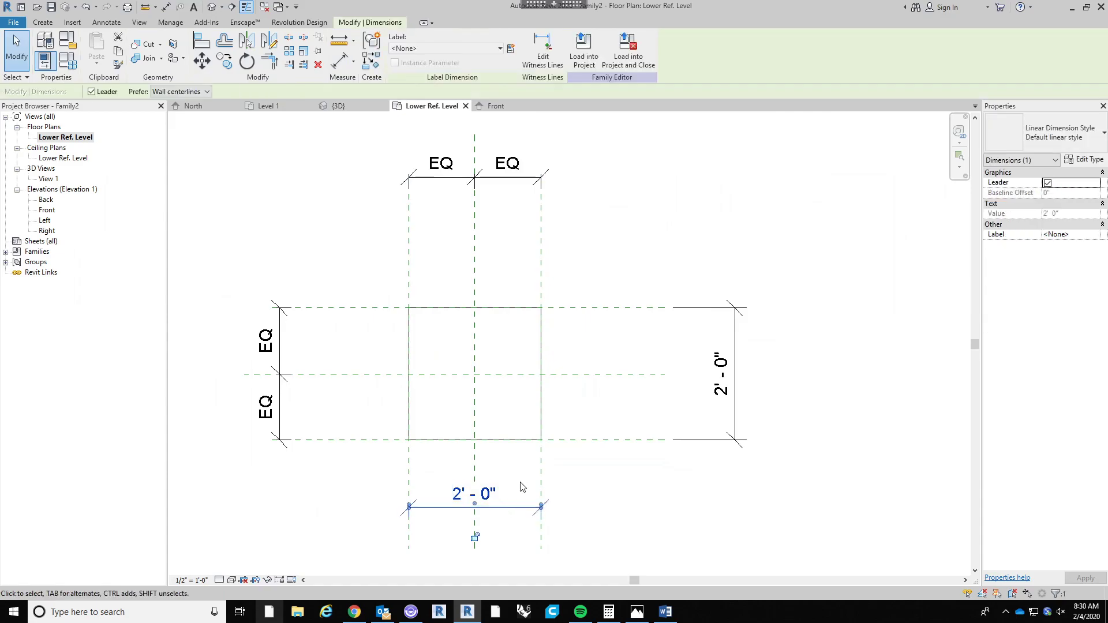
{"action": "right_click", "coordinate": [508, 555]}
{"action": "key", "text": "Escape"}
{"action": "left_click", "coordinate": [510, 48]}
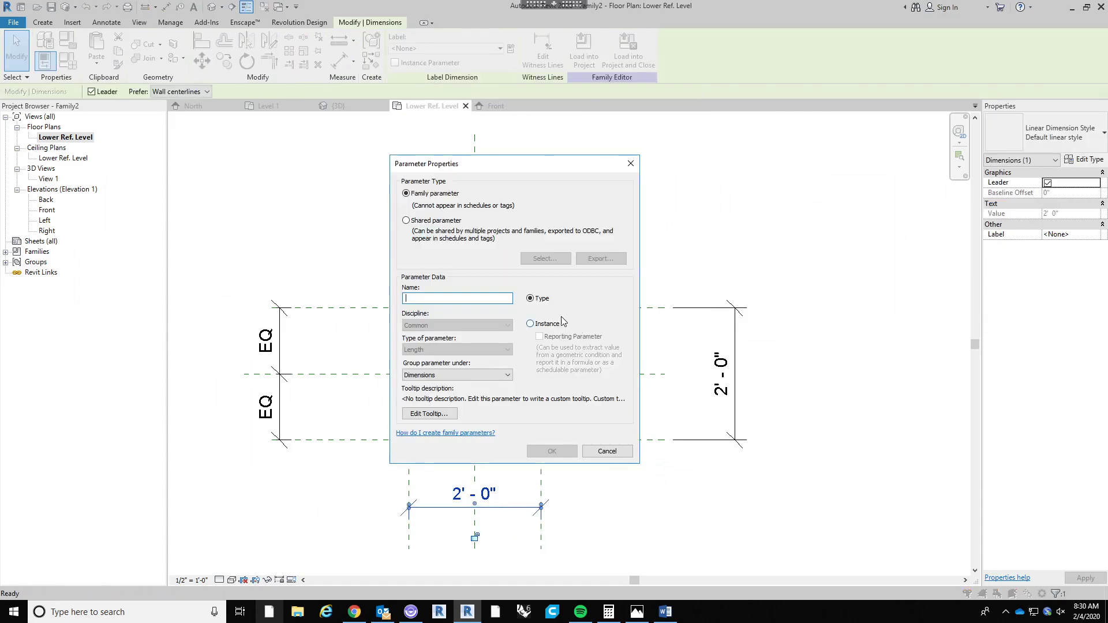
{"action": "type", "text": "Width"}
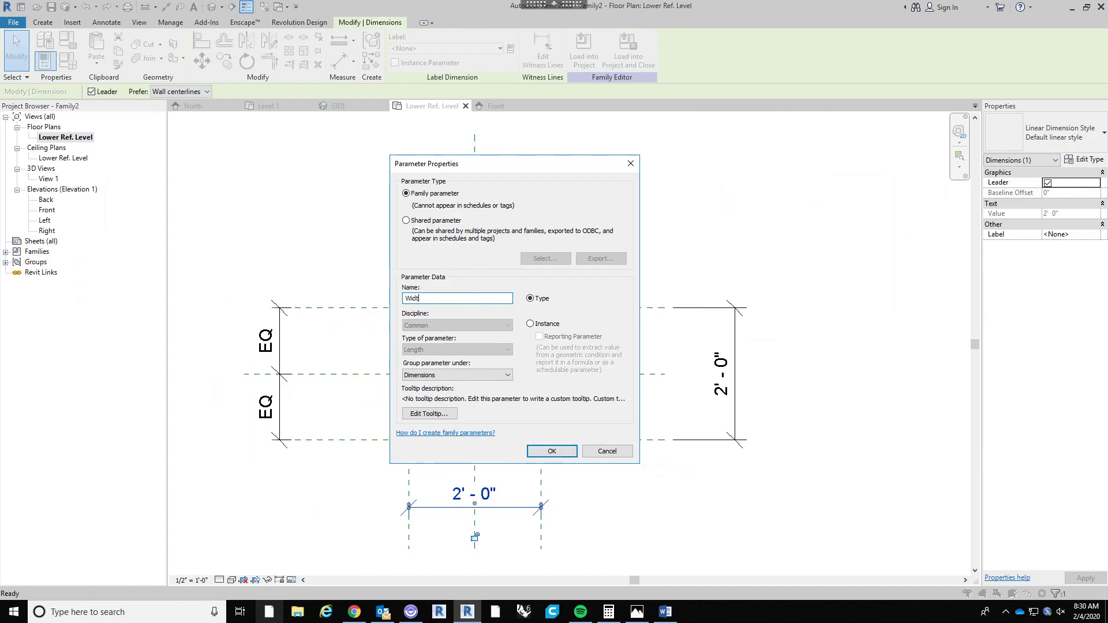
{"action": "left_click", "coordinate": [551, 451]}
Label the vertical overall dimension beside the column with a new type-based family parameter named Depth.
{"action": "left_click", "coordinate": [723, 399]}
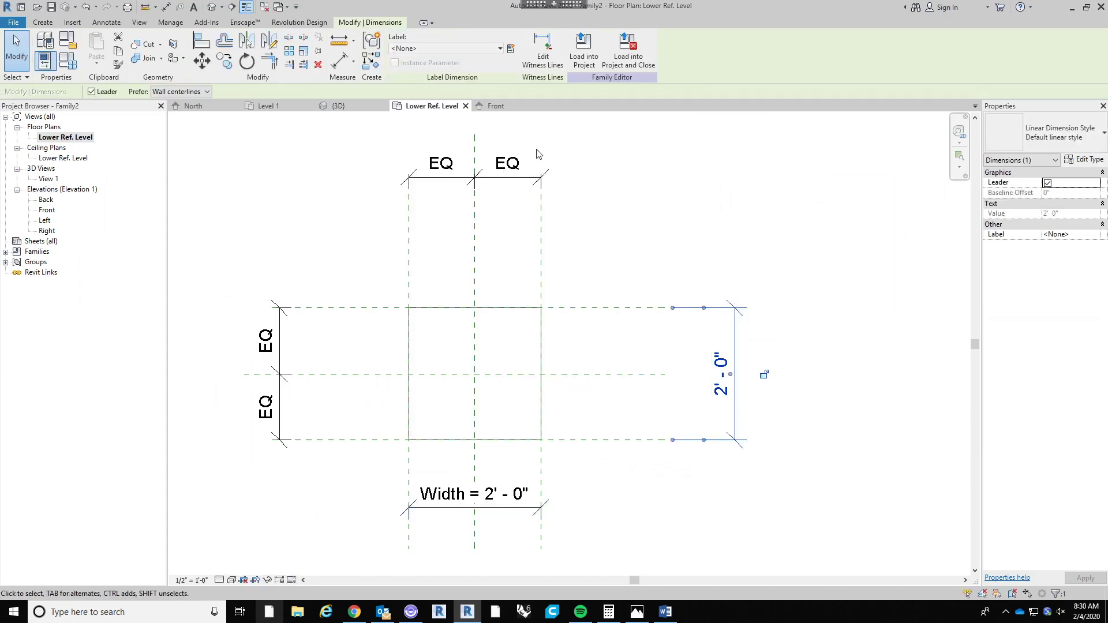
{"action": "left_click", "coordinate": [511, 48]}
{"action": "type", "text": "Depth"}
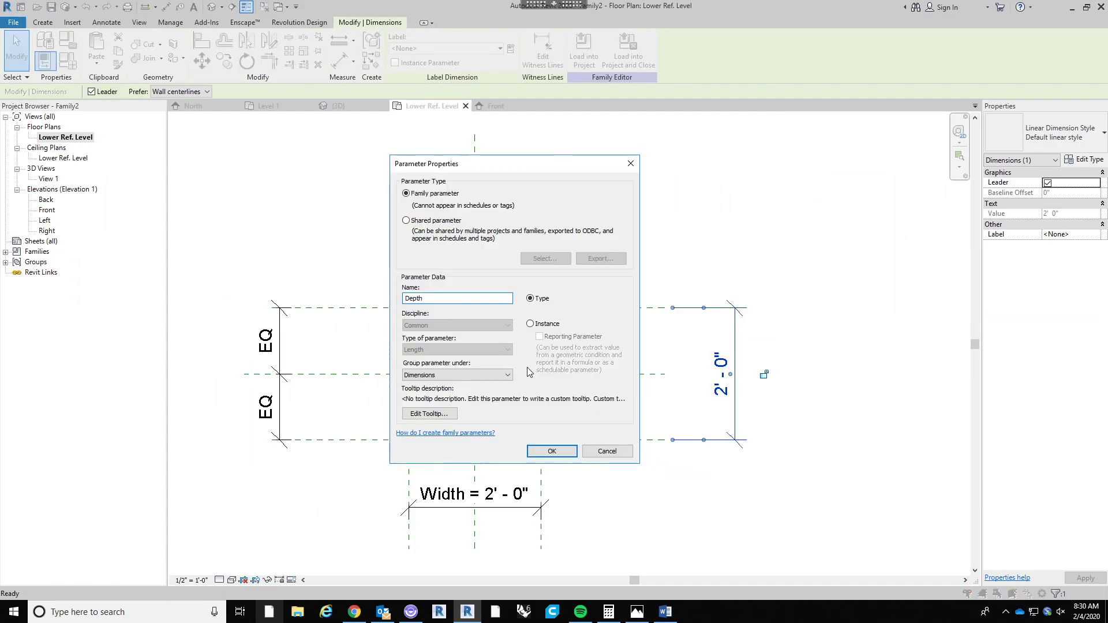
{"action": "left_click", "coordinate": [554, 453]}
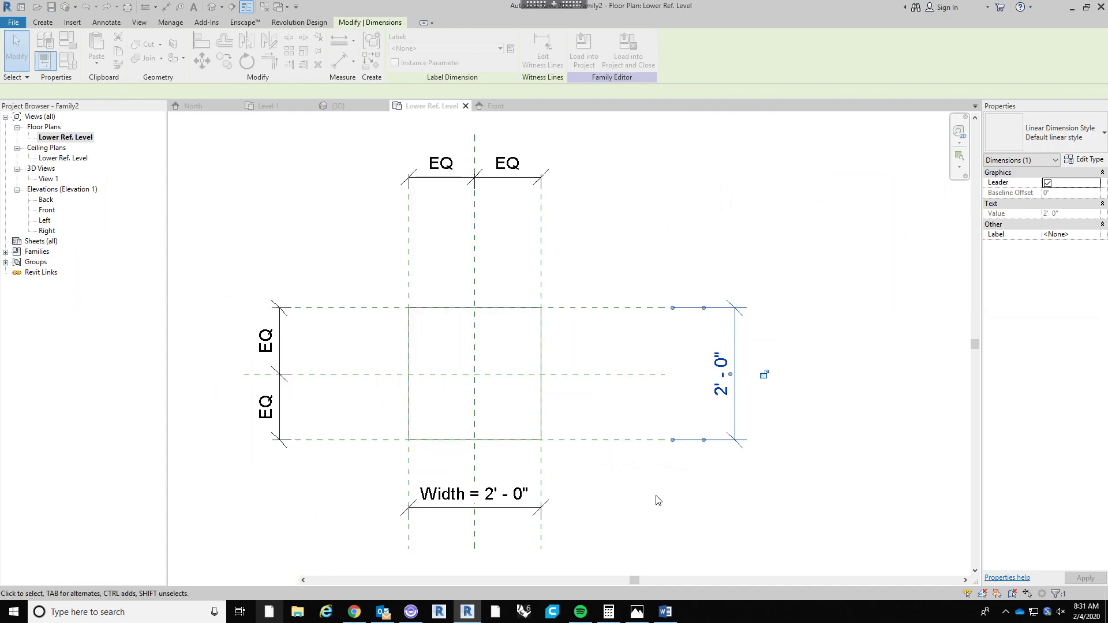
In the Front elevation, add an aligned dimension between the Lower Ref. Level and the Upper Ref. Level.
{"action": "double_click", "coordinate": [47, 210]}
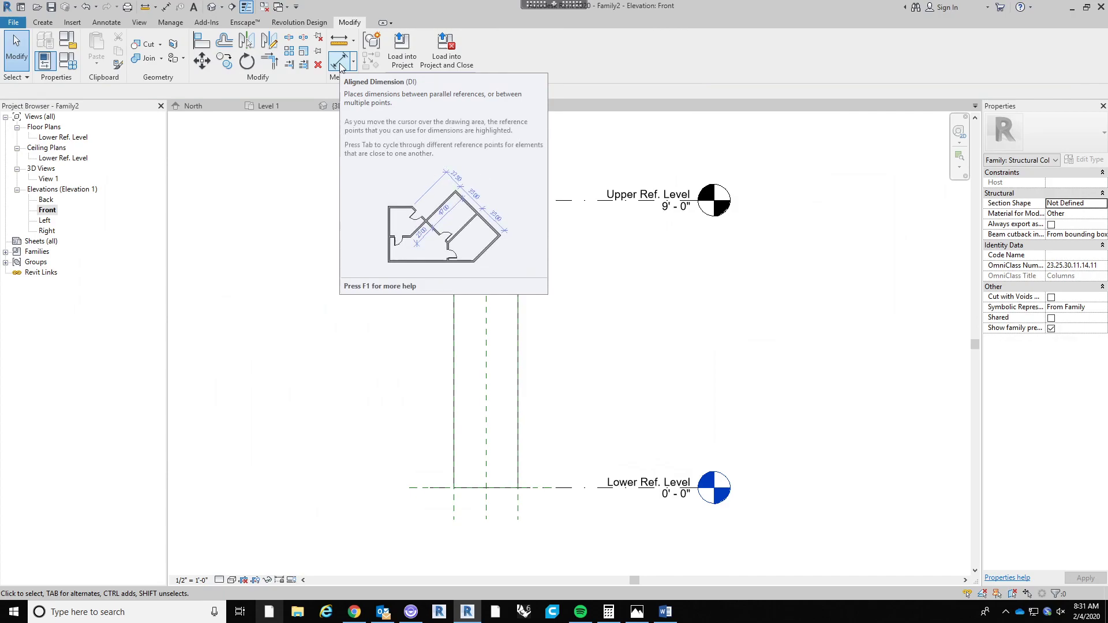
{"action": "left_click", "coordinate": [340, 61]}
{"action": "left_click", "coordinate": [628, 488]}
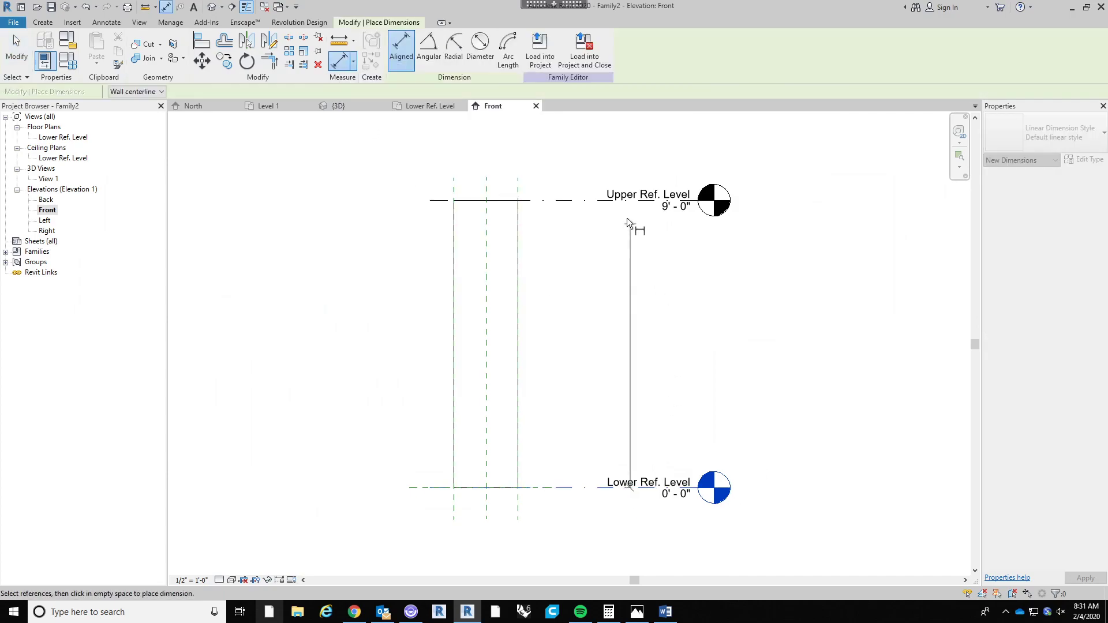
{"action": "left_click", "coordinate": [614, 201]}
{"action": "left_click", "coordinate": [591, 291]}
{"action": "left_click", "coordinate": [698, 318]}
{"action": "key", "text": "Escape"}
{"action": "key", "text": "Escape"}
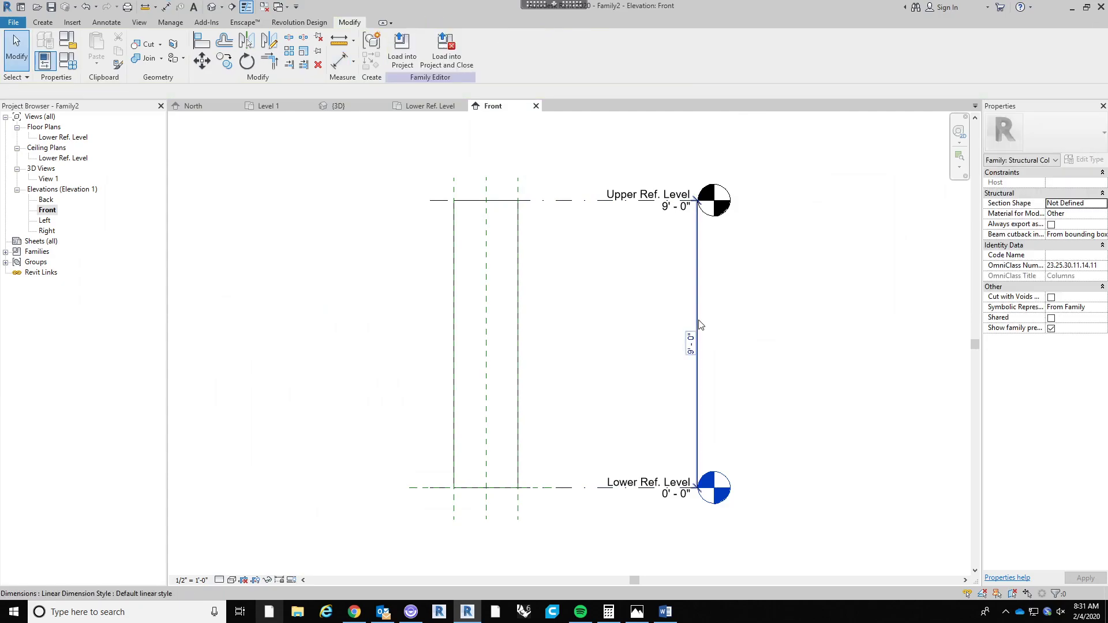
Label the dimension between the two reference levels with a new instance reporting parameter named Height.
{"action": "left_click", "coordinate": [706, 332]}
{"action": "left_click", "coordinate": [512, 49]}
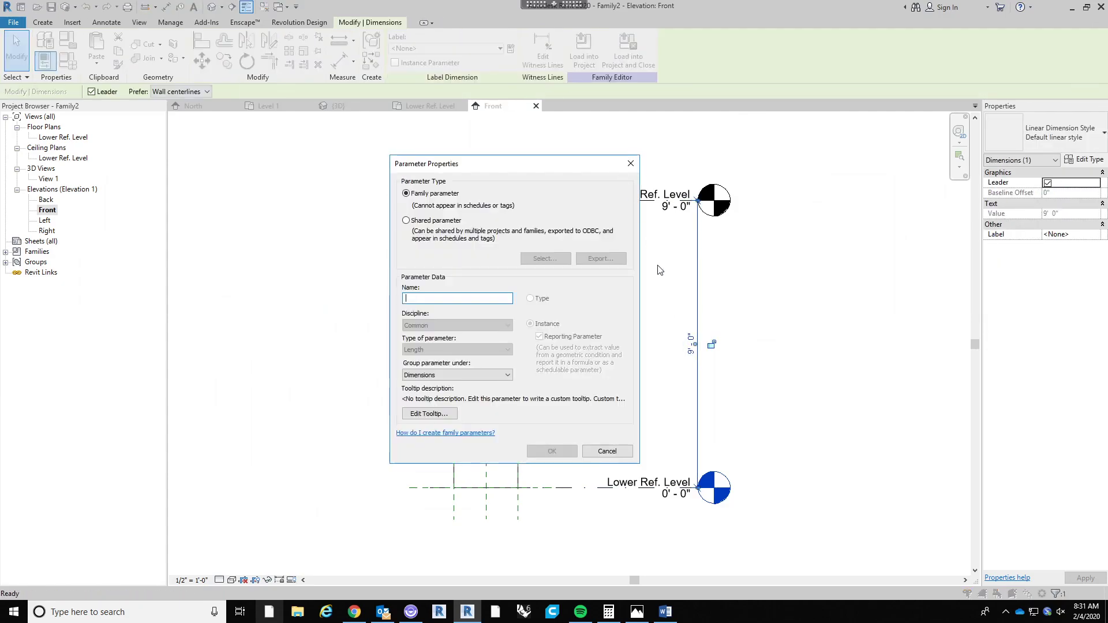
{"action": "type", "text": "Height"}
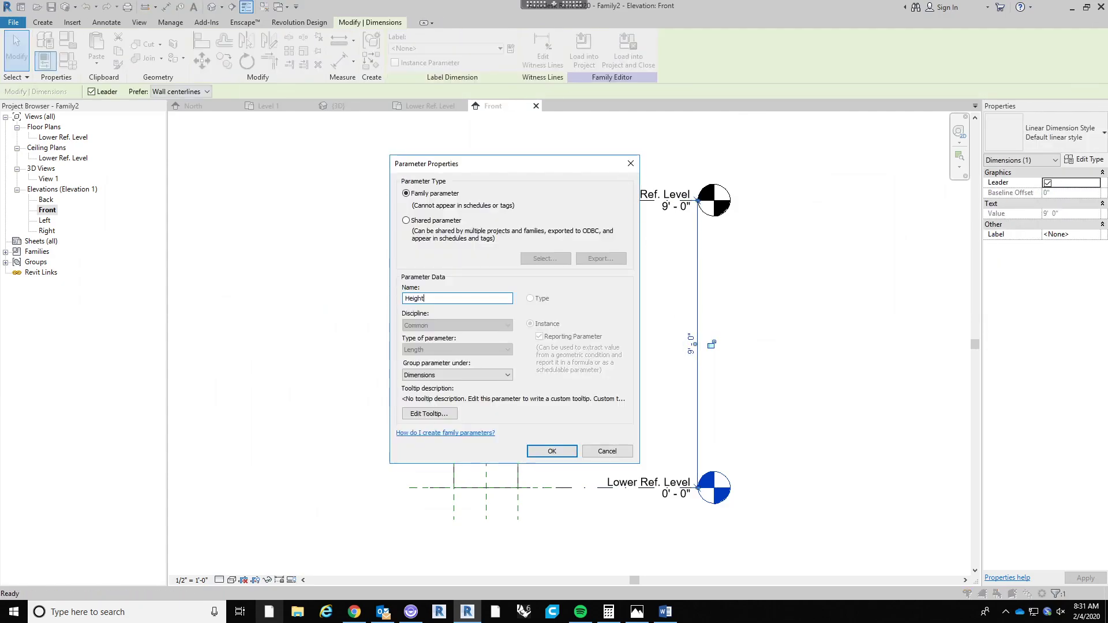
{"action": "left_click", "coordinate": [539, 336]}
{"action": "left_click", "coordinate": [543, 452]}
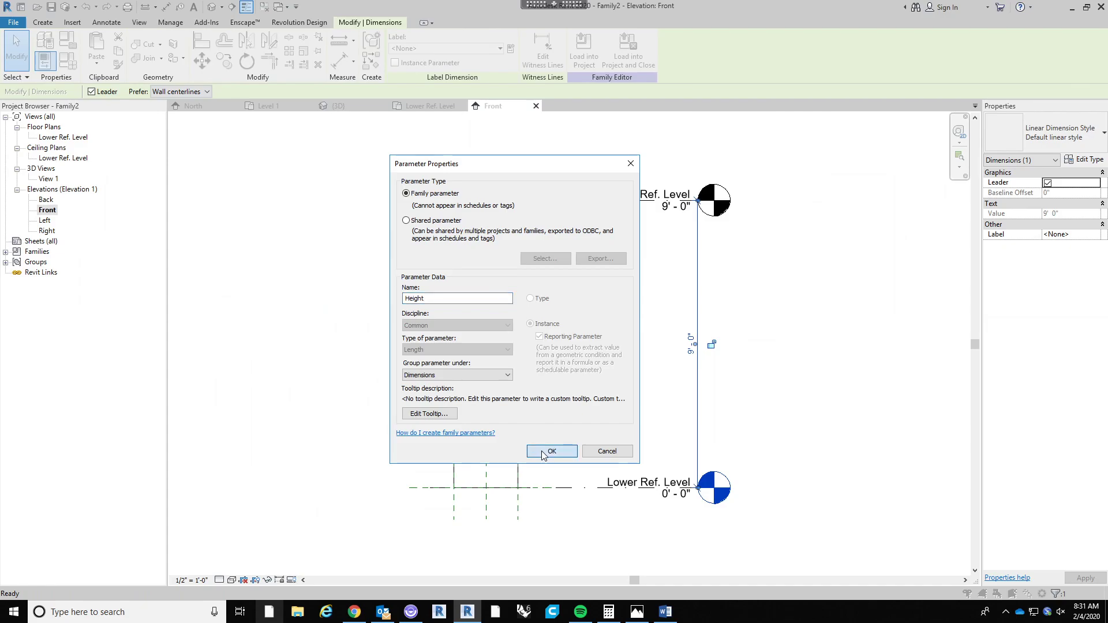
{"action": "left_click", "coordinate": [648, 379]}
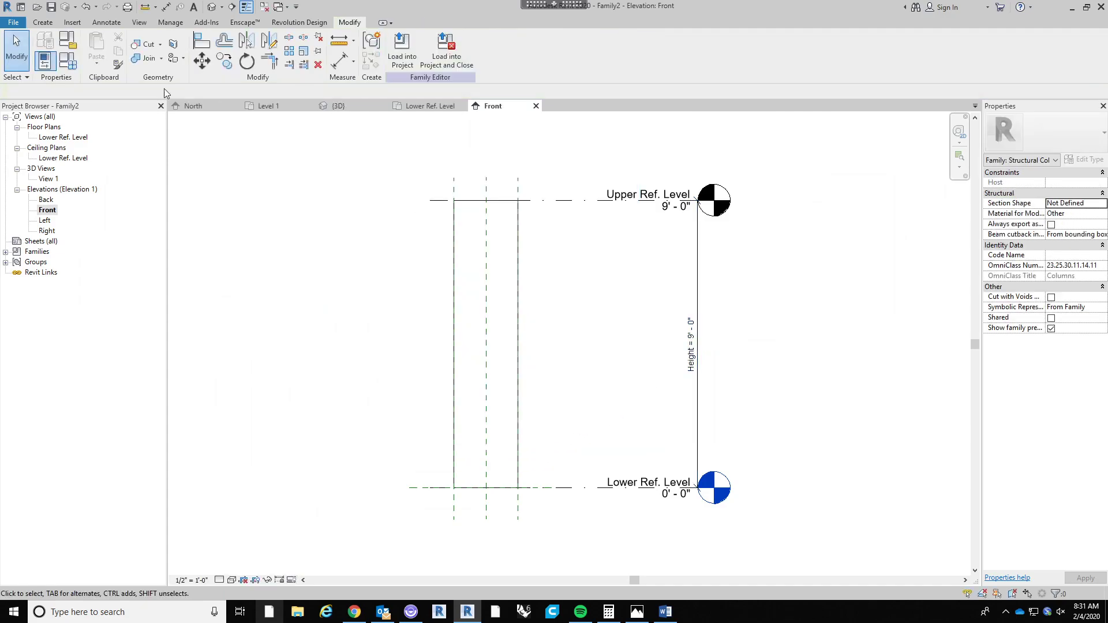
Check the family's dimension parameters in Family Types and delete the Height dimension between the reference levels.
{"action": "left_click", "coordinate": [68, 64]}
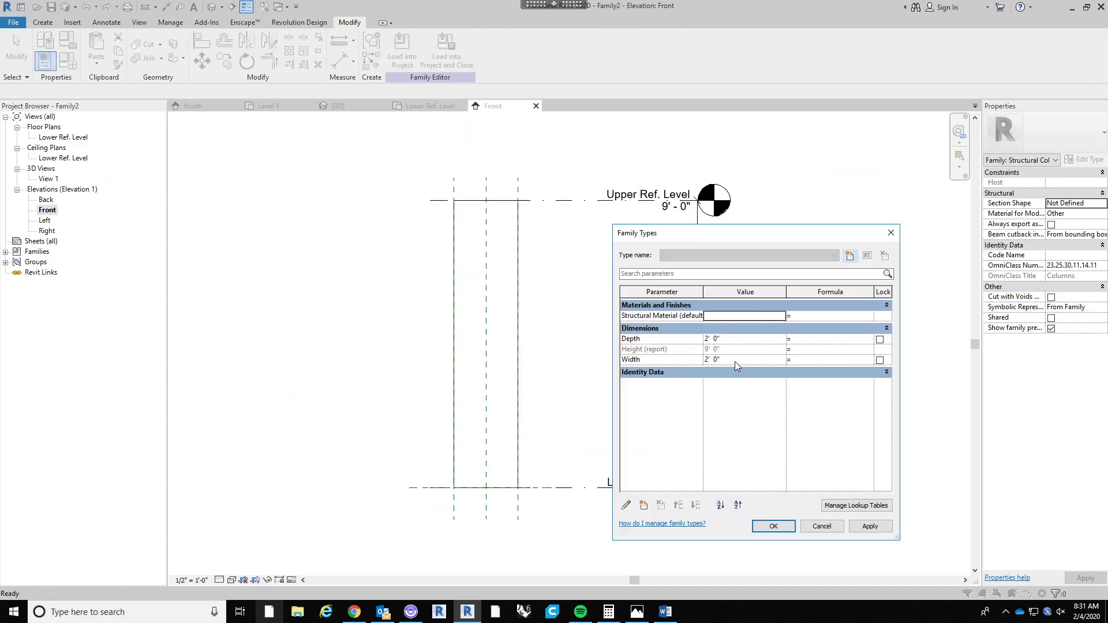
{"action": "left_click", "coordinate": [814, 527]}
{"action": "left_click", "coordinate": [699, 265]}
{"action": "left_click", "coordinate": [776, 261]}
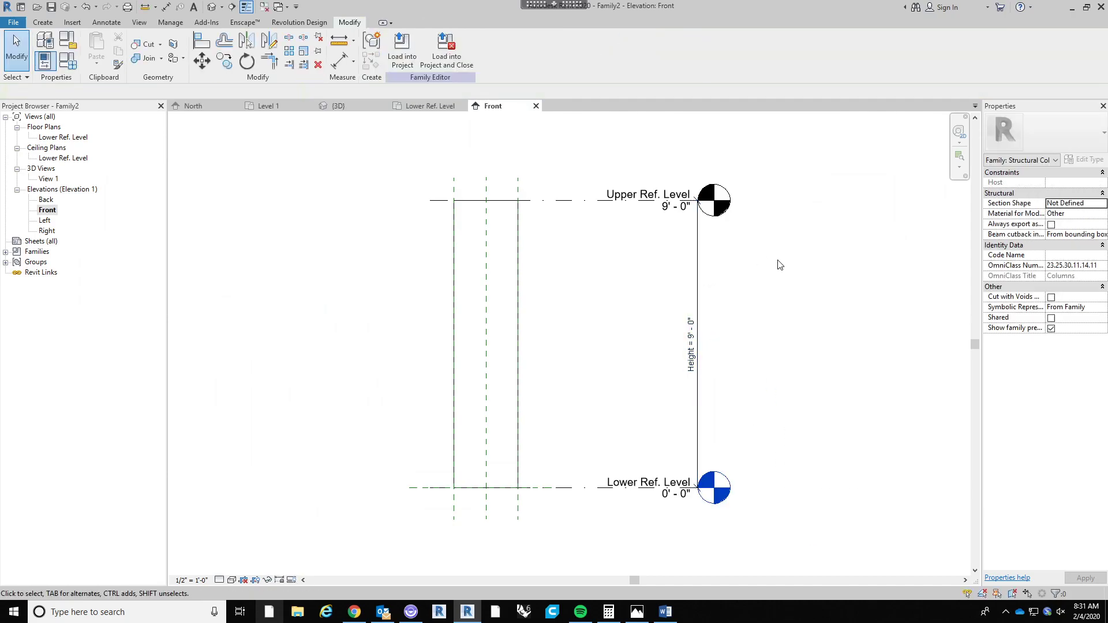
{"action": "left_click", "coordinate": [673, 306]}
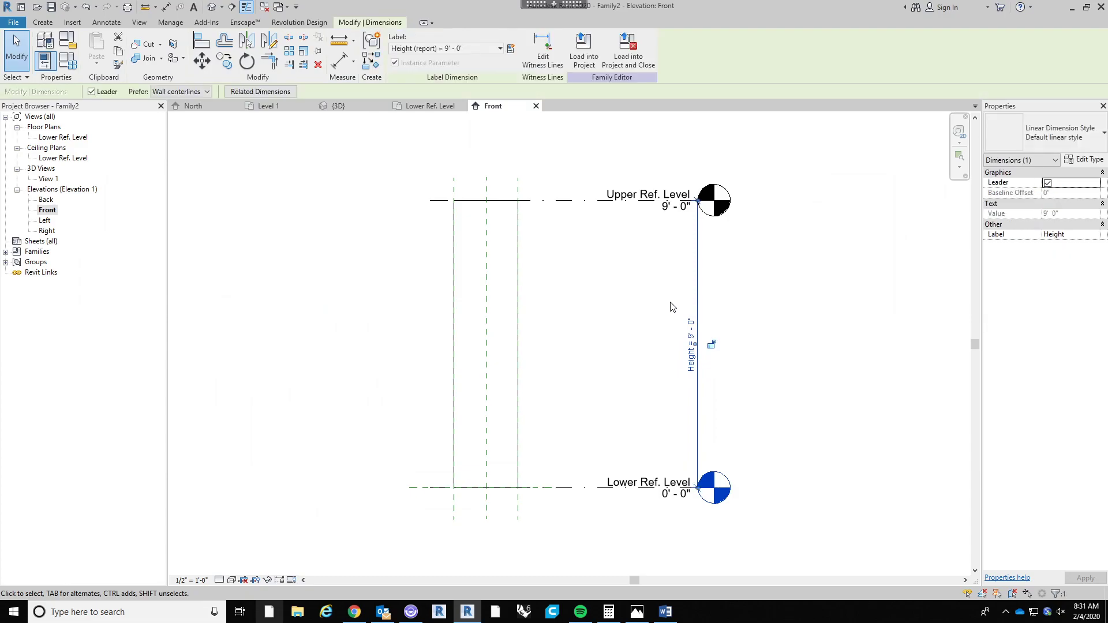
{"action": "key", "text": "Escape"}
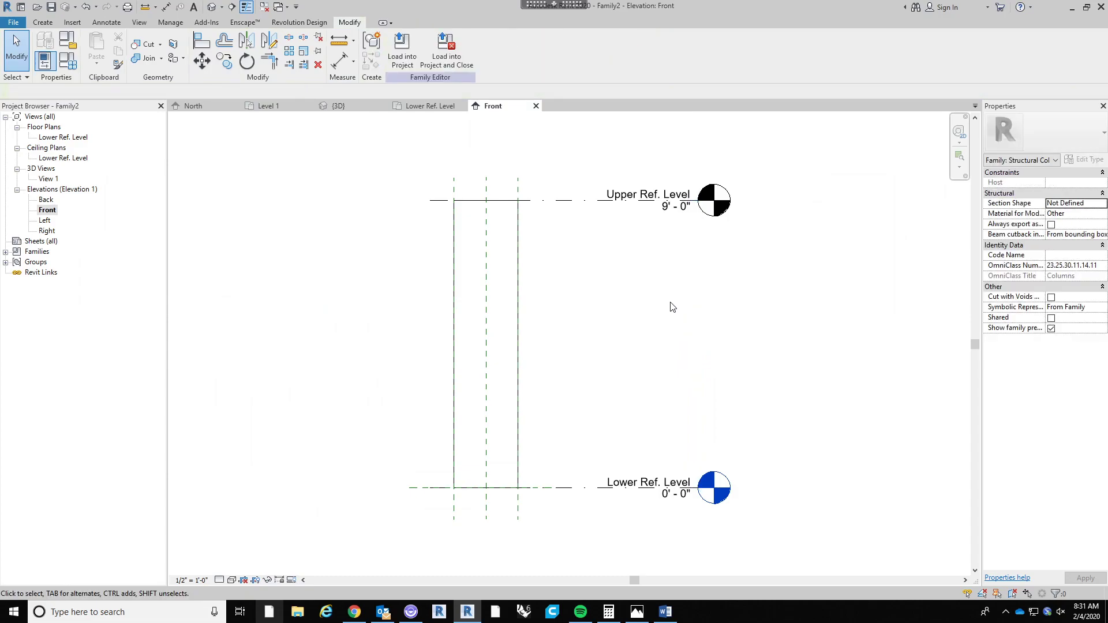
{"action": "middle_click_drag", "start_coordinate": [319, 156], "coordinate": [324, 165]}
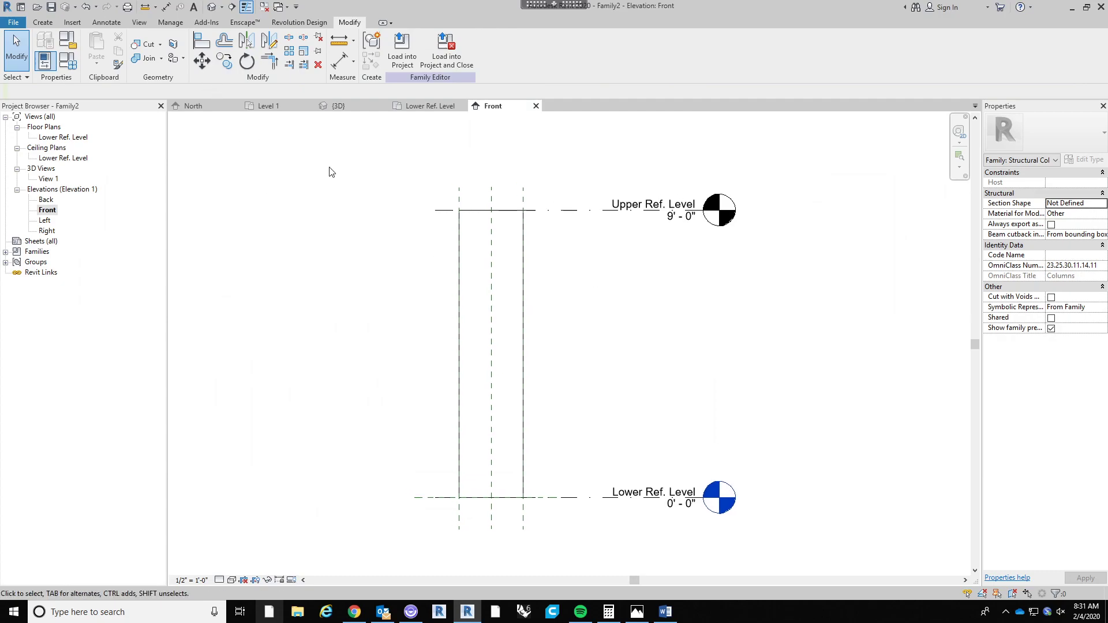
Save the family as Structural Column in the Comp Practice Spring 2020 folder.
{"action": "left_click", "coordinate": [51, 7]}
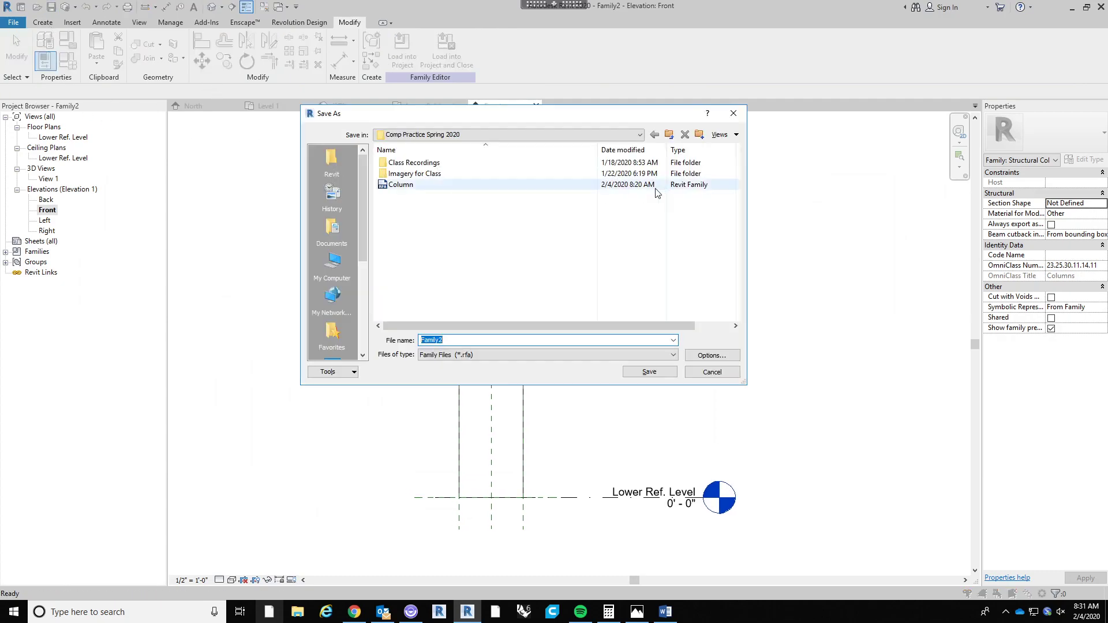
{"action": "type", "text": "Structural Column"}
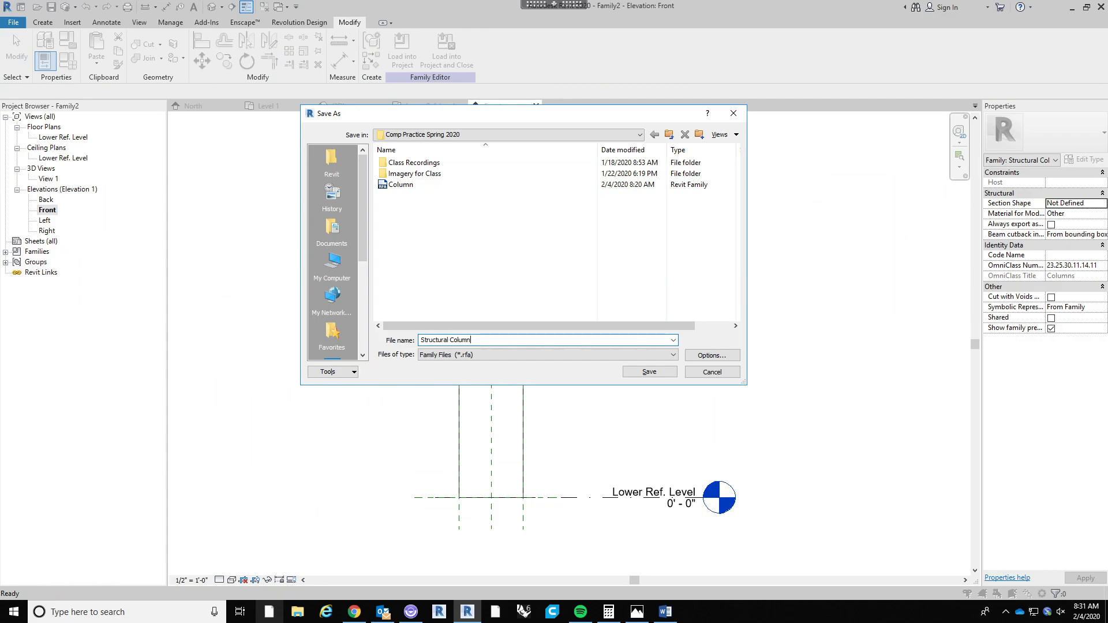
{"action": "key", "text": "Return"}
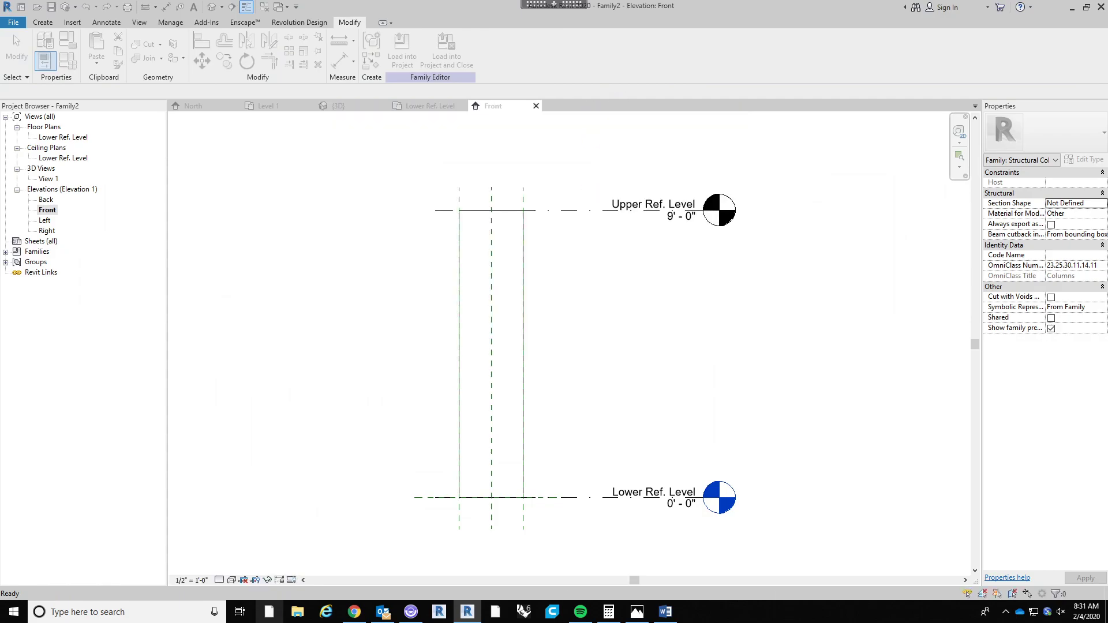
Load the family into the project and place one vertical column on Level 1 between grids 2 and 3, just above grid 5.
{"action": "left_click", "coordinate": [403, 52]}
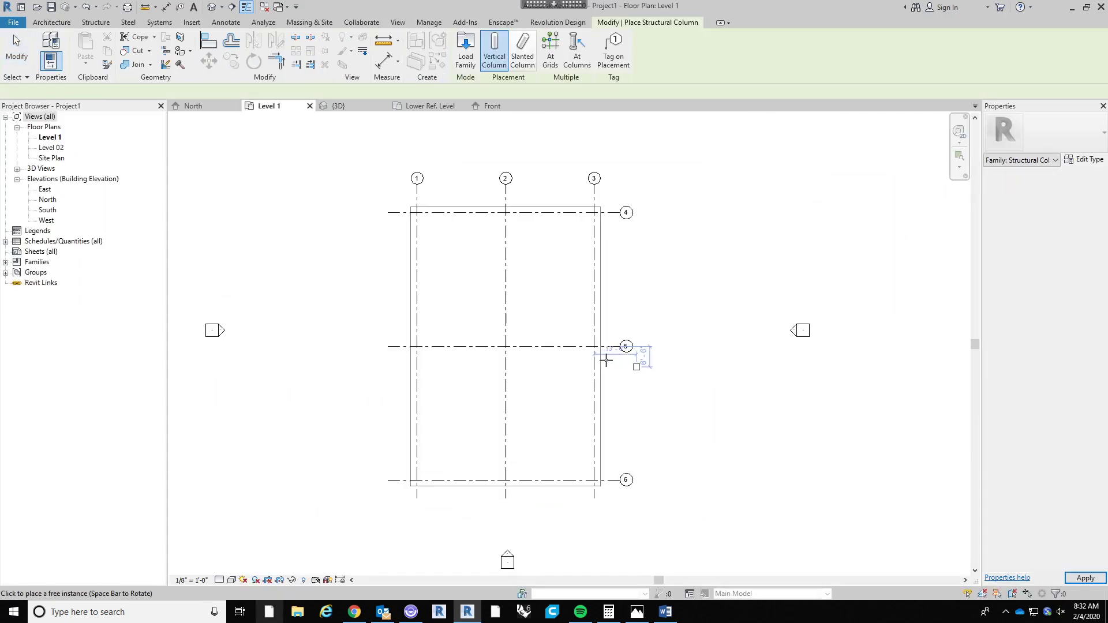
{"action": "left_click", "coordinate": [547, 327]}
{"action": "scroll", "coordinate": [548, 324], "scroll_direction": "up", "scroll_amount": 4}
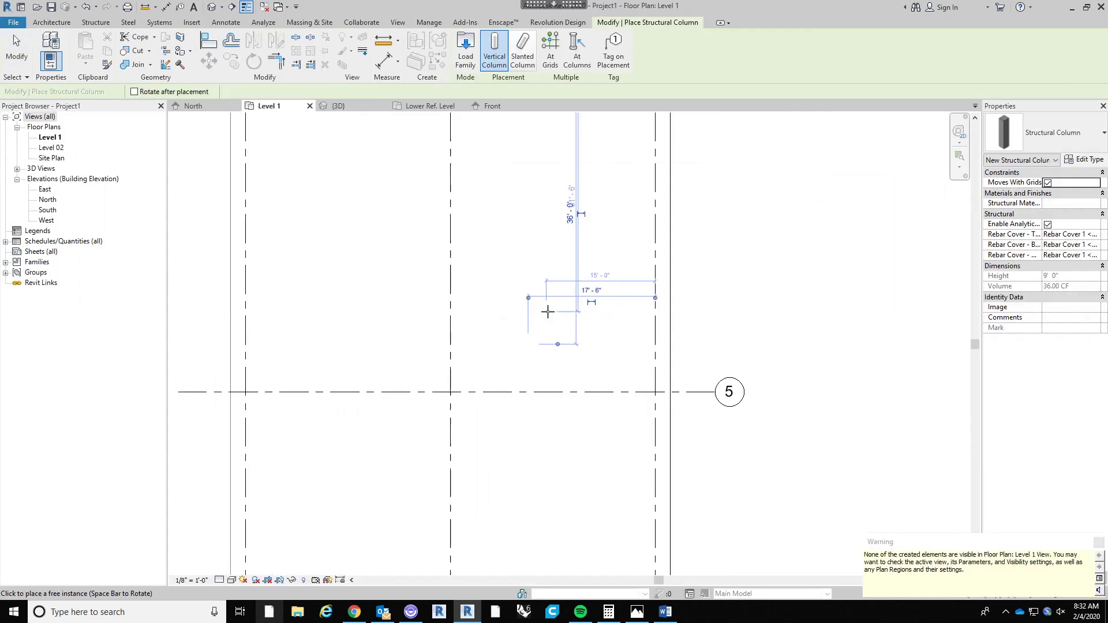
{"action": "key", "text": "Escape"}
{"action": "key", "text": "Escape"}
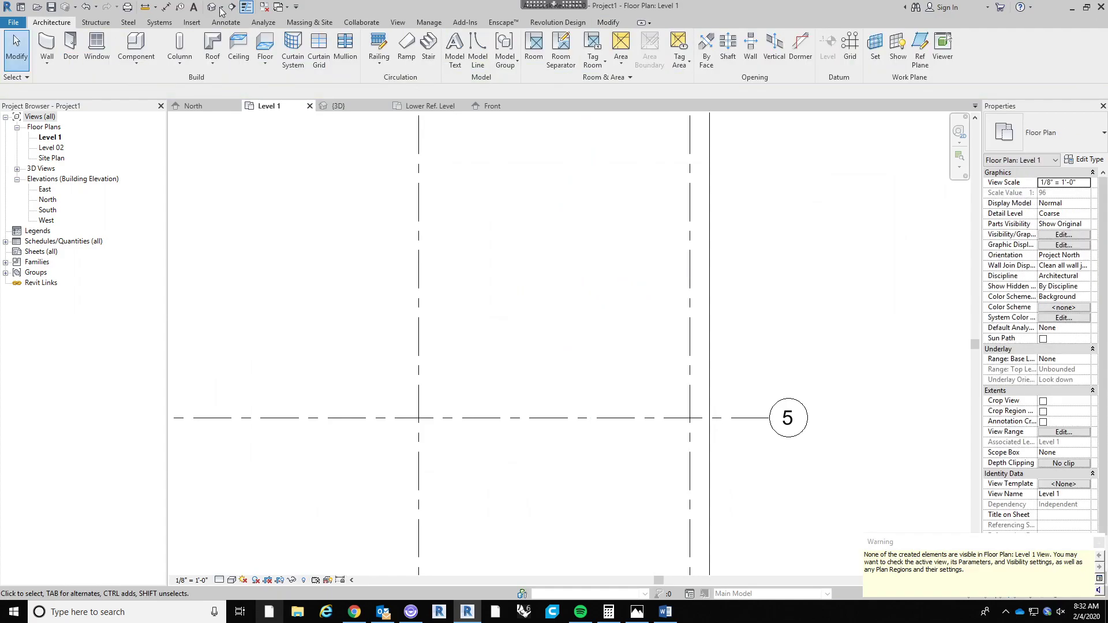
Open the default 3D view, orbit to the building mass and select the placed structural column to examine its level constraints.
{"action": "scroll", "coordinate": [608, 334], "scroll_direction": "down", "scroll_amount": 5}
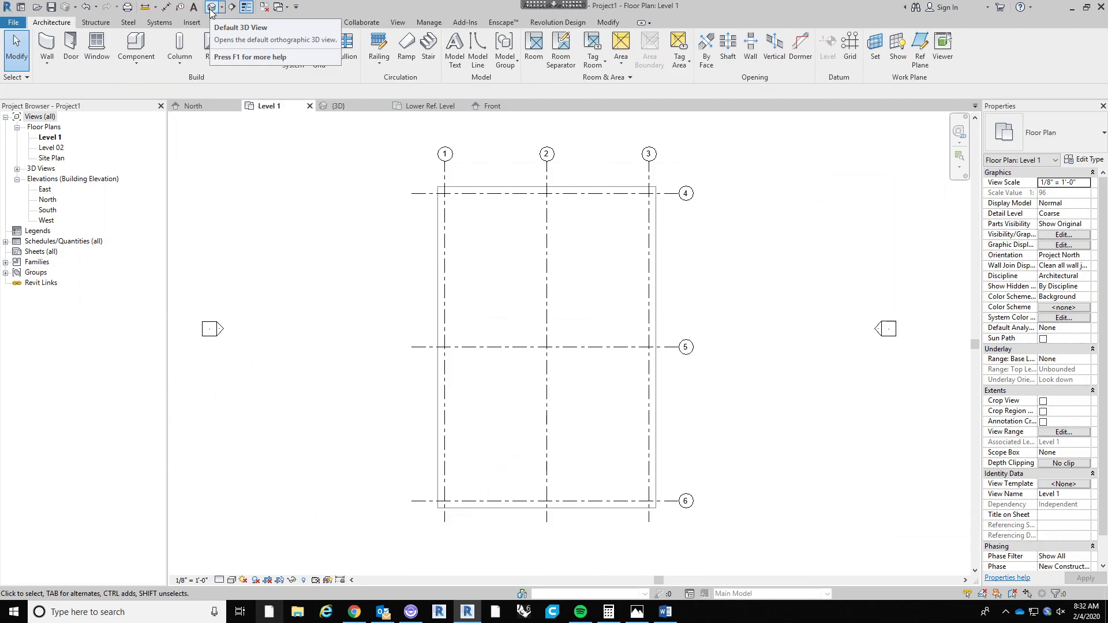
{"action": "left_click", "coordinate": [656, 290]}
{"action": "left_click", "coordinate": [710, 272]}
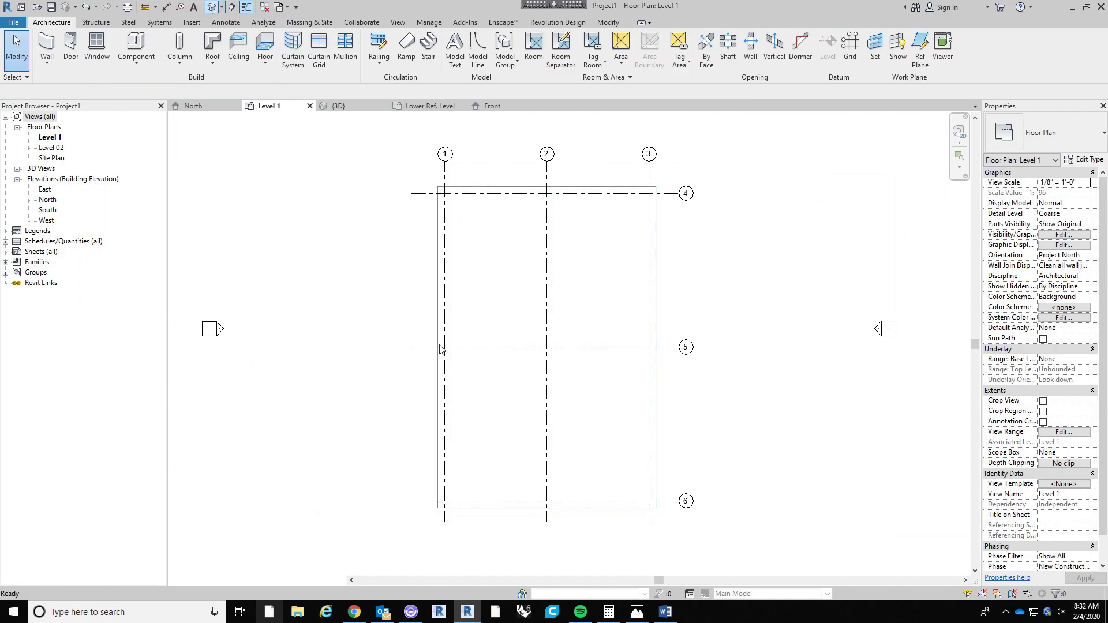
{"action": "middle_click_drag", "start_coordinate": [673, 439], "coordinate": [542, 341], "text": "shift"}
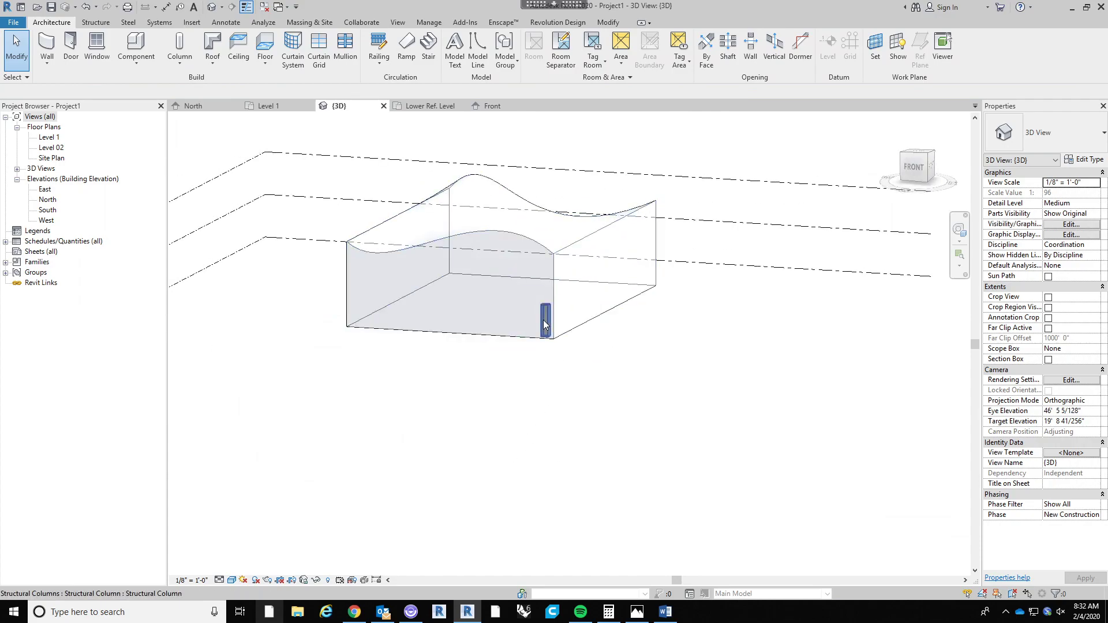
{"action": "left_click", "coordinate": [544, 322]}
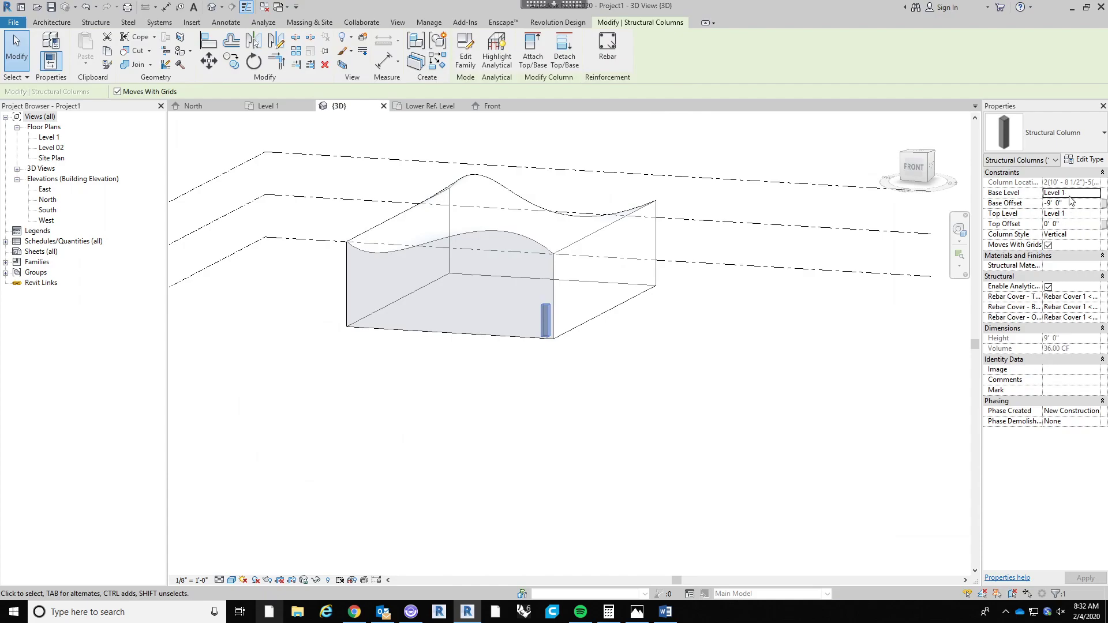
Set the column's Top Level to Level 02 and its Base Offset to 0.
{"action": "left_click", "coordinate": [1096, 215]}
{"action": "left_click", "coordinate": [1096, 214]}
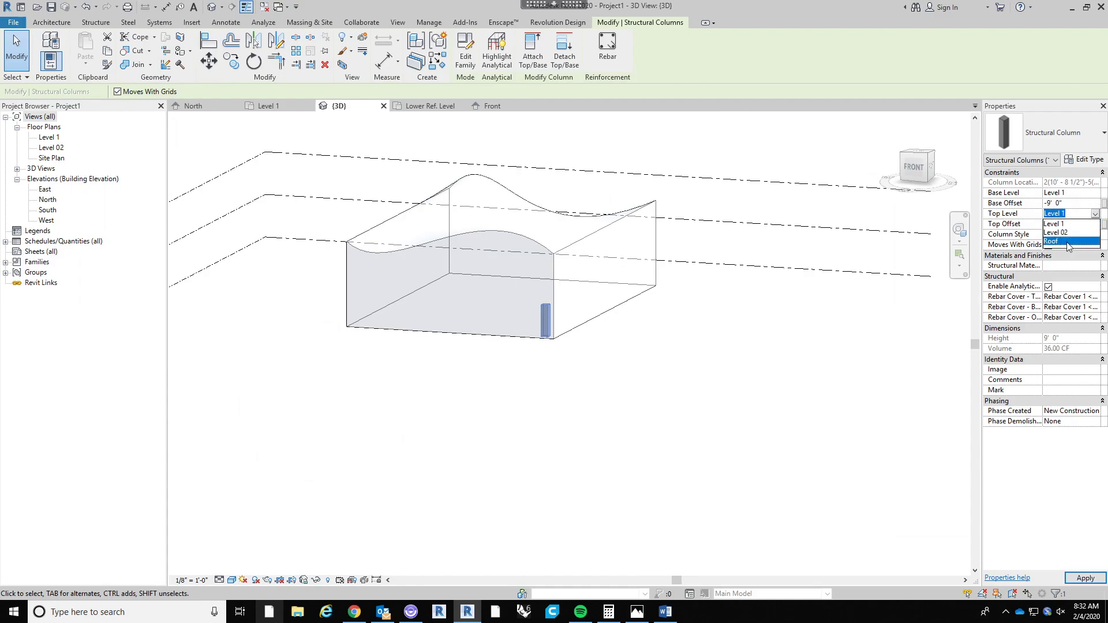
{"action": "left_click", "coordinate": [1076, 232]}
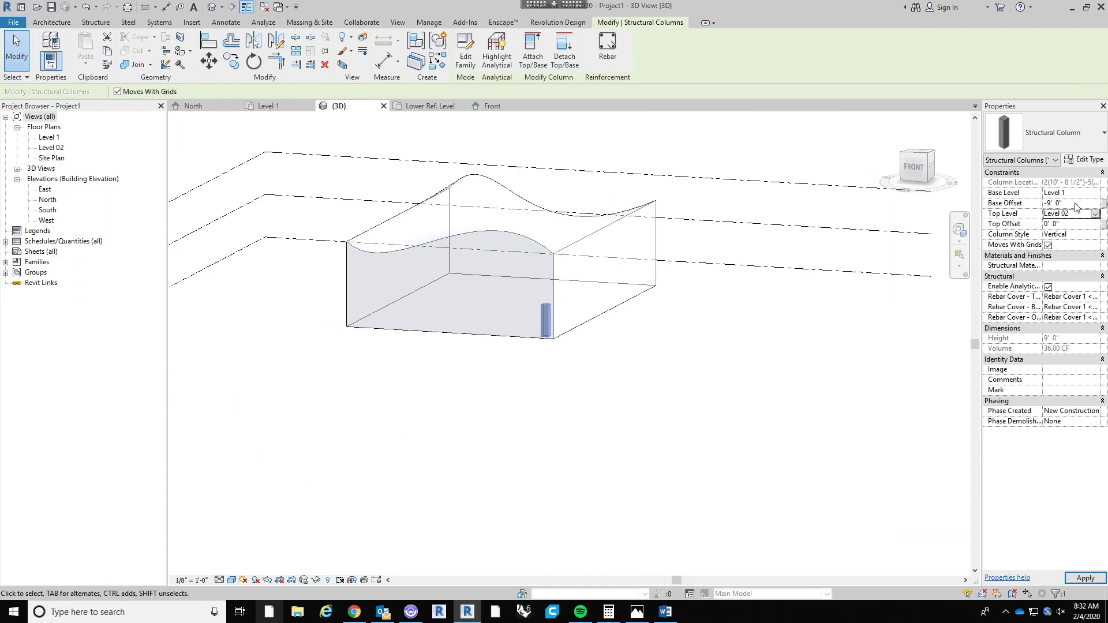
{"action": "left_click", "coordinate": [1077, 204]}
{"action": "type", "text": "0"}
{"action": "left_click", "coordinate": [733, 384]}
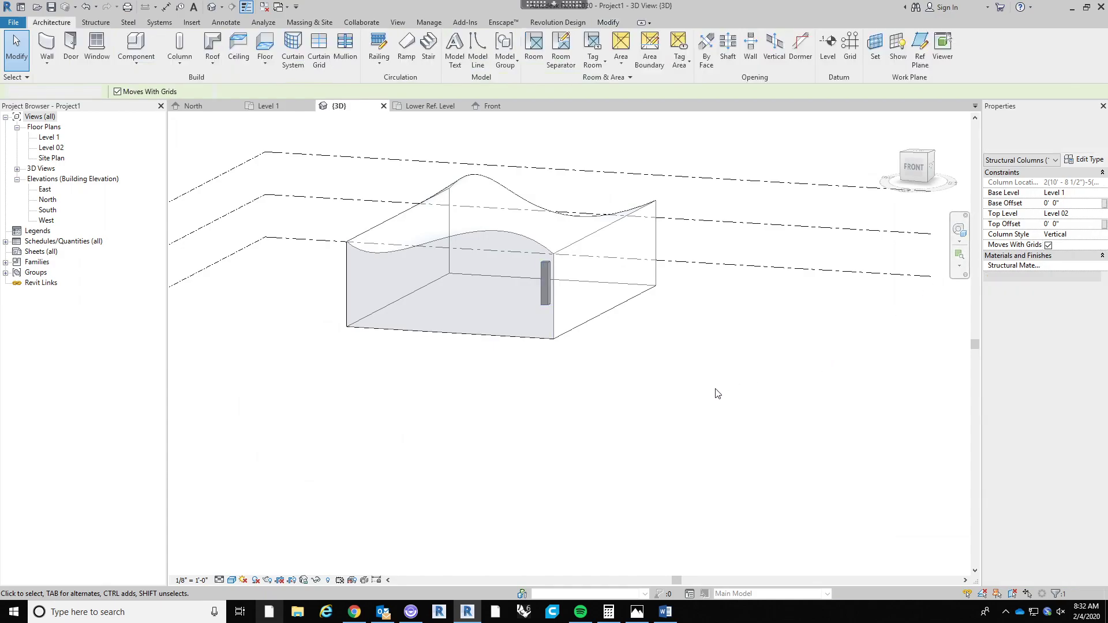
{"action": "middle_click_drag", "start_coordinate": [663, 428], "coordinate": [678, 403], "text": "shift"}
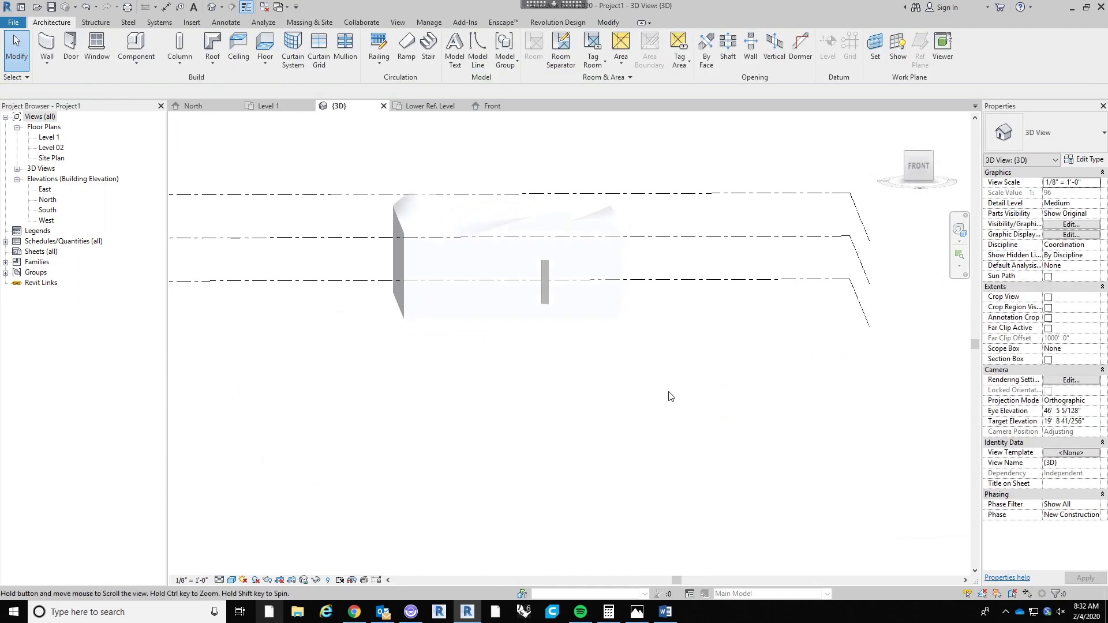
Change the structural column's Top Level to Roof.
{"action": "left_click", "coordinate": [545, 279]}
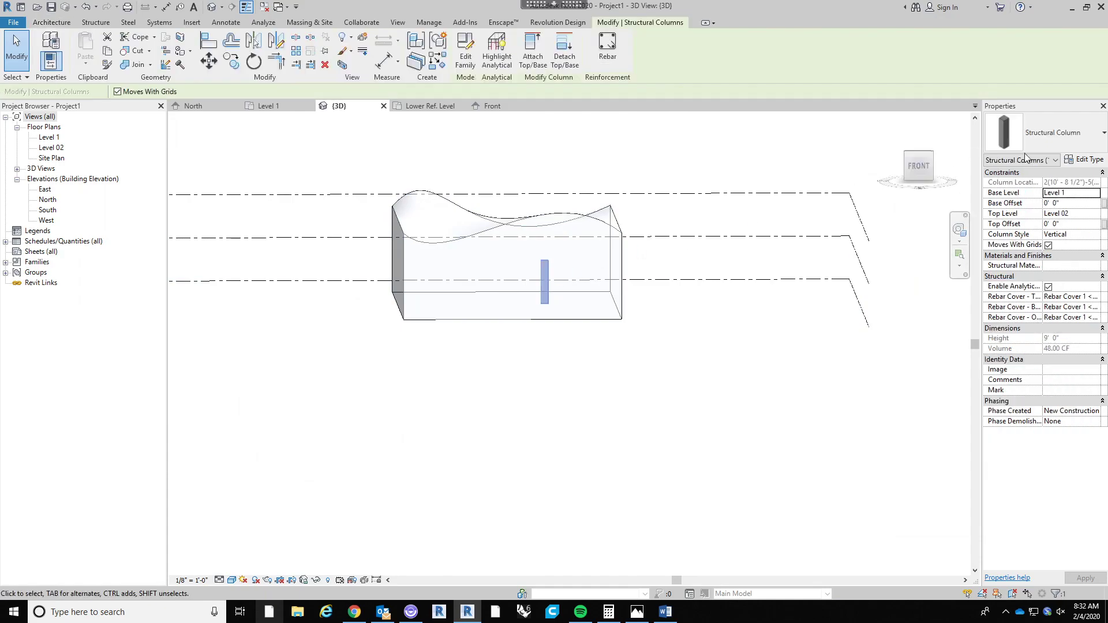
{"action": "left_click", "coordinate": [1093, 214]}
{"action": "left_click", "coordinate": [1095, 214]}
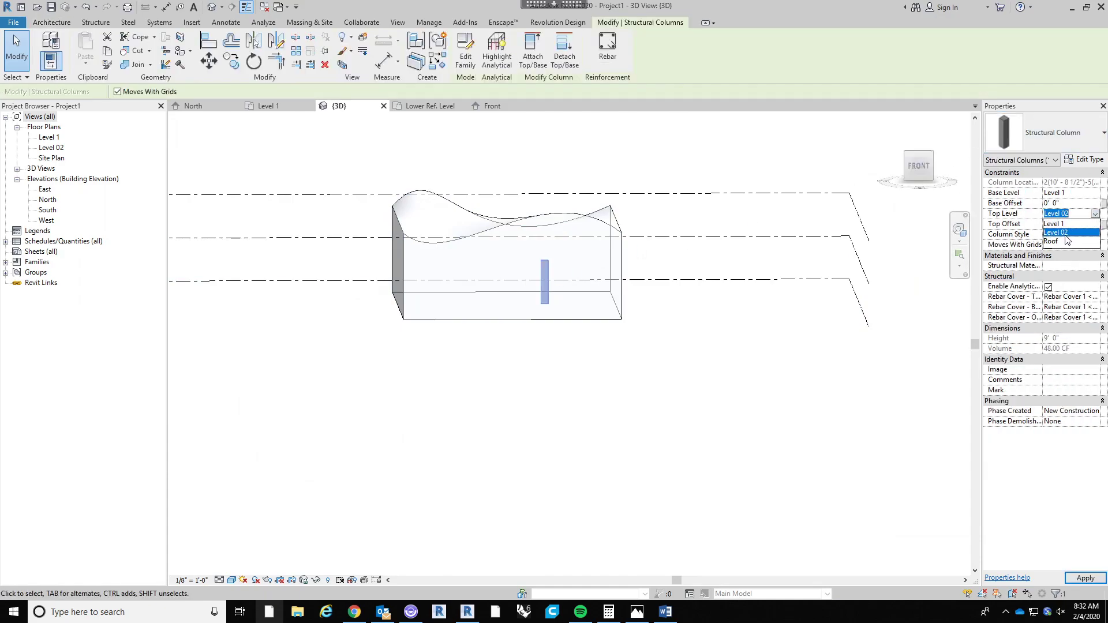
{"action": "left_click", "coordinate": [1058, 242]}
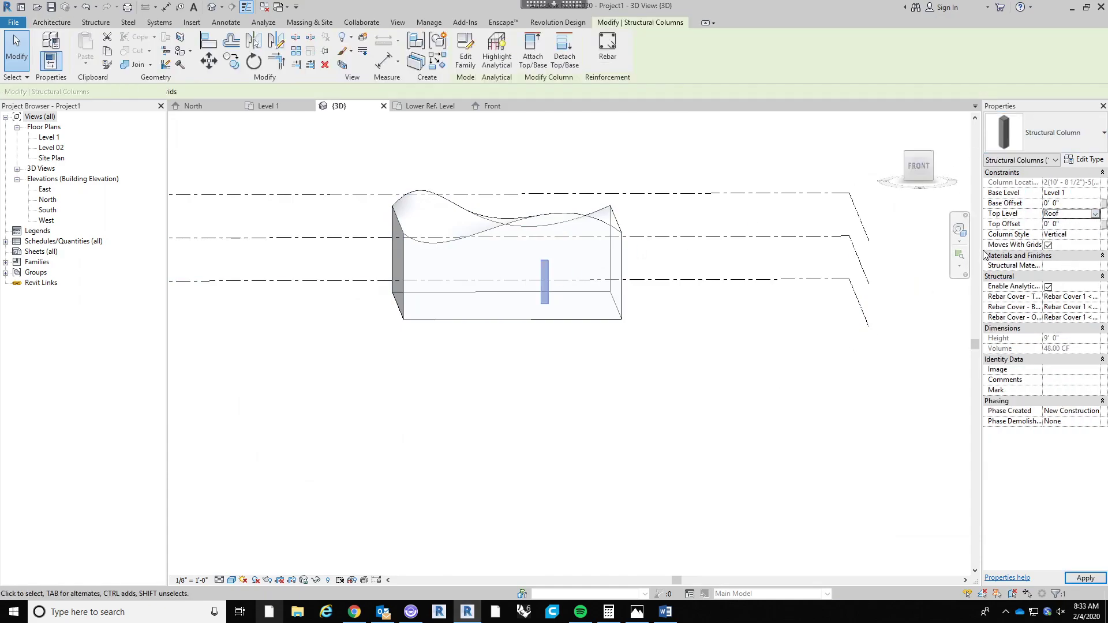
{"action": "left_click", "coordinate": [591, 446]}
{"action": "middle_click_drag", "start_coordinate": [712, 265], "coordinate": [562, 356], "text": "shift"}
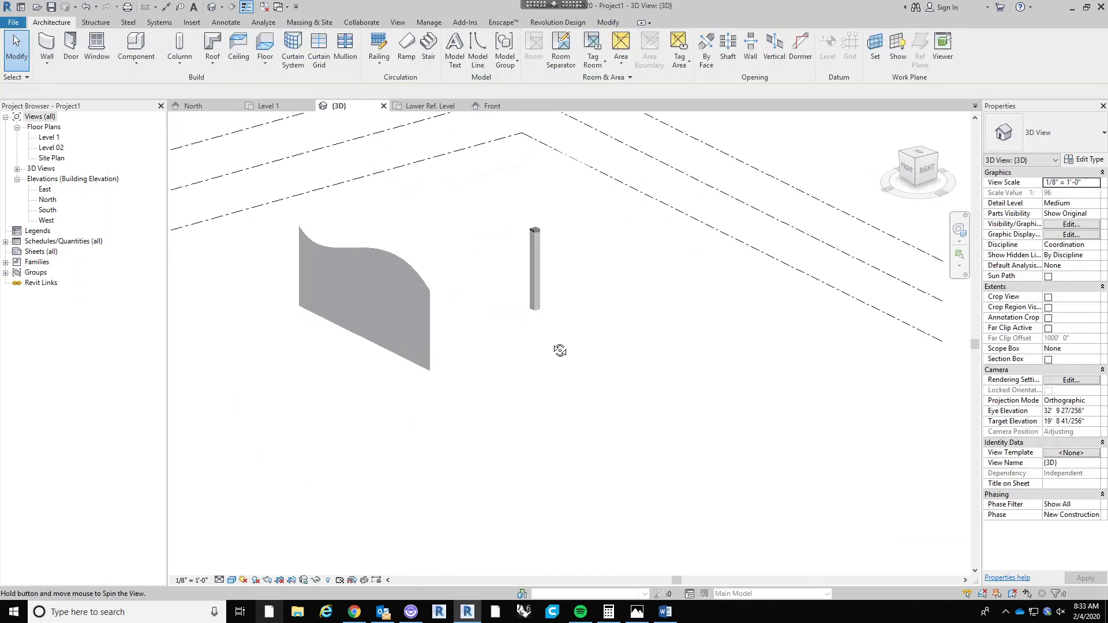
{"action": "scroll", "coordinate": [530, 237], "scroll_direction": "up", "scroll_amount": 4}
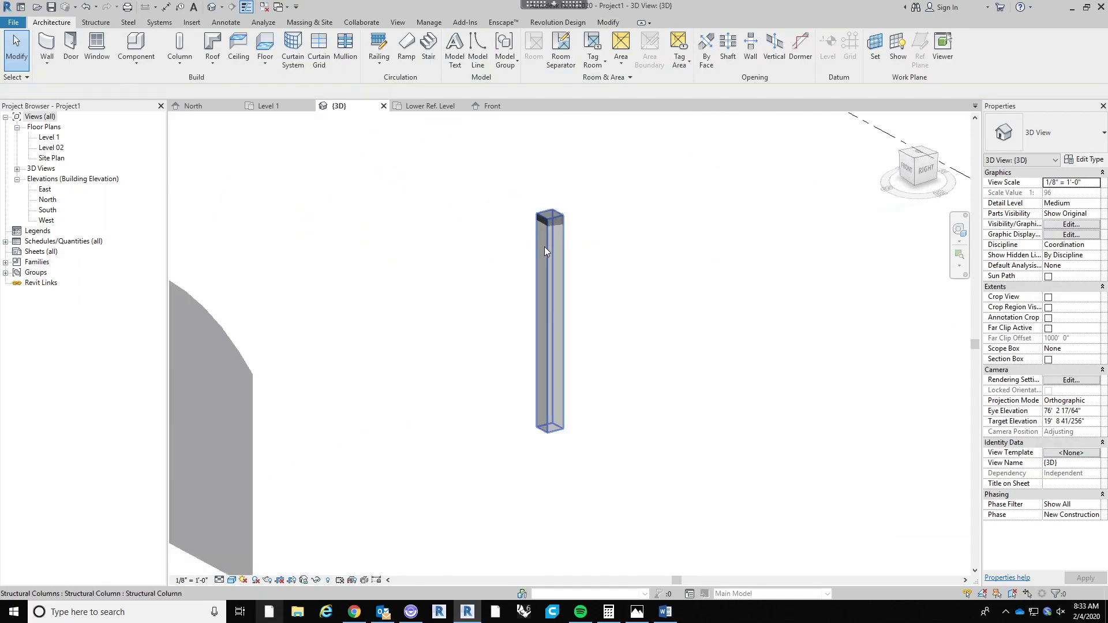
Set the structural column's Top Offset to -1' 0".
{"action": "left_click", "coordinate": [561, 220]}
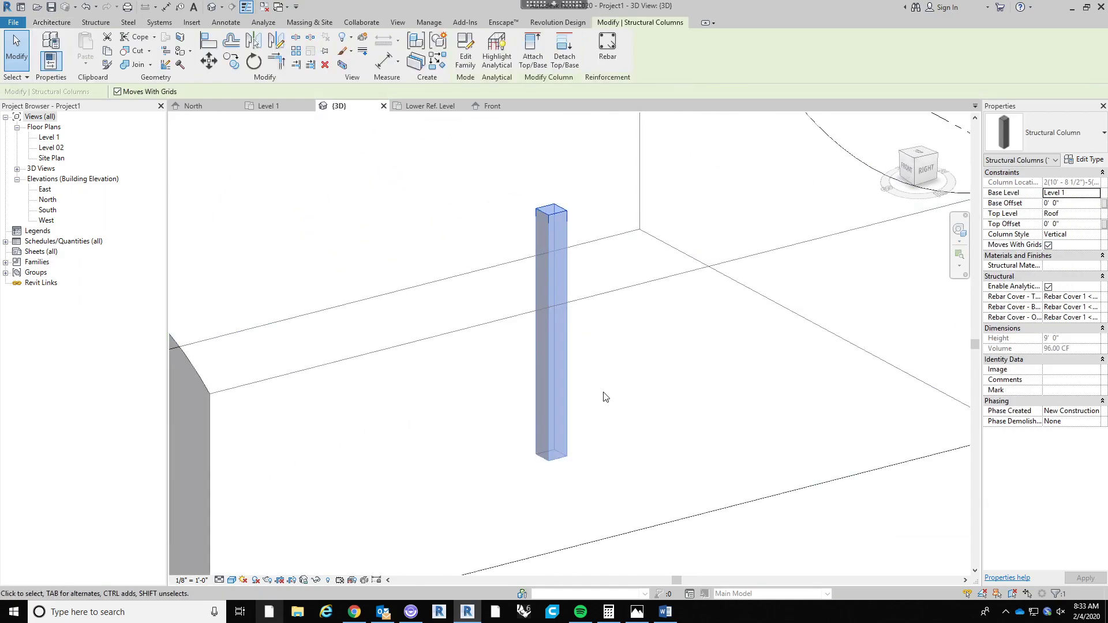
{"action": "left_click", "coordinate": [1060, 224]}
{"action": "key", "text": "BackSpace"}
{"action": "key", "text": "BackSpace"}
{"action": "type", "text": "-1 2"}
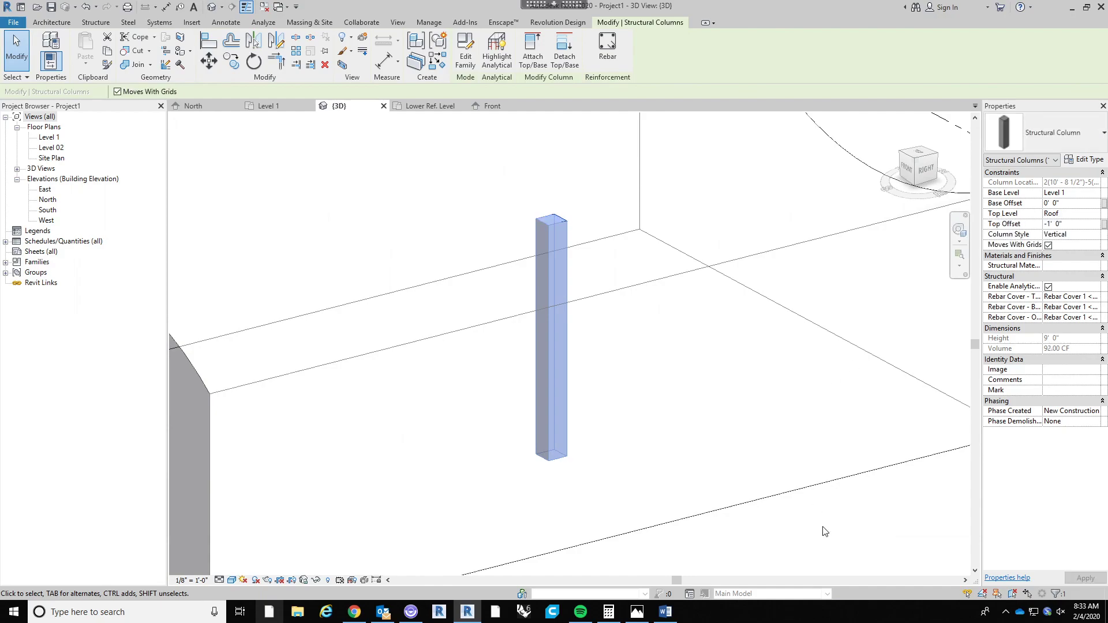
{"action": "left_click", "coordinate": [823, 528]}
{"action": "scroll", "coordinate": [625, 266], "scroll_direction": "down", "scroll_amount": 1}
{"action": "scroll", "coordinate": [625, 267], "scroll_direction": "down", "scroll_amount": 2}
{"action": "scroll", "coordinate": [584, 327], "scroll_direction": "up", "scroll_amount": 1}
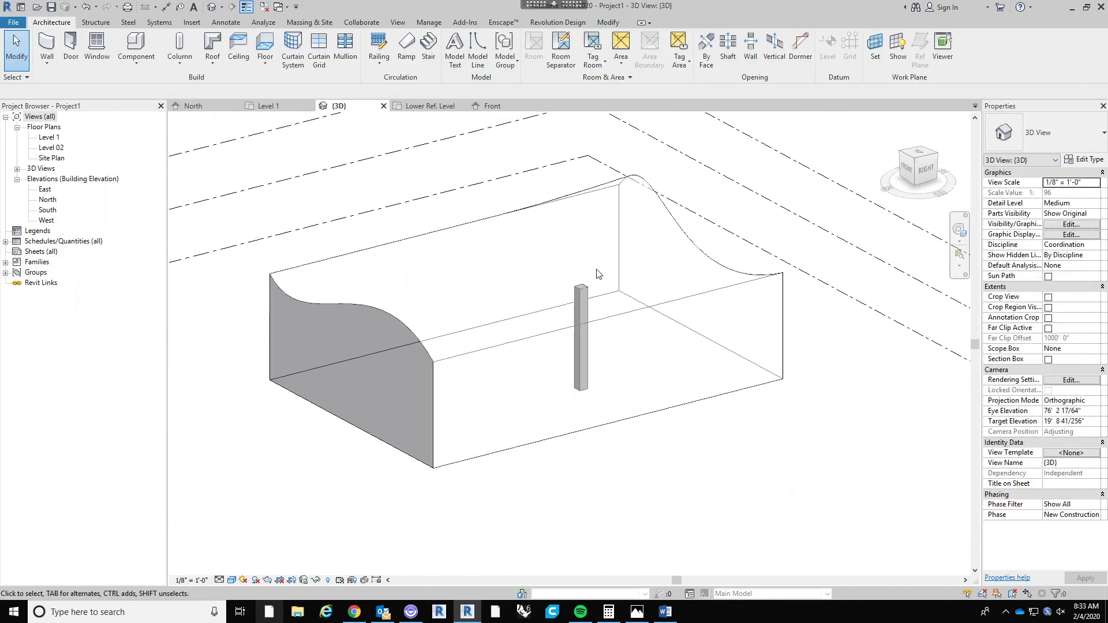
{"action": "scroll", "coordinate": [598, 274], "scroll_direction": "up", "scroll_amount": 2}
{"action": "scroll", "coordinate": [598, 274], "scroll_direction": "down", "scroll_amount": 2}
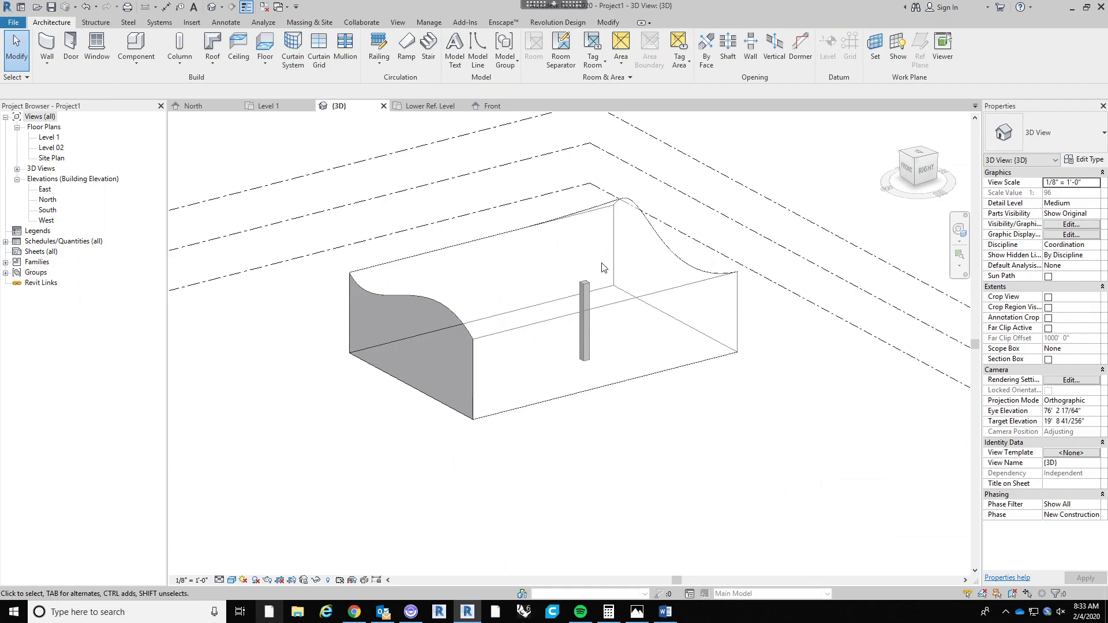
Open the Level 1 floor plan and delete the single column between grids 2 and 3.
{"action": "left_click", "coordinate": [589, 301]}
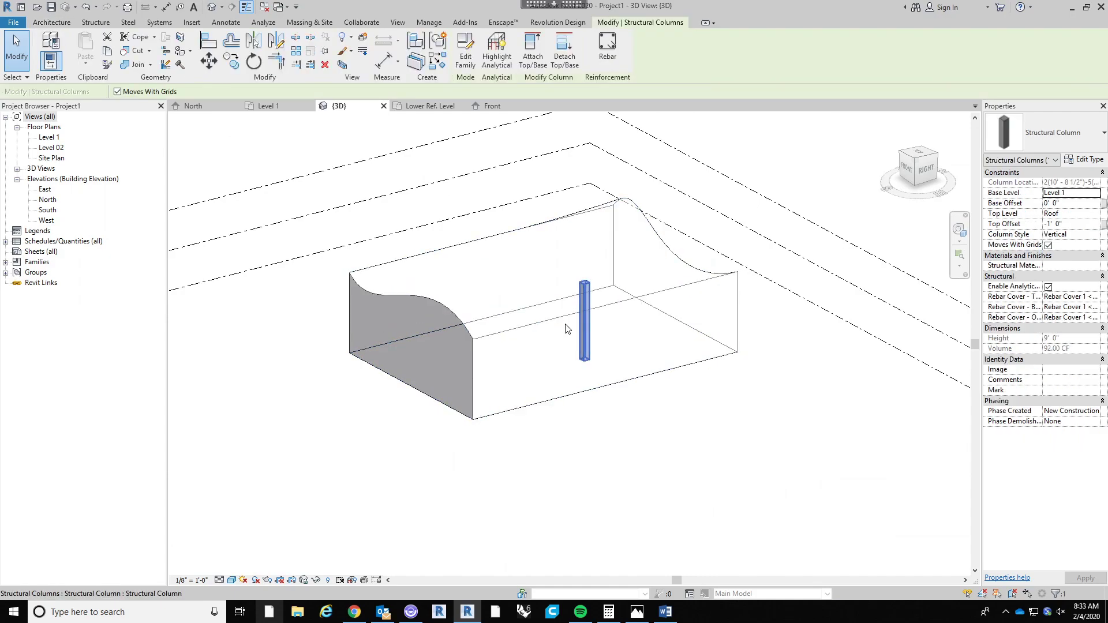
{"action": "double_click", "coordinate": [46, 139]}
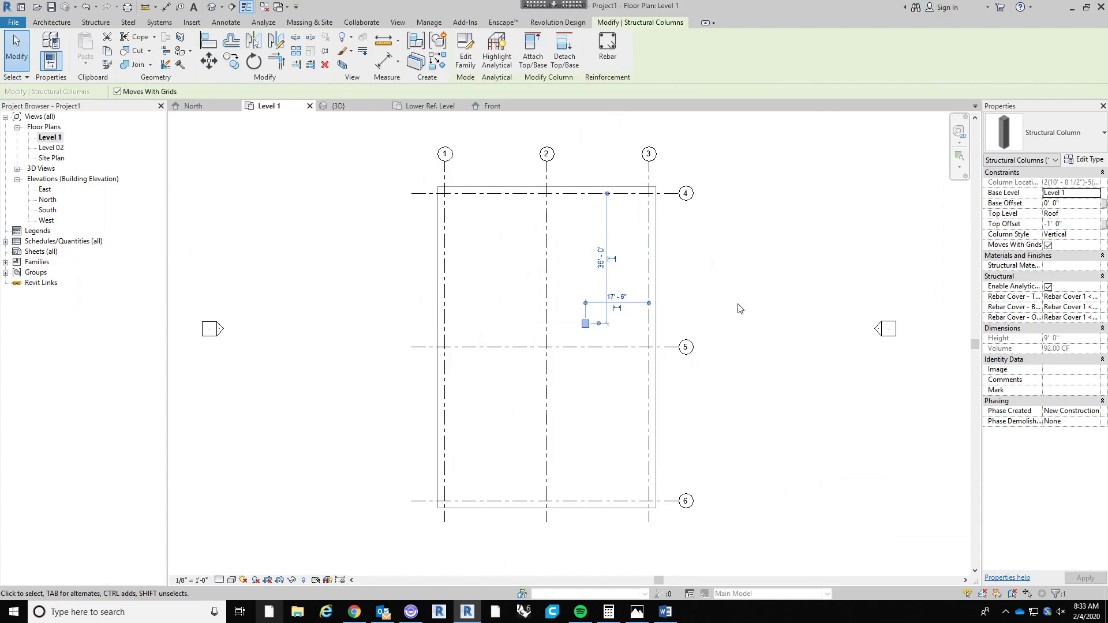
{"action": "left_click", "coordinate": [774, 309]}
{"action": "left_click", "coordinate": [586, 325]}
{"action": "left_click", "coordinate": [509, 344]}
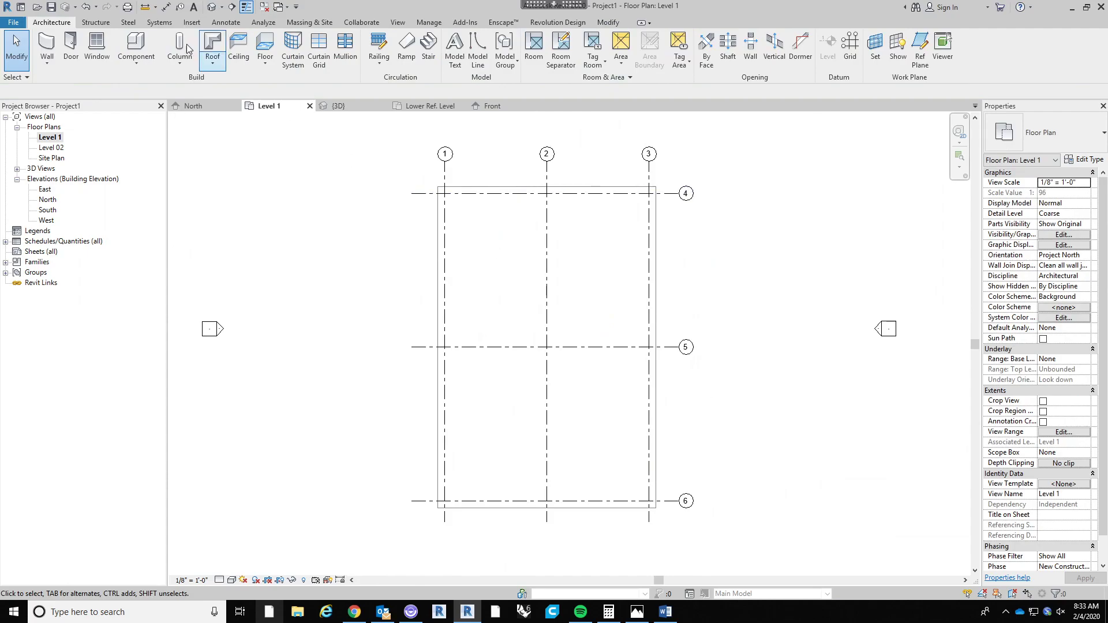
Place structural columns on Level 1 at all intersections of grids 1–3 with grids 4–6 using At Grids.
{"action": "left_click", "coordinate": [97, 24]}
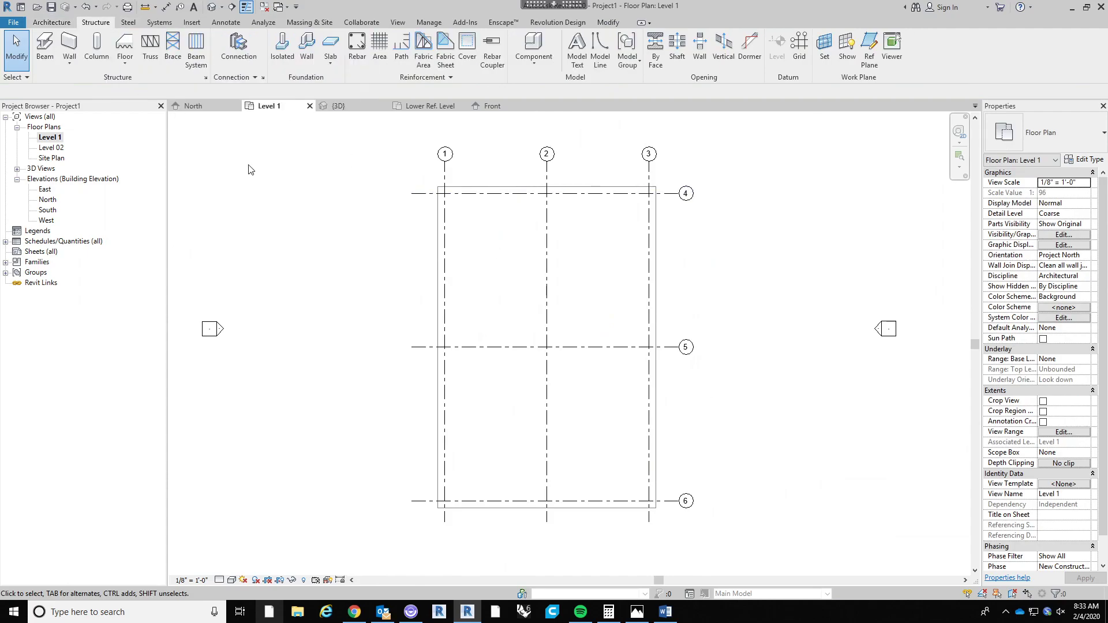
{"action": "left_click", "coordinate": [96, 46]}
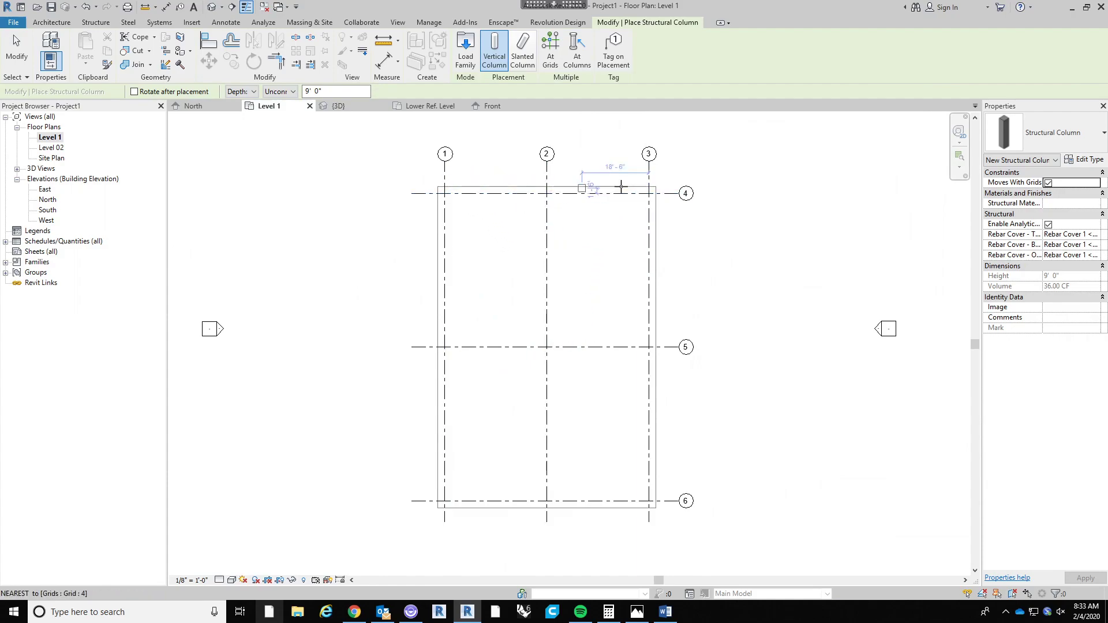
{"action": "left_click", "coordinate": [551, 63]}
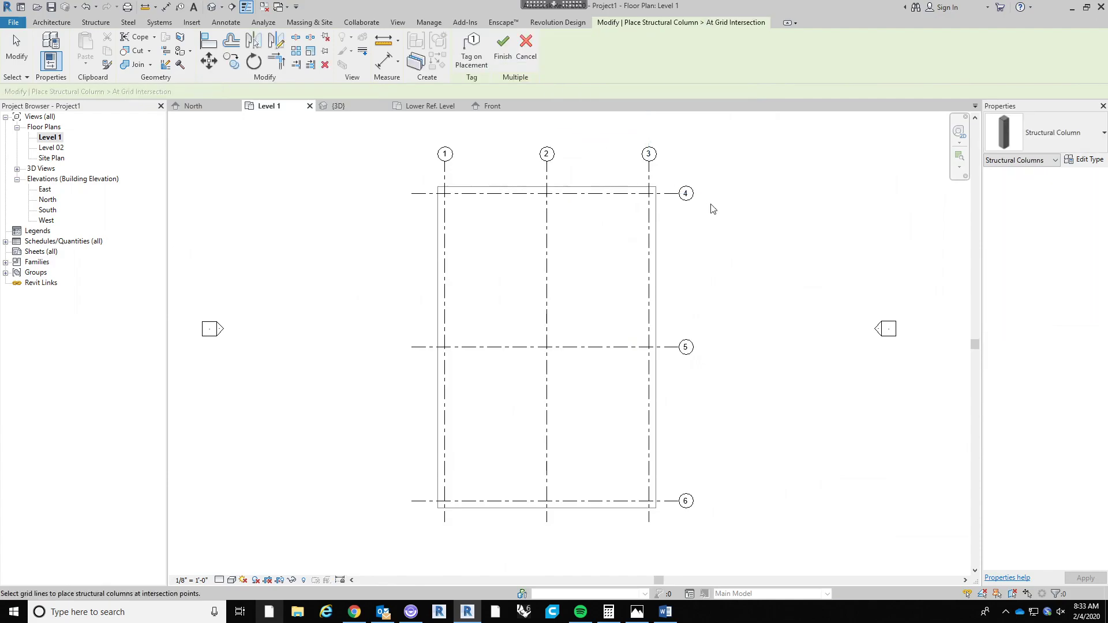
{"action": "left_click_drag", "start_coordinate": [713, 139], "coordinate": [412, 569]}
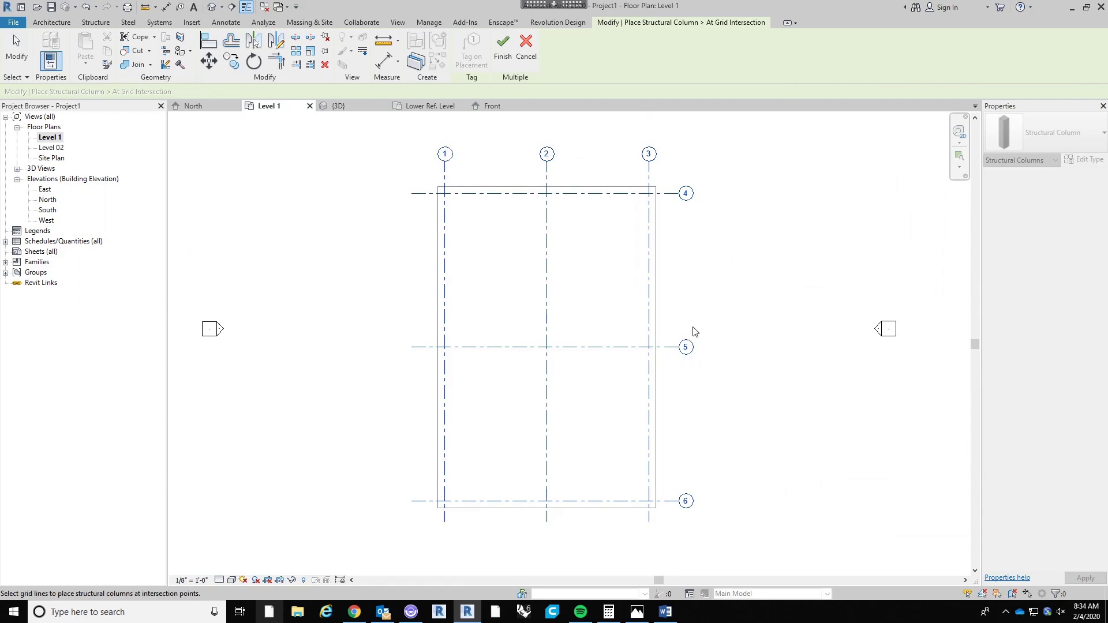
{"action": "left_click", "coordinate": [503, 58]}
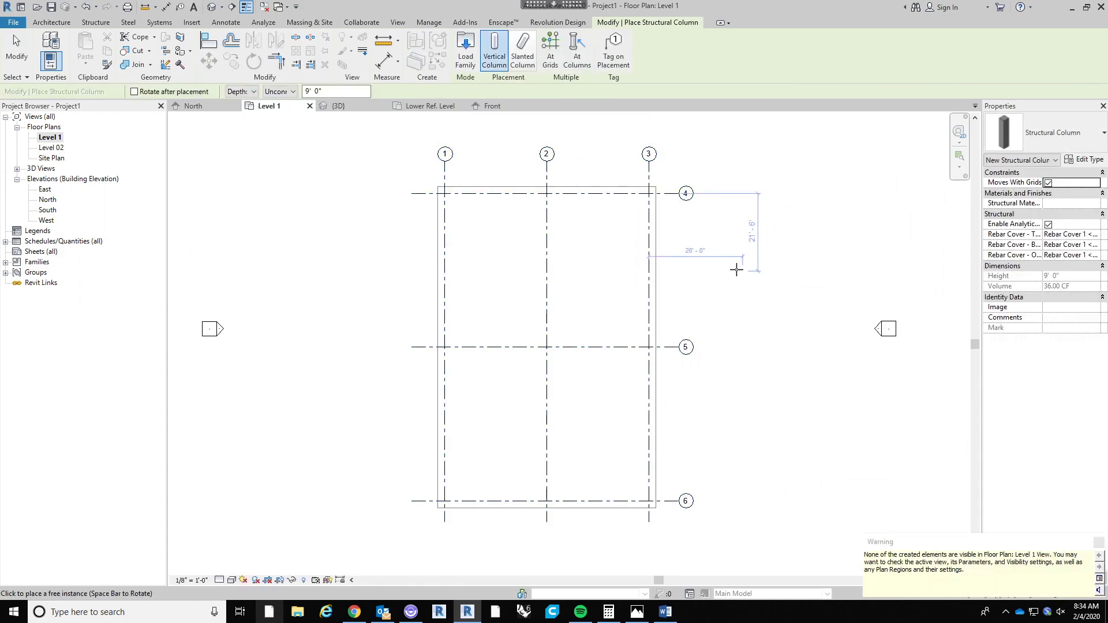
{"action": "key", "text": "Escape"}
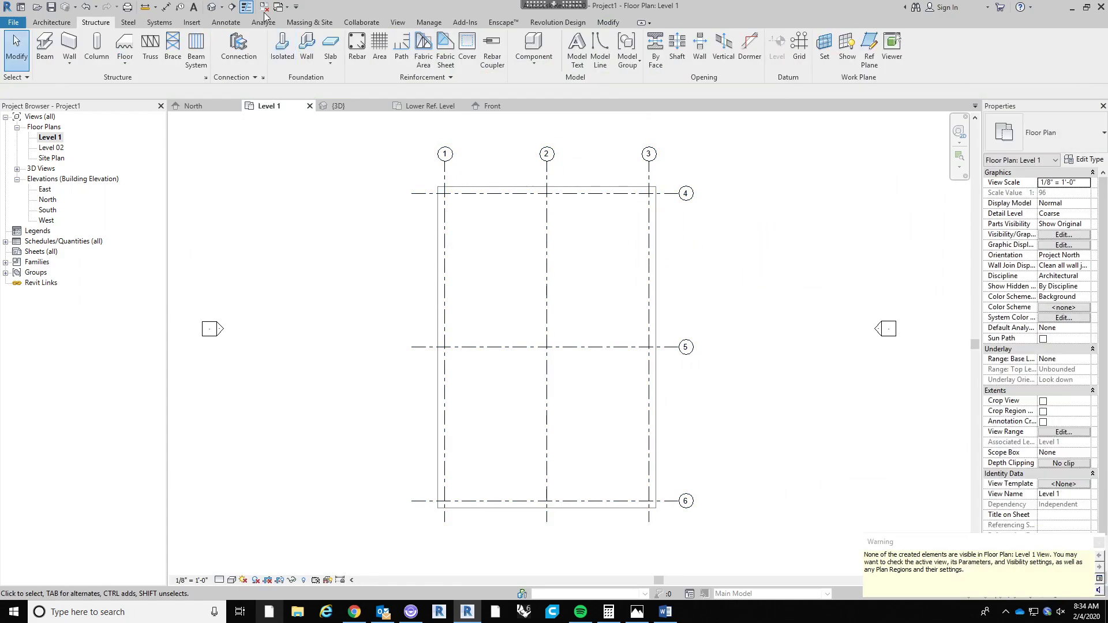
Select all the grid columns in the 3D view and set their Top Level to Roof and Base Offset to 0.
{"action": "left_click", "coordinate": [213, 8]}
{"action": "middle_click_drag", "start_coordinate": [624, 497], "coordinate": [752, 442], "text": "shift"}
{"action": "left_click_drag", "start_coordinate": [755, 452], "coordinate": [404, 373]}
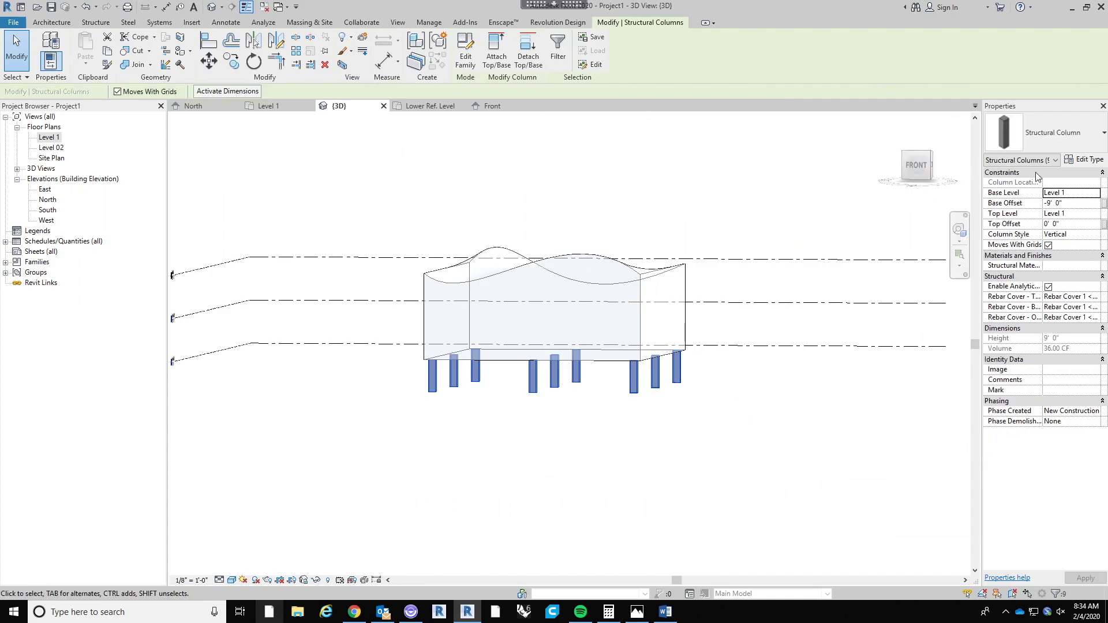
{"action": "left_click", "coordinate": [1096, 214]}
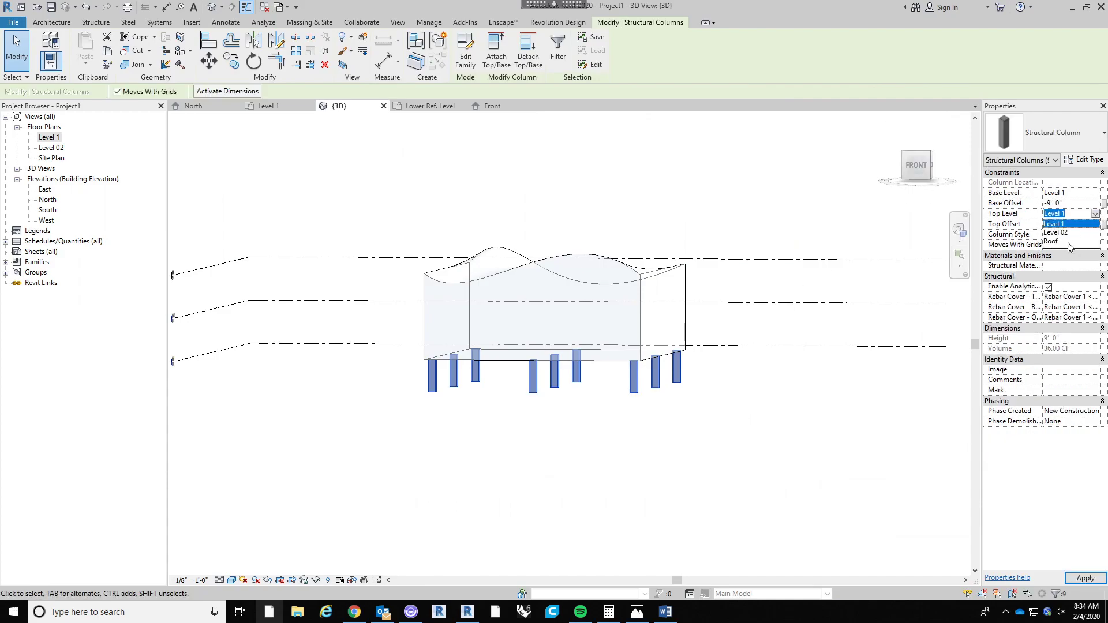
{"action": "left_click", "coordinate": [1069, 242]}
{"action": "type", "text": "0"}
{"action": "key", "text": "Return"}
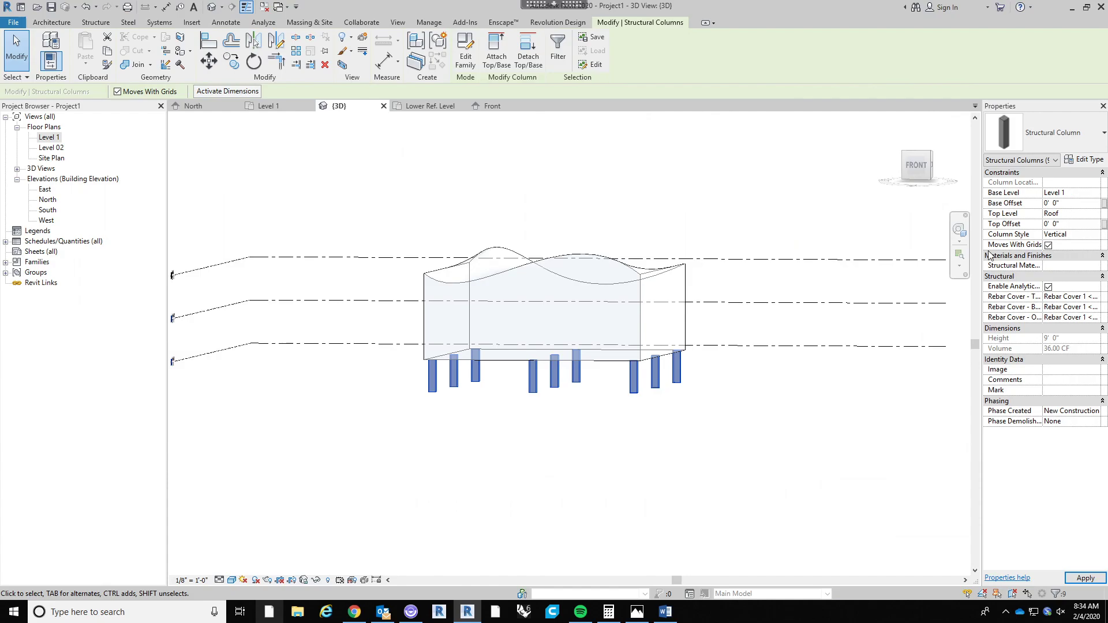
{"action": "left_click", "coordinate": [833, 392]}
{"action": "middle_click_drag", "start_coordinate": [791, 410], "coordinate": [29, 173], "text": "shift"}
Try moving grid 3 on the Level 1 floor plan, and undo the move.
{"action": "double_click", "coordinate": [60, 138]}
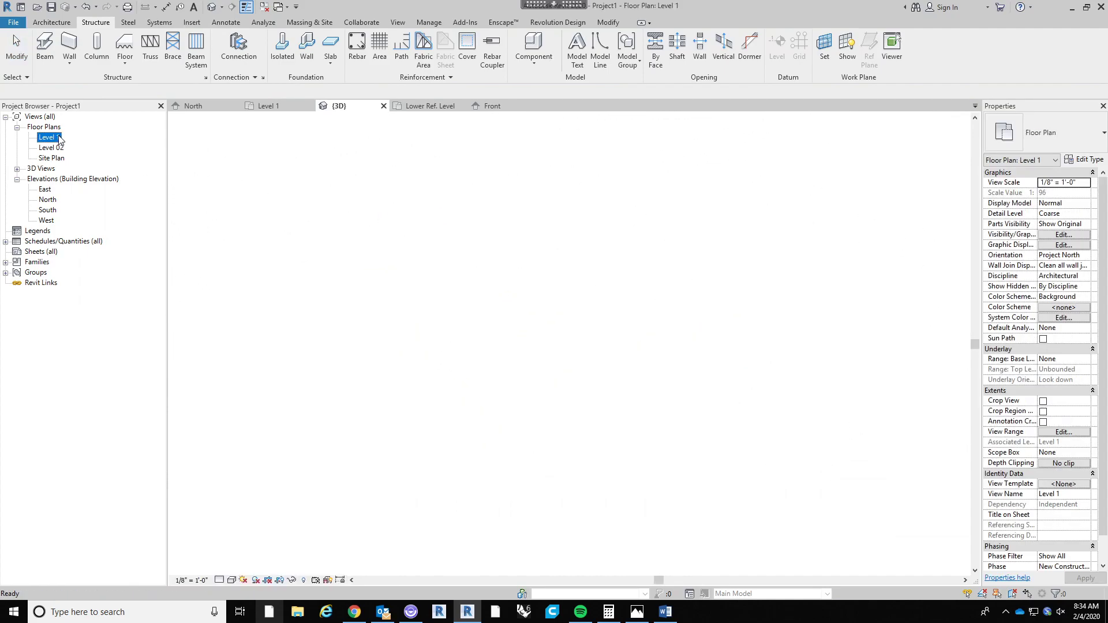
{"action": "left_click_drag", "start_coordinate": [648, 176], "coordinate": [618, 174]}
{"action": "left_click", "coordinate": [634, 315]}
{"action": "key", "text": "ctrl+z"}
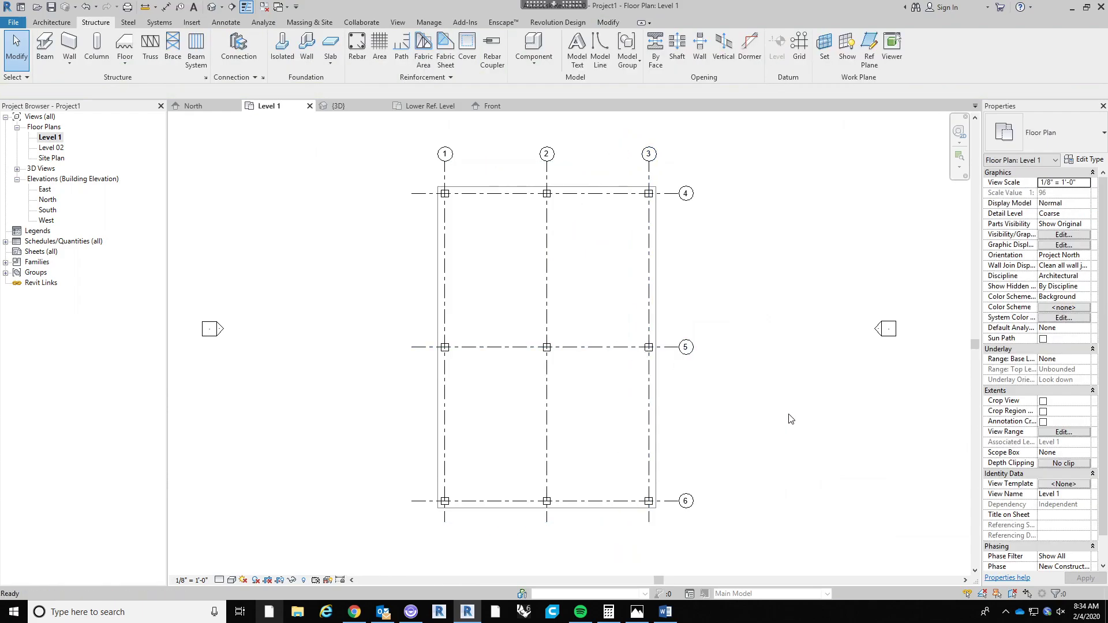
Return to the 3D view and examine the grid columns against the mass, checking the constraints of the column at grids 1 and 5.
{"action": "left_click", "coordinate": [212, 6]}
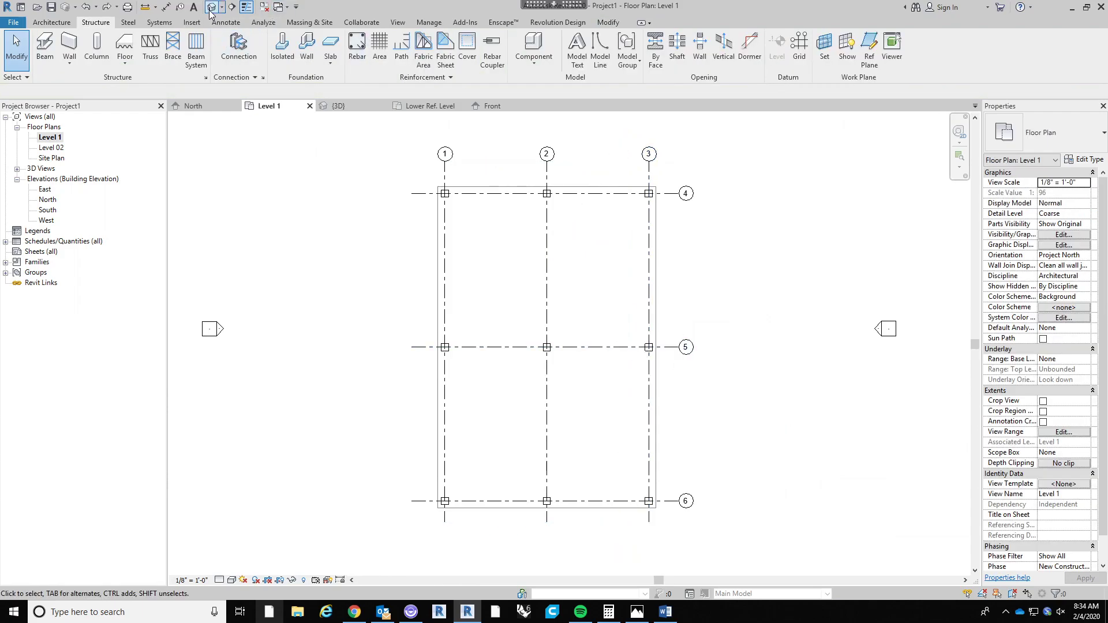
{"action": "middle_click_drag", "start_coordinate": [590, 314], "coordinate": [612, 237], "text": "shift"}
{"action": "scroll", "coordinate": [435, 293], "scroll_direction": "up", "scroll_amount": 4}
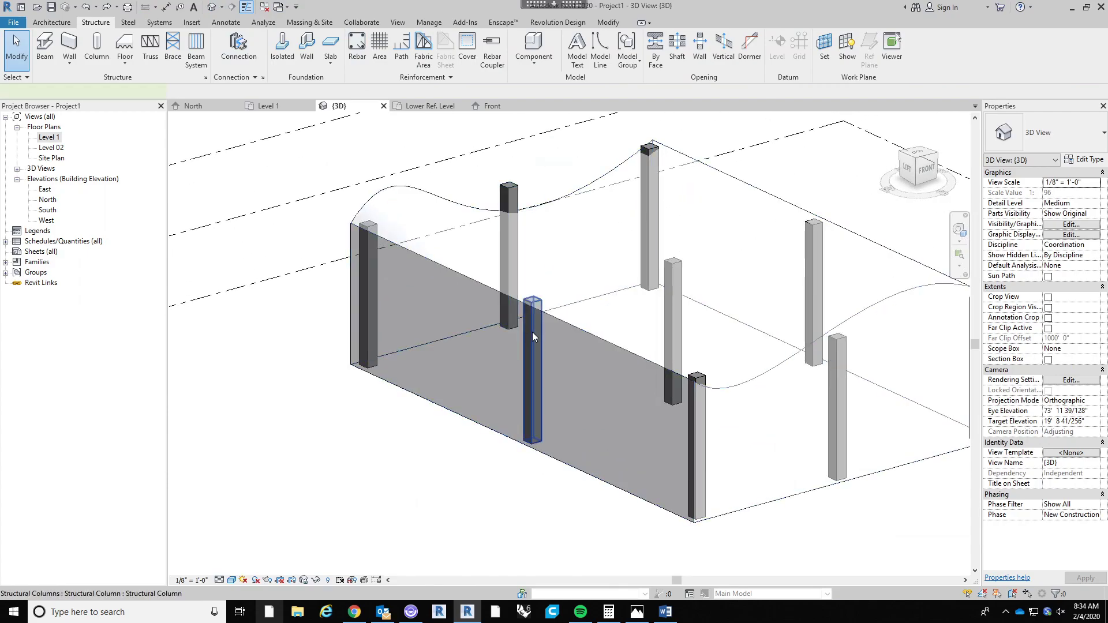
{"action": "left_click", "coordinate": [533, 333]}
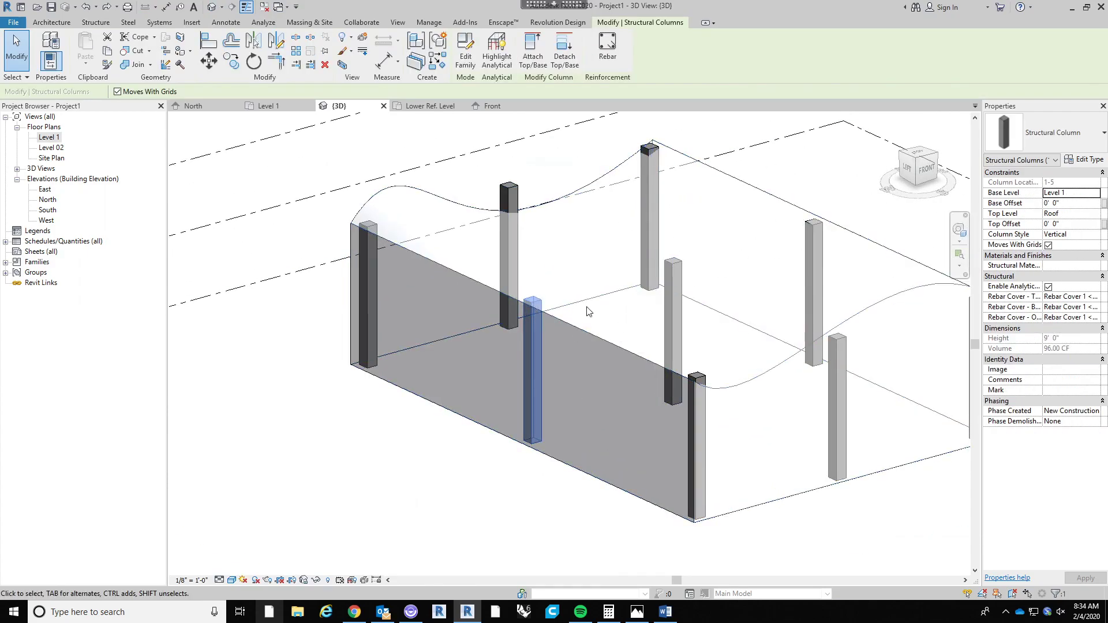
{"action": "scroll", "coordinate": [584, 321], "scroll_direction": "down", "scroll_amount": 2}
{"action": "middle_click_drag", "start_coordinate": [744, 487], "coordinate": [812, 470], "text": "shift"}
{"action": "left_click", "coordinate": [728, 500]}
{"action": "middle_click_drag", "start_coordinate": [701, 478], "coordinate": [742, 489], "text": "shift"}
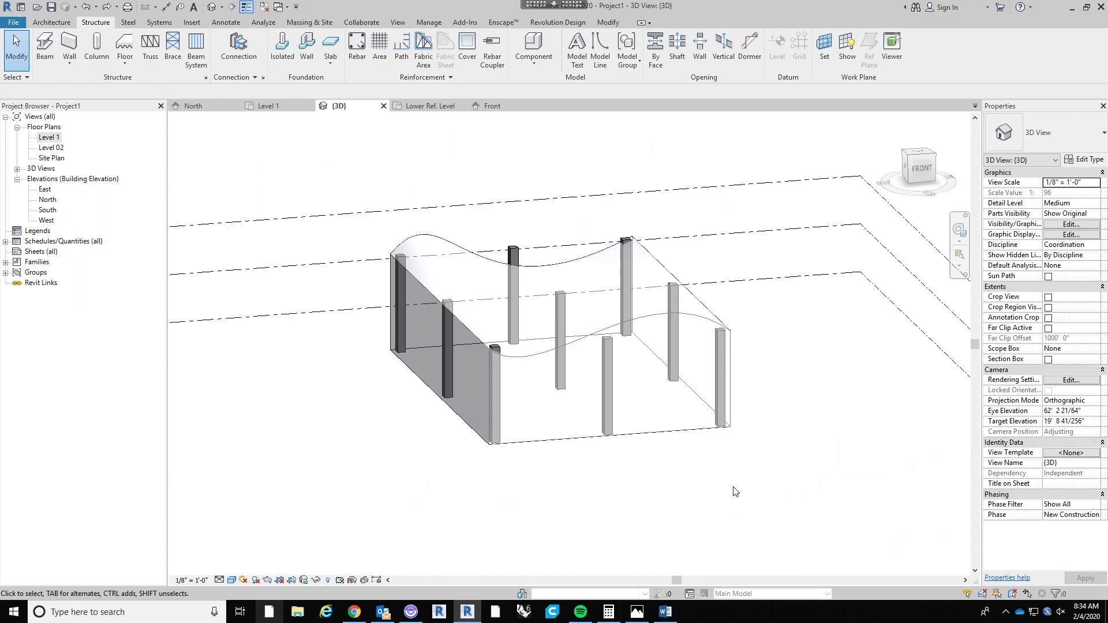
{"action": "middle_click_drag", "start_coordinate": [692, 457], "coordinate": [665, 470]}
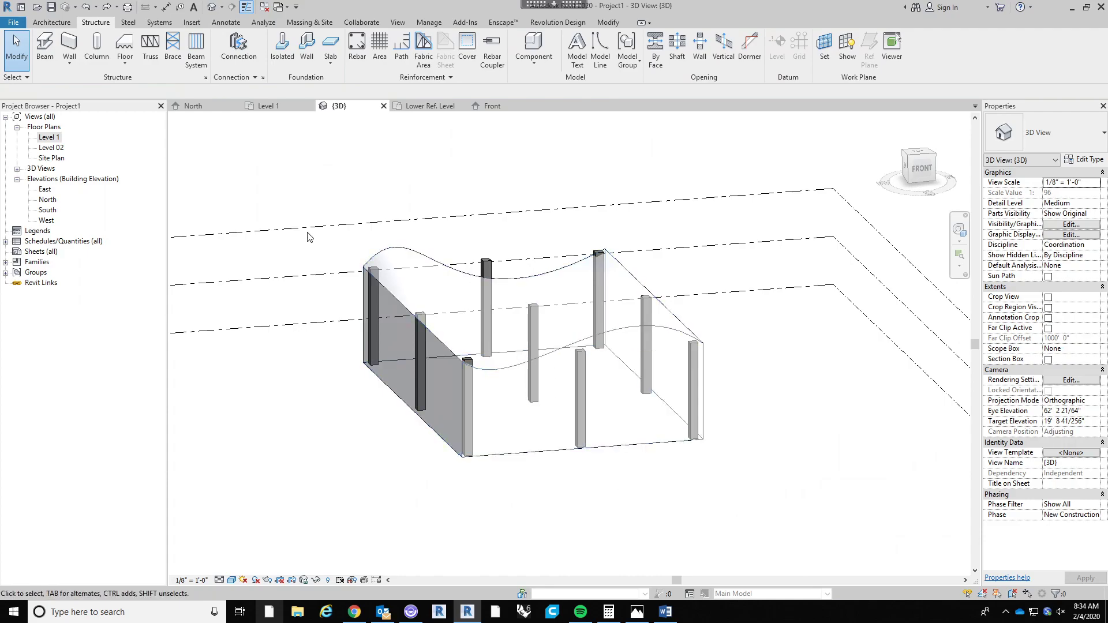
Create a Generic - 12" roof by face on the curved top face of the mass.
{"action": "left_click", "coordinate": [52, 23]}
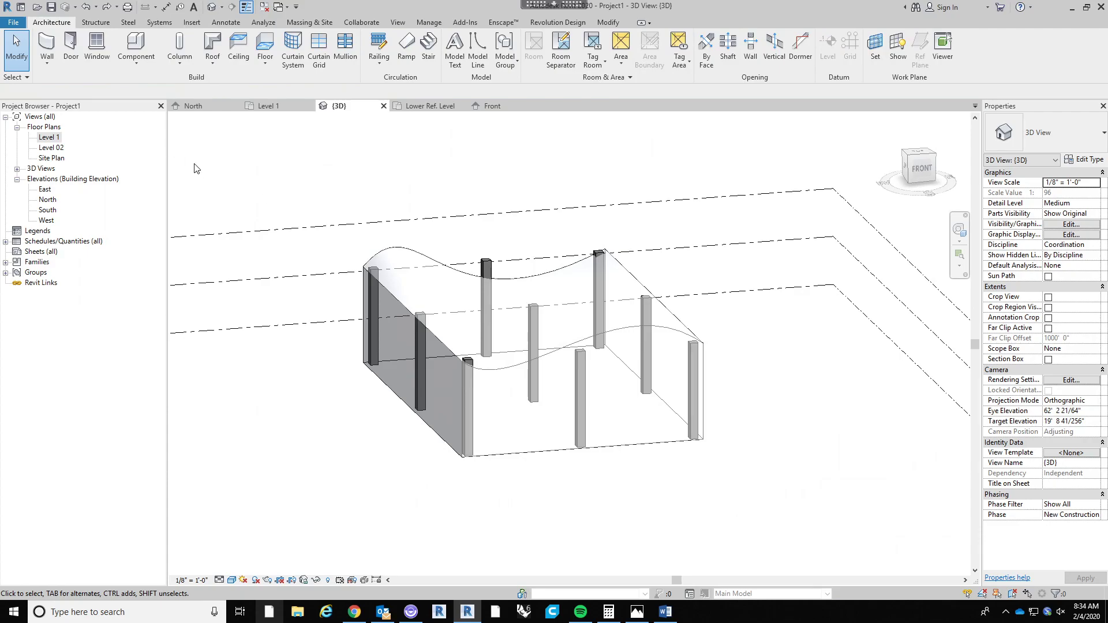
{"action": "left_click", "coordinate": [215, 65]}
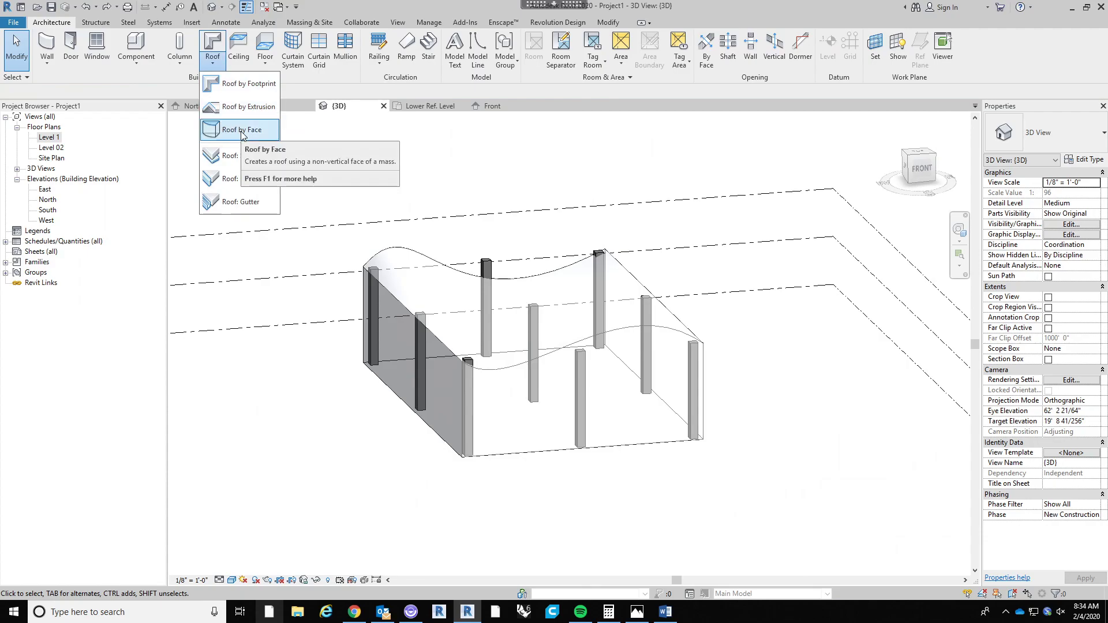
{"action": "left_click", "coordinate": [242, 130]}
{"action": "left_click", "coordinate": [1056, 130]}
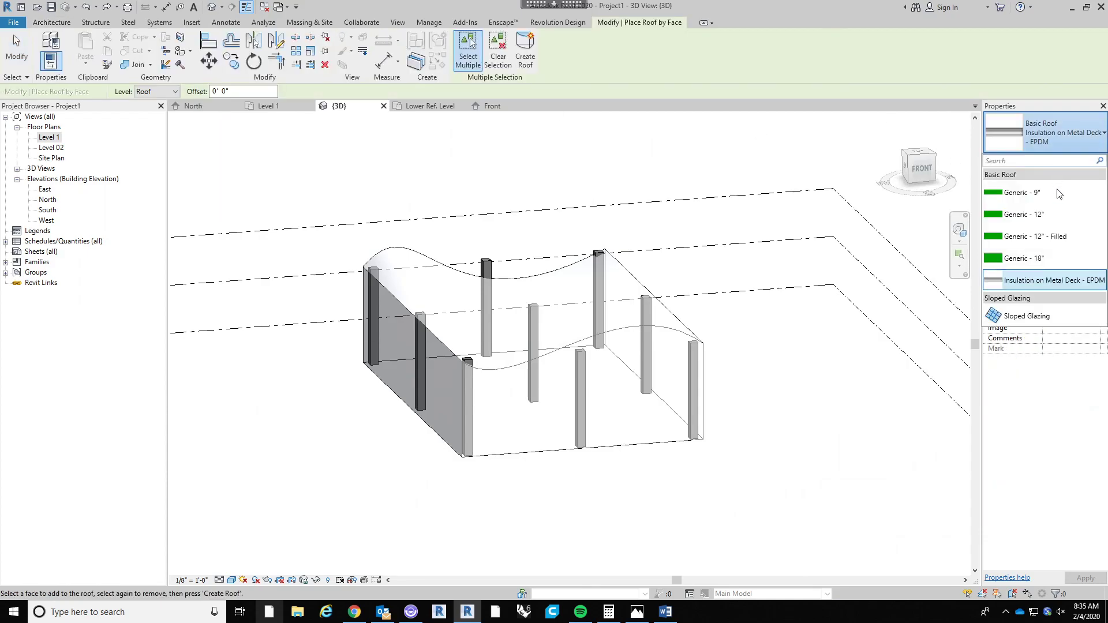
{"action": "left_click", "coordinate": [1052, 214]}
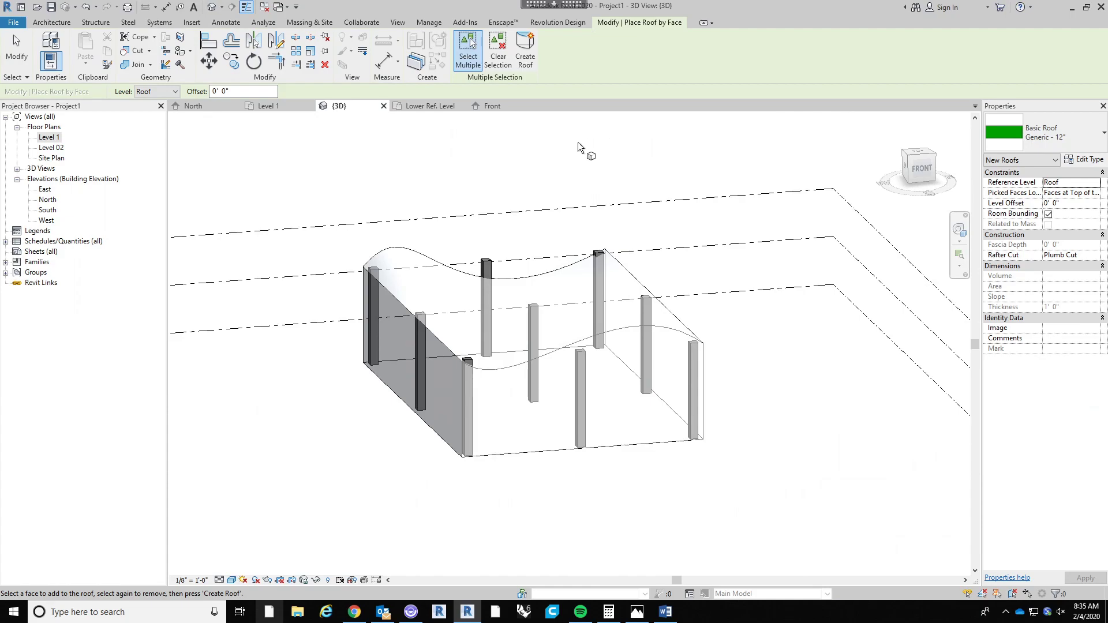
{"action": "left_click", "coordinate": [496, 372]}
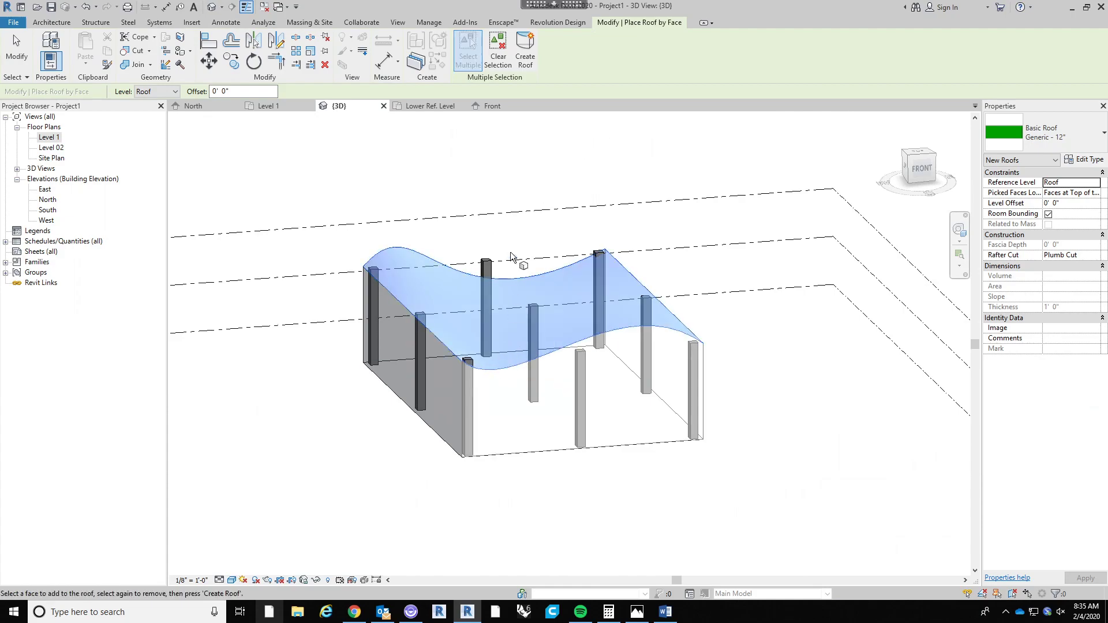
{"action": "left_click", "coordinate": [525, 67]}
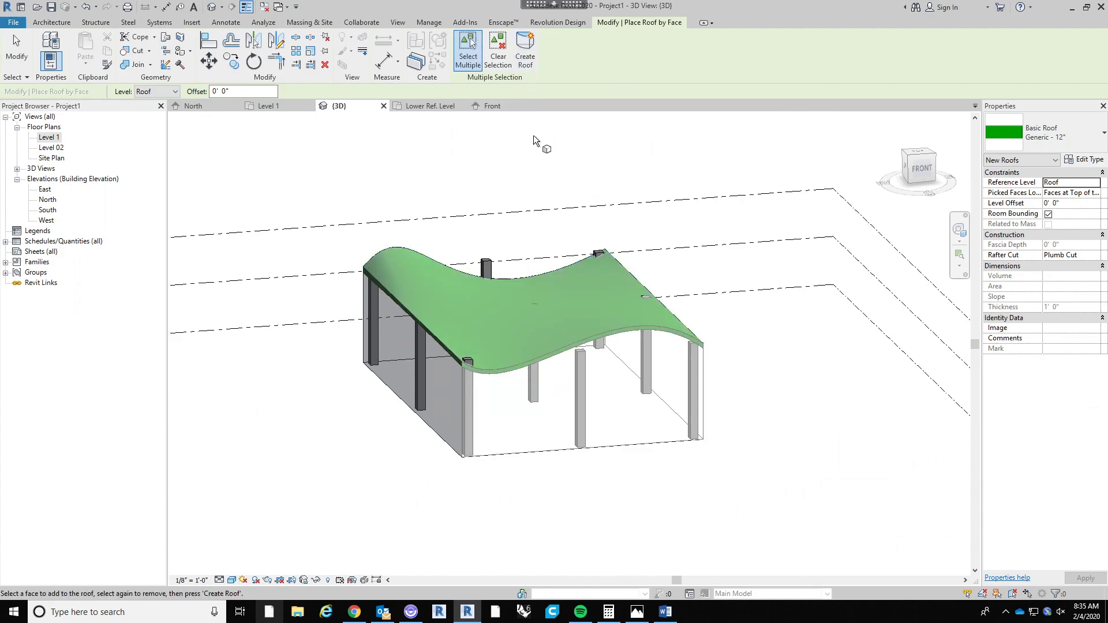
{"action": "key", "text": "Escape"}
{"action": "key", "text": "Escape"}
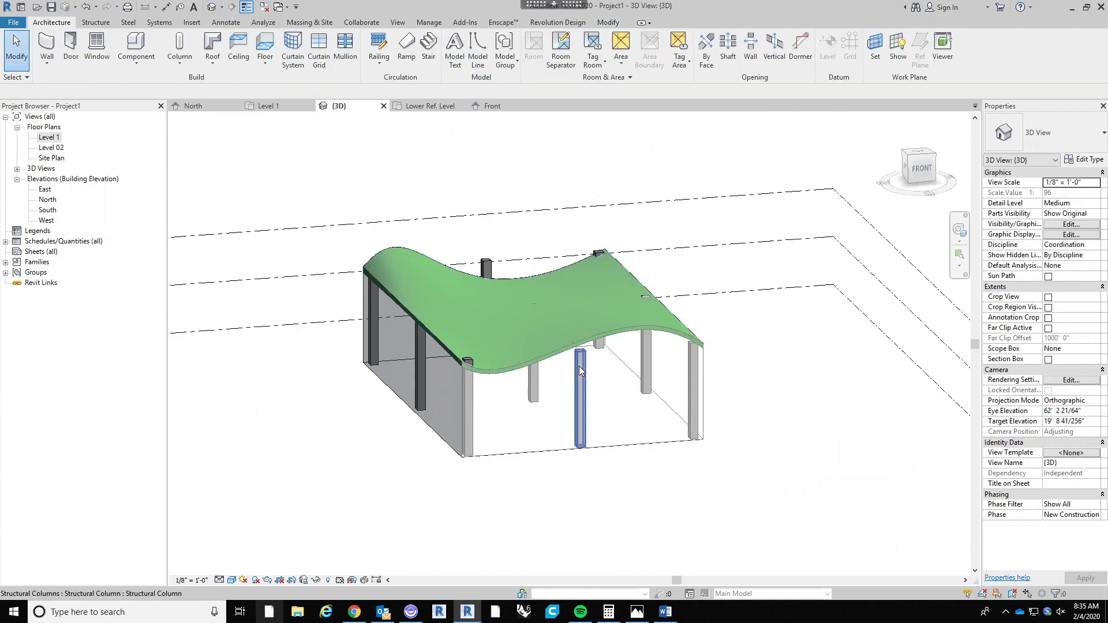
Attach the top of the middle column at grids 2 and 6 to the curved roof and inspect it.
{"action": "left_click", "coordinate": [580, 366]}
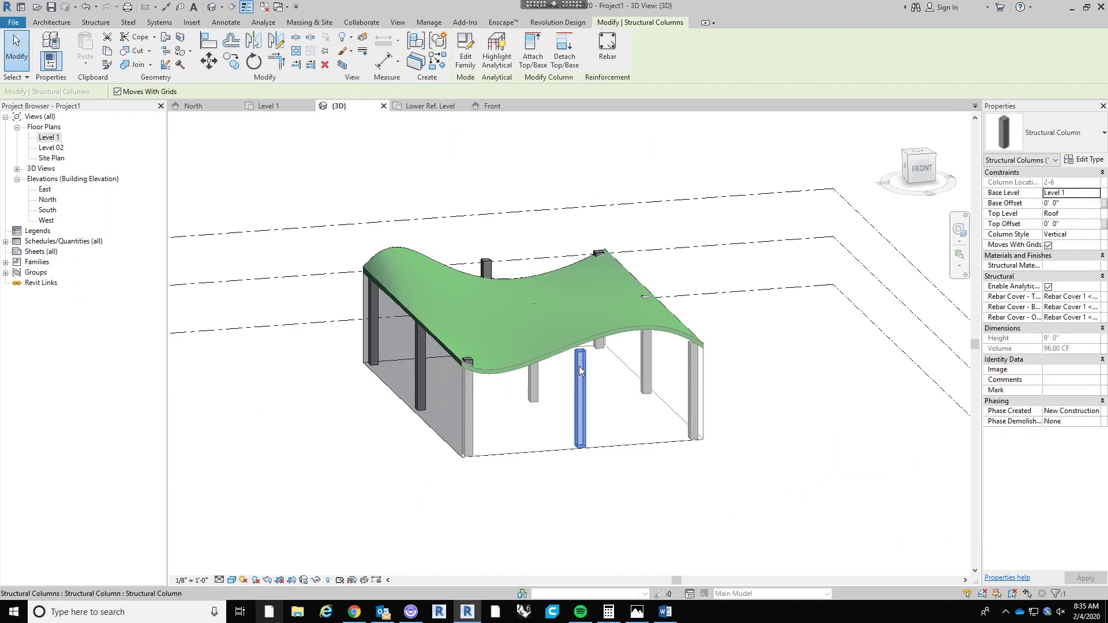
{"action": "left_click", "coordinate": [536, 63]}
{"action": "left_click", "coordinate": [602, 335]}
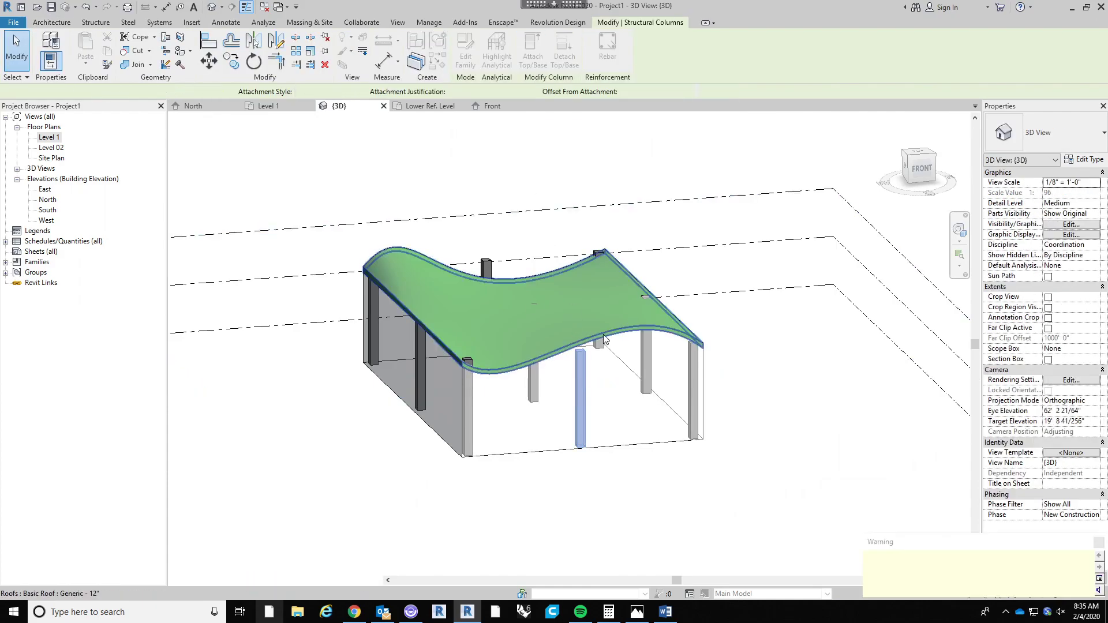
{"action": "left_click", "coordinate": [779, 418]}
{"action": "mouse_move", "coordinate": [786, 440]}
{"action": "middle_mouse_down", "text": "shift"}
{"action": "mouse_move", "coordinate": [725, 401]}
{"action": "mouse_move", "coordinate": [726, 386]}
{"action": "mouse_move", "coordinate": [411, 265]}
{"action": "mouse_move", "coordinate": [557, 302]}
{"action": "mouse_move", "coordinate": [508, 254]}
{"action": "mouse_move", "coordinate": [551, 346]}
{"action": "mouse_move", "coordinate": [598, 400]}
{"action": "mouse_move", "coordinate": [663, 384]}
{"action": "mouse_move", "coordinate": [611, 370]}
{"action": "middle_mouse_up", "text": "shift"}
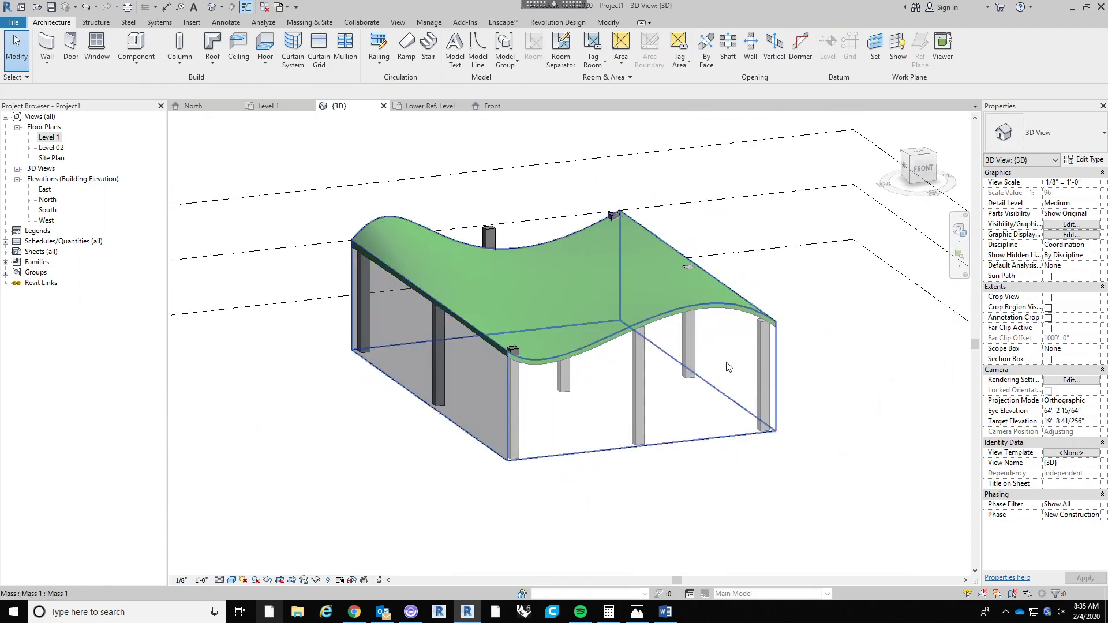
{"action": "mouse_move", "coordinate": [843, 399]}
{"action": "middle_mouse_down", "text": "shift"}
{"action": "mouse_move", "coordinate": [799, 374]}
{"action": "mouse_move", "coordinate": [804, 326]}
{"action": "mouse_move", "coordinate": [820, 338]}
{"action": "mouse_move", "coordinate": [791, 391]}
{"action": "mouse_move", "coordinate": [729, 377]}
{"action": "middle_mouse_up", "text": "shift"}
{"action": "mouse_move", "coordinate": [674, 338]}
{"action": "middle_mouse_down", "text": "shift"}
{"action": "mouse_move", "coordinate": [784, 453]}
{"action": "mouse_move", "coordinate": [749, 458]}
{"action": "mouse_move", "coordinate": [721, 405]}
{"action": "middle_mouse_up", "text": "shift"}
{"action": "mouse_move", "coordinate": [656, 265]}
{"action": "middle_mouse_down", "text": "shift"}
{"action": "mouse_move", "coordinate": [641, 373]}
{"action": "mouse_move", "coordinate": [580, 338]}
{"action": "mouse_move", "coordinate": [619, 381]}
{"action": "mouse_move", "coordinate": [630, 297]}
{"action": "middle_mouse_up", "text": "shift"}
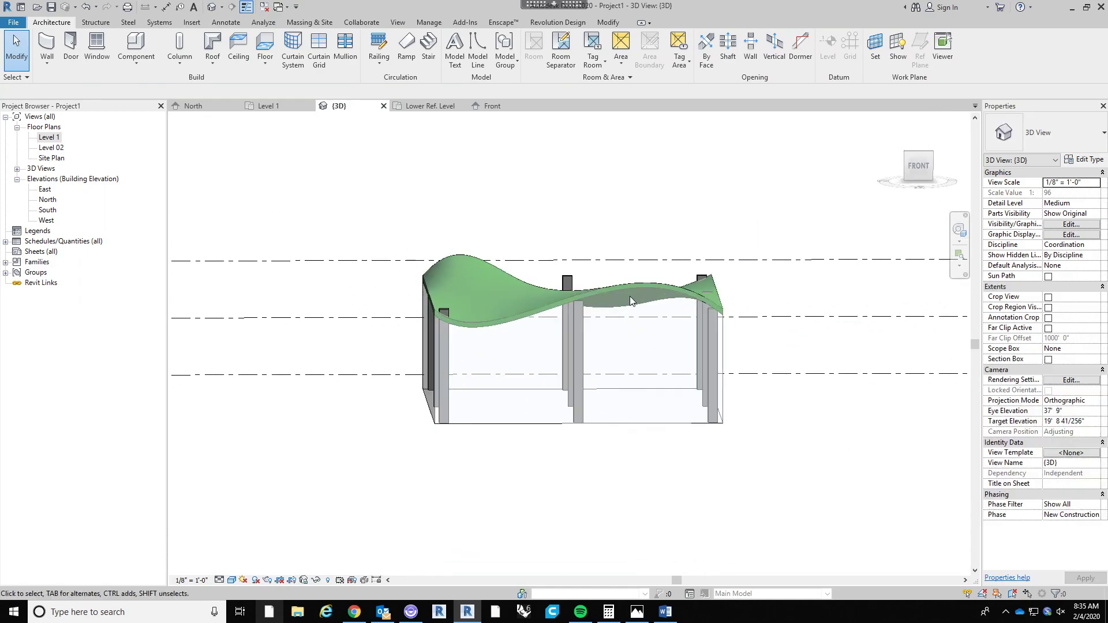
{"action": "left_click", "coordinate": [631, 288]}
{"action": "key", "text": "Escape"}
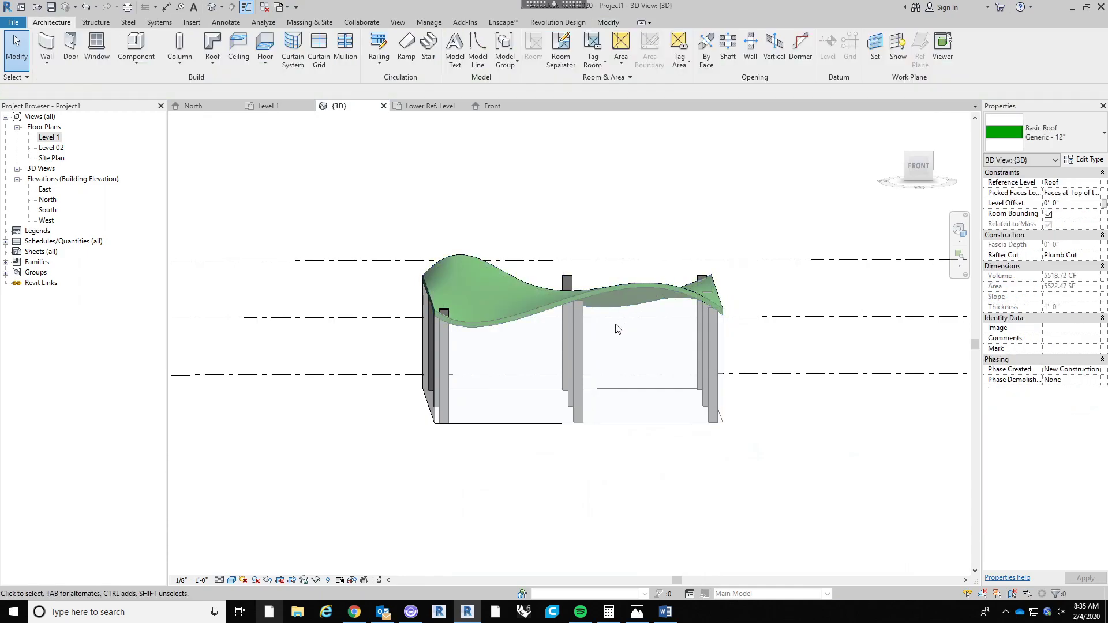
Select all the structural columns, filtering out the mass, and attach their tops to the roof.
{"action": "mouse_move", "coordinate": [651, 414]}
{"action": "middle_mouse_down", "text": "shift"}
{"action": "mouse_move", "coordinate": [710, 415]}
{"action": "mouse_move", "coordinate": [771, 353]}
{"action": "mouse_move", "coordinate": [774, 388]}
{"action": "mouse_move", "coordinate": [645, 399]}
{"action": "middle_mouse_up", "text": "shift"}
{"action": "left_click_drag", "start_coordinate": [779, 380], "coordinate": [374, 374]}
{"action": "left_click", "coordinate": [464, 47]}
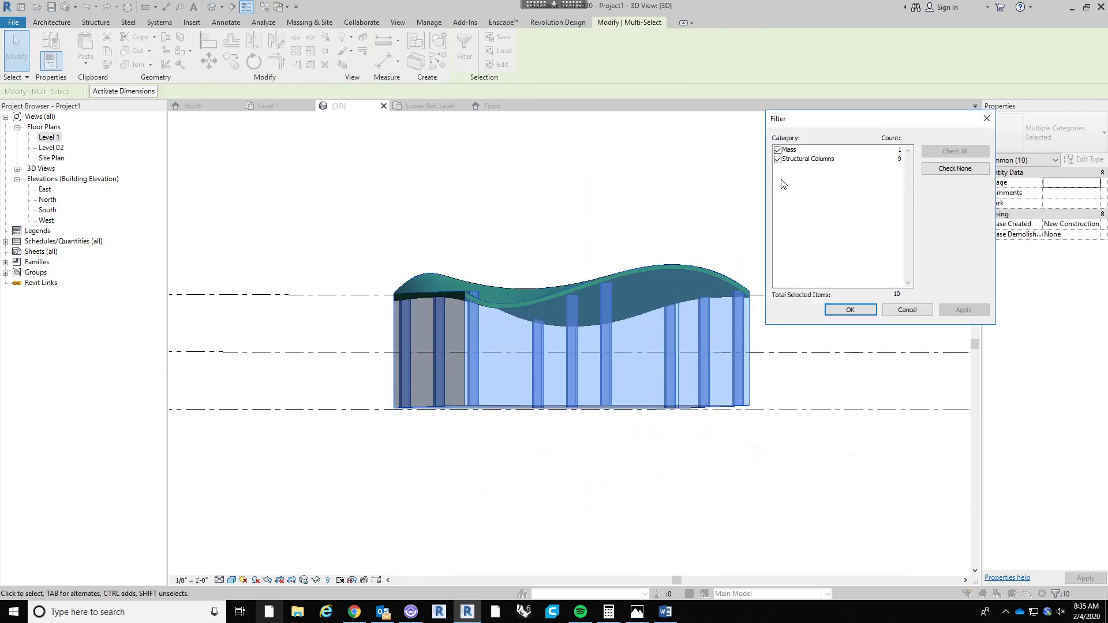
{"action": "left_click", "coordinate": [778, 150]}
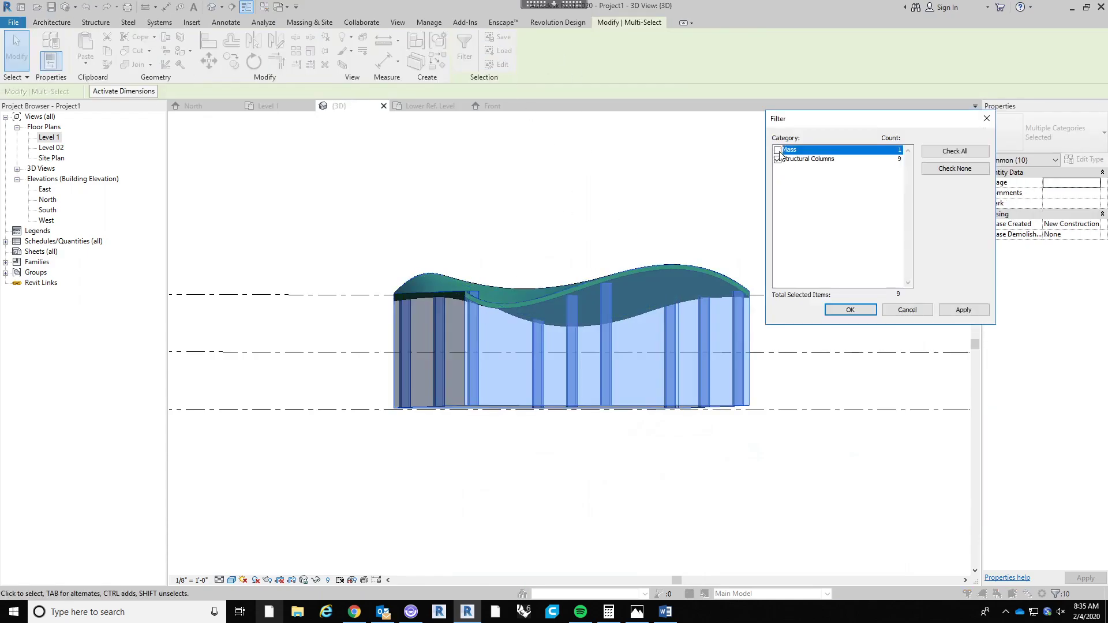
{"action": "left_click", "coordinate": [846, 316]}
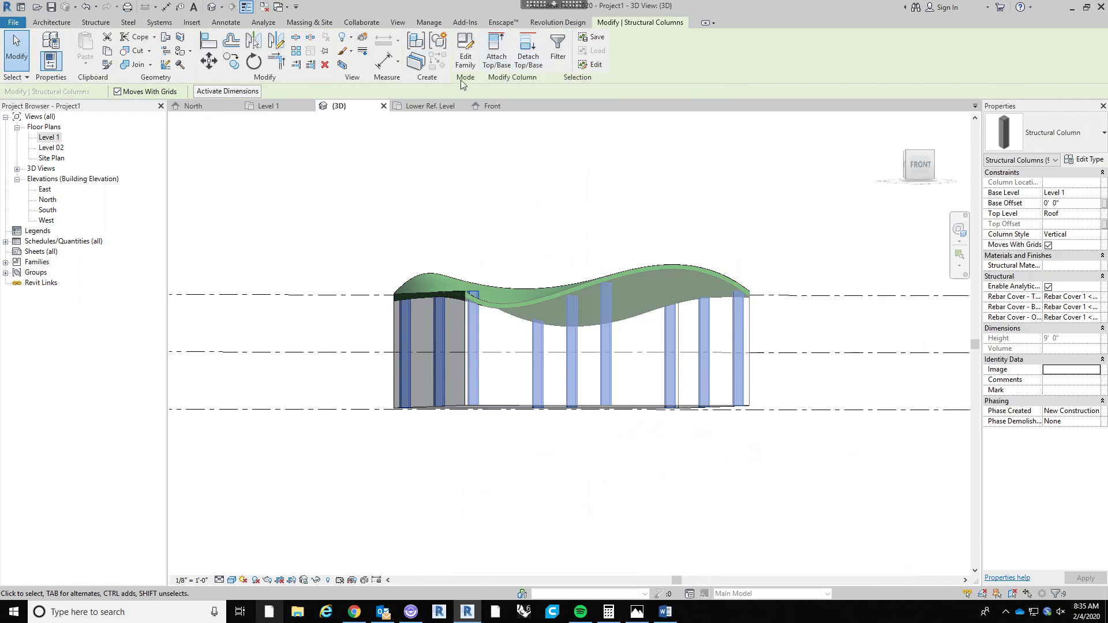
{"action": "left_click", "coordinate": [503, 54]}
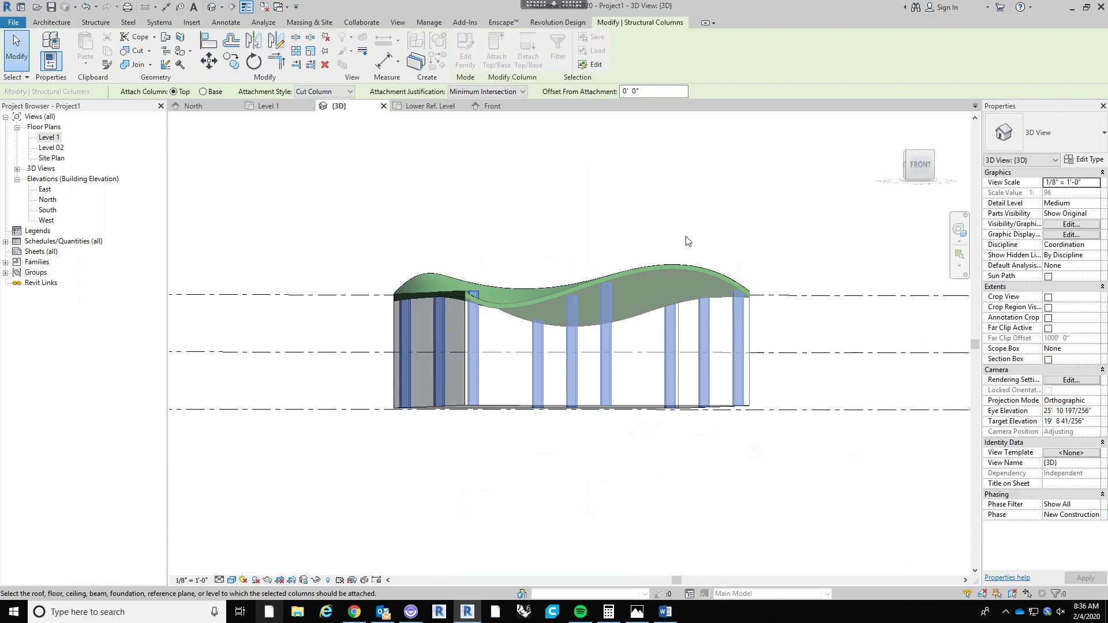
{"action": "left_click", "coordinate": [656, 262]}
{"action": "left_click", "coordinate": [648, 223]}
Delete the curved roof above the columns.
{"action": "middle_click_drag", "start_coordinate": [724, 234], "coordinate": [701, 440], "text": "shift"}
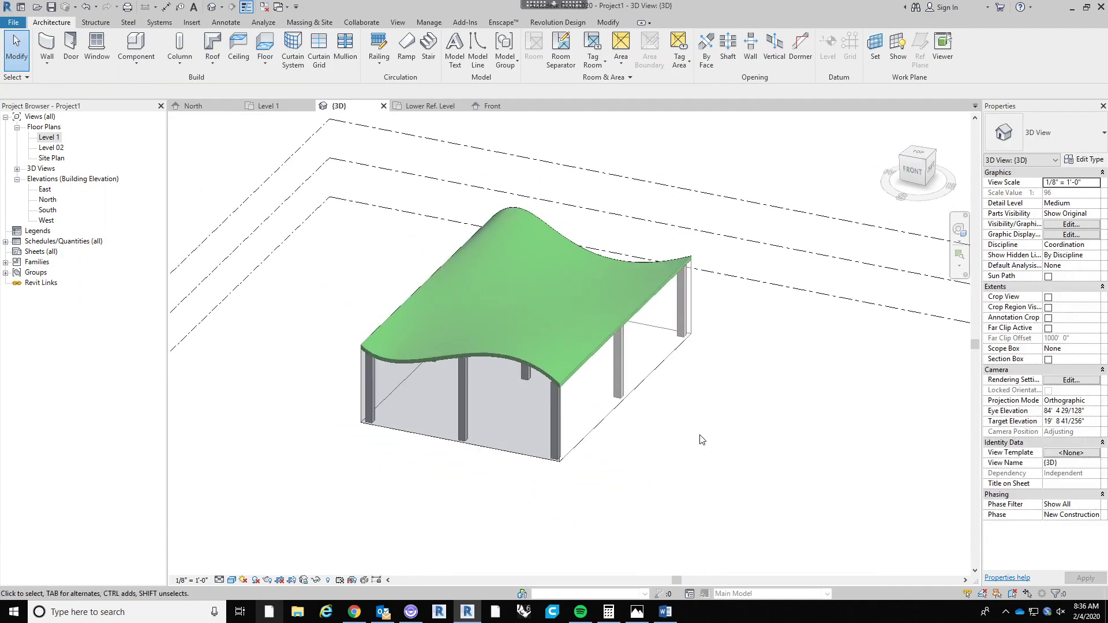
{"action": "left_click", "coordinate": [546, 372]}
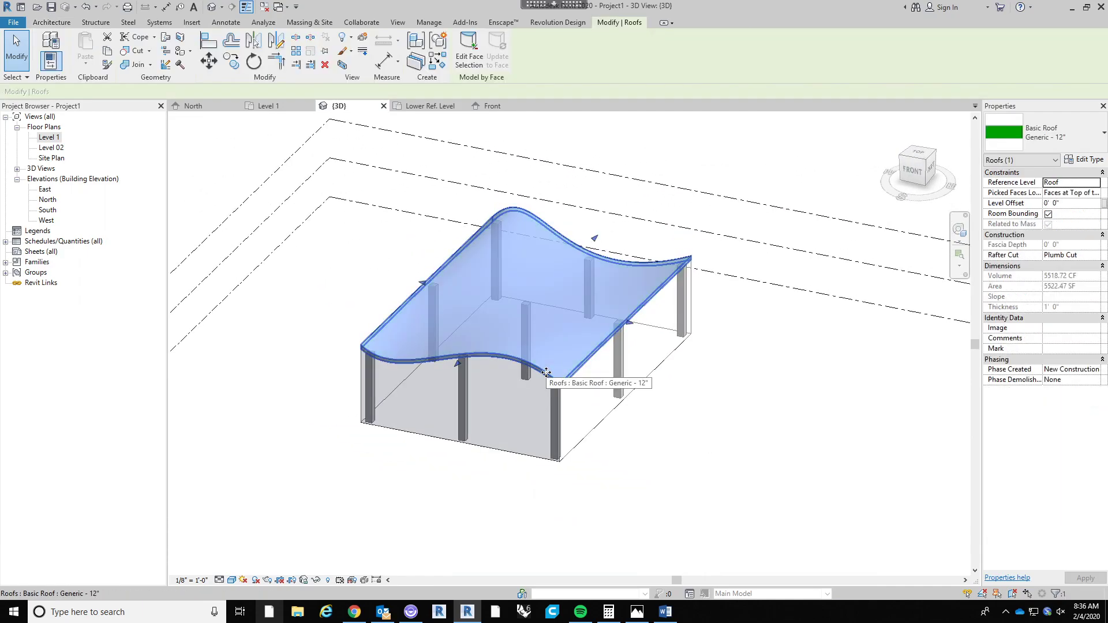
{"action": "key", "text": "Delete"}
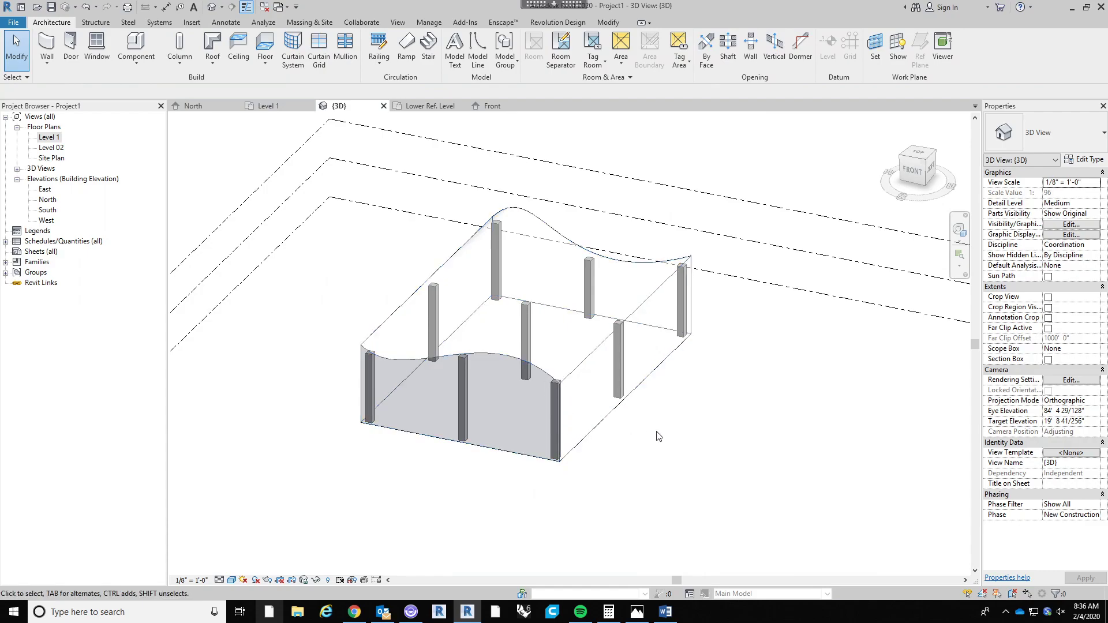
Place Curtain Wall type walls by face on the two long, straight side faces of the mass.
{"action": "middle_click_drag", "start_coordinate": [646, 438], "coordinate": [689, 424]}
{"action": "middle_click_drag", "start_coordinate": [630, 500], "coordinate": [541, 325], "text": "shift"}
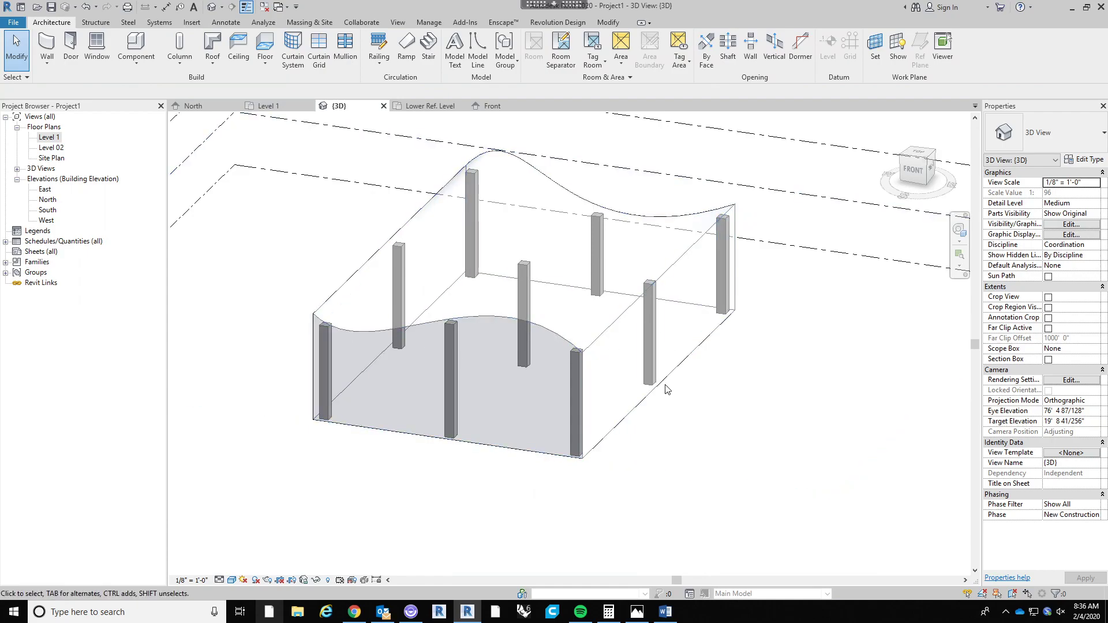
{"action": "middle_click_drag", "start_coordinate": [554, 428], "coordinate": [752, 417], "text": "shift"}
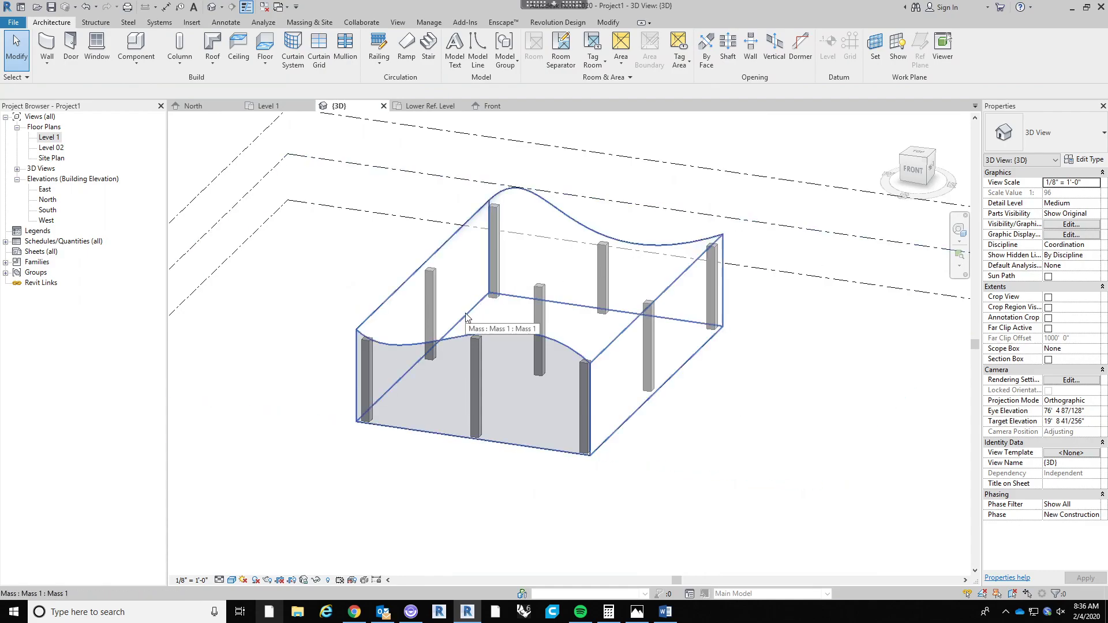
{"action": "left_click", "coordinate": [53, 60]}
{"action": "left_click", "coordinate": [69, 128]}
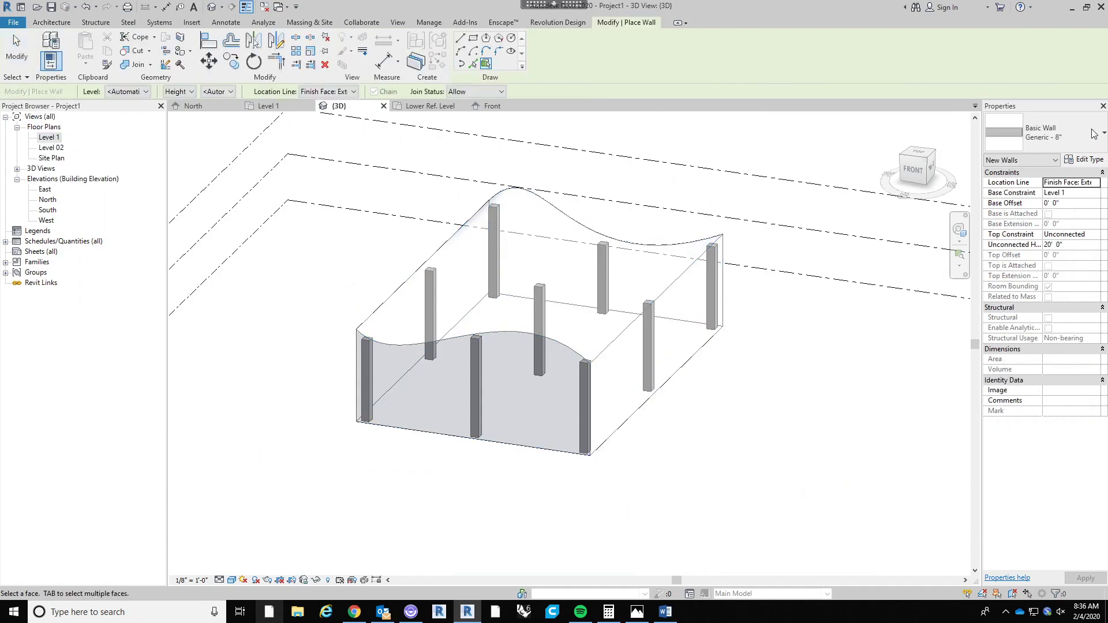
{"action": "left_click", "coordinate": [1063, 136]}
{"action": "scroll", "coordinate": [1055, 267], "scroll_direction": "down", "scroll_amount": 2}
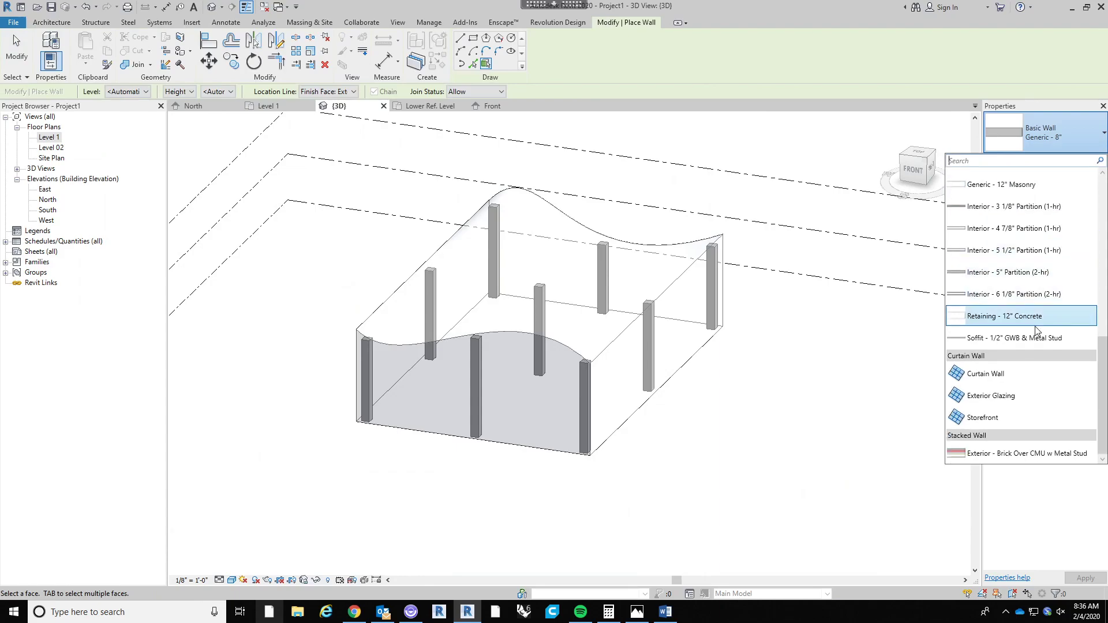
{"action": "left_click", "coordinate": [1021, 374]}
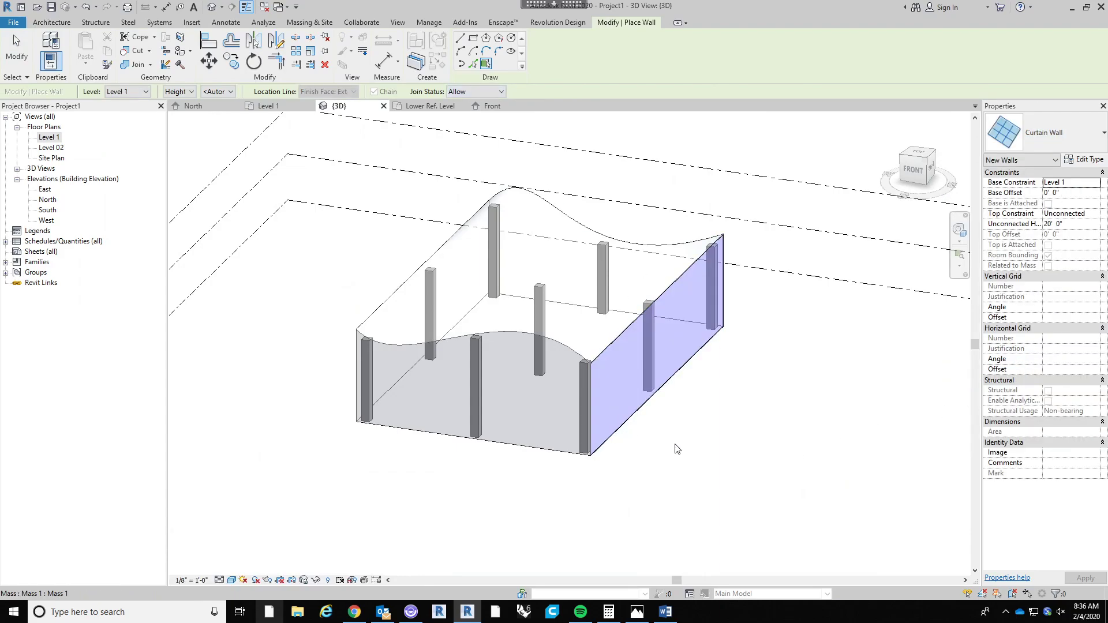
{"action": "middle_click_drag", "start_coordinate": [426, 482], "coordinate": [587, 486], "text": "shift"}
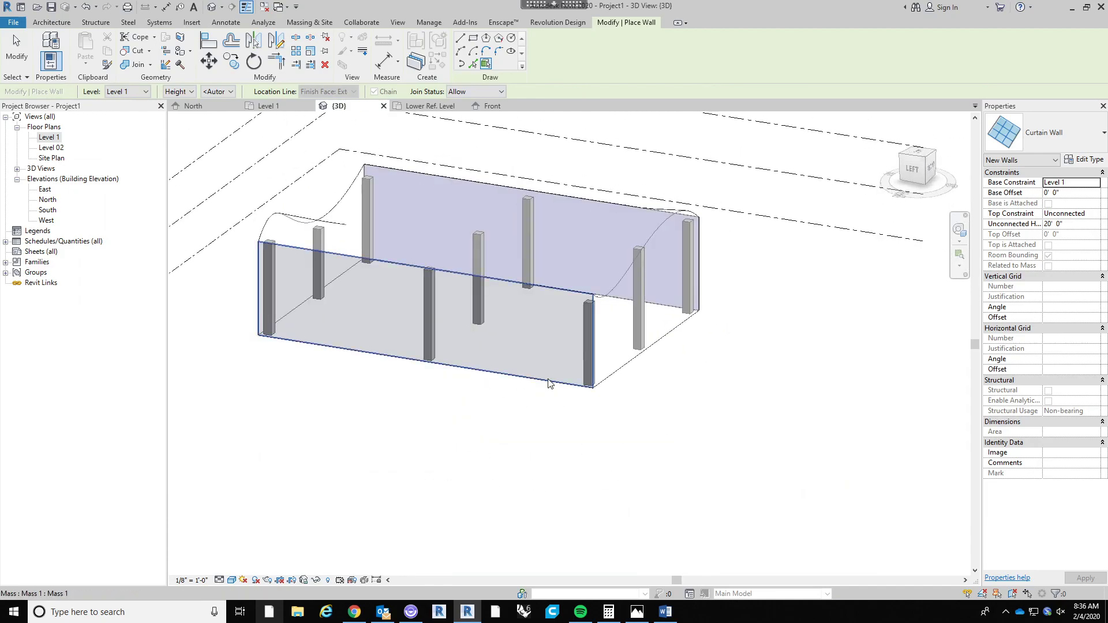
{"action": "middle_click_drag", "start_coordinate": [549, 387], "coordinate": [638, 422], "text": "shift"}
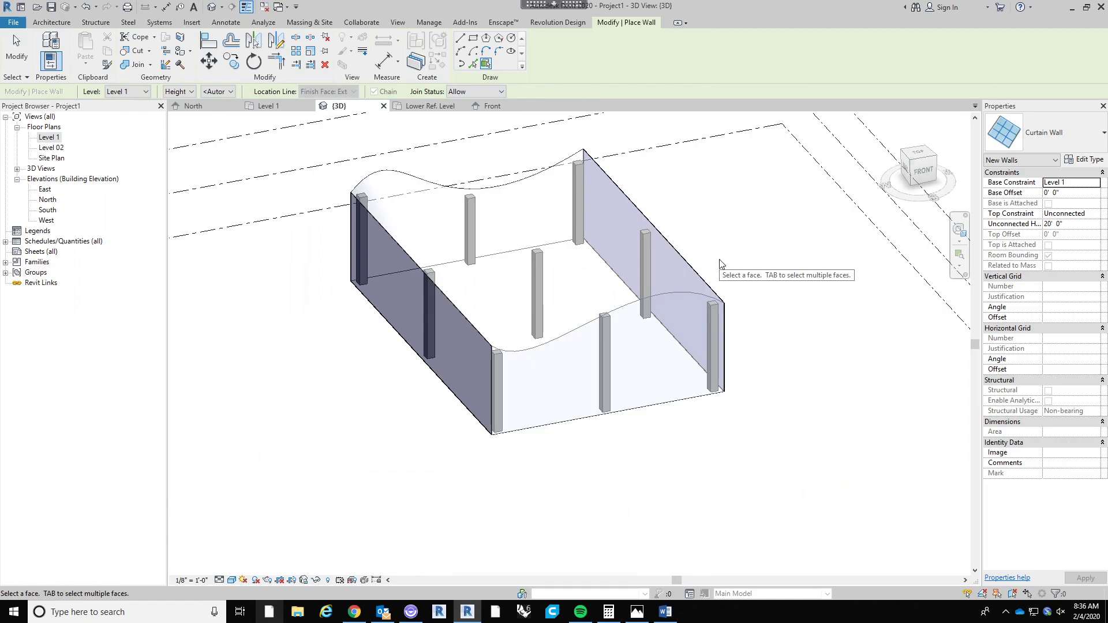
{"action": "key", "text": "Escape"}
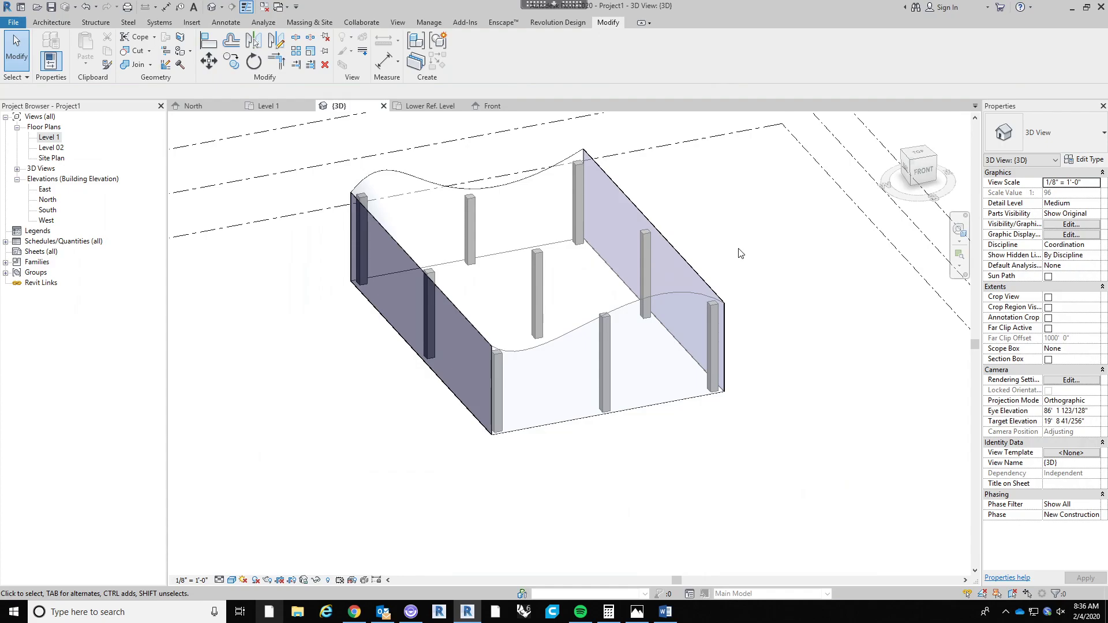
Edit the type of one side curtain wall, setting both the vertical and horizontal grid layouts to Fixed Number.
{"action": "middle_click_drag", "start_coordinate": [785, 340], "coordinate": [603, 409], "text": "shift"}
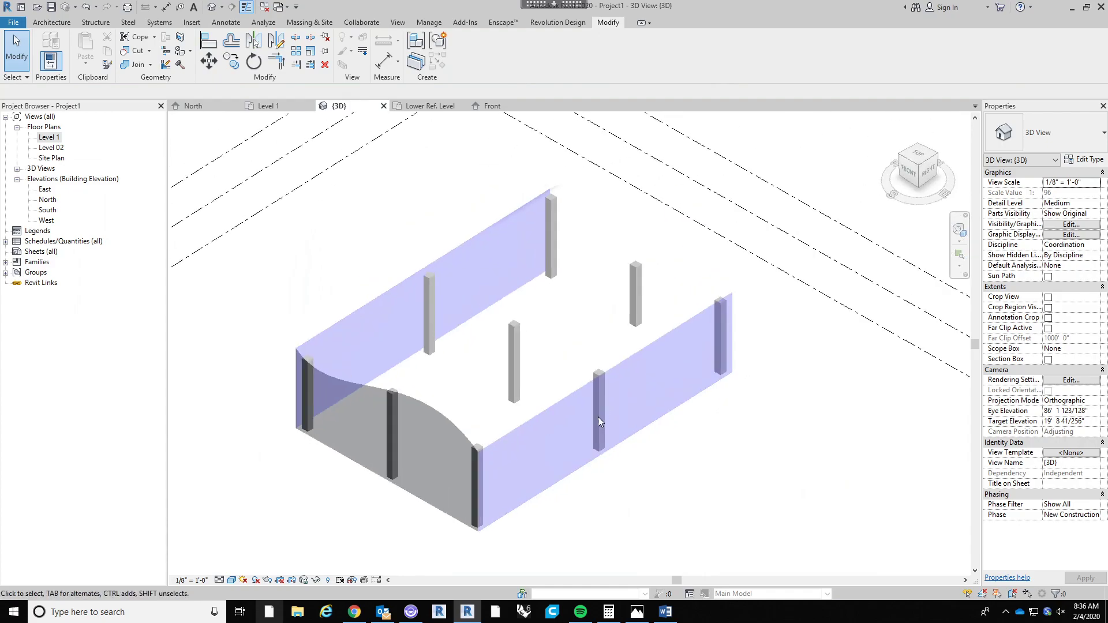
{"action": "left_click", "coordinate": [567, 478]}
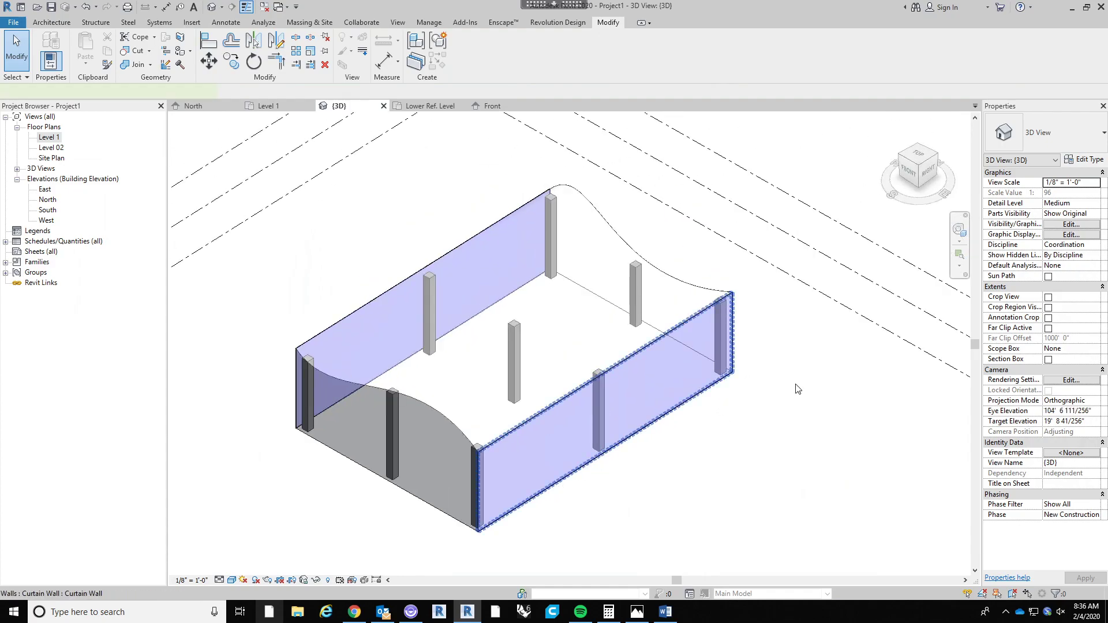
{"action": "left_click", "coordinate": [1083, 162]}
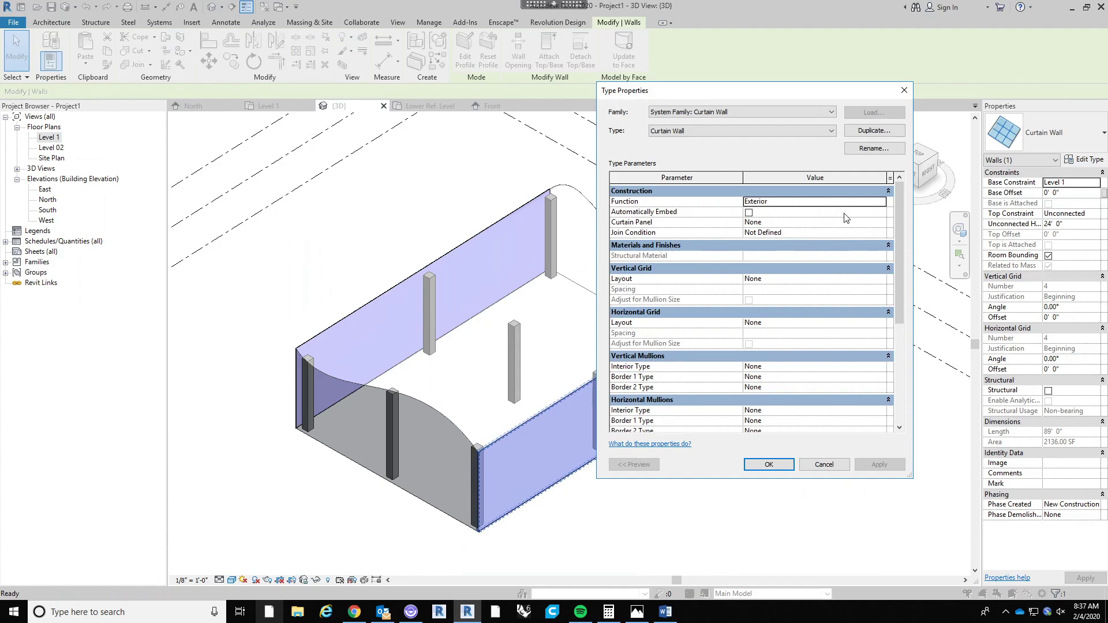
{"action": "left_click", "coordinate": [882, 223]}
{"action": "left_click", "coordinate": [882, 222]}
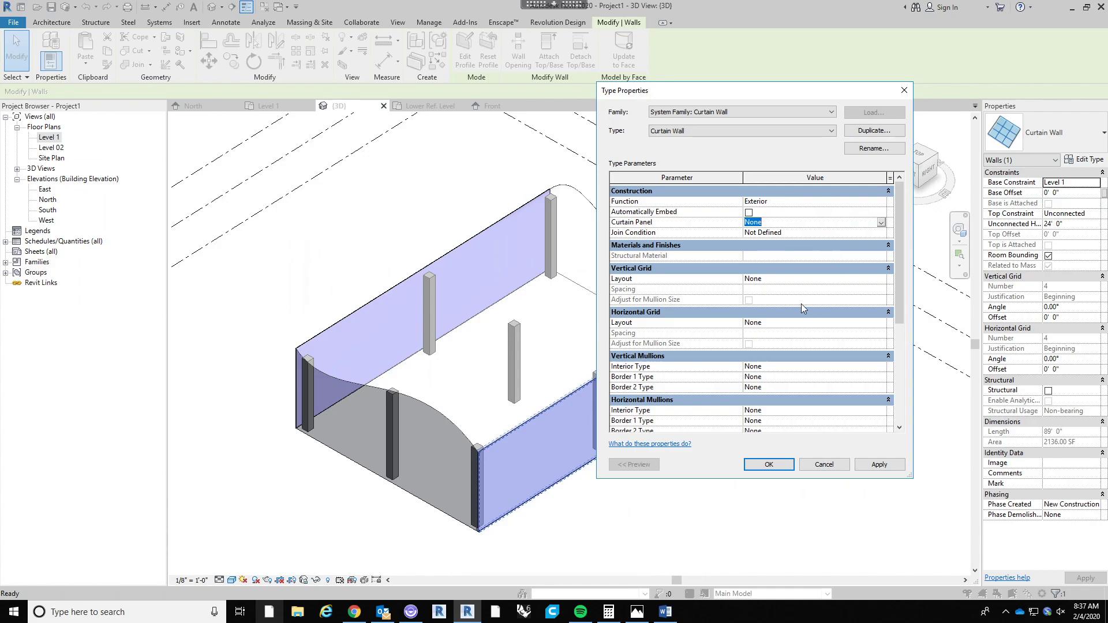
{"action": "left_click", "coordinate": [883, 282]}
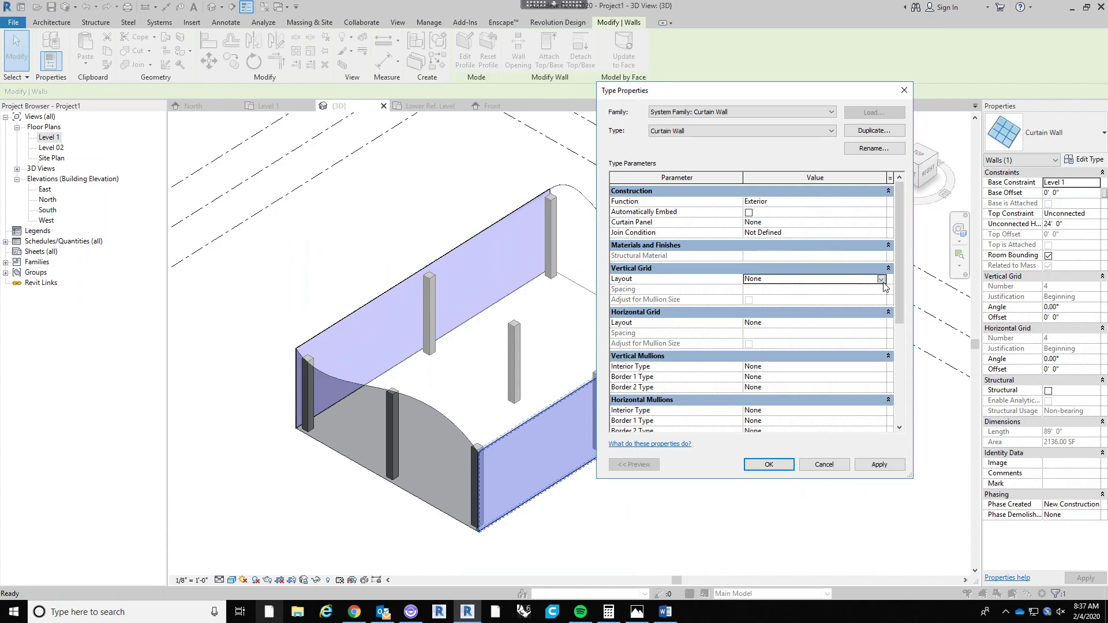
{"action": "left_click", "coordinate": [882, 279]}
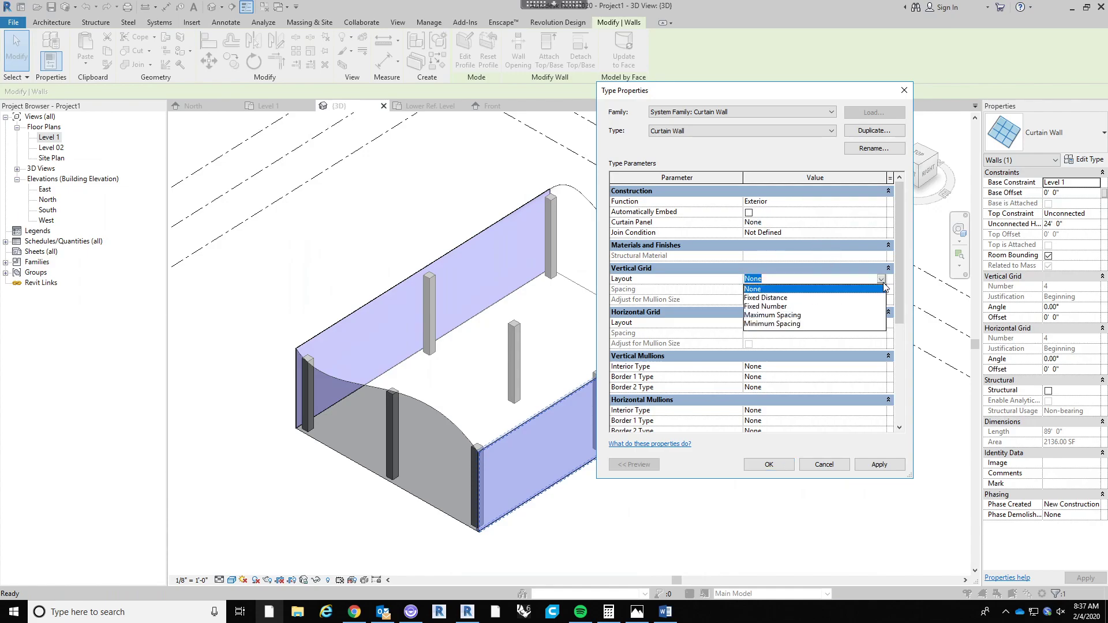
{"action": "left_click", "coordinate": [777, 306]}
{"action": "left_click", "coordinate": [881, 323]}
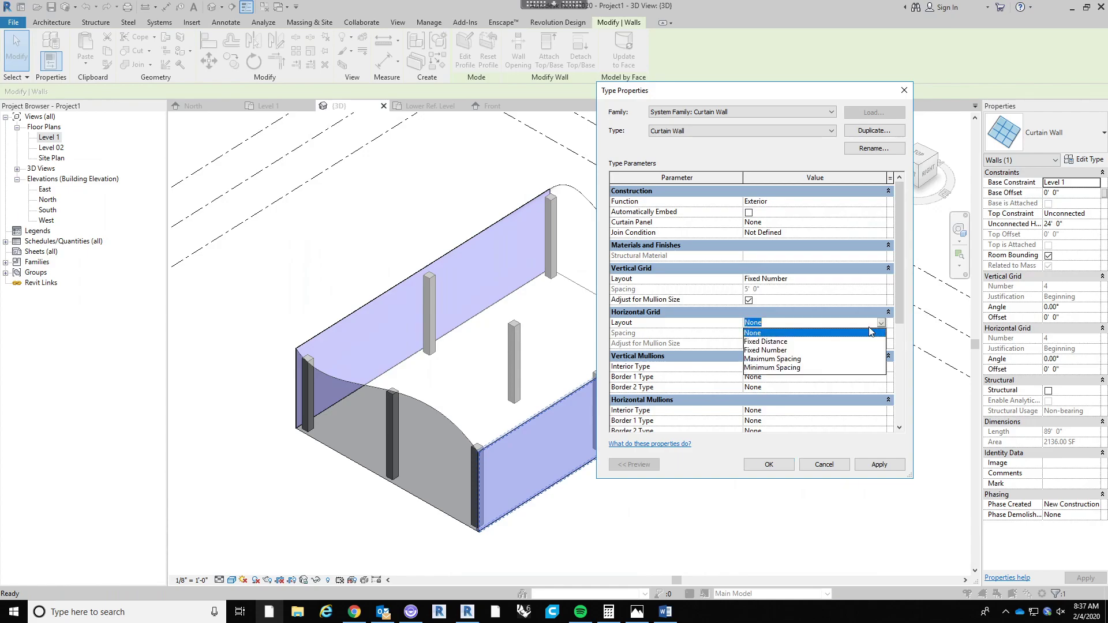
{"action": "left_click", "coordinate": [784, 351]}
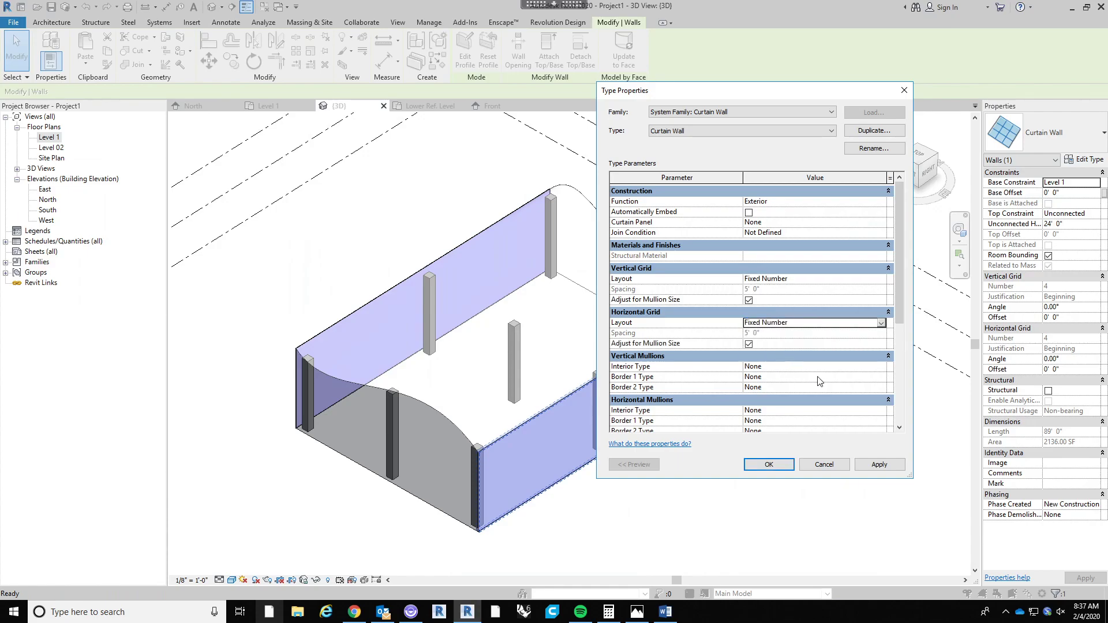
Set the curtain wall type's vertical interior mullions to Rectangular Mullion : 2.5" x 5" Rectangular.
{"action": "scroll", "coordinate": [820, 382], "scroll_direction": "down", "scroll_amount": 3}
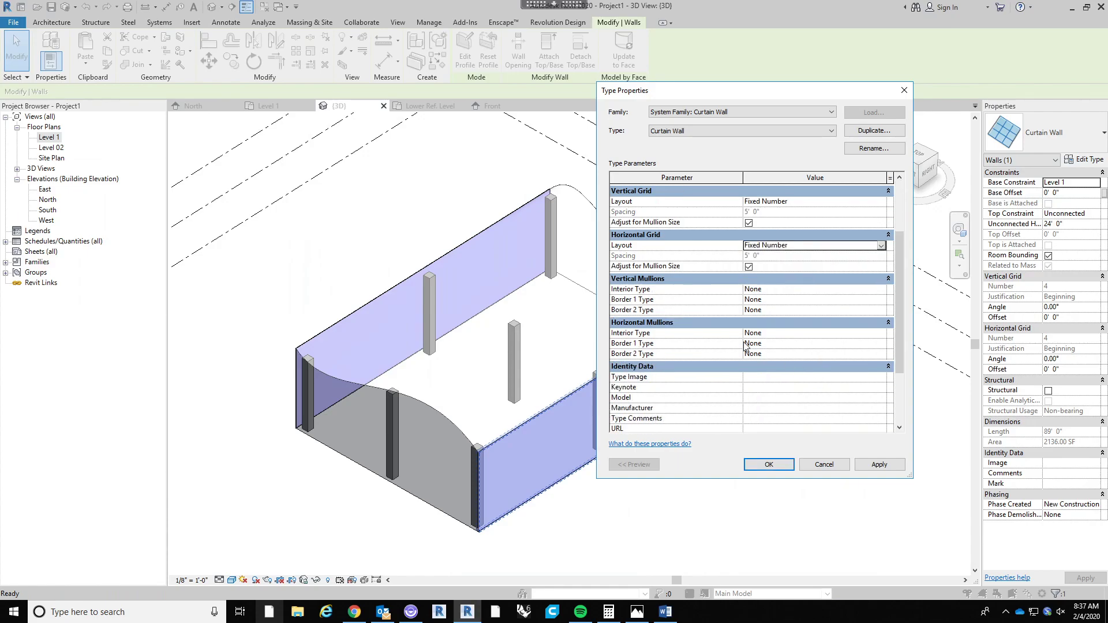
{"action": "left_click", "coordinate": [881, 291]}
{"action": "left_click", "coordinate": [882, 290]}
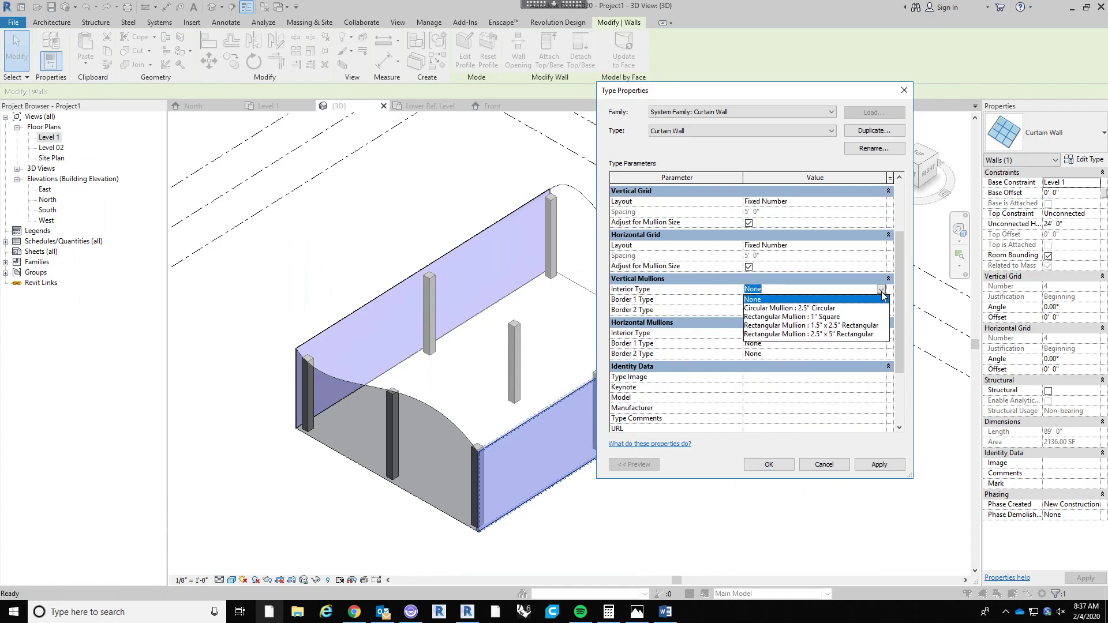
{"action": "left_click", "coordinate": [847, 335]}
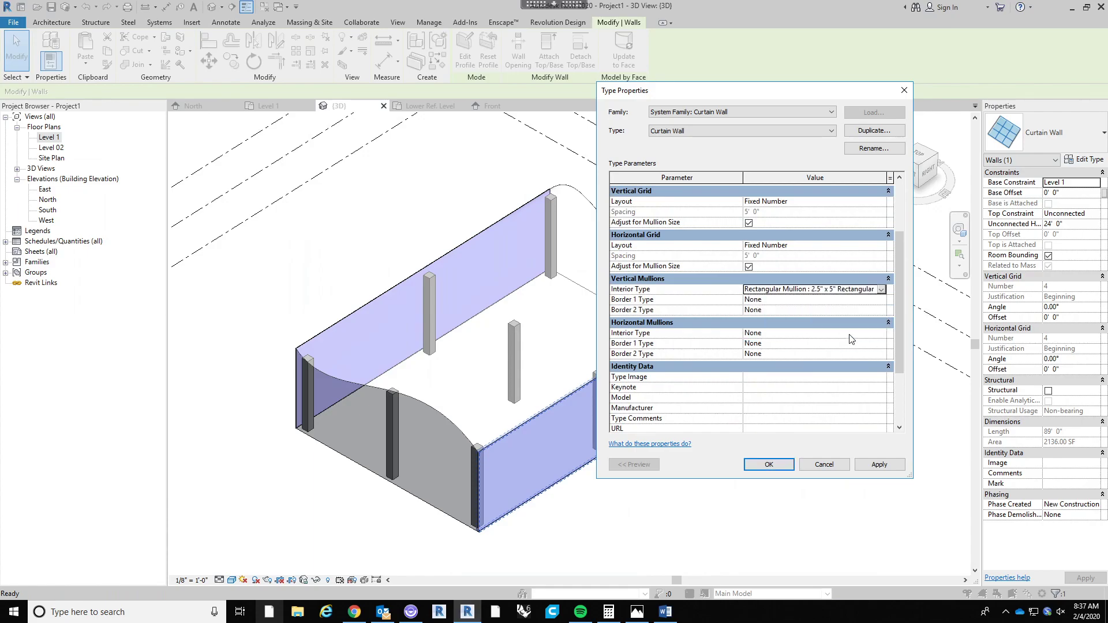
Set the horizontal interior mullions to Rectangular Mullion : 2.5" x 5" Rectangular and apply the curtain wall type changes.
{"action": "left_click", "coordinate": [848, 322]}
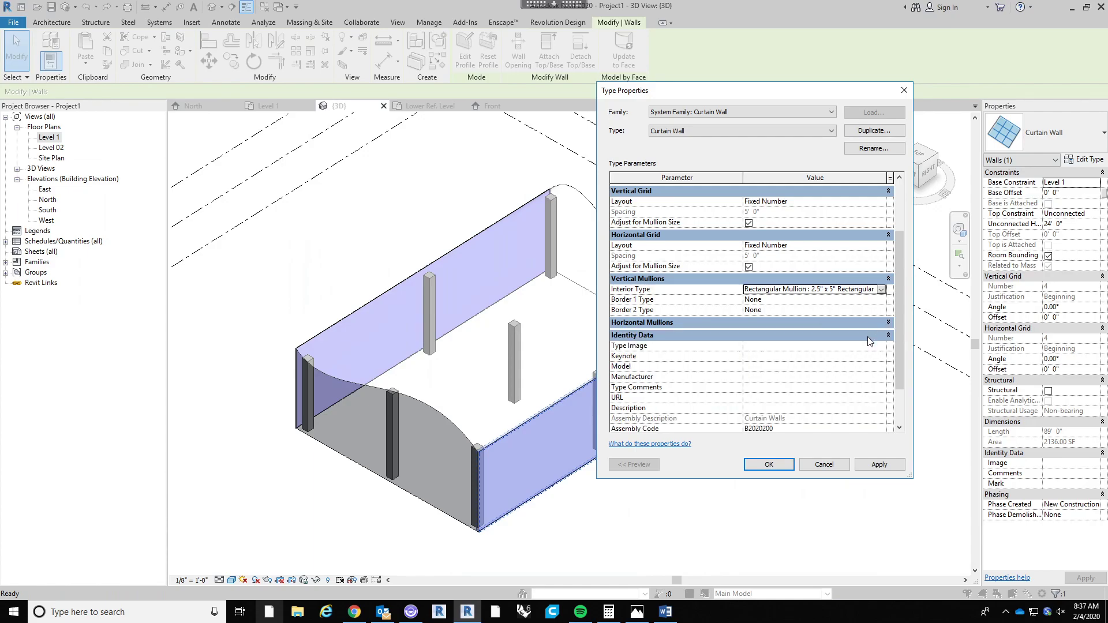
{"action": "left_click", "coordinate": [868, 337]}
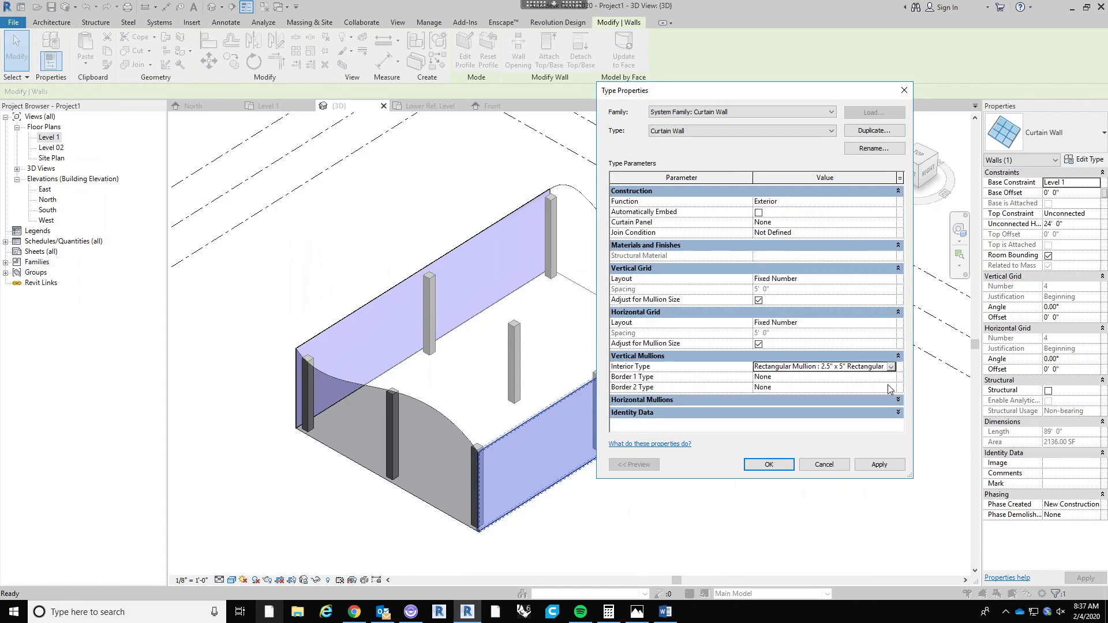
{"action": "left_click", "coordinate": [804, 403]}
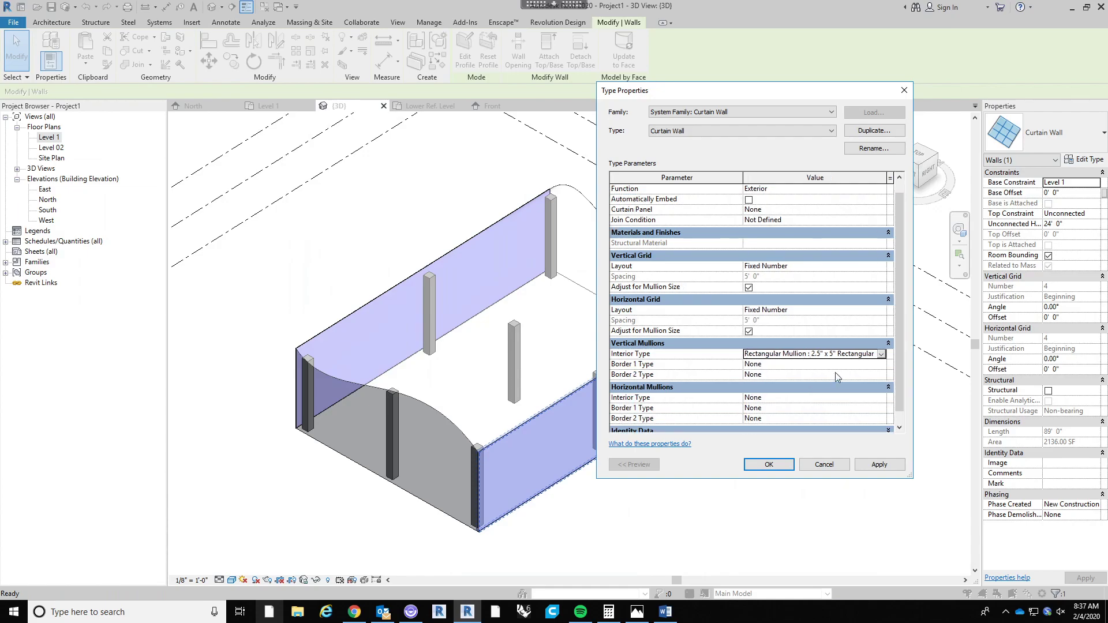
{"action": "left_click", "coordinate": [882, 378]}
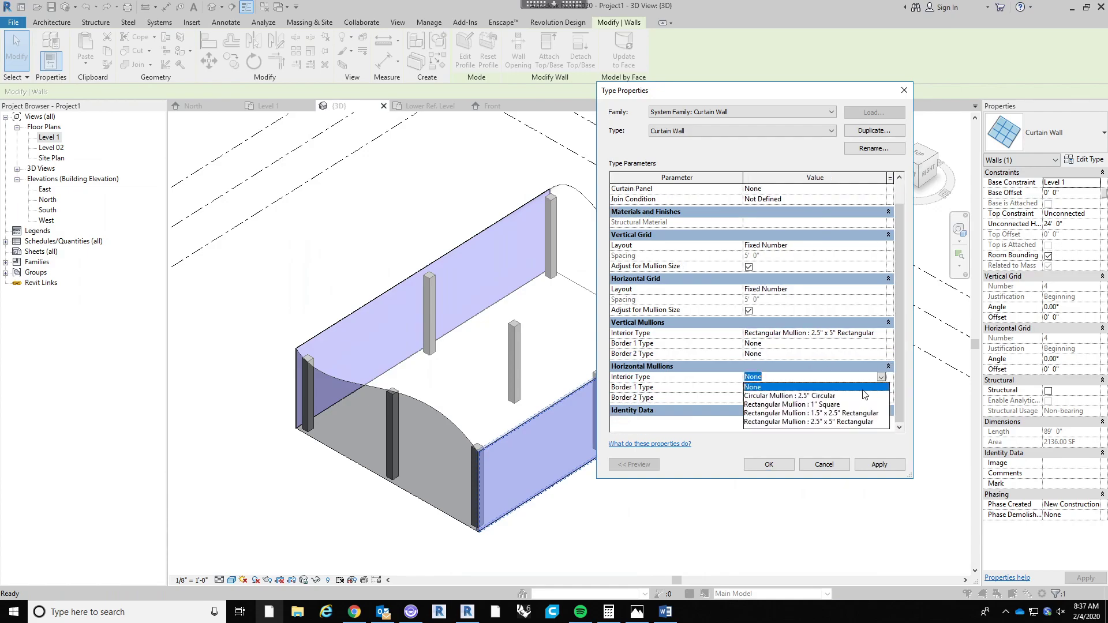
{"action": "left_click", "coordinate": [832, 422]}
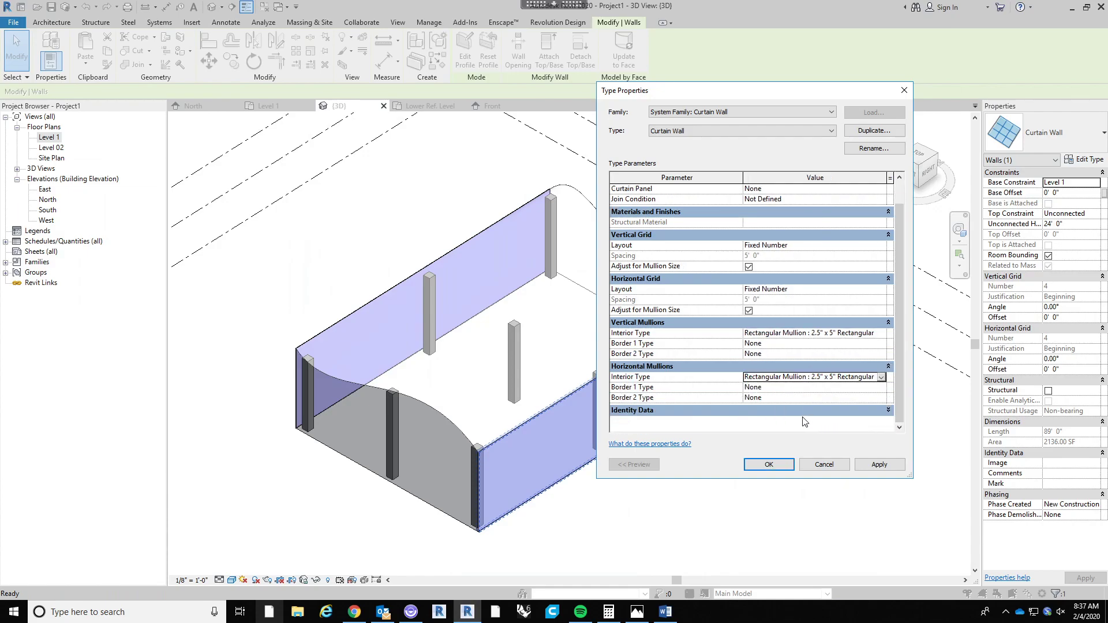
{"action": "left_click", "coordinate": [764, 469]}
{"action": "left_click", "coordinate": [750, 471]}
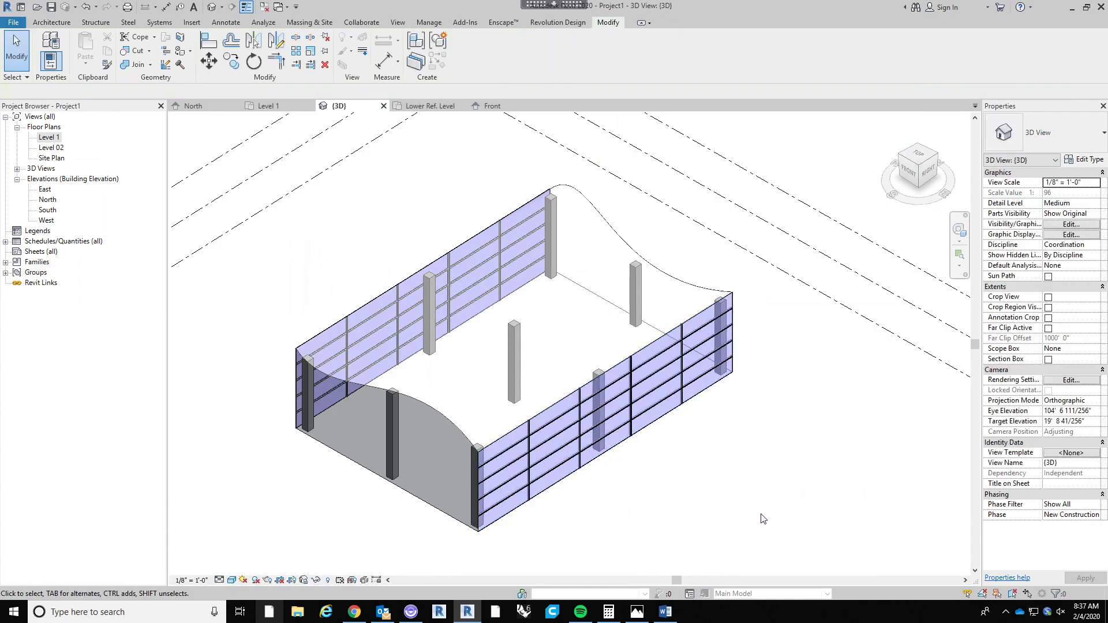
Try a vertical grid number of 5 on the near side curtain wall and undo the change.
{"action": "middle_click_drag", "start_coordinate": [763, 518], "coordinate": [677, 504], "text": "shift"}
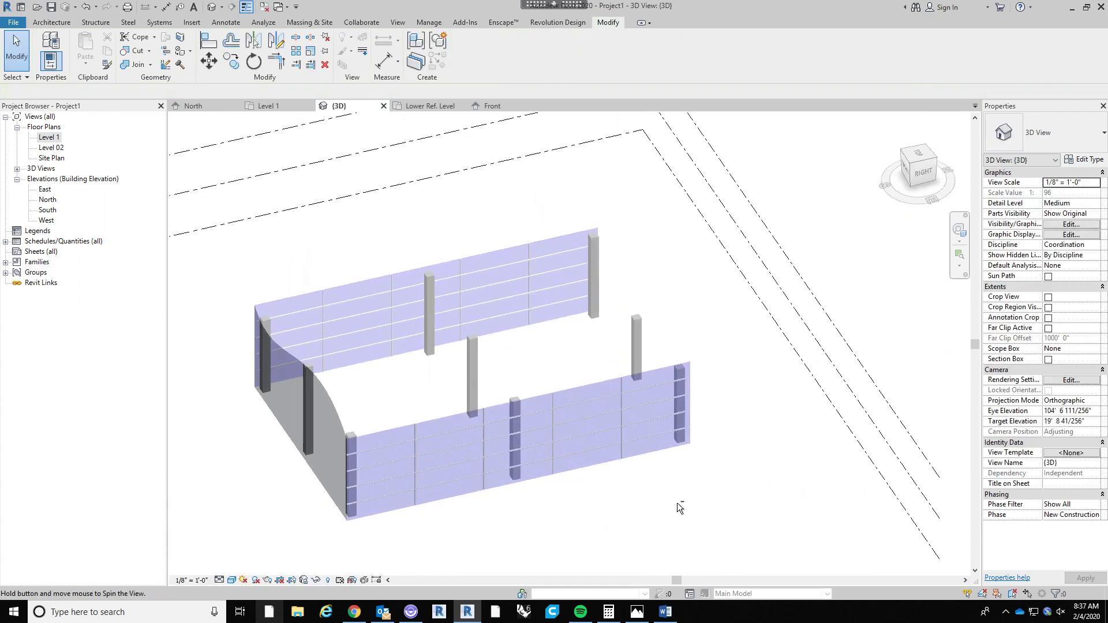
{"action": "left_click", "coordinate": [592, 386]}
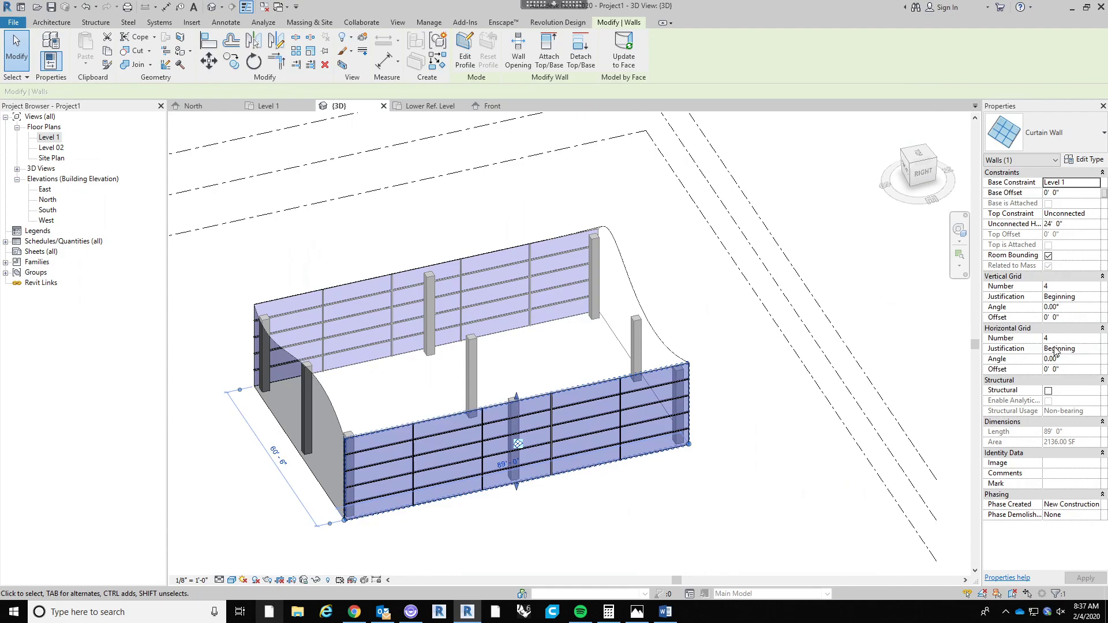
{"action": "left_click", "coordinate": [1066, 287]}
{"action": "type", "text": "5'"}
{"action": "key", "text": "Return"}
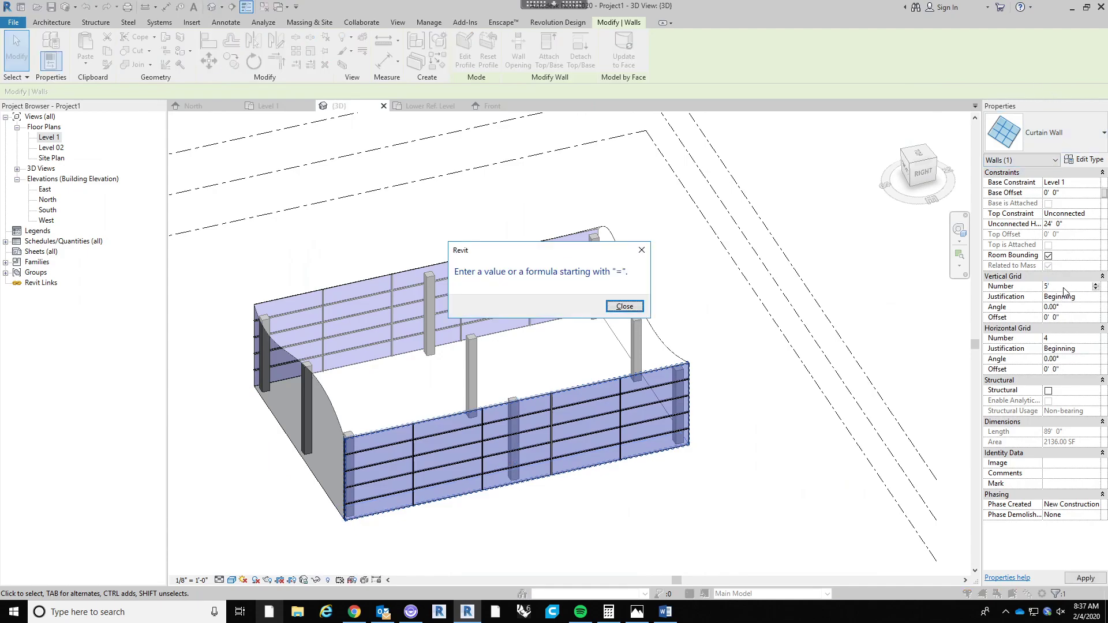
{"action": "left_click", "coordinate": [625, 306]}
{"action": "left_click", "coordinate": [1063, 287]}
{"action": "type", "text": "5"}
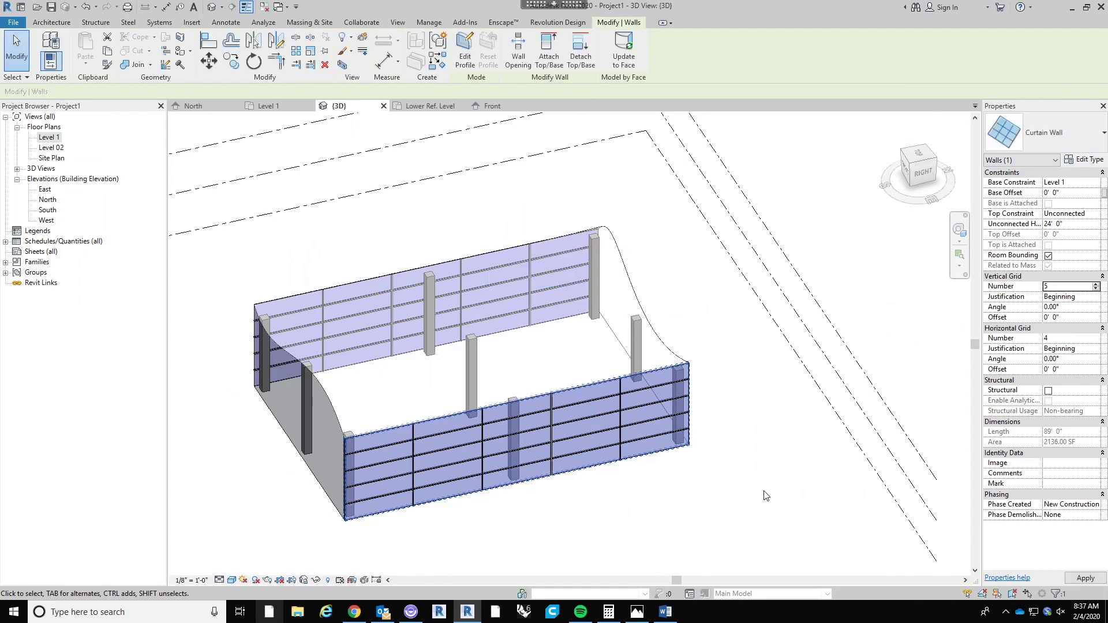
{"action": "left_click", "coordinate": [626, 500]}
{"action": "key", "text": "ctrl+z"}
Select the topmost glazed panel in the near curtain wall's second bay from the curved end face.
{"action": "middle_click_drag", "start_coordinate": [607, 528], "coordinate": [693, 436], "text": "shift"}
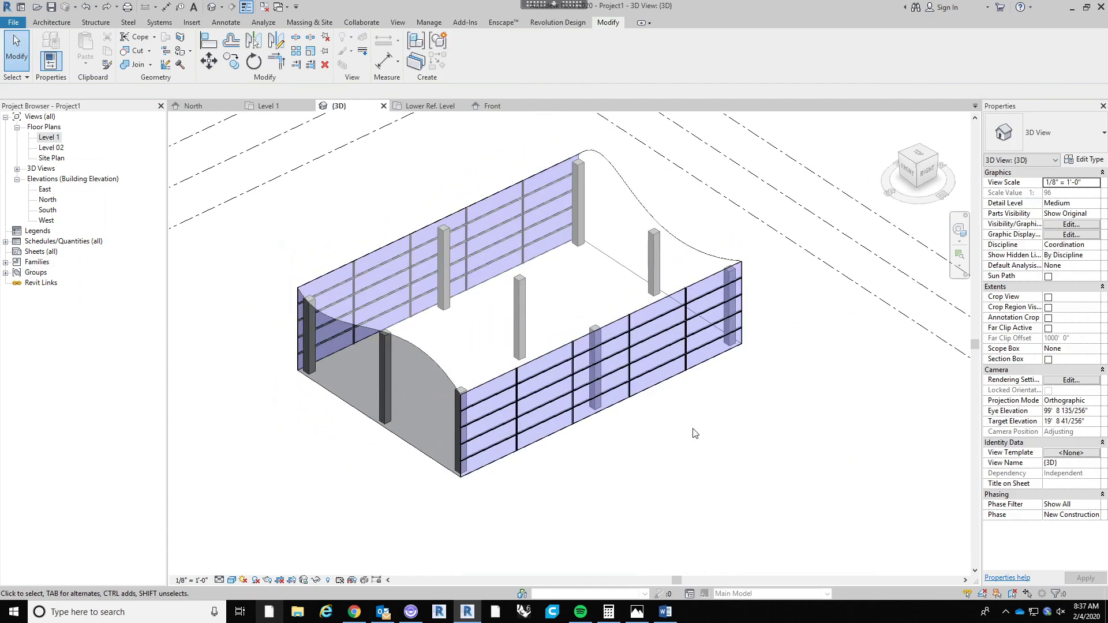
{"action": "scroll", "coordinate": [500, 379], "scroll_direction": "up", "scroll_amount": 3}
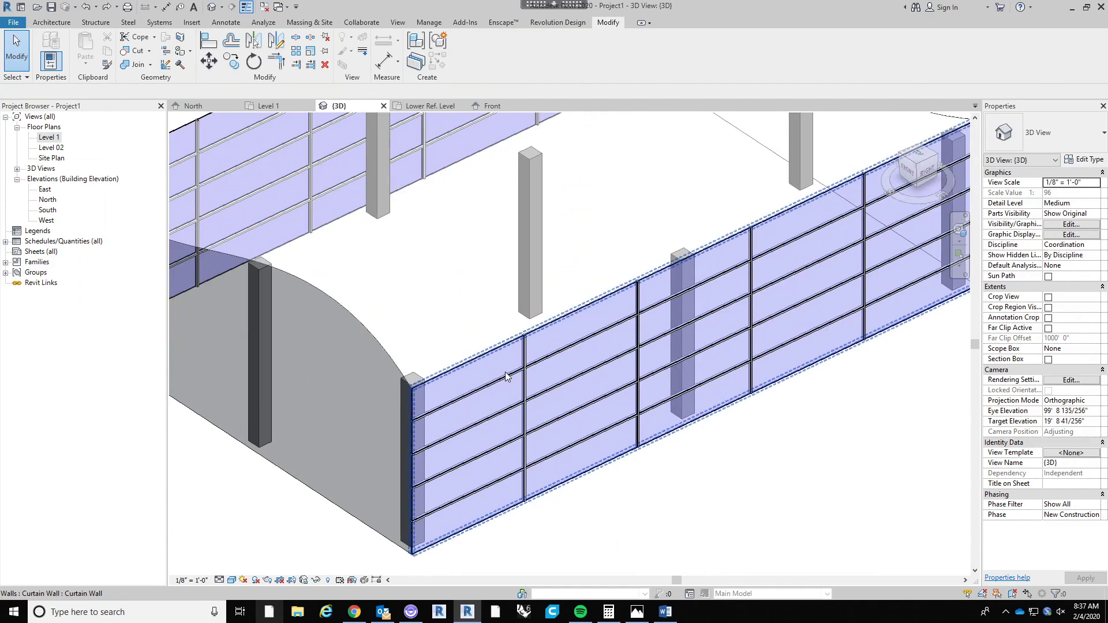
{"action": "scroll", "coordinate": [504, 381], "scroll_direction": "down", "scroll_amount": 3}
{"action": "scroll", "coordinate": [515, 393], "scroll_direction": "up", "scroll_amount": 4}
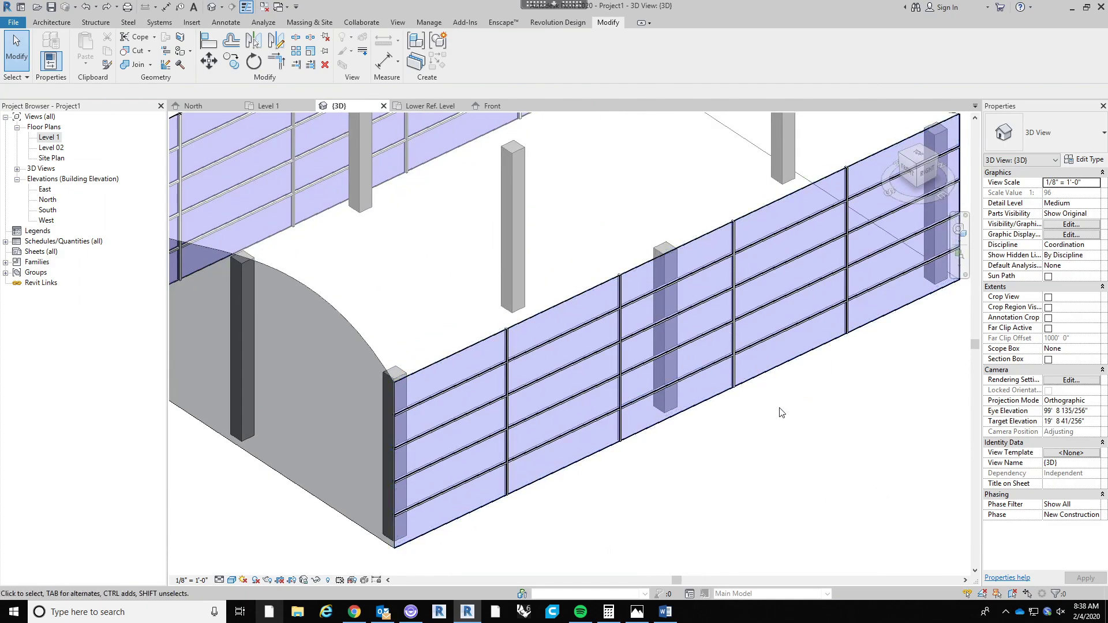
{"action": "scroll", "coordinate": [774, 439], "scroll_direction": "down", "scroll_amount": 4}
{"action": "scroll", "coordinate": [758, 299], "scroll_direction": "up", "scroll_amount": 3}
{"action": "scroll", "coordinate": [756, 295], "scroll_direction": "up", "scroll_amount": 2}
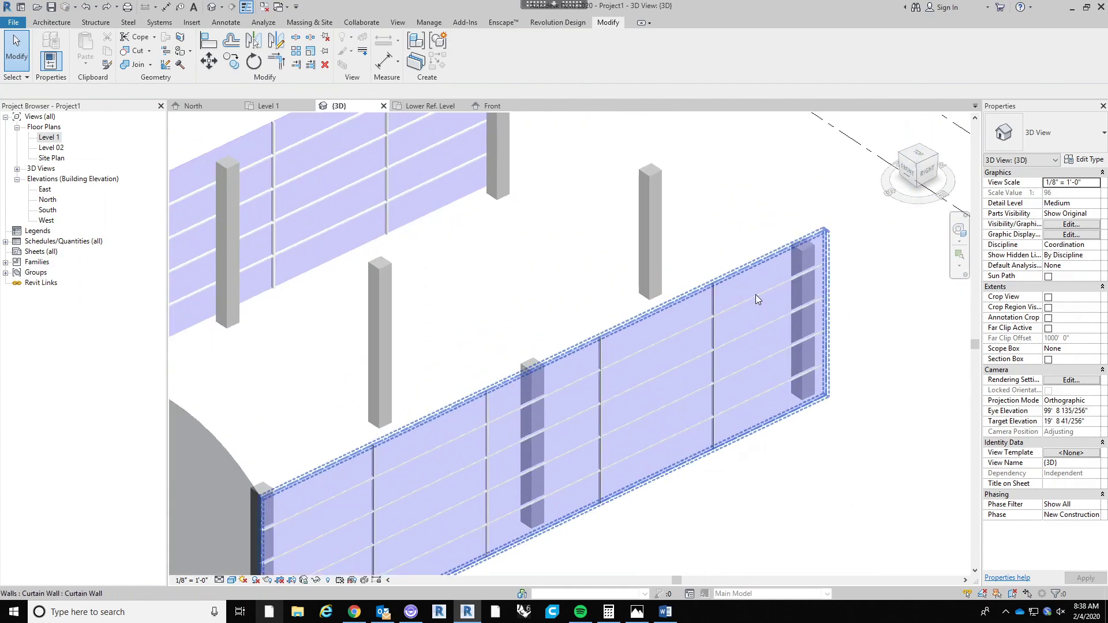
{"action": "middle_click_drag", "start_coordinate": [641, 415], "coordinate": [658, 339]}
{"action": "scroll", "coordinate": [634, 379], "scroll_direction": "down", "scroll_amount": 1}
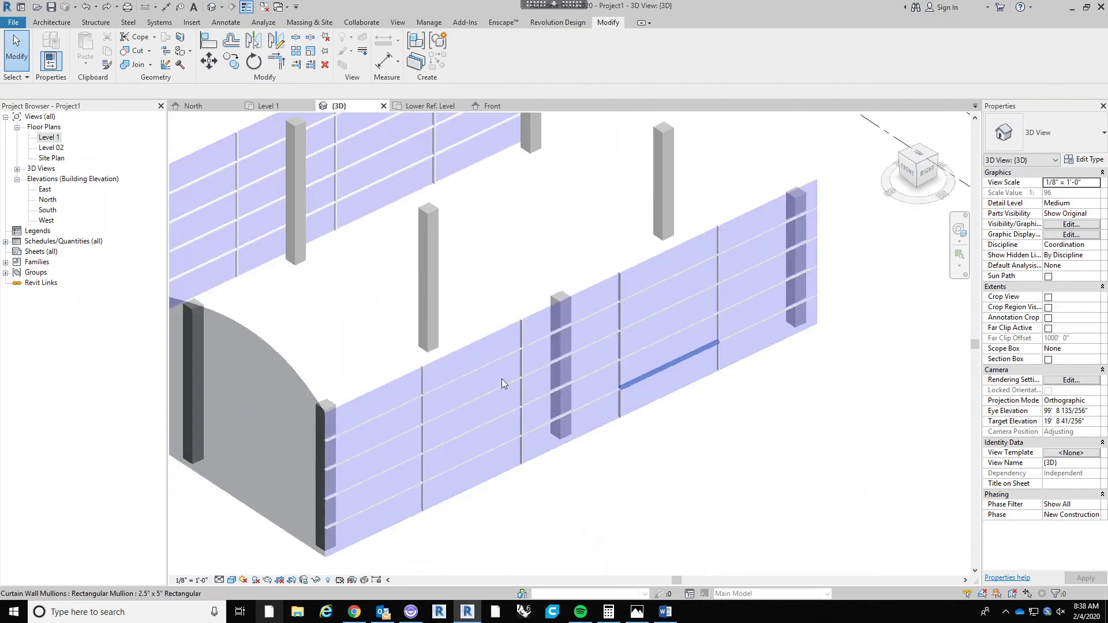
{"action": "key", "text": "Tab"}
{"action": "left_click", "coordinate": [455, 353]}
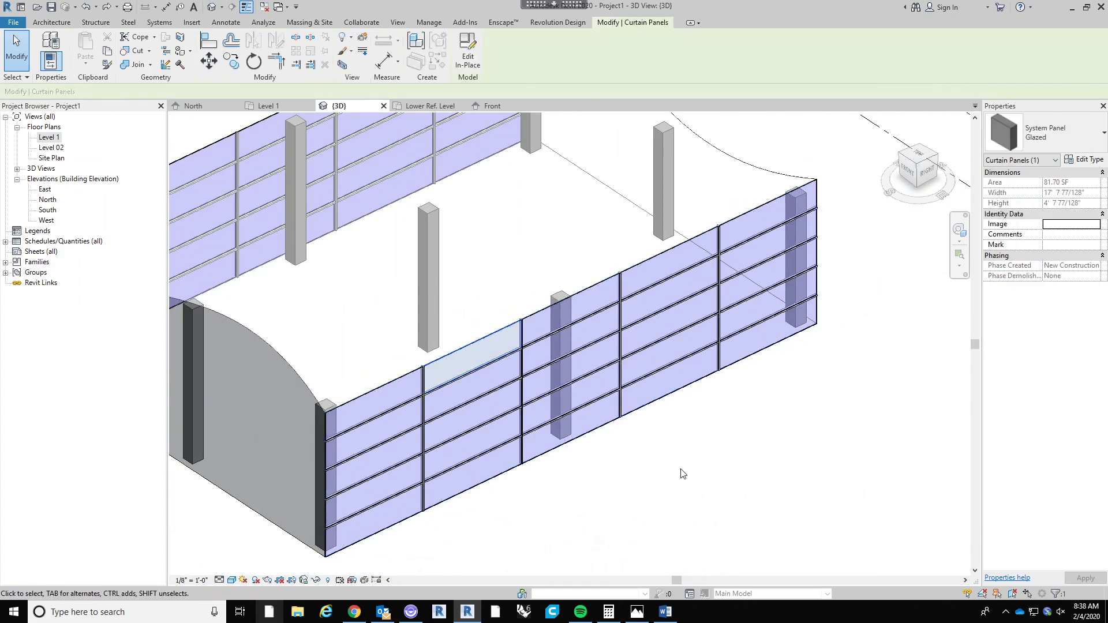
Clear the selection and select the glazed panel directly below the topmost one in the same bay.
{"action": "left_click", "coordinate": [654, 459]}
{"action": "key", "text": "Tab"}
{"action": "key", "text": "Tab"}
{"action": "key", "text": "Tab"}
{"action": "left_click", "coordinate": [486, 369]}
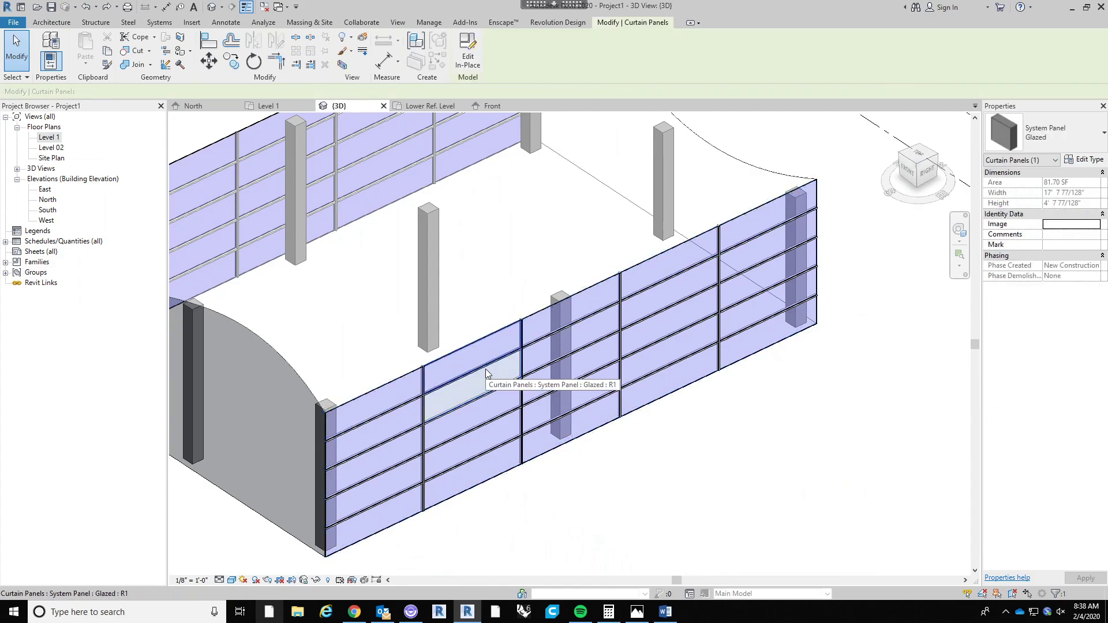
Select the top segment of the vertical mullion between the second and third bays of the near curtain wall.
{"action": "scroll", "coordinate": [487, 370], "scroll_direction": "up", "scroll_amount": 5}
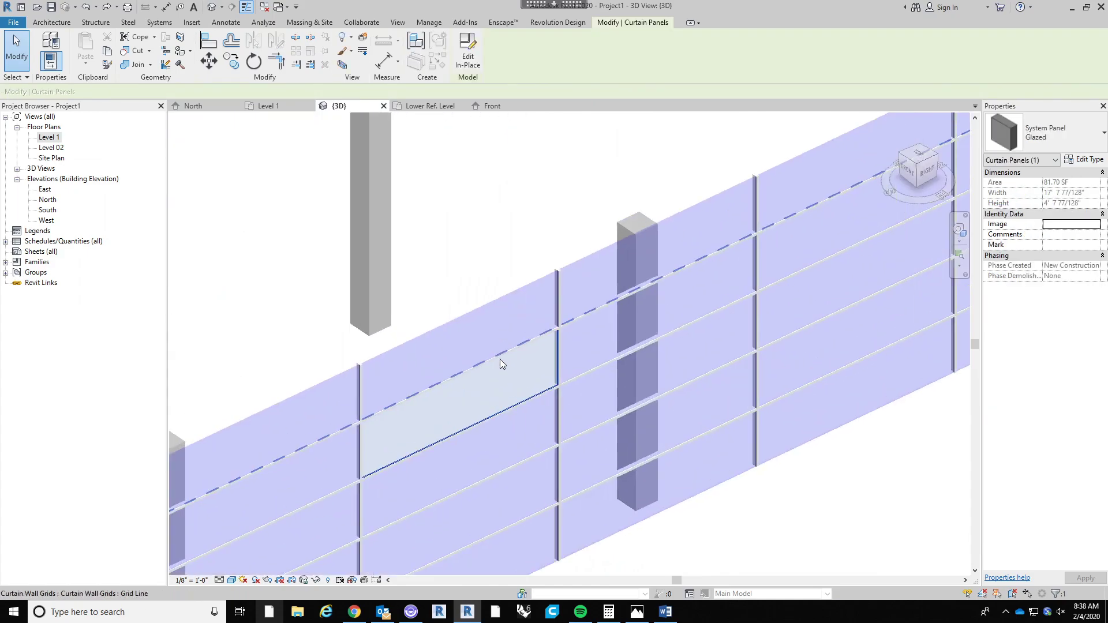
{"action": "left_click", "coordinate": [584, 215]}
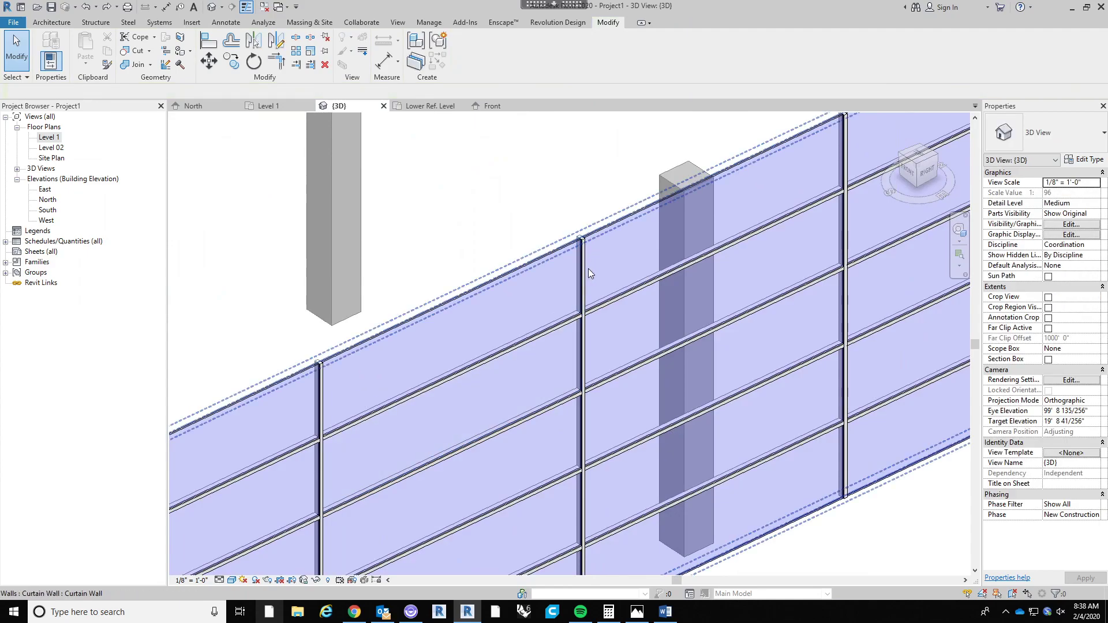
{"action": "left_click", "coordinate": [583, 301]}
{"action": "scroll", "coordinate": [580, 233], "scroll_direction": "up", "scroll_amount": 4}
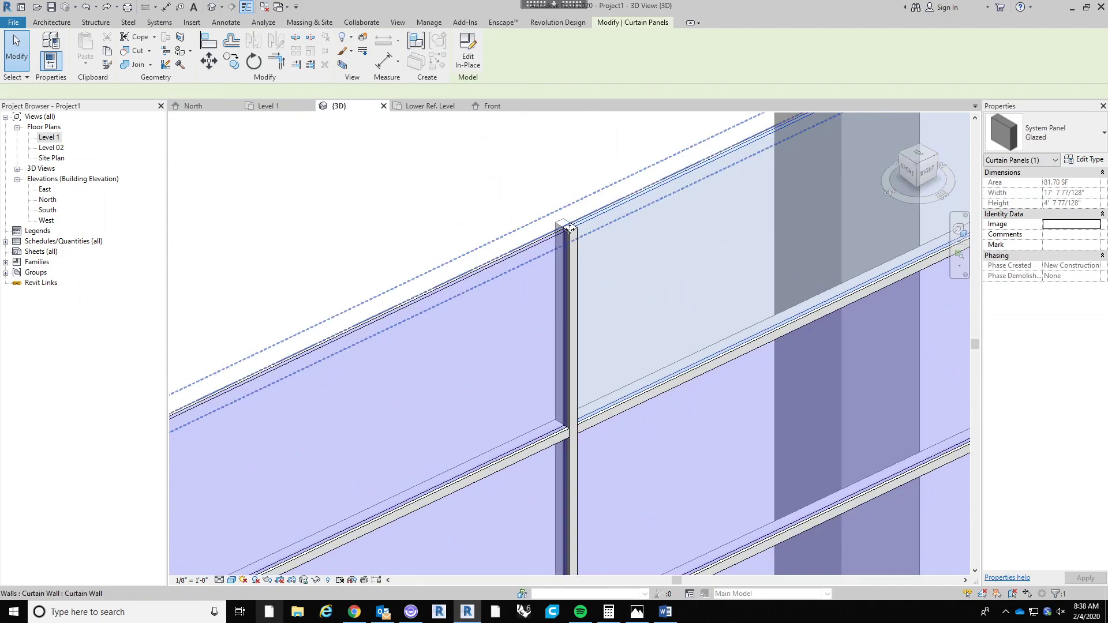
{"action": "left_click", "coordinate": [570, 221]}
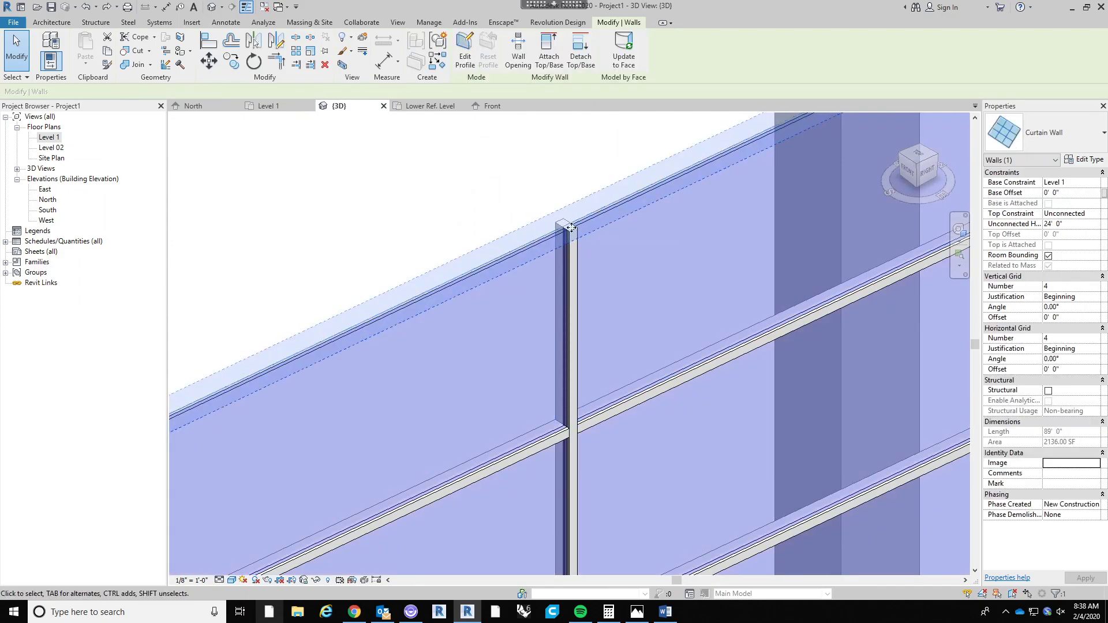
{"action": "left_click", "coordinate": [565, 223]}
Examine the selected mullion's type properties and its available profile options, closing them without changes.
{"action": "left_click", "coordinate": [1100, 160]}
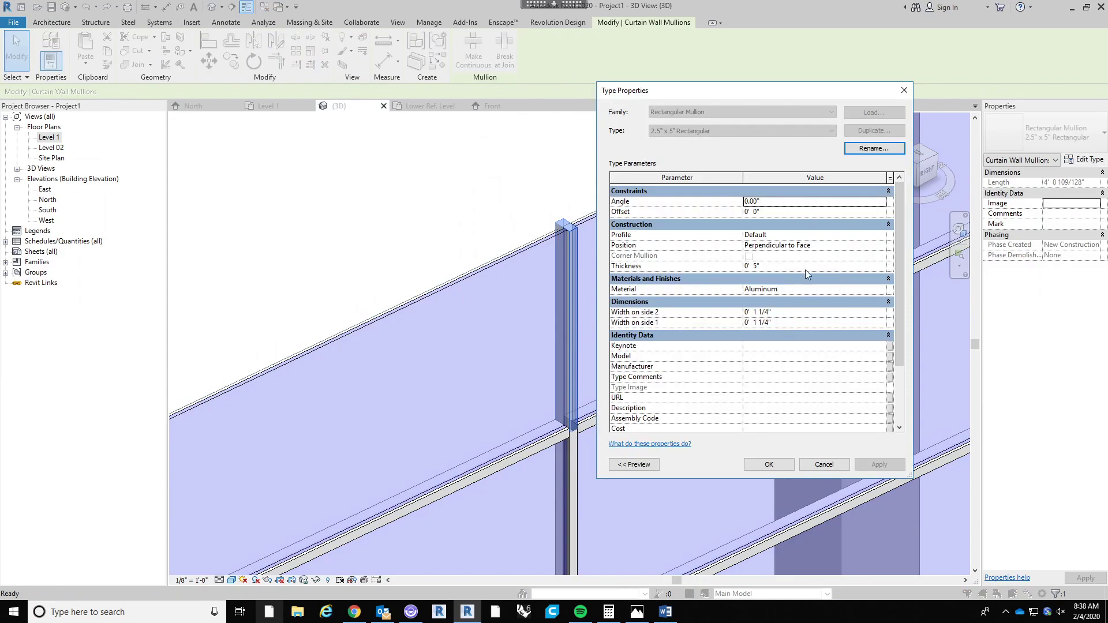
{"action": "left_click_drag", "start_coordinate": [902, 233], "coordinate": [898, 198]}
{"action": "scroll", "coordinate": [769, 377], "scroll_direction": "down", "scroll_amount": 3}
{"action": "scroll", "coordinate": [767, 378], "scroll_direction": "up", "scroll_amount": 3}
{"action": "left_click", "coordinate": [886, 241]}
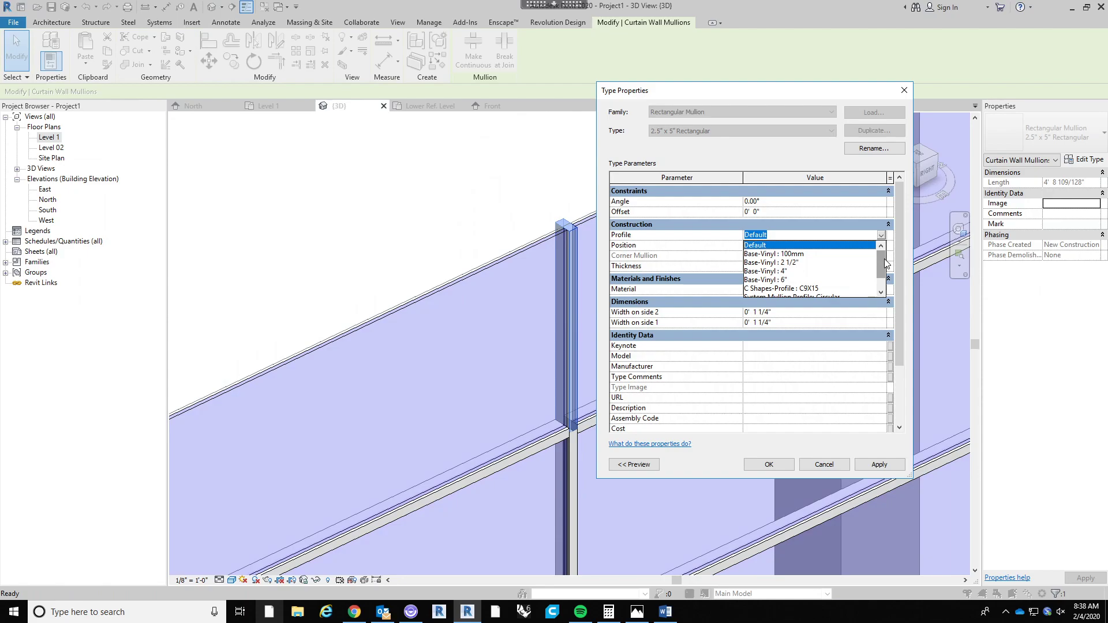
{"action": "left_click", "coordinate": [881, 279]}
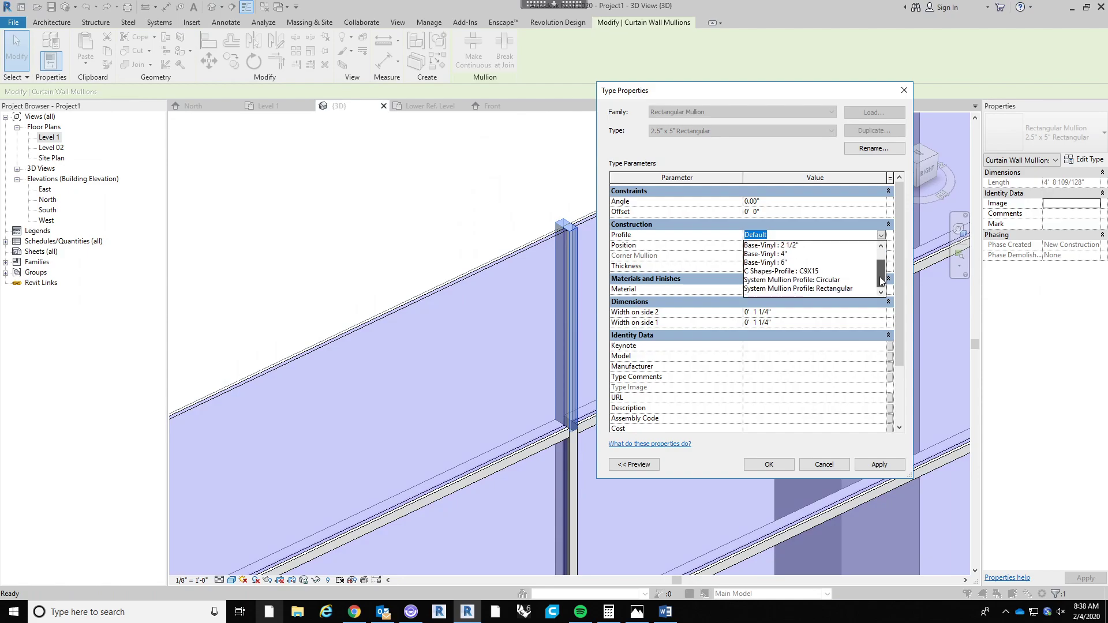
{"action": "left_click_drag", "start_coordinate": [880, 277], "coordinate": [886, 252]}
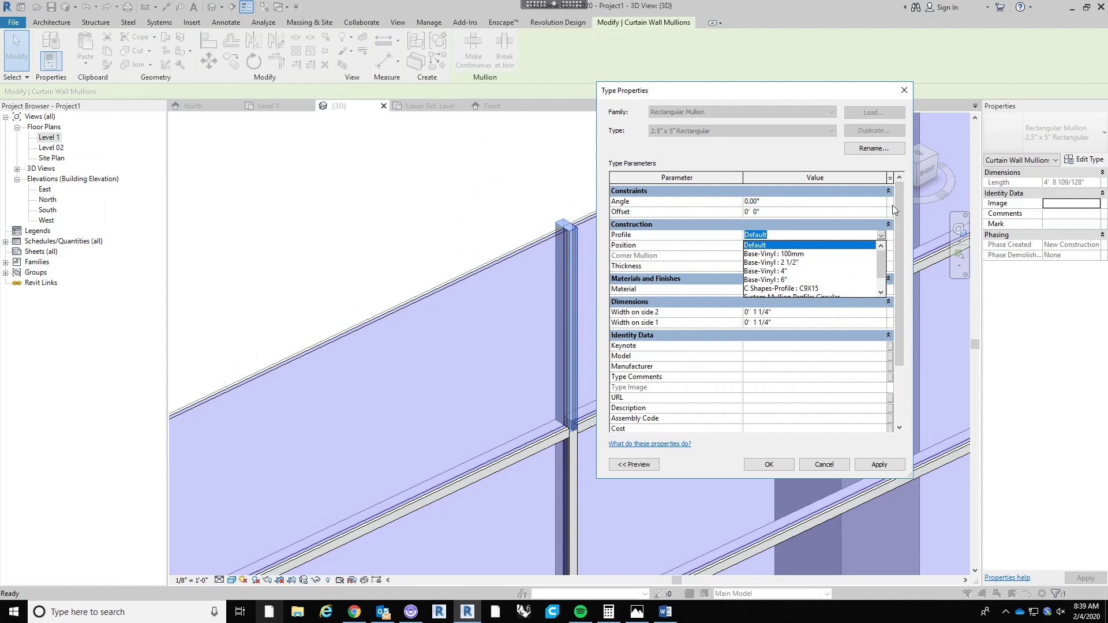
{"action": "scroll", "coordinate": [880, 260], "scroll_direction": "down", "scroll_amount": 1}
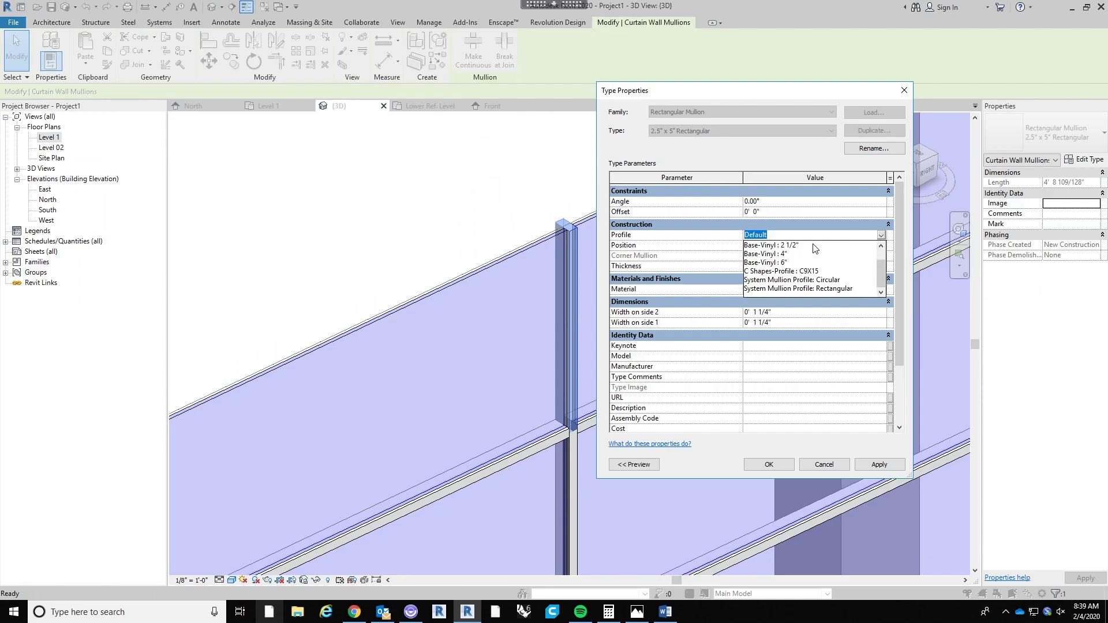
{"action": "left_click", "coordinate": [881, 237]}
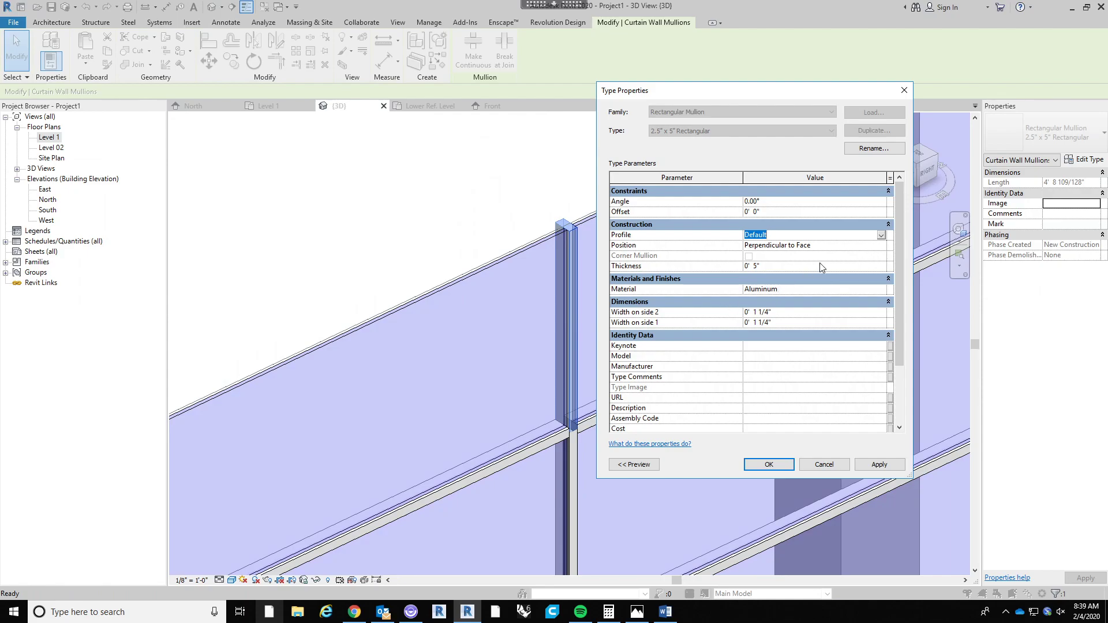
{"action": "left_click", "coordinate": [824, 466]}
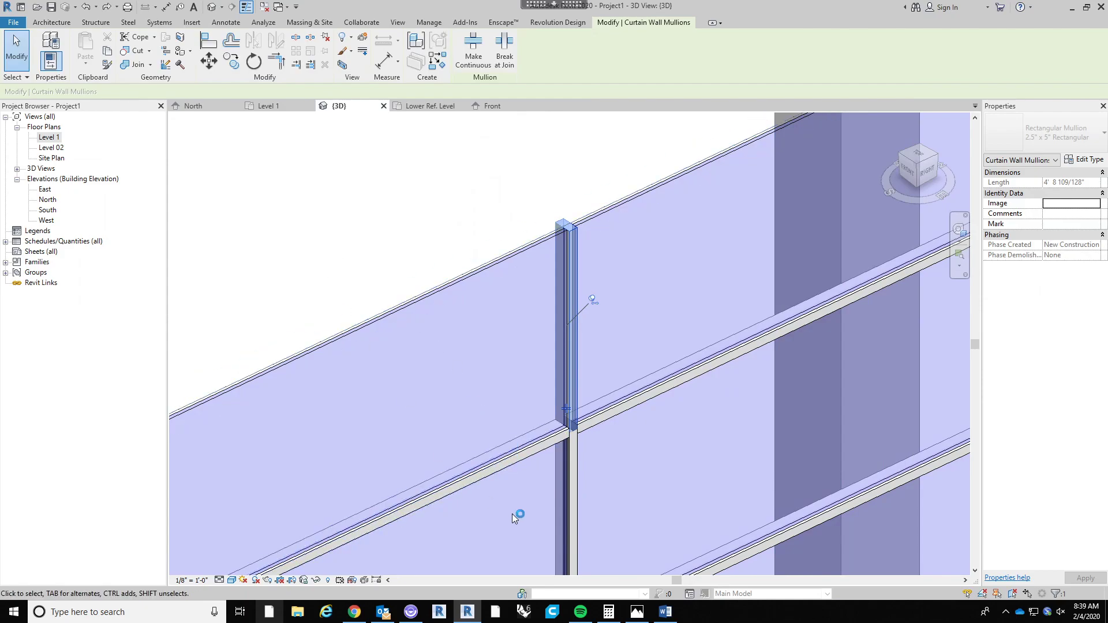
{"action": "left_click", "coordinate": [568, 5]}
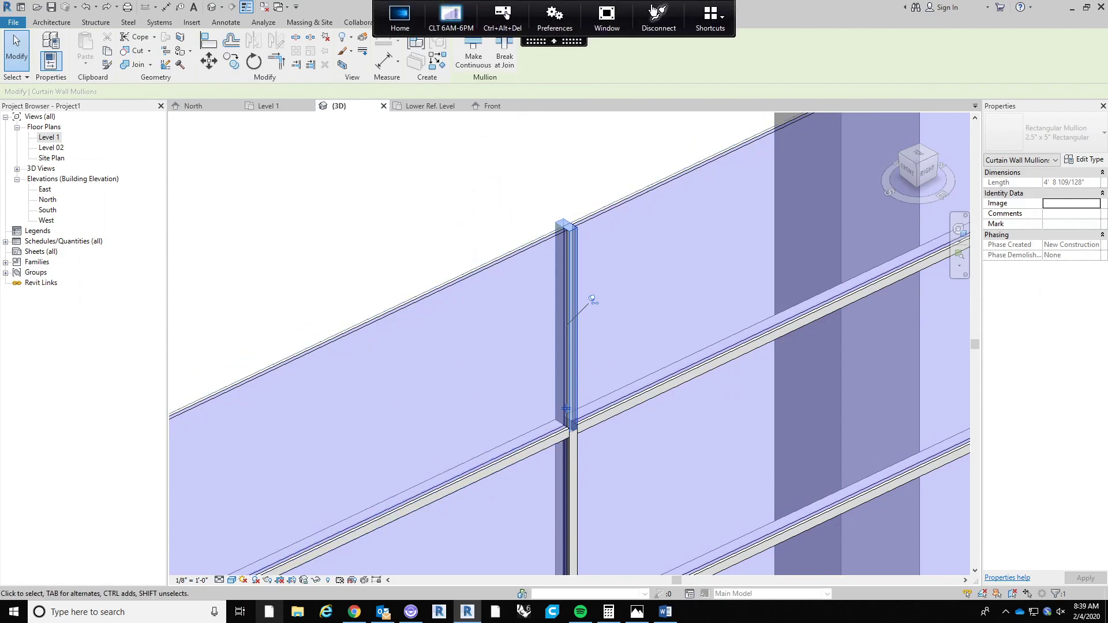
{"action": "left_click", "coordinate": [610, 11]}
{"action": "left_click", "coordinate": [519, 24]}
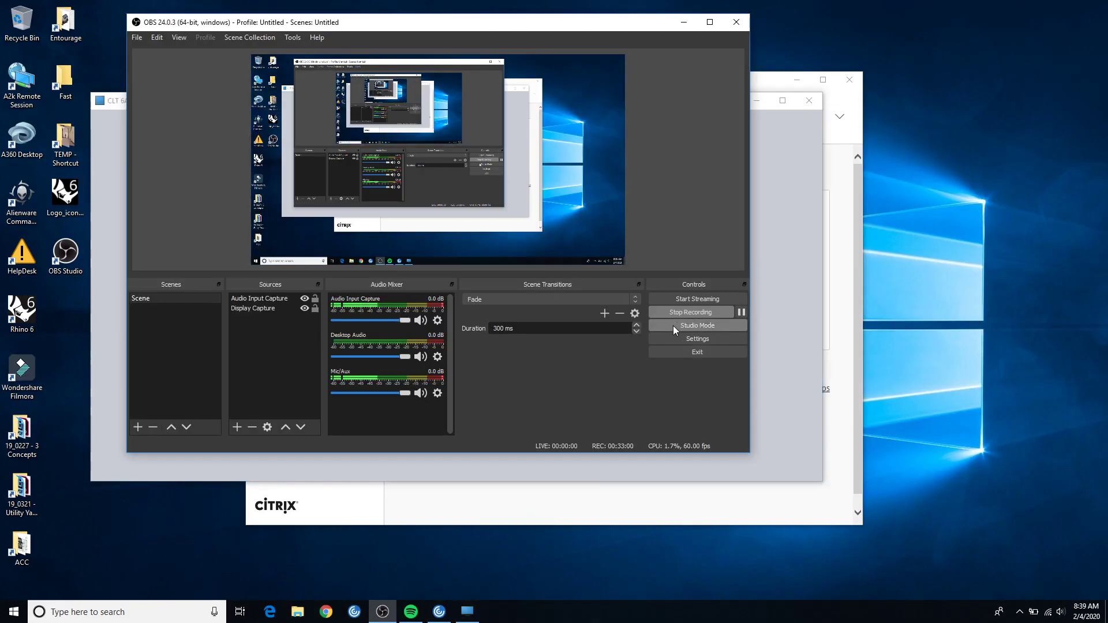
{"action": "left_click", "coordinate": [742, 313]}
{"action": "left_click", "coordinate": [742, 314]}
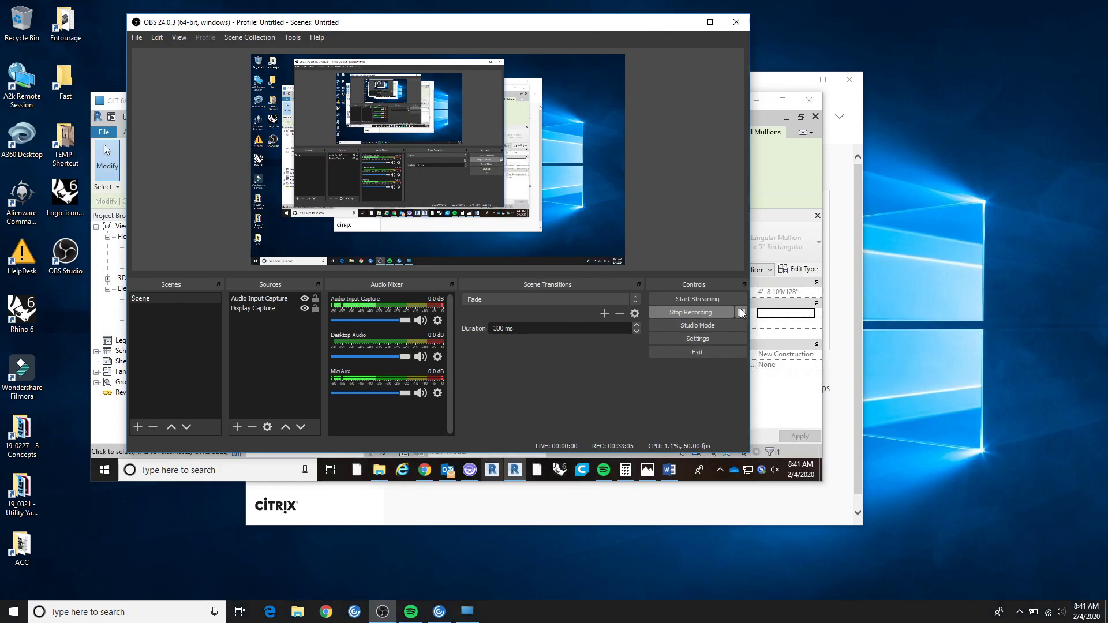
{"action": "left_click", "coordinate": [659, 521]}
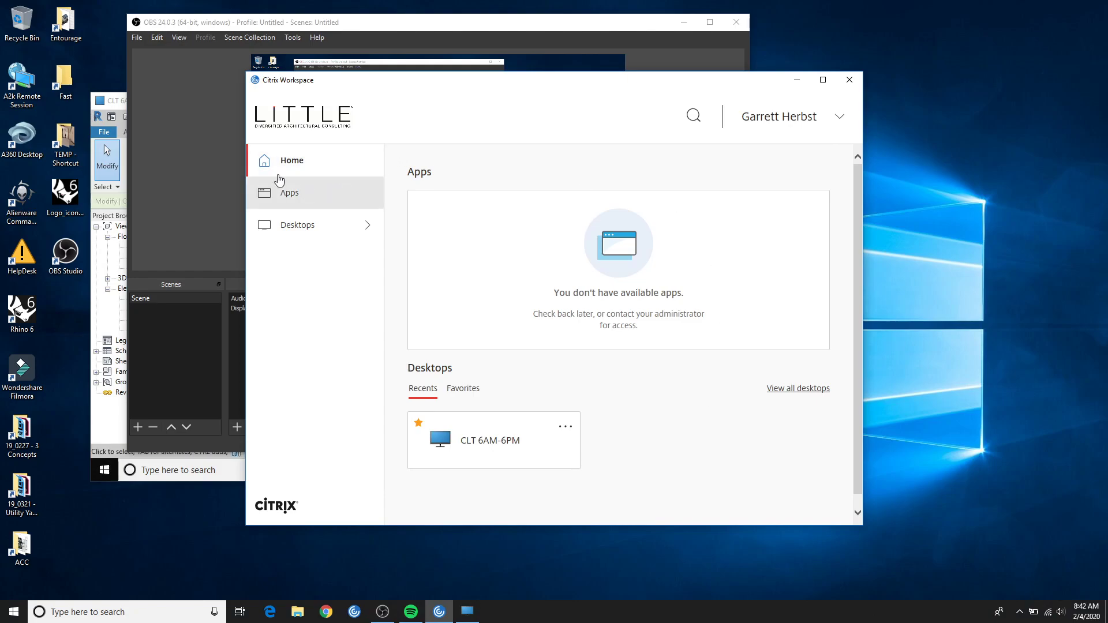
Switch back to the Revit session and clear the selection of the vertical mullion segment.
{"action": "left_click", "coordinate": [110, 103]}
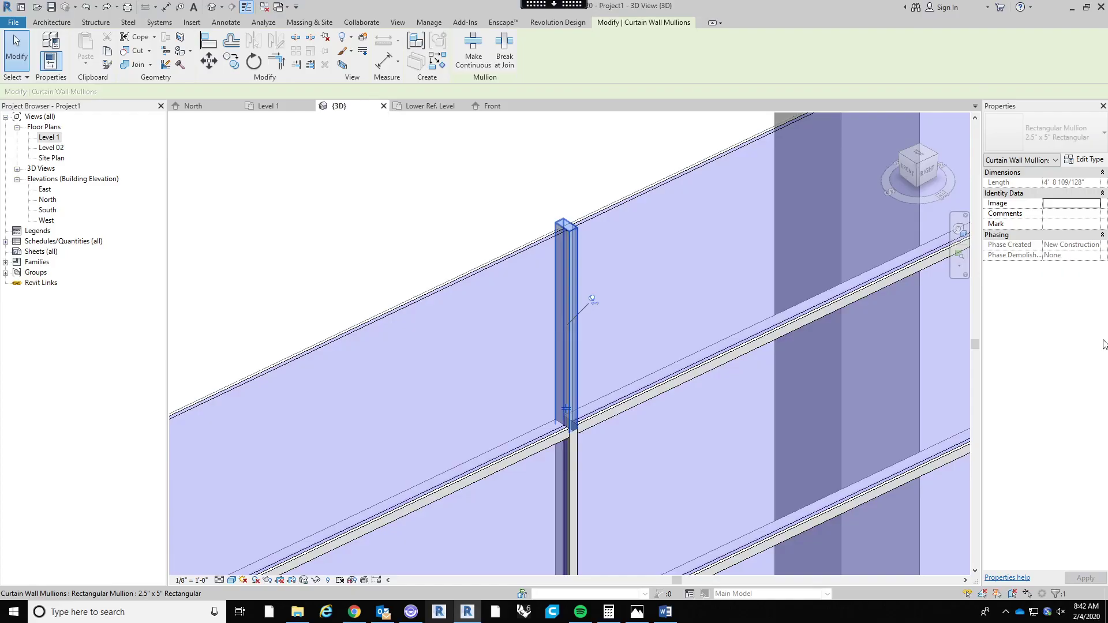
{"action": "left_click", "coordinate": [258, 179]}
{"action": "middle_click_drag", "start_coordinate": [325, 181], "coordinate": [352, 193]}
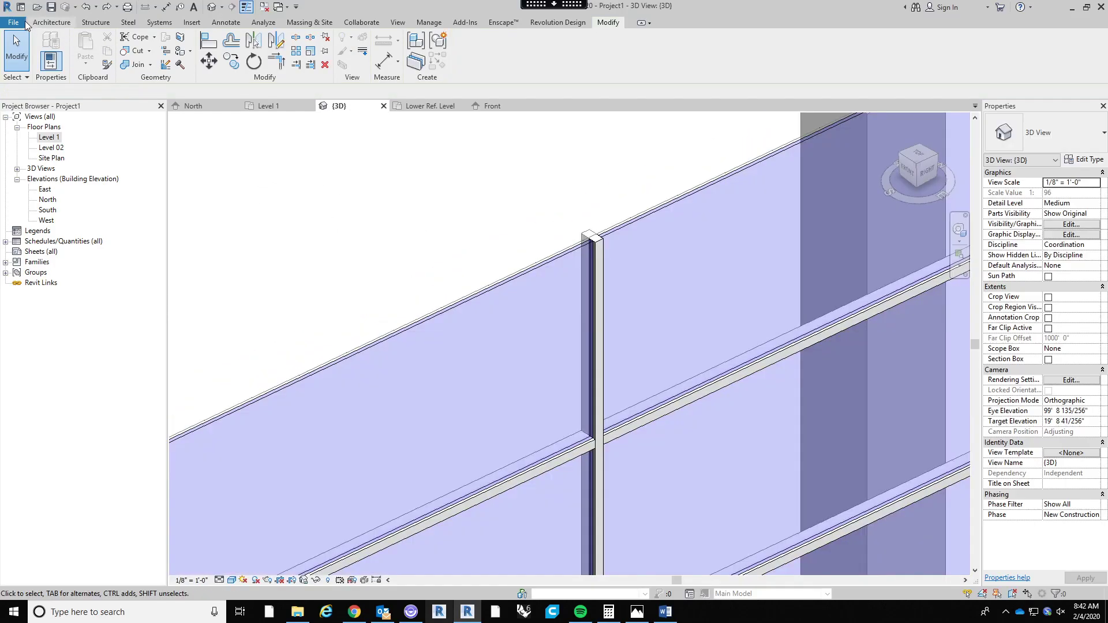
Create a new family from the Profile-Mullion template, dismissing the save reminder without saving the project.
{"action": "left_click", "coordinate": [13, 22]}
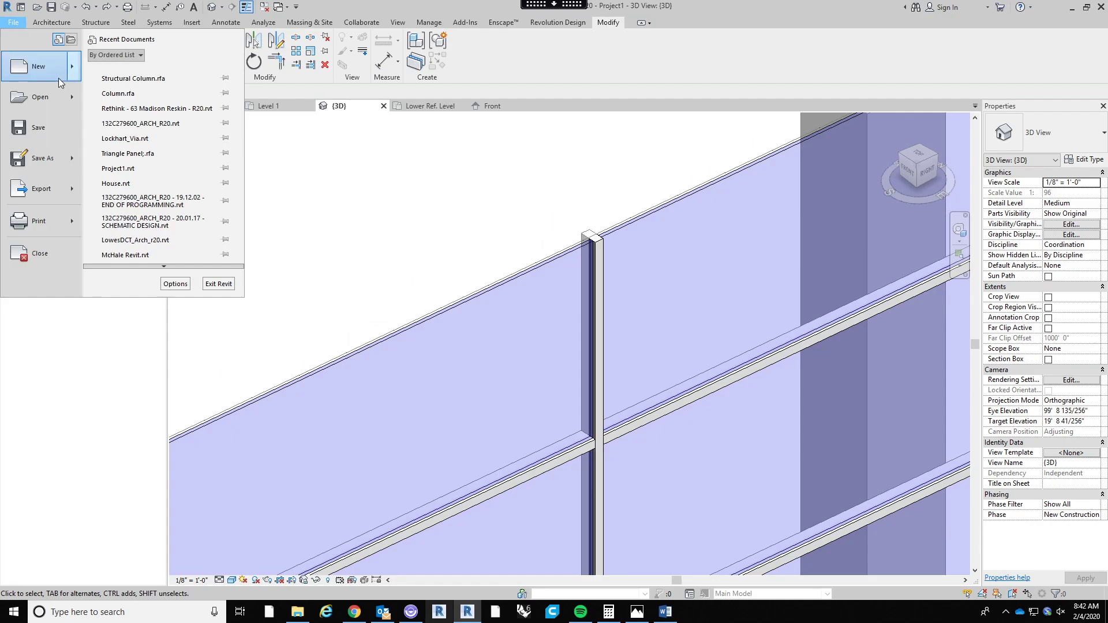
{"action": "mouse_move", "coordinate": [77, 72]}
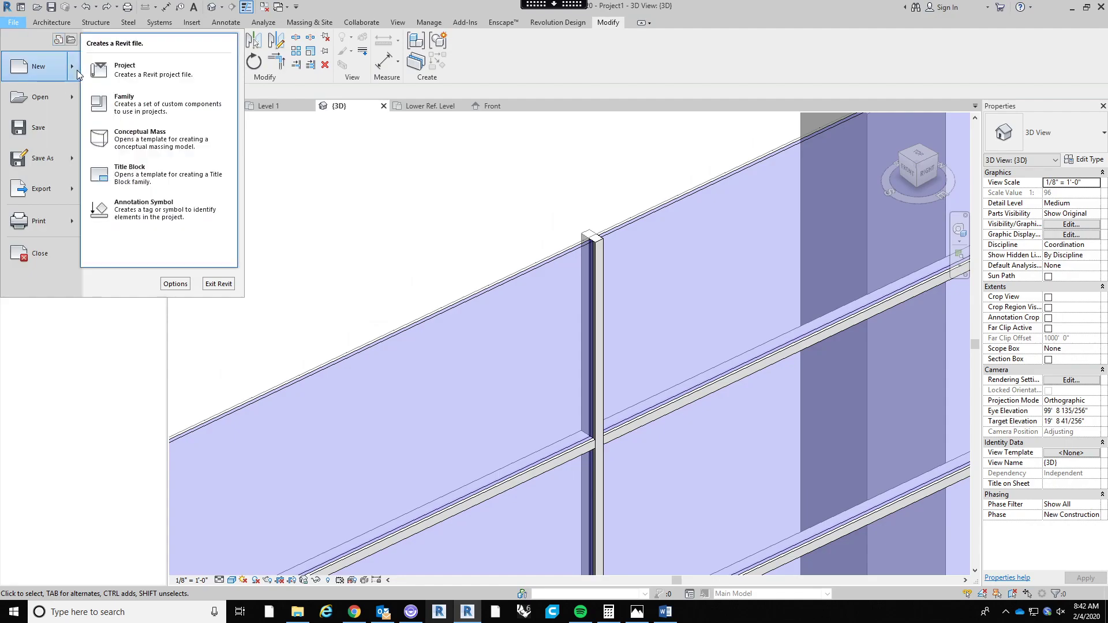
{"action": "left_click", "coordinate": [125, 108]}
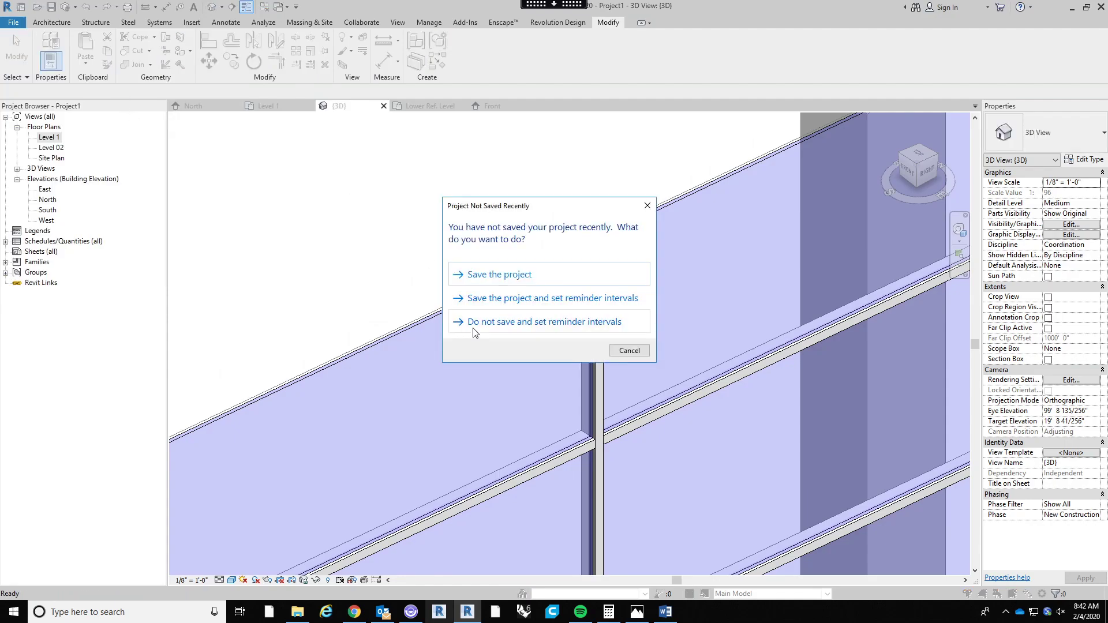
{"action": "left_click", "coordinate": [630, 351]}
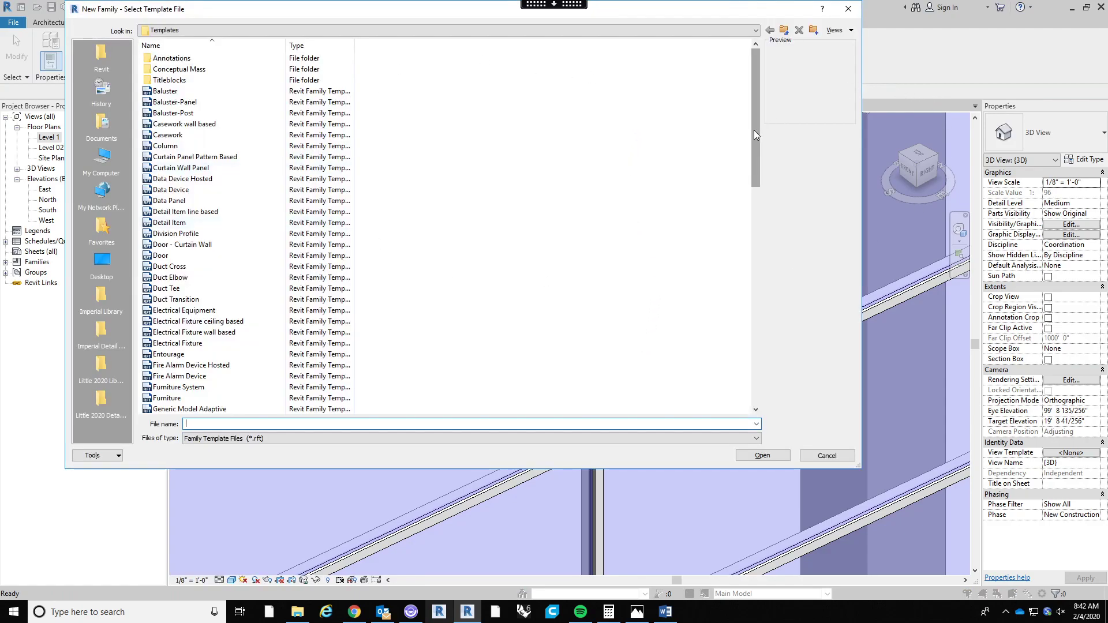
{"action": "left_click_drag", "start_coordinate": [754, 134], "coordinate": [757, 144]}
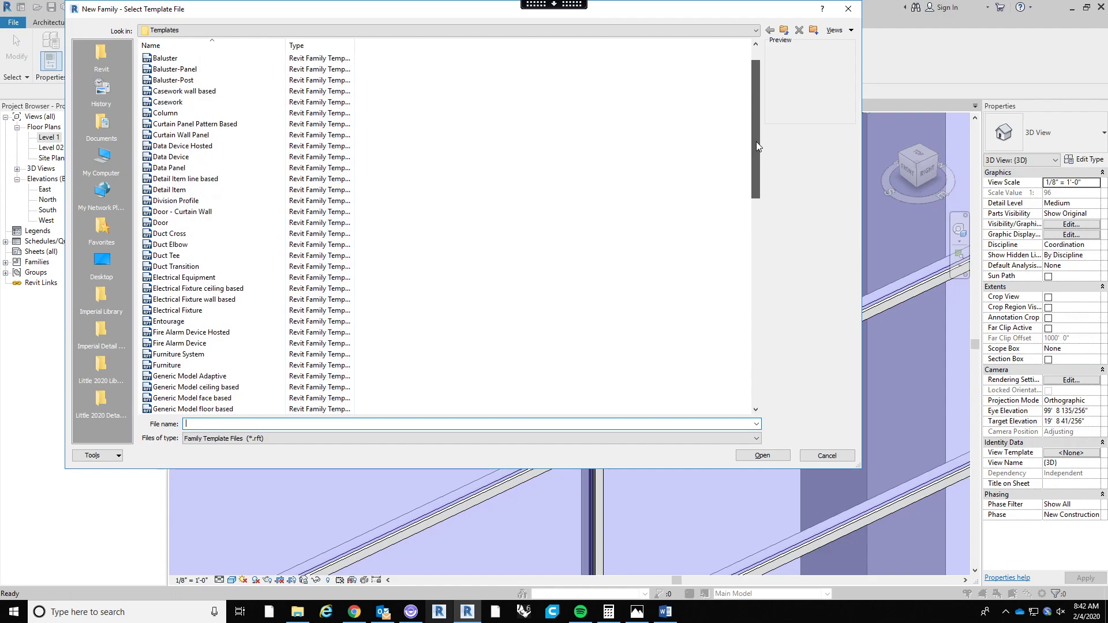
{"action": "left_click_drag", "start_coordinate": [756, 141], "coordinate": [774, 212]}
{"action": "scroll", "coordinate": [782, 253], "scroll_direction": "down", "scroll_amount": 1}
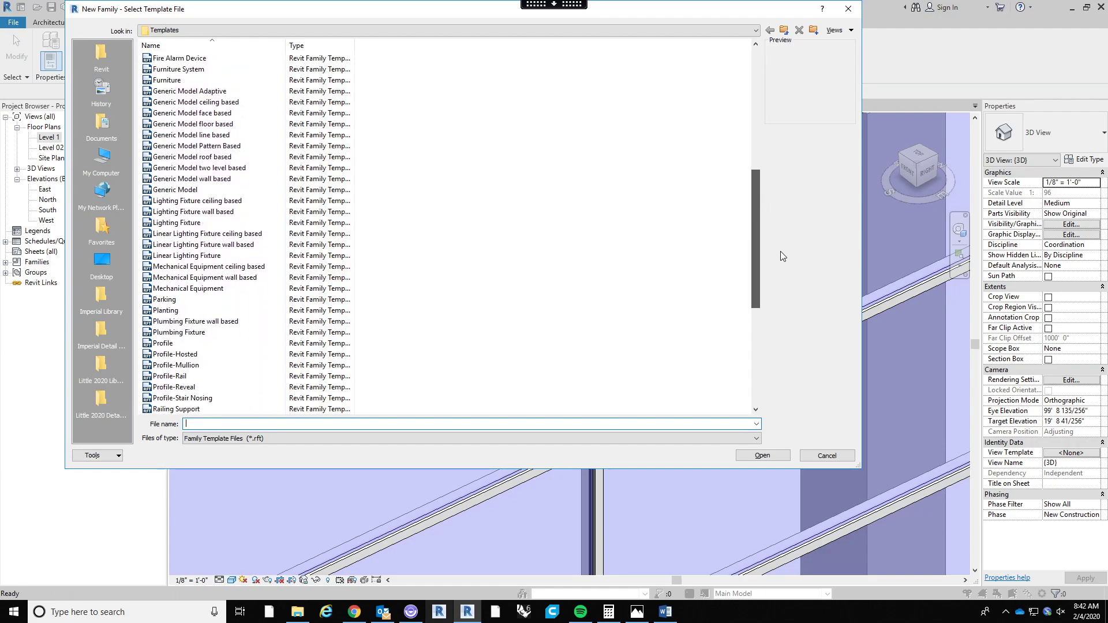
{"action": "scroll", "coordinate": [780, 254], "scroll_direction": "down", "scroll_amount": 3}
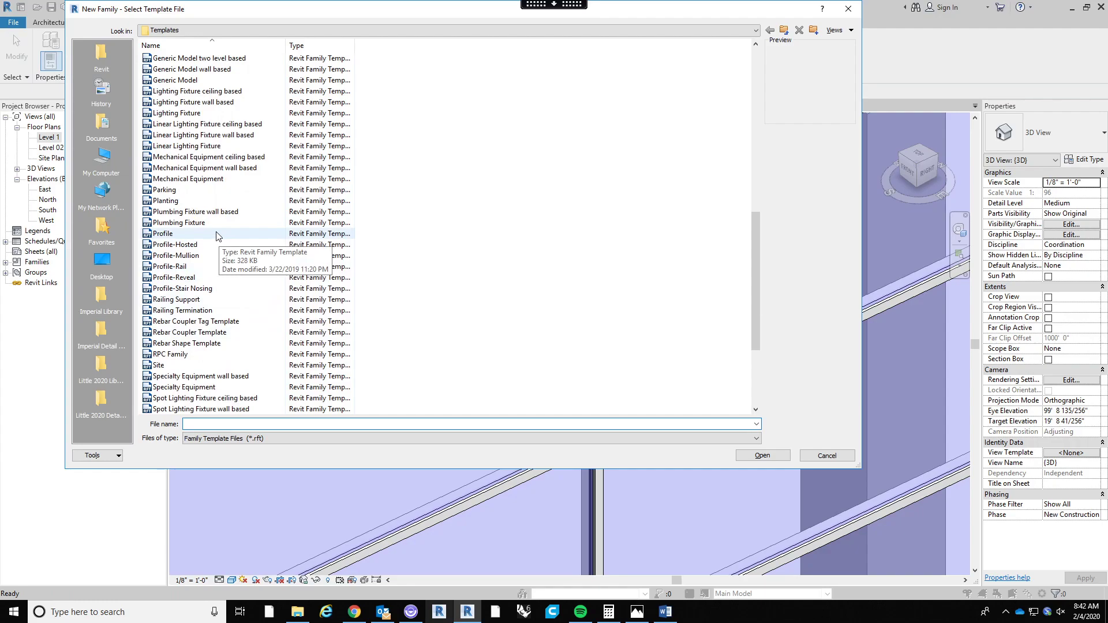
{"action": "left_click", "coordinate": [176, 256]}
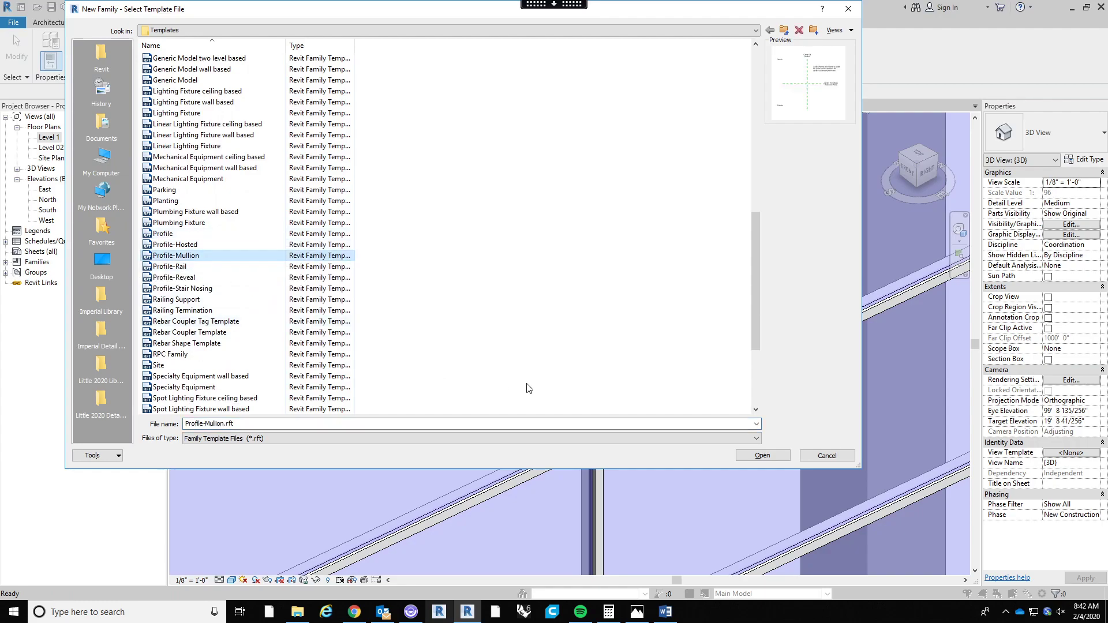
{"action": "left_click", "coordinate": [763, 456]}
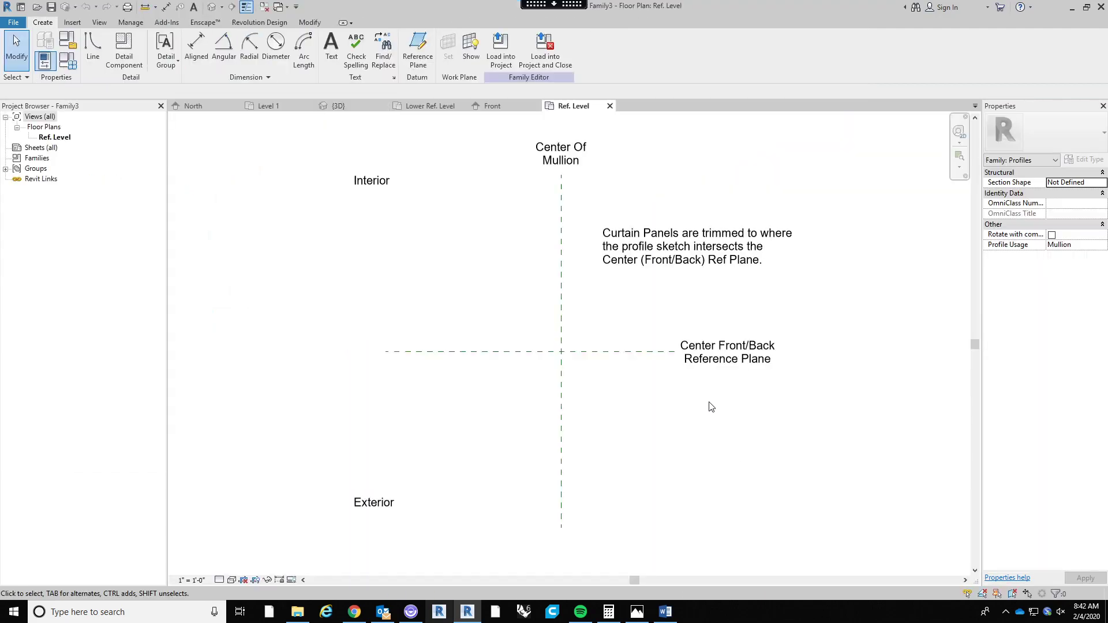
Draw an ellipse centred on the reference planes' intersection, with radii of about 6" vertically and 1 1/2" horizontally.
{"action": "middle_click_drag", "start_coordinate": [664, 306], "coordinate": [634, 293]}
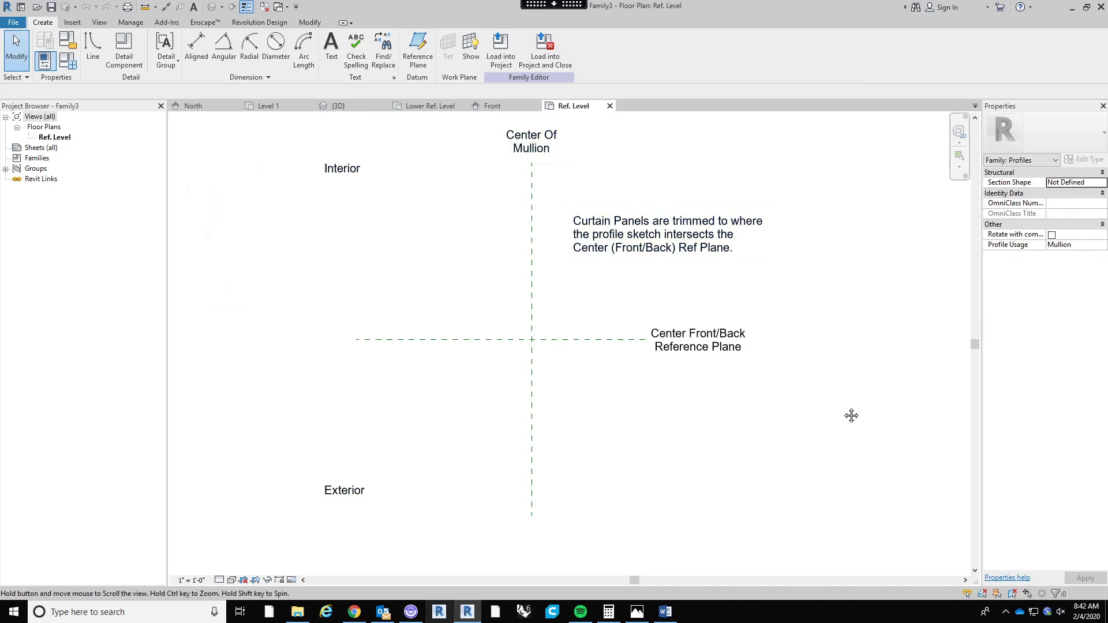
{"action": "scroll", "coordinate": [707, 408], "scroll_direction": "up", "scroll_amount": 2}
{"action": "scroll", "coordinate": [695, 407], "scroll_direction": "down", "scroll_amount": 3}
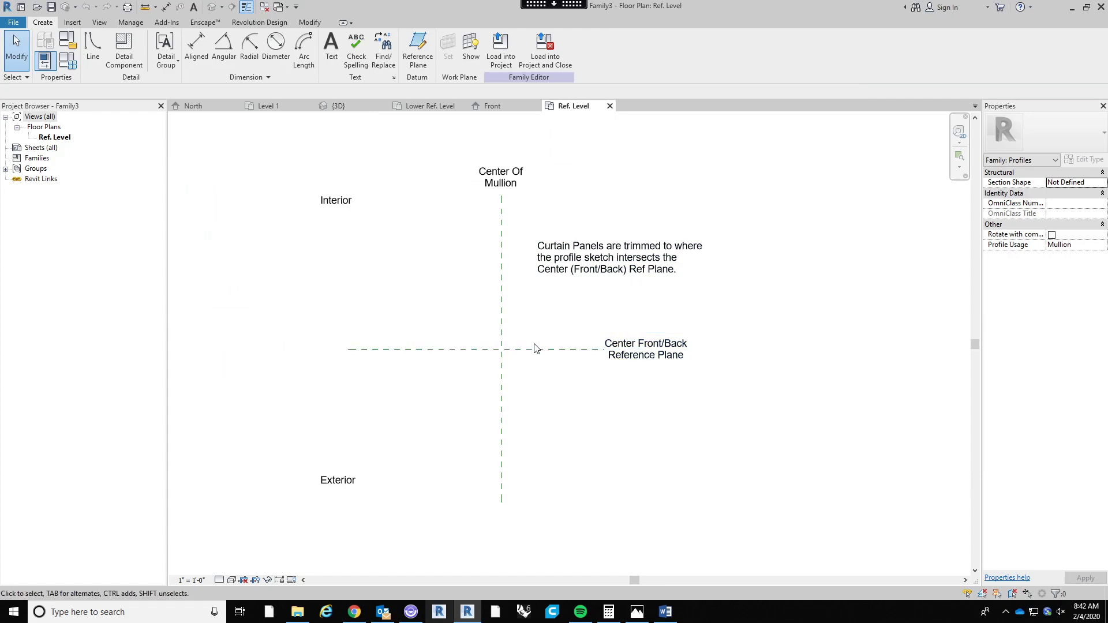
{"action": "scroll", "coordinate": [498, 369], "scroll_direction": "up", "scroll_amount": 2}
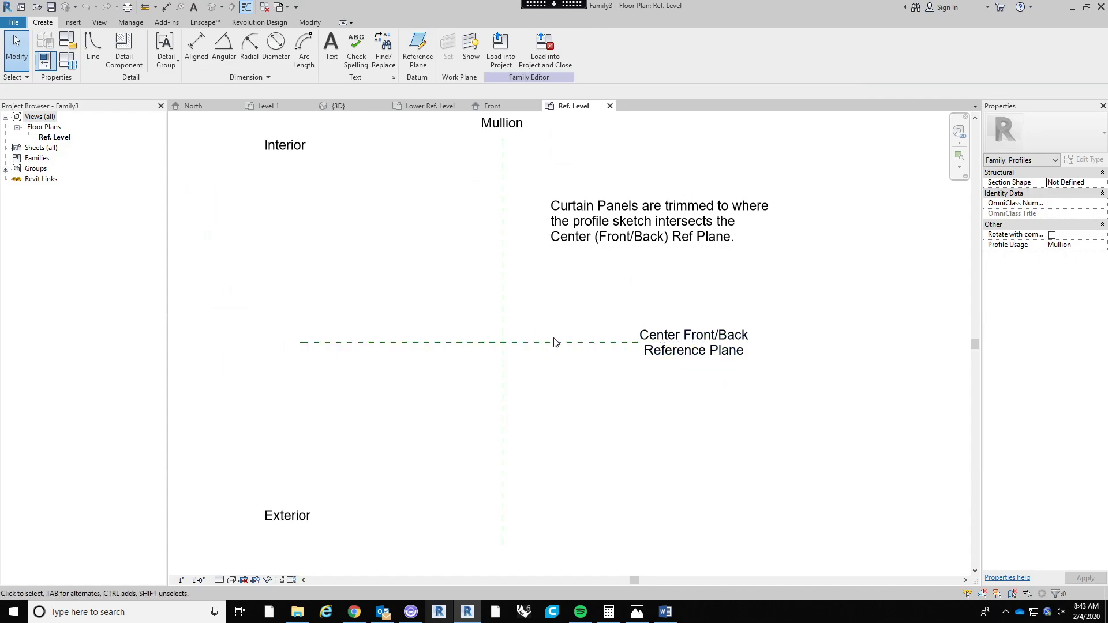
{"action": "left_click", "coordinate": [94, 53]}
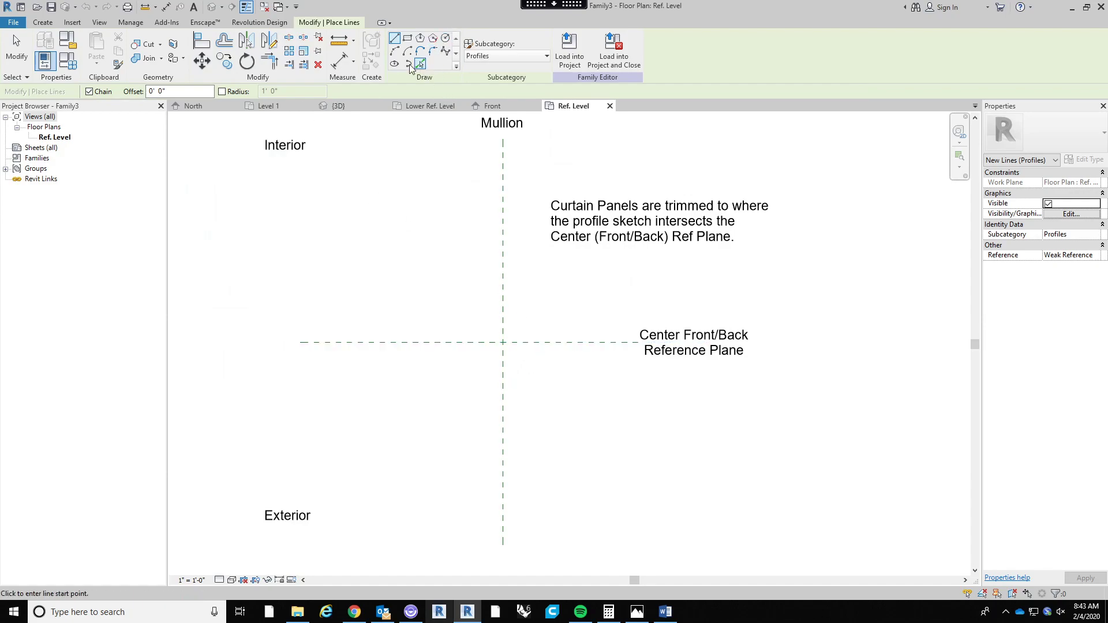
{"action": "left_click", "coordinate": [397, 64]}
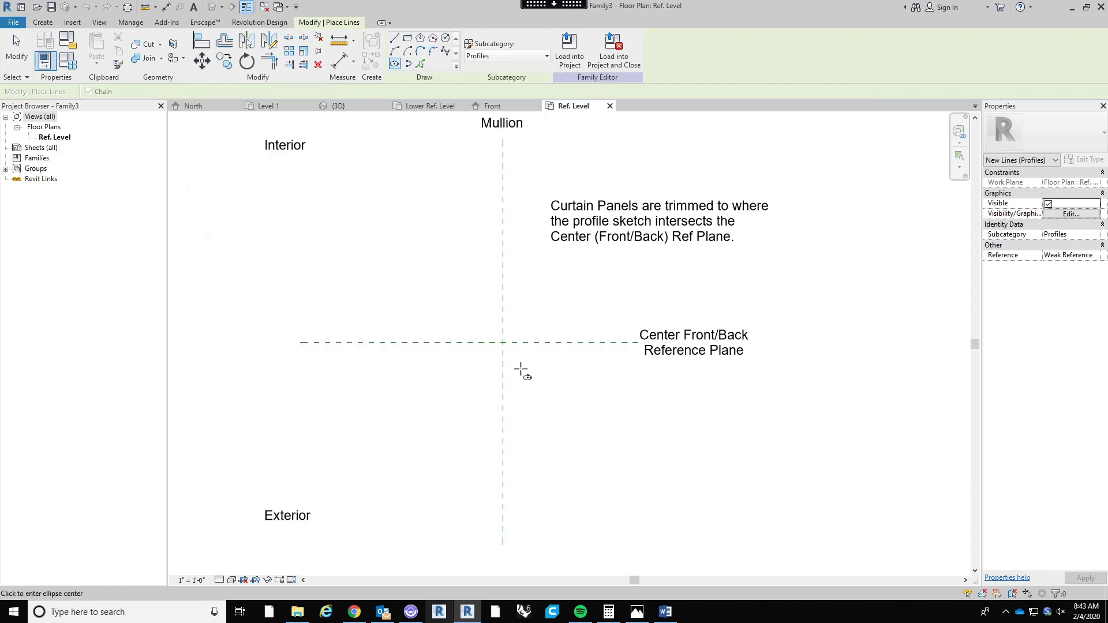
{"action": "left_click", "coordinate": [503, 343]}
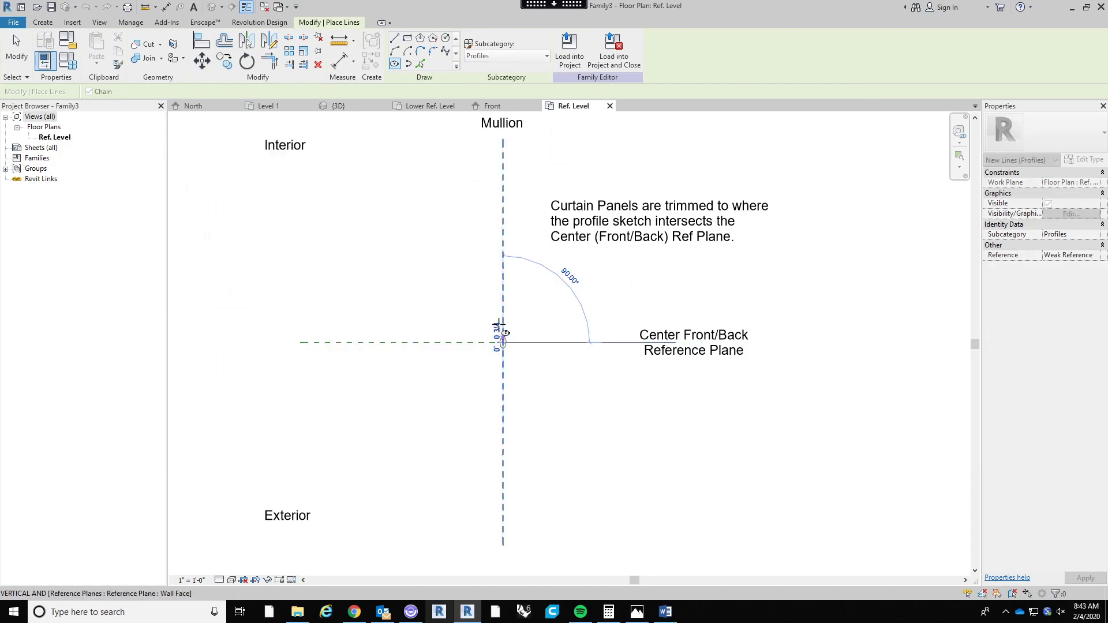
{"action": "left_click", "coordinate": [503, 291]}
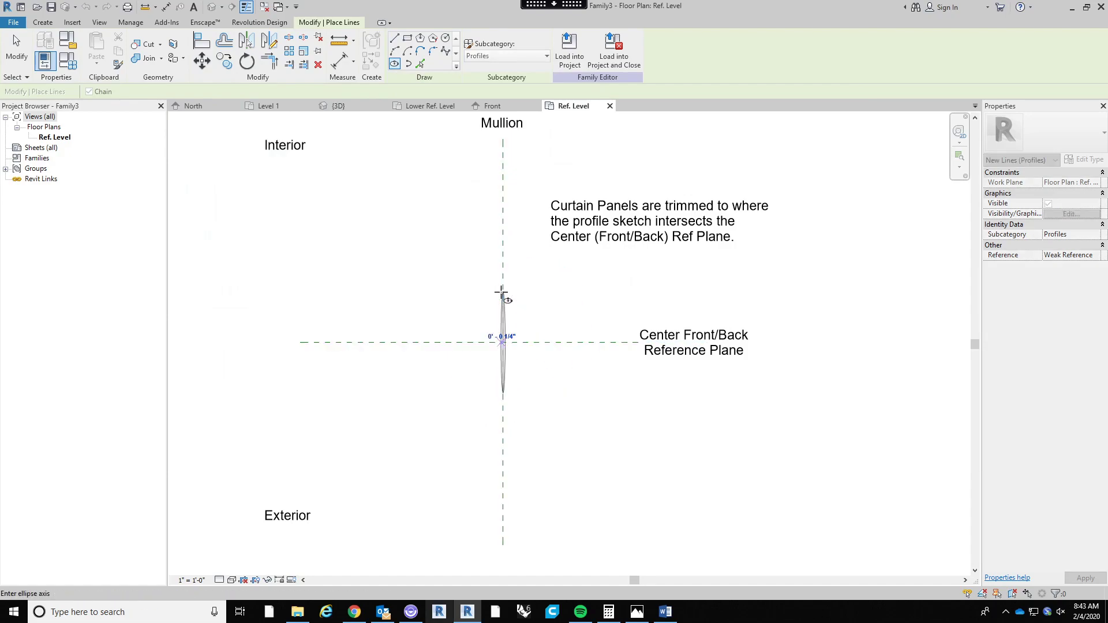
{"action": "left_click", "coordinate": [522, 342]}
{"action": "scroll", "coordinate": [518, 338], "scroll_direction": "up", "scroll_amount": 3}
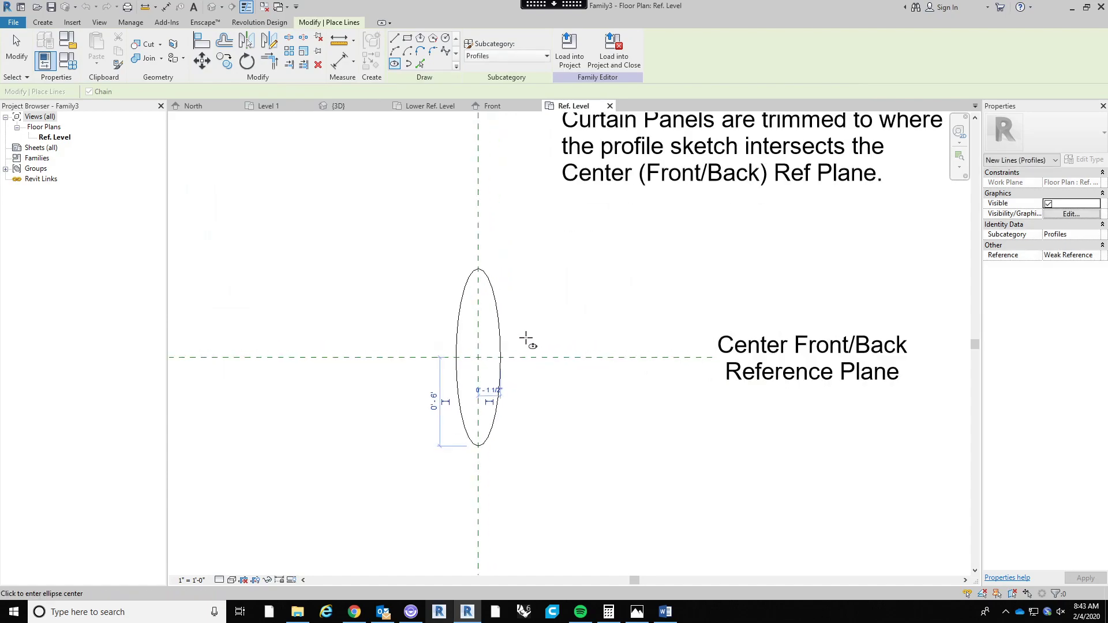
{"action": "scroll", "coordinate": [537, 299], "scroll_direction": "up", "scroll_amount": 1}
{"action": "key", "text": "Escape"}
{"action": "key", "text": "Escape"}
{"action": "scroll", "coordinate": [547, 299], "scroll_direction": "down", "scroll_amount": 2}
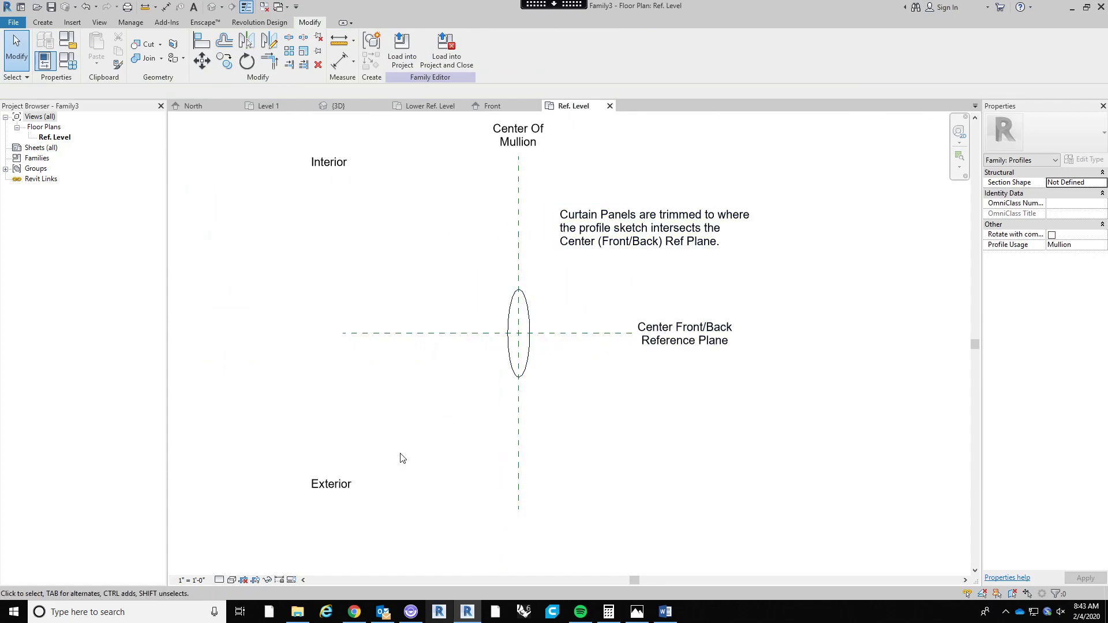
{"action": "scroll", "coordinate": [490, 476], "scroll_direction": "up", "scroll_amount": 1}
{"action": "middle_click_drag", "start_coordinate": [587, 385], "coordinate": [586, 402]}
{"action": "scroll", "coordinate": [586, 403], "scroll_direction": "down", "scroll_amount": 2}
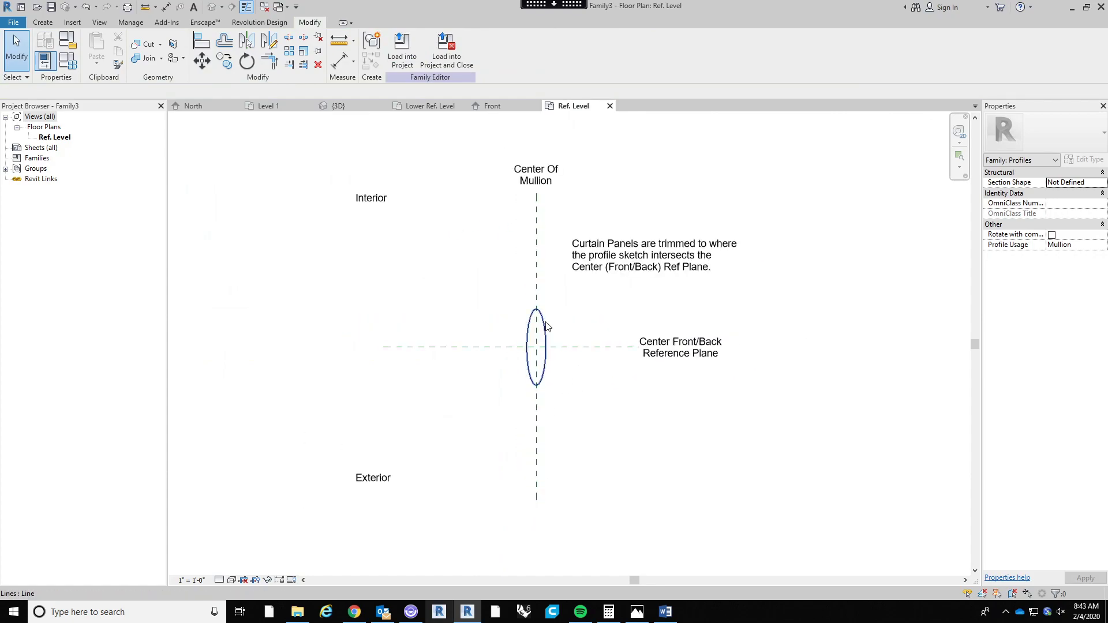
{"action": "left_click", "coordinate": [536, 329]}
{"action": "left_click", "coordinate": [619, 325]}
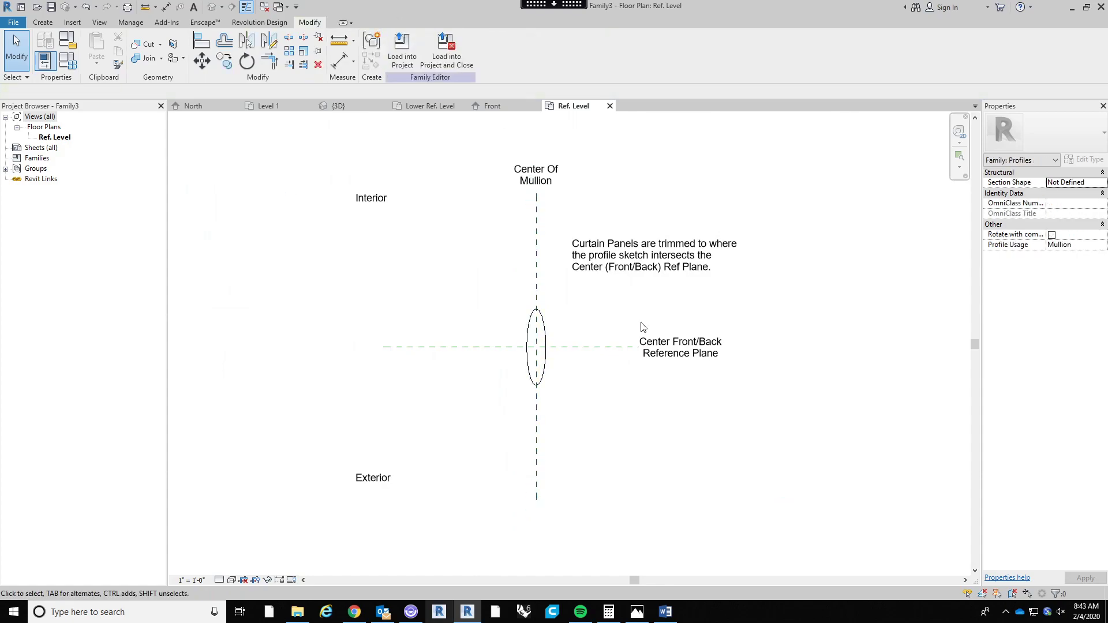
Save the new profile family as Mullion Profile.
{"action": "left_click", "coordinate": [51, 6]}
{"action": "type", "text": "Mullion Profile"}
{"action": "key", "text": "Return"}
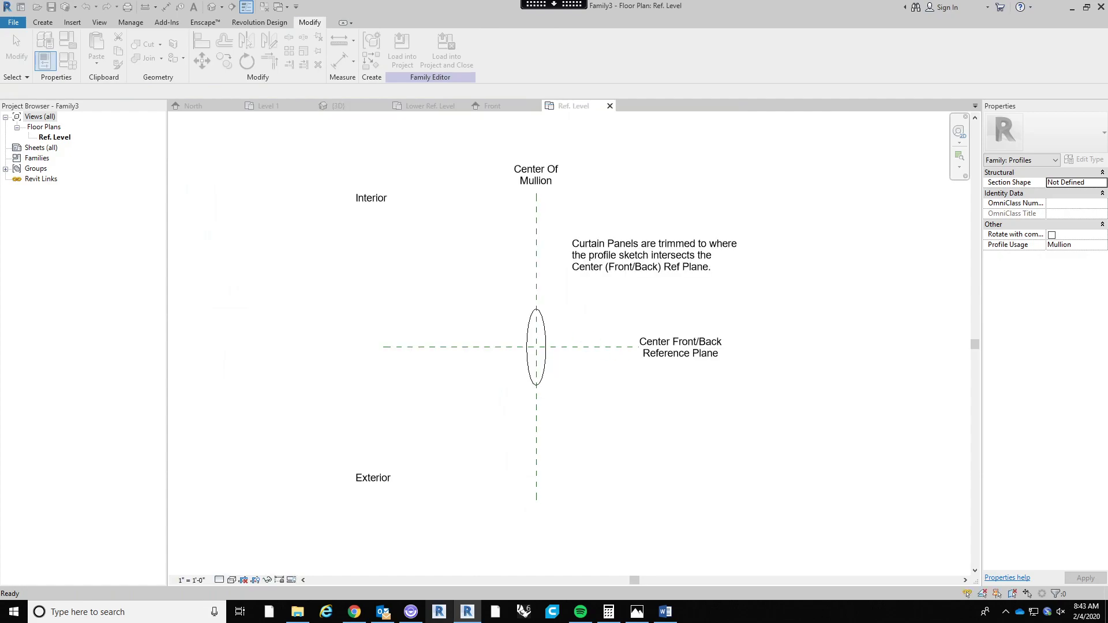
Load the mullion profile family into Project1 only, closing the family, and return to the project's 3D view.
{"action": "left_click", "coordinate": [446, 49]}
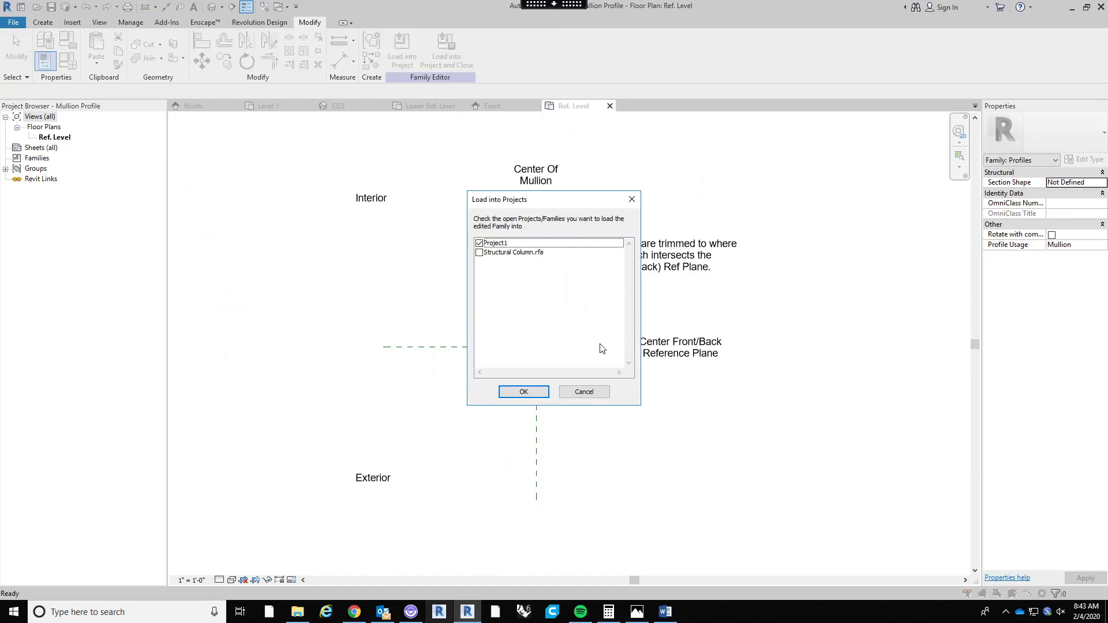
{"action": "left_click", "coordinate": [523, 392]}
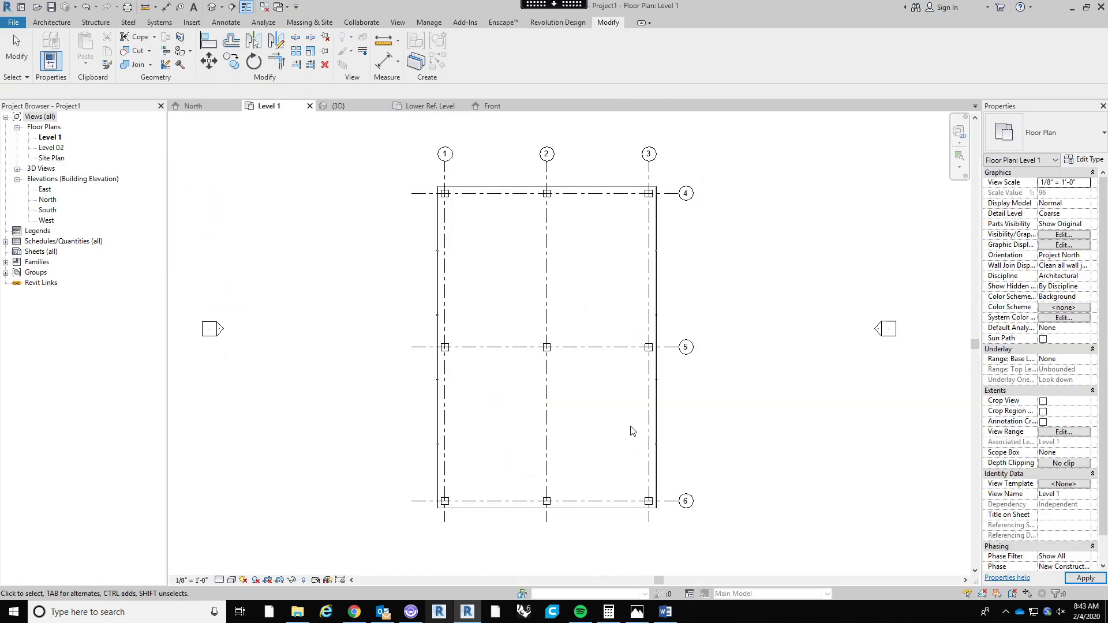
{"action": "left_click", "coordinate": [211, 6]}
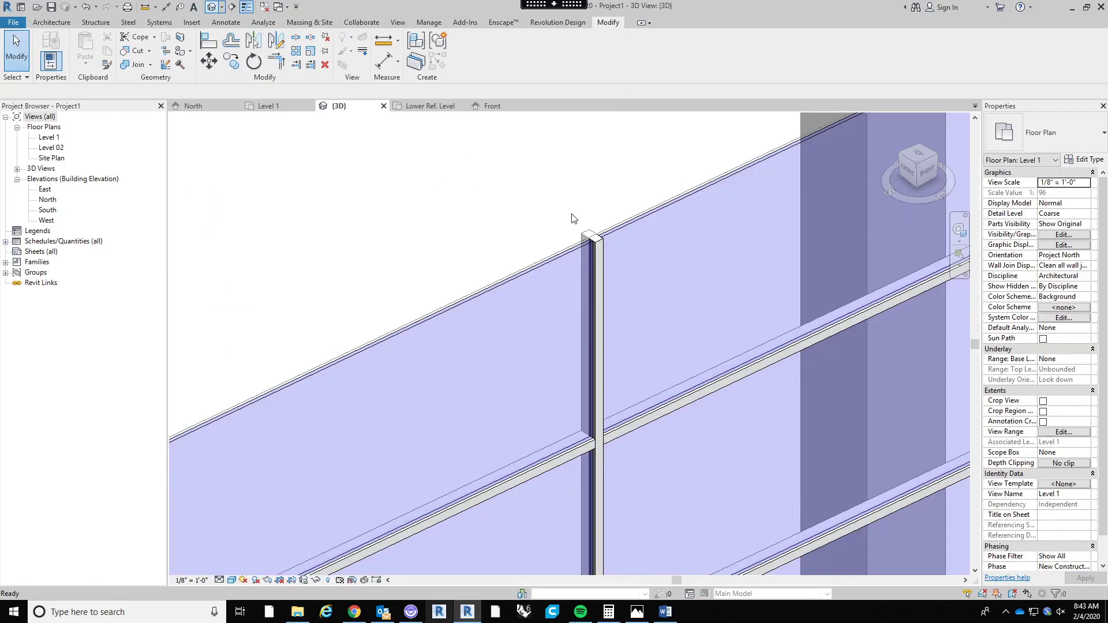
{"action": "scroll", "coordinate": [610, 265], "scroll_direction": "down", "scroll_amount": 2}
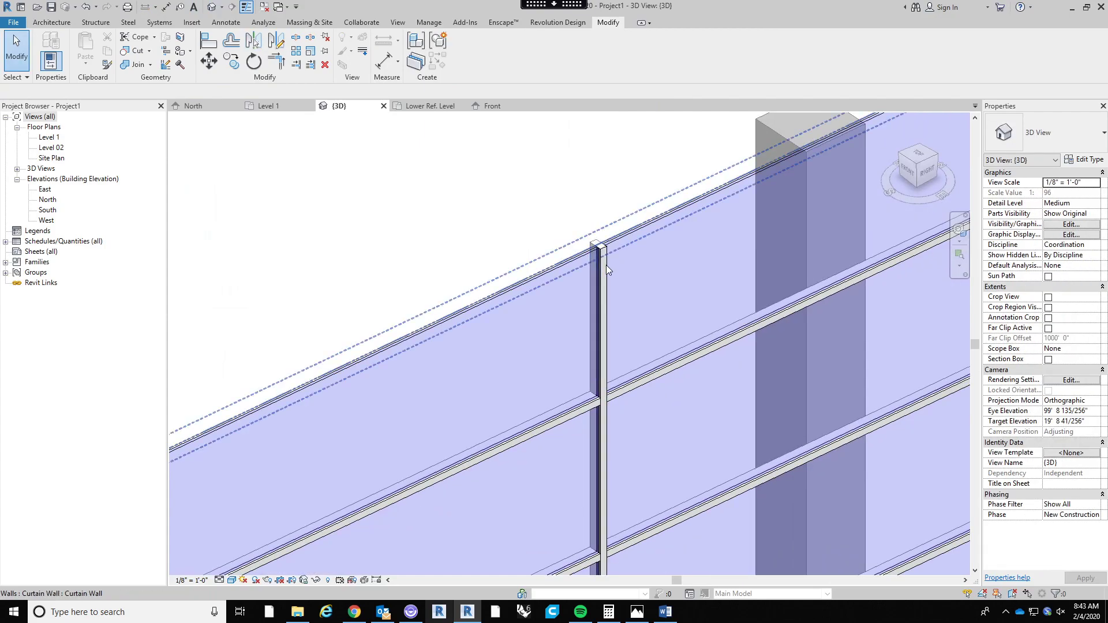
{"action": "left_click", "coordinate": [609, 311]}
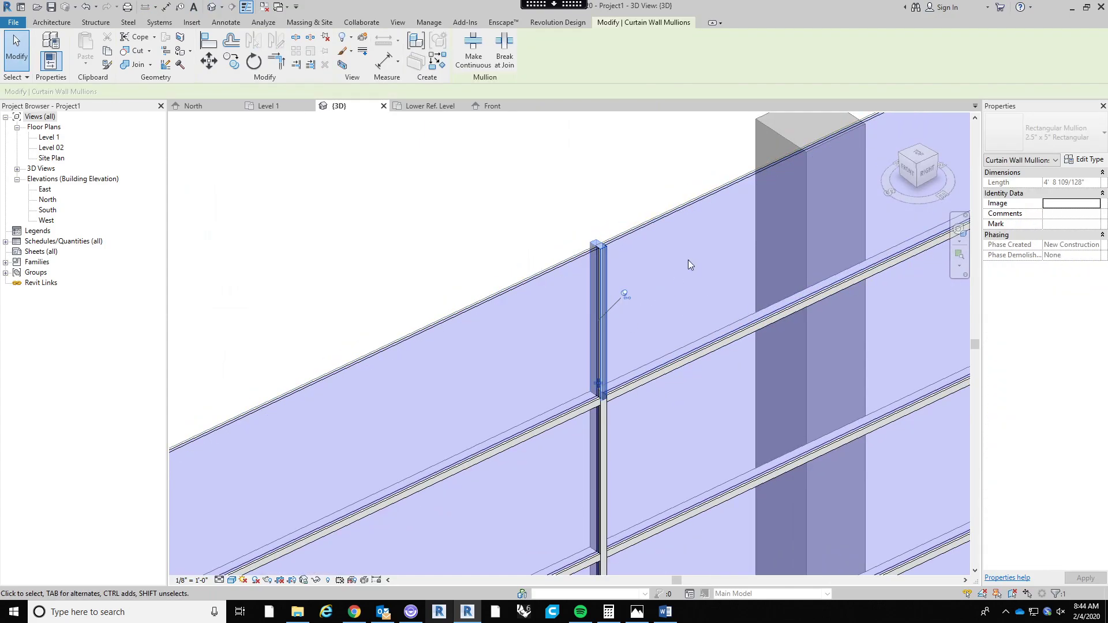
{"action": "left_click", "coordinate": [1083, 163]}
{"action": "left_click_drag", "start_coordinate": [766, 98], "coordinate": [456, 153]}
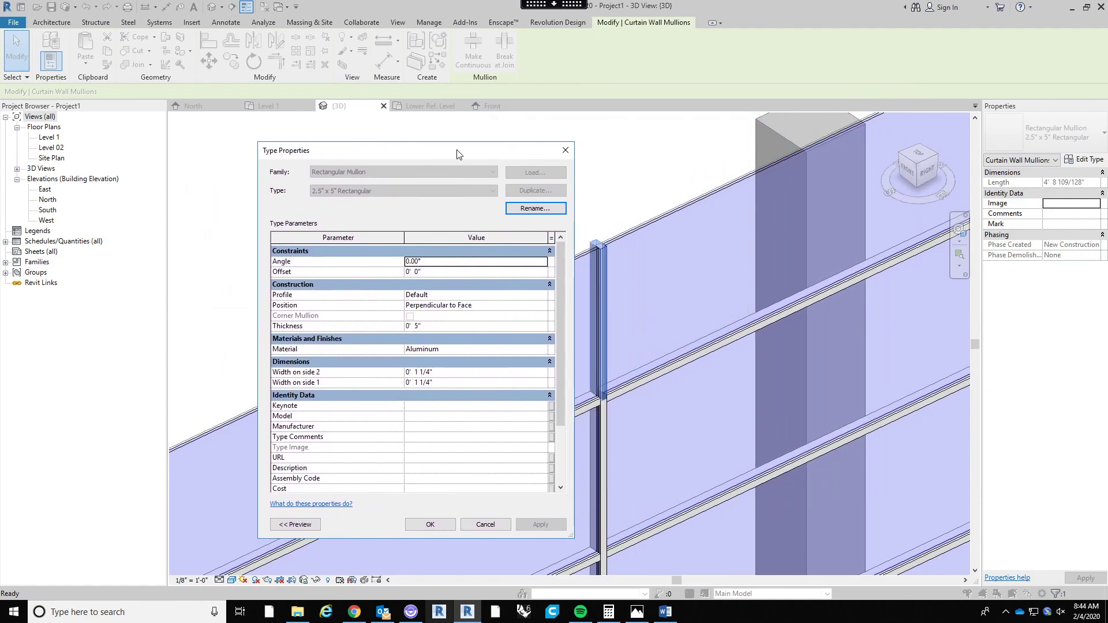
{"action": "left_click", "coordinate": [565, 149]}
{"action": "key", "text": "Escape"}
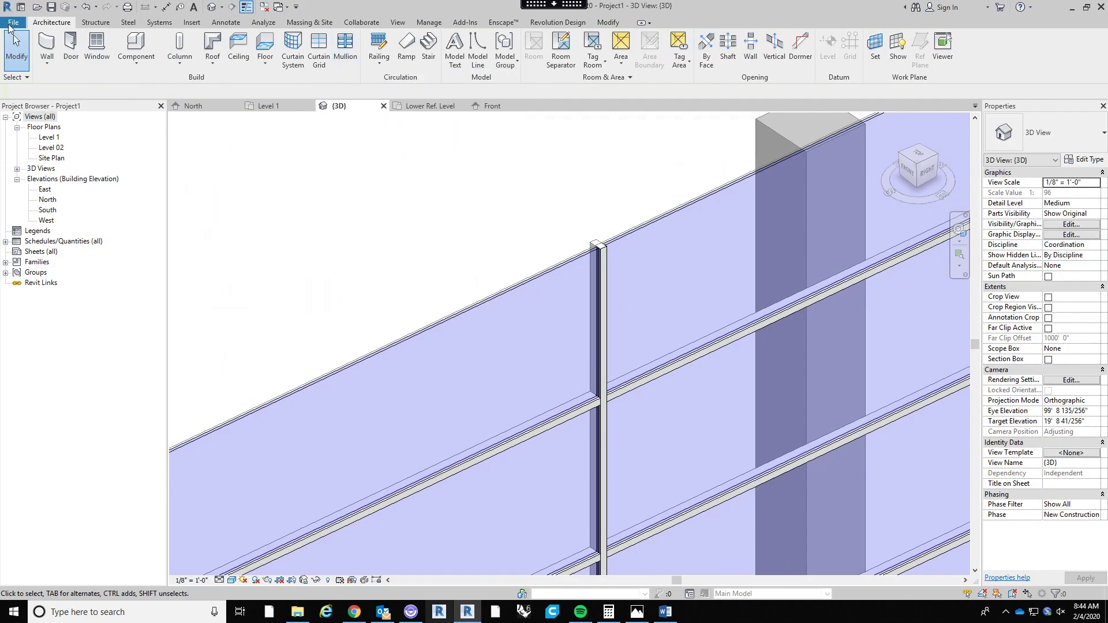
Start the Mullion command and duplicate its 2.5" x 5" Rectangular type as Ellipse Mullion.
{"action": "left_click", "coordinate": [349, 63]}
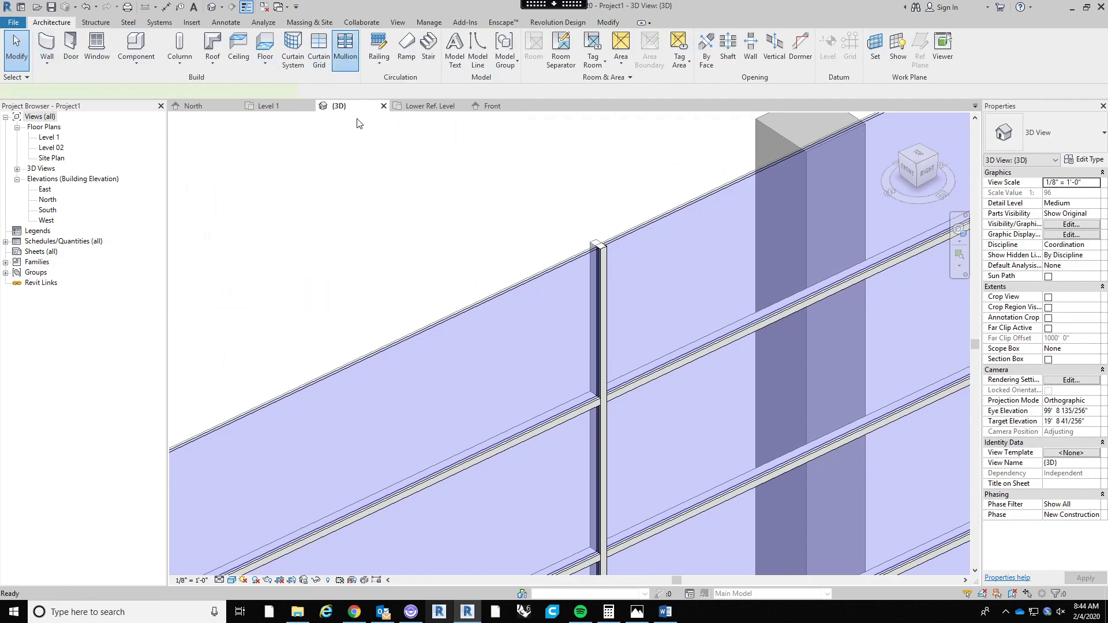
{"action": "left_click", "coordinate": [1085, 160]}
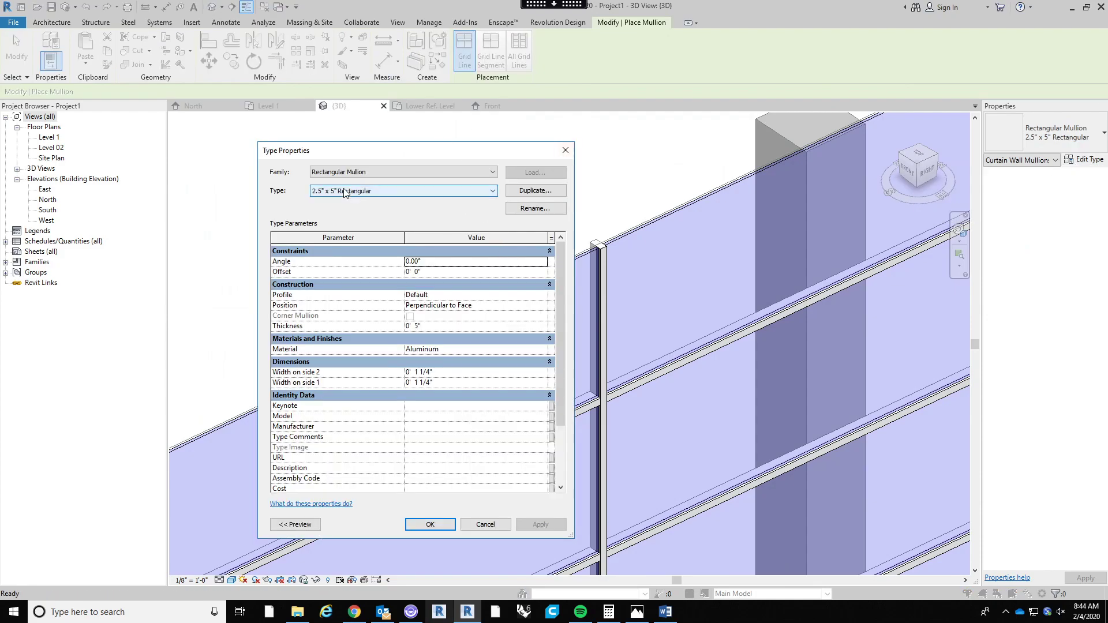
{"action": "left_click", "coordinate": [536, 192]}
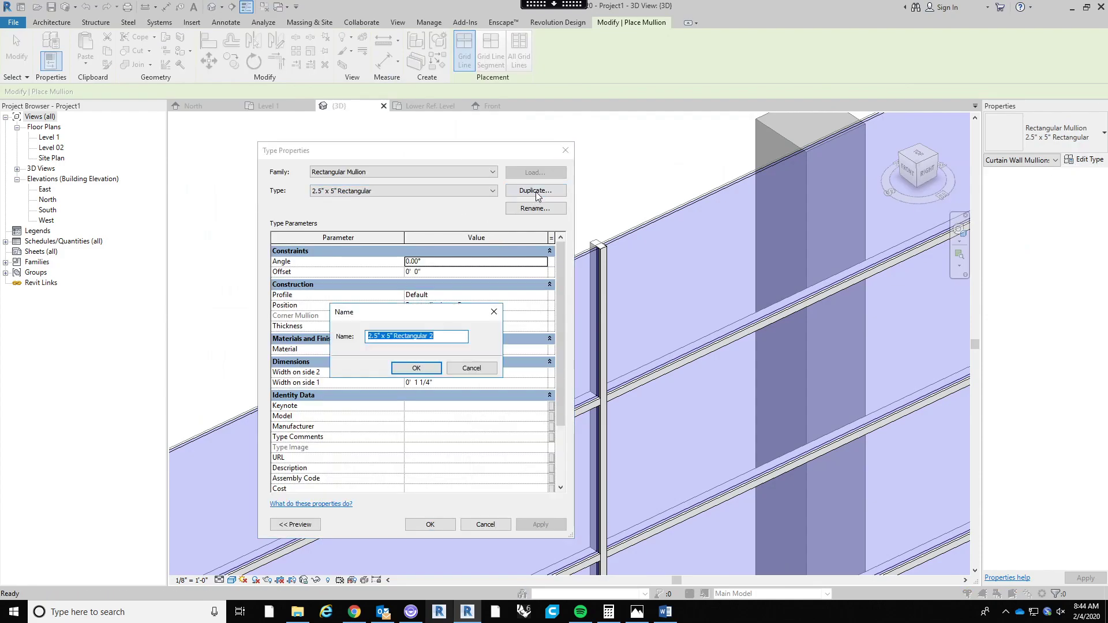
{"action": "type", "text": "Ellipse Mullion"}
{"action": "key", "text": "Return"}
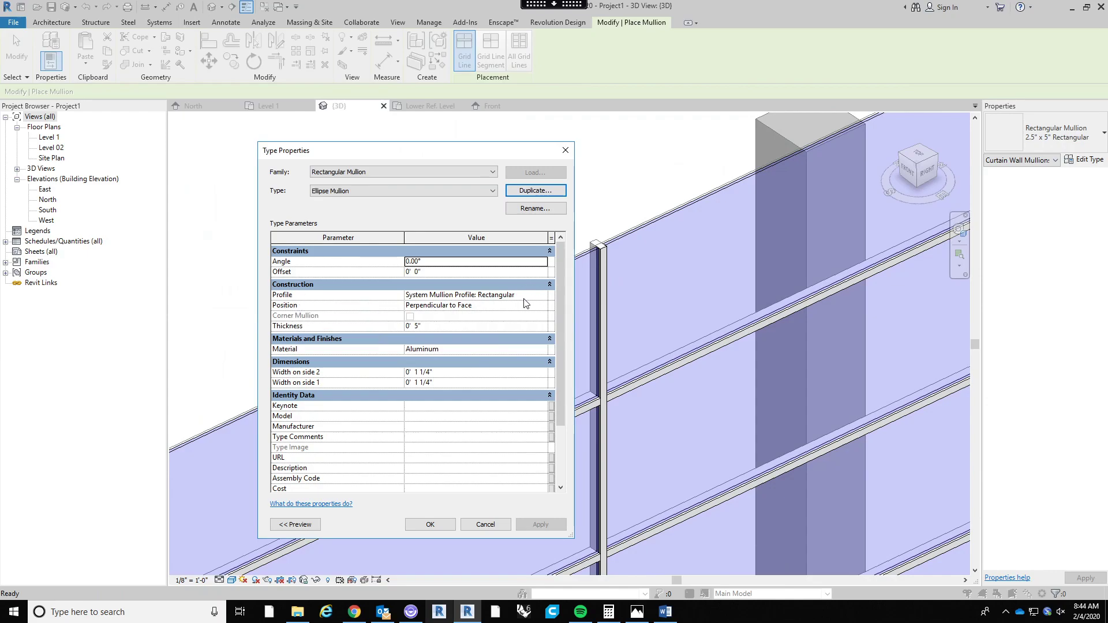
Assign the Mullion Profile : Mullion Profile profile to the Ellipse Mullion type and leave the Mullion command.
{"action": "left_click", "coordinate": [543, 295]}
{"action": "left_click", "coordinate": [542, 295]}
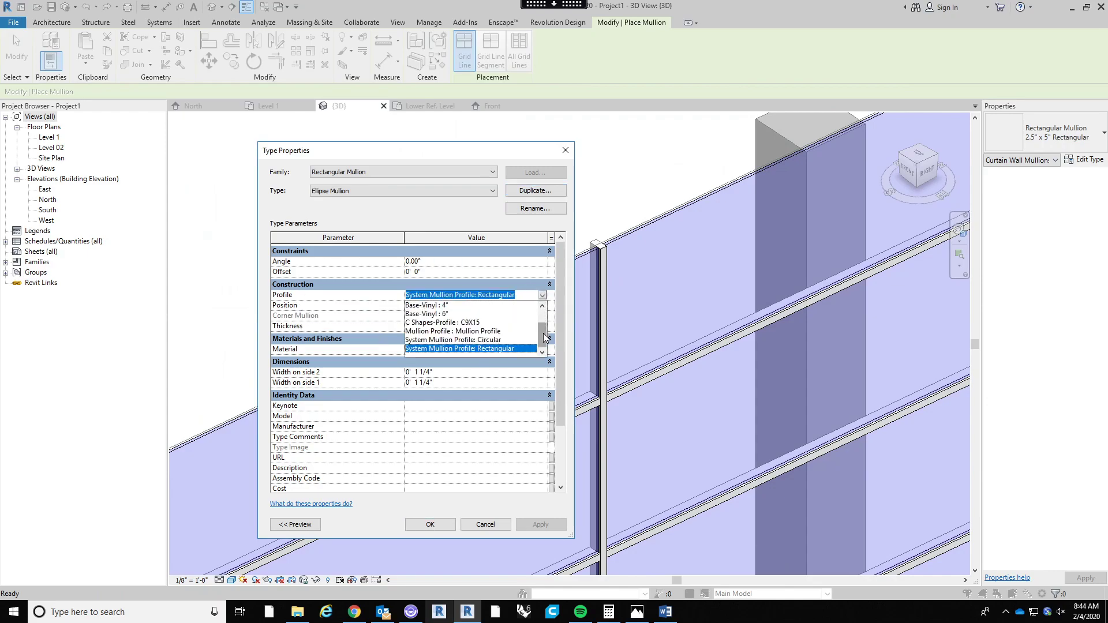
{"action": "left_click_drag", "start_coordinate": [540, 334], "coordinate": [532, 360]}
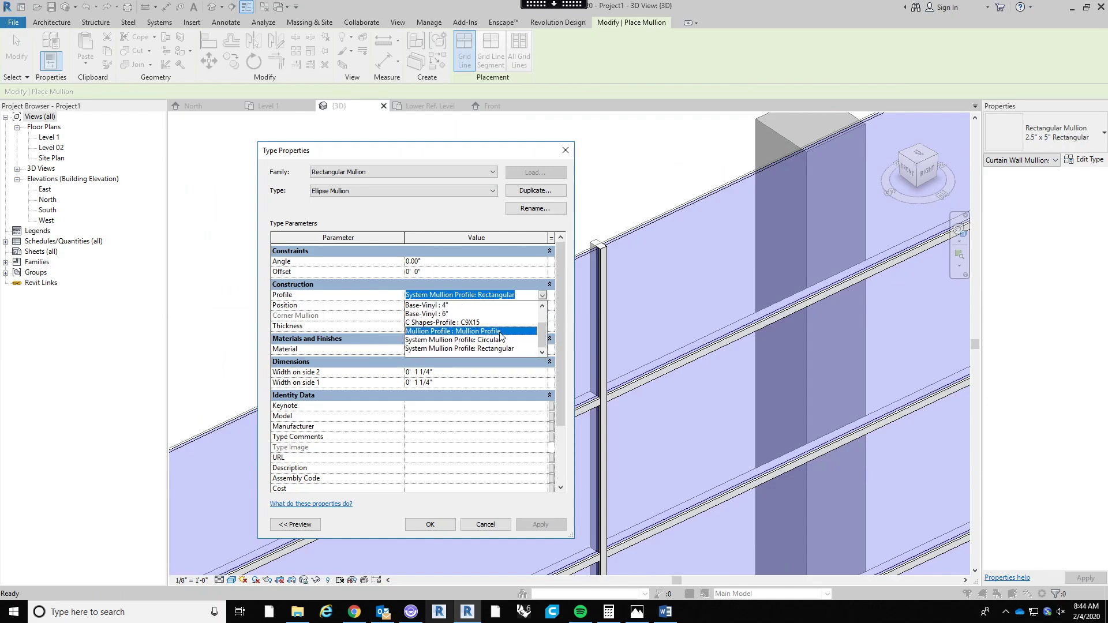
{"action": "left_click", "coordinate": [500, 332]}
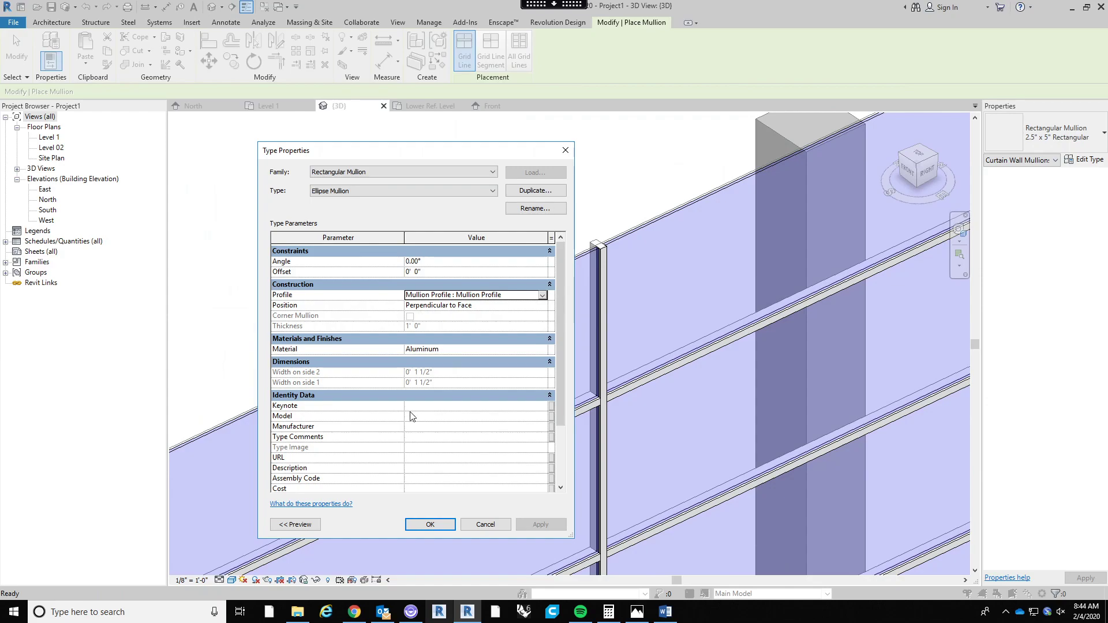
{"action": "left_click", "coordinate": [431, 525]}
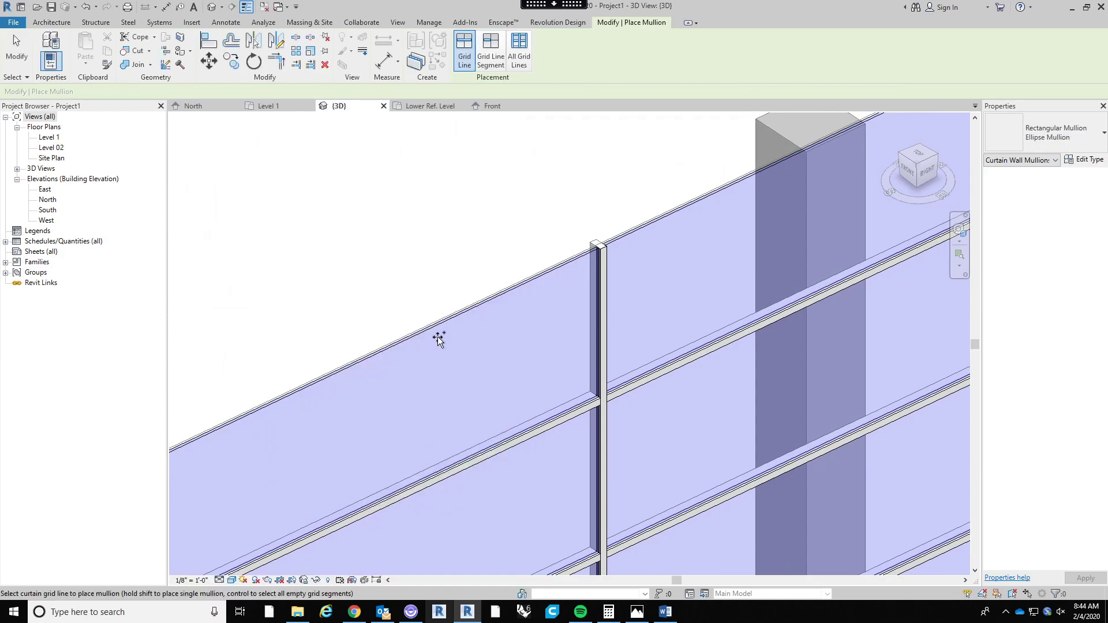
{"action": "scroll", "coordinate": [487, 227], "scroll_direction": "down", "scroll_amount": 3}
{"action": "key", "text": "Escape"}
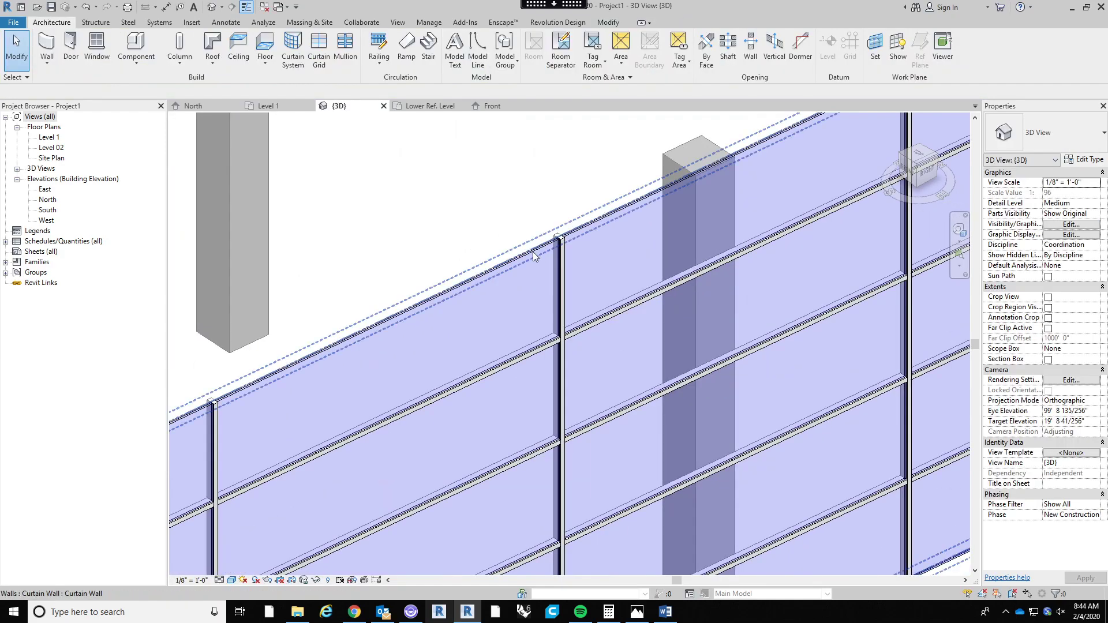
Set the Curtain Wall type's vertical interior mullions to Rectangular Mullion : Ellipse Mullion and inspect the wall in 3D.
{"action": "left_click", "coordinate": [536, 256]}
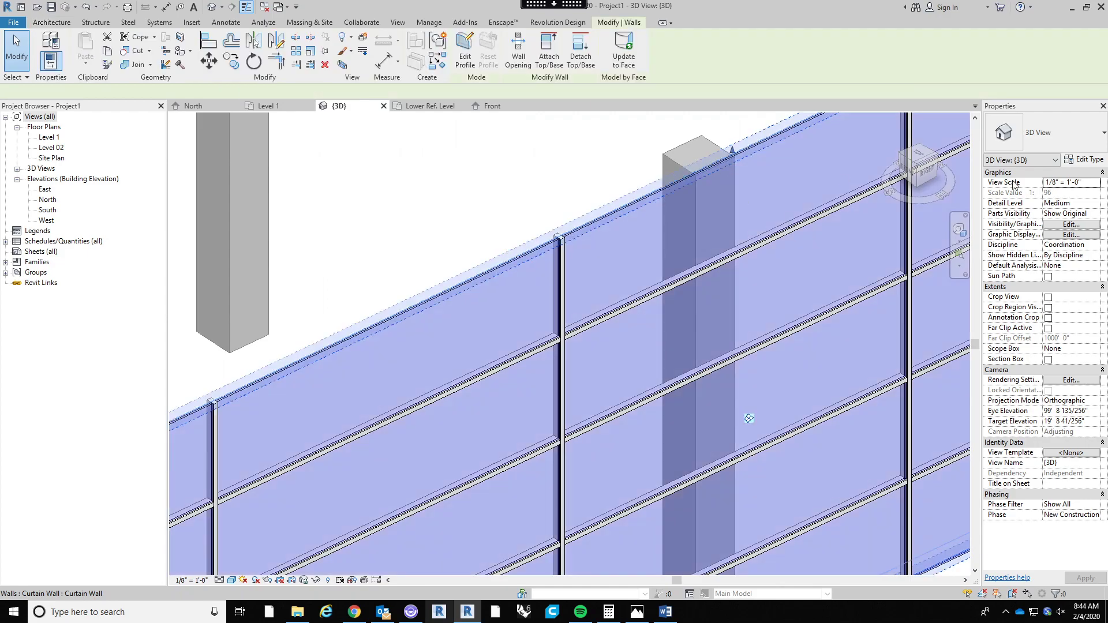
{"action": "left_click", "coordinate": [1085, 159]}
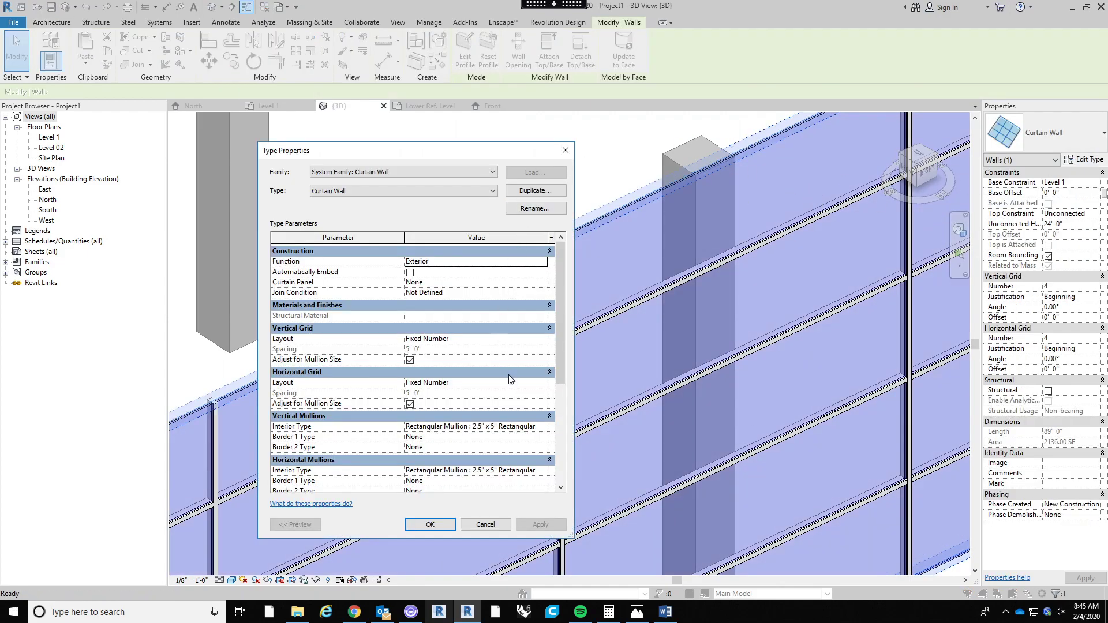
{"action": "left_click", "coordinate": [545, 428]}
{"action": "left_click", "coordinate": [543, 427]}
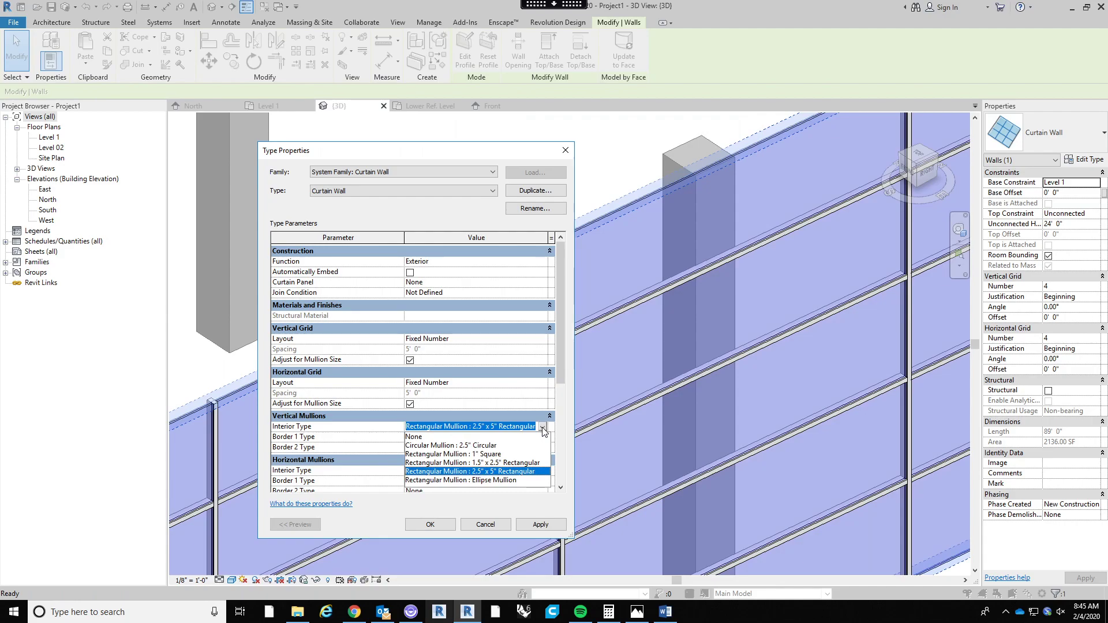
{"action": "left_click", "coordinate": [484, 480]}
{"action": "left_click", "coordinate": [436, 524]}
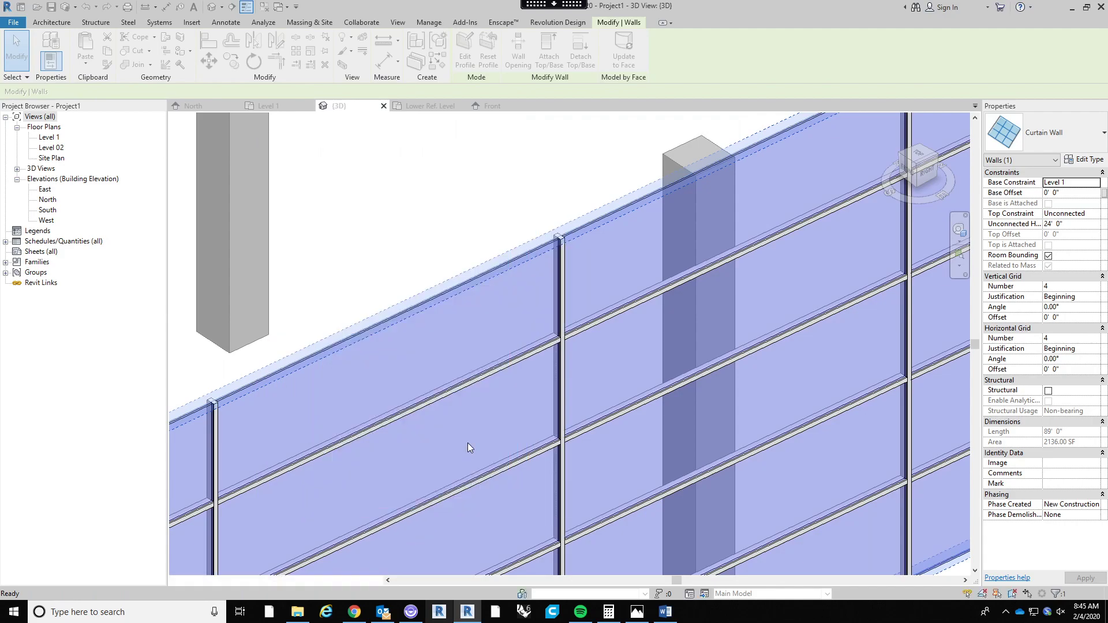
{"action": "left_click", "coordinate": [512, 227]}
{"action": "scroll", "coordinate": [508, 236], "scroll_direction": "up", "scroll_amount": 5}
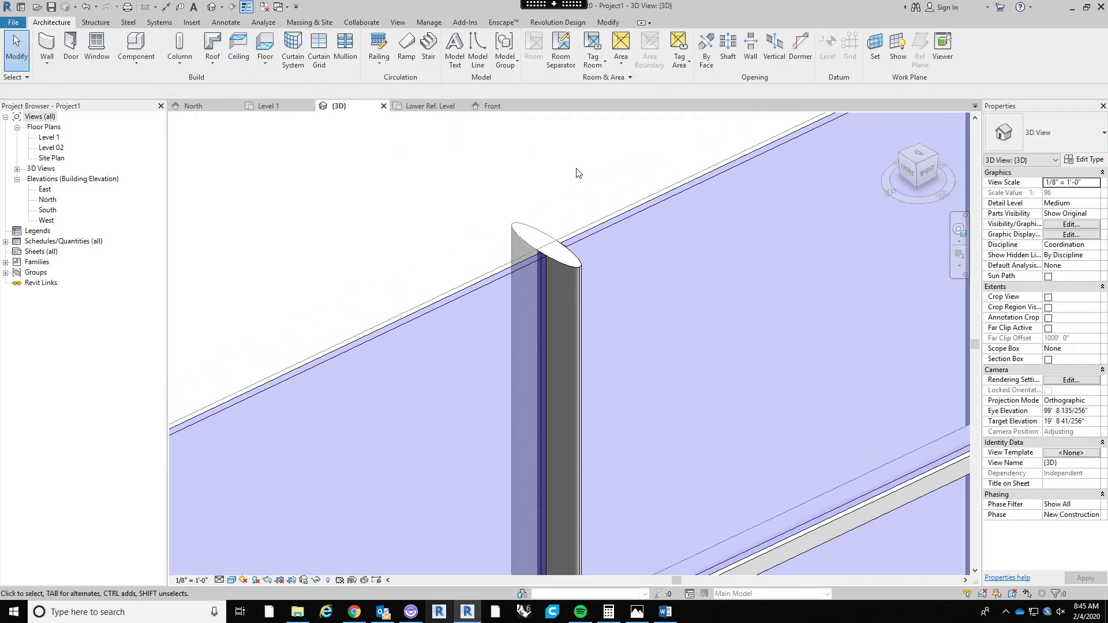
{"action": "scroll", "coordinate": [571, 178], "scroll_direction": "down", "scroll_amount": 10}
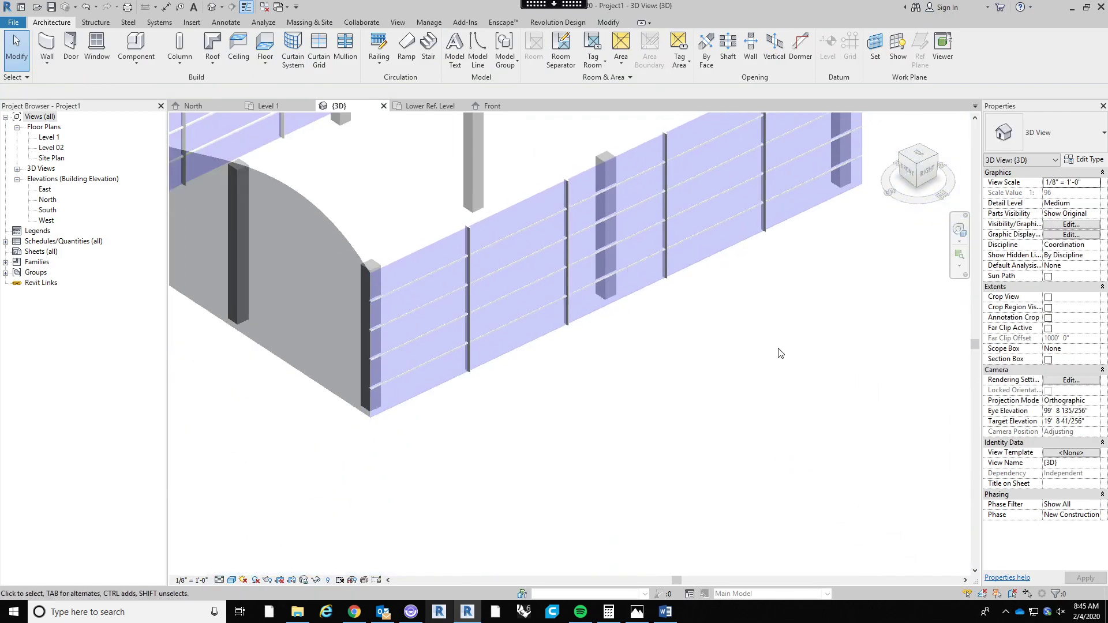
{"action": "middle_click_drag", "start_coordinate": [638, 406], "coordinate": [624, 434]}
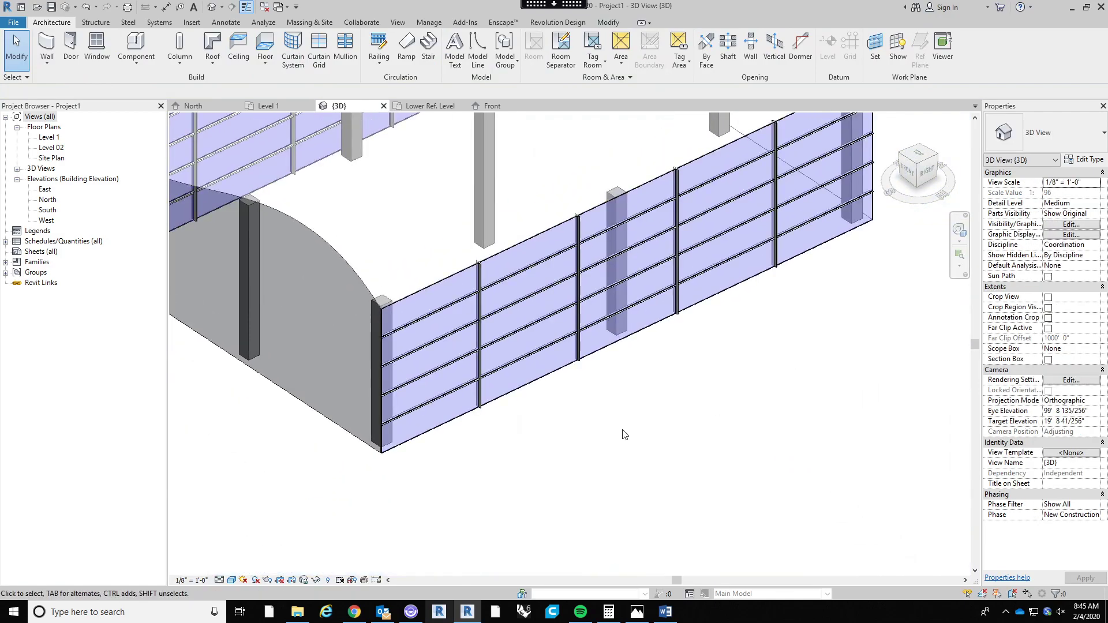
{"action": "scroll", "coordinate": [502, 235], "scroll_direction": "up", "scroll_amount": 4}
{"action": "middle_click_drag", "start_coordinate": [584, 248], "coordinate": [568, 235]}
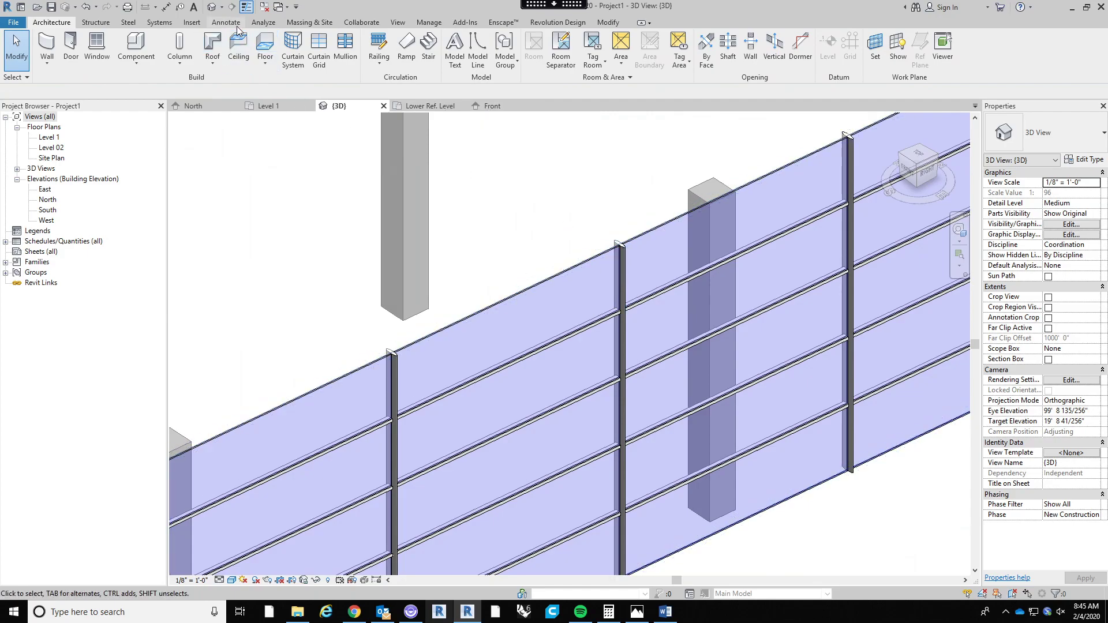
Open the Mullion Profile family file from the Comp Practice Spring 2020 folder.
{"action": "left_click", "coordinate": [39, 8]}
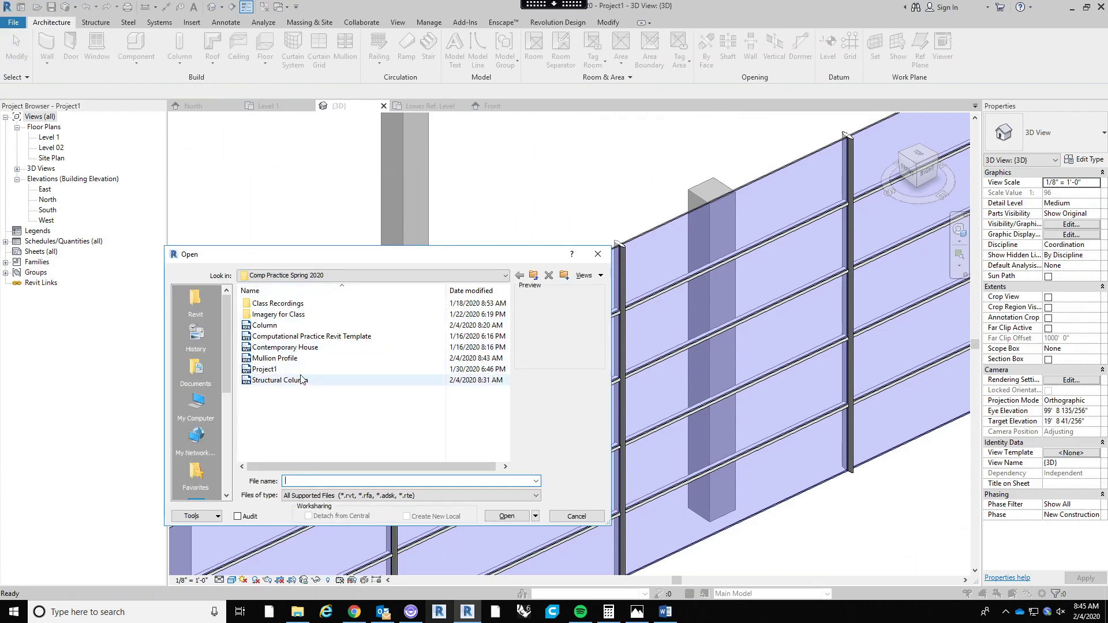
{"action": "left_click", "coordinate": [275, 358]}
{"action": "left_click", "coordinate": [519, 518]}
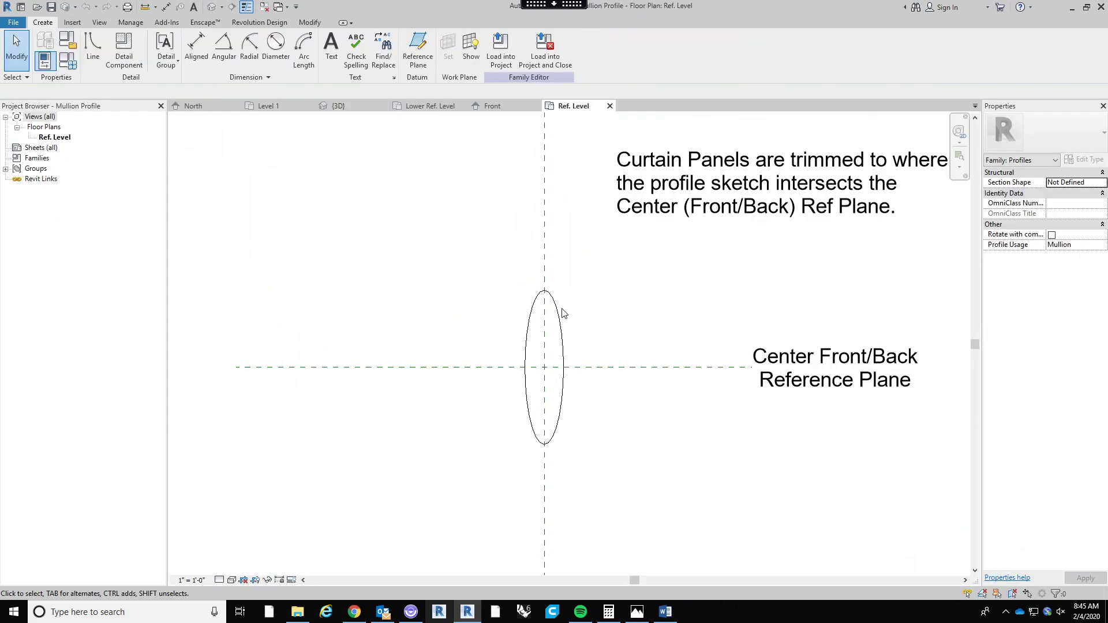
Make the ellipse's temporary vertical radius dimension permanent and place it clear of the ellipse on its left side.
{"action": "left_click", "coordinate": [576, 320]}
{"action": "scroll", "coordinate": [596, 339], "scroll_direction": "up", "scroll_amount": 2}
{"action": "middle_click_drag", "start_coordinate": [597, 440], "coordinate": [614, 391]}
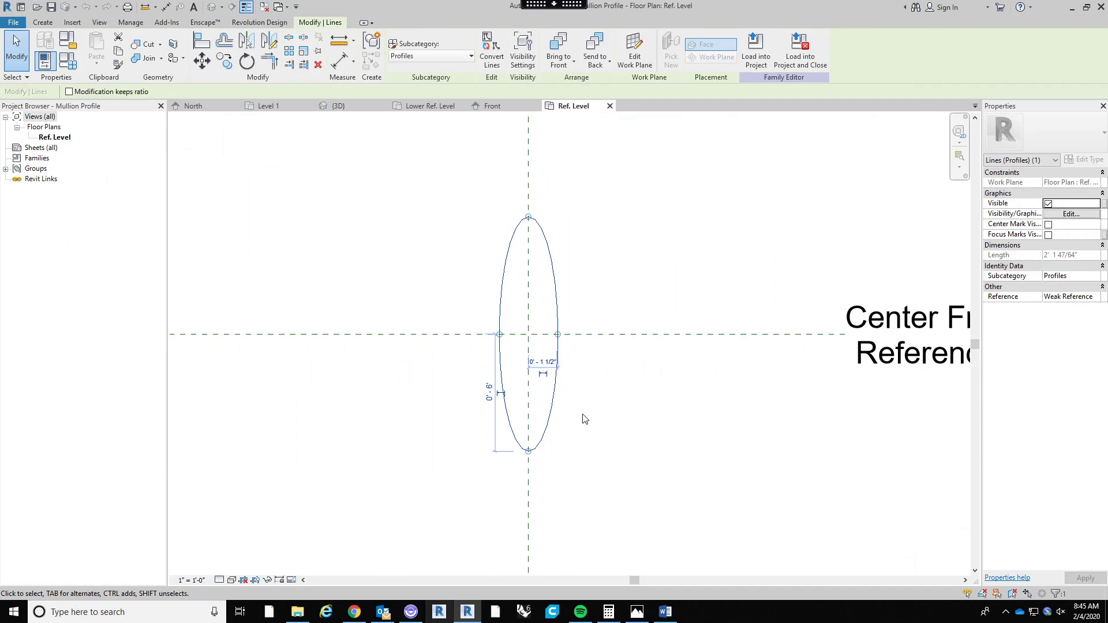
{"action": "left_click", "coordinate": [501, 396]}
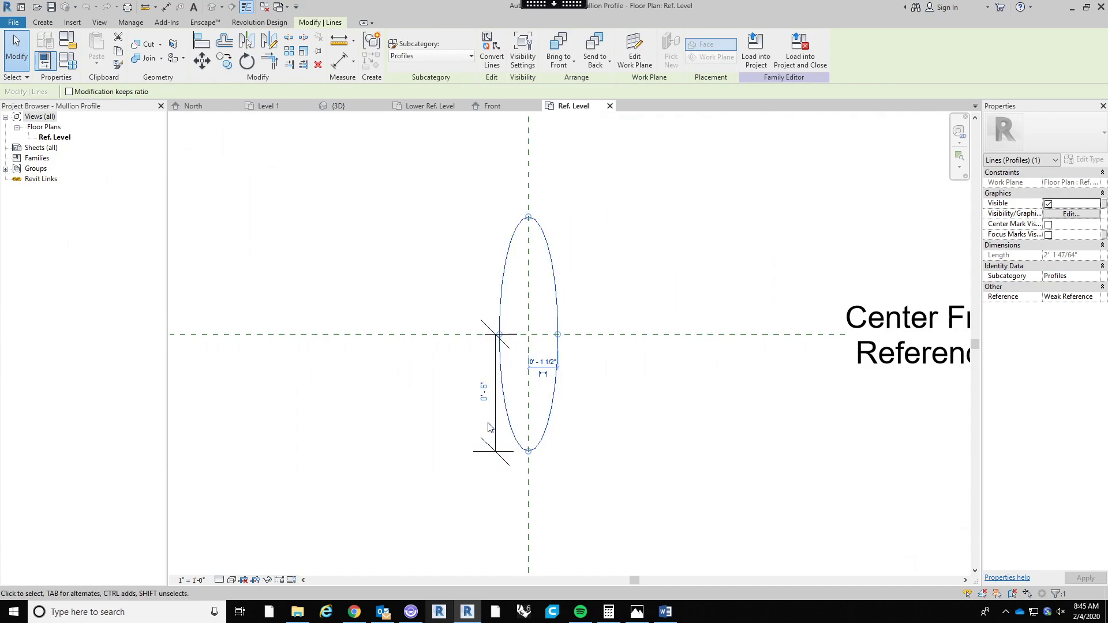
{"action": "left_click_drag", "start_coordinate": [494, 430], "coordinate": [456, 430]}
{"action": "left_click", "coordinate": [576, 438]}
Label the ellipse's vertical radius dimension with a new family type parameter named Depth.
{"action": "left_click", "coordinate": [448, 424]}
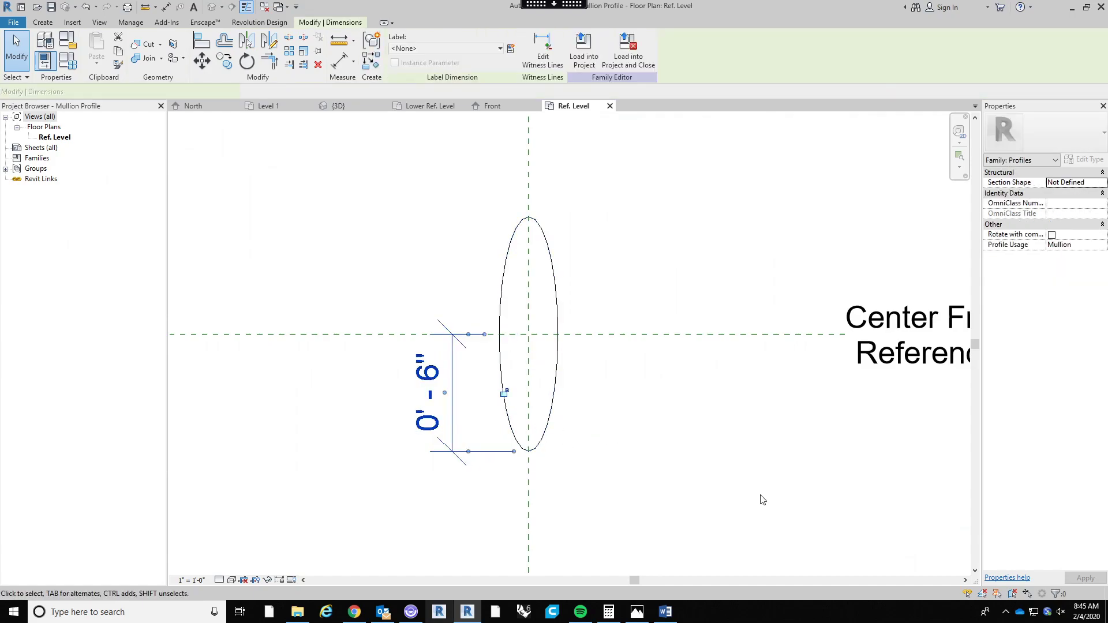
{"action": "left_click", "coordinate": [511, 49]}
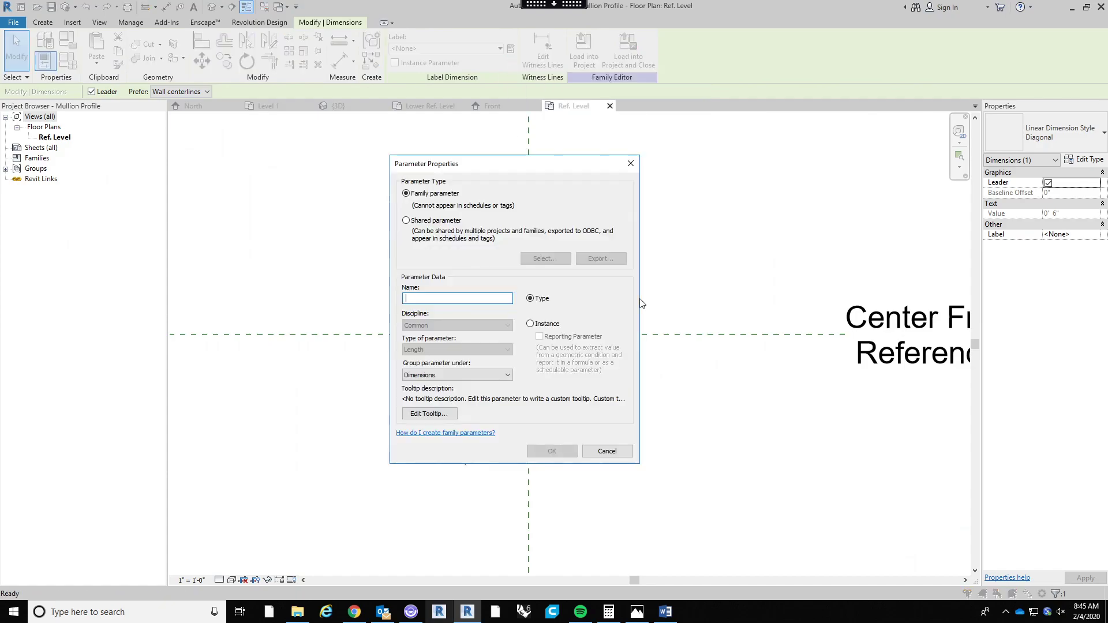
{"action": "type", "text": "Depth"}
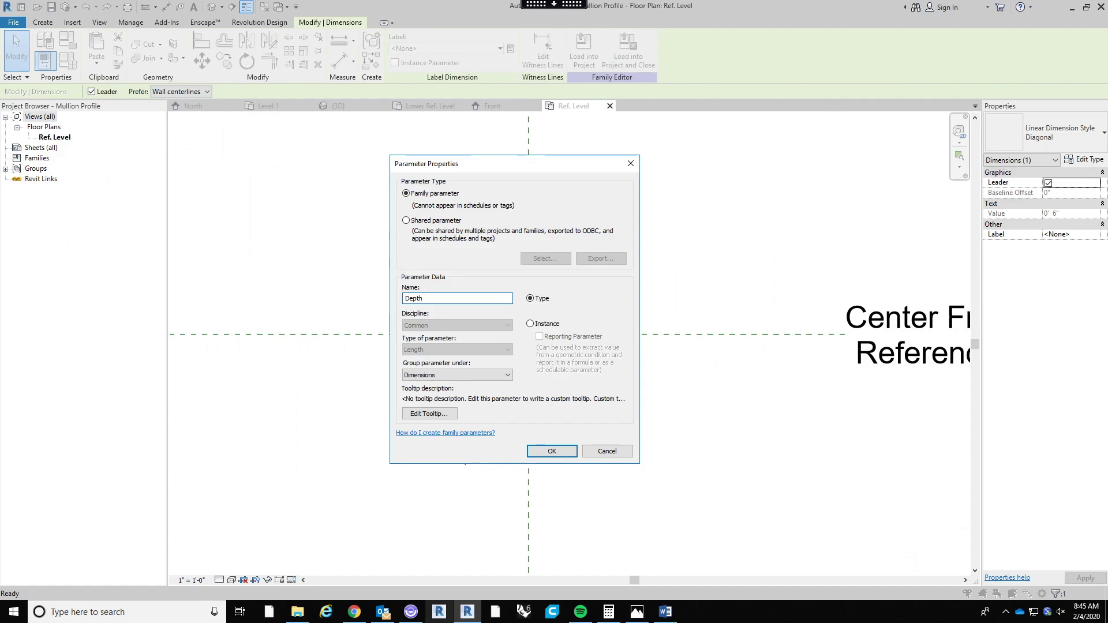
{"action": "left_click", "coordinate": [551, 451]}
{"action": "left_click", "coordinate": [646, 277]}
Reload the profile family into Project1, overwriting the existing version without its parameter values, and return to the 3D view.
{"action": "left_click", "coordinate": [402, 50]}
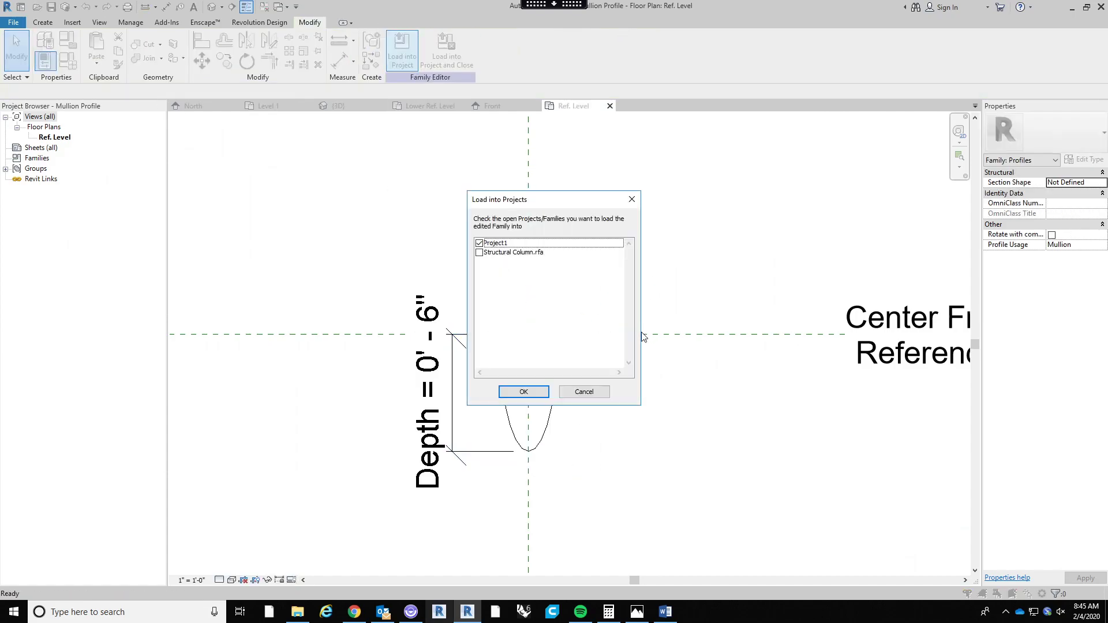
{"action": "left_click", "coordinate": [514, 390]}
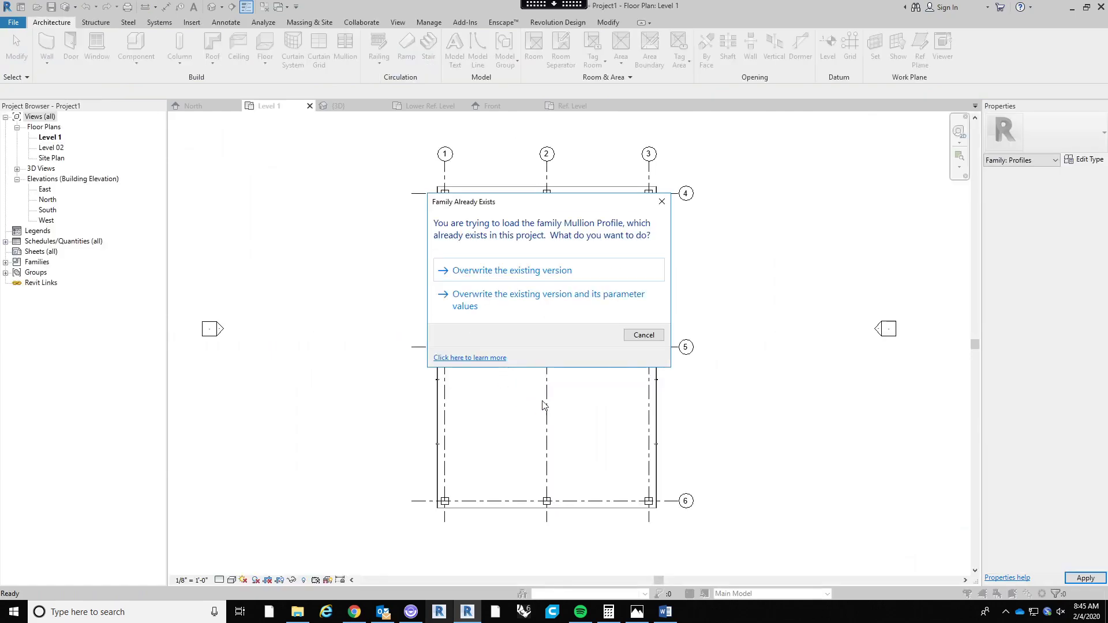
{"action": "left_click", "coordinate": [521, 273]}
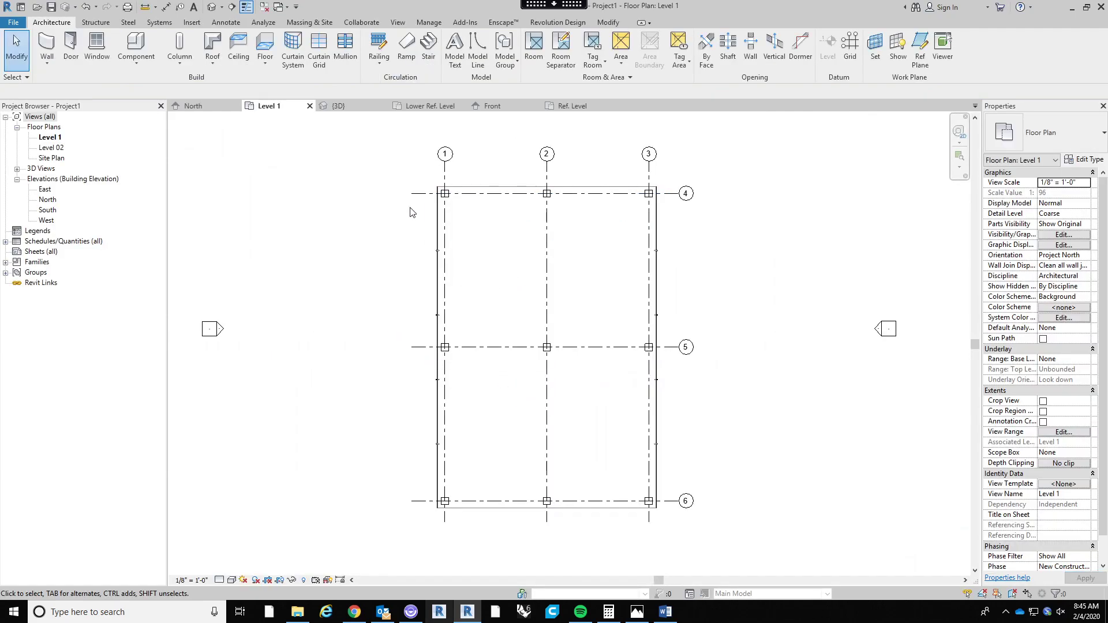
{"action": "left_click", "coordinate": [213, 7]}
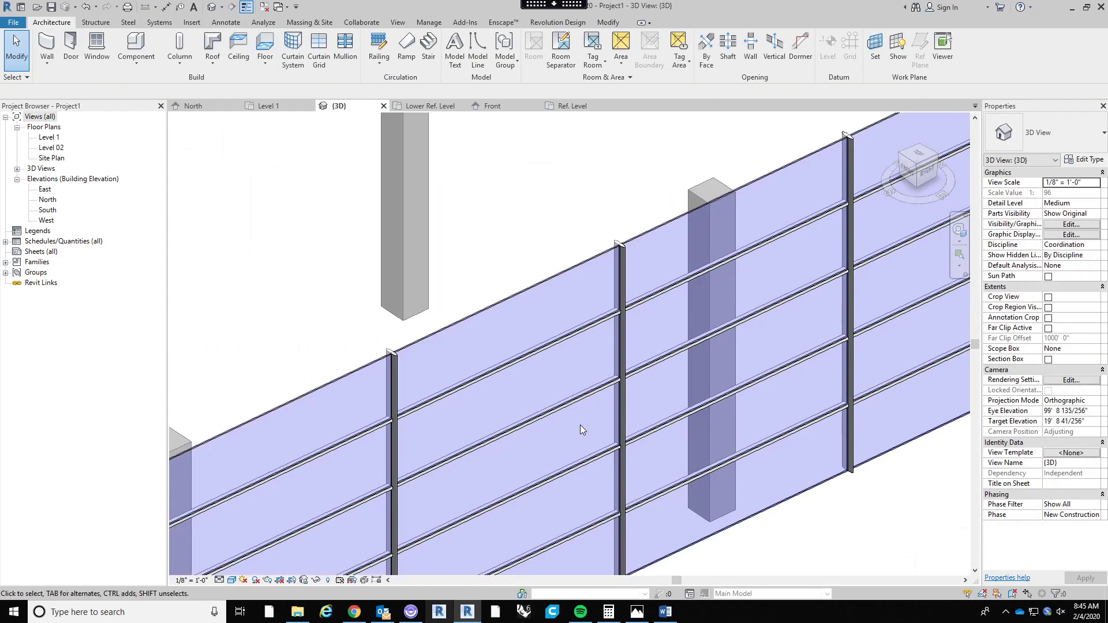
Check the type properties of an elliptical vertical mullion for the profile's Depth parameter, leaving them unchanged.
{"action": "left_click", "coordinate": [394, 372]}
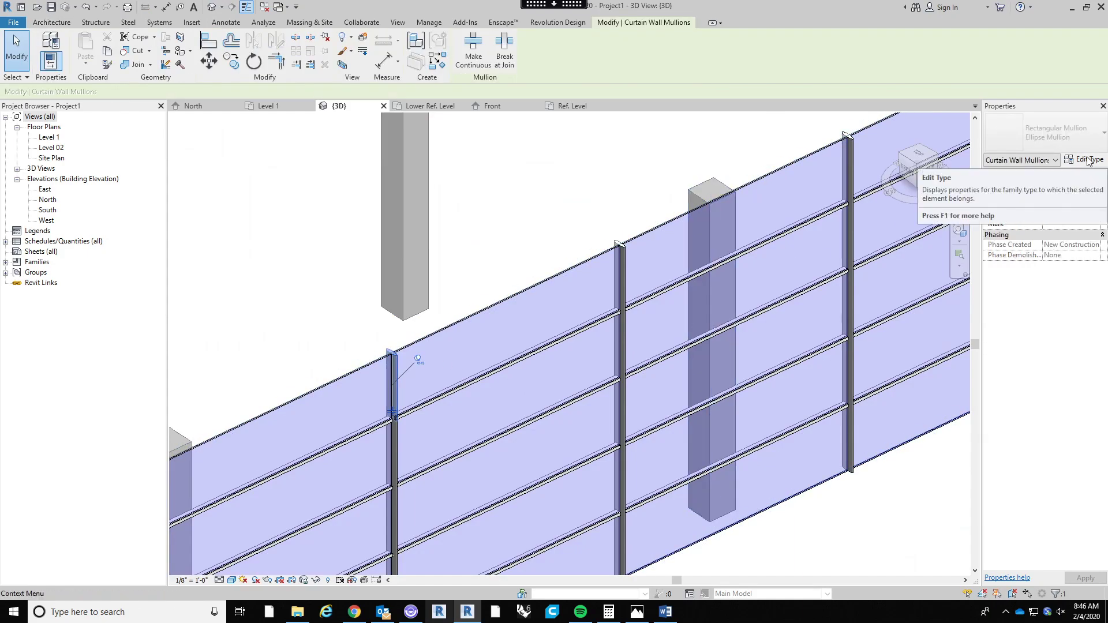
{"action": "left_click", "coordinate": [1088, 161]}
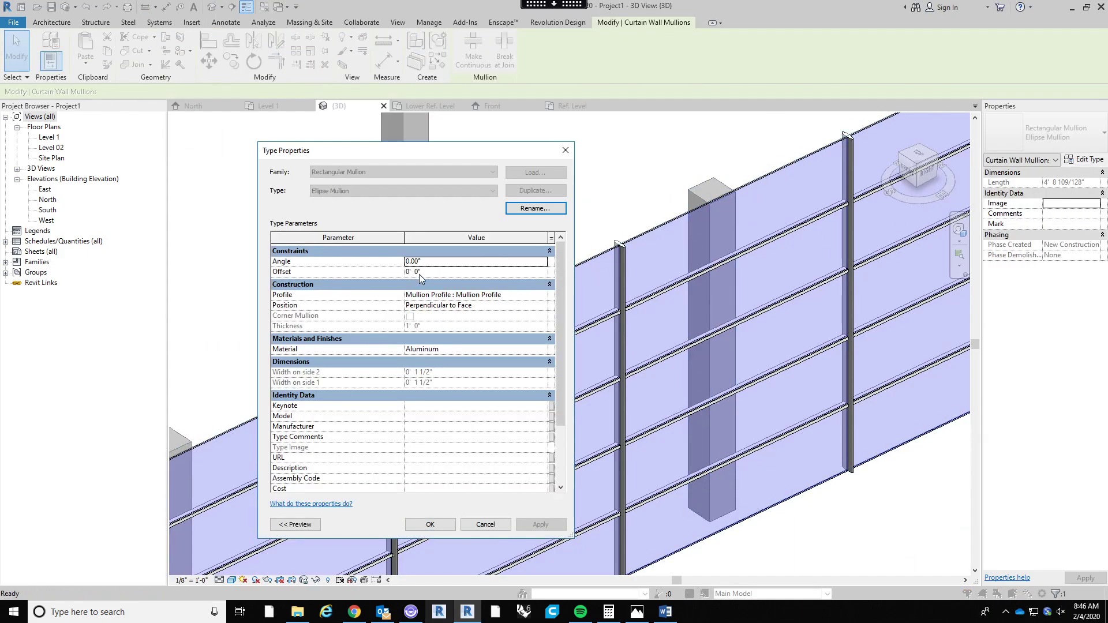
{"action": "scroll", "coordinate": [470, 343], "scroll_direction": "down", "scroll_amount": 2}
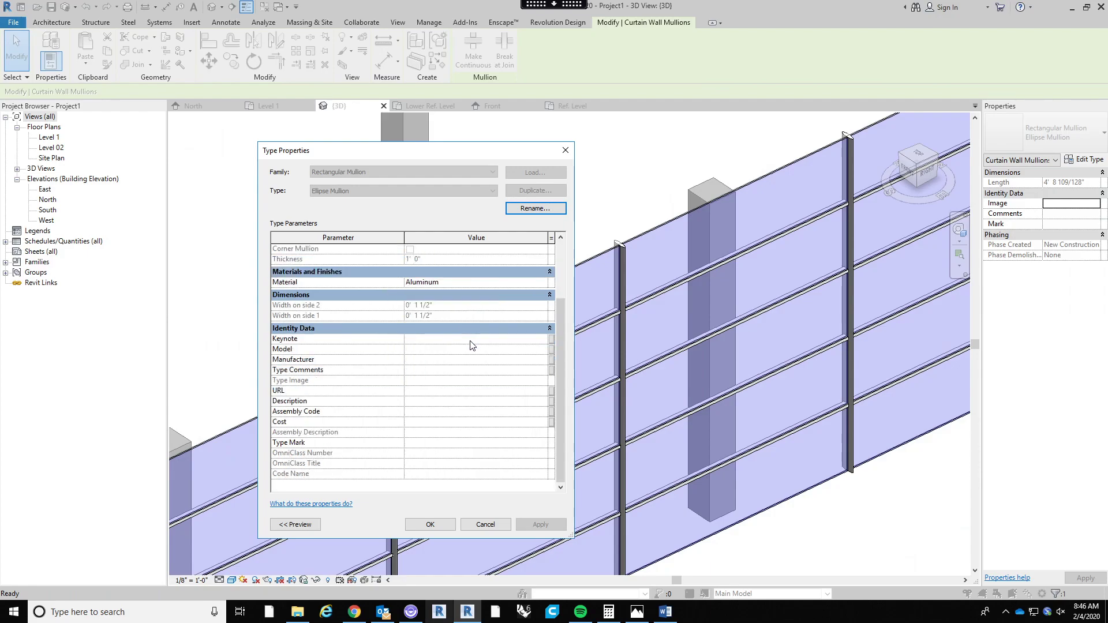
{"action": "scroll", "coordinate": [470, 345], "scroll_direction": "up", "scroll_amount": 2}
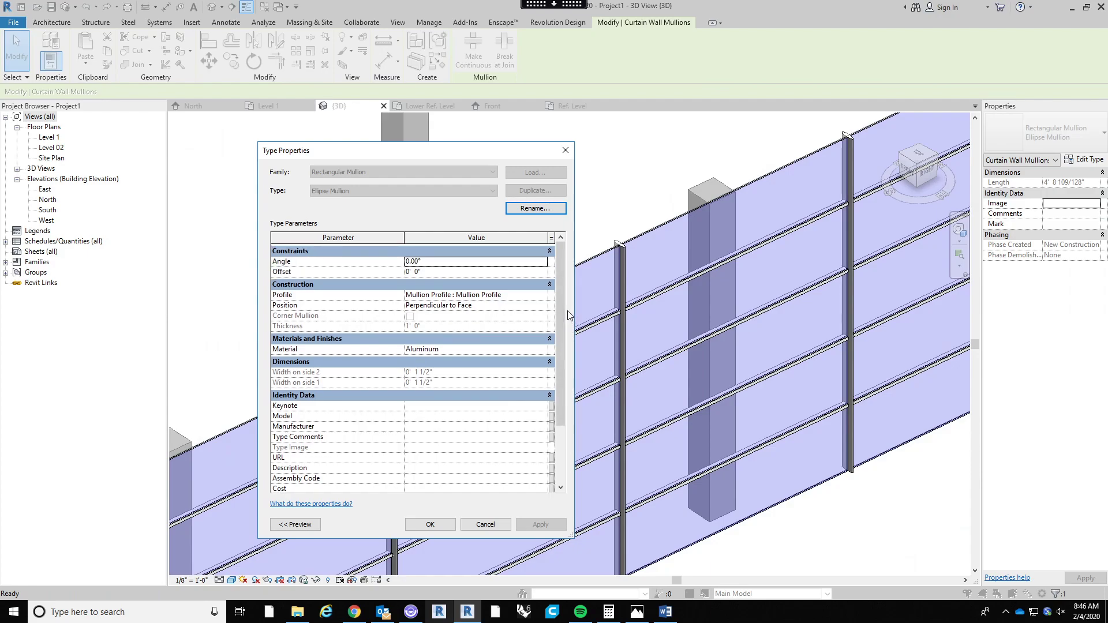
{"action": "scroll", "coordinate": [569, 316], "scroll_direction": "down", "scroll_amount": 3}
{"action": "left_click", "coordinate": [566, 150]}
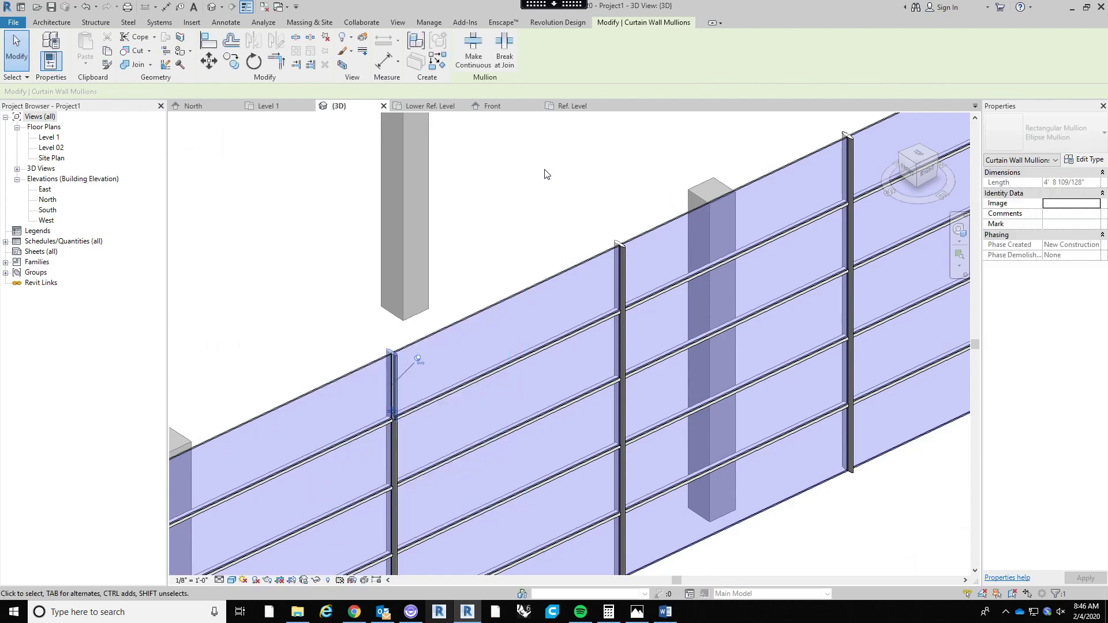
{"action": "key", "text": "Escape"}
In the Mullion Profile family, try switching the Depth parameter to a shared parameter and restore it to a family parameter.
{"action": "left_click", "coordinate": [571, 106]}
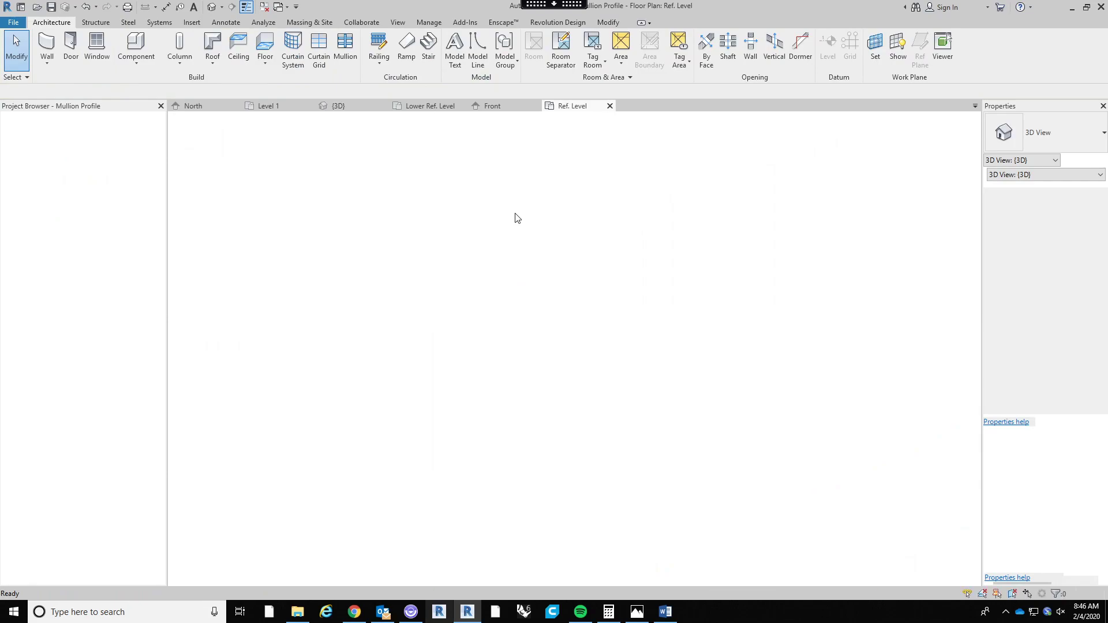
{"action": "left_click", "coordinate": [70, 60]}
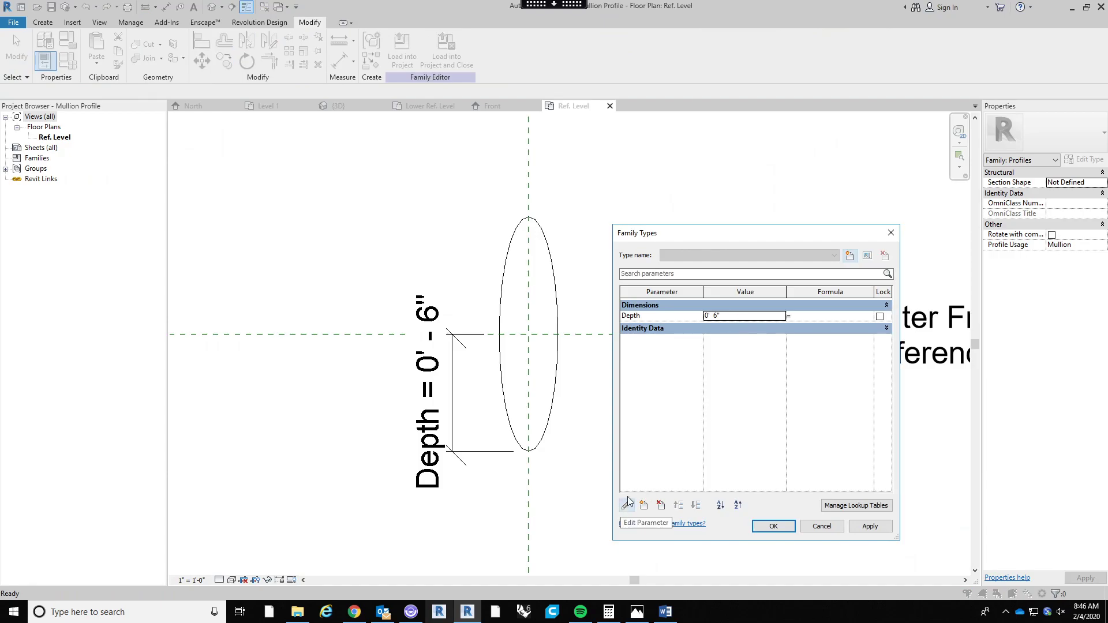
{"action": "left_click", "coordinate": [655, 318]}
{"action": "left_click", "coordinate": [626, 505]}
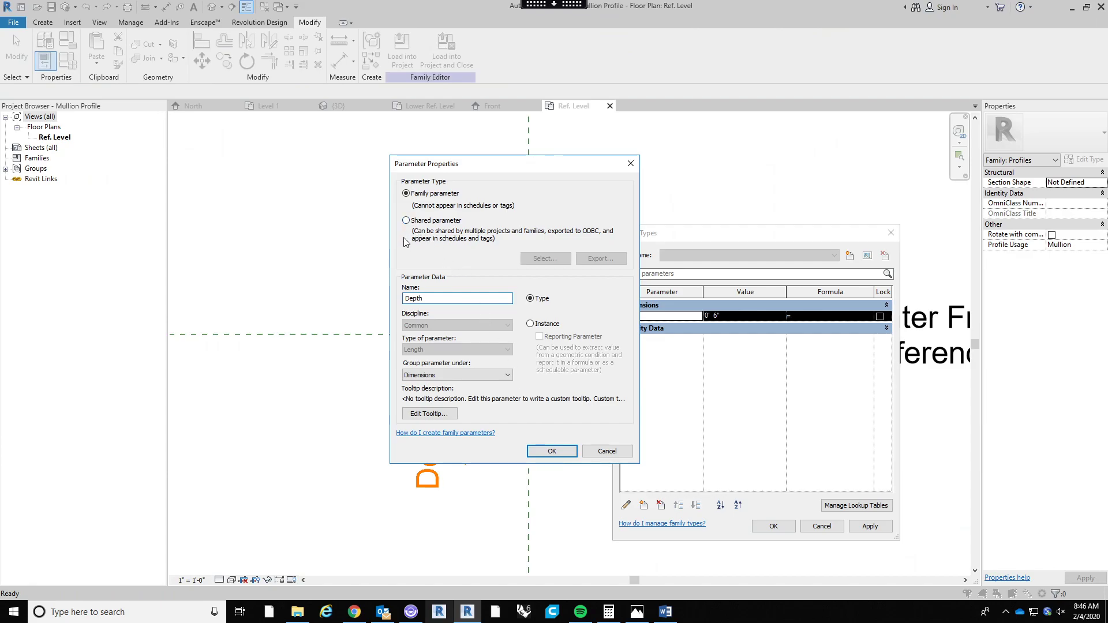
{"action": "left_click", "coordinate": [407, 220]}
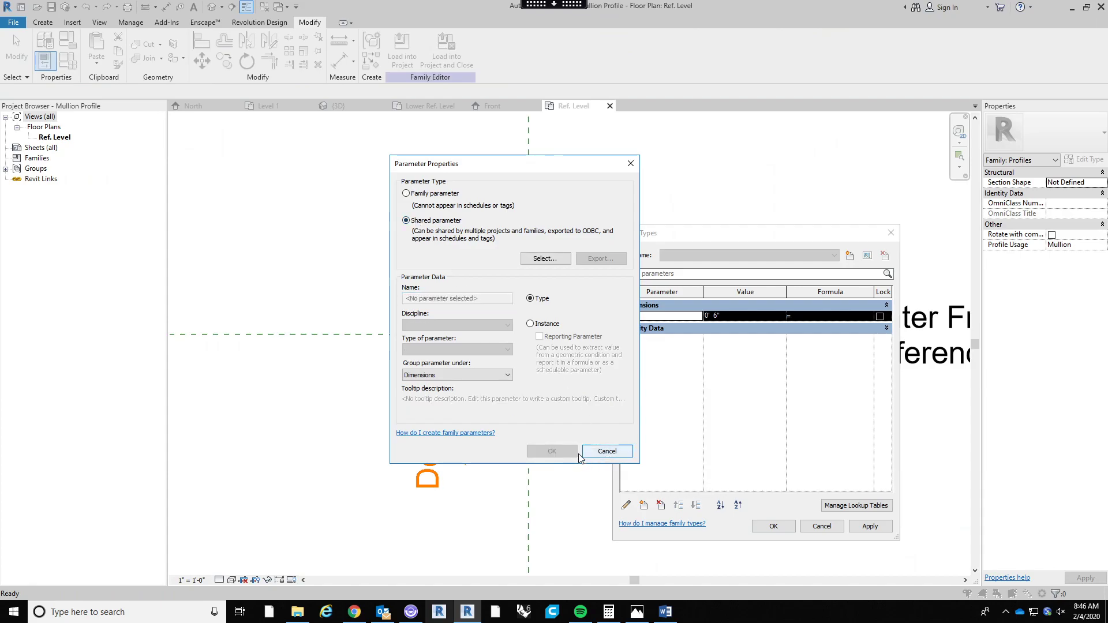
{"action": "left_click", "coordinate": [424, 194]}
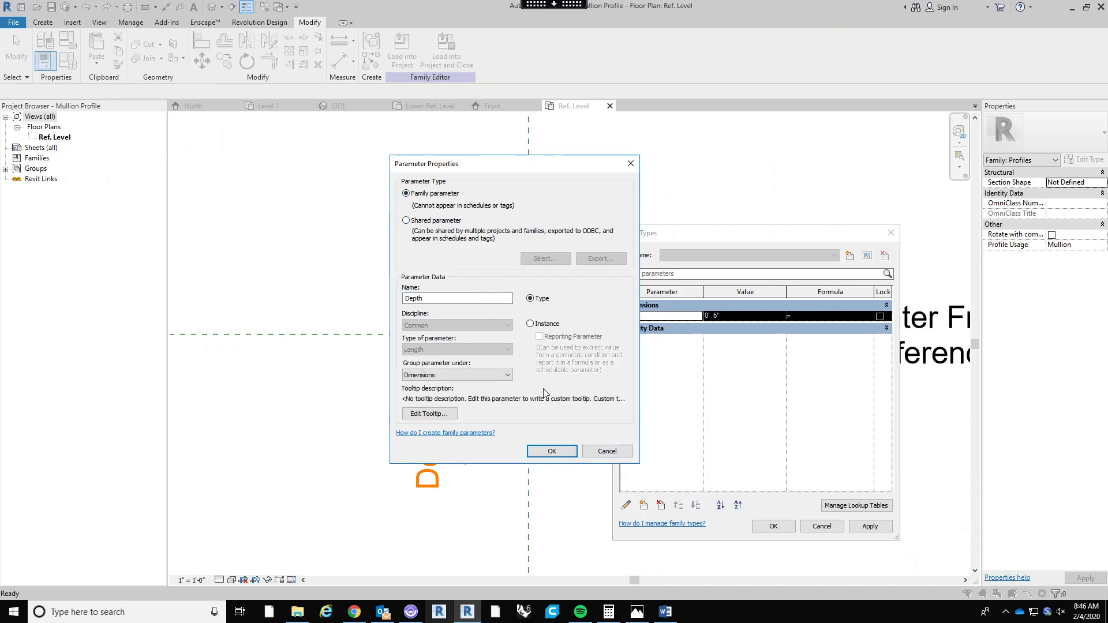
{"action": "left_click", "coordinate": [552, 452]}
{"action": "left_click", "coordinate": [760, 523]}
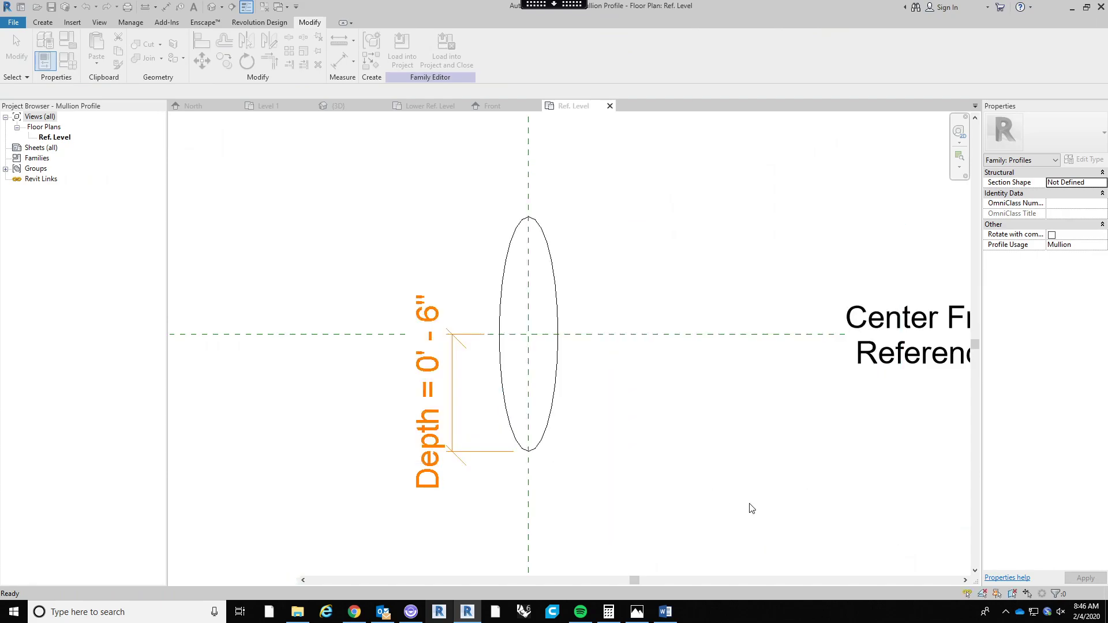
Return to the project's 3D view and review the type properties of an Ellipse Mullion on the curtain wall without changing them.
{"action": "left_click", "coordinate": [434, 107]}
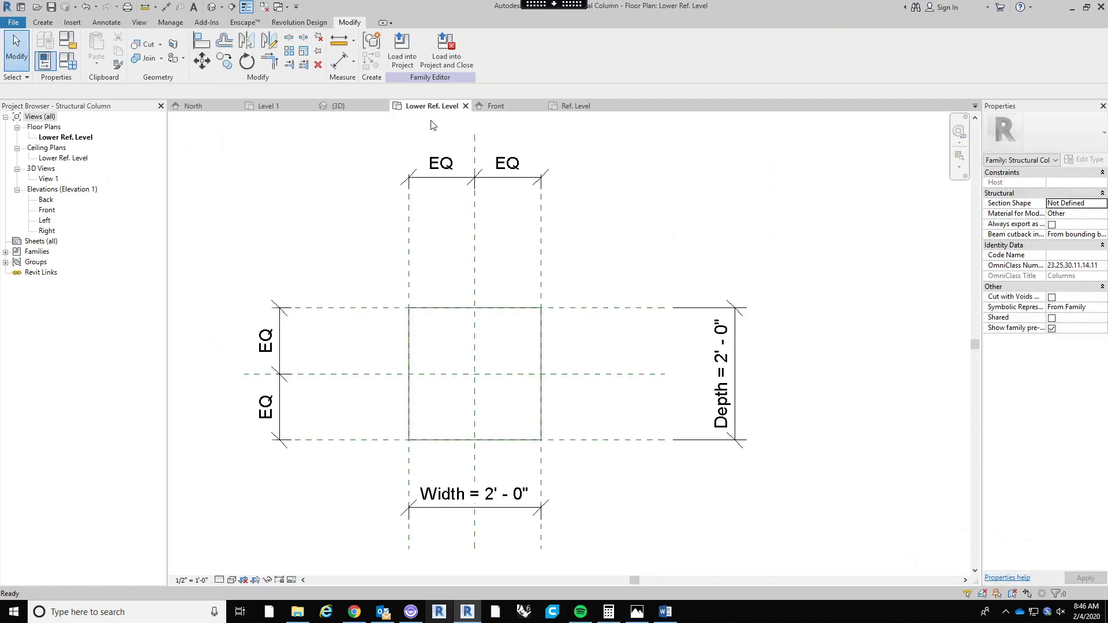
{"action": "left_click", "coordinate": [338, 106]}
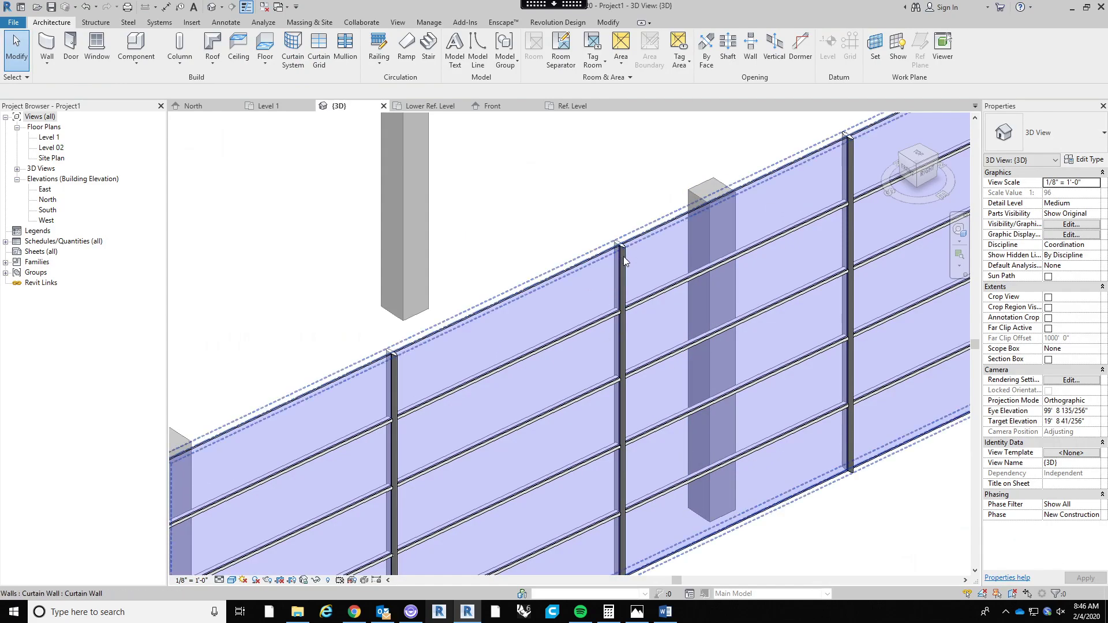
{"action": "left_click", "coordinate": [624, 258]}
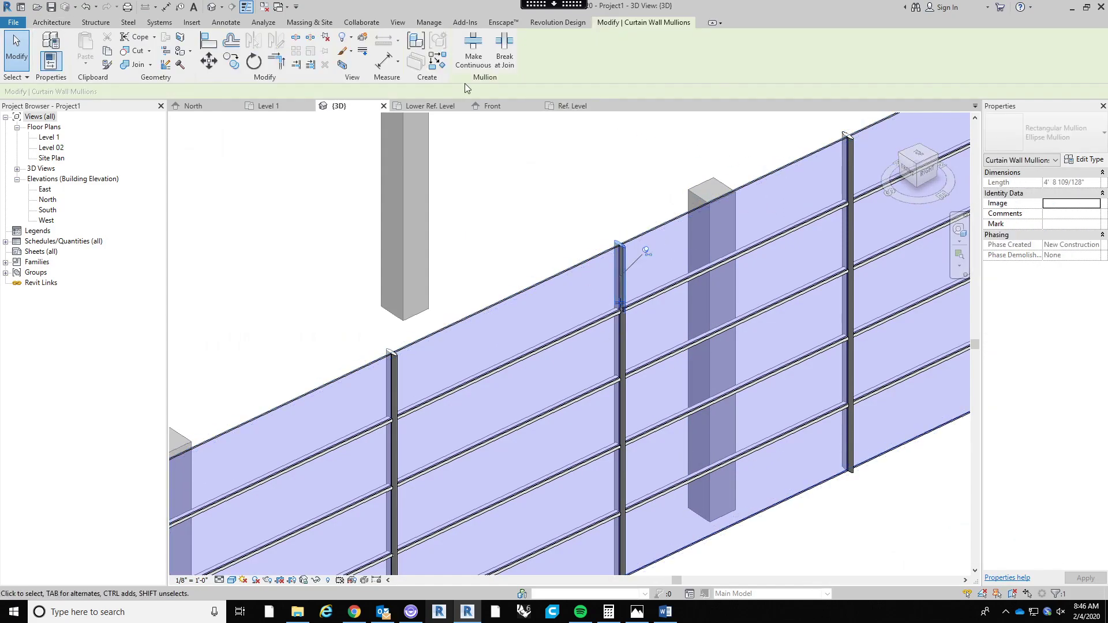
{"action": "left_click", "coordinate": [1083, 162]}
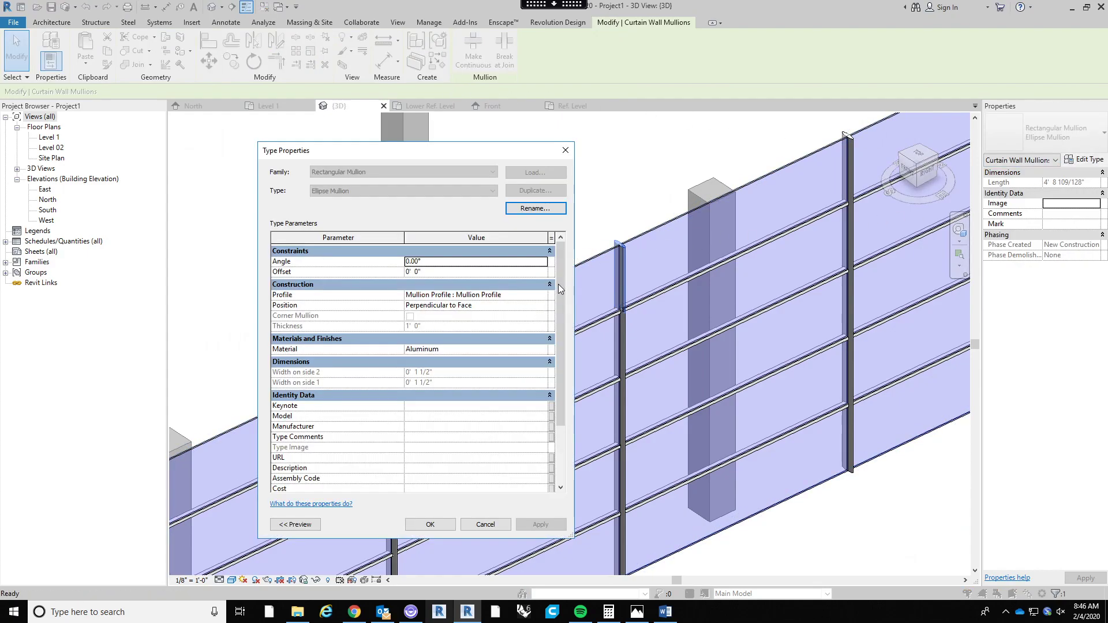
{"action": "scroll", "coordinate": [559, 284], "scroll_direction": "down", "scroll_amount": 3}
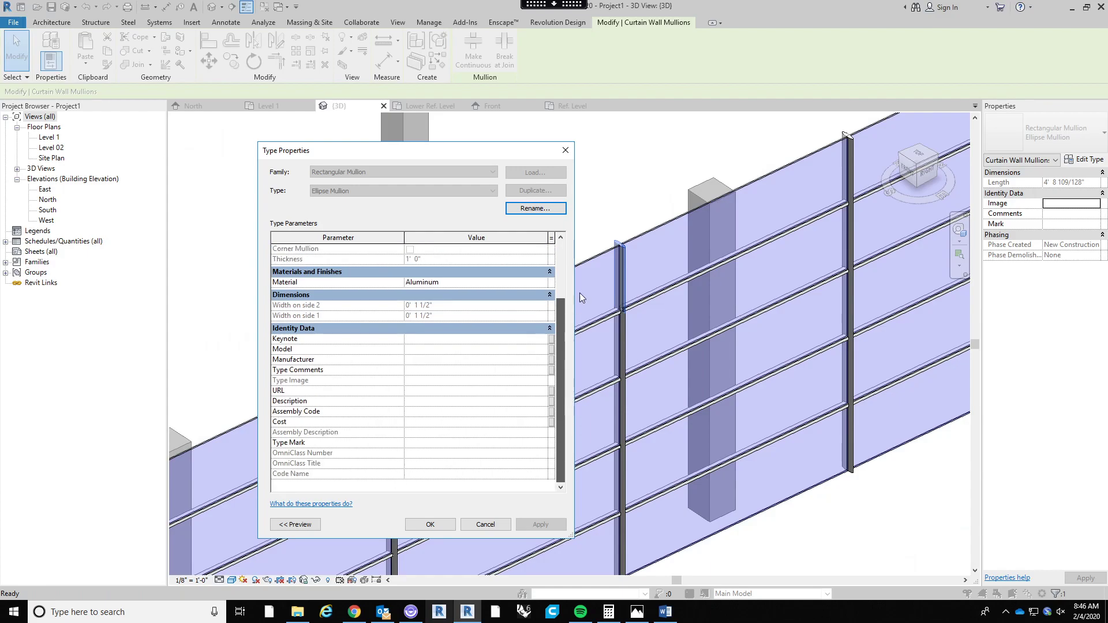
{"action": "scroll", "coordinate": [579, 306], "scroll_direction": "up", "scroll_amount": 3}
{"action": "left_click", "coordinate": [566, 151]}
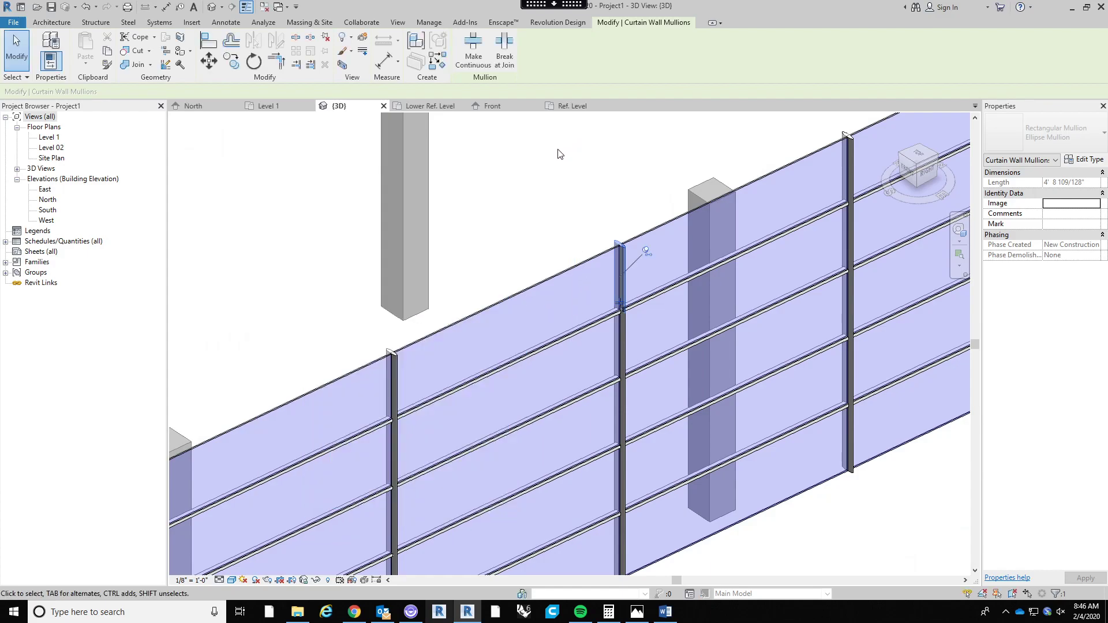
{"action": "left_click", "coordinate": [198, 266]}
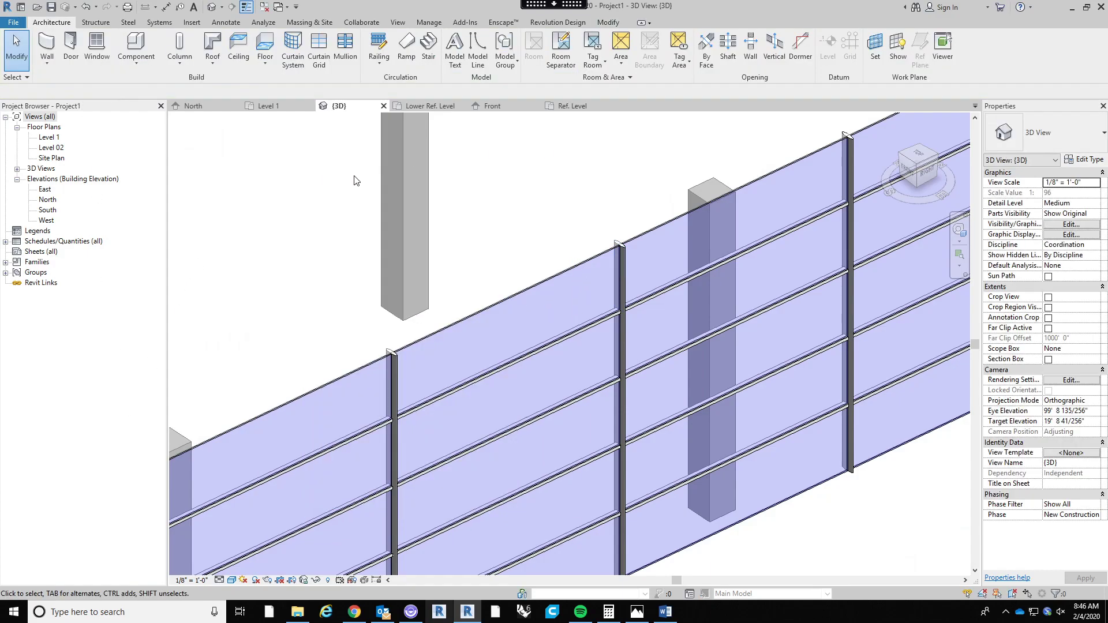
Examine the elliptical vertical mullions along the long curtain wall, from one end to the other and up close.
{"action": "scroll", "coordinate": [354, 178], "scroll_direction": "down", "scroll_amount": 4}
{"action": "middle_click_drag", "start_coordinate": [332, 237], "coordinate": [353, 266]}
{"action": "scroll", "coordinate": [351, 260], "scroll_direction": "up", "scroll_amount": 1}
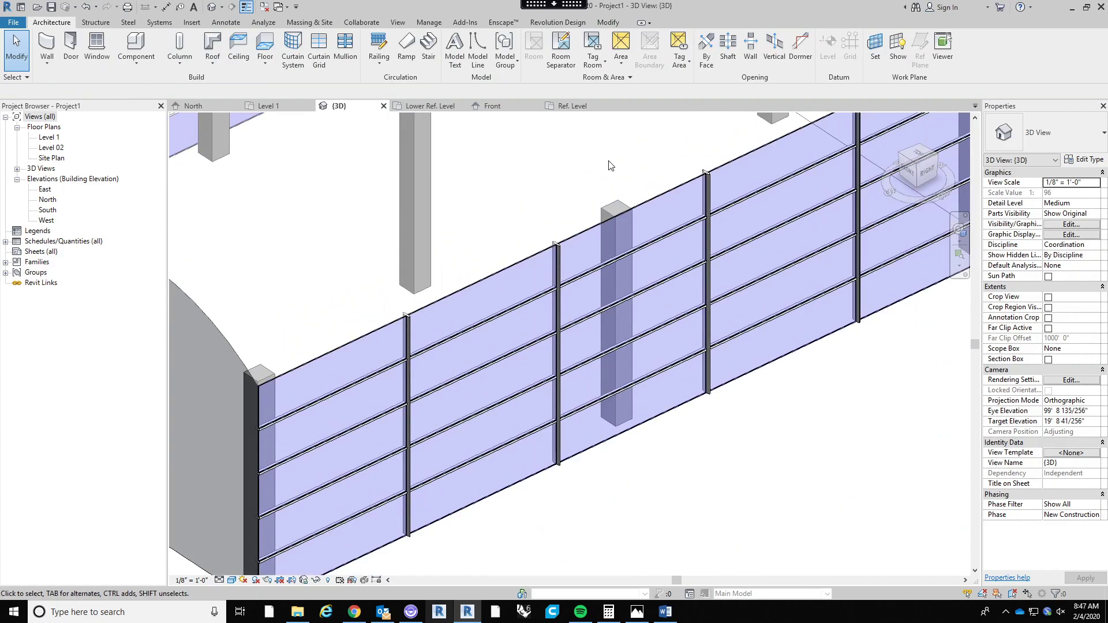
{"action": "middle_click_drag", "start_coordinate": [582, 138], "coordinate": [474, 264]}
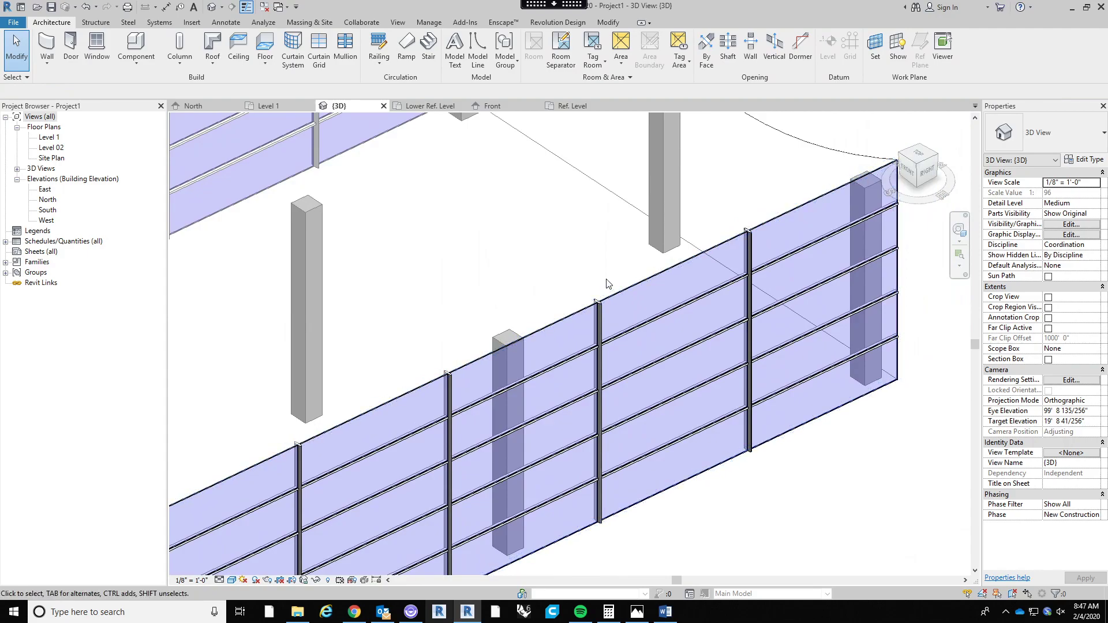
{"action": "scroll", "coordinate": [618, 310], "scroll_direction": "up", "scroll_amount": 4}
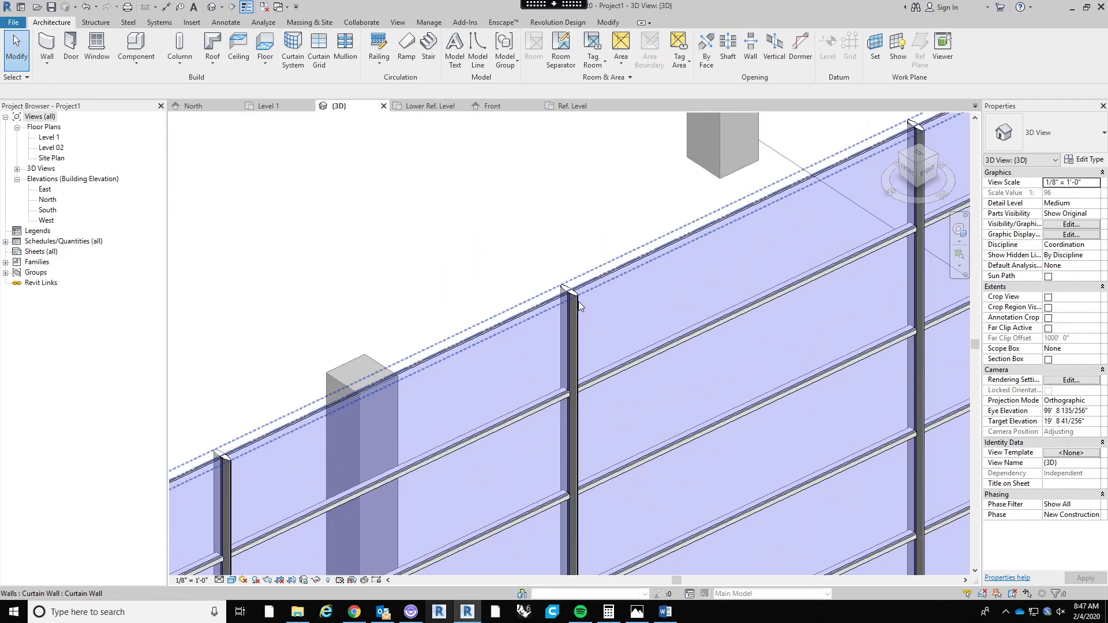
{"action": "scroll", "coordinate": [579, 303], "scroll_direction": "down", "scroll_amount": 4}
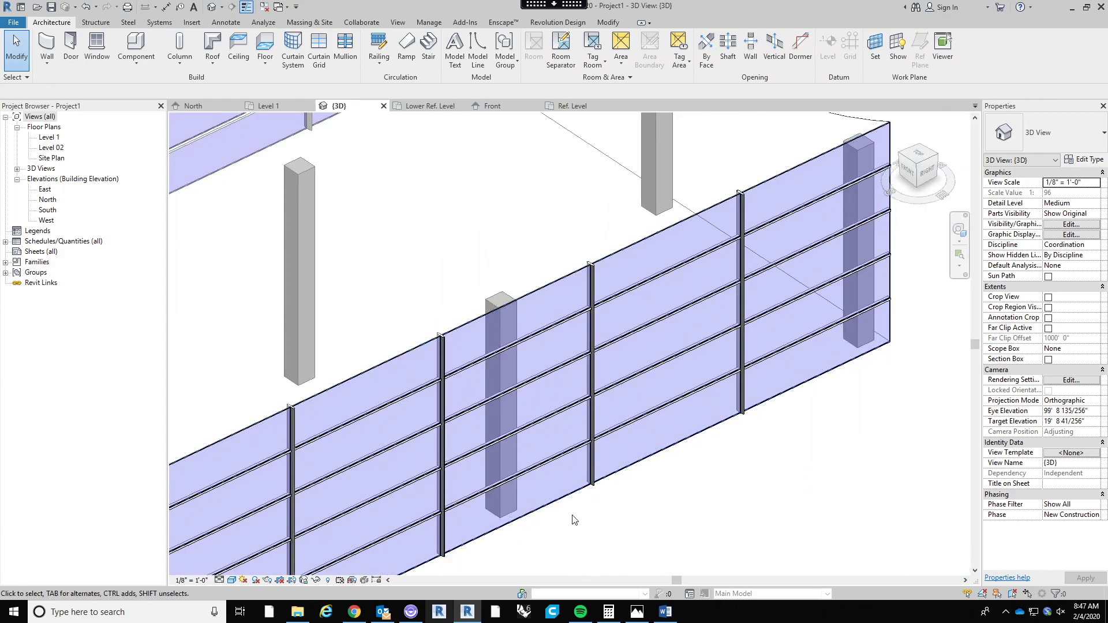
{"action": "scroll", "coordinate": [676, 409], "scroll_direction": "up", "scroll_amount": 1}
{"action": "middle_click_drag", "start_coordinate": [686, 412], "coordinate": [698, 400]}
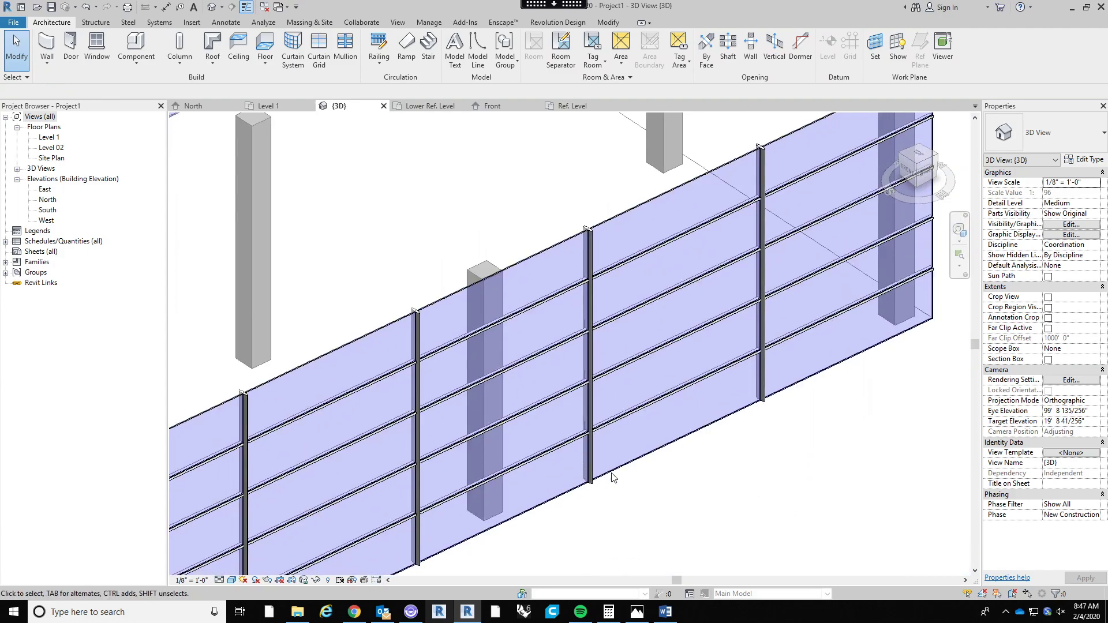
{"action": "left_click", "coordinate": [577, 5]}
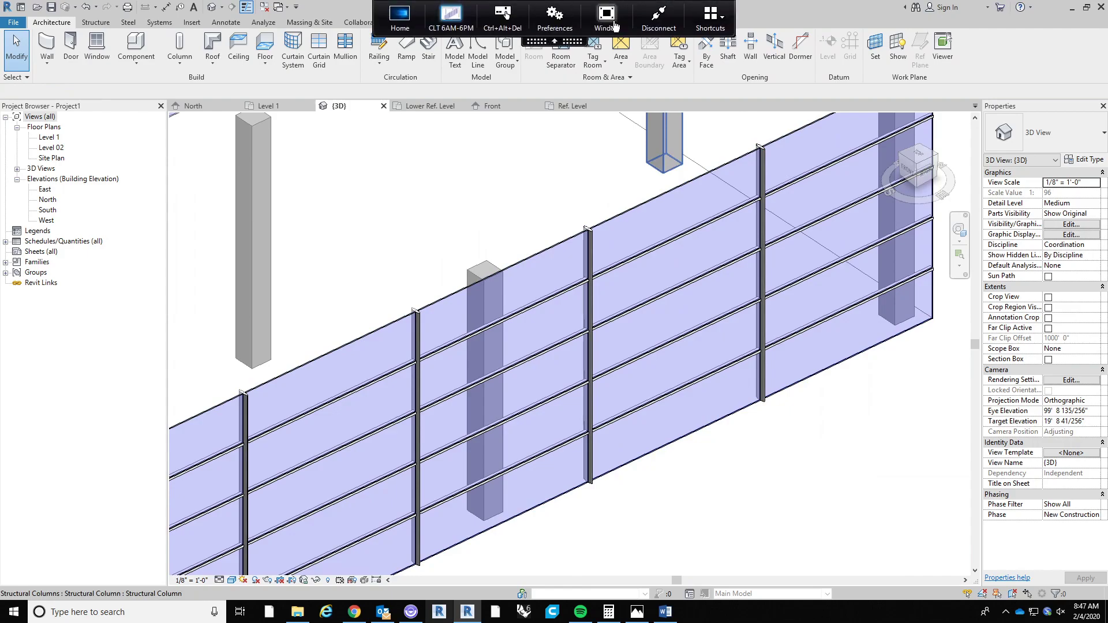
{"action": "left_click", "coordinate": [606, 17]}
{"action": "left_click", "coordinate": [382, 612]}
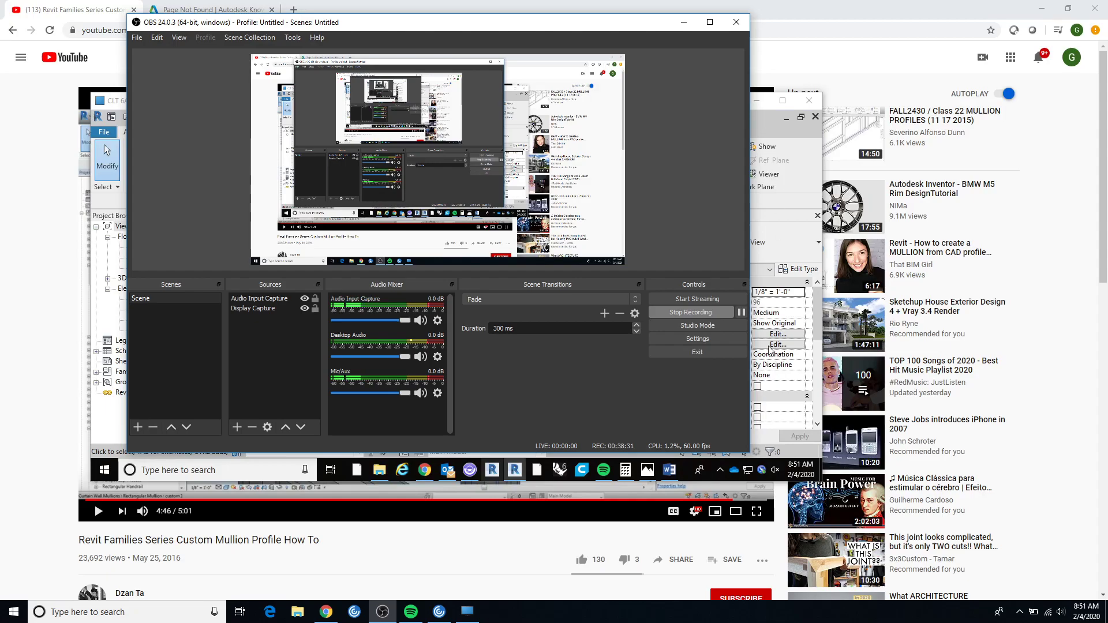
{"action": "left_click", "coordinate": [468, 612]}
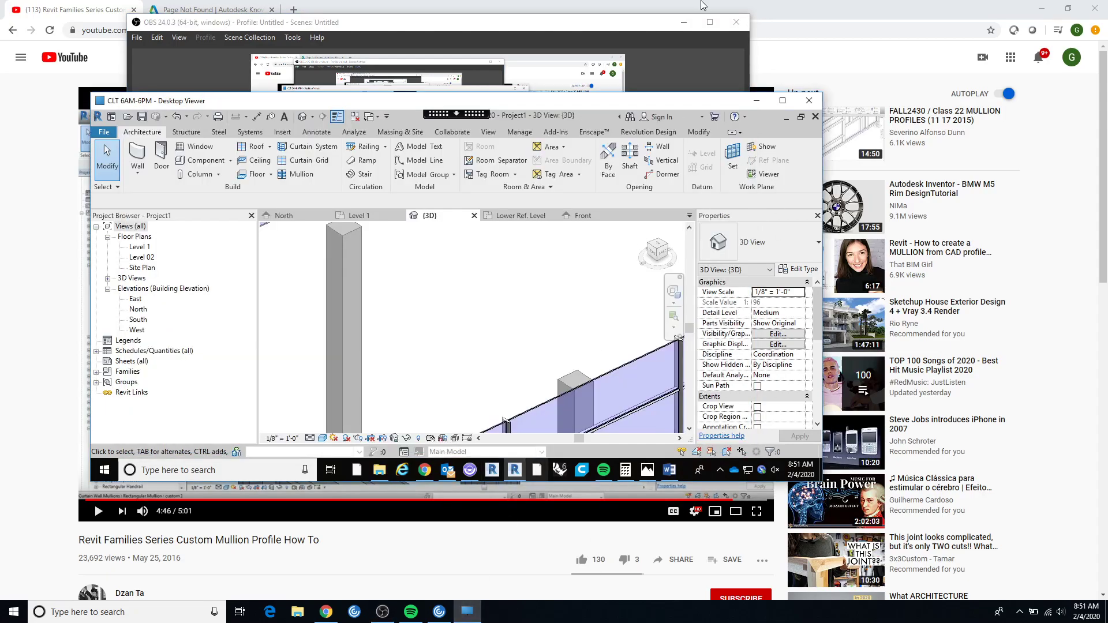
{"action": "left_click", "coordinate": [783, 100]}
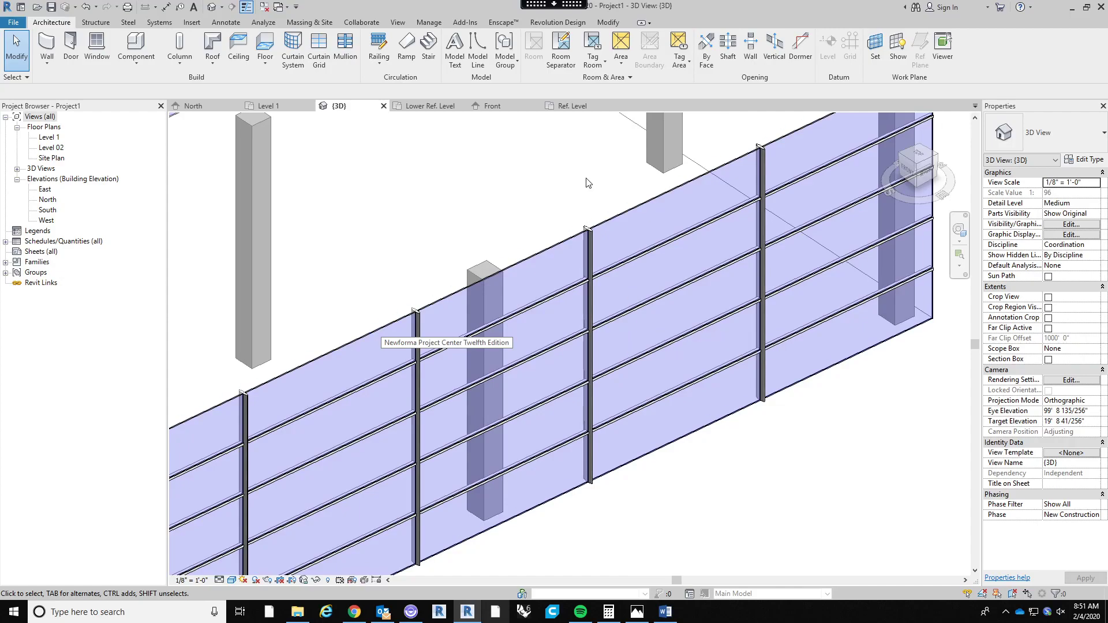
Examine the curtain wall's panels between the mullions, both up close and across the whole wall.
{"action": "scroll", "coordinate": [605, 272], "scroll_direction": "up", "scroll_amount": 1}
{"action": "scroll", "coordinate": [575, 227], "scroll_direction": "down", "scroll_amount": 2}
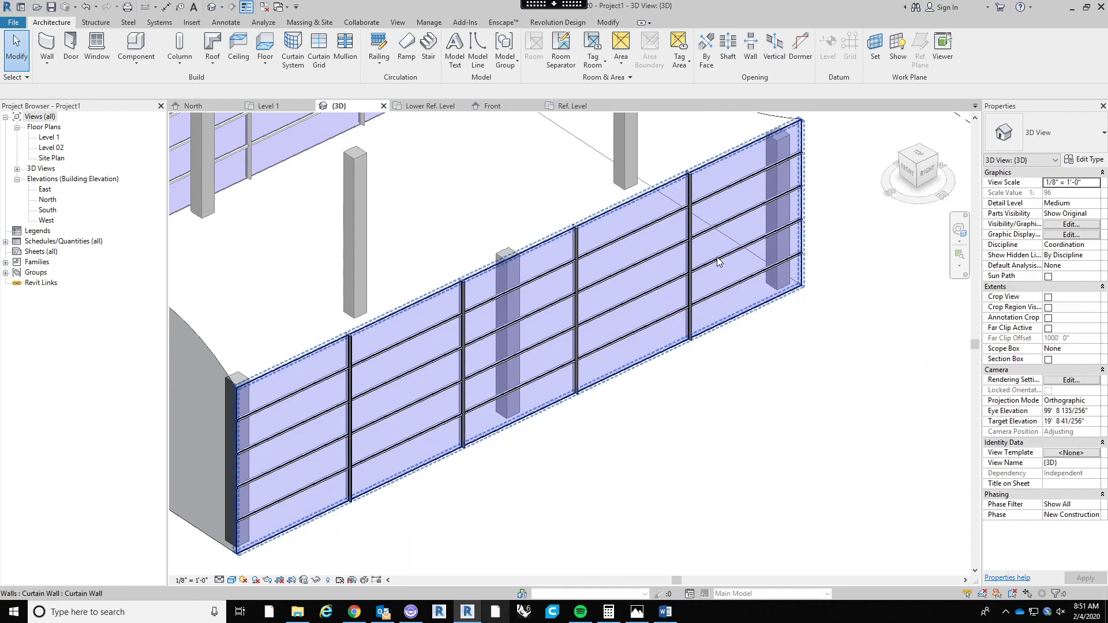
{"action": "middle_click_drag", "start_coordinate": [592, 457], "coordinate": [605, 487]}
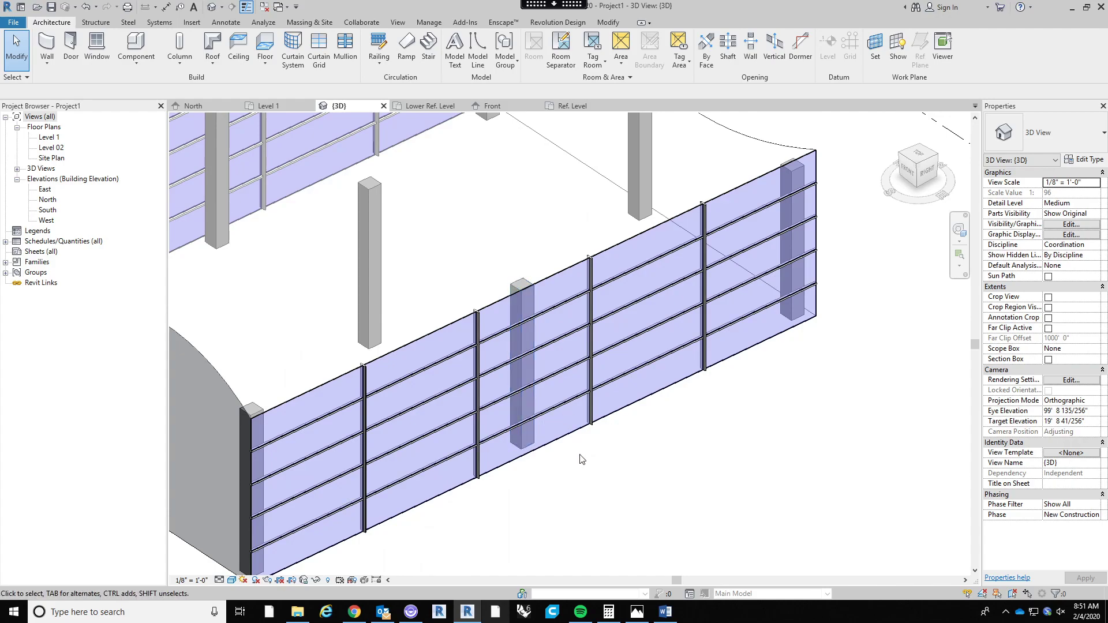
{"action": "scroll", "coordinate": [598, 241], "scroll_direction": "up", "scroll_amount": 2}
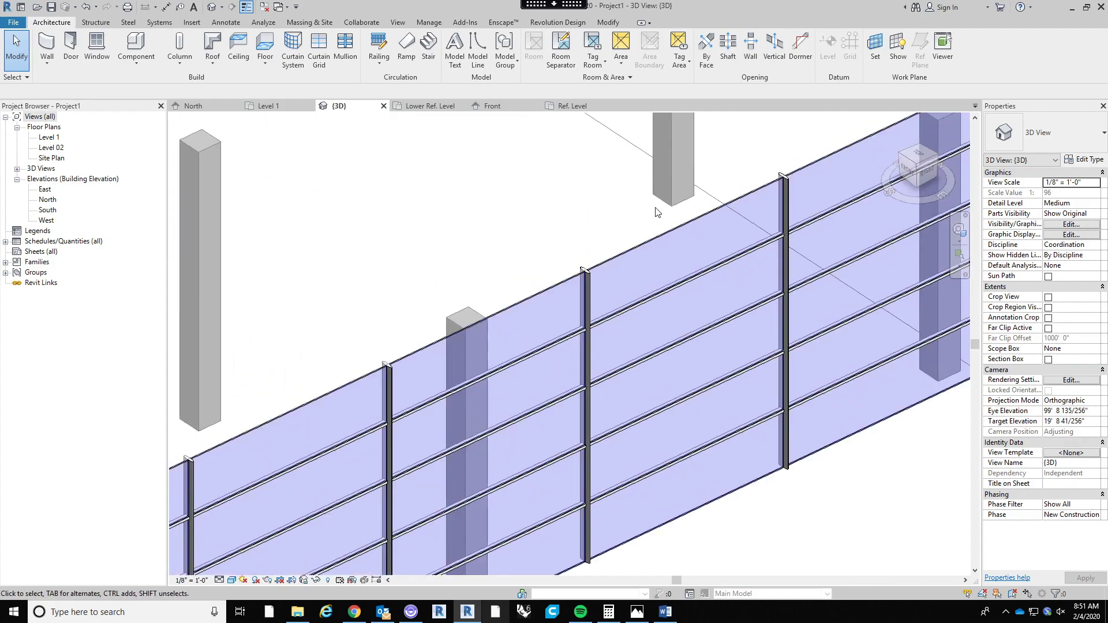
{"action": "scroll", "coordinate": [615, 237], "scroll_direction": "down", "scroll_amount": 3}
{"action": "middle_click_drag", "start_coordinate": [677, 330], "coordinate": [683, 396]}
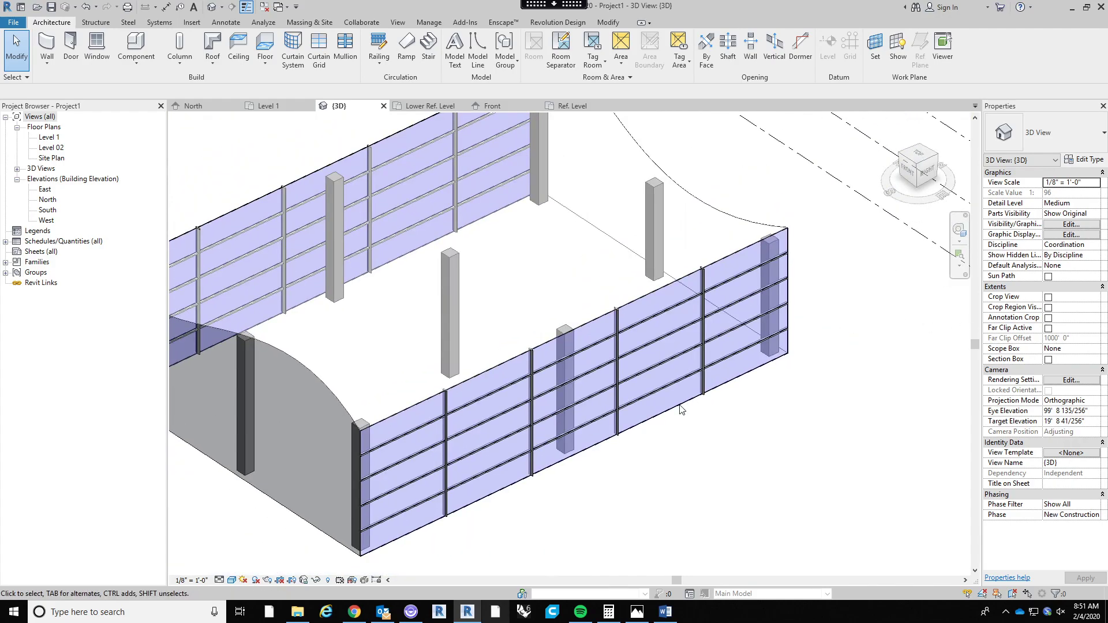
{"action": "middle_click_drag", "start_coordinate": [657, 433], "coordinate": [658, 402]}
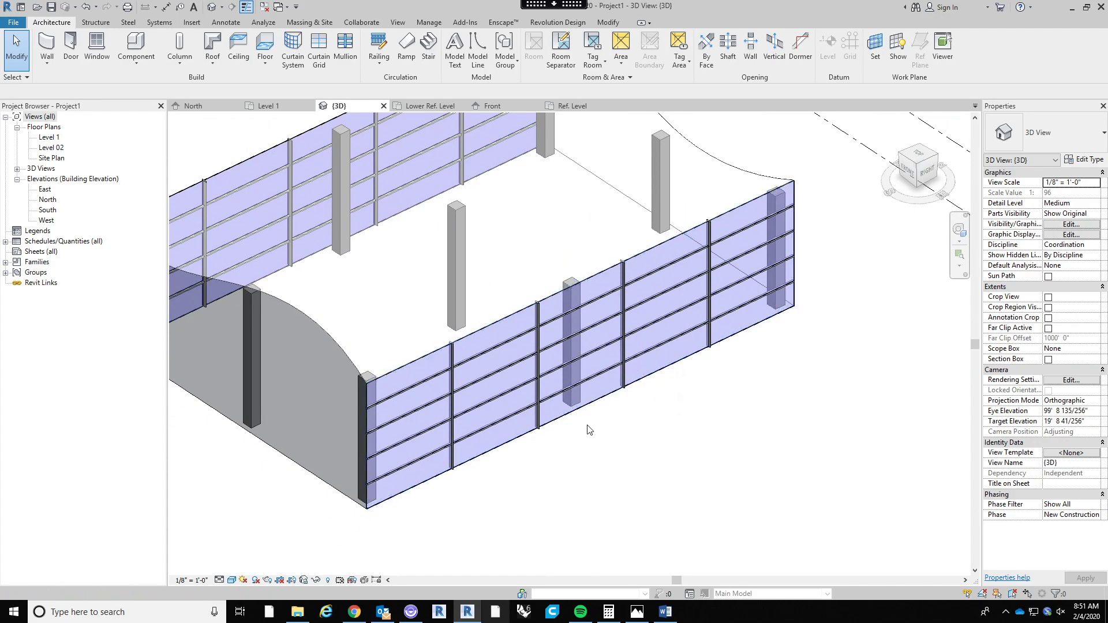
{"action": "middle_click_drag", "start_coordinate": [642, 444], "coordinate": [641, 427]}
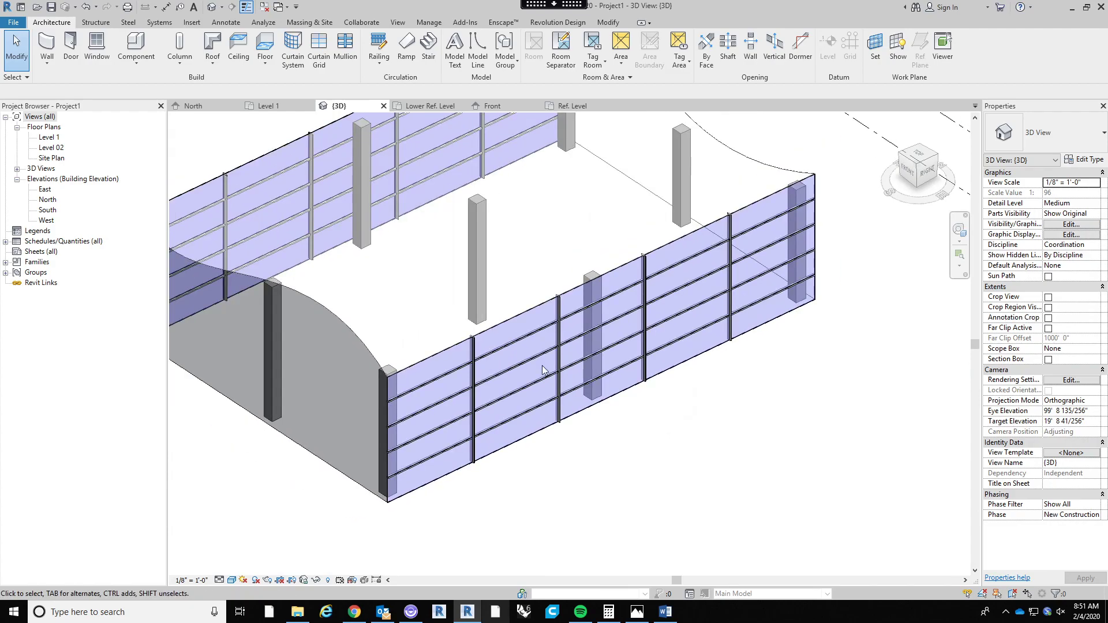
{"action": "scroll", "coordinate": [521, 351], "scroll_direction": "up", "scroll_amount": 4}
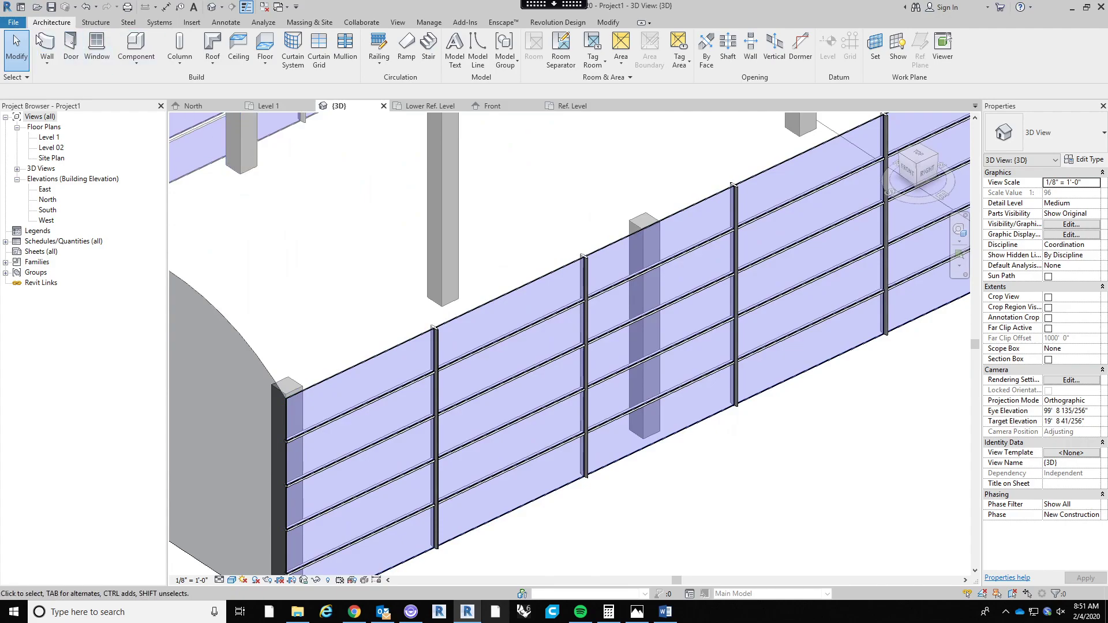
Create a new family from the Curtain Wall Panel template.
{"action": "left_click", "coordinate": [13, 22]}
{"action": "mouse_move", "coordinate": [40, 67]}
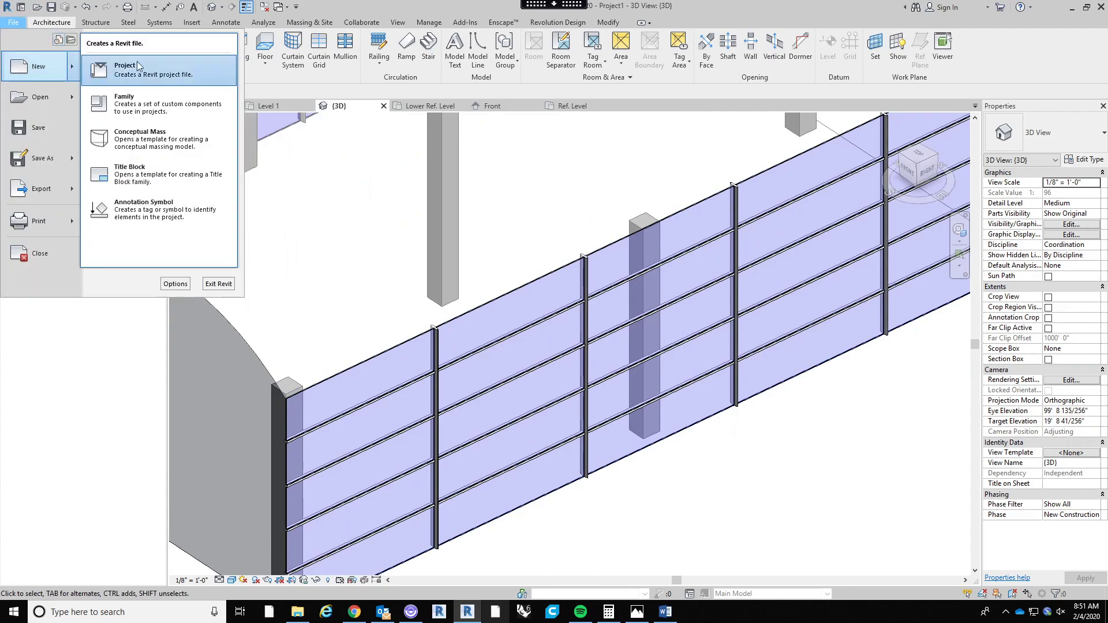
{"action": "left_click", "coordinate": [175, 109]}
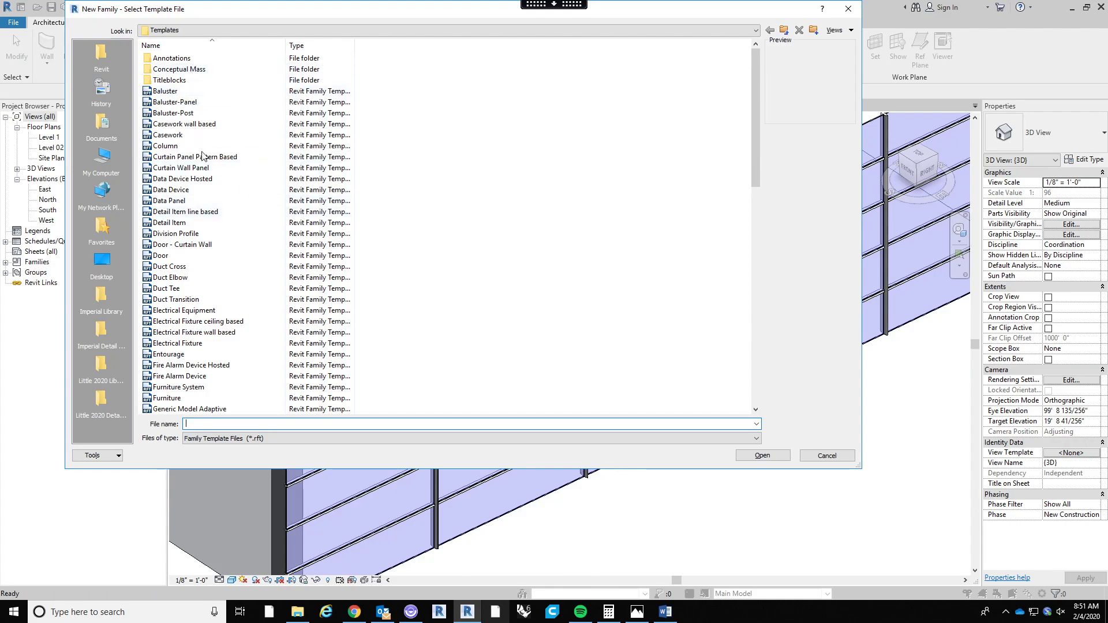
{"action": "left_click", "coordinate": [208, 167]}
{"action": "left_click", "coordinate": [763, 455]}
Inspect the Front and Center (Left/Right) reference planes in the panel family's floor plan, and view the planes in the Exterior elevation.
{"action": "scroll", "coordinate": [450, 312], "scroll_direction": "down", "scroll_amount": 4}
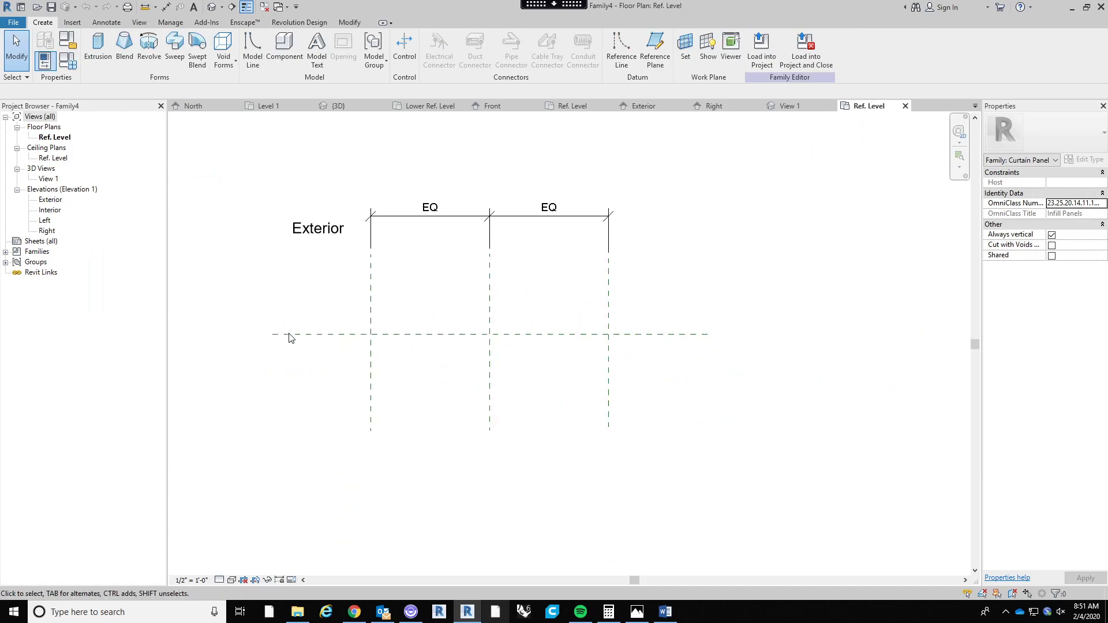
{"action": "left_click", "coordinate": [289, 335]}
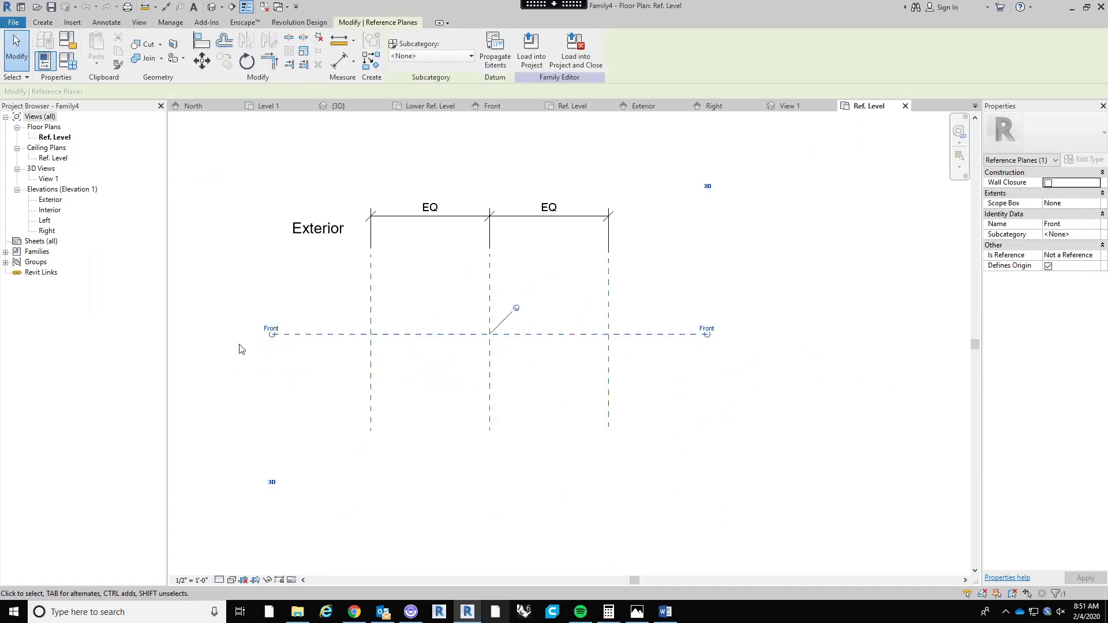
{"action": "left_click", "coordinate": [820, 347]}
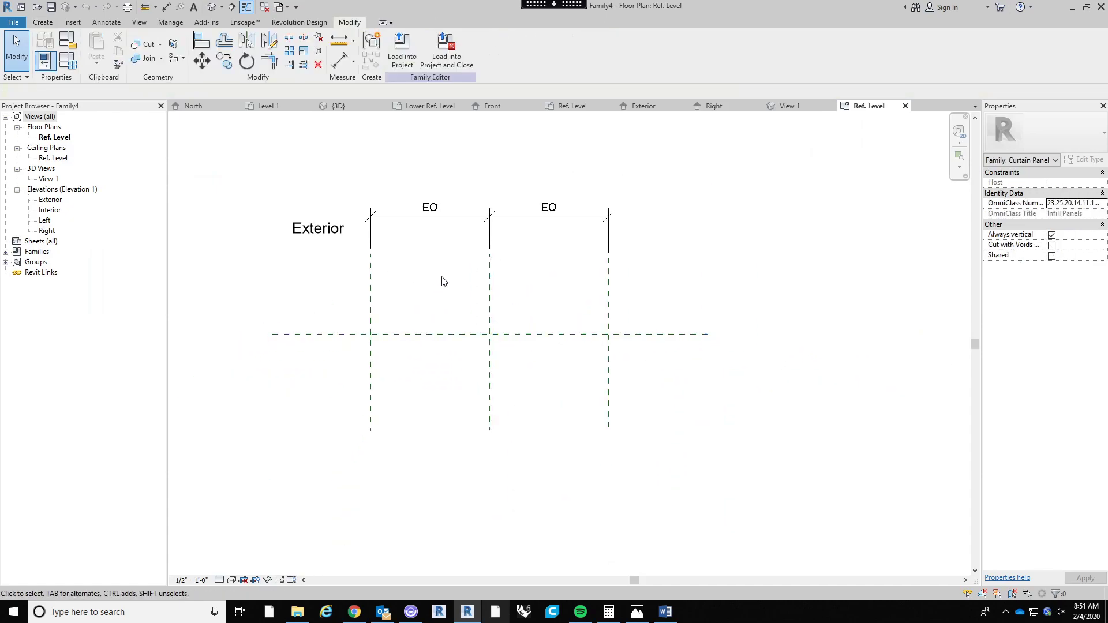
{"action": "left_click", "coordinate": [491, 296]}
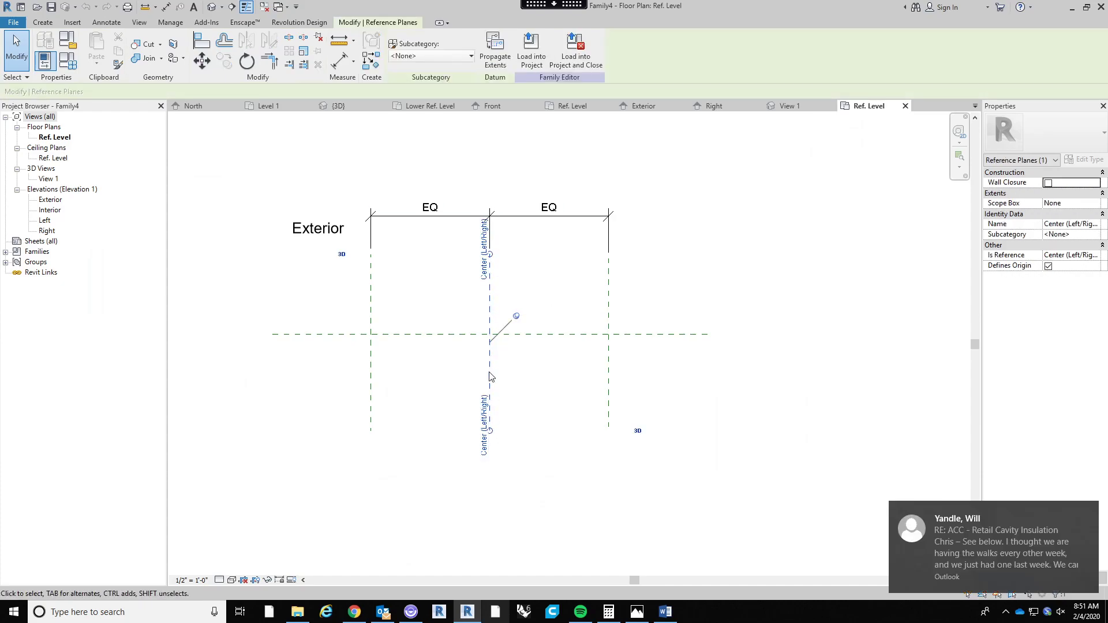
{"action": "left_click", "coordinate": [450, 289]}
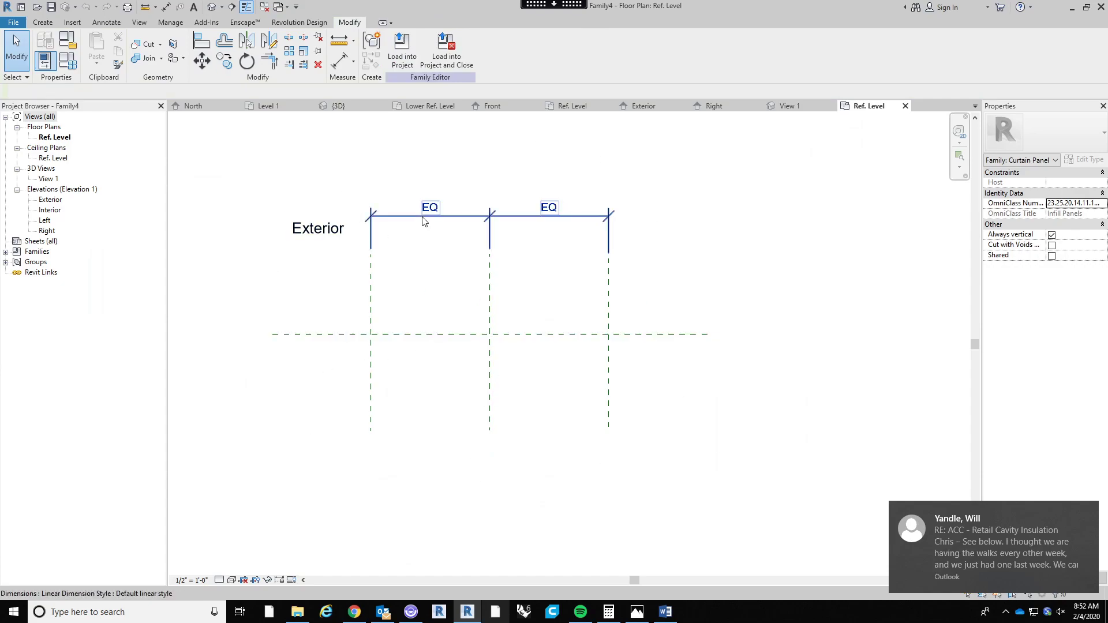
{"action": "left_click", "coordinate": [51, 199]}
{"action": "left_click", "coordinate": [50, 200]}
{"action": "double_click", "coordinate": [51, 200]}
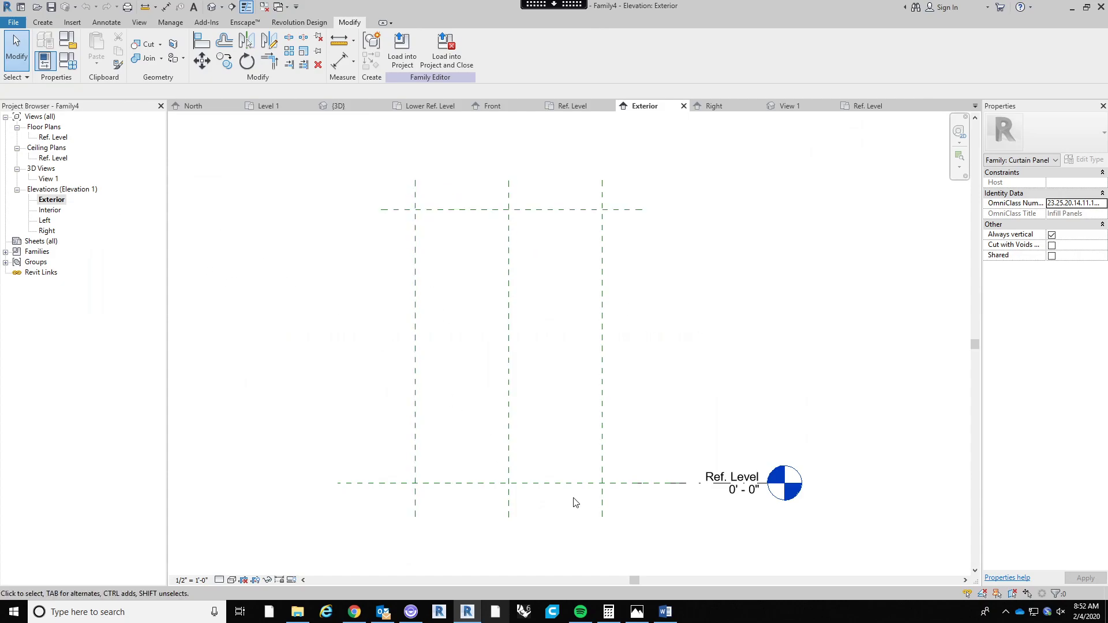
In the Right elevation, start an extrusion sketch with an 8' vertical line along the Front reference plane, from the top plane to the base.
{"action": "double_click", "coordinate": [47, 231]}
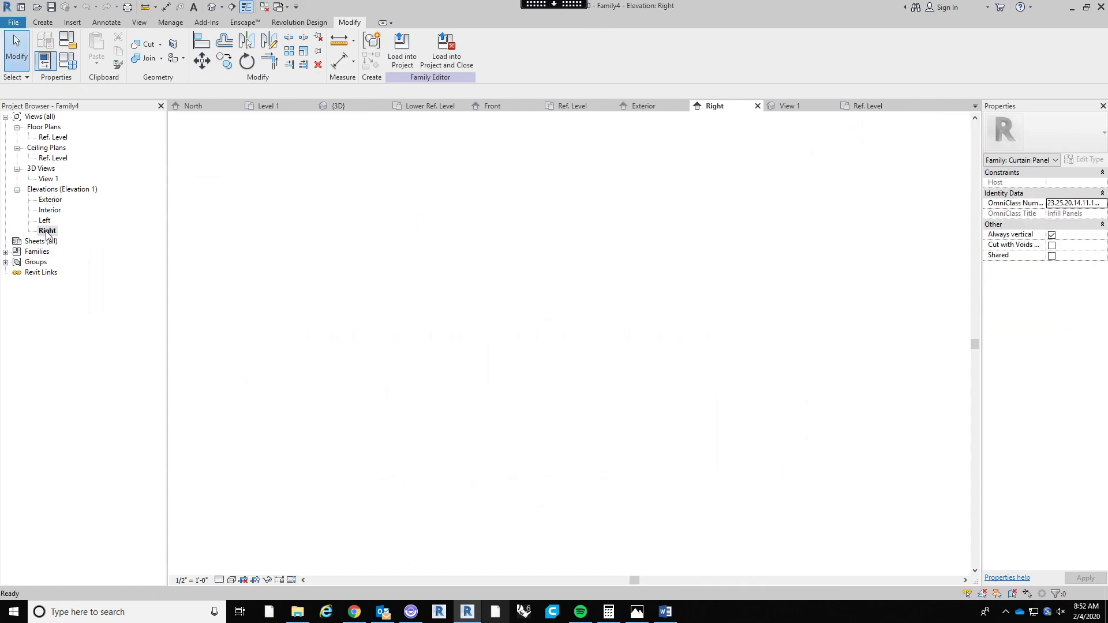
{"action": "middle_click_drag", "start_coordinate": [507, 386], "coordinate": [525, 384]}
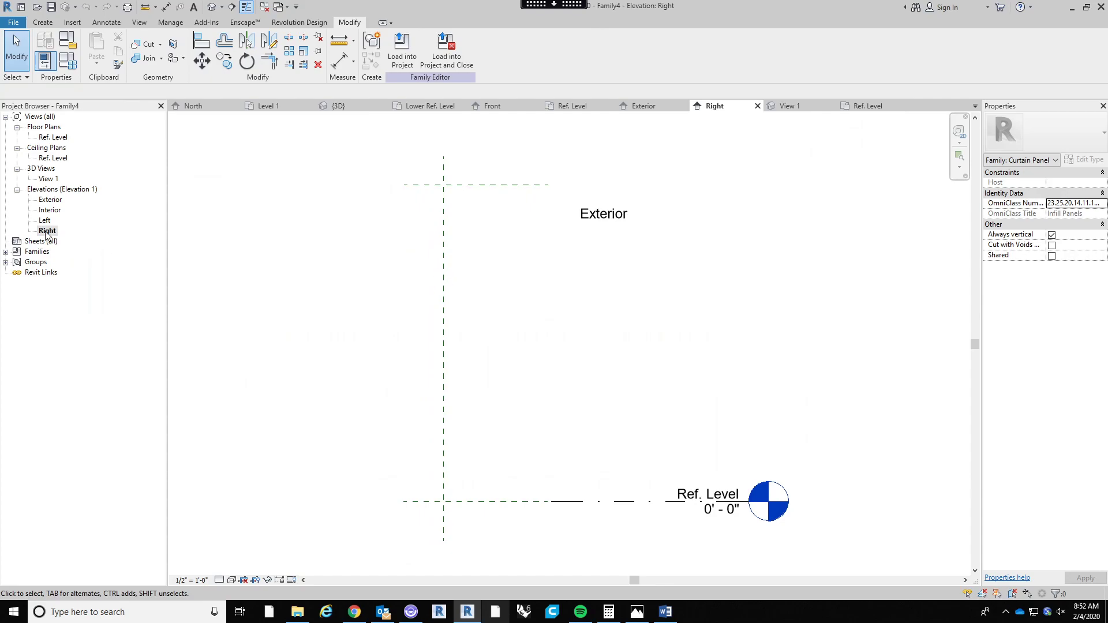
{"action": "left_click", "coordinate": [43, 21]}
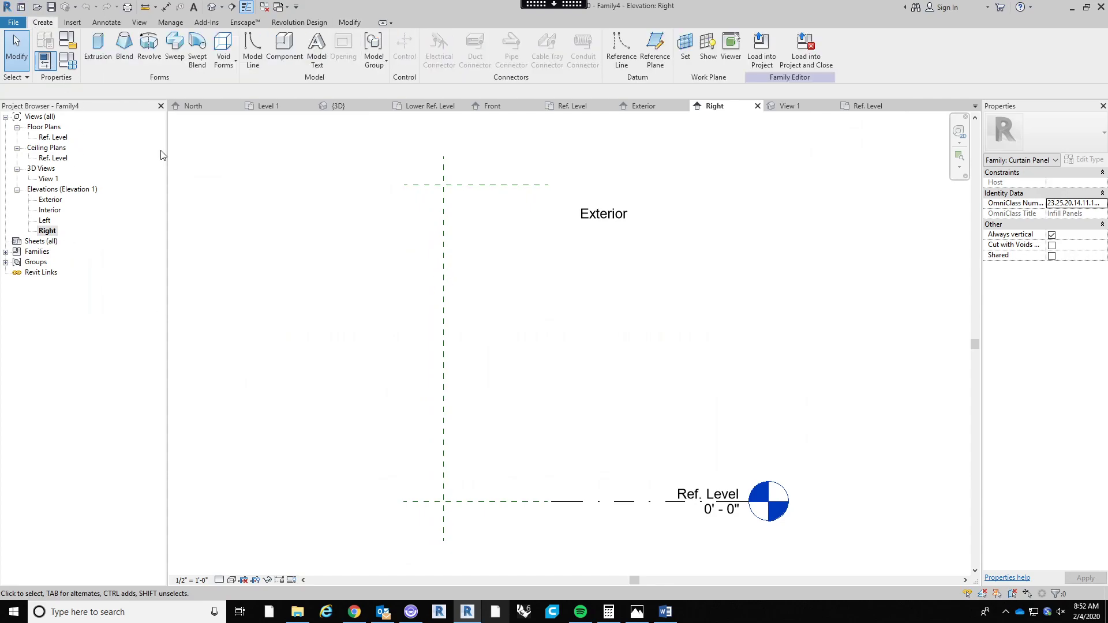
{"action": "left_click", "coordinate": [98, 52]}
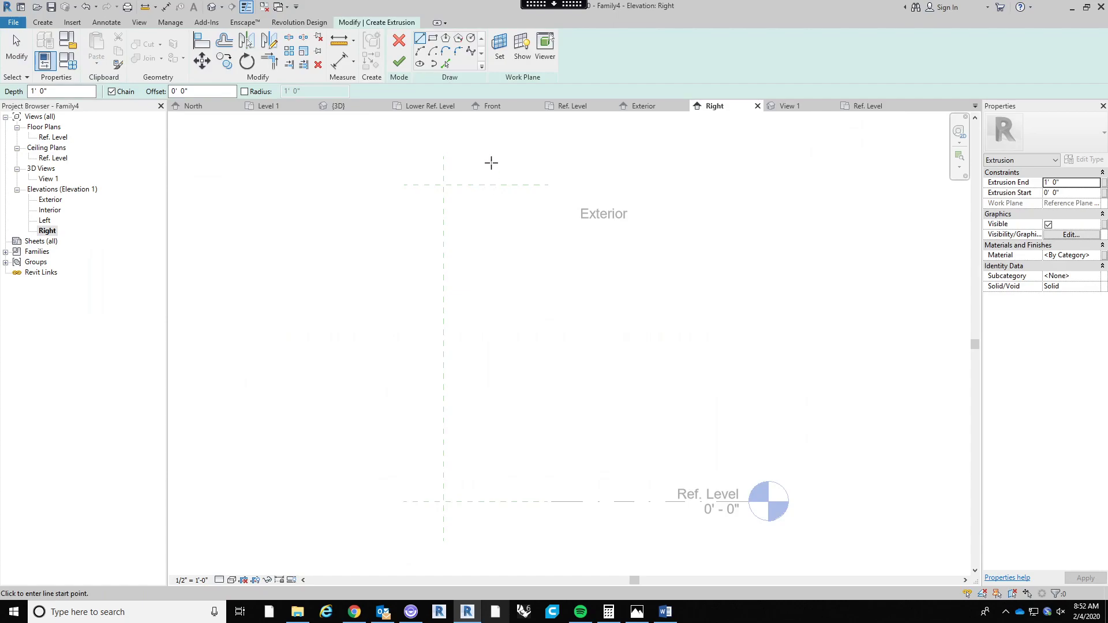
{"action": "left_click", "coordinate": [443, 185]}
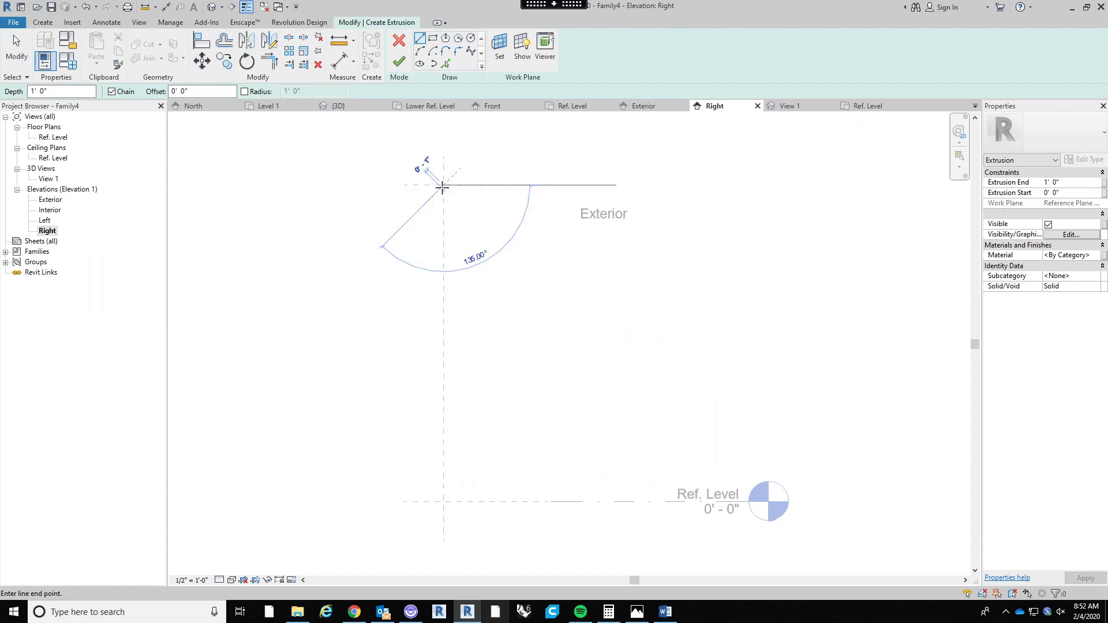
{"action": "right_click", "coordinate": [449, 498]}
{"action": "left_click", "coordinate": [444, 503]}
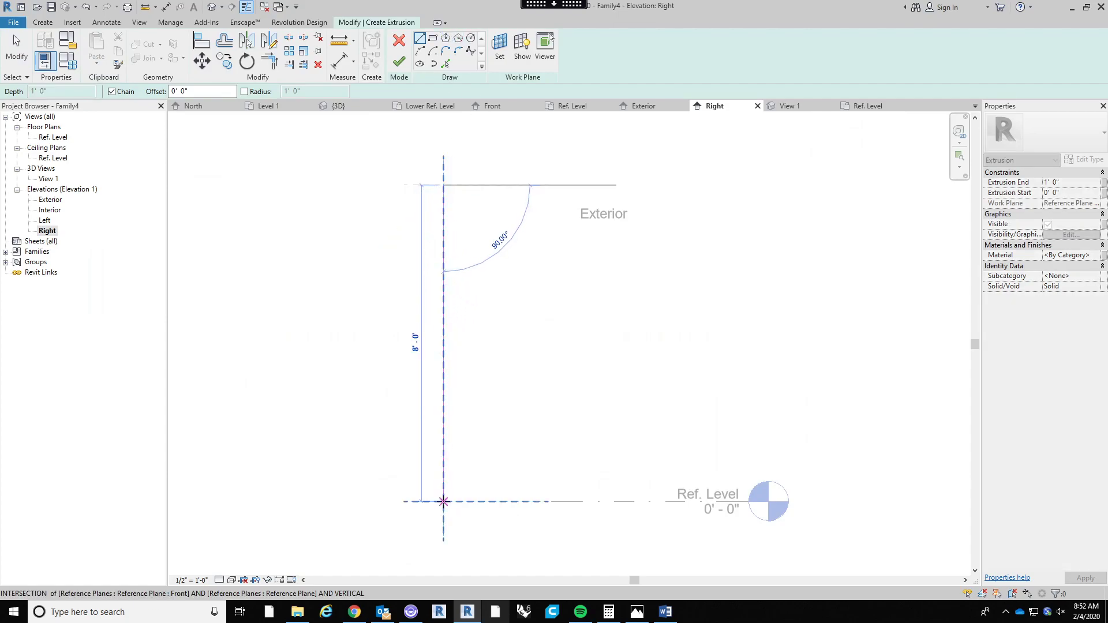
{"action": "left_click", "coordinate": [443, 501]}
Sketch the lower part of the stepped interior edge, alternating about 4" and 2" from the Front plane, with segments about 10", 1'-4" and 1'-4" high.
{"action": "scroll", "coordinate": [430, 500], "scroll_direction": "up", "scroll_amount": 3}
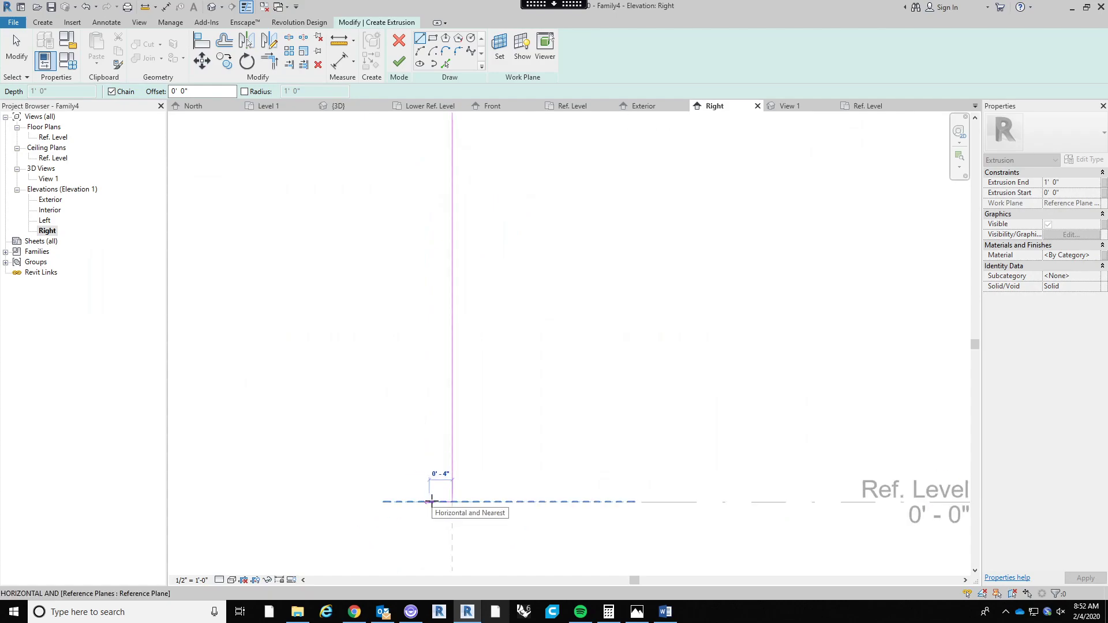
{"action": "left_click", "coordinate": [429, 445]}
{"action": "left_click", "coordinate": [441, 444]}
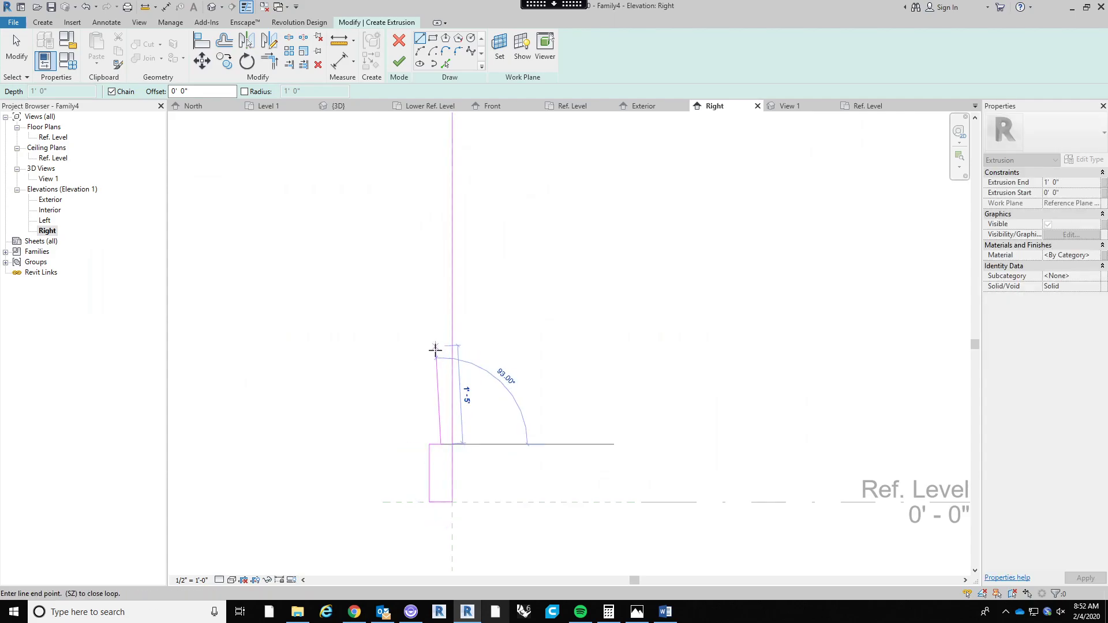
{"action": "left_click", "coordinate": [441, 351]}
{"action": "left_click", "coordinate": [429, 353]}
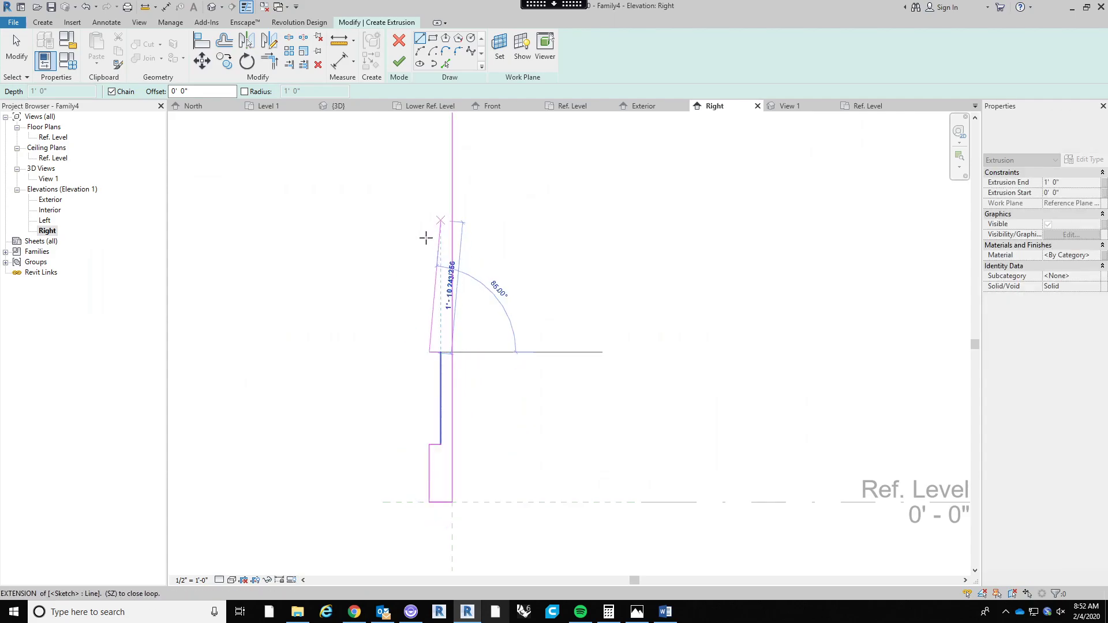
{"action": "left_click", "coordinate": [429, 260]}
{"action": "left_click", "coordinate": [441, 260]}
Continue the steps upward with segments about 1'-7", 1'-5" and 1'-6" high, and close the profile at the top reference plane.
{"action": "middle_click_drag", "start_coordinate": [453, 208], "coordinate": [465, 399]}
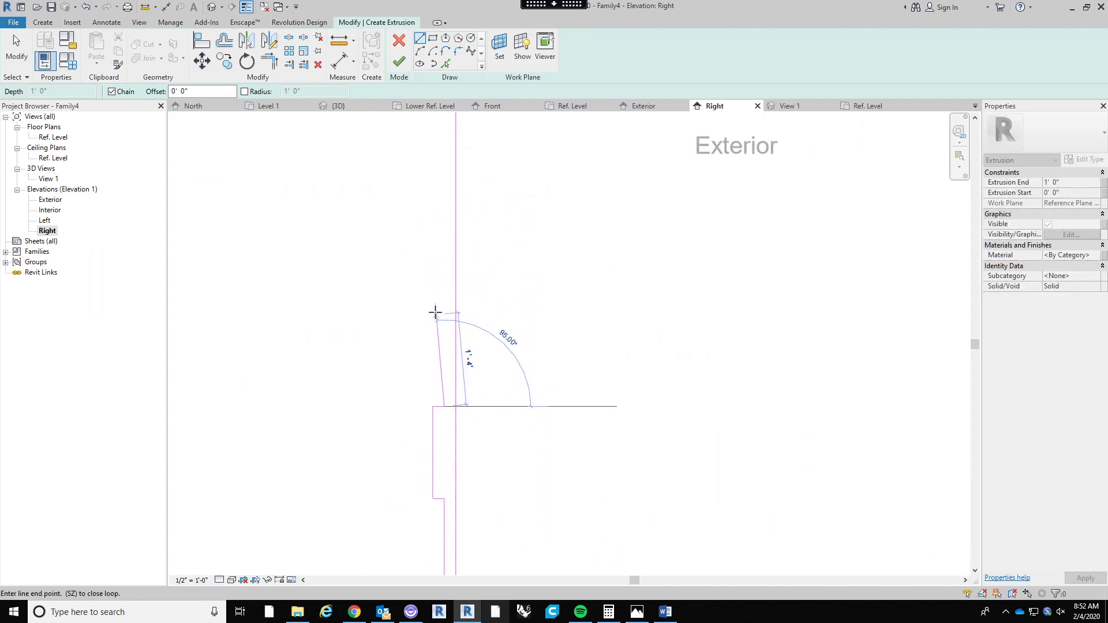
{"action": "left_click", "coordinate": [443, 298]}
{"action": "left_click", "coordinate": [432, 297]}
{"action": "scroll", "coordinate": [432, 298], "scroll_direction": "down", "scroll_amount": 2}
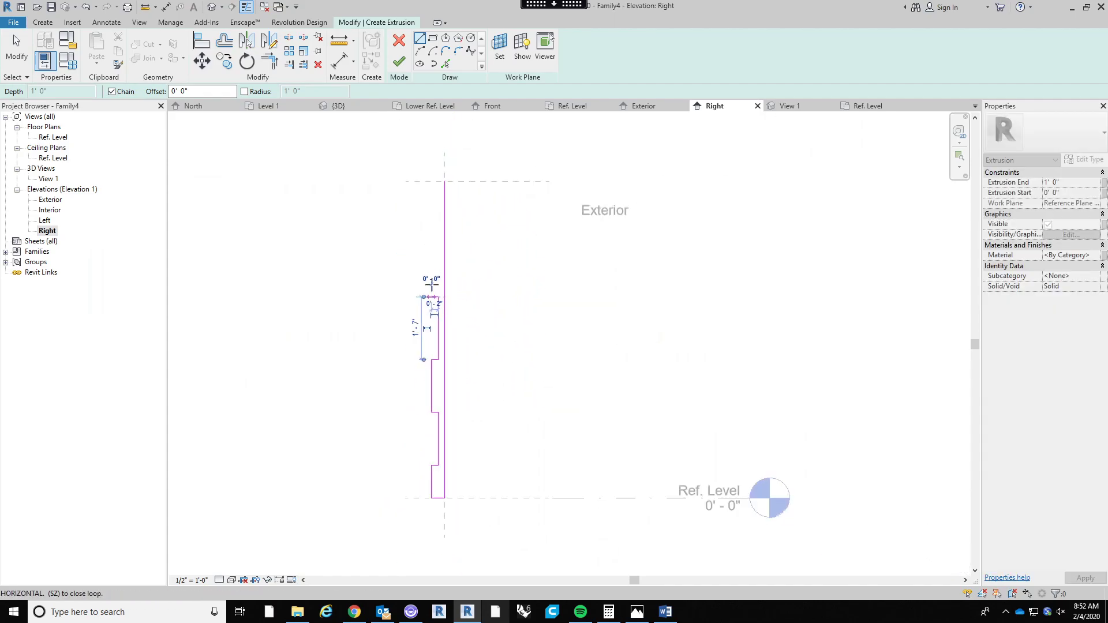
{"action": "left_click", "coordinate": [432, 241]}
{"action": "left_click", "coordinate": [439, 241]}
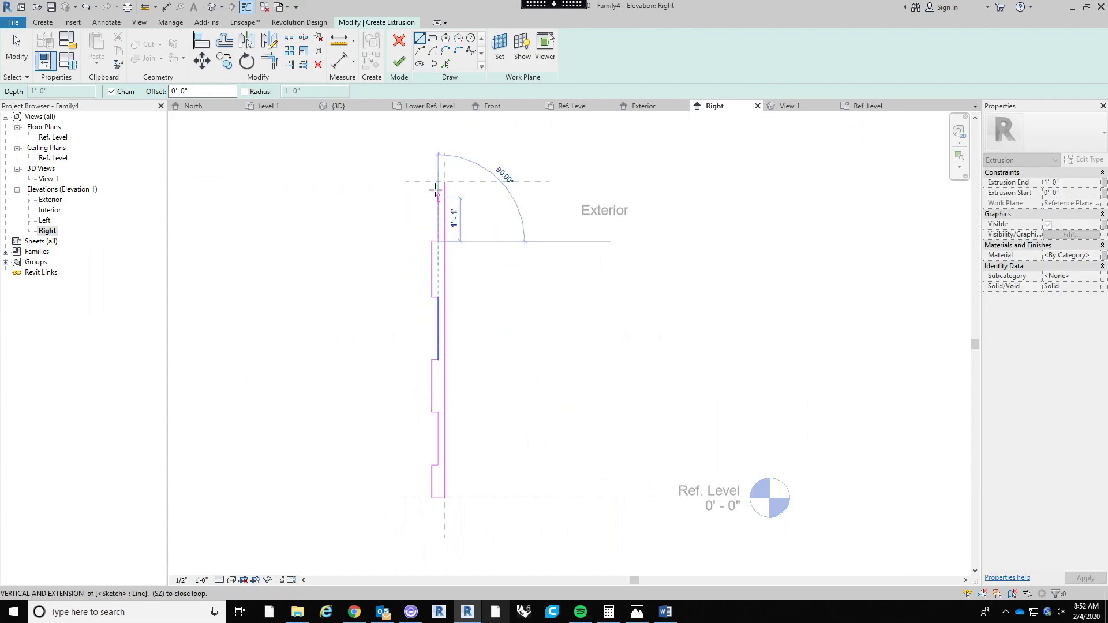
{"action": "left_click", "coordinate": [444, 184]}
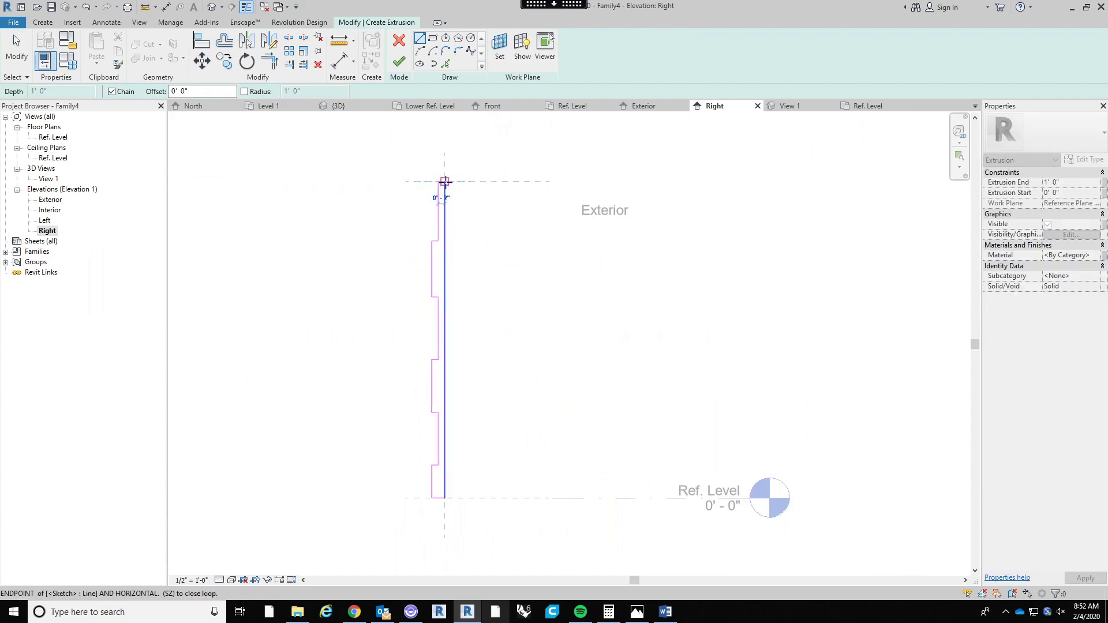
{"action": "key", "text": "Escape"}
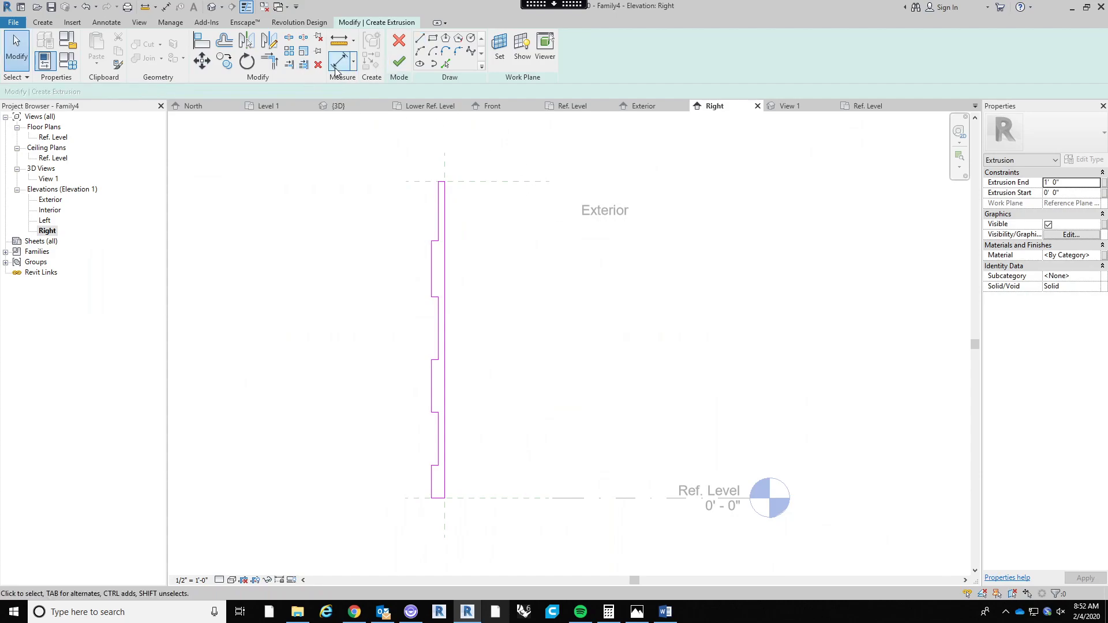
Start an aligned dimension string through the profile's horizontal step edges, working from the top down.
{"action": "key", "text": "d"}
{"action": "key", "text": "i"}
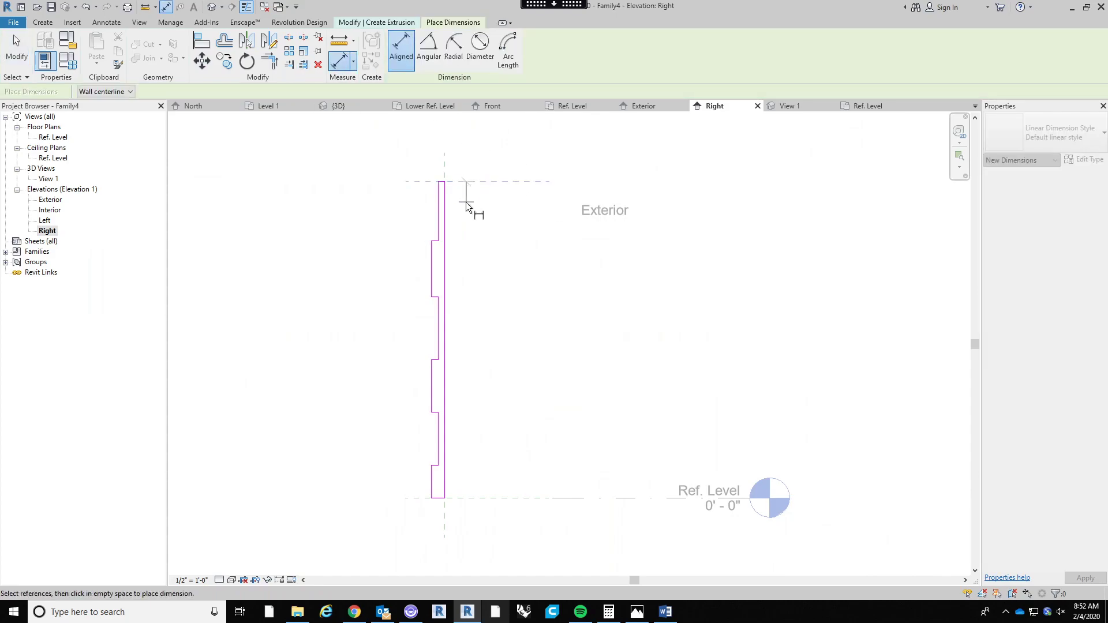
{"action": "scroll", "coordinate": [467, 202], "scroll_direction": "up", "scroll_amount": 2}
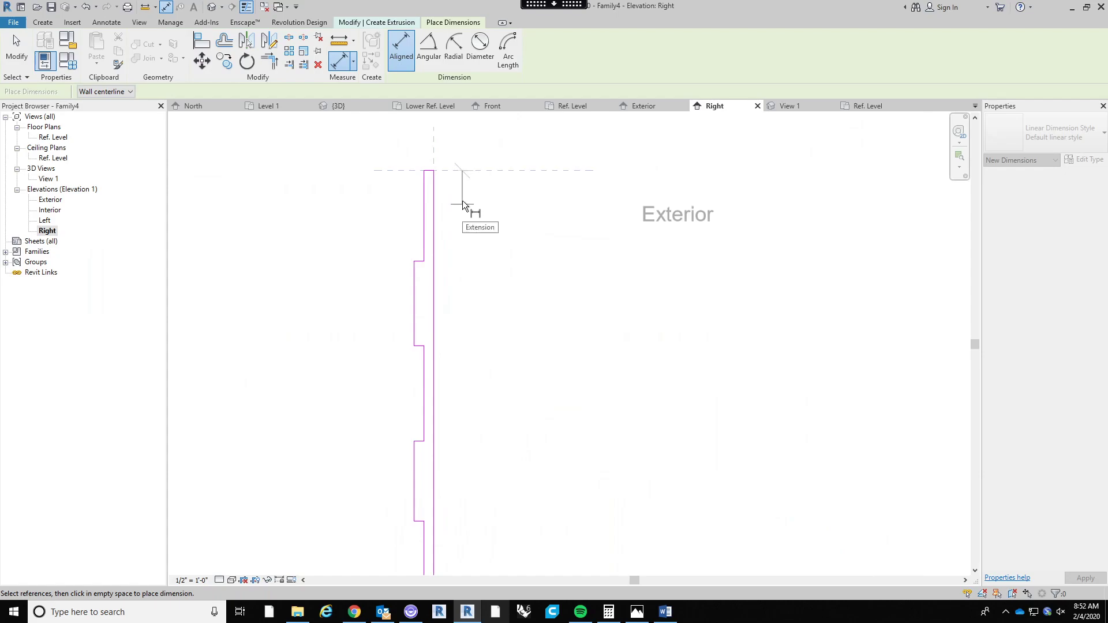
{"action": "left_click", "coordinate": [418, 262]}
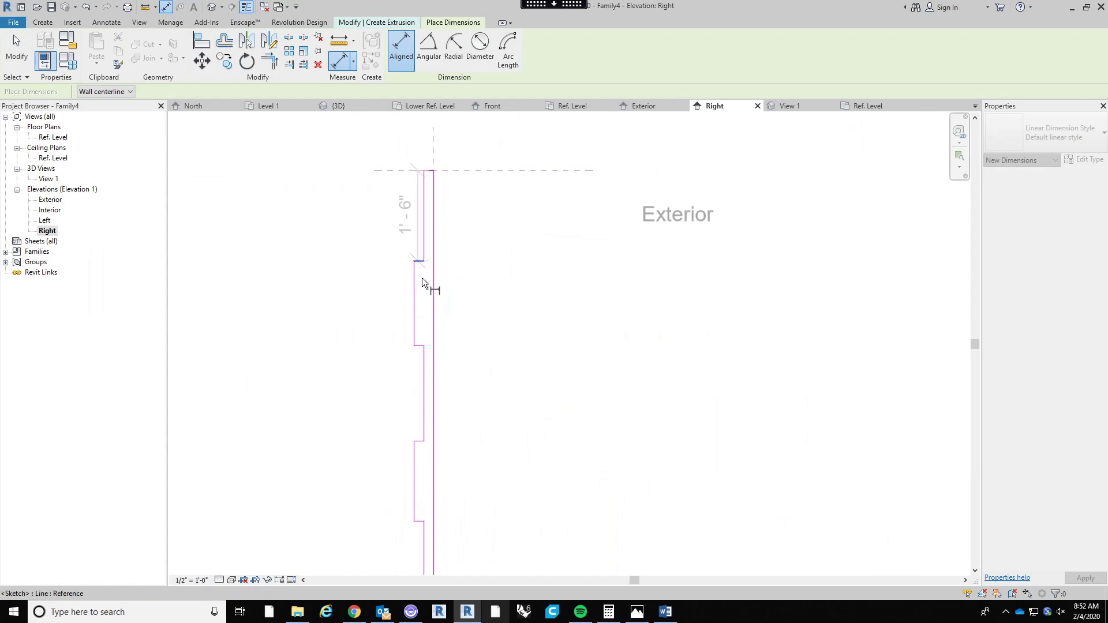
{"action": "left_click", "coordinate": [417, 346]}
{"action": "left_click", "coordinate": [420, 348]}
{"action": "left_click", "coordinate": [417, 442]}
{"action": "middle_click_drag", "start_coordinate": [425, 466], "coordinate": [413, 321]}
{"action": "scroll", "coordinate": [413, 341], "scroll_direction": "up", "scroll_amount": 2}
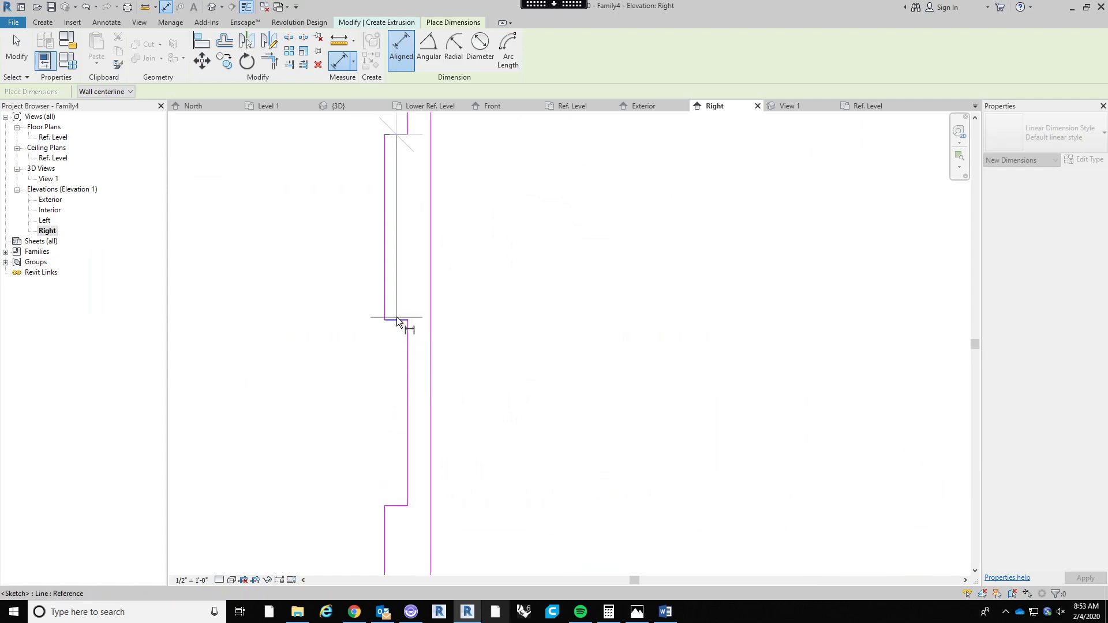
{"action": "scroll", "coordinate": [402, 525], "scroll_direction": "down", "scroll_amount": 4}
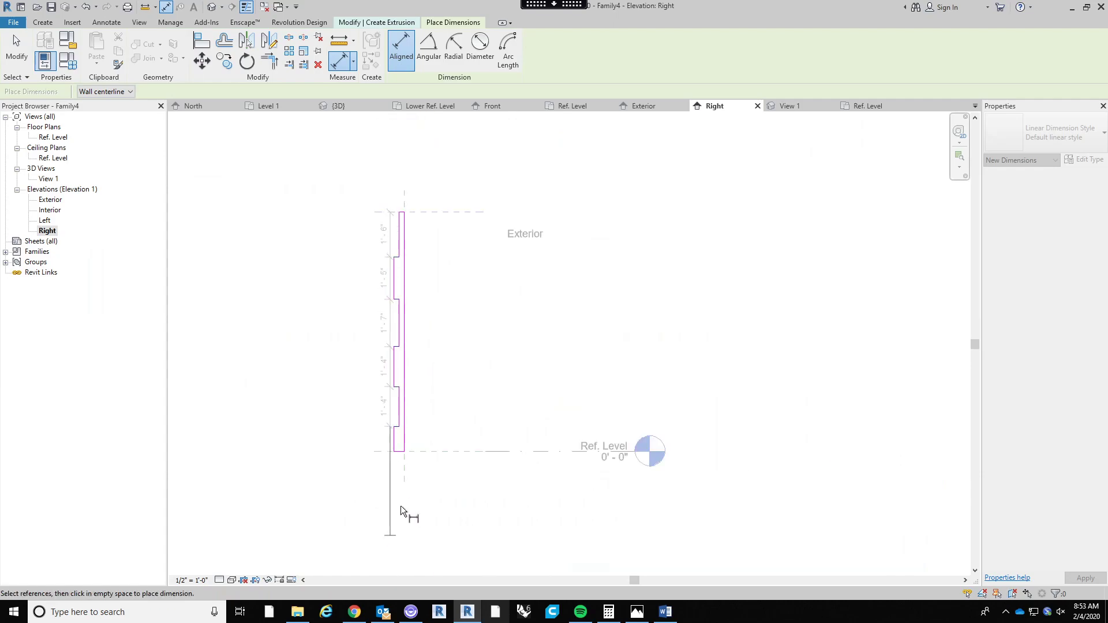
Complete the dimension string with the profile's bottom and top references, and place it on the stepped side of the profile.
{"action": "left_click", "coordinate": [427, 439]}
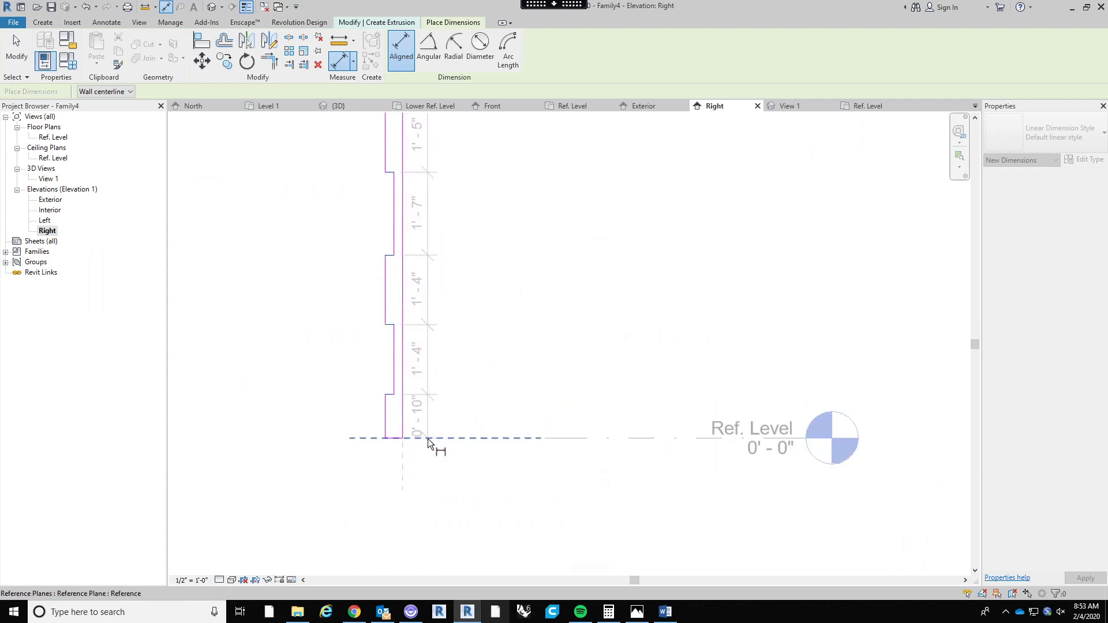
{"action": "scroll", "coordinate": [428, 439], "scroll_direction": "down", "scroll_amount": 2}
{"action": "scroll", "coordinate": [427, 437], "scroll_direction": "up", "scroll_amount": 1}
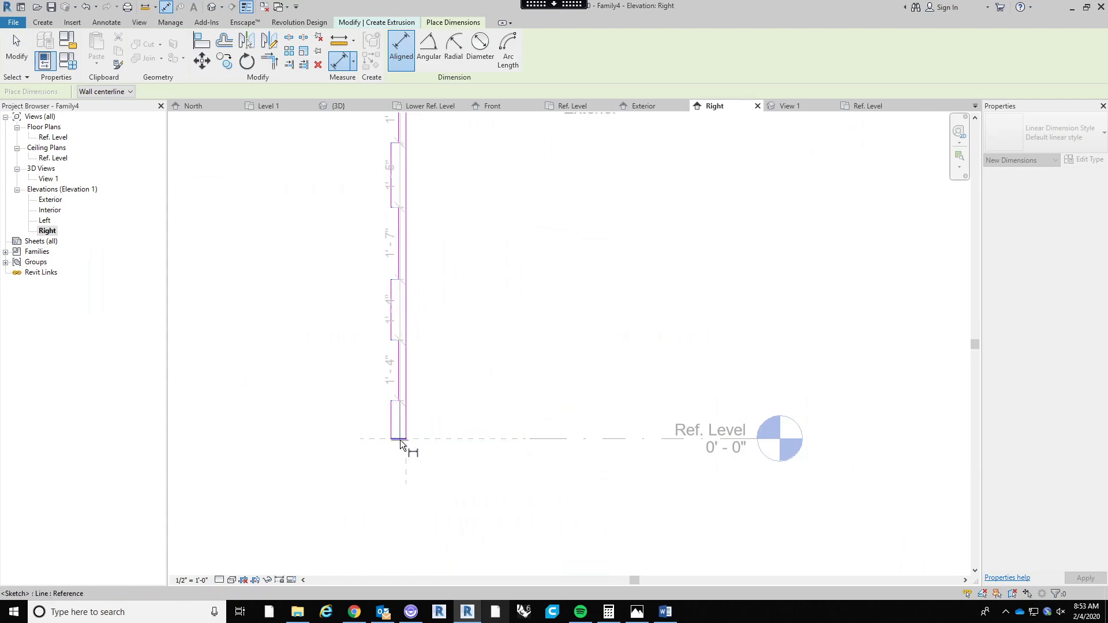
{"action": "left_click", "coordinate": [400, 441]}
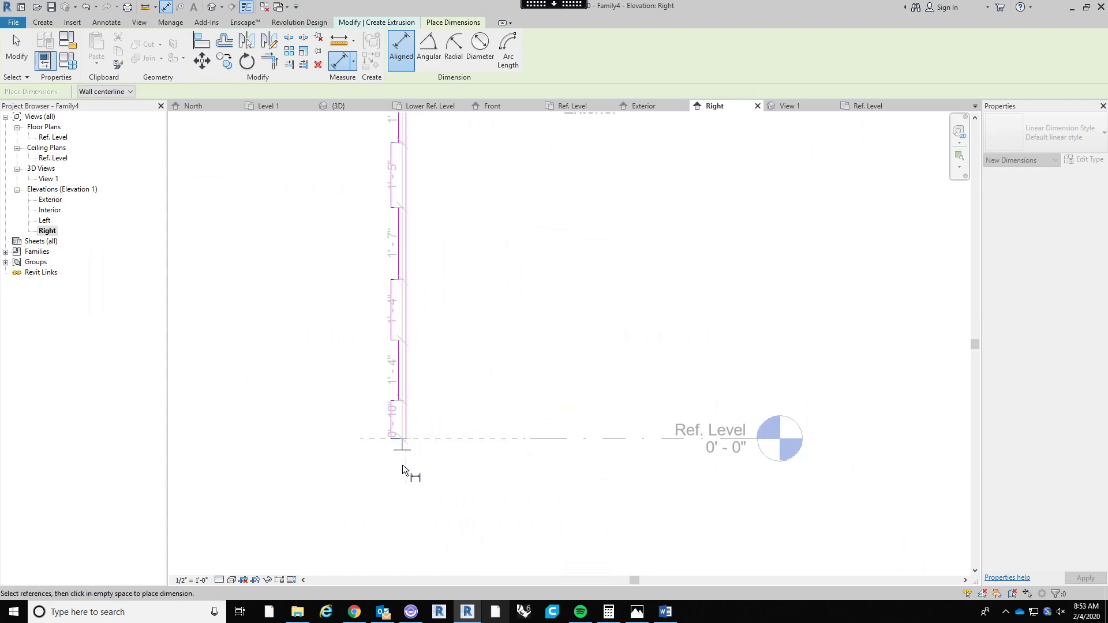
{"action": "scroll", "coordinate": [403, 464], "scroll_direction": "down", "scroll_amount": 3}
{"action": "scroll", "coordinate": [403, 316], "scroll_direction": "up", "scroll_amount": 4}
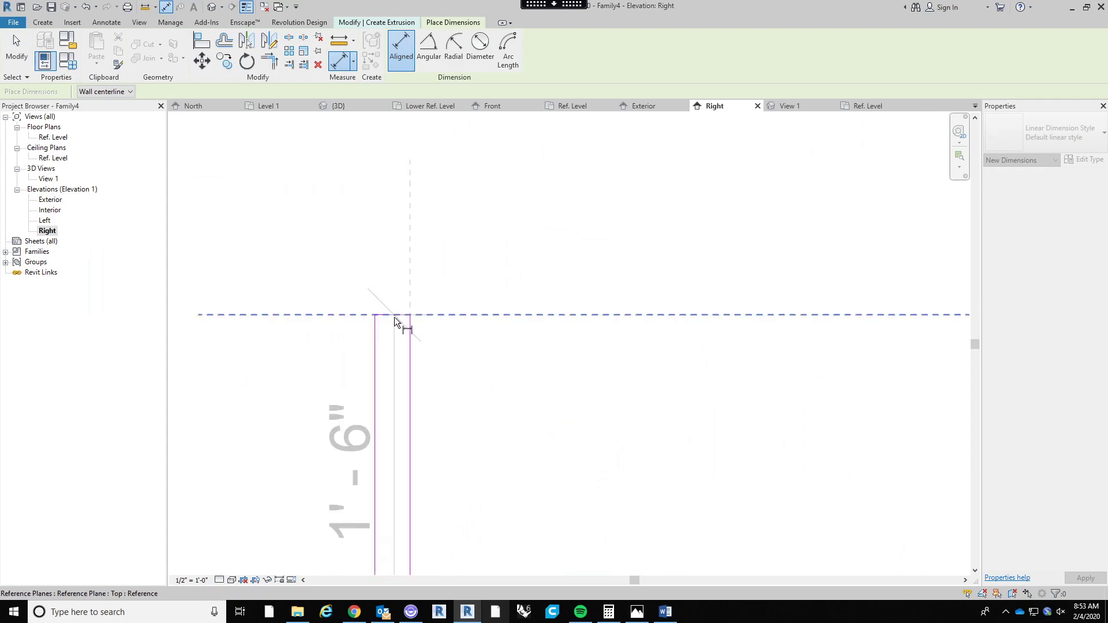
{"action": "left_click", "coordinate": [395, 317]}
{"action": "left_click", "coordinate": [387, 315]}
{"action": "scroll", "coordinate": [381, 324], "scroll_direction": "down", "scroll_amount": 4}
{"action": "left_click", "coordinate": [339, 406]}
Constrain all six step segments to equal heights with the dimension string's EQ option, and finish the extrusion sketch.
{"action": "scroll", "coordinate": [392, 416], "scroll_direction": "down", "scroll_amount": 3}
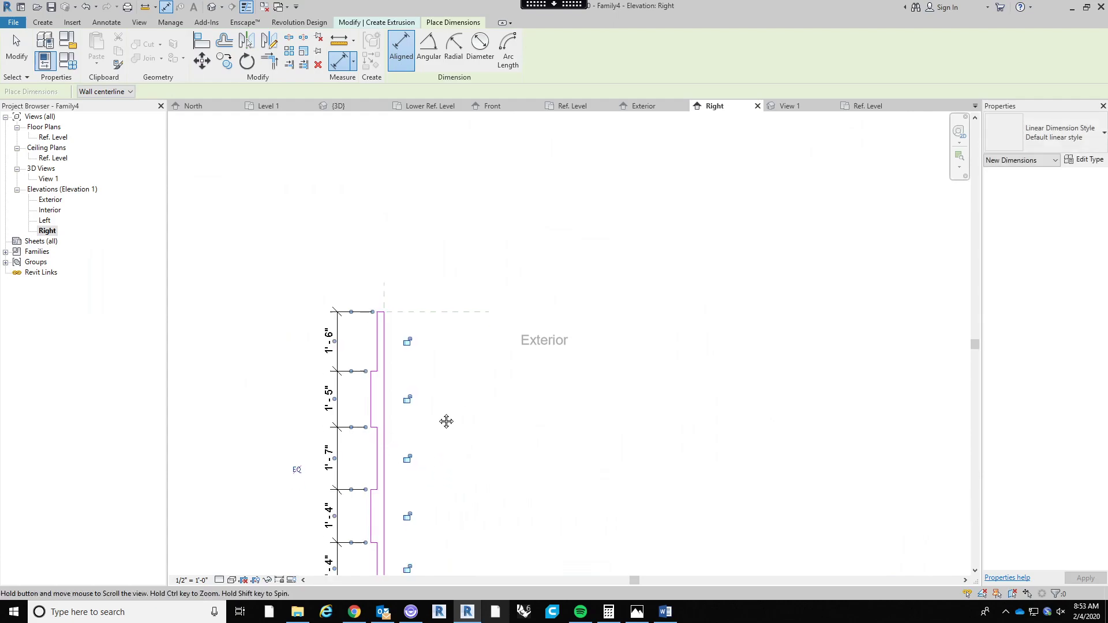
{"action": "middle_click_drag", "start_coordinate": [466, 452], "coordinate": [532, 390]}
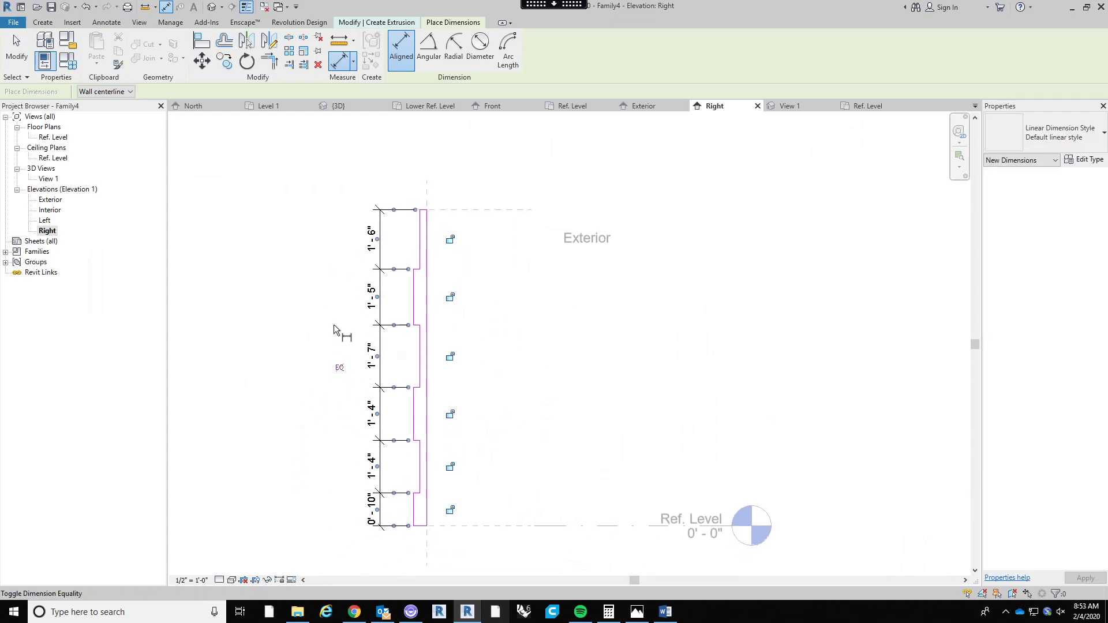
{"action": "left_click", "coordinate": [339, 368]}
{"action": "left_click", "coordinate": [276, 398]}
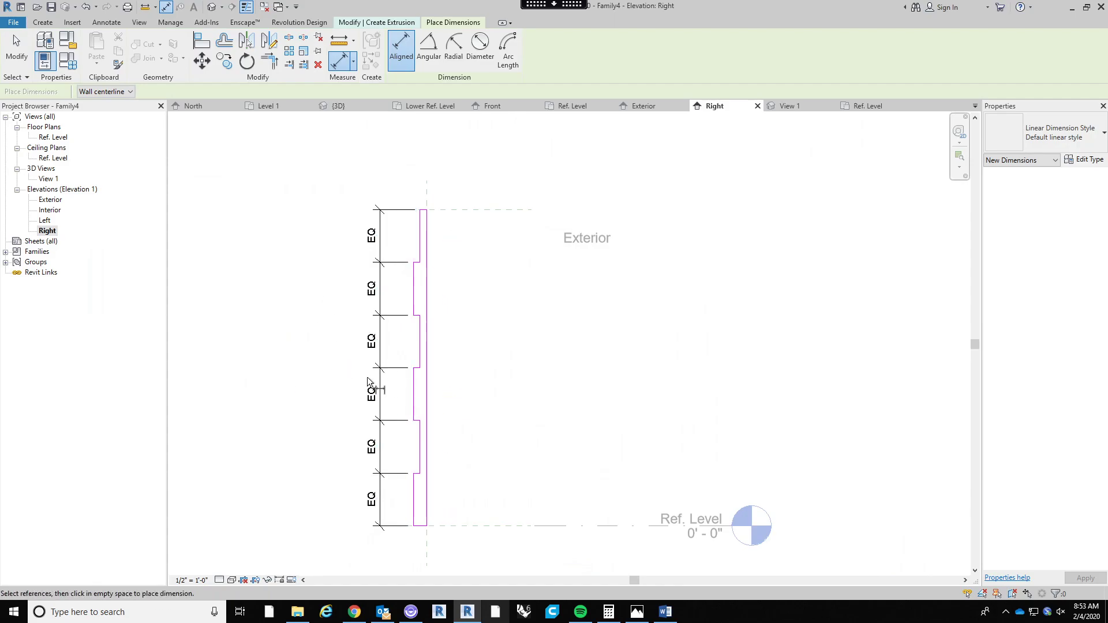
{"action": "key", "text": "Escape"}
{"action": "left_click", "coordinate": [399, 64]}
{"action": "middle_click_drag", "start_coordinate": [526, 398], "coordinate": [503, 364]}
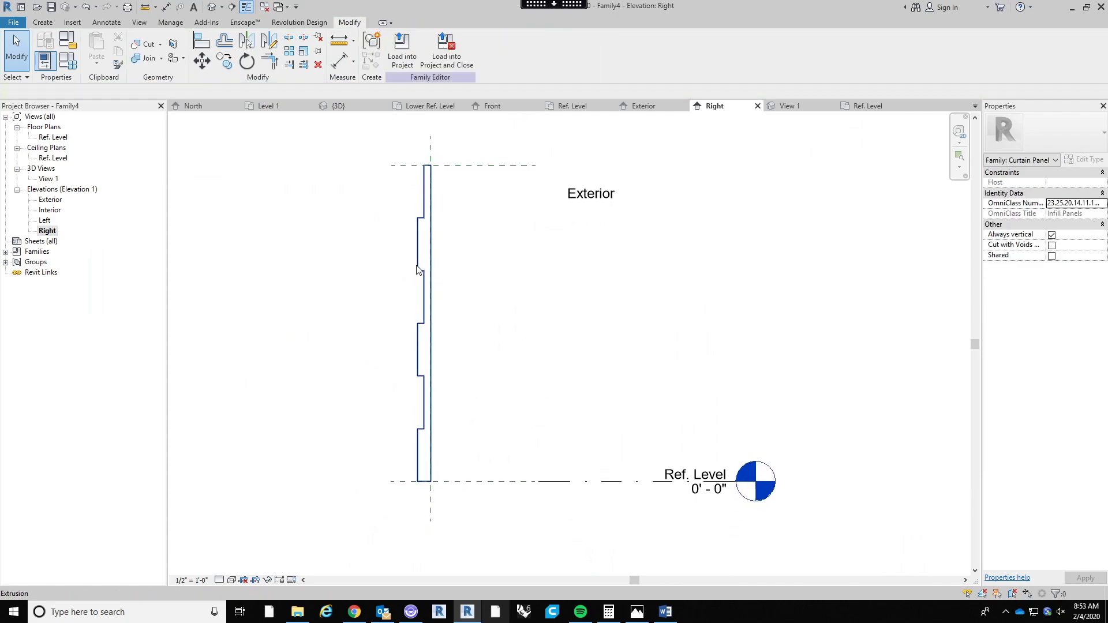
Reopen the panel extrusion's sketch to check its equality dimensions, and close it without changes.
{"action": "left_click", "coordinate": [455, 340]}
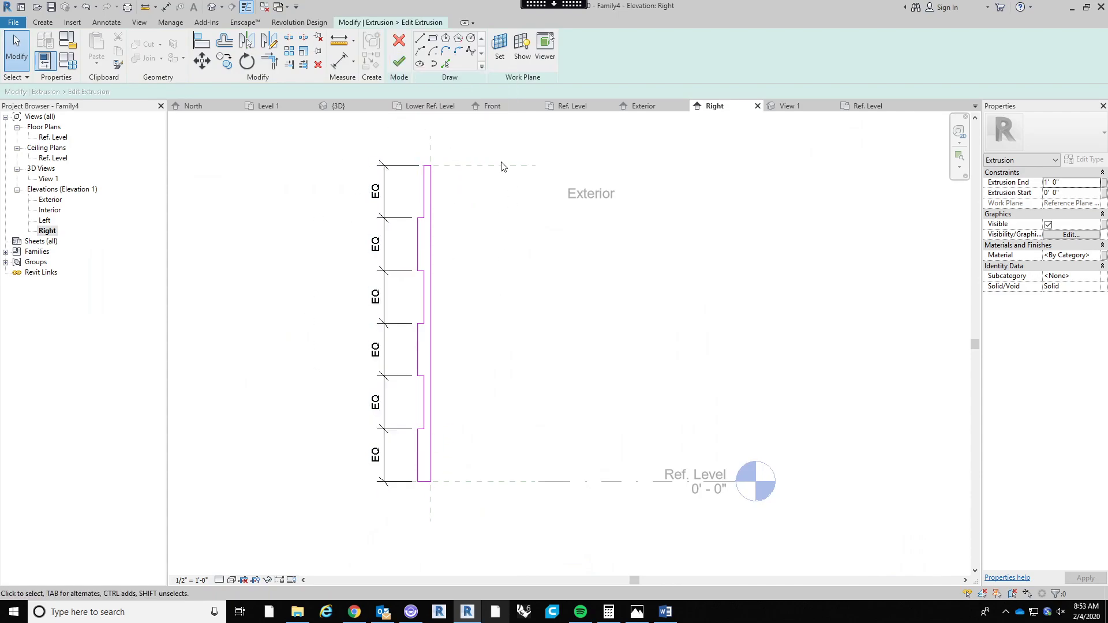
{"action": "left_click", "coordinate": [399, 61]}
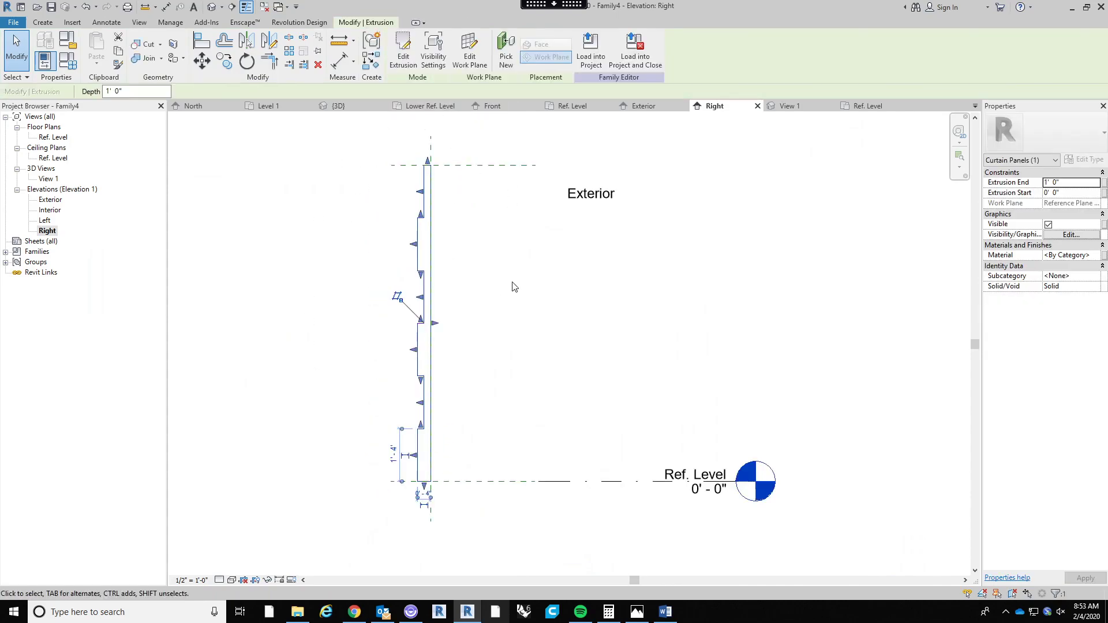
{"action": "left_click", "coordinate": [560, 303]}
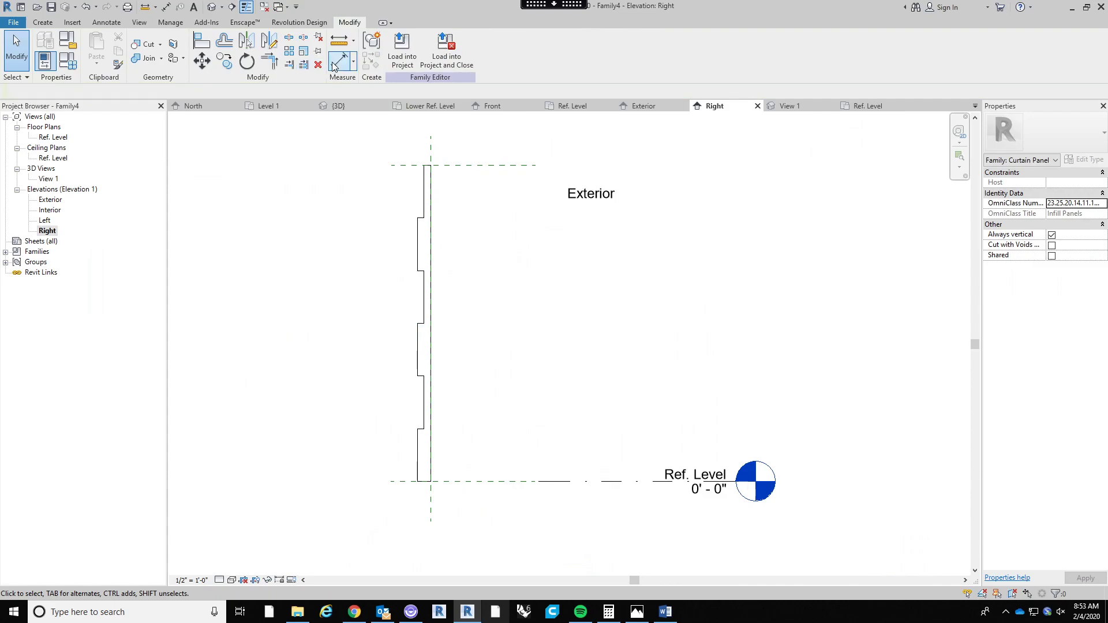
{"action": "key", "text": "d"}
{"action": "key", "text": "i"}
{"action": "key", "text": "Escape"}
Align and lock the extrusion's top edge to the top reference plane and its bottom edge to the reference plane at Ref. Level.
{"action": "left_click", "coordinate": [196, 45]}
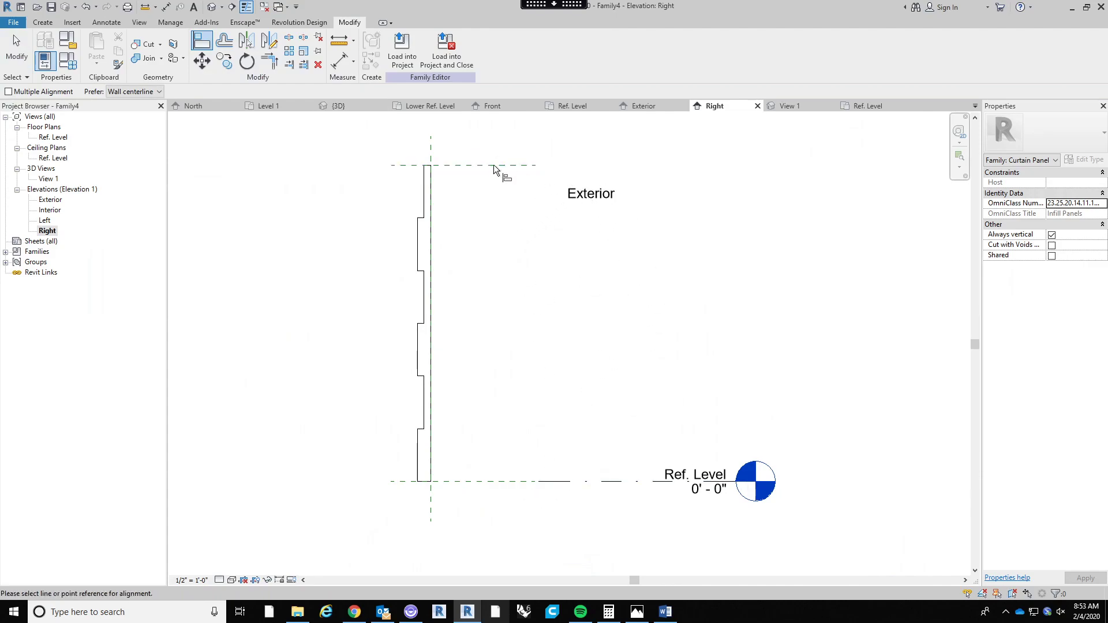
{"action": "left_click", "coordinate": [510, 165]}
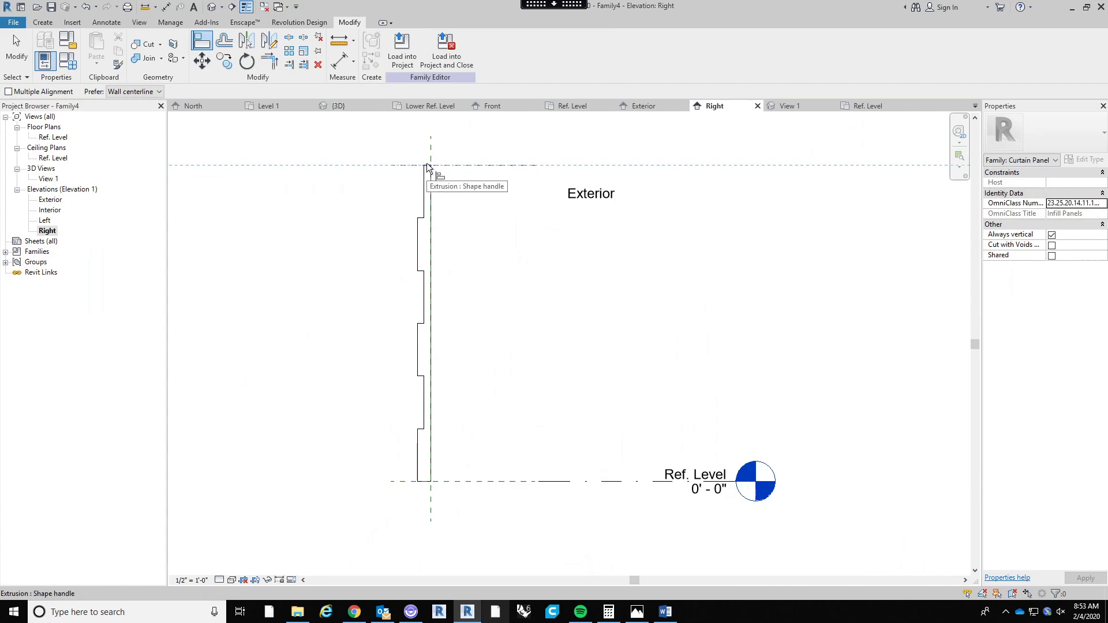
{"action": "left_click", "coordinate": [428, 167]}
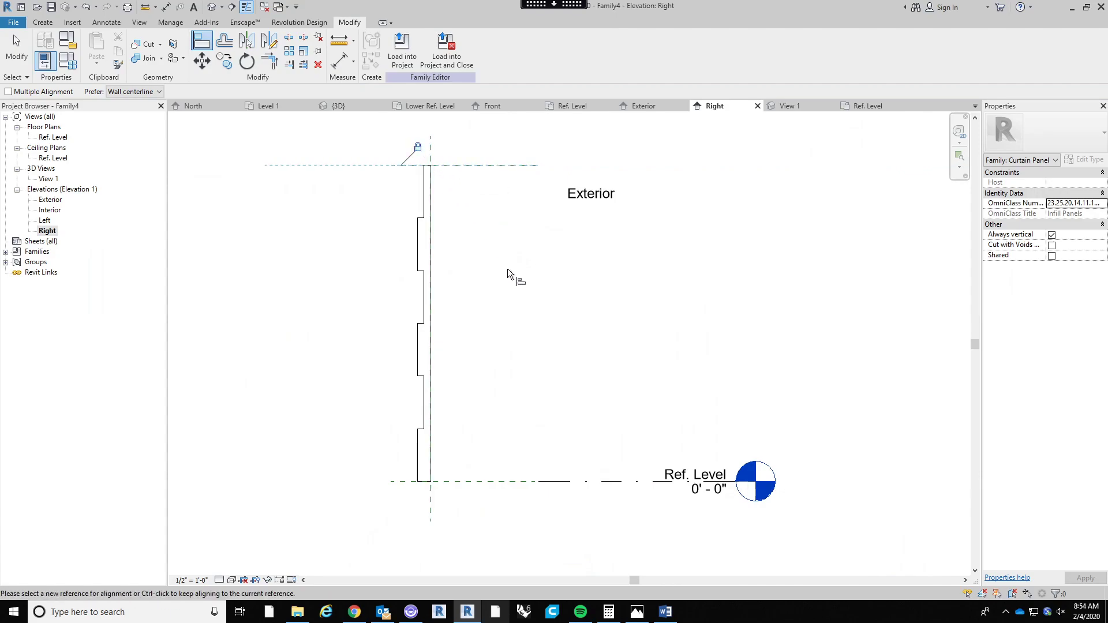
{"action": "left_click", "coordinate": [456, 481]}
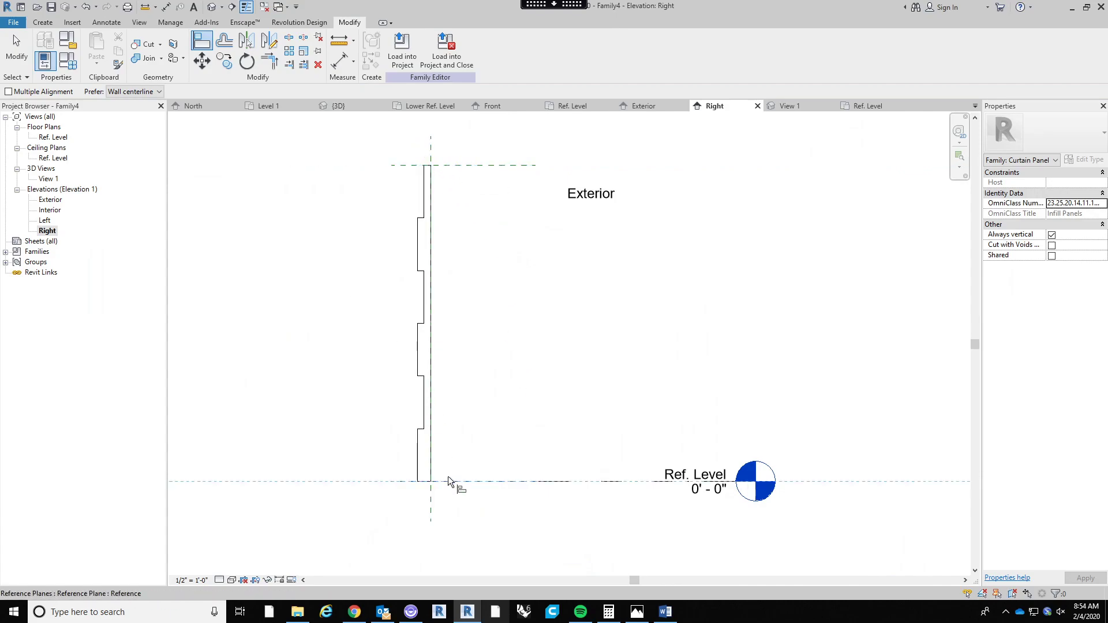
{"action": "left_click", "coordinate": [425, 483]}
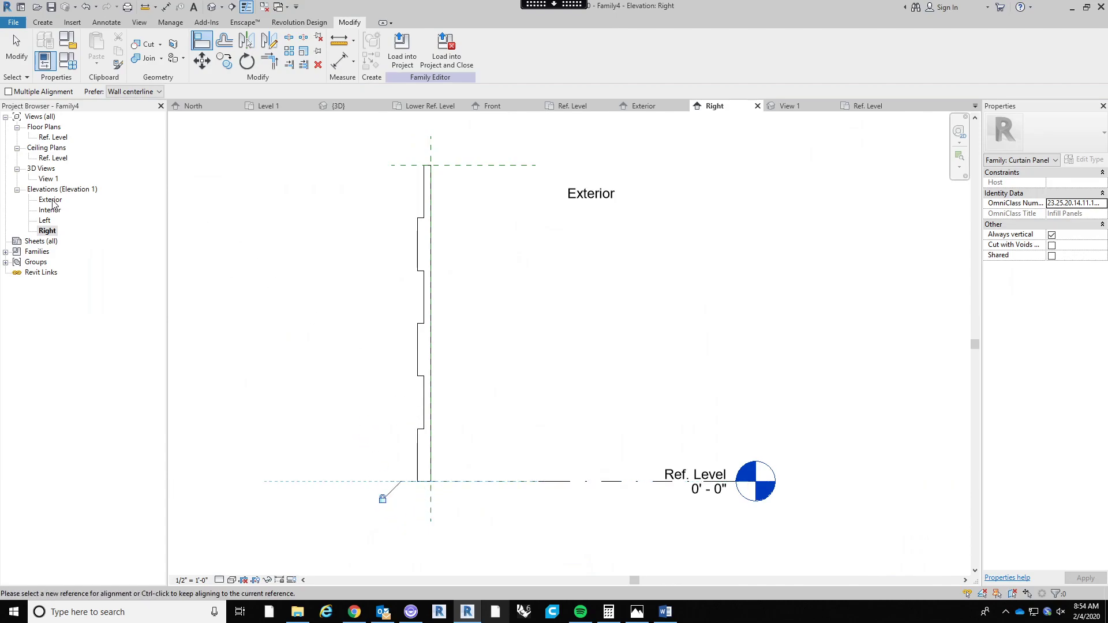
In the Exterior elevation, align and lock the extrusion's two vertical side edges to the outer vertical reference planes.
{"action": "key", "text": "Escape"}
{"action": "key", "text": "Escape"}
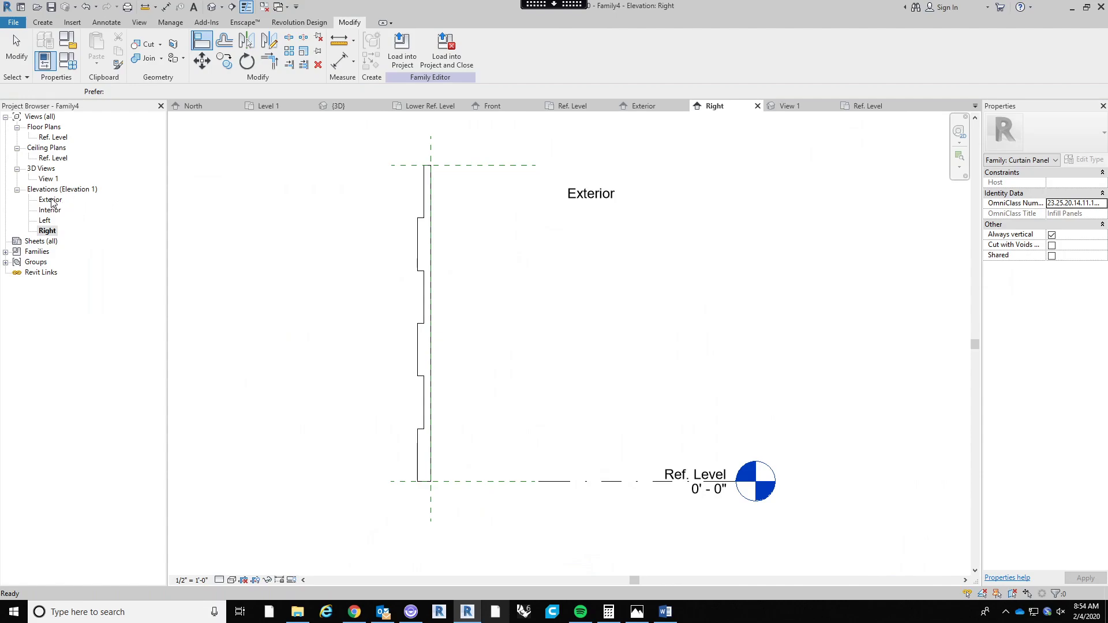
{"action": "double_click", "coordinate": [51, 200]}
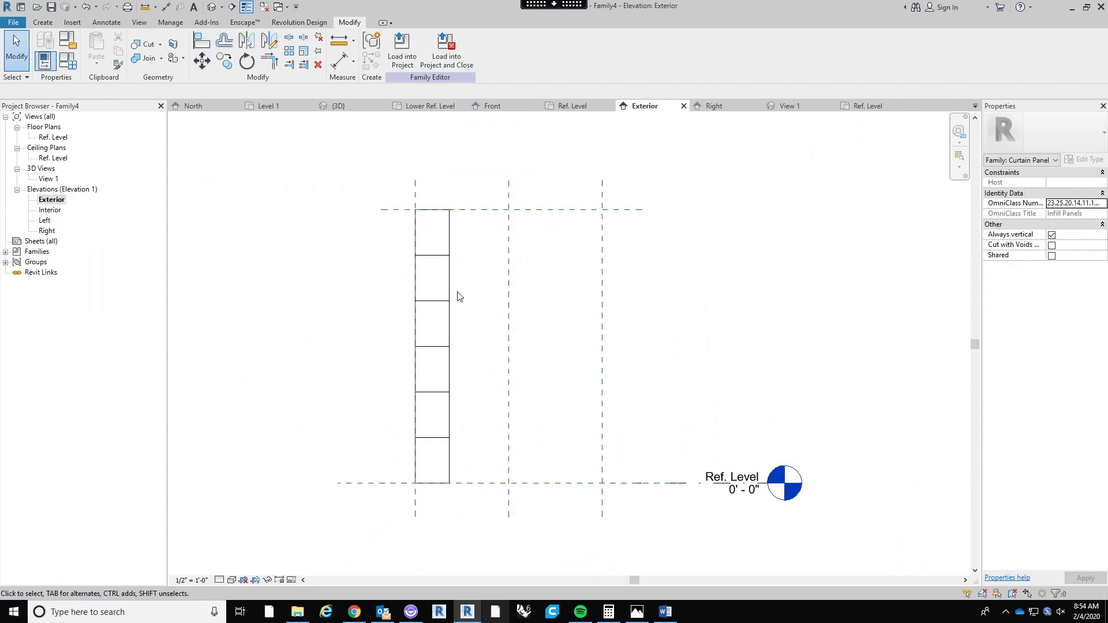
{"action": "left_click", "coordinate": [201, 40]}
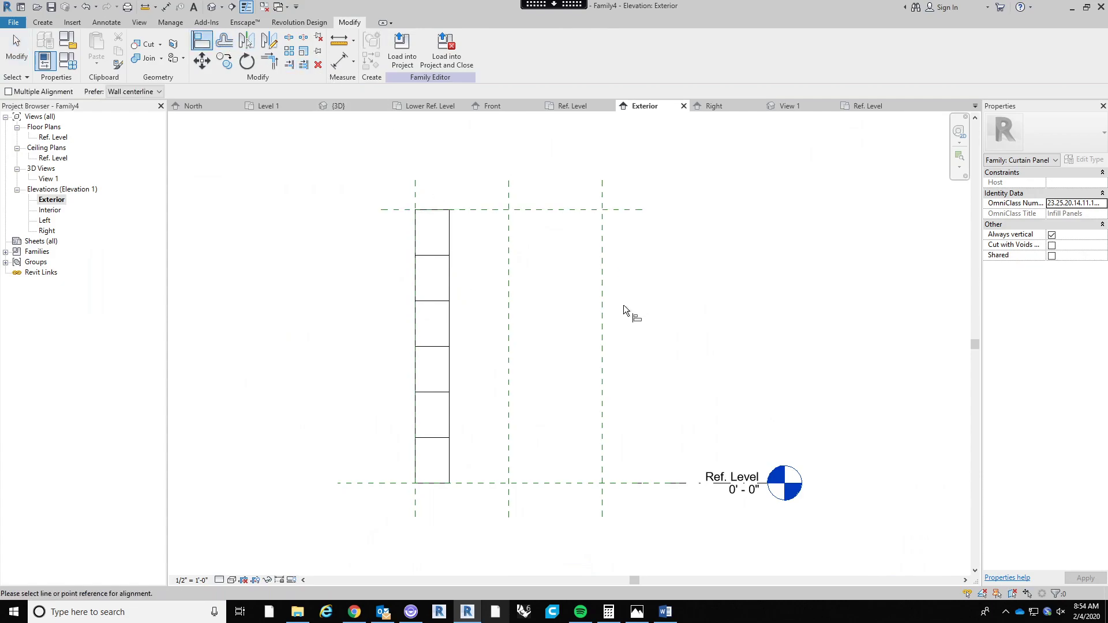
{"action": "left_click", "coordinate": [601, 312]}
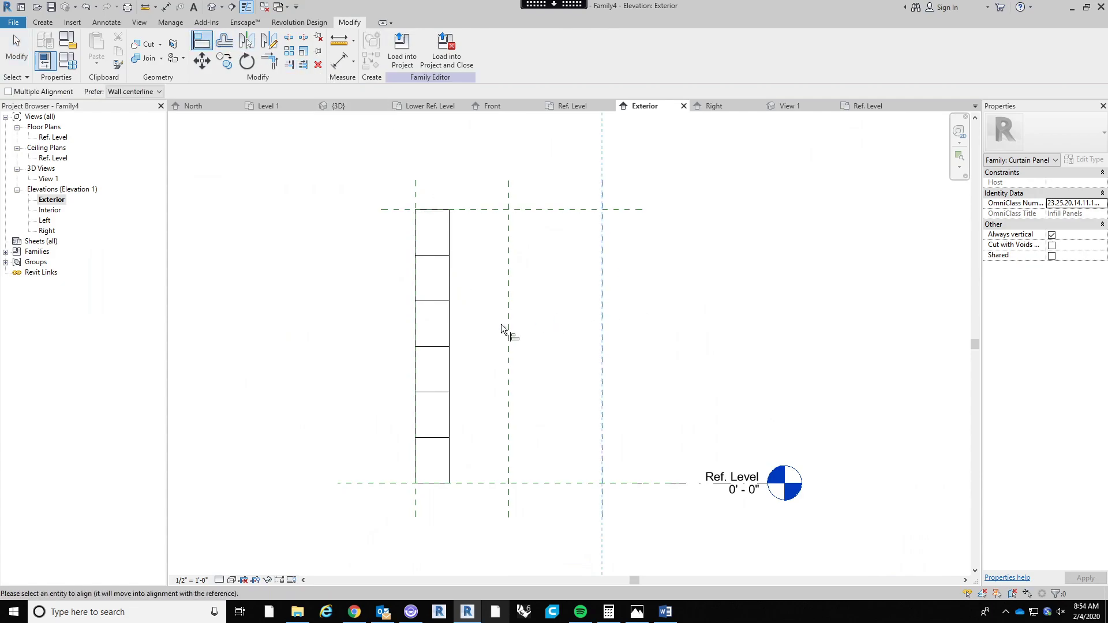
{"action": "left_click", "coordinate": [448, 331]}
{"action": "left_click", "coordinate": [619, 367]}
{"action": "left_click", "coordinate": [417, 188]}
{"action": "left_click", "coordinate": [417, 243]}
{"action": "left_click", "coordinate": [399, 333]}
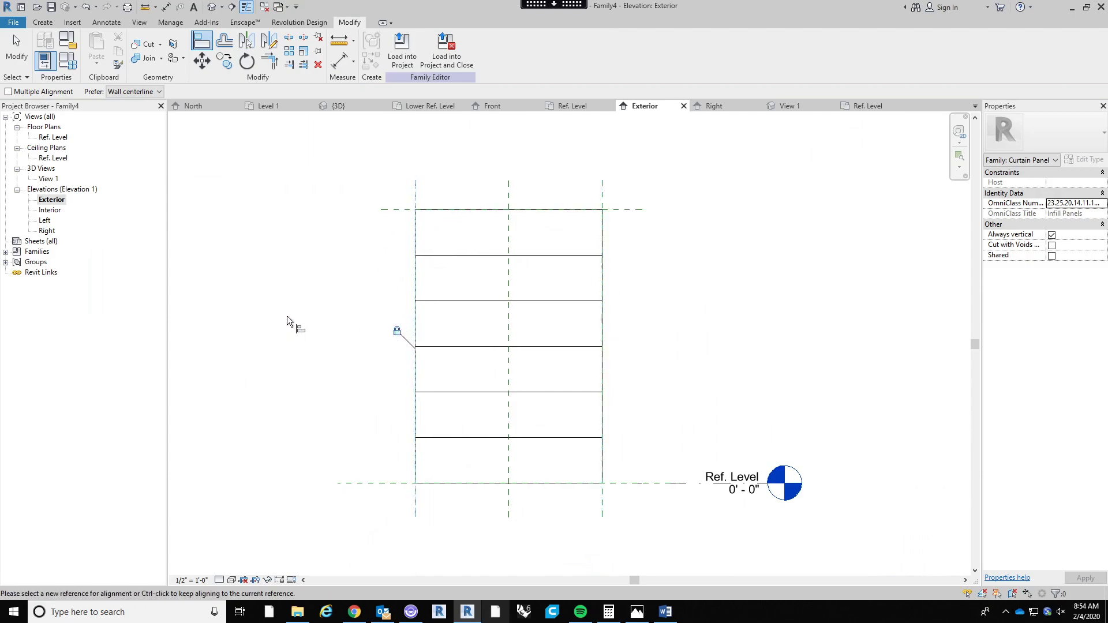
{"action": "key", "text": "Escape"}
{"action": "key", "text": "Escape"}
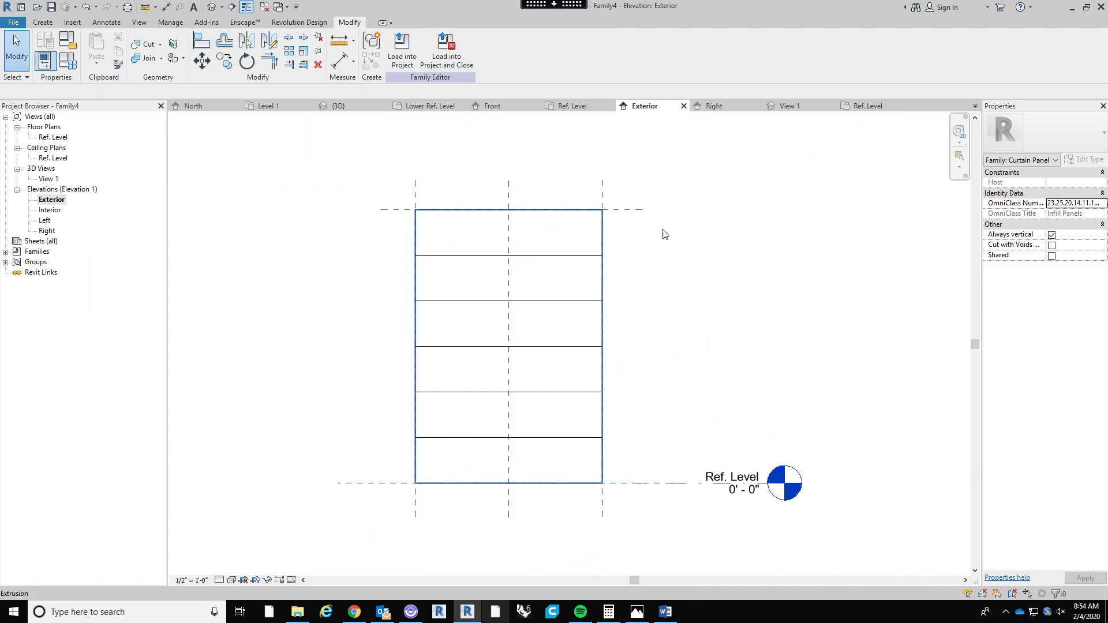
Show the panel in the default 3D view and save the family as Corrugated Panel in the Comp Practice Spring 2020 folder.
{"action": "middle_click_drag", "start_coordinate": [687, 354], "coordinate": [643, 310]}
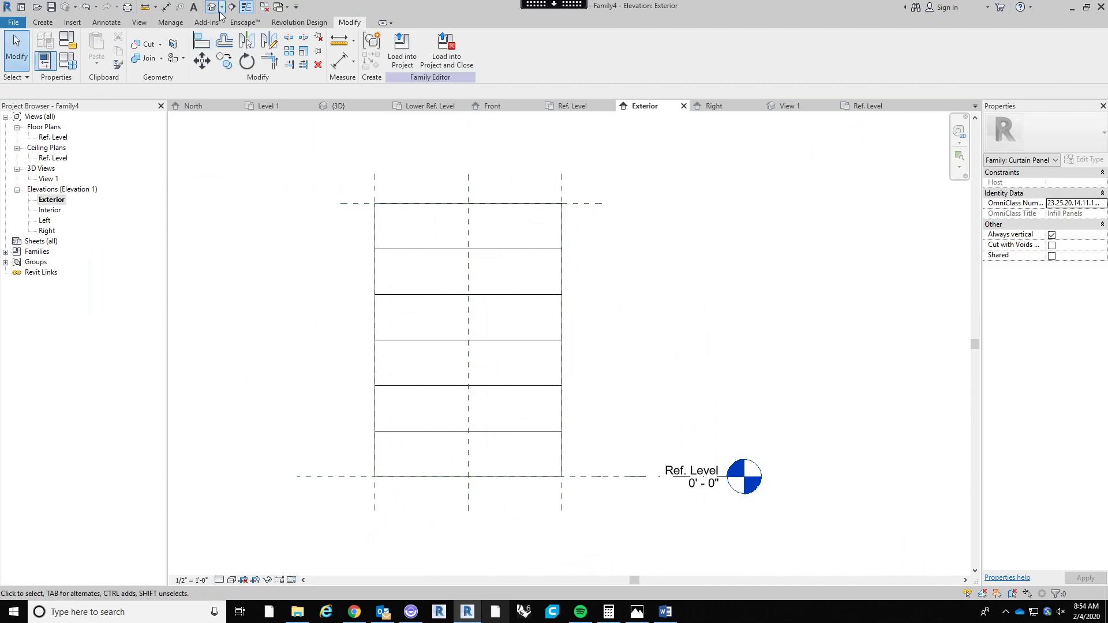
{"action": "middle_click_drag", "start_coordinate": [726, 313], "coordinate": [525, 324]}
{"action": "scroll", "coordinate": [549, 318], "scroll_direction": "down", "scroll_amount": 2}
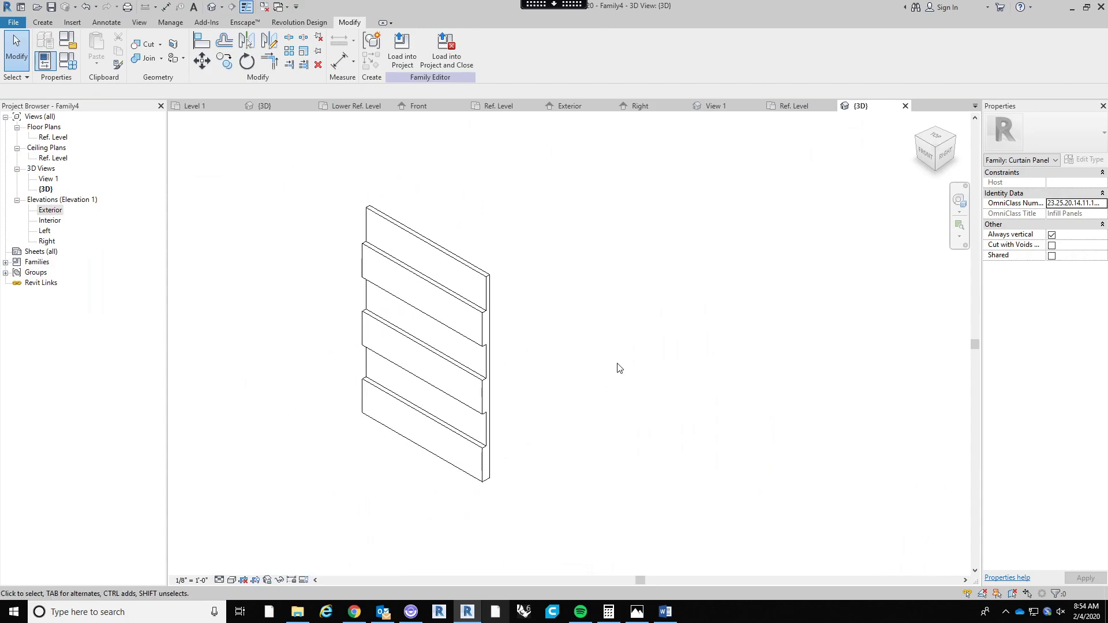
{"action": "middle_click_drag", "start_coordinate": [579, 382], "coordinate": [522, 398]}
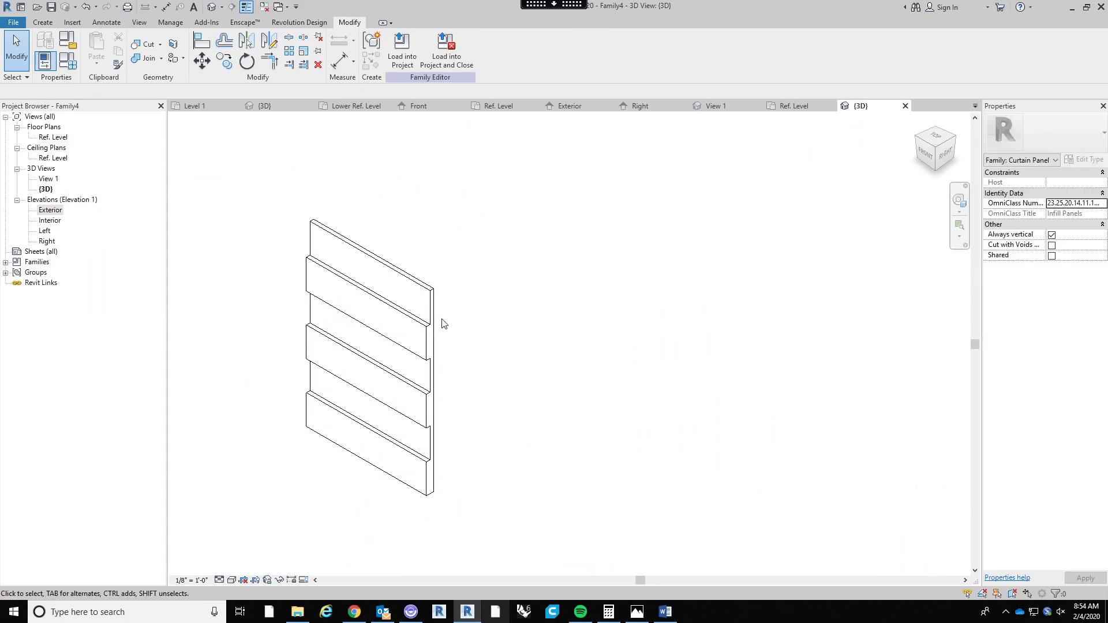
{"action": "left_click", "coordinate": [52, 7]}
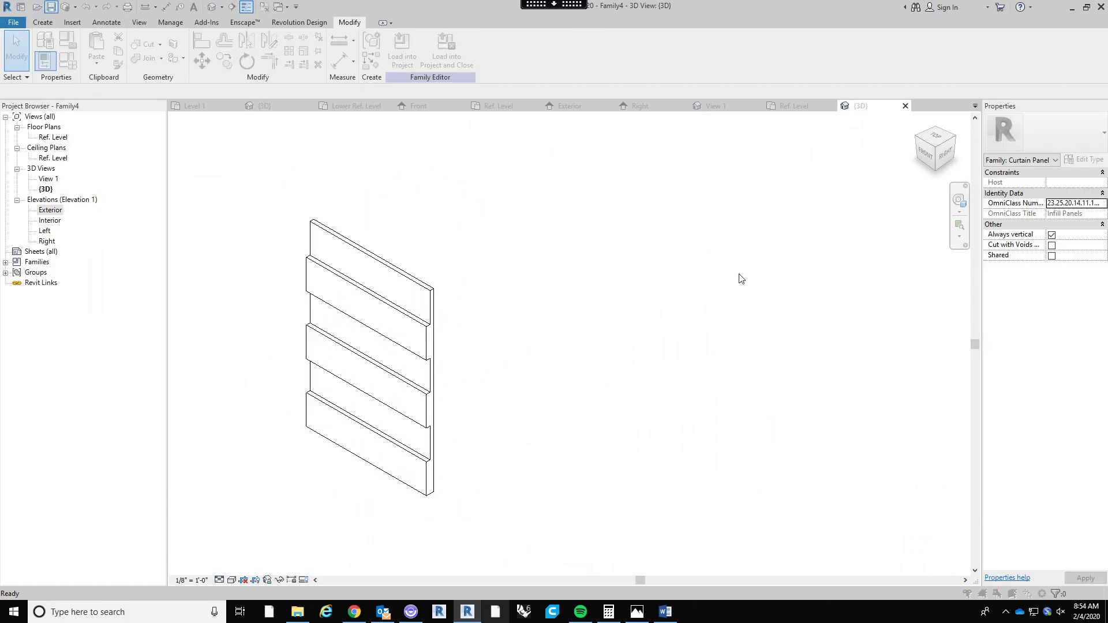
{"action": "type", "text": "Corrugated Panel"}
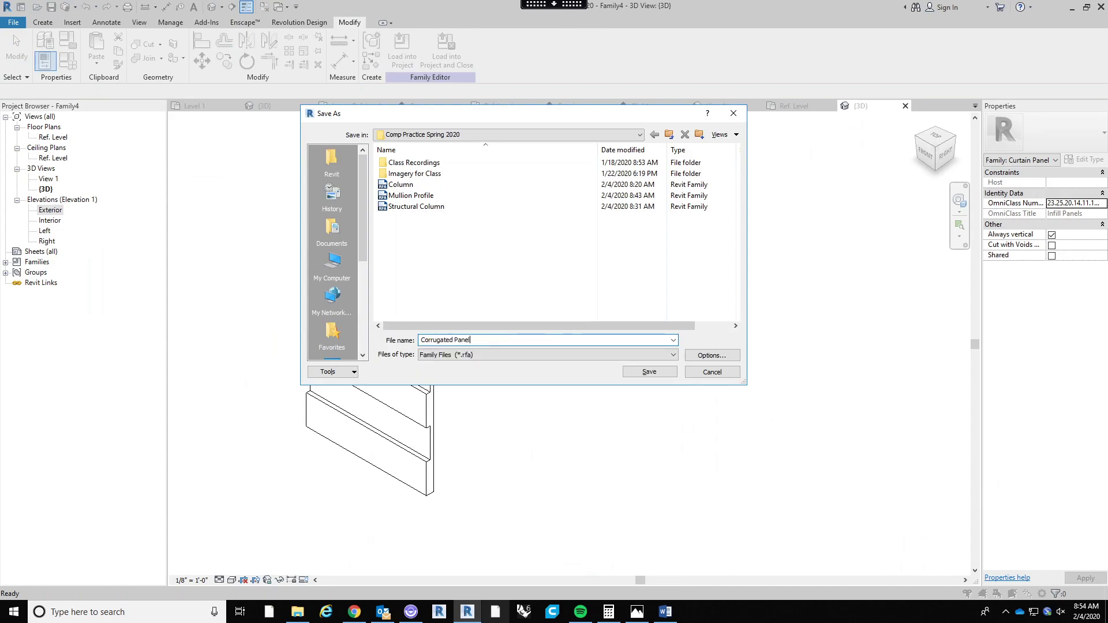
{"action": "key", "text": "Return"}
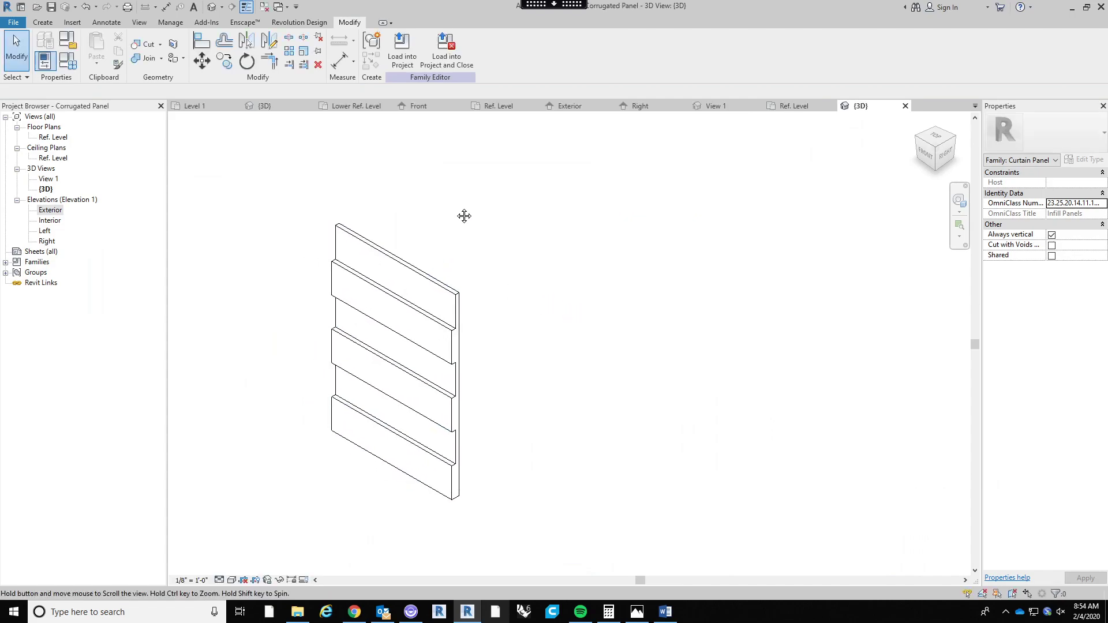
Load the panel family into Project1 only and open the project's 3D view.
{"action": "left_click", "coordinate": [399, 56]}
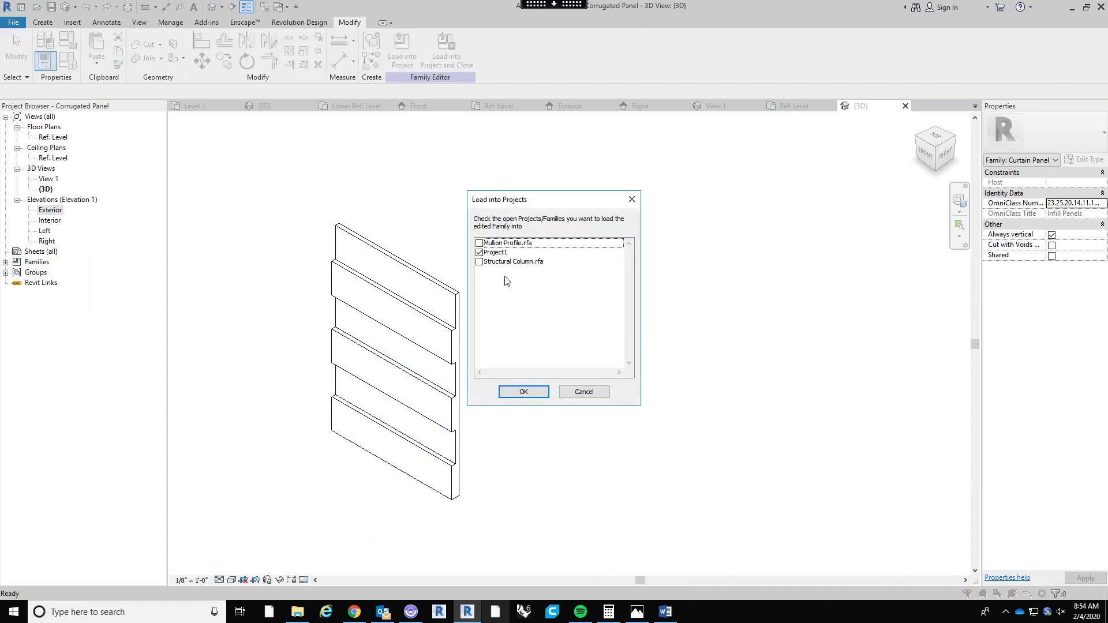
{"action": "left_click", "coordinate": [524, 392]}
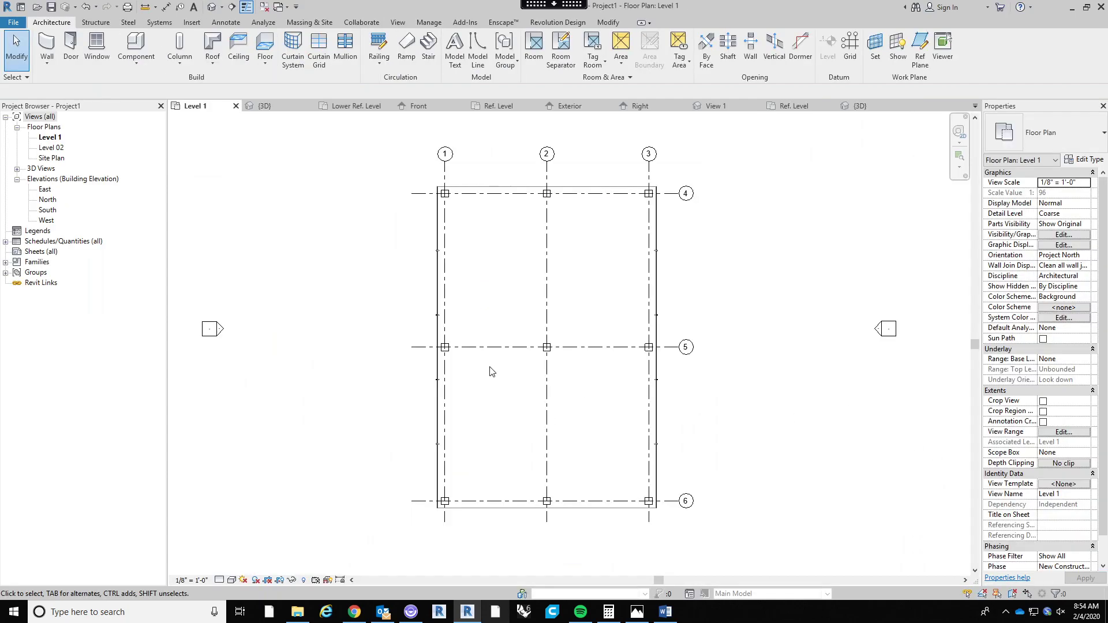
{"action": "left_click", "coordinate": [213, 7]}
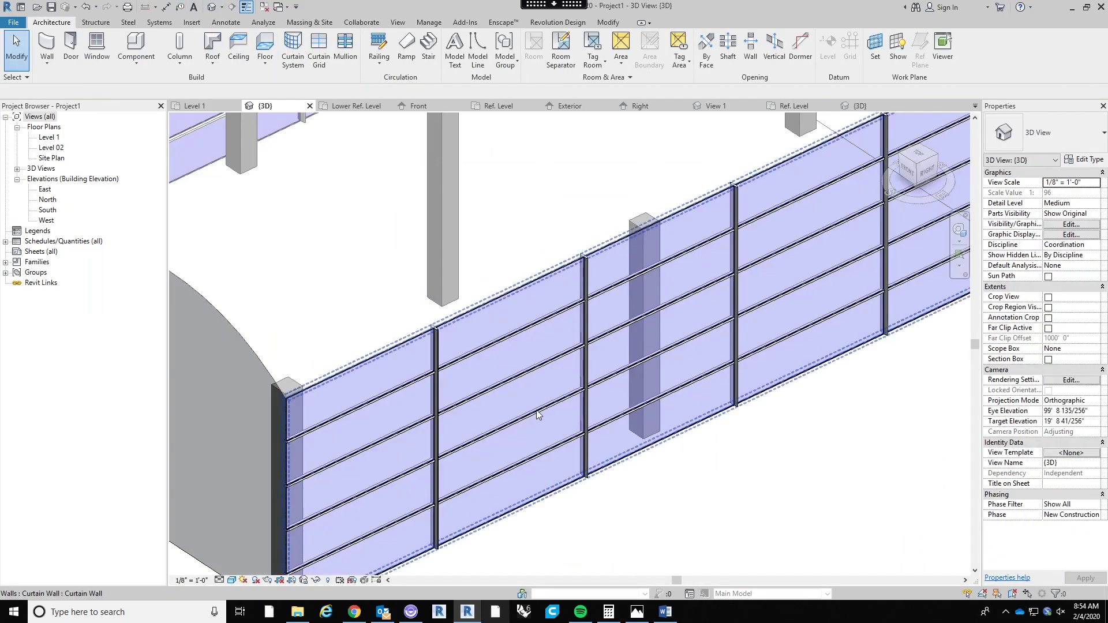
Set the Curtain Panel type parameter of the gridded curtain wall to Corrugated Panel : Corrugated Panel.
{"action": "left_click", "coordinate": [667, 335]}
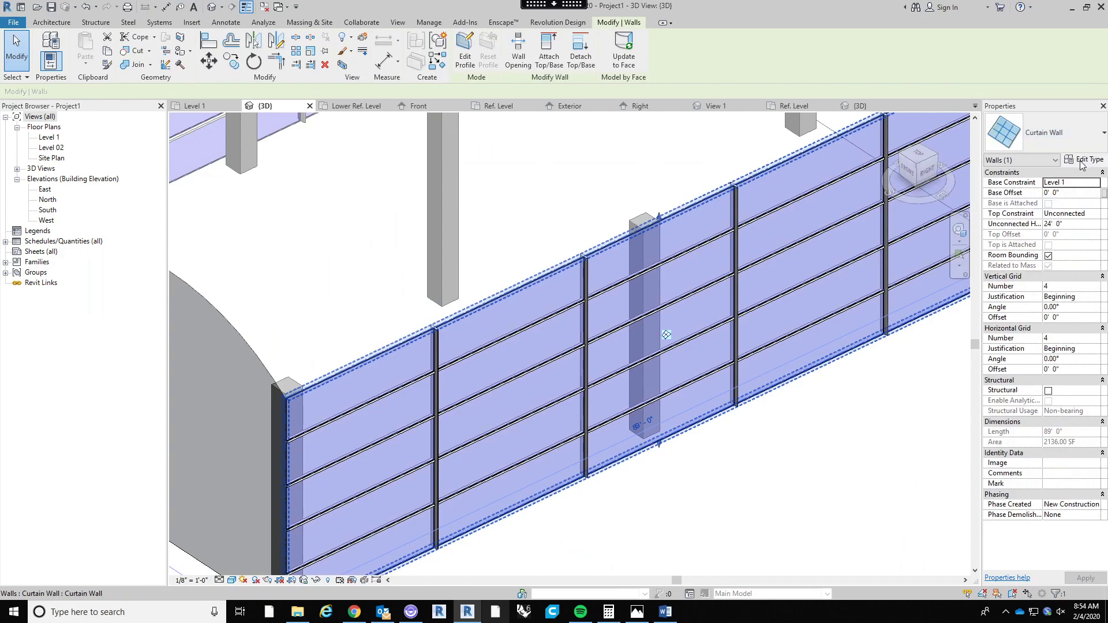
{"action": "left_click", "coordinate": [1083, 164]}
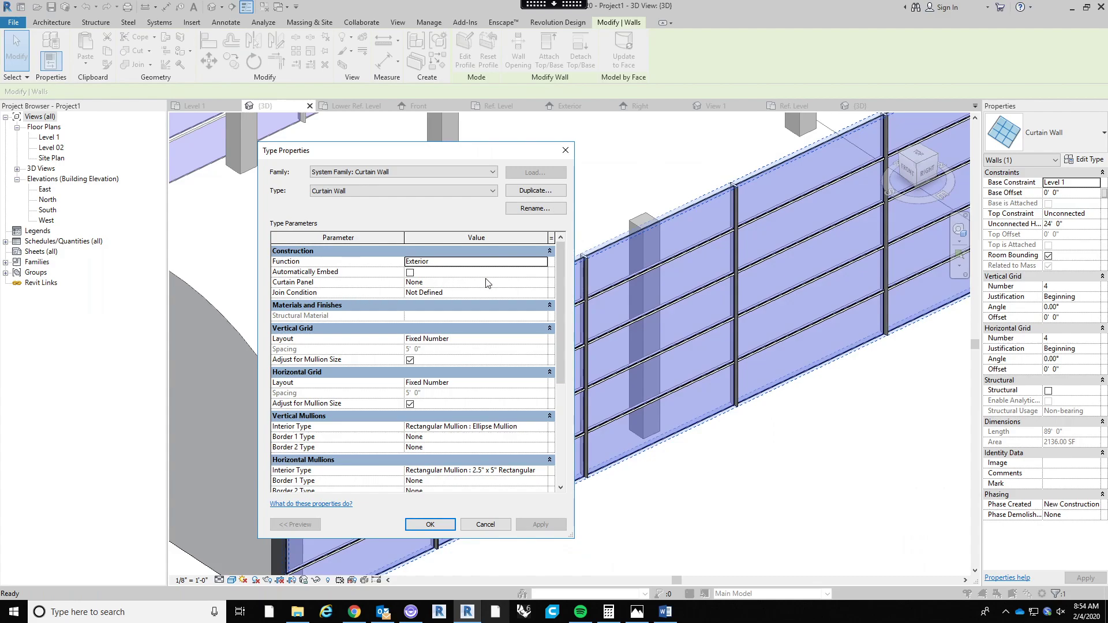
{"action": "left_click", "coordinate": [543, 282]}
{"action": "left_click", "coordinate": [543, 283]}
{"action": "scroll", "coordinate": [523, 322], "scroll_direction": "down", "scroll_amount": 3}
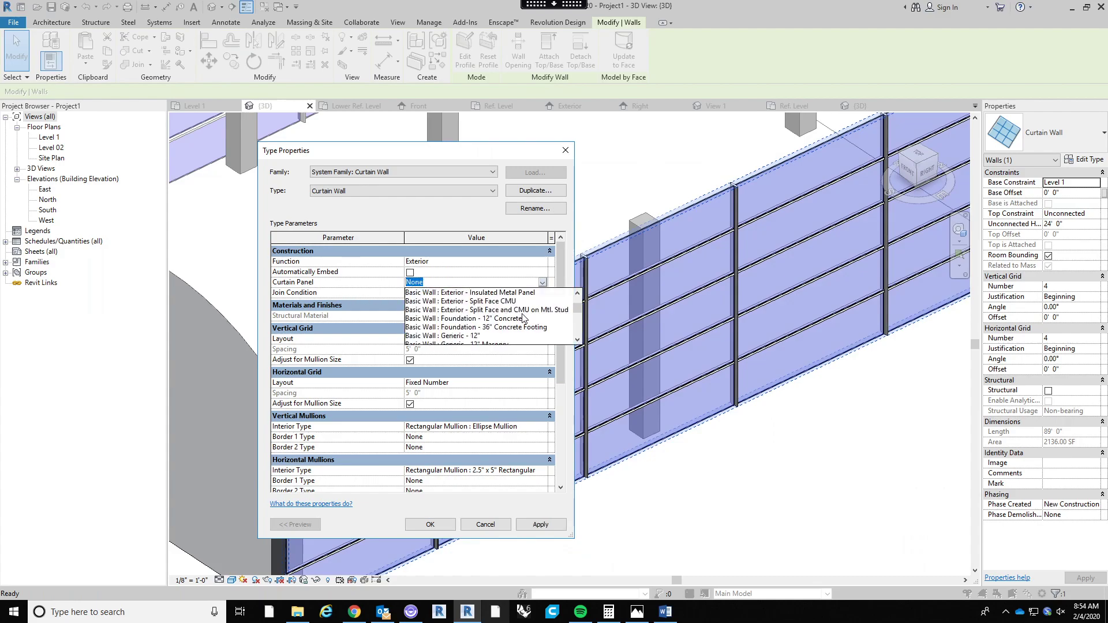
{"action": "scroll", "coordinate": [589, 312], "scroll_direction": "down", "scroll_amount": 5}
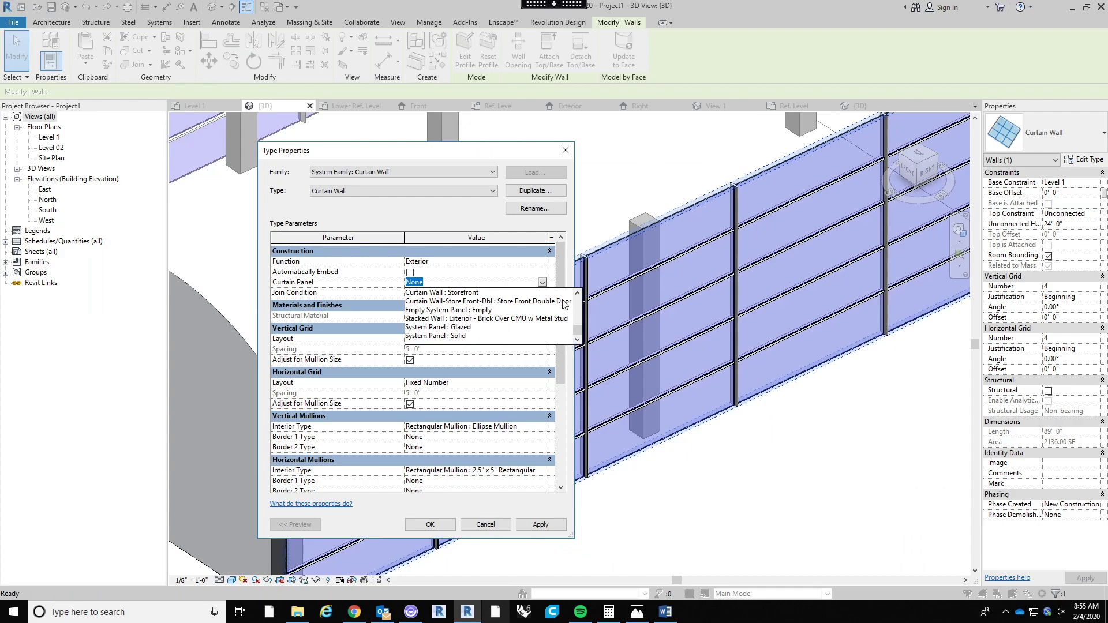
{"action": "left_click", "coordinate": [578, 294]}
{"action": "left_click", "coordinate": [578, 293]}
{"action": "left_click", "coordinate": [577, 294]}
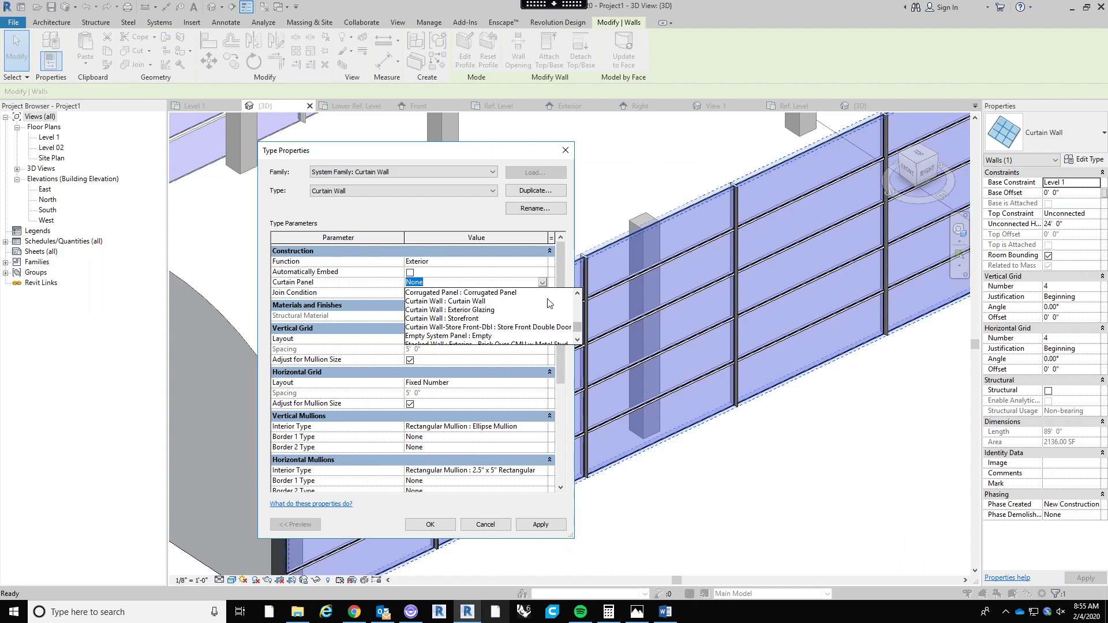
{"action": "left_click", "coordinate": [530, 292]}
{"action": "left_click", "coordinate": [430, 524]}
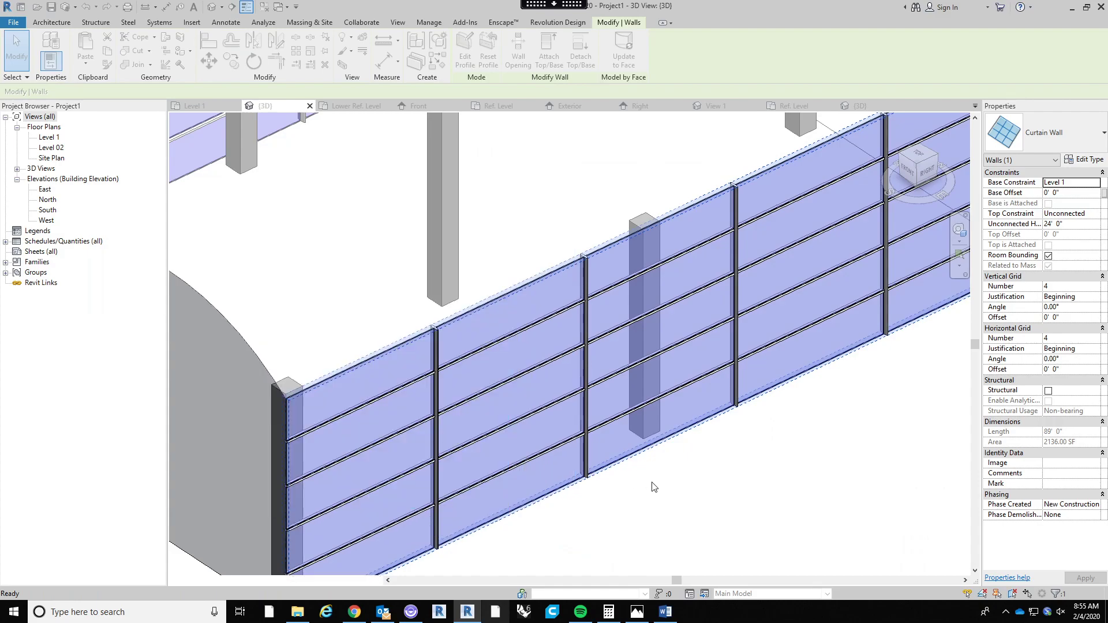
Examine the far curtain wall's mullions and panels up close and along its full length.
{"action": "left_click", "coordinate": [717, 510]}
{"action": "scroll", "coordinate": [577, 418], "scroll_direction": "down", "scroll_amount": 1}
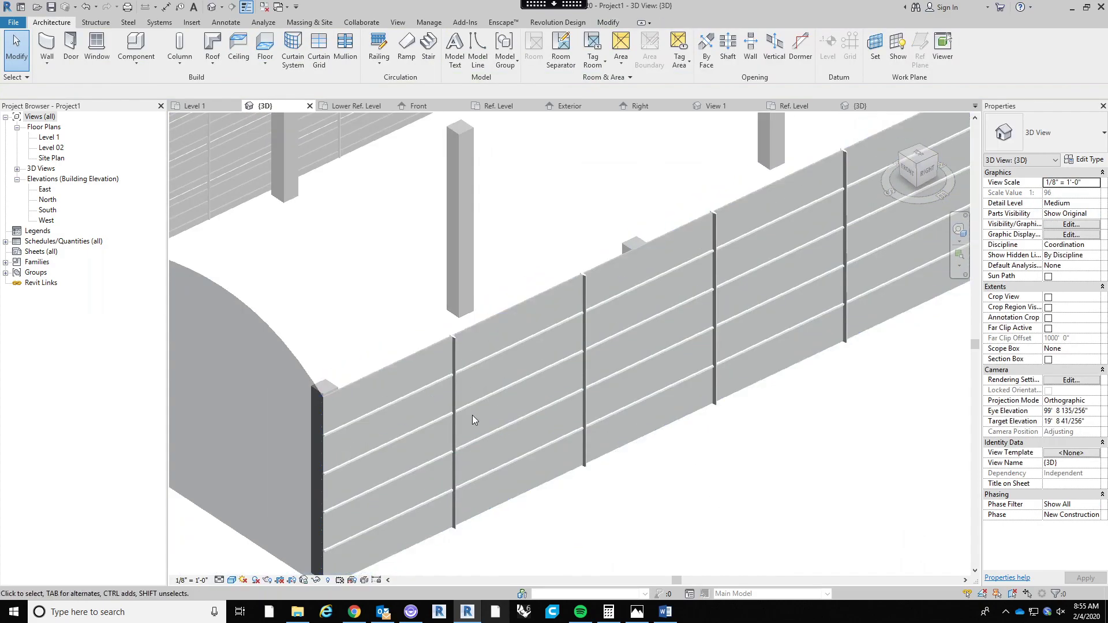
{"action": "middle_click_drag", "start_coordinate": [579, 444], "coordinate": [718, 461], "text": "shift"}
{"action": "middle_click_drag", "start_coordinate": [728, 268], "coordinate": [520, 504]}
{"action": "scroll", "coordinate": [609, 341], "scroll_direction": "up", "scroll_amount": 3}
{"action": "middle_click_drag", "start_coordinate": [613, 302], "coordinate": [546, 511]}
{"action": "scroll", "coordinate": [498, 432], "scroll_direction": "down", "scroll_amount": 2}
{"action": "scroll", "coordinate": [593, 319], "scroll_direction": "up", "scroll_amount": 3}
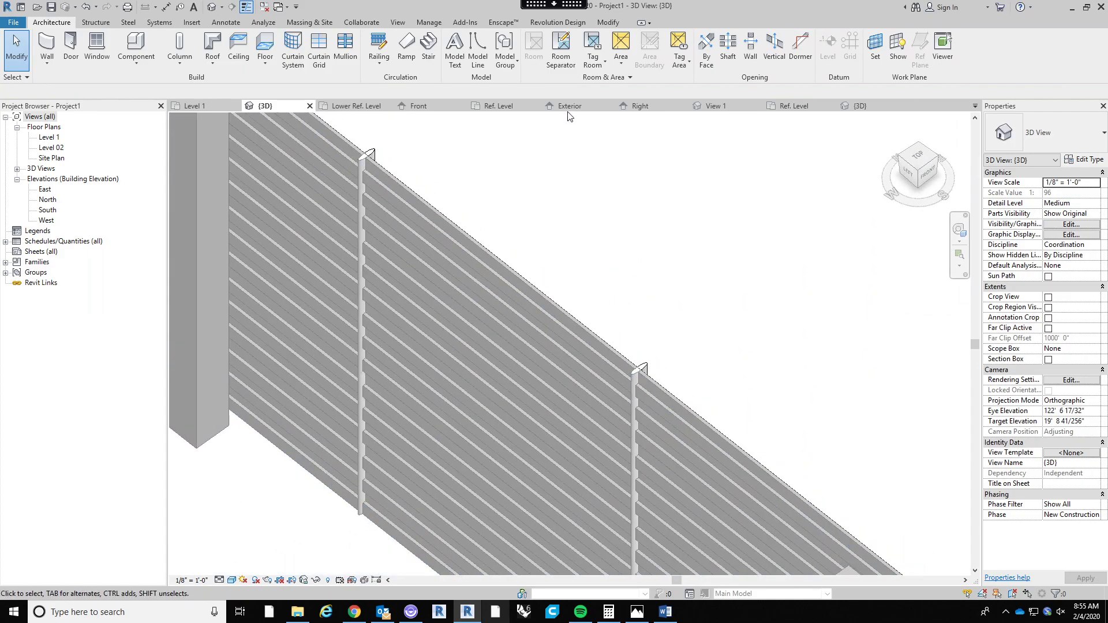
{"action": "left_click", "coordinate": [552, 314]}
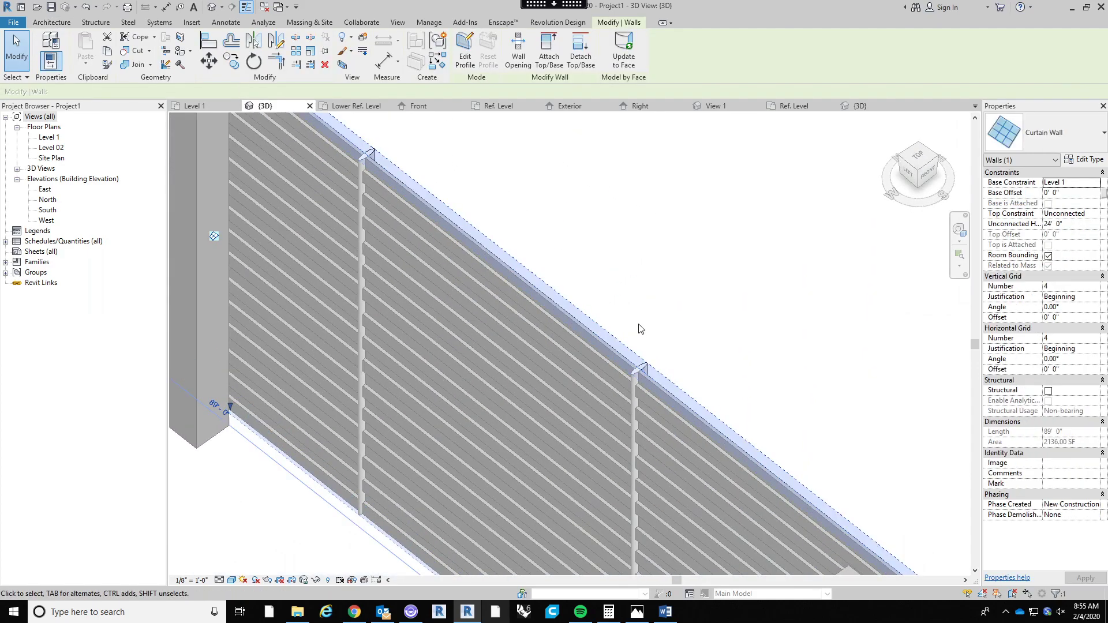
{"action": "scroll", "coordinate": [641, 268], "scroll_direction": "down", "scroll_amount": 3}
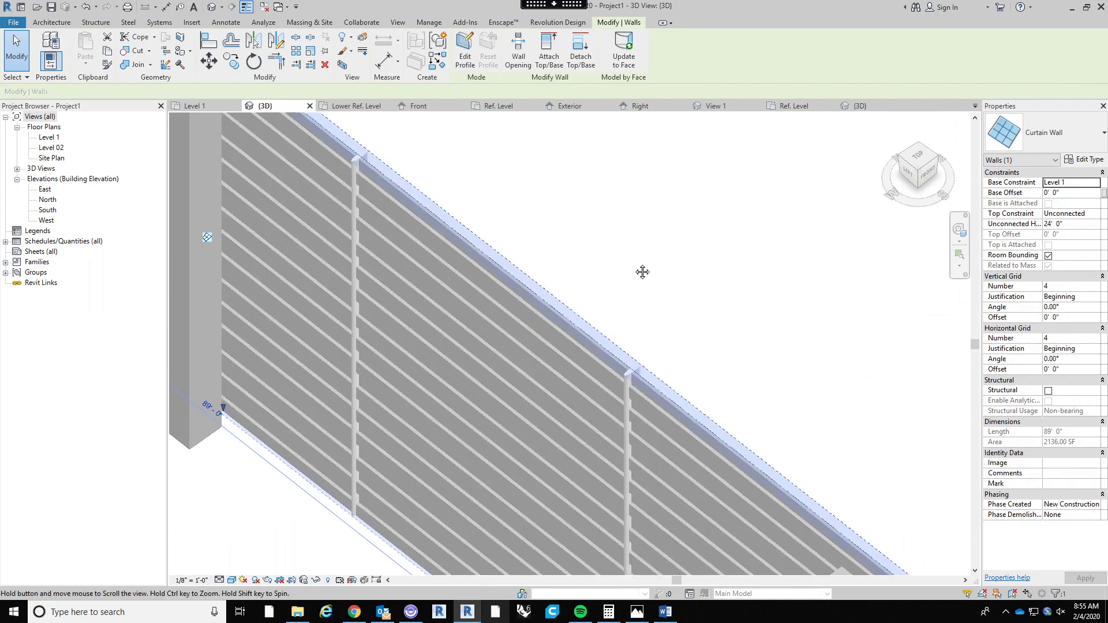
{"action": "scroll", "coordinate": [616, 321], "scroll_direction": "down", "scroll_amount": 3}
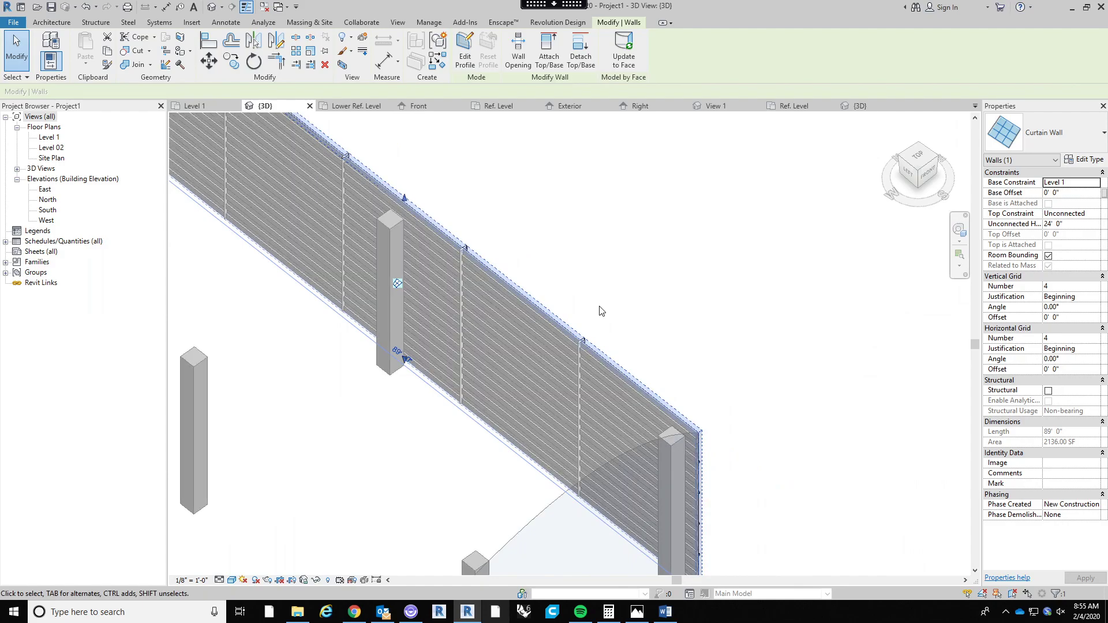
{"action": "scroll", "coordinate": [578, 300], "scroll_direction": "down", "scroll_amount": 5}
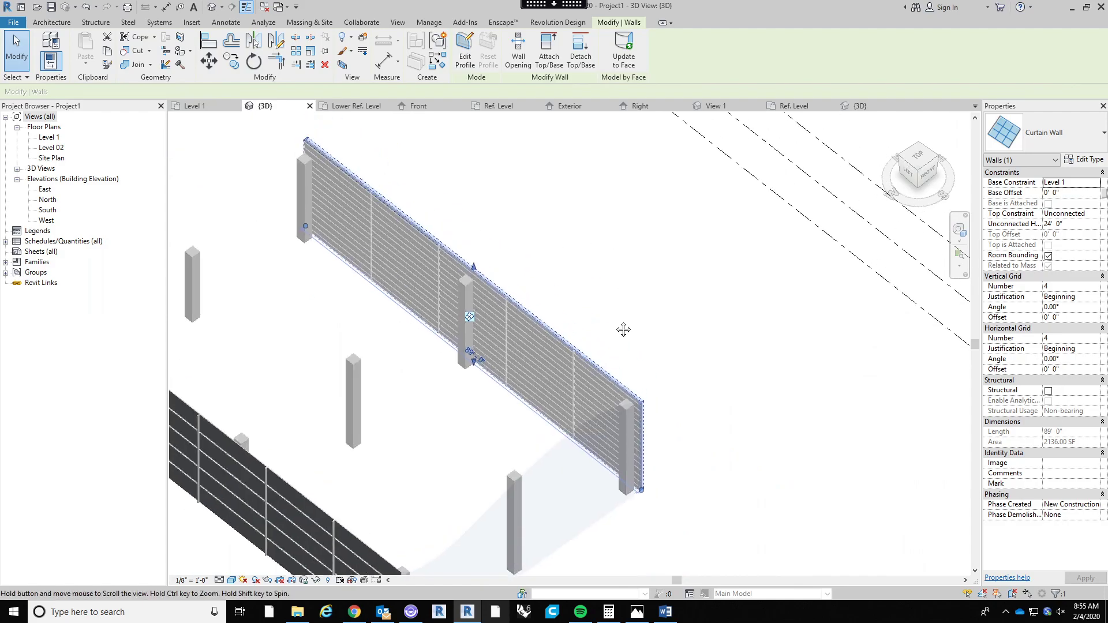
{"action": "scroll", "coordinate": [447, 238], "scroll_direction": "up", "scroll_amount": 2}
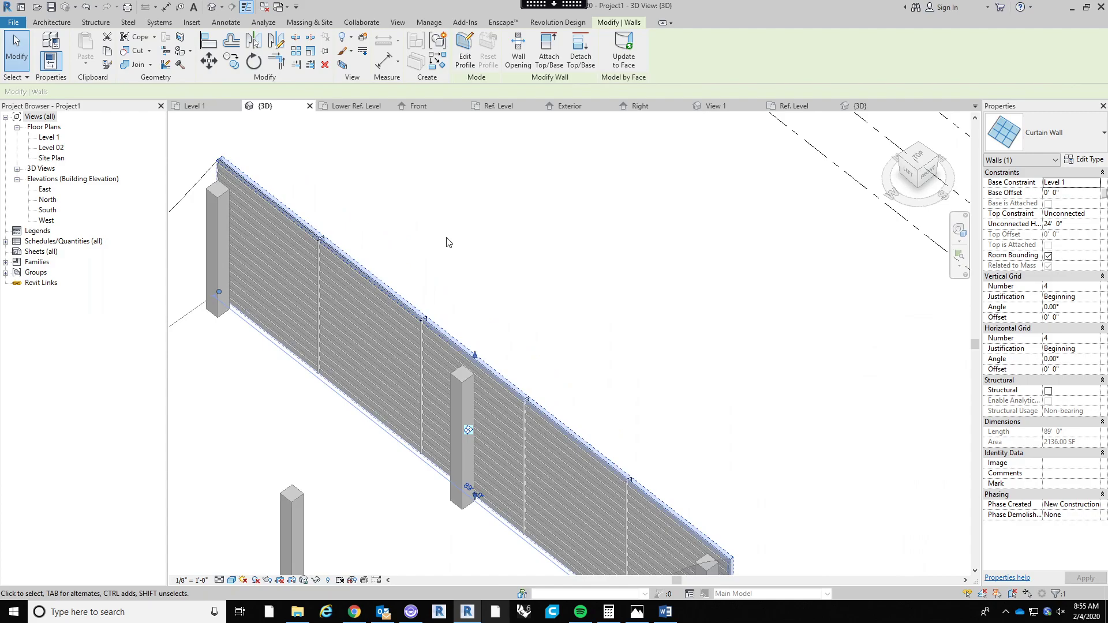
{"action": "middle_click_drag", "start_coordinate": [437, 256], "coordinate": [458, 251]}
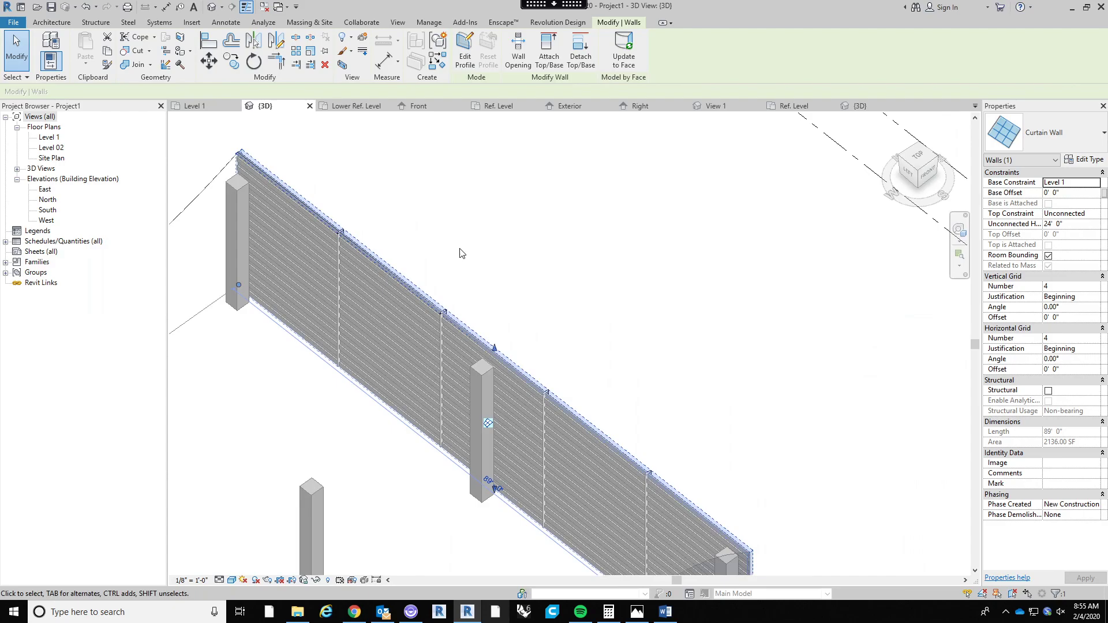
{"action": "left_click", "coordinate": [469, 251]}
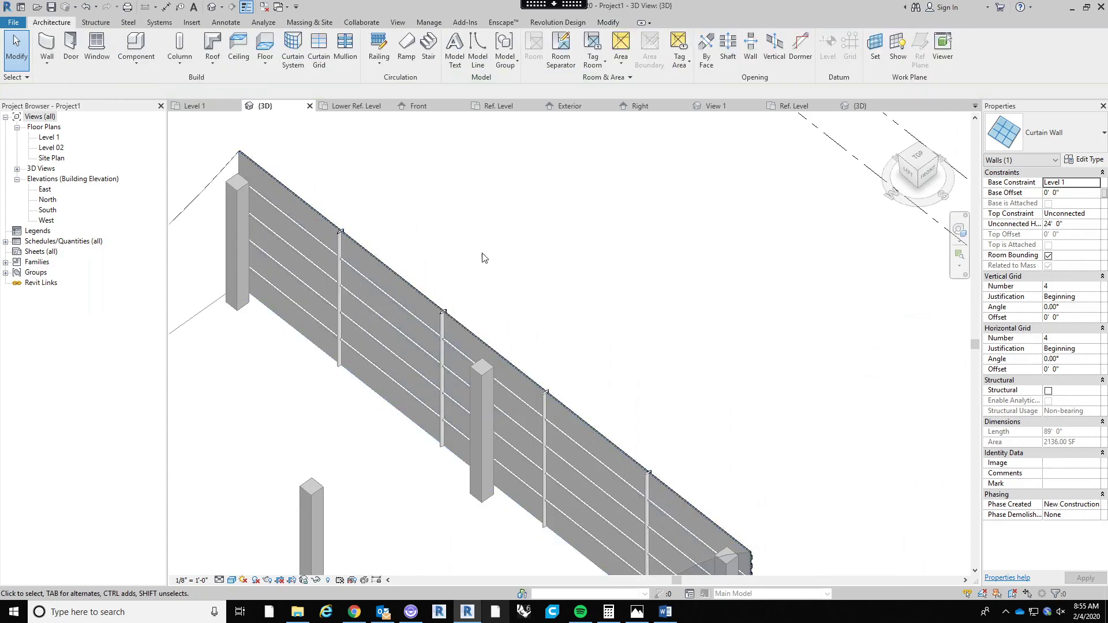
Compare the two long curtain walls on opposite sides of the building, checking the near wall's panels and mullions.
{"action": "middle_click_drag", "start_coordinate": [679, 361], "coordinate": [544, 222], "text": "shift"}
{"action": "middle_click_drag", "start_coordinate": [427, 414], "coordinate": [378, 336], "text": "shift"}
{"action": "left_click", "coordinate": [374, 324]}
{"action": "key", "text": "alt"}
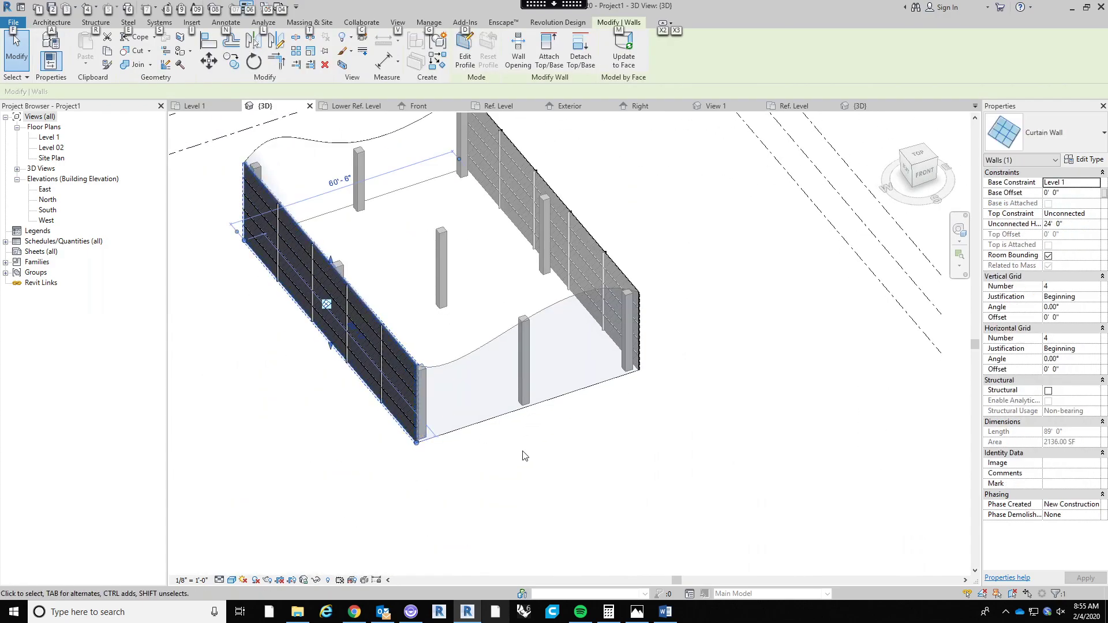
{"action": "left_click", "coordinate": [526, 481]}
{"action": "scroll", "coordinate": [395, 362], "scroll_direction": "up", "scroll_amount": 4}
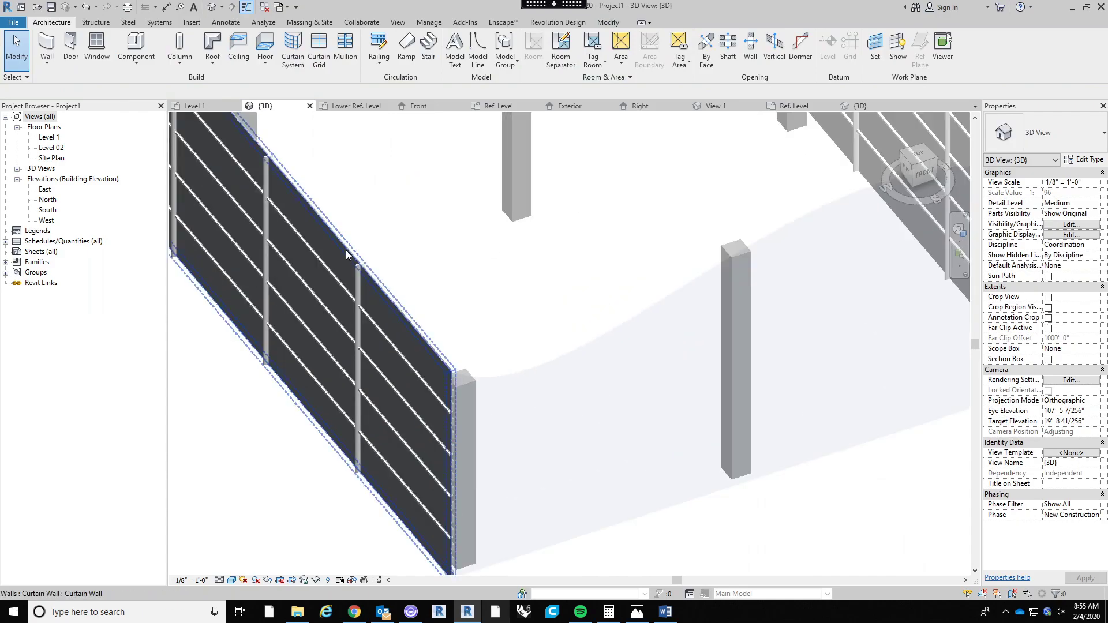
{"action": "left_click", "coordinate": [346, 251]}
{"action": "left_click", "coordinate": [418, 237]}
{"action": "scroll", "coordinate": [462, 369], "scroll_direction": "down", "scroll_amount": 5}
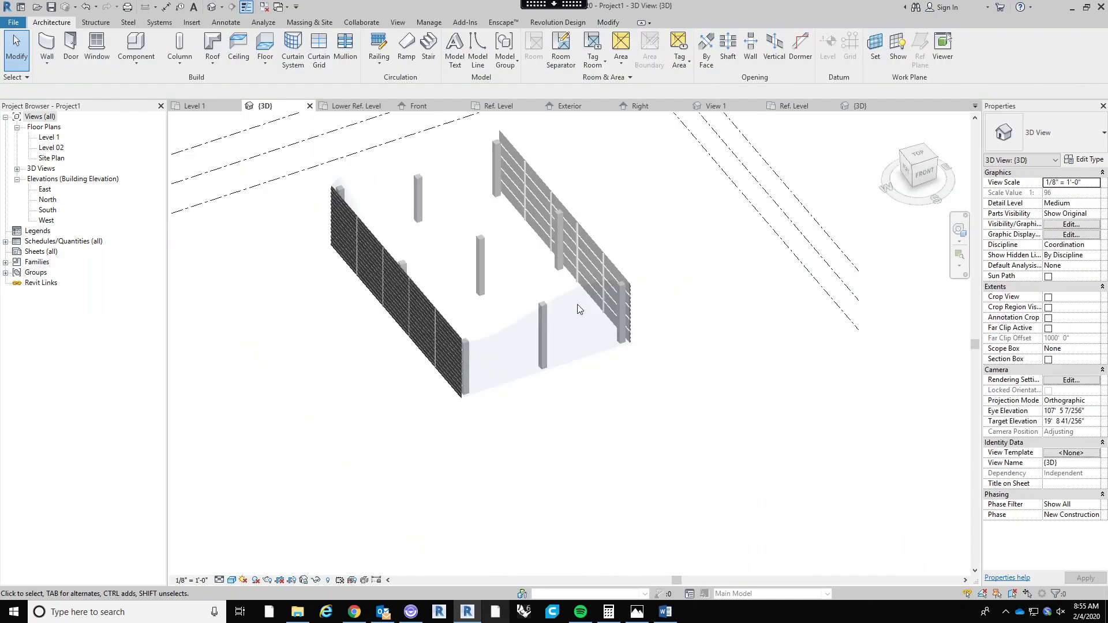
Inspect the closely spaced horizontal mullions on the long curtain wall from outside the building, together with the overall model.
{"action": "middle_click_drag", "start_coordinate": [513, 438], "coordinate": [311, 447], "text": "shift"}
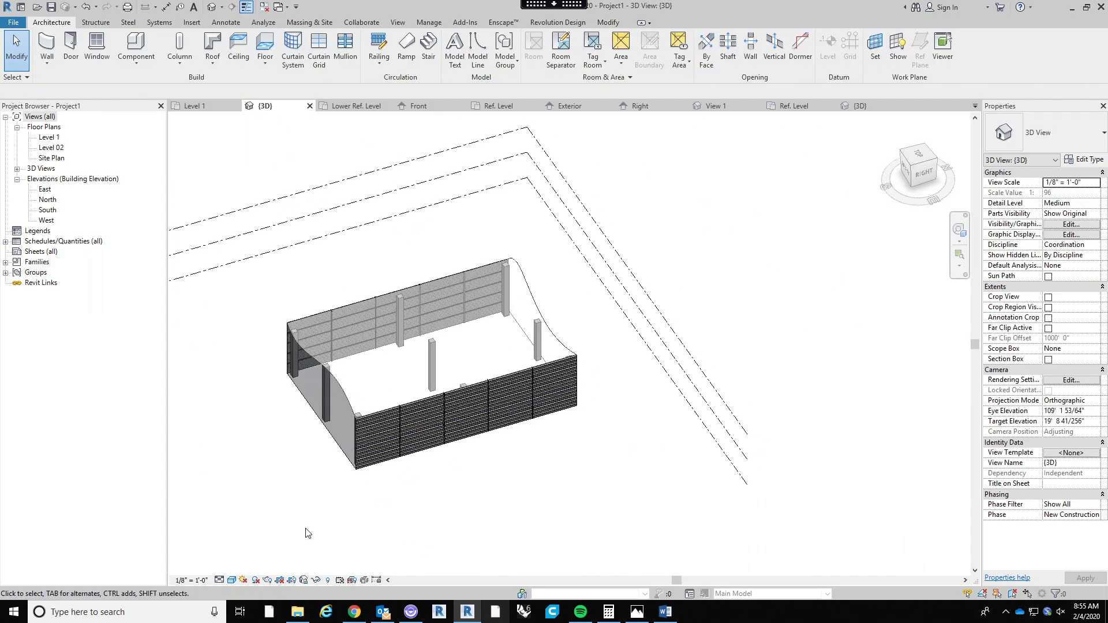
{"action": "scroll", "coordinate": [307, 530], "scroll_direction": "up", "scroll_amount": 5}
{"action": "middle_click_drag", "start_coordinate": [510, 387], "coordinate": [420, 454]}
{"action": "scroll", "coordinate": [421, 453], "scroll_direction": "down", "scroll_amount": 5}
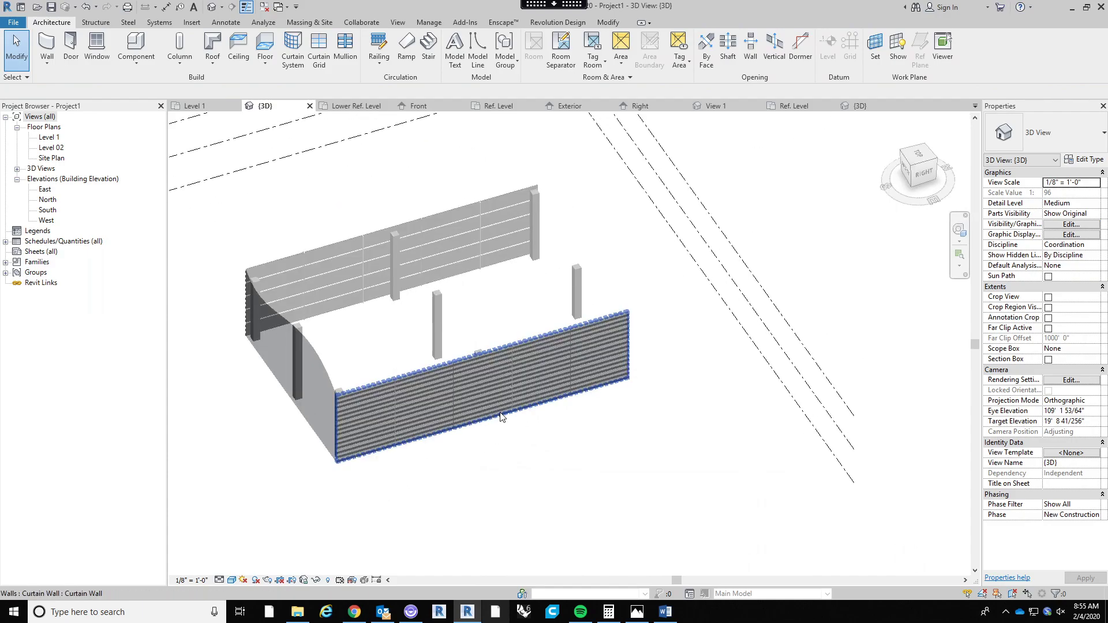
{"action": "scroll", "coordinate": [567, 491], "scroll_direction": "up", "scroll_amount": 5}
{"action": "middle_click_drag", "start_coordinate": [567, 490], "coordinate": [433, 503], "text": "shift"}
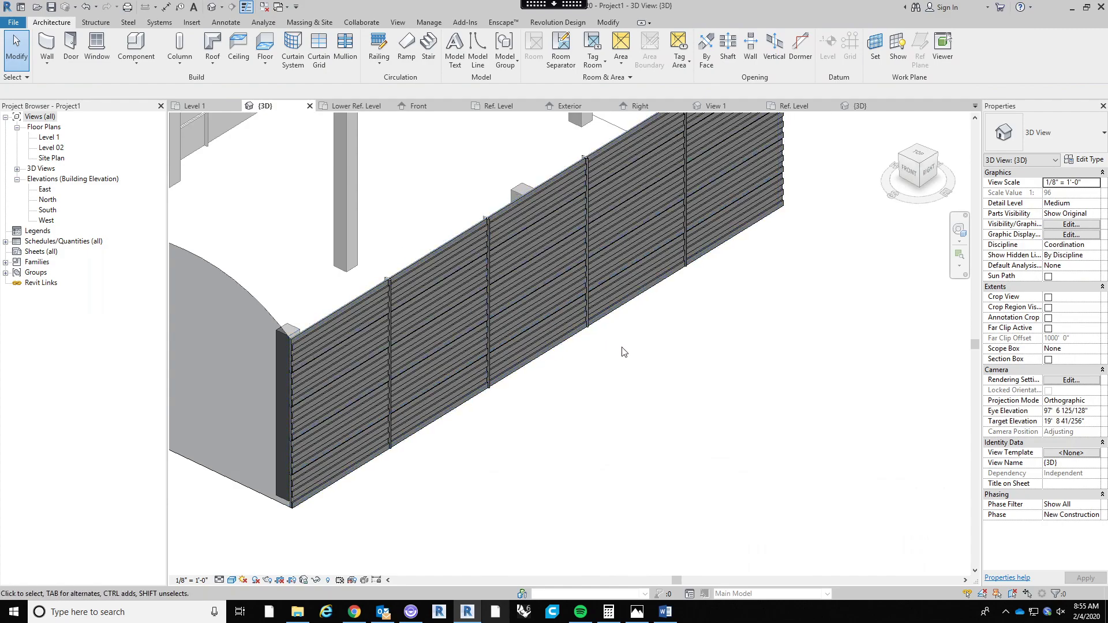
{"action": "scroll", "coordinate": [545, 381], "scroll_direction": "down", "scroll_amount": 5}
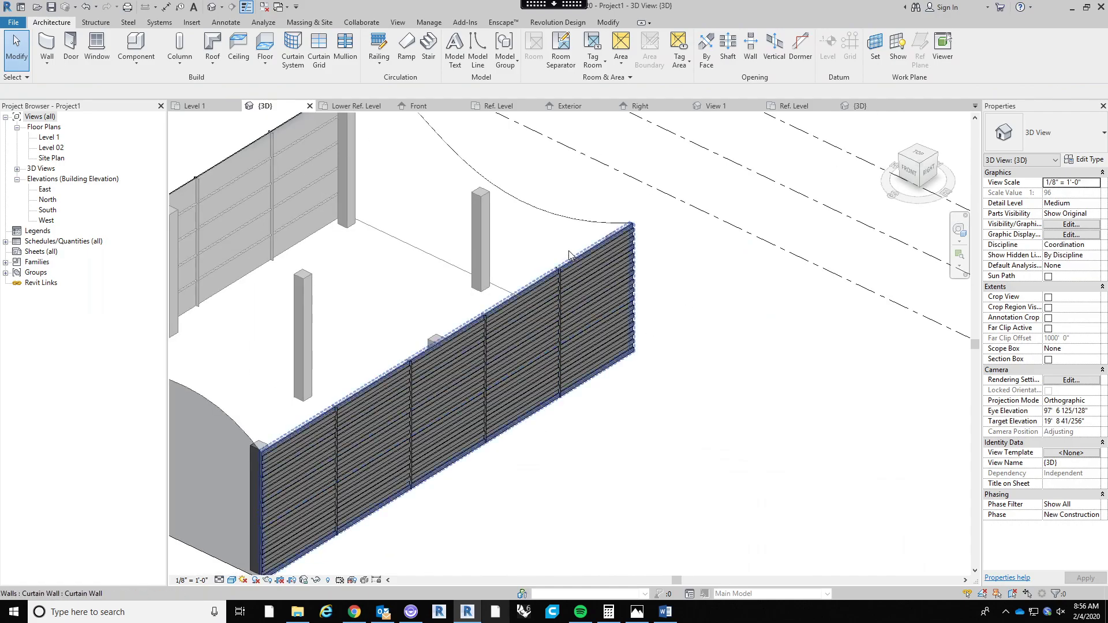
{"action": "scroll", "coordinate": [570, 416], "scroll_direction": "up", "scroll_amount": 1}
{"action": "middle_click_drag", "start_coordinate": [569, 420], "coordinate": [616, 374]}
{"action": "scroll", "coordinate": [597, 377], "scroll_direction": "down", "scroll_amount": 3}
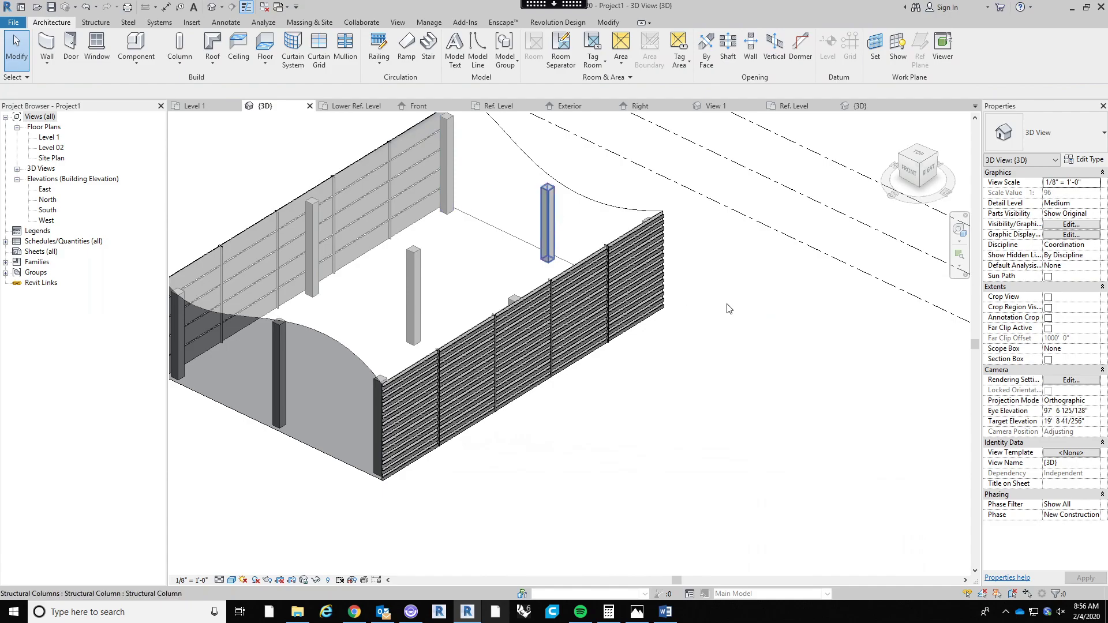
{"action": "middle_click_drag", "start_coordinate": [341, 469], "coordinate": [434, 487]}
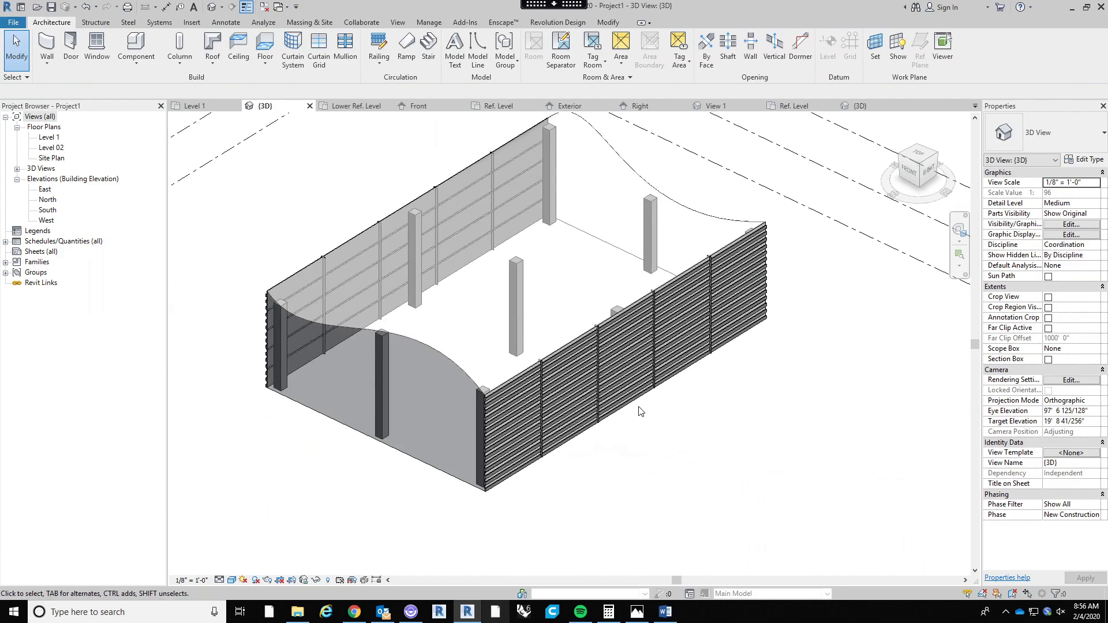
{"action": "middle_click_drag", "start_coordinate": [626, 403], "coordinate": [636, 423]}
{"action": "scroll", "coordinate": [636, 423], "scroll_direction": "down", "scroll_amount": 1}
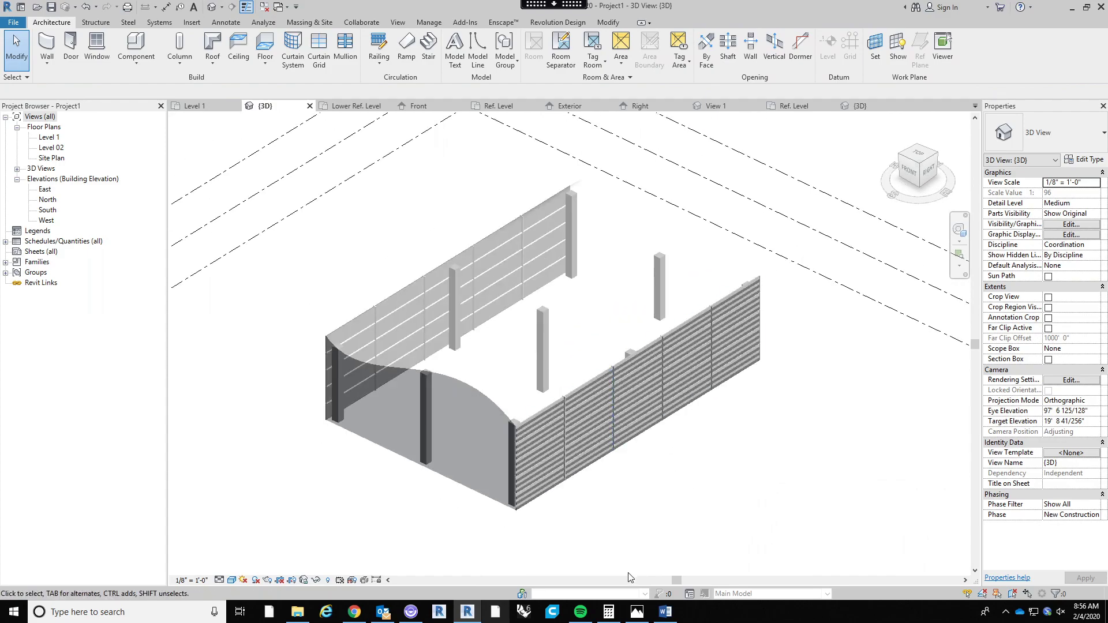
{"action": "left_click", "coordinate": [574, 5]}
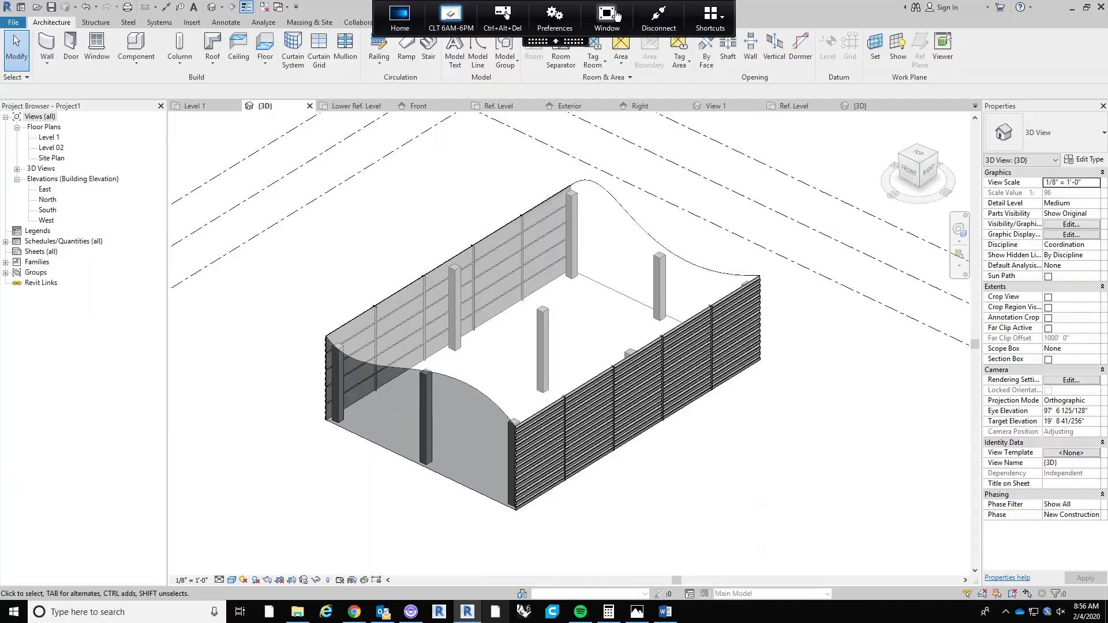
{"action": "left_click", "coordinate": [640, 22]}
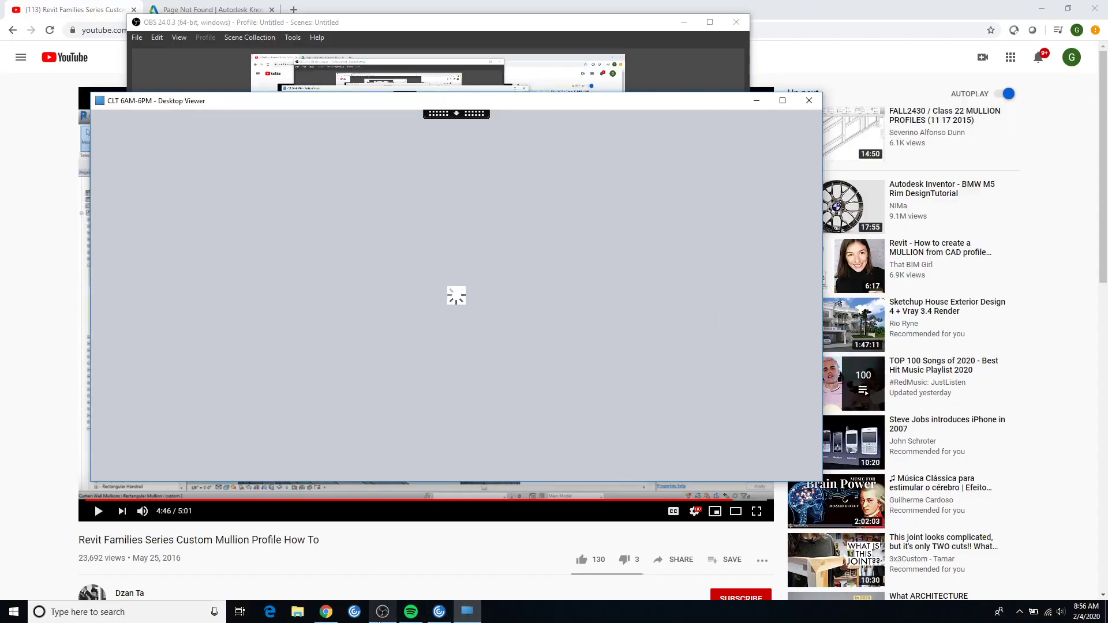
{"action": "left_click", "coordinate": [382, 612]}
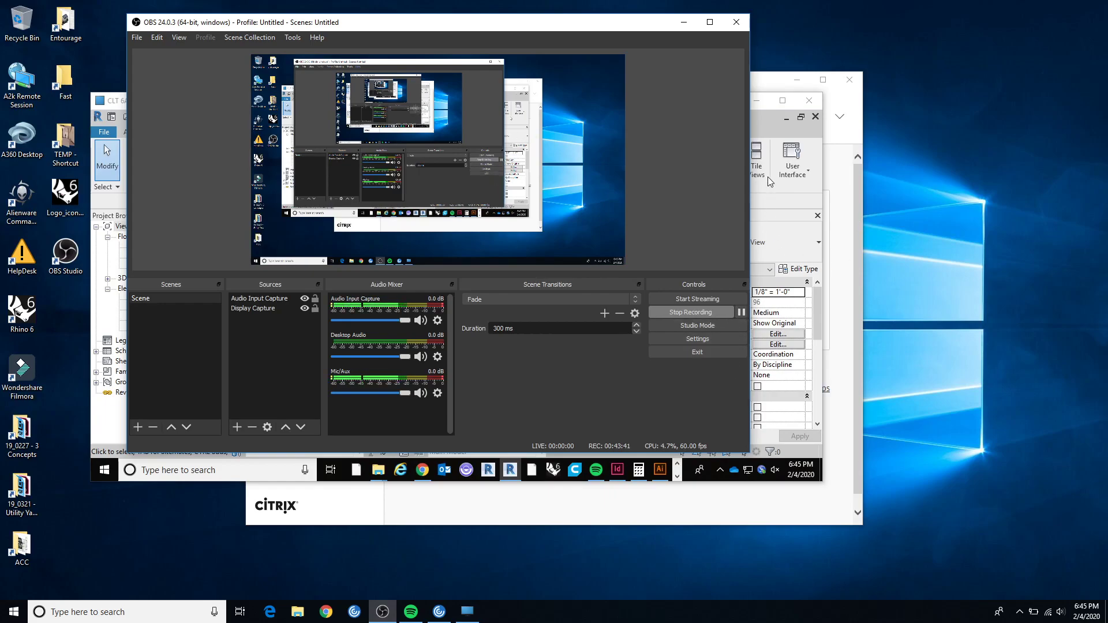
{"action": "left_click", "coordinate": [783, 102]}
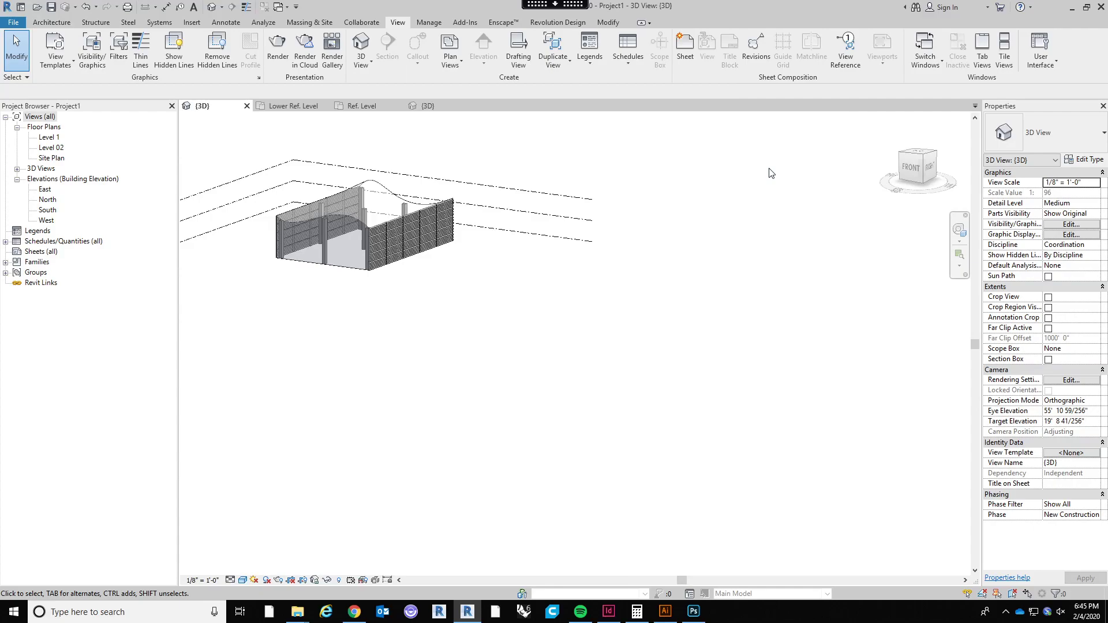
Edit the building mass in place and divide its curved roof surface into a UV grid.
{"action": "scroll", "coordinate": [538, 280], "scroll_direction": "down", "scroll_amount": 1}
{"action": "middle_click_drag", "start_coordinate": [605, 322], "coordinate": [675, 379]}
{"action": "scroll", "coordinate": [413, 279], "scroll_direction": "up", "scroll_amount": 4}
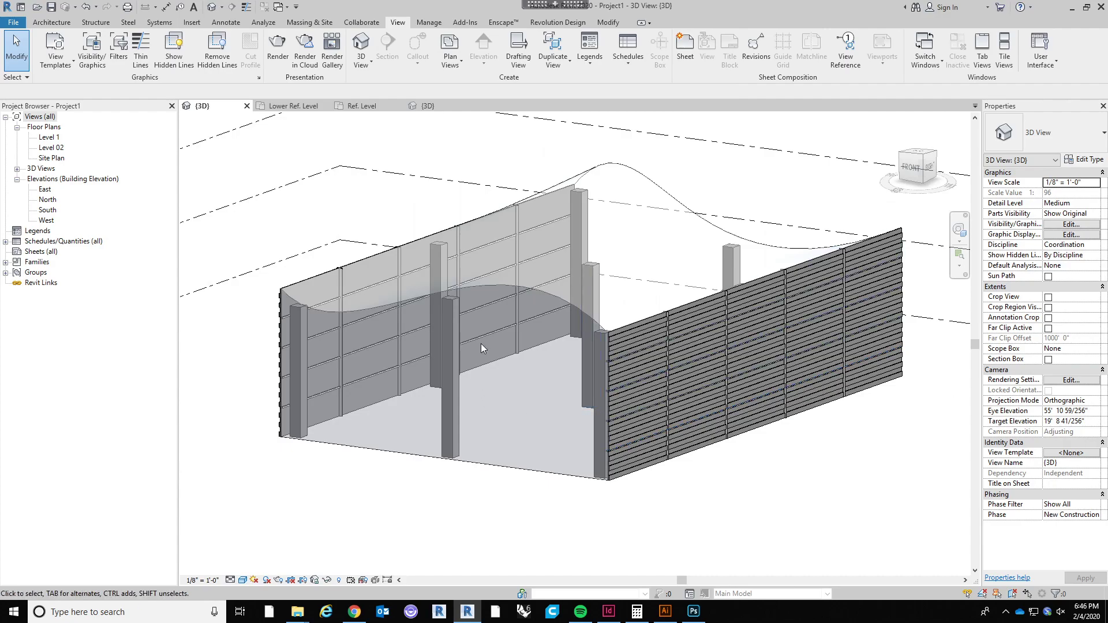
{"action": "middle_click_drag", "start_coordinate": [532, 364], "coordinate": [570, 433], "text": "shift"}
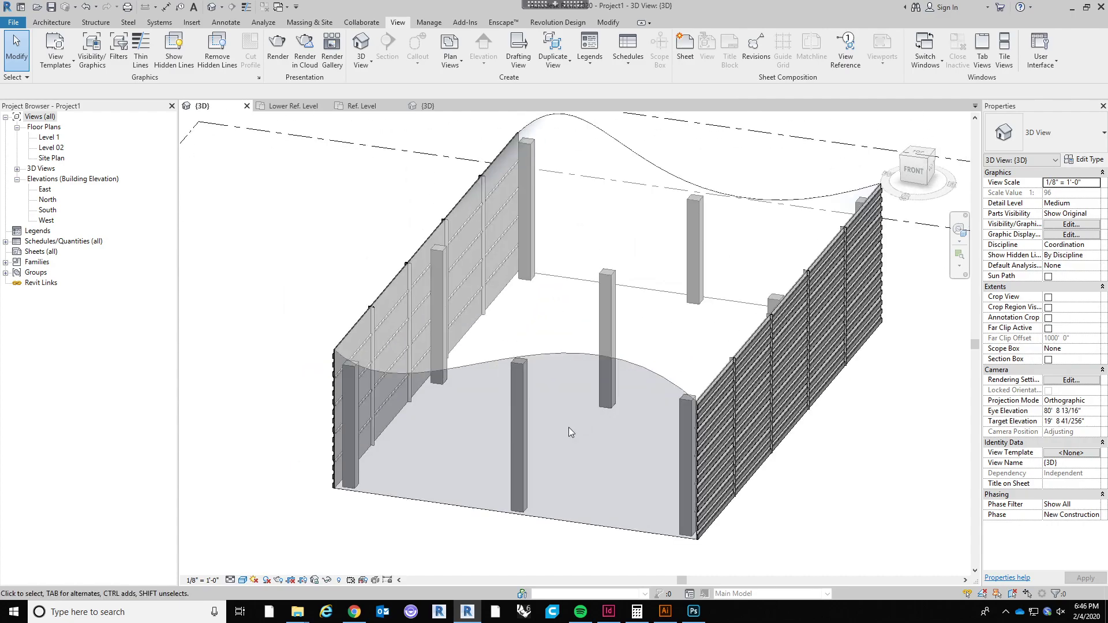
{"action": "left_click", "coordinate": [558, 355]}
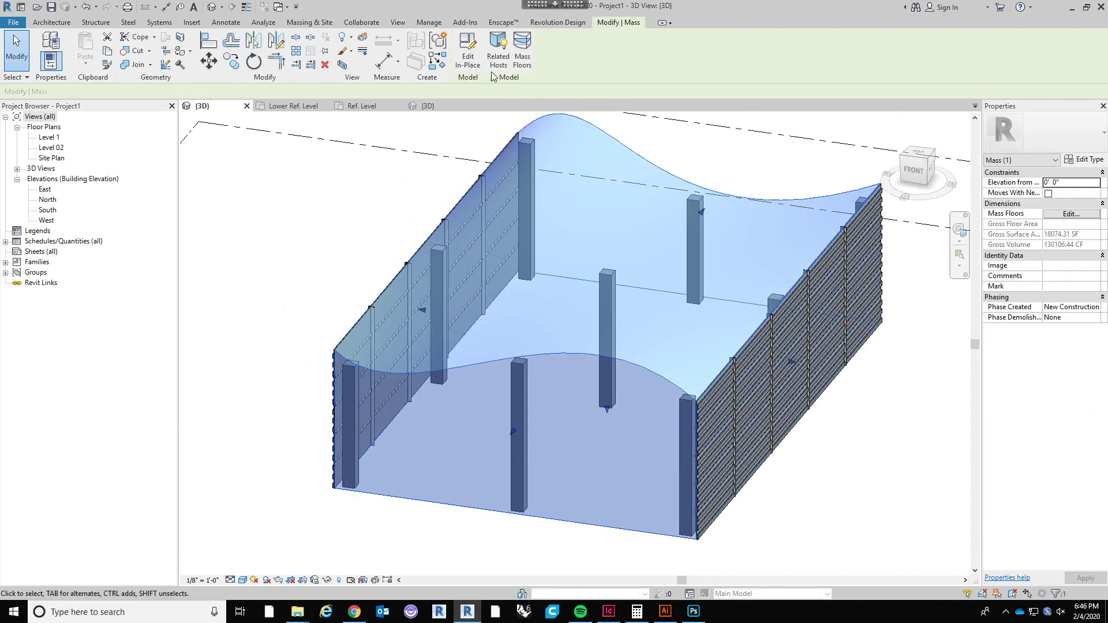
{"action": "left_click", "coordinate": [468, 62]}
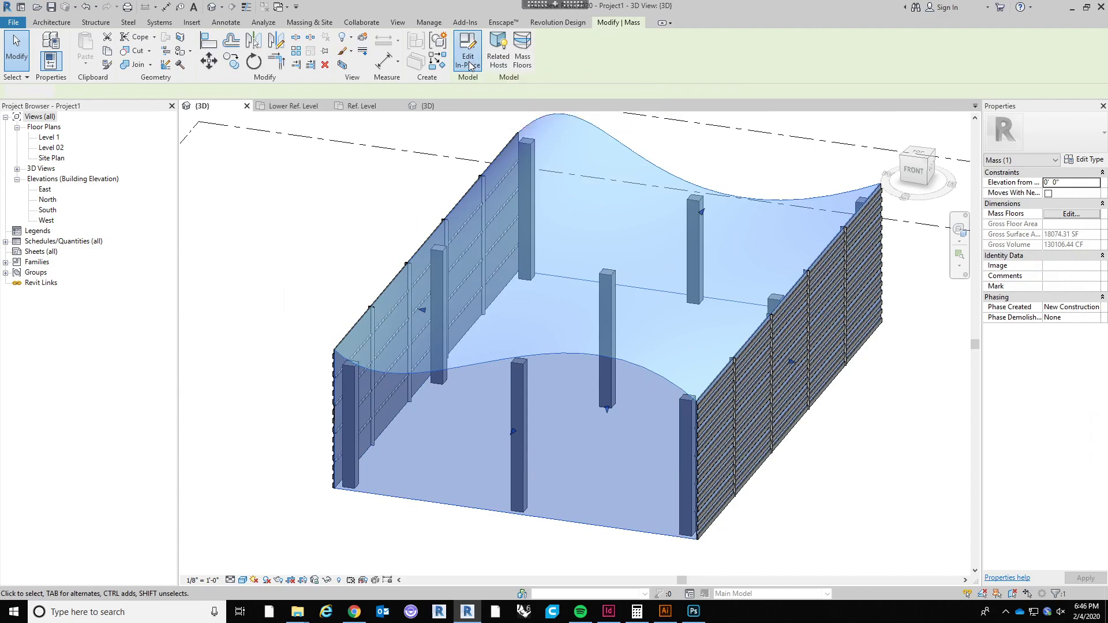
{"action": "key", "text": "Tab"}
{"action": "left_click", "coordinate": [540, 354]}
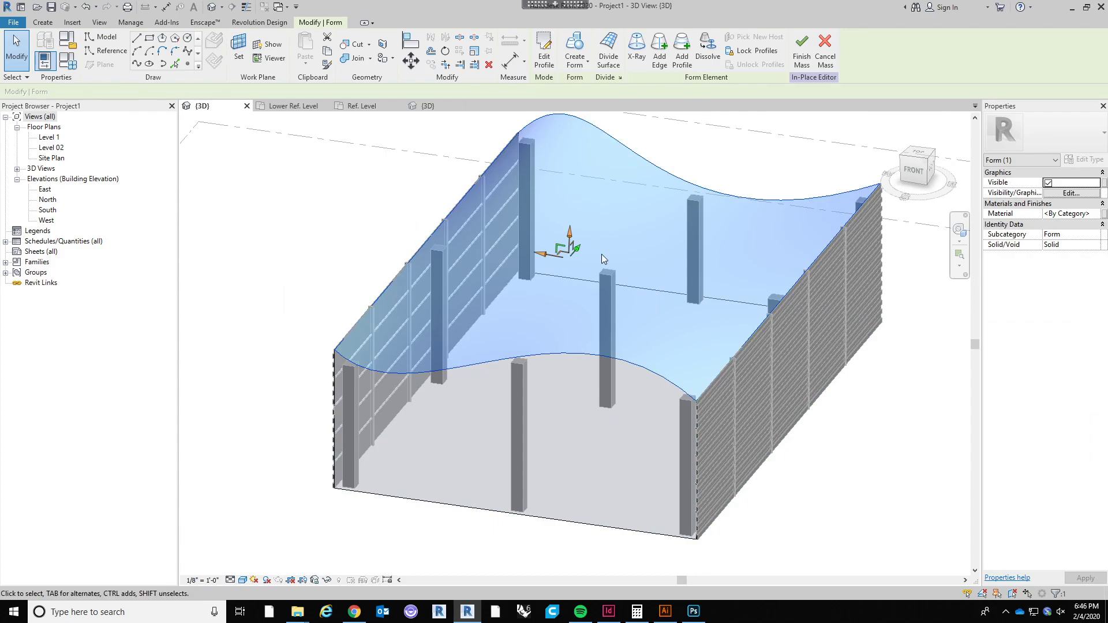
{"action": "left_click", "coordinate": [615, 58]}
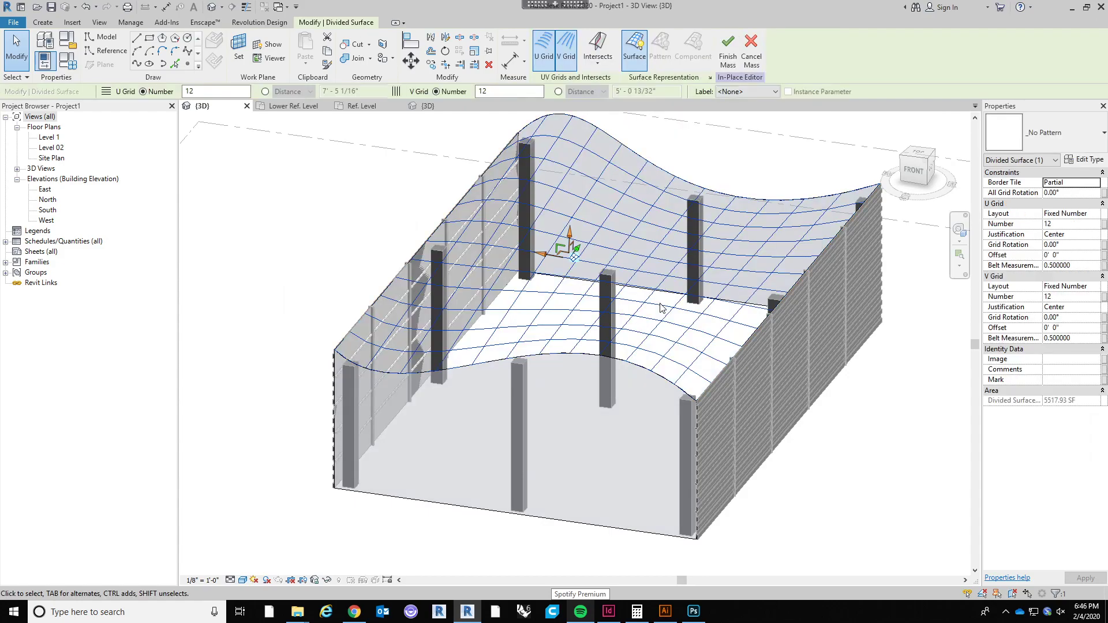
Apply the Rhomboid pattern to the mass's divided roof surface.
{"action": "scroll", "coordinate": [660, 304], "scroll_direction": "down", "scroll_amount": 1}
{"action": "middle_click_drag", "start_coordinate": [728, 361], "coordinate": [663, 403], "text": "shift"}
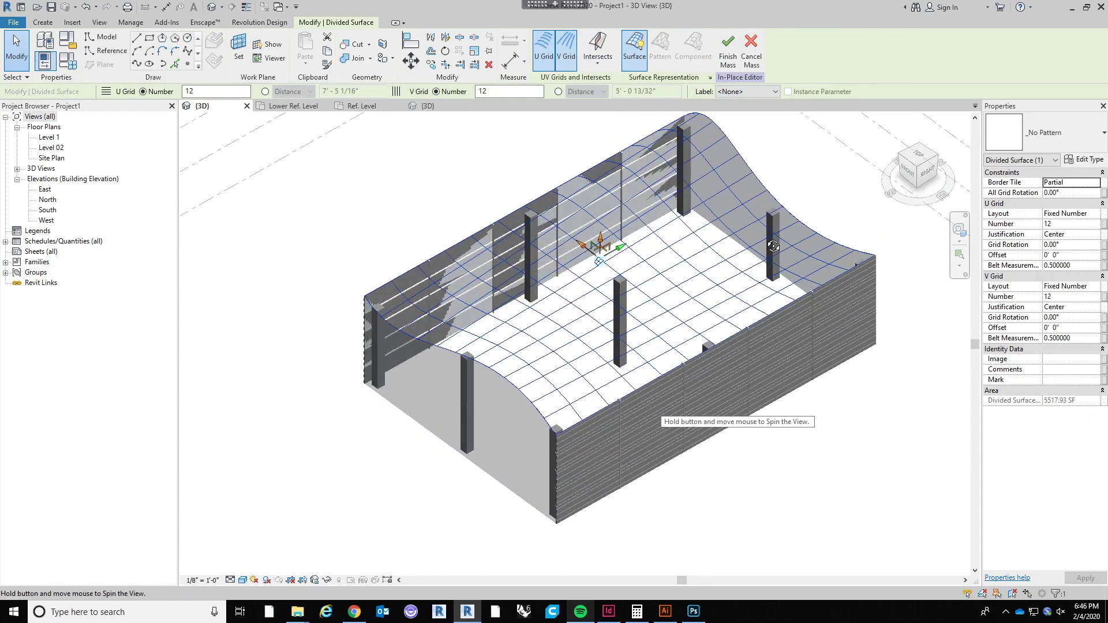
{"action": "left_click", "coordinate": [1082, 142]}
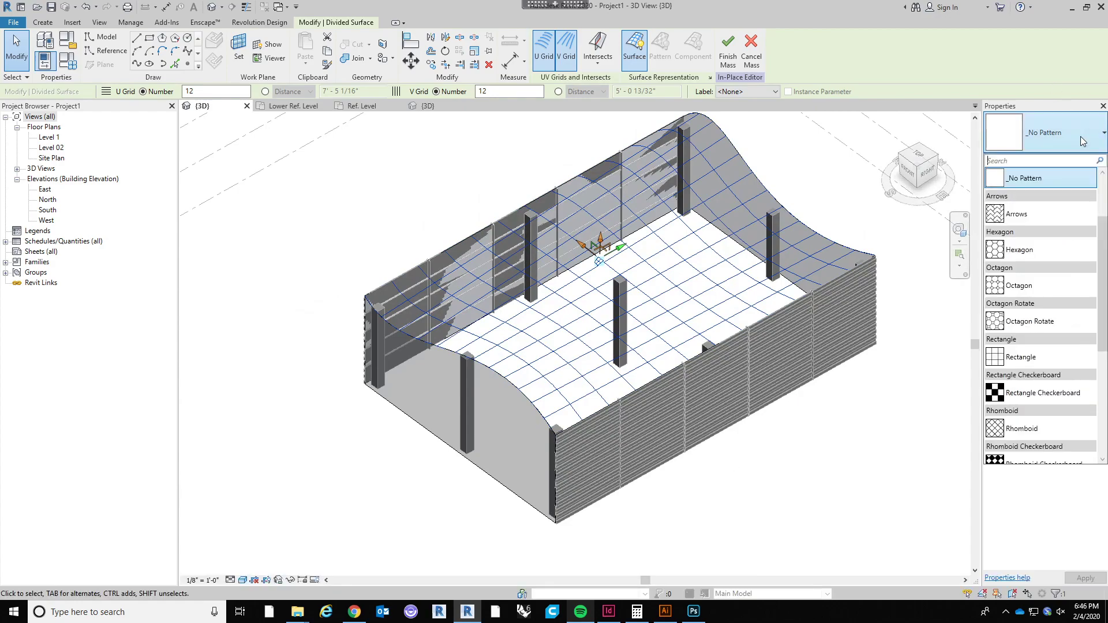
{"action": "scroll", "coordinate": [1061, 257], "scroll_direction": "down", "scroll_amount": 1}
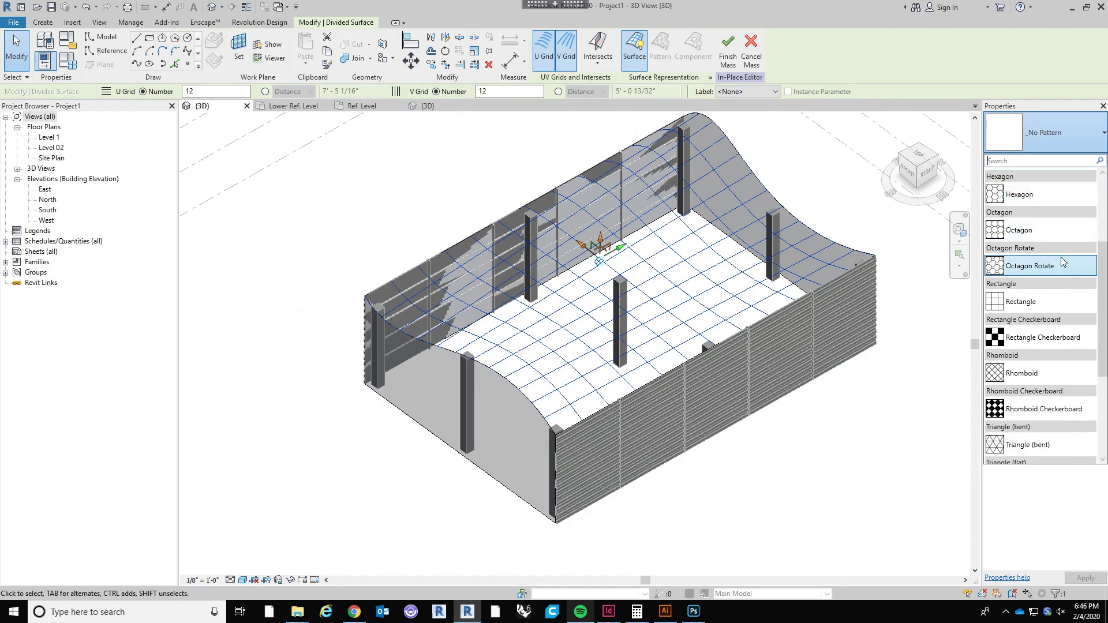
{"action": "scroll", "coordinate": [1064, 262], "scroll_direction": "down", "scroll_amount": 1}
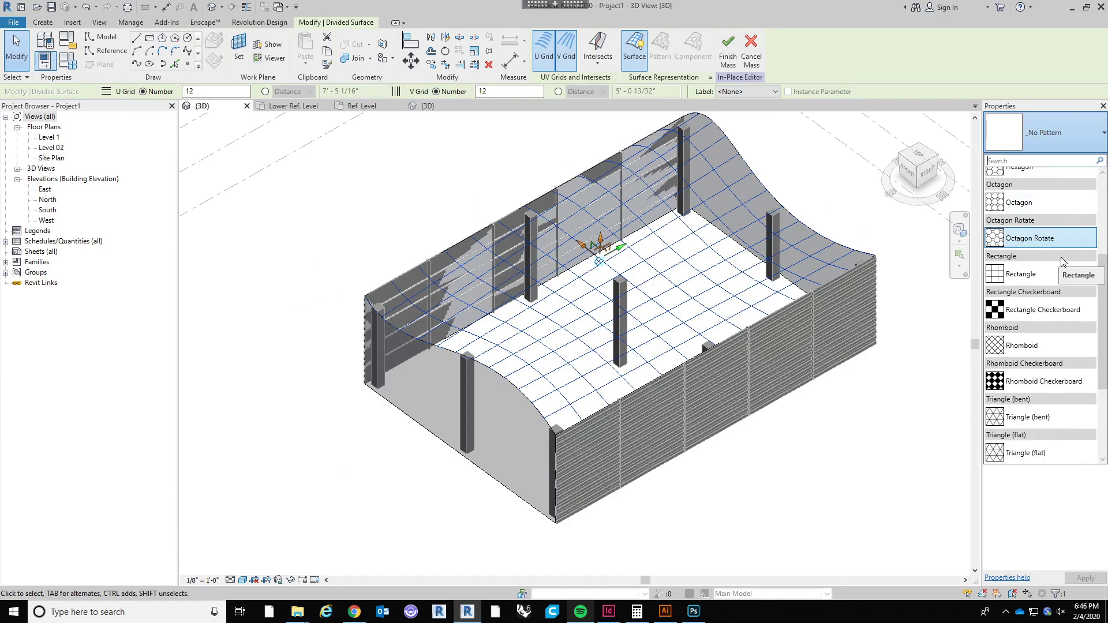
{"action": "scroll", "coordinate": [1064, 262], "scroll_direction": "down", "scroll_amount": 1}
{"action": "scroll", "coordinate": [1064, 263], "scroll_direction": "down", "scroll_amount": 4}
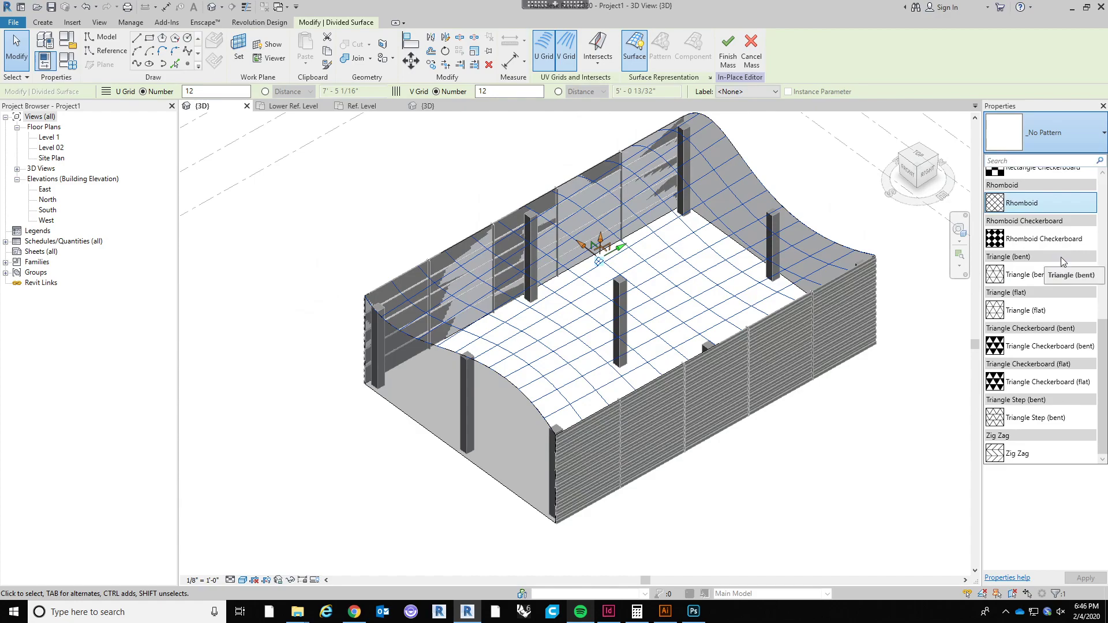
{"action": "scroll", "coordinate": [1064, 262], "scroll_direction": "up", "scroll_amount": 2}
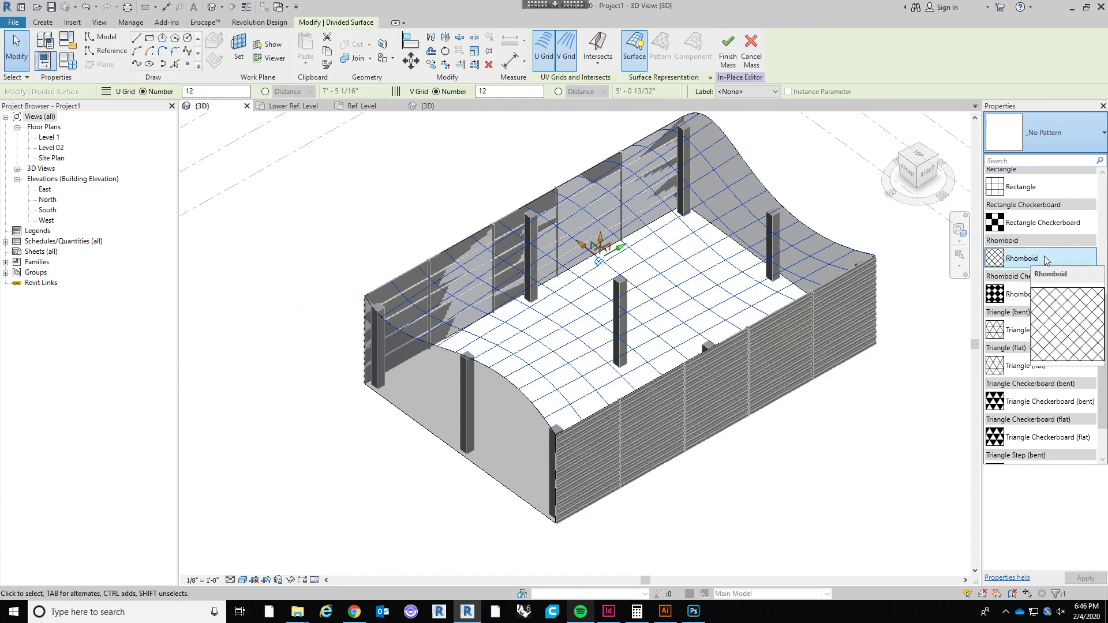
{"action": "left_click", "coordinate": [1047, 260]}
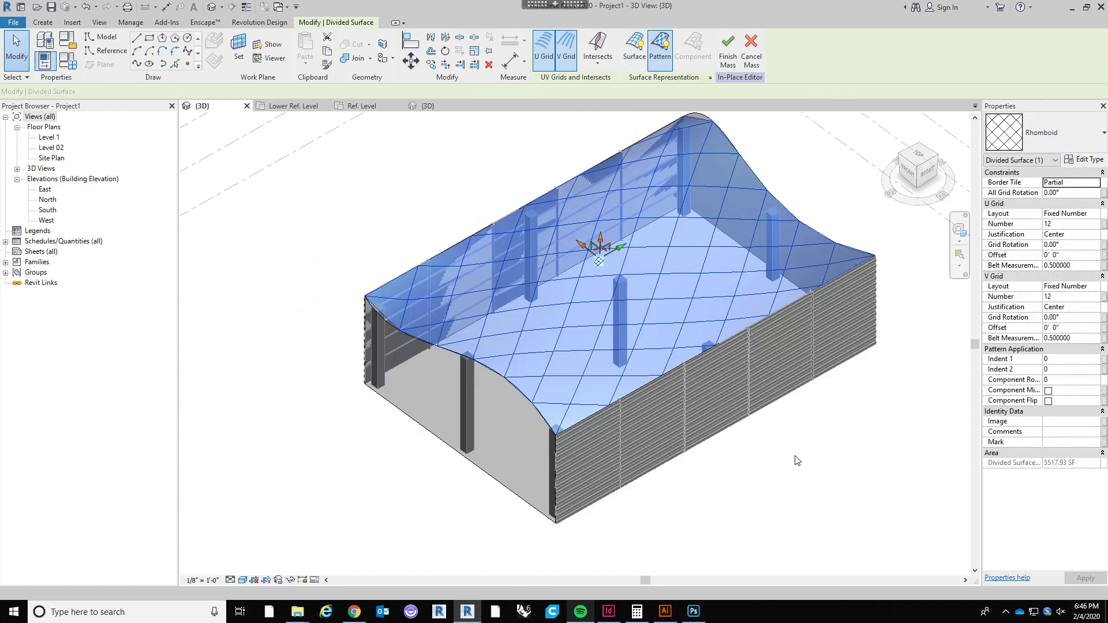
Try U grid numbers of 4 and 5 on the rhomboid-patterned roof surface.
{"action": "middle_click_drag", "start_coordinate": [761, 521], "coordinate": [797, 453], "text": "shift"}
{"action": "scroll", "coordinate": [799, 439], "scroll_direction": "down", "scroll_amount": 3}
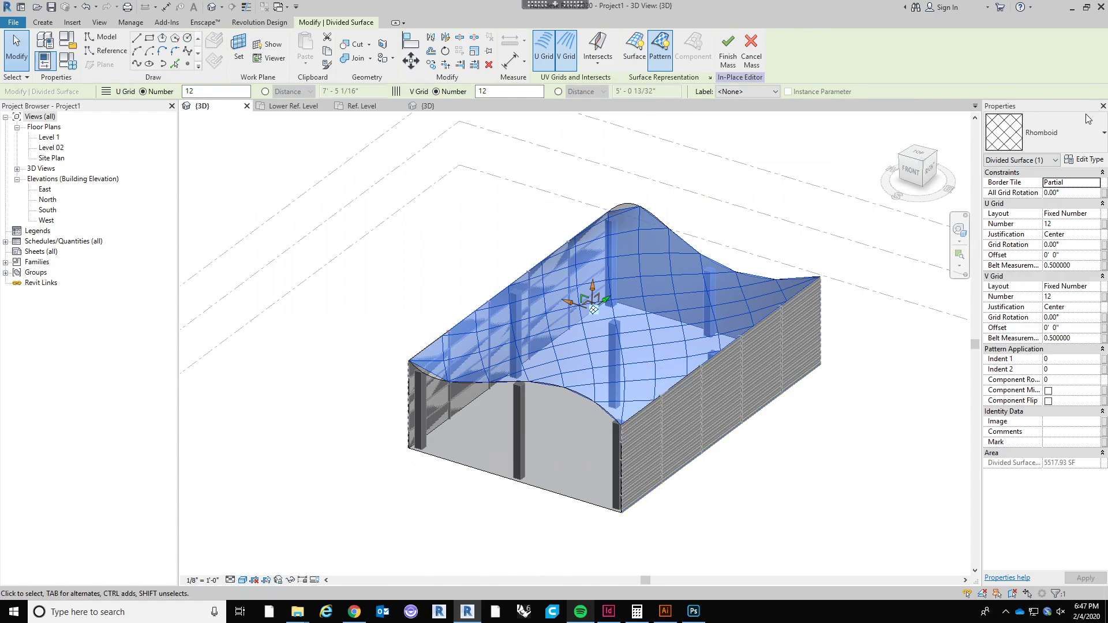
{"action": "left_click", "coordinate": [1056, 224]}
{"action": "type", "text": "4"}
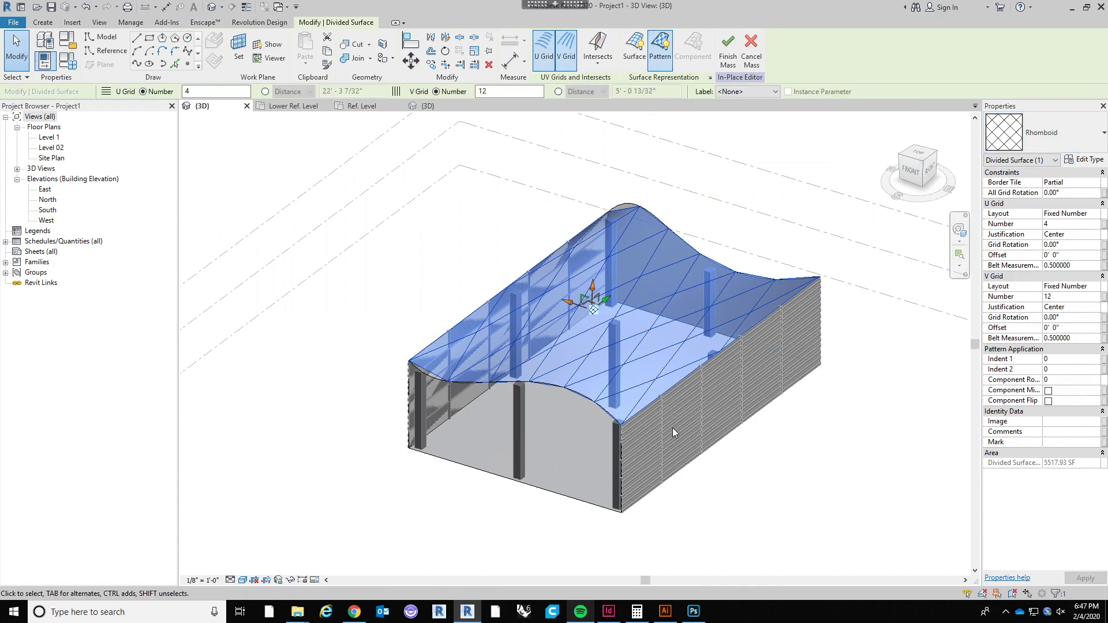
{"action": "middle_click_drag", "start_coordinate": [818, 433], "coordinate": [709, 534], "text": "shift"}
{"action": "left_click", "coordinate": [1063, 224]}
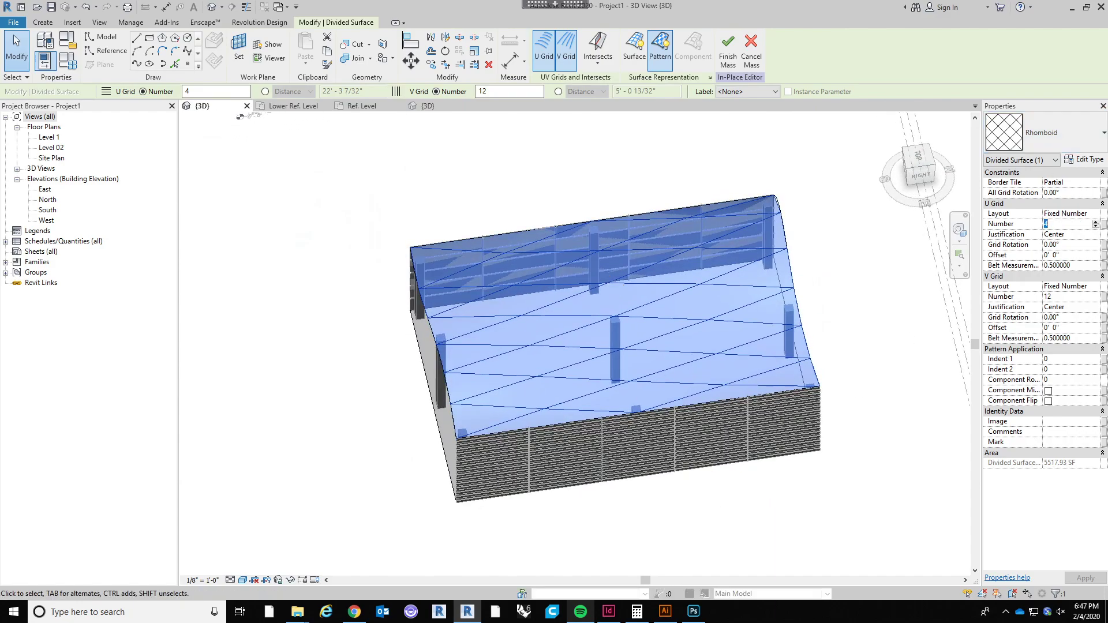
{"action": "type", "text": "5"}
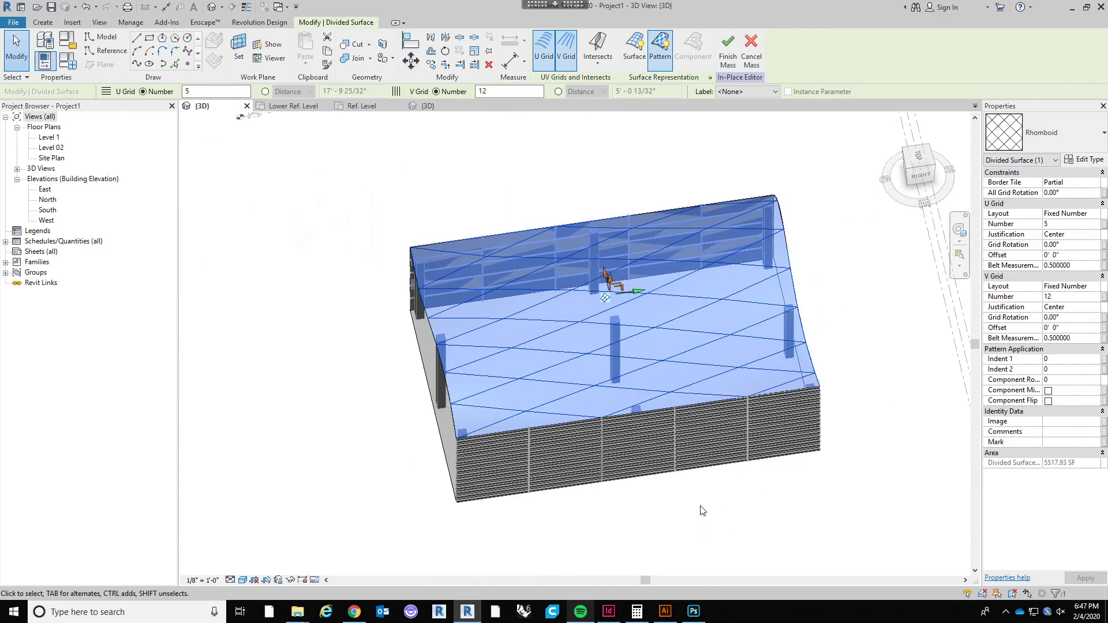
Set the patterned roof surface's U grid number to 10 and deselect the surface.
{"action": "middle_click_drag", "start_coordinate": [680, 508], "coordinate": [716, 469], "text": "shift"}
{"action": "left_click", "coordinate": [1070, 224]}
{"action": "type", "text": "10"}
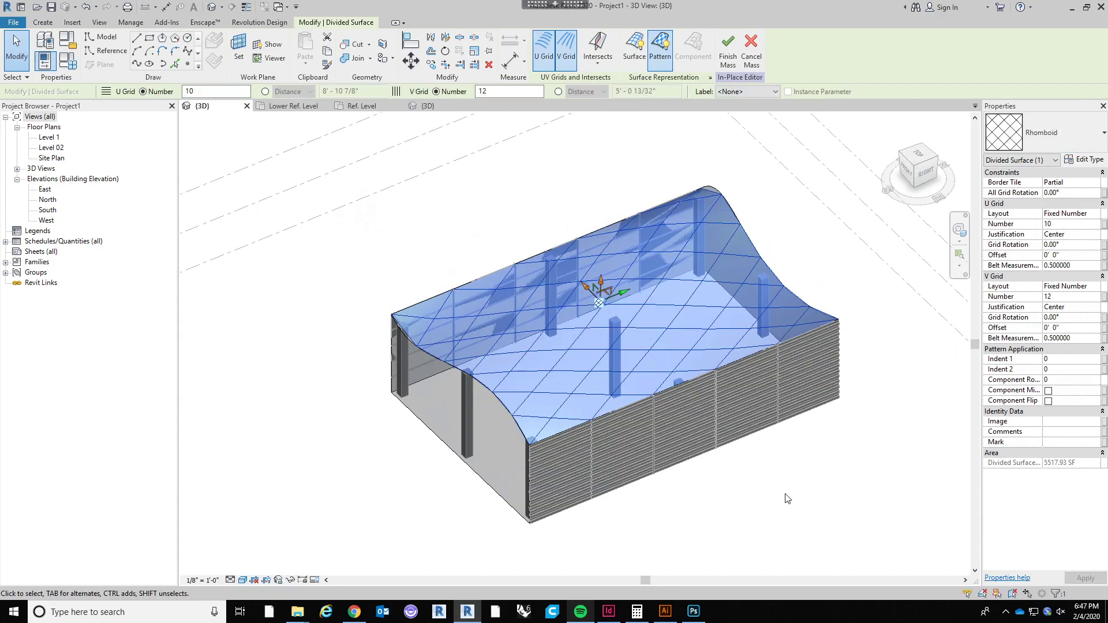
{"action": "left_click", "coordinate": [787, 496]}
Inspect the rhomboid pattern across the curved roof from above, the front and the side, checking the surface's grid settings.
{"action": "scroll", "coordinate": [713, 389], "scroll_direction": "up", "scroll_amount": 2}
{"action": "middle_click_drag", "start_coordinate": [613, 555], "coordinate": [527, 490], "text": "shift"}
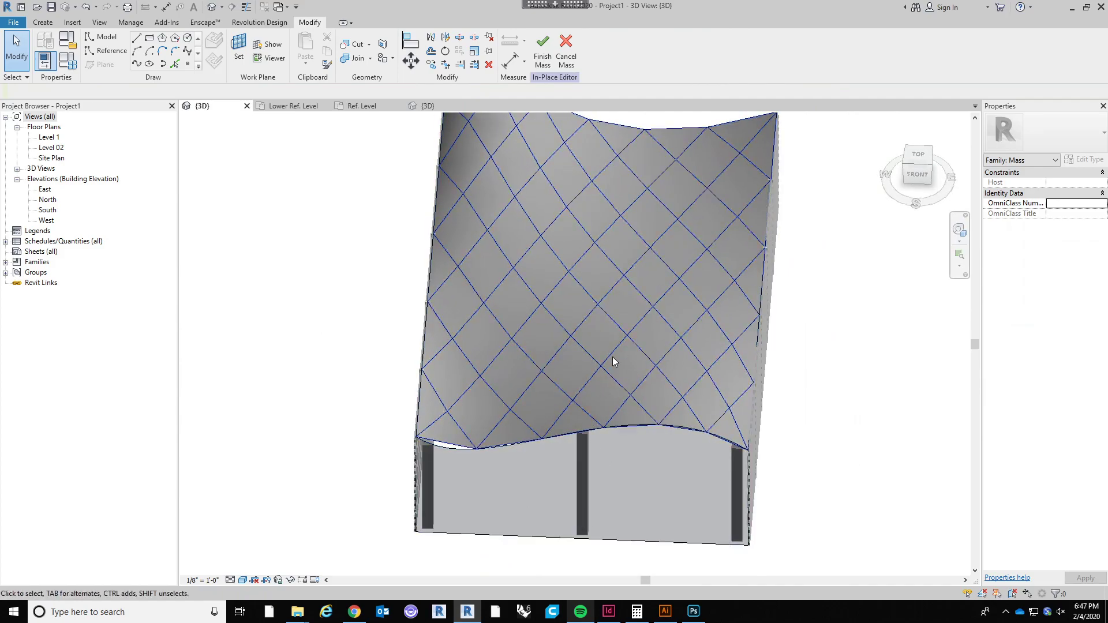
{"action": "middle_click_drag", "start_coordinate": [605, 497], "coordinate": [644, 408], "text": "shift"}
{"action": "scroll", "coordinate": [603, 421], "scroll_direction": "down", "scroll_amount": 3}
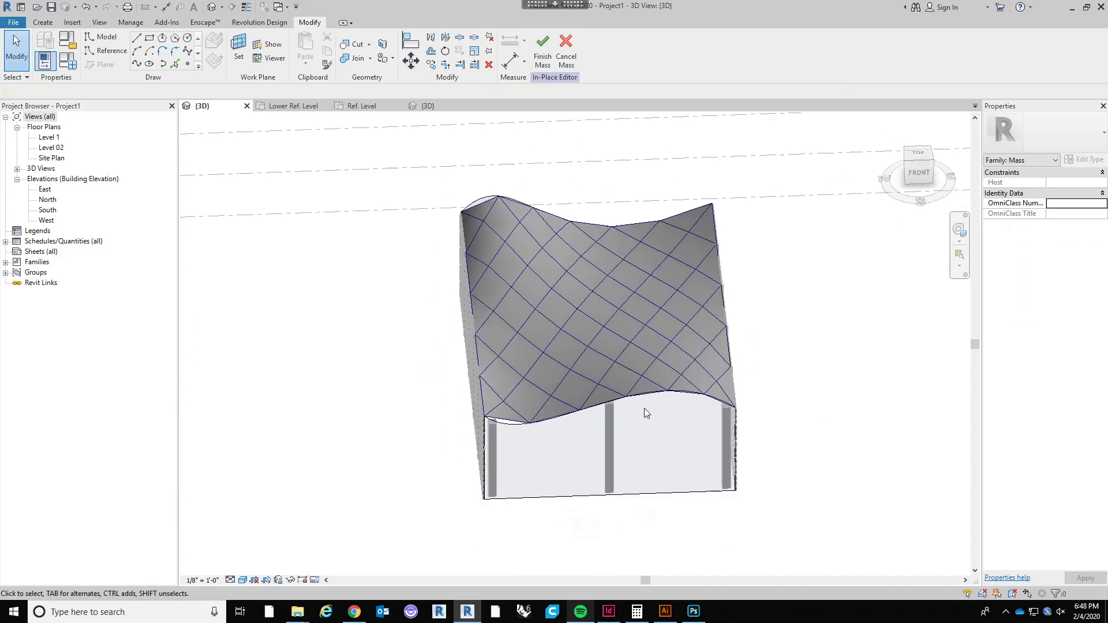
{"action": "left_click", "coordinate": [666, 362]}
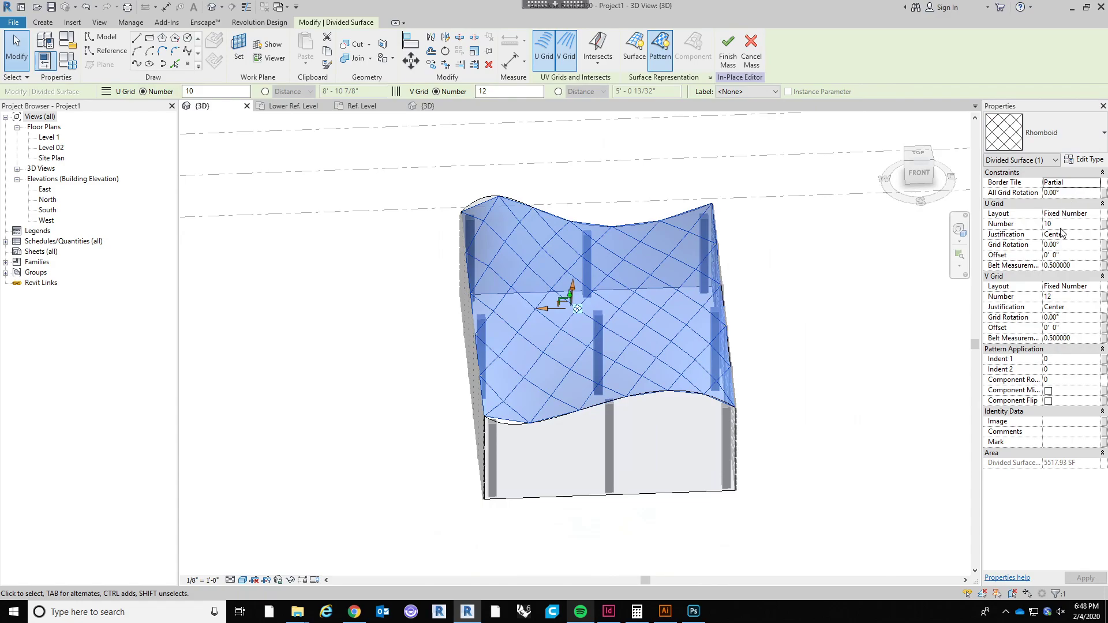
{"action": "middle_click_drag", "start_coordinate": [843, 351], "coordinate": [697, 361], "text": "shift"}
{"action": "left_click", "coordinate": [746, 471]}
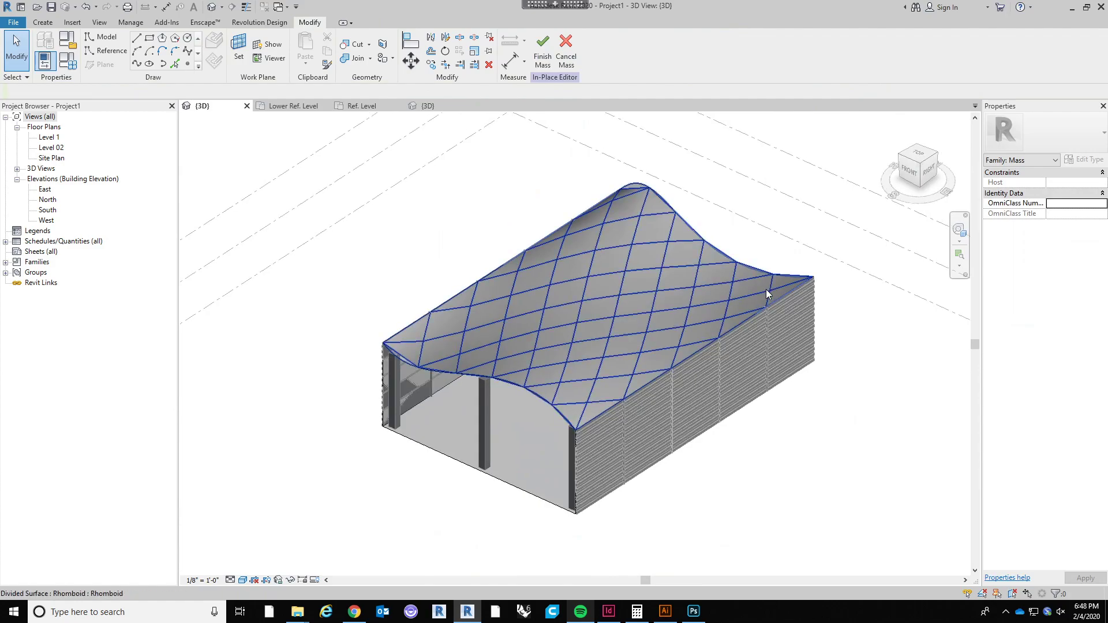
{"action": "scroll", "coordinate": [660, 379], "scroll_direction": "up", "scroll_amount": 2}
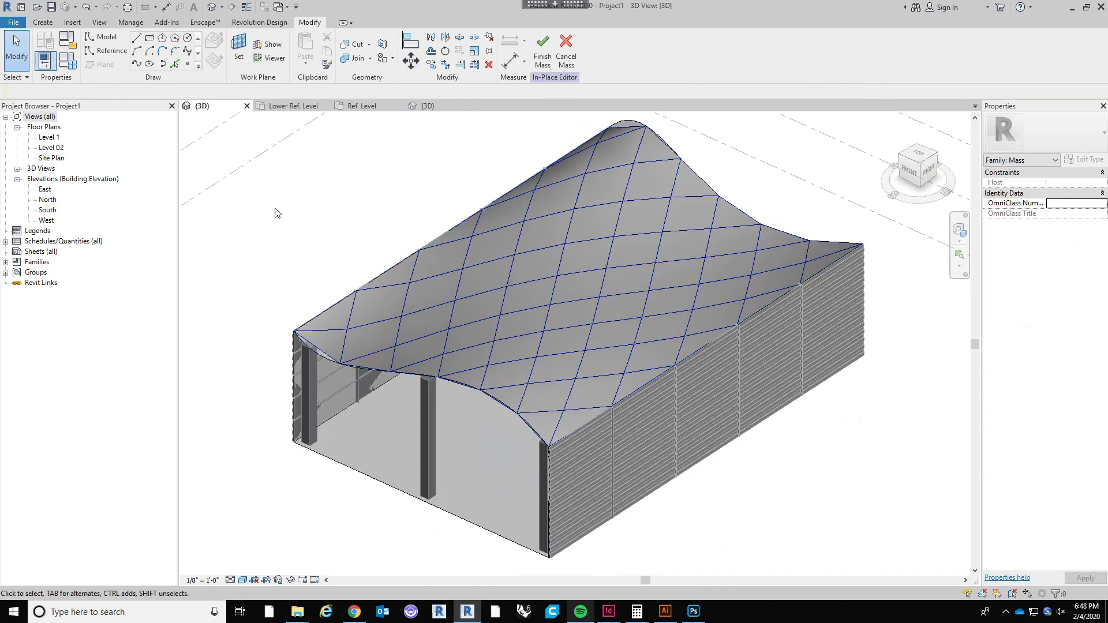
Create a new family from the Curtain Panel Pattern Based template.
{"action": "left_click", "coordinate": [17, 22]}
{"action": "mouse_move", "coordinate": [74, 68]}
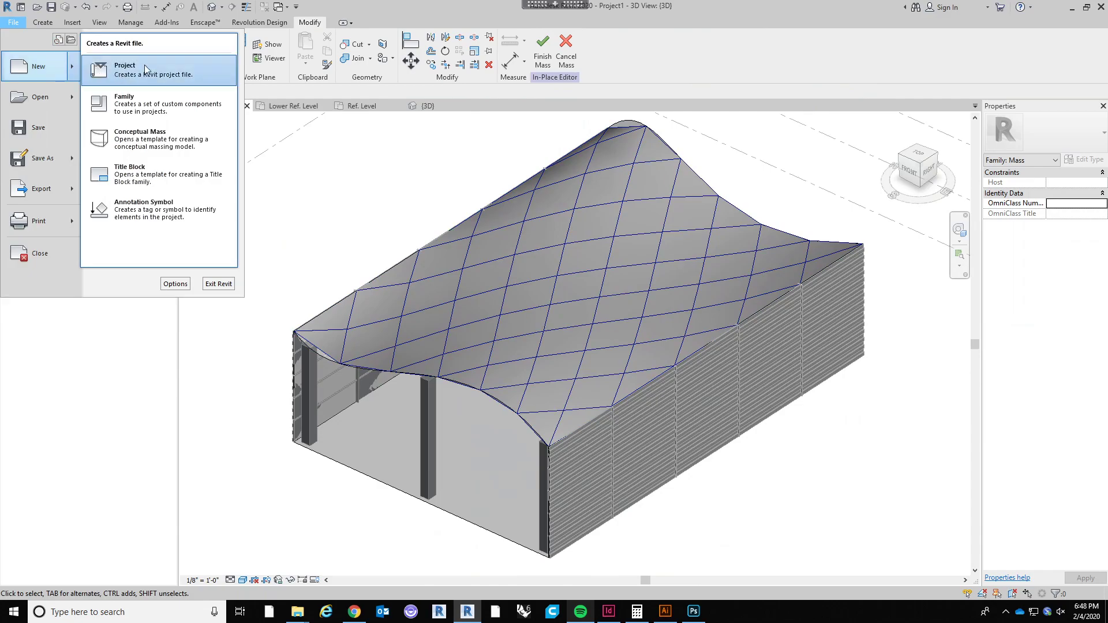
{"action": "left_click", "coordinate": [145, 110]}
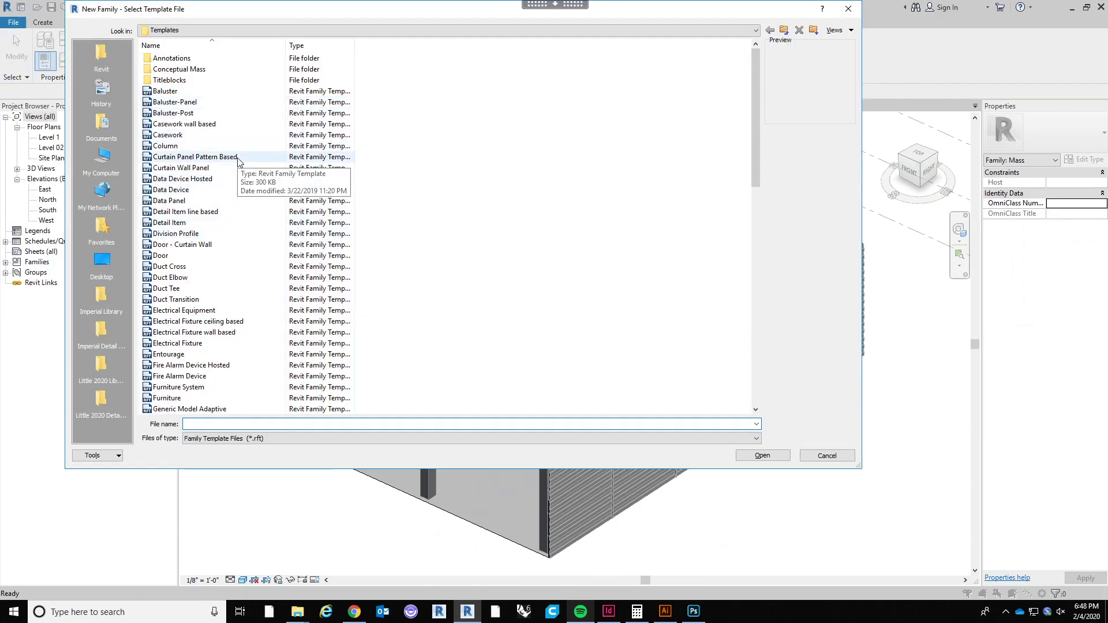
{"action": "left_click", "coordinate": [236, 158]}
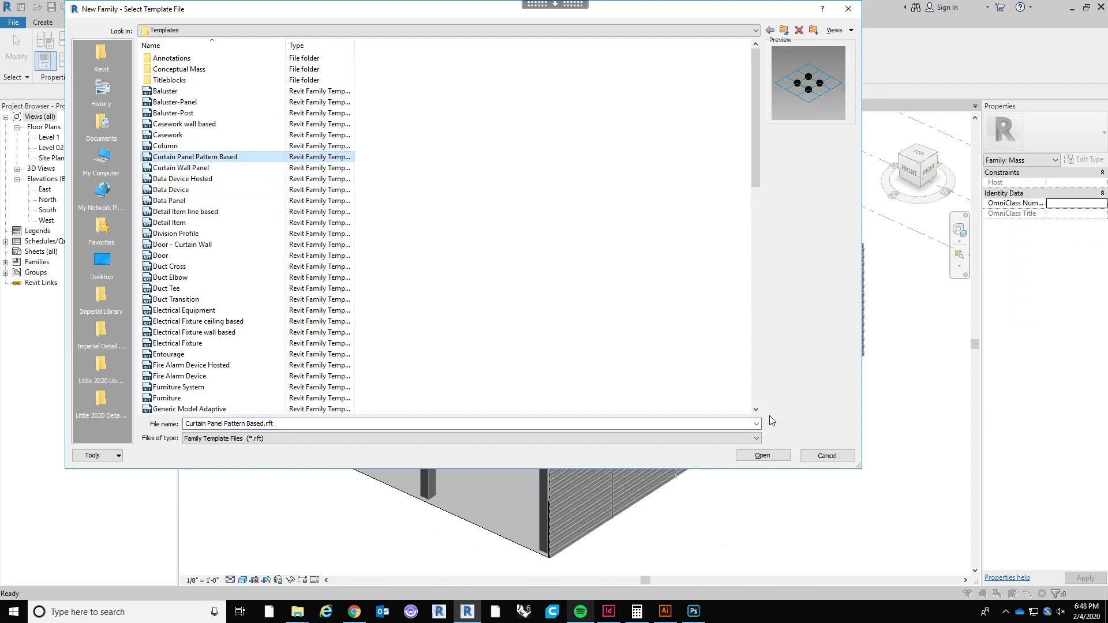
{"action": "left_click", "coordinate": [763, 456]}
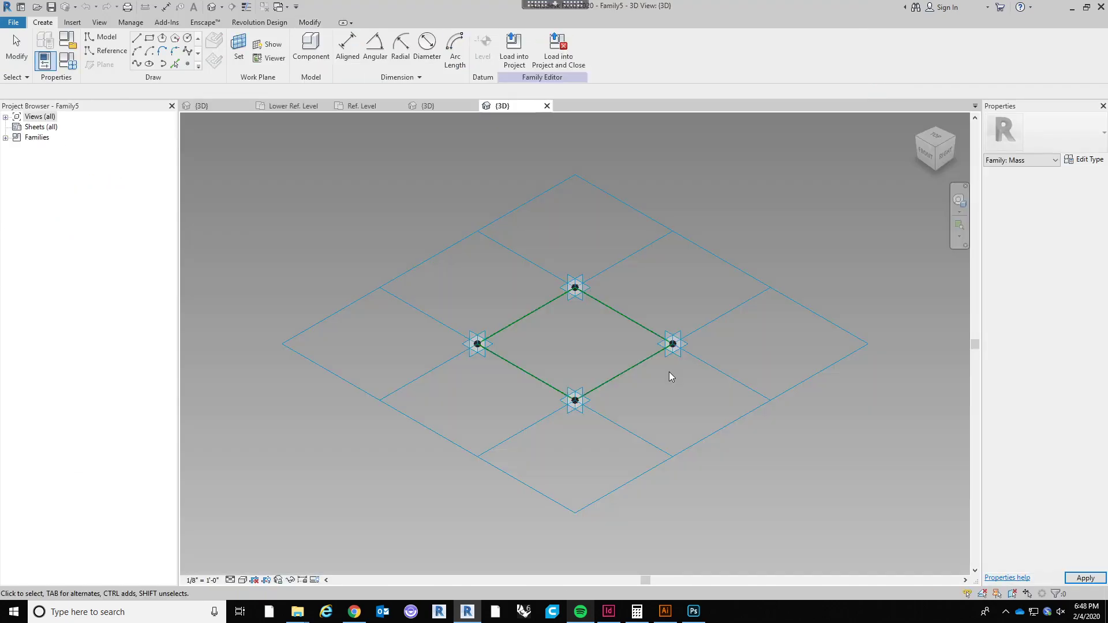
Change the family's tile pattern grid to Rhomboid and deselect it.
{"action": "middle_click_drag", "start_coordinate": [667, 373], "coordinate": [661, 440], "text": "shift"}
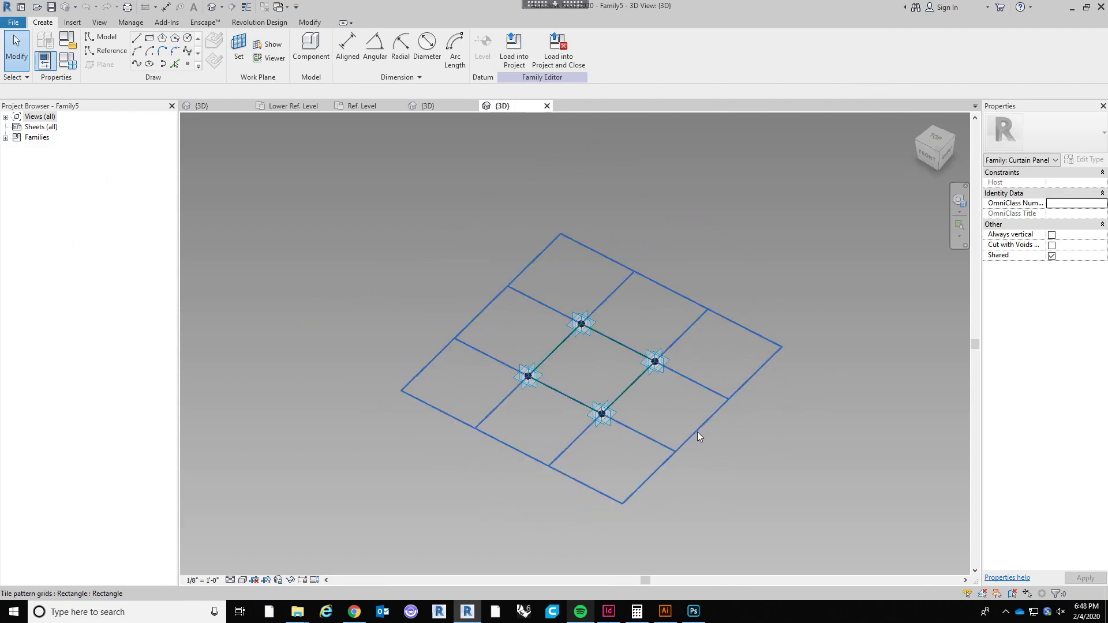
{"action": "left_click", "coordinate": [698, 431]}
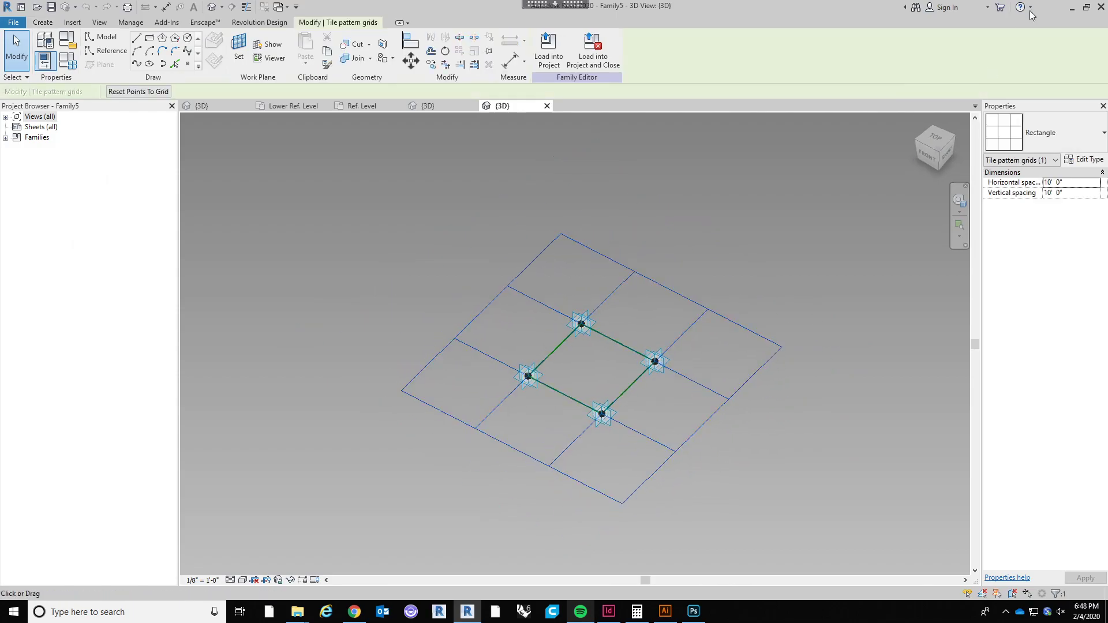
{"action": "left_click", "coordinate": [1069, 141]}
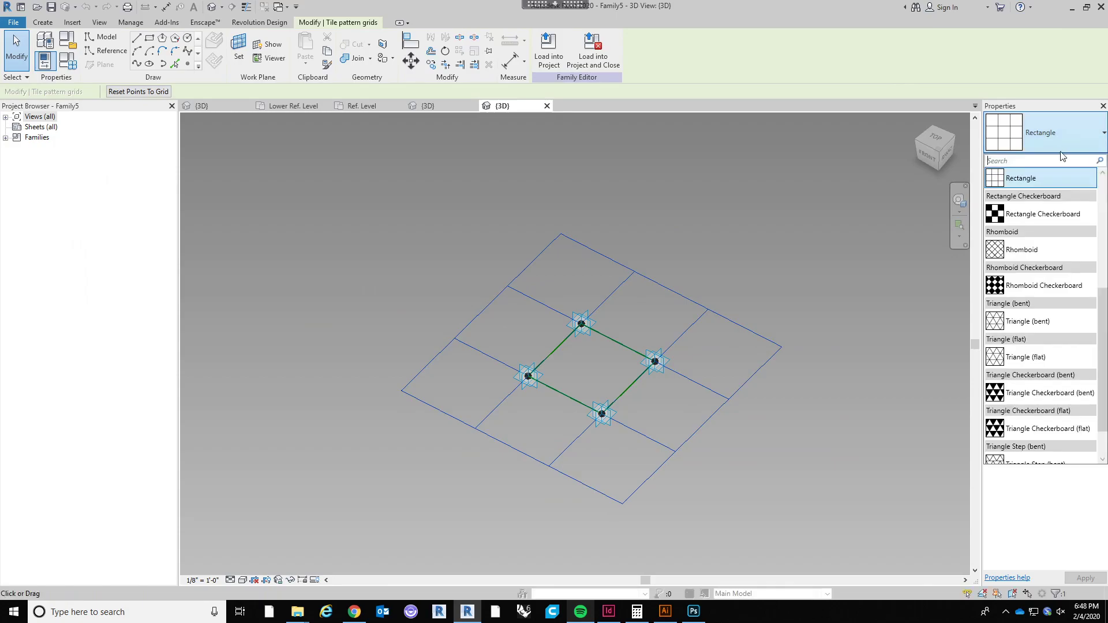
{"action": "left_click", "coordinate": [1045, 258]}
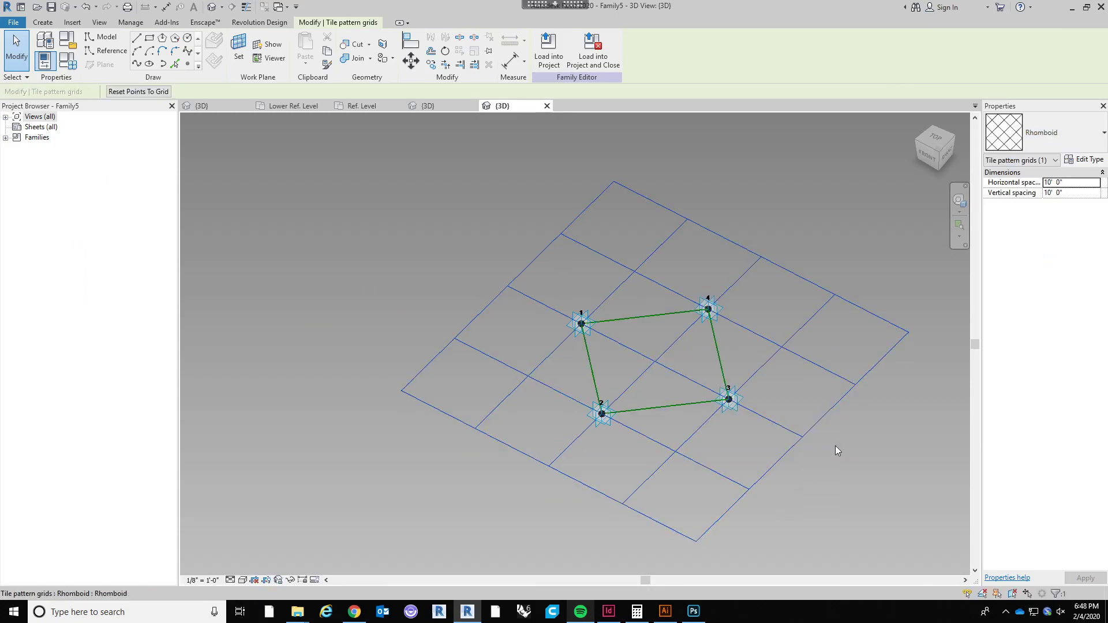
{"action": "left_click", "coordinate": [792, 469]}
Examine the rhomboid panel's four numbered corner points and the reference lines joining them from several angles.
{"action": "scroll", "coordinate": [645, 381], "scroll_direction": "up", "scroll_amount": 3}
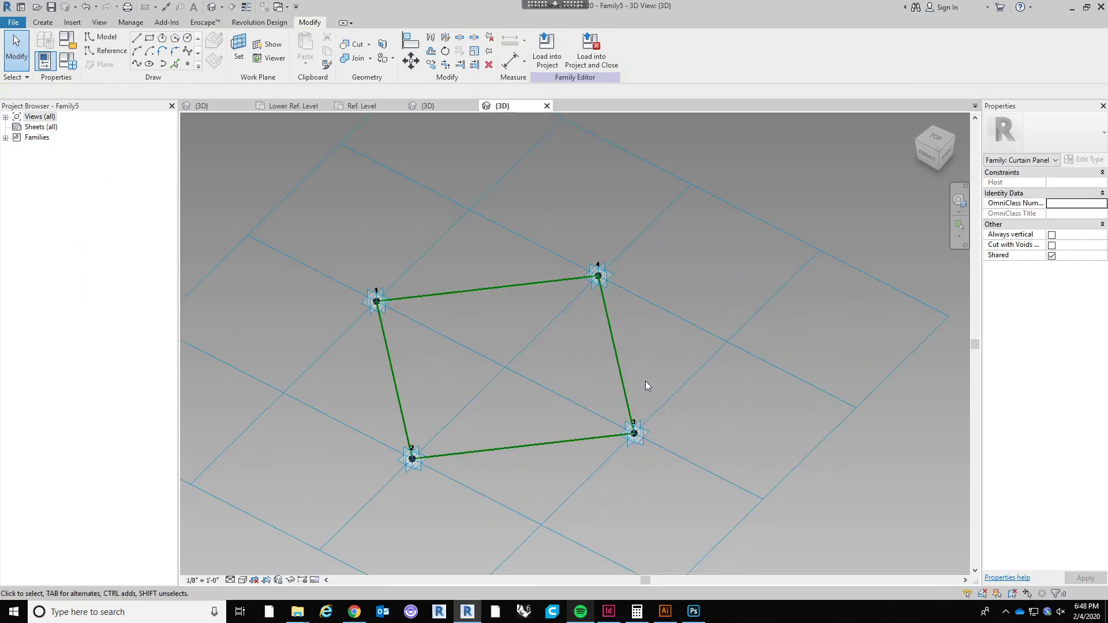
{"action": "middle_click_drag", "start_coordinate": [685, 359], "coordinate": [676, 348], "text": "shift"}
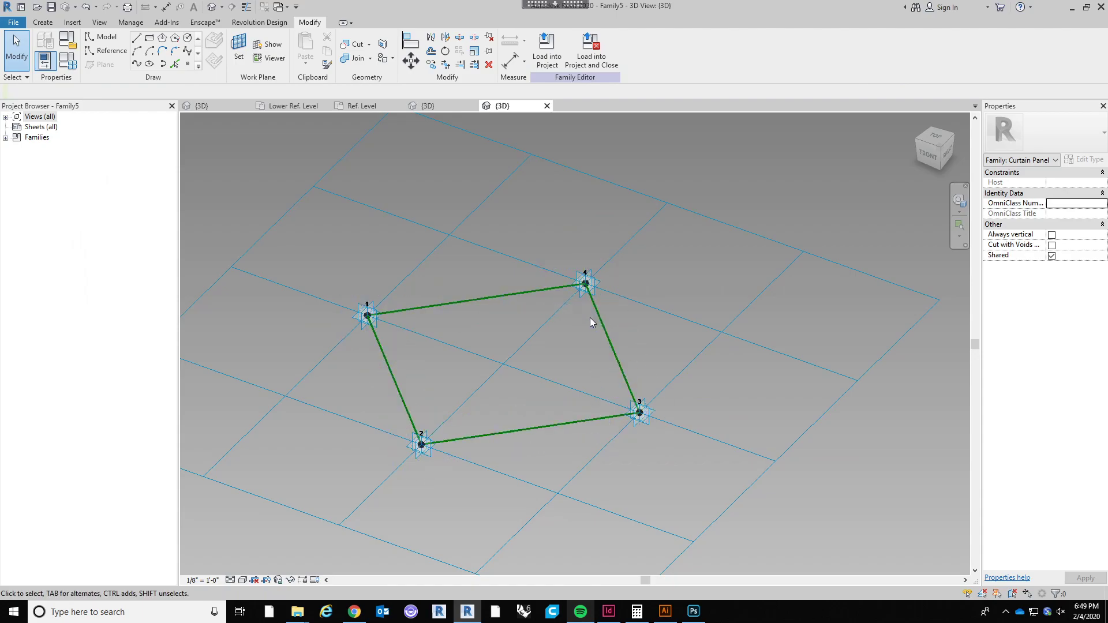
{"action": "middle_click_drag", "start_coordinate": [566, 349], "coordinate": [581, 255], "text": "shift"}
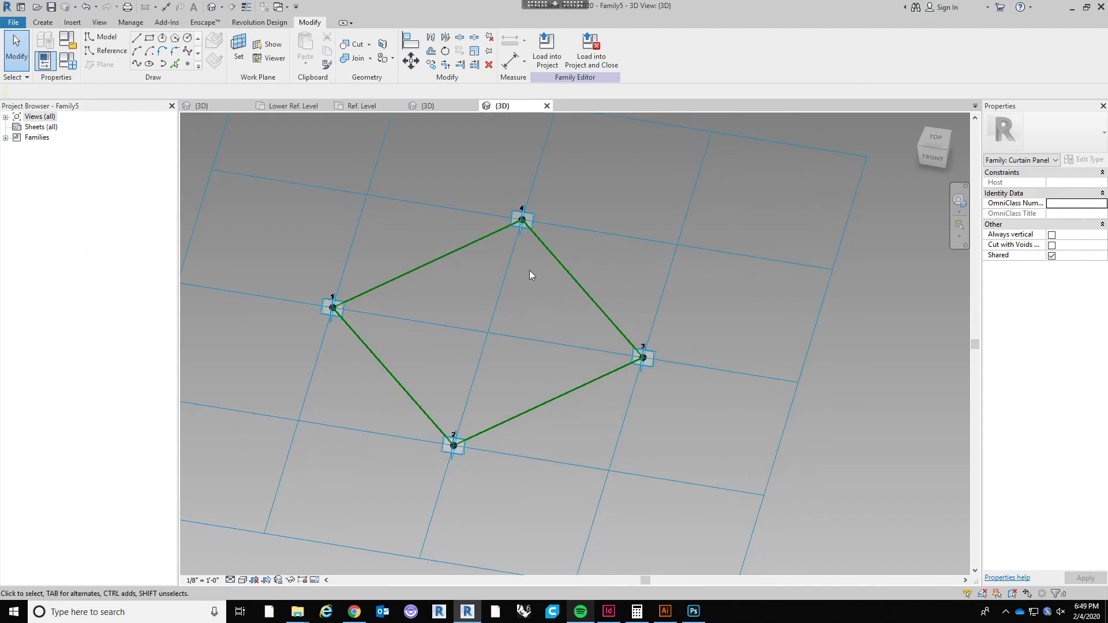
{"action": "middle_click_drag", "start_coordinate": [688, 387], "coordinate": [651, 415], "text": "shift"}
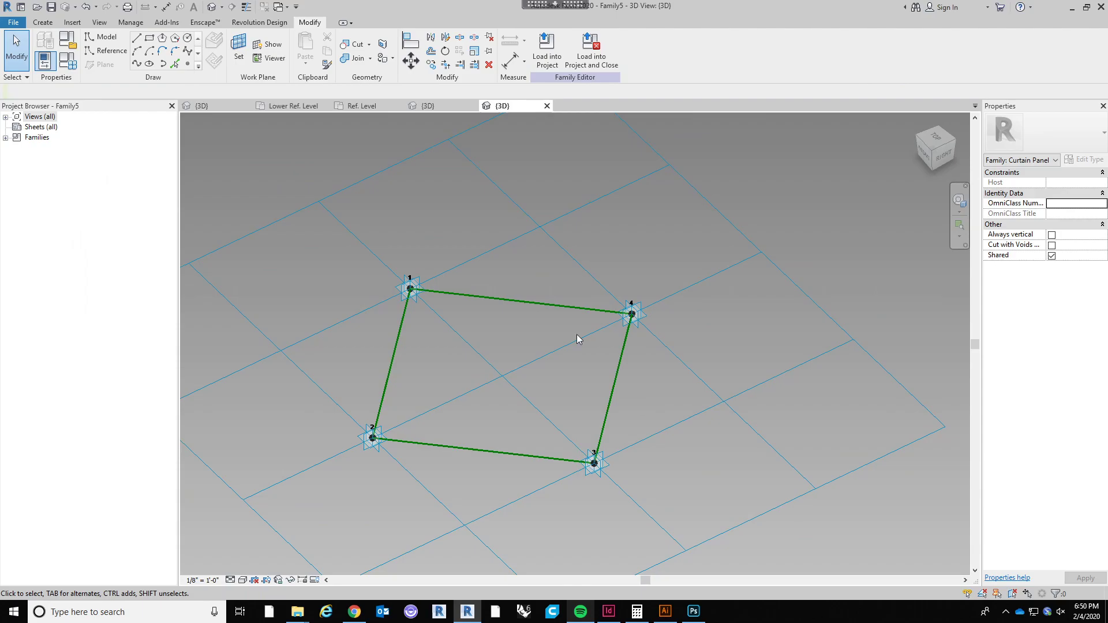
{"action": "middle_click_drag", "start_coordinate": [576, 418], "coordinate": [705, 346], "text": "shift"}
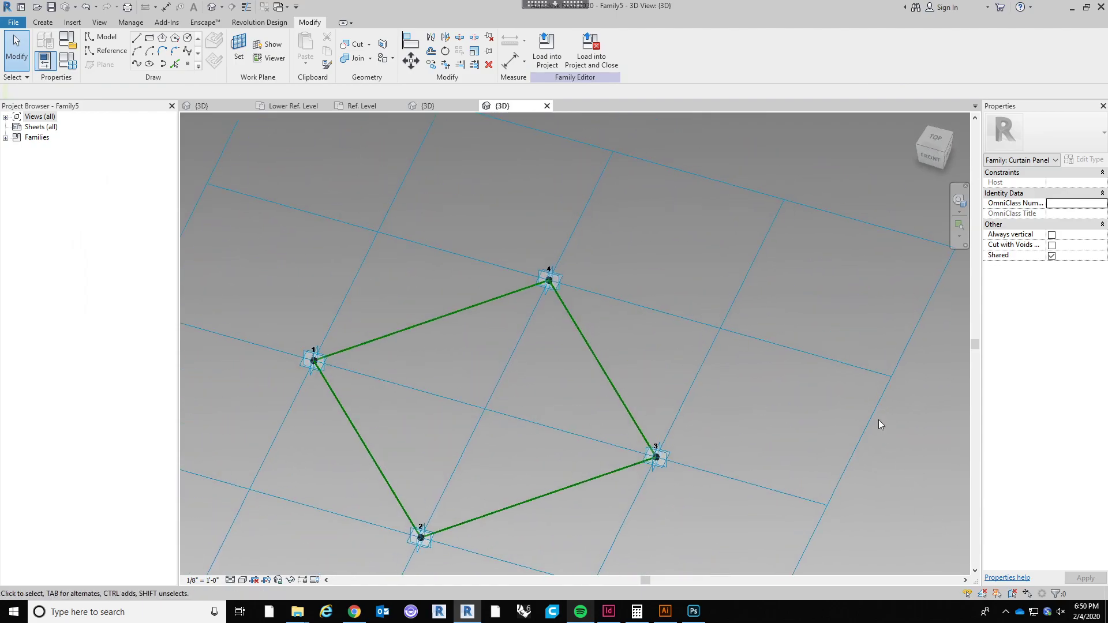
{"action": "middle_click_drag", "start_coordinate": [614, 381], "coordinate": [766, 432], "text": "shift"}
{"action": "scroll", "coordinate": [701, 428], "scroll_direction": "up", "scroll_amount": 2}
{"action": "middle_click_drag", "start_coordinate": [766, 432], "coordinate": [746, 373]}
{"action": "scroll", "coordinate": [745, 373], "scroll_direction": "down", "scroll_amount": 4}
{"action": "scroll", "coordinate": [637, 298], "scroll_direction": "up", "scroll_amount": 3}
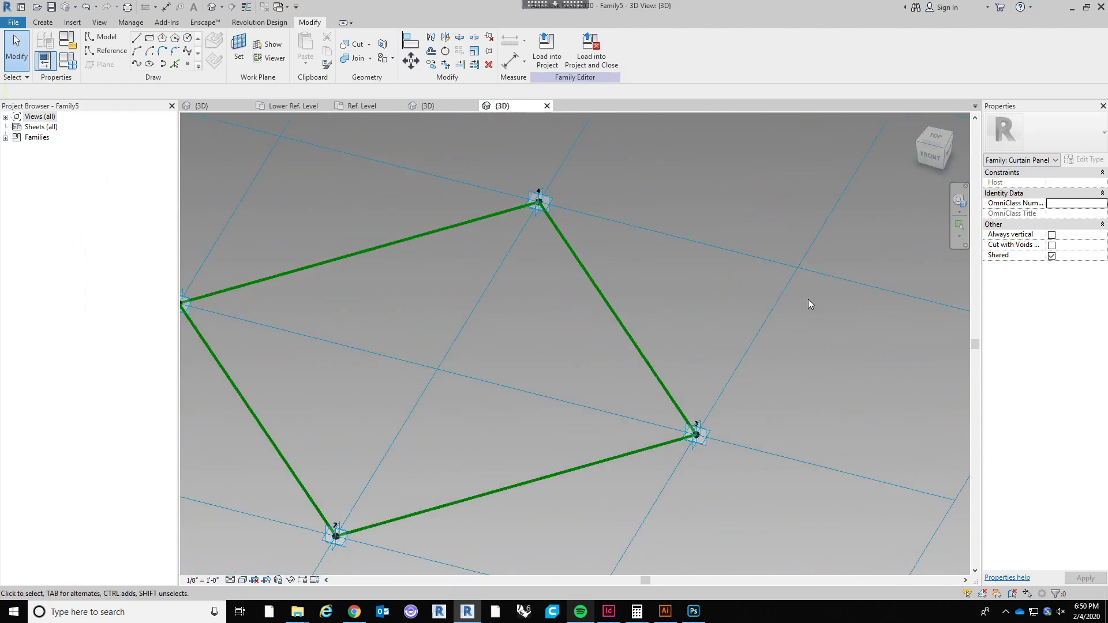
{"action": "scroll", "coordinate": [736, 292], "scroll_direction": "up", "scroll_amount": 1}
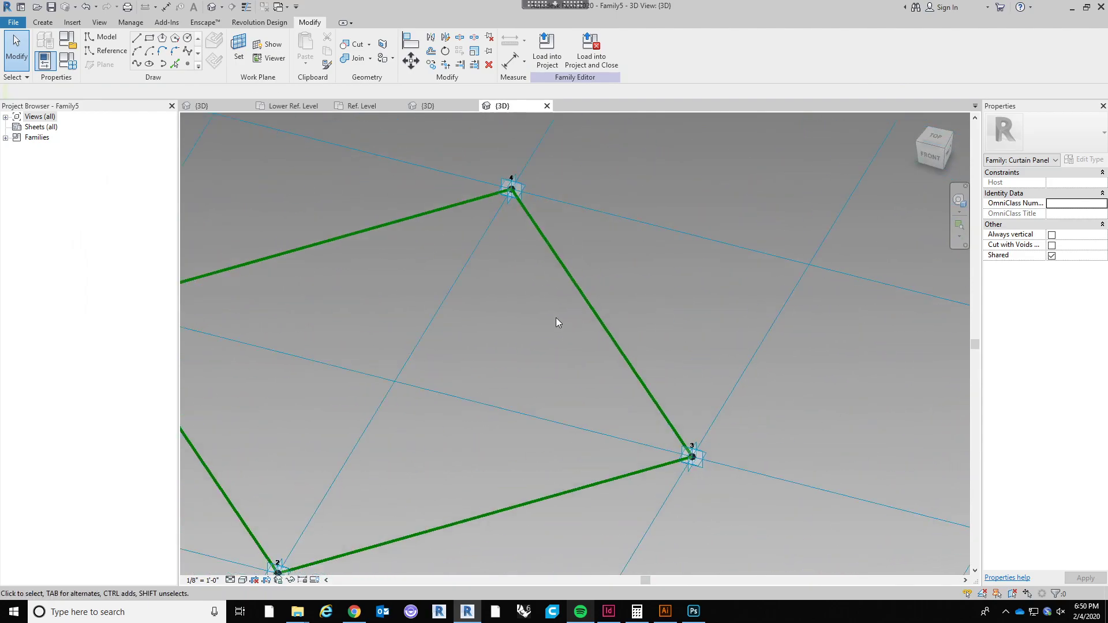
Place a reference point on the reference line between corner points 3 and 4, then end point placement.
{"action": "left_click", "coordinate": [187, 65]}
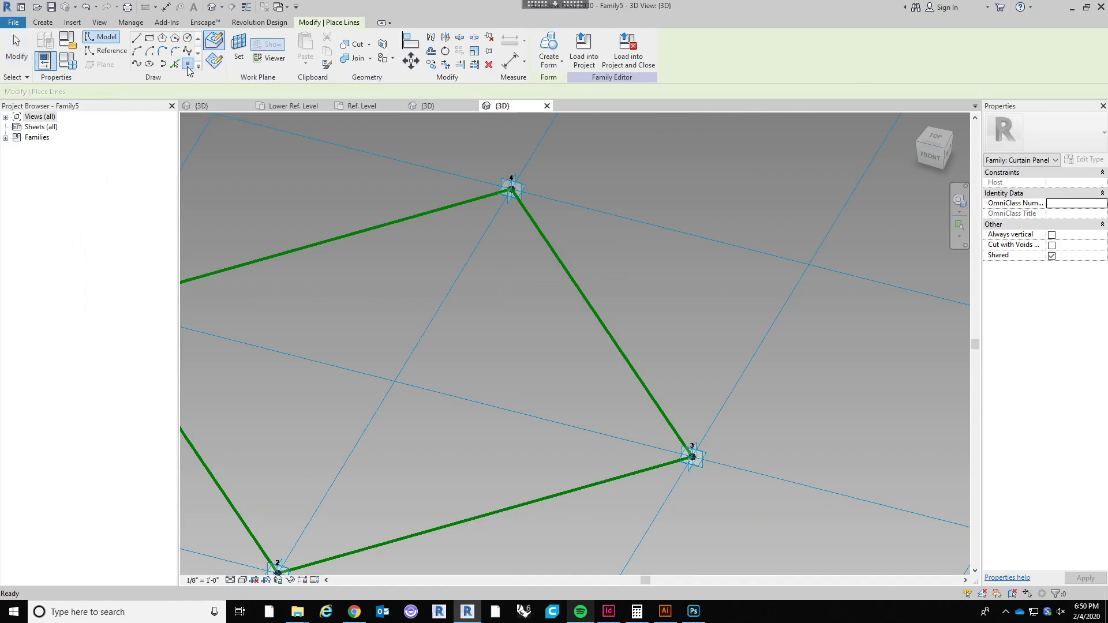
{"action": "left_click", "coordinate": [619, 349]}
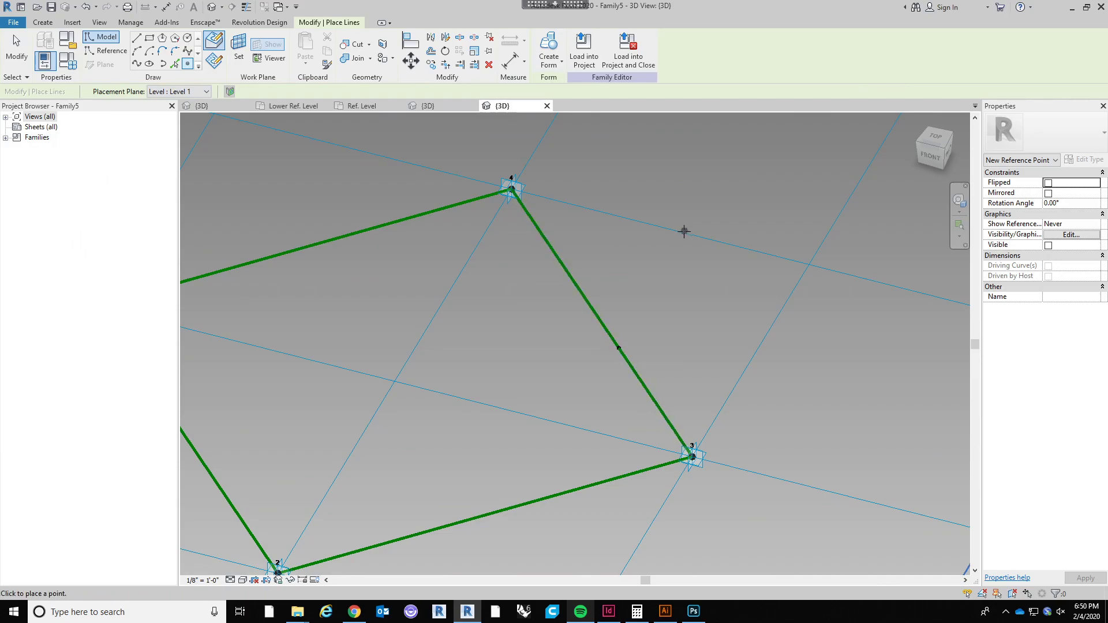
{"action": "key", "text": "Escape"}
{"action": "scroll", "coordinate": [671, 298], "scroll_direction": "down", "scroll_amount": 2}
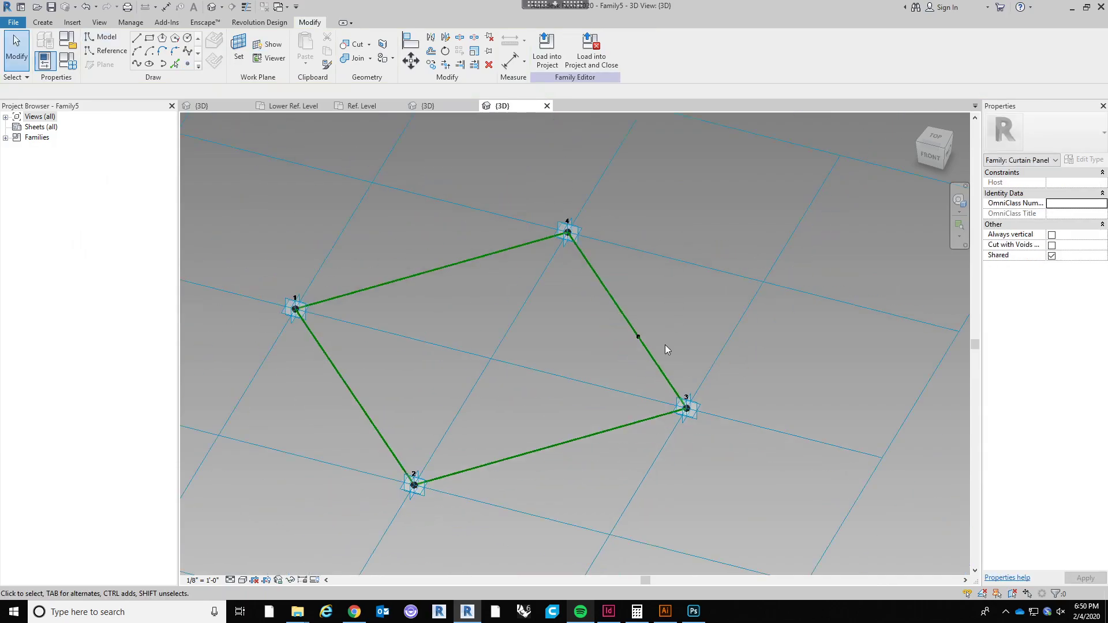
Set the work plane to the plane of the reference point on the line between corners 3 and 4.
{"action": "left_click", "coordinate": [638, 339]}
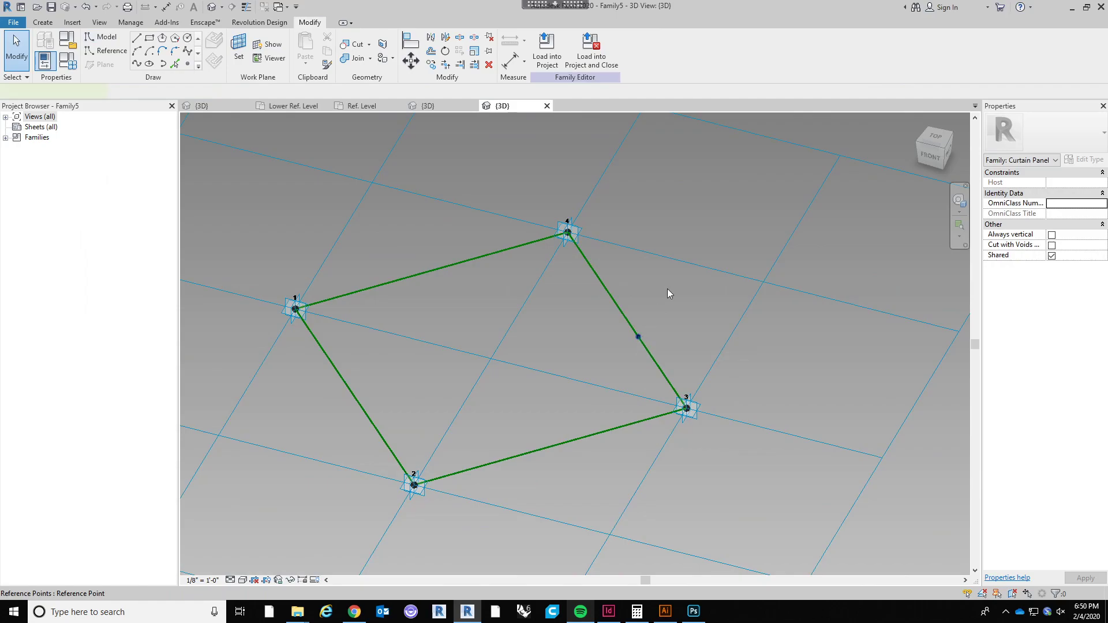
{"action": "scroll", "coordinate": [646, 367], "scroll_direction": "up", "scroll_amount": 3}
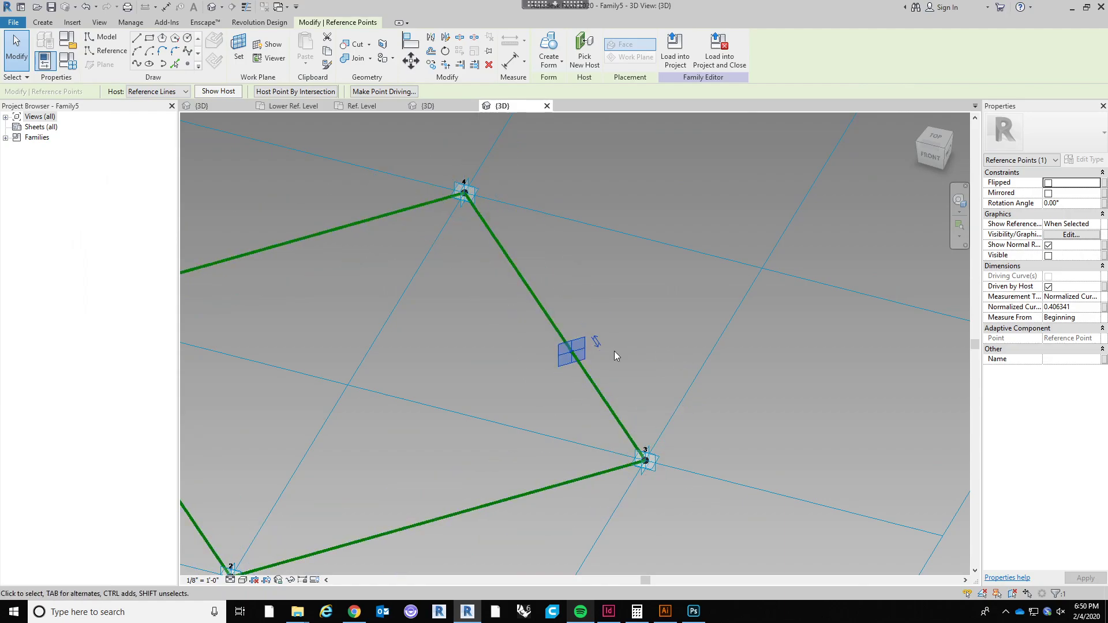
{"action": "middle_click_drag", "start_coordinate": [593, 307], "coordinate": [614, 295]}
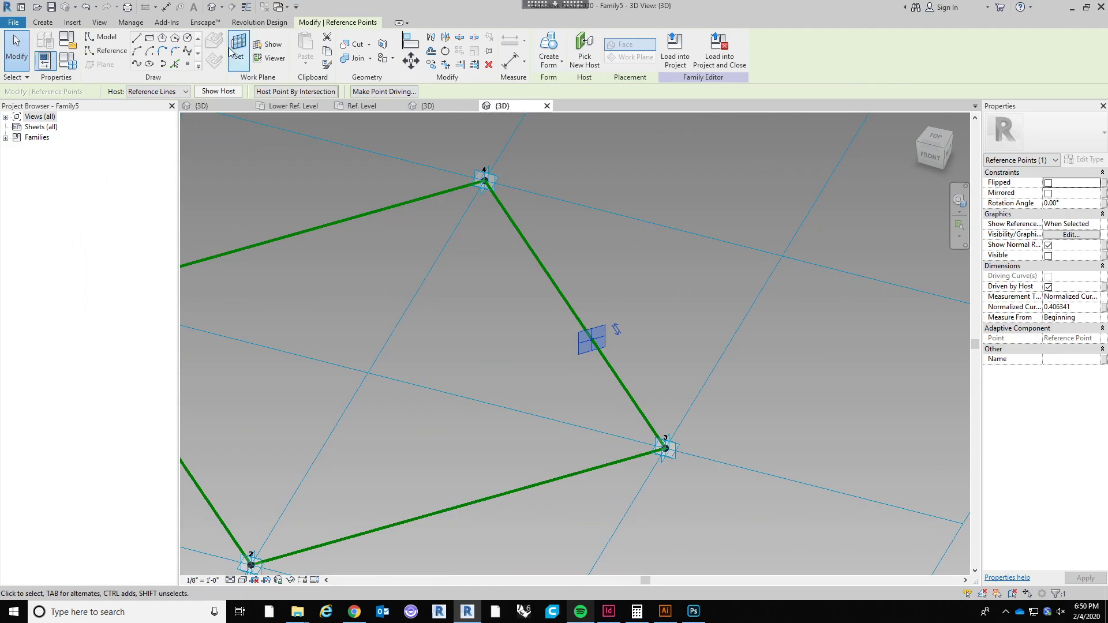
{"action": "key", "text": "Escape"}
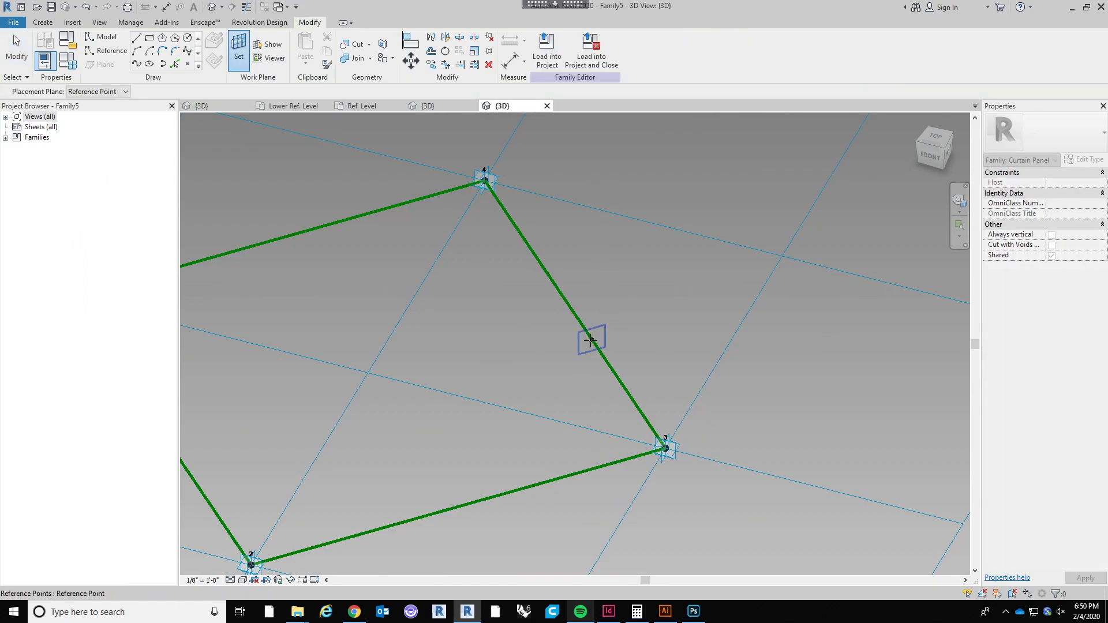
{"action": "key", "text": "Escape"}
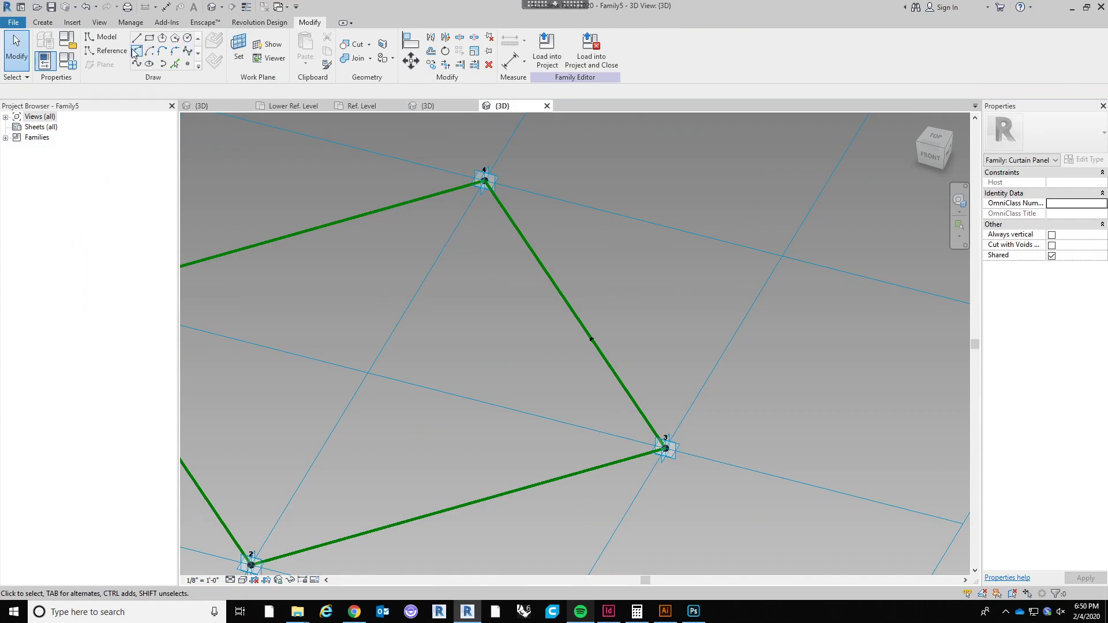
Draw a model-line rectangle about 11" wide and 1'-8" high around the reference point on its work plane.
{"action": "left_click", "coordinate": [150, 38]}
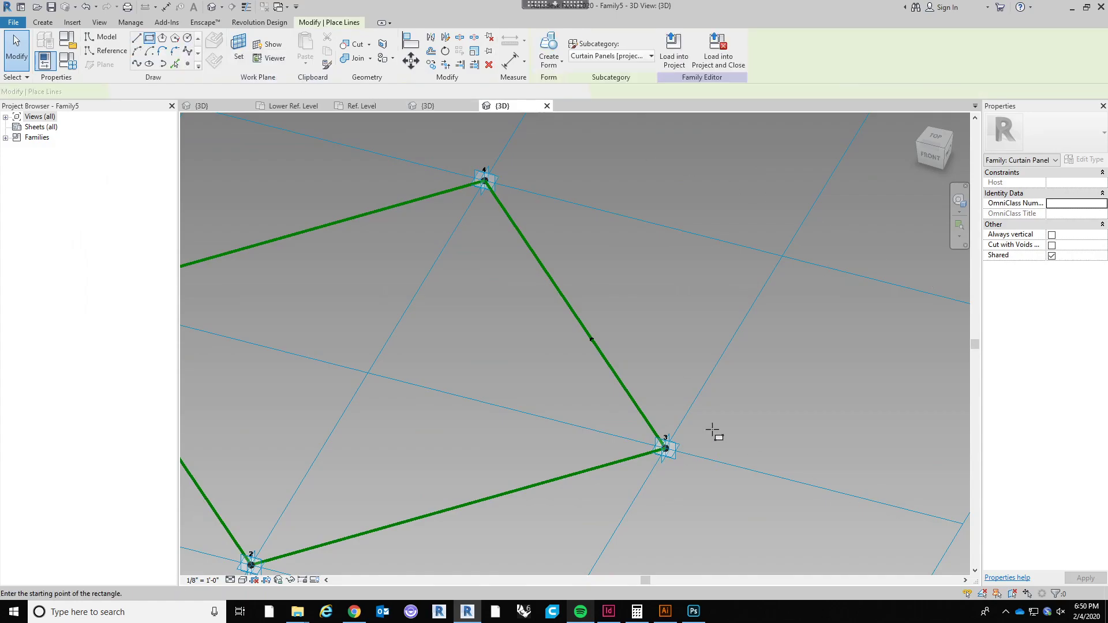
{"action": "left_click", "coordinate": [577, 321]}
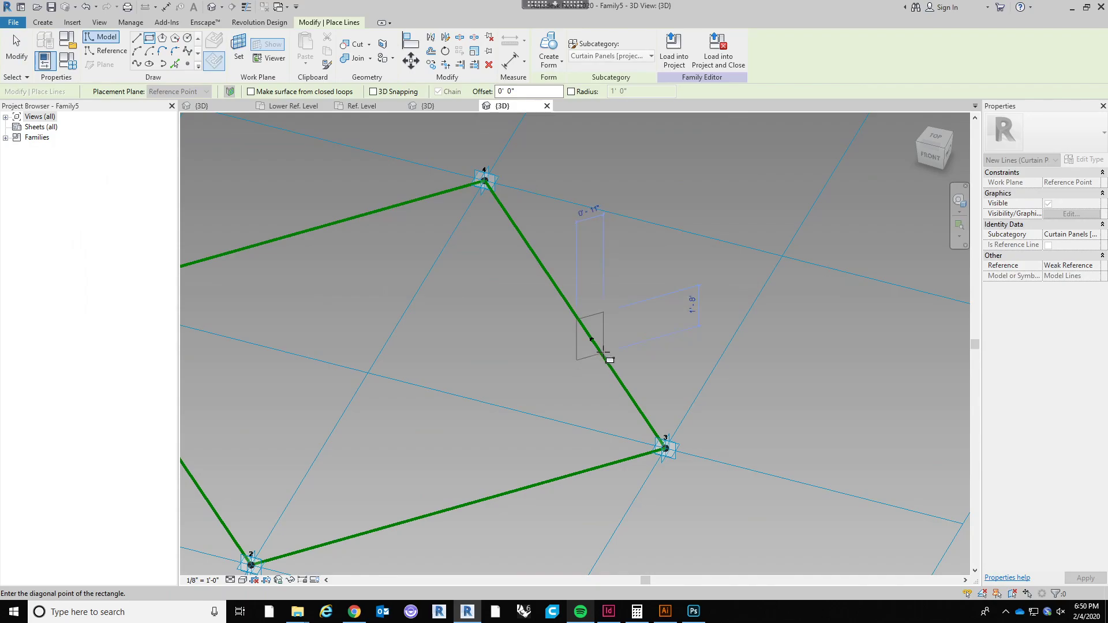
{"action": "key", "text": "Escape"}
{"action": "scroll", "coordinate": [605, 349], "scroll_direction": "up", "scroll_amount": 2}
{"action": "middle_click_drag", "start_coordinate": [652, 349], "coordinate": [650, 312], "text": "shift"}
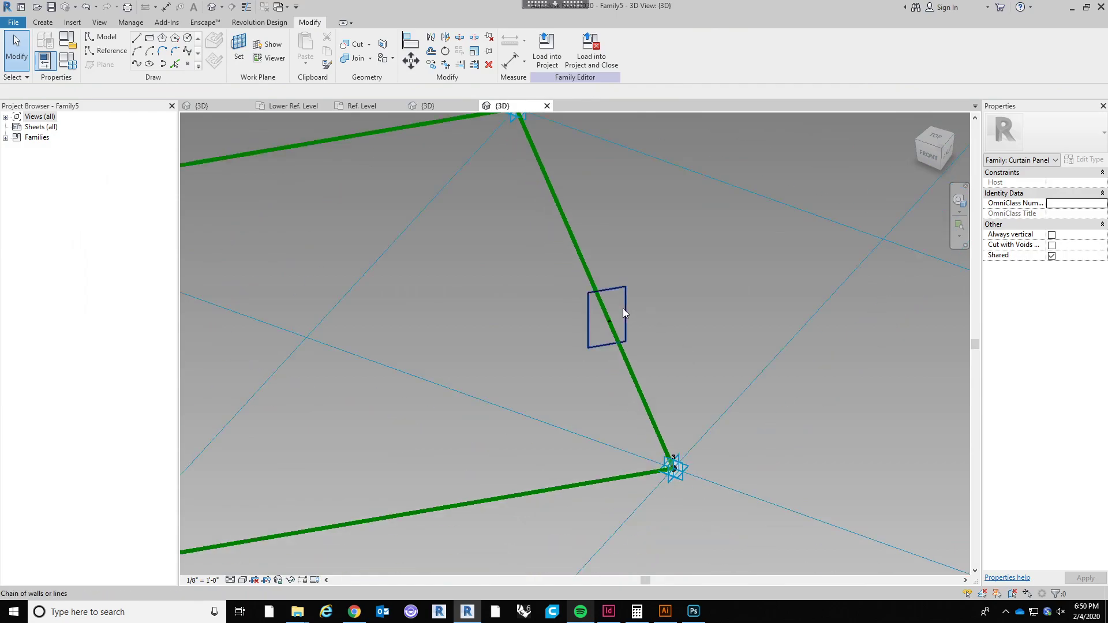
Try creating a form from the rectangle profile and the four reference lines, and undo the form.
{"action": "left_click", "coordinate": [624, 312]}
{"action": "left_click", "coordinate": [640, 386]}
{"action": "scroll", "coordinate": [641, 383], "scroll_direction": "down", "scroll_amount": 5}
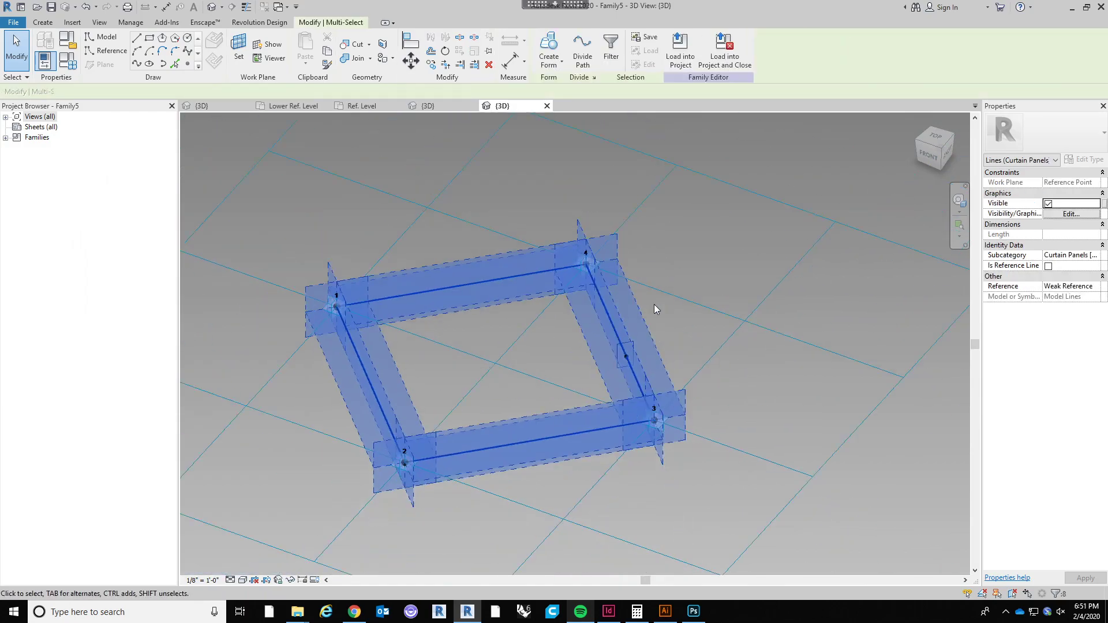
{"action": "left_click", "coordinate": [546, 42]}
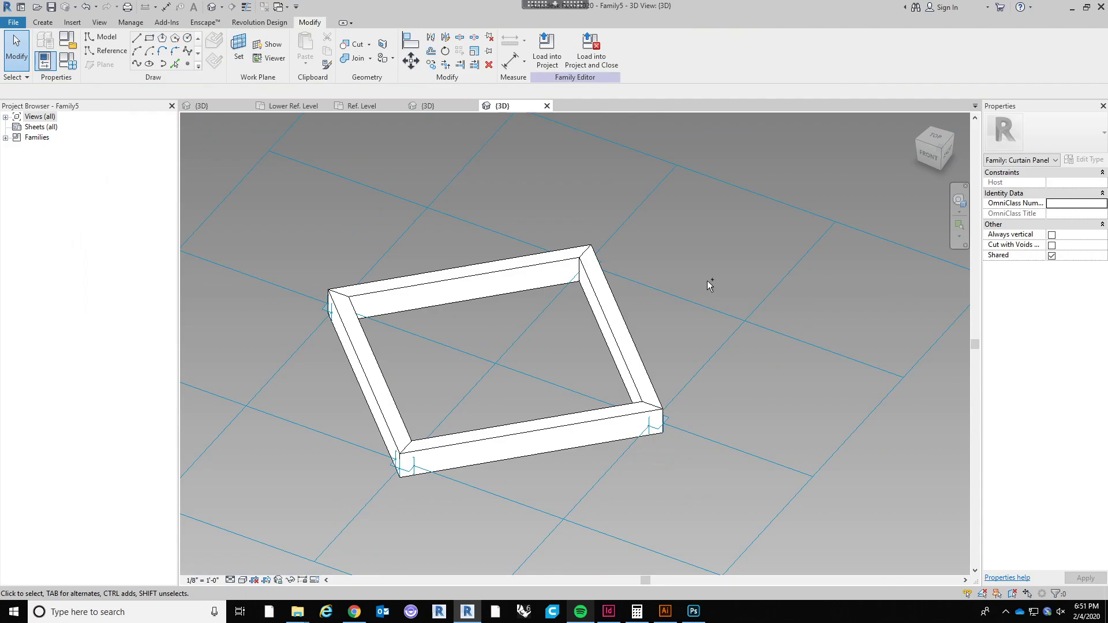
{"action": "key", "text": "ctrl+z"}
Add an aligned dimension across the rectangle's two vertical edges and the reference point, placed above the rectangle.
{"action": "scroll", "coordinate": [698, 358], "scroll_direction": "up", "scroll_amount": 5}
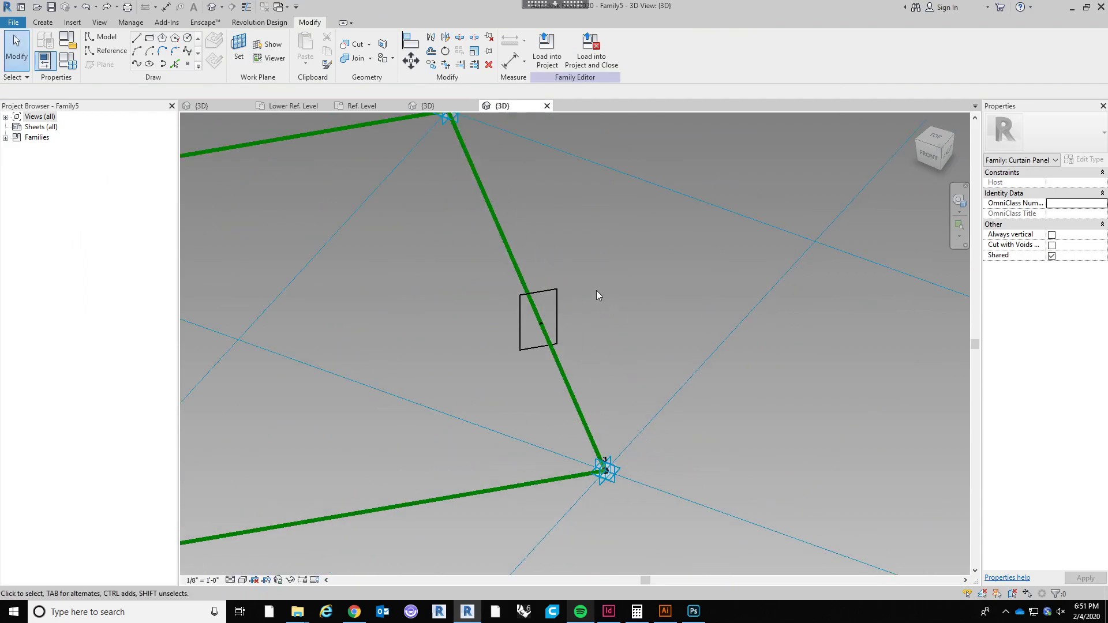
{"action": "middle_click_drag", "start_coordinate": [597, 291], "coordinate": [623, 335]}
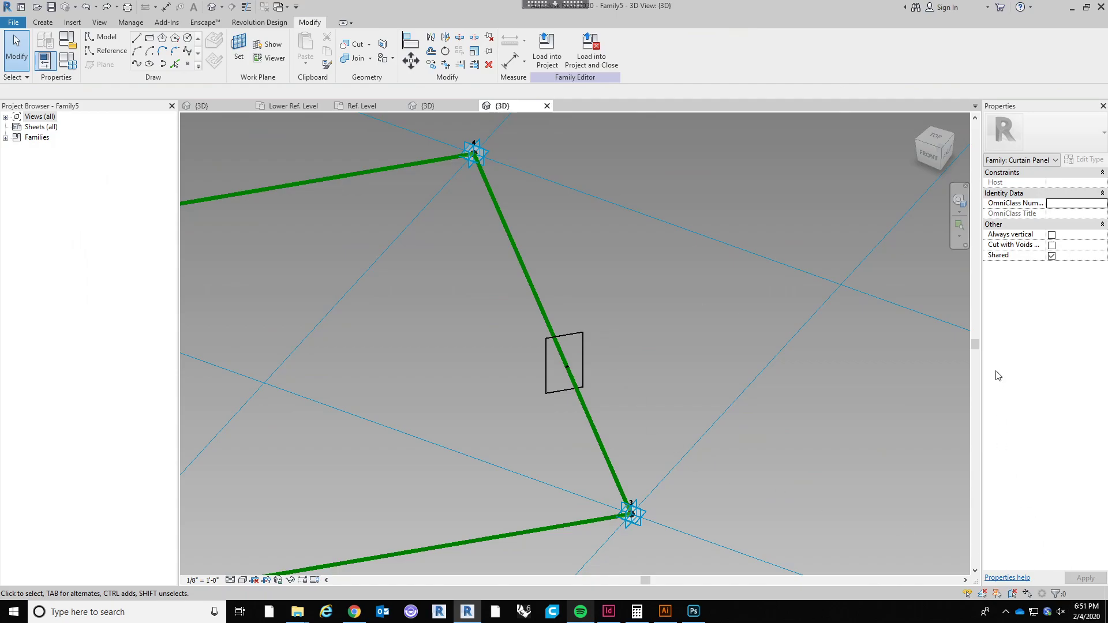
{"action": "left_click", "coordinate": [510, 60]}
{"action": "scroll", "coordinate": [579, 345], "scroll_direction": "up", "scroll_amount": 2}
{"action": "left_click", "coordinate": [509, 349]}
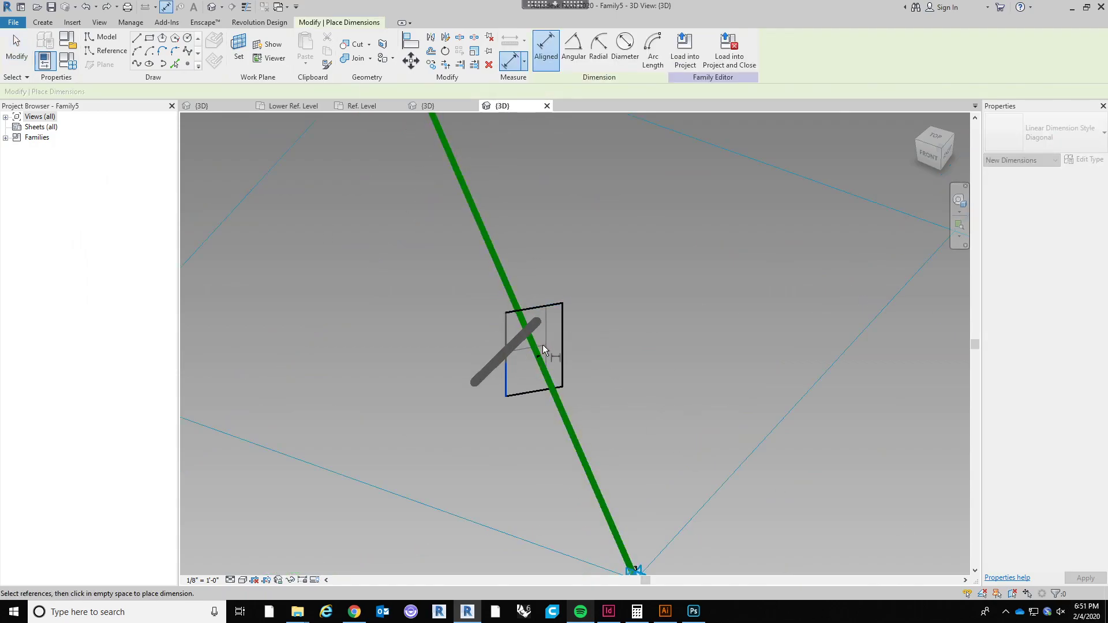
{"action": "left_click", "coordinate": [562, 338]}
{"action": "left_click", "coordinate": [623, 229]}
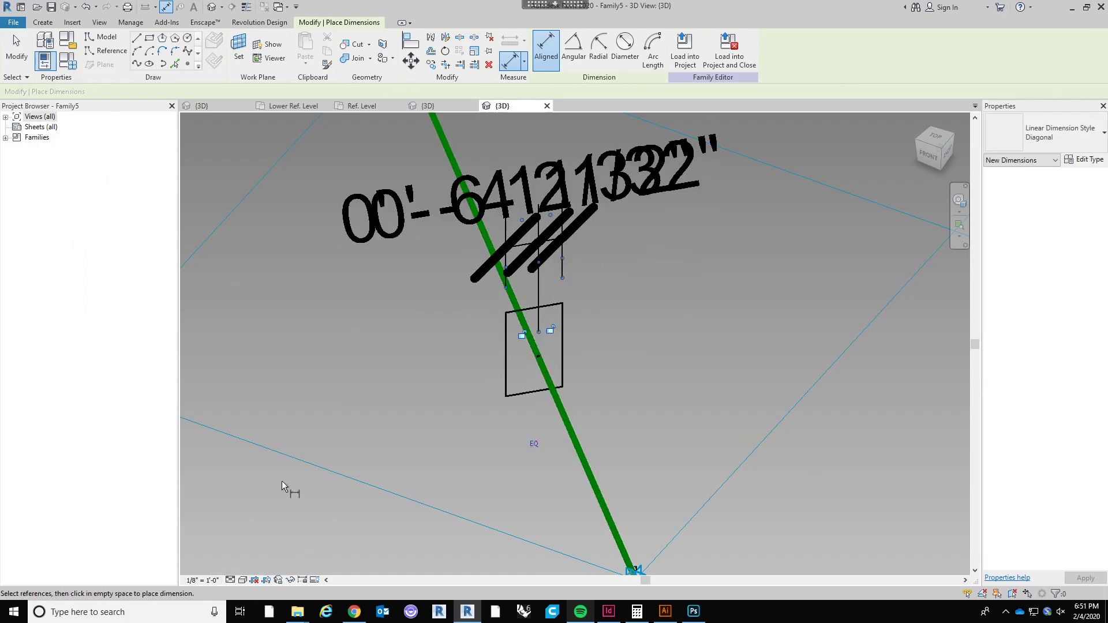
{"action": "key", "text": "Escape"}
{"action": "key", "text": "Escape"}
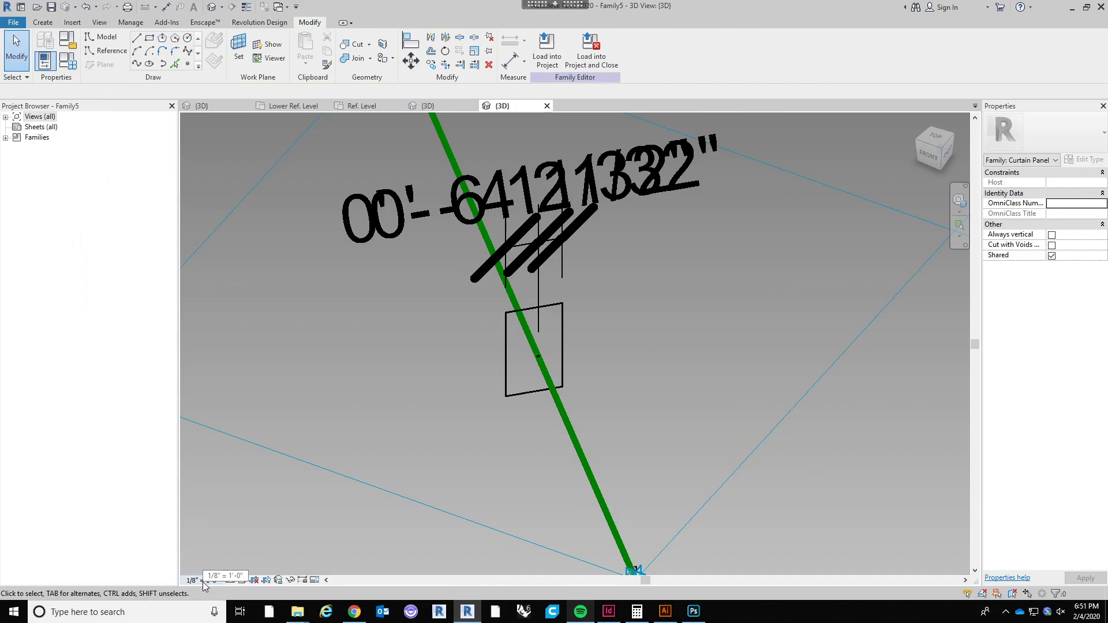
Set the 3D view scale to 1" = 1'-0" so the dimension text is smaller.
{"action": "left_click", "coordinate": [203, 580]}
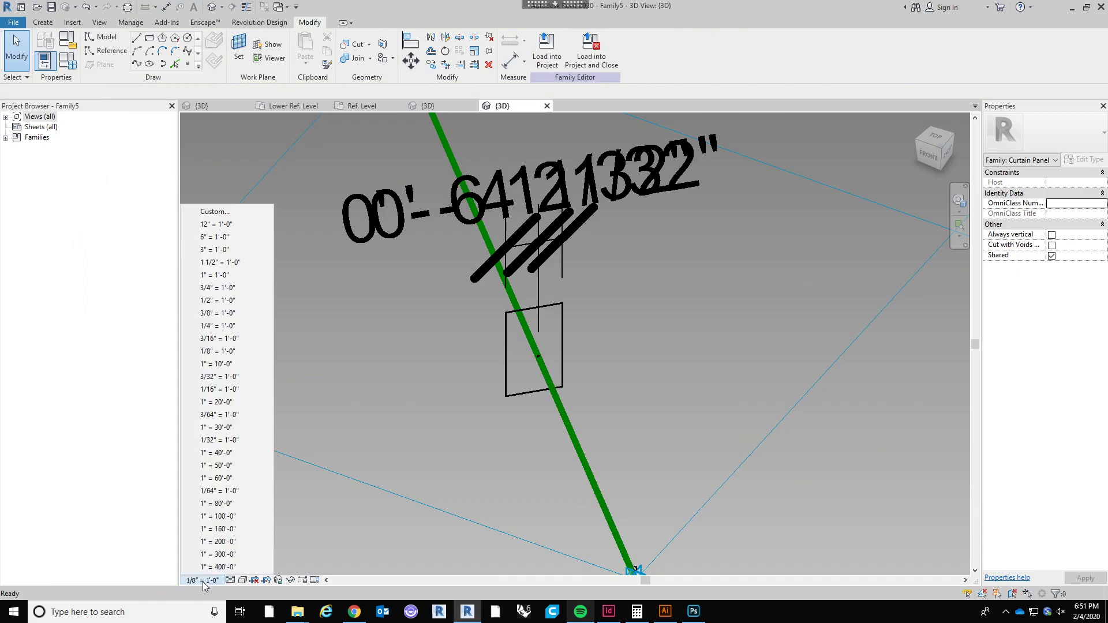
{"action": "left_click", "coordinate": [233, 326]}
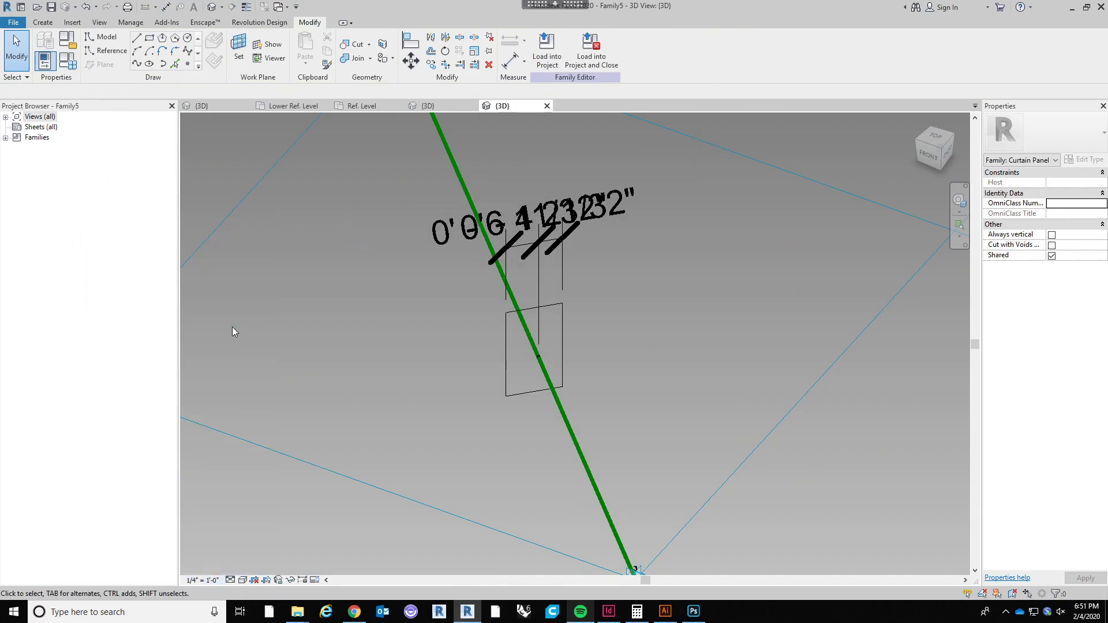
{"action": "left_click", "coordinate": [202, 580]}
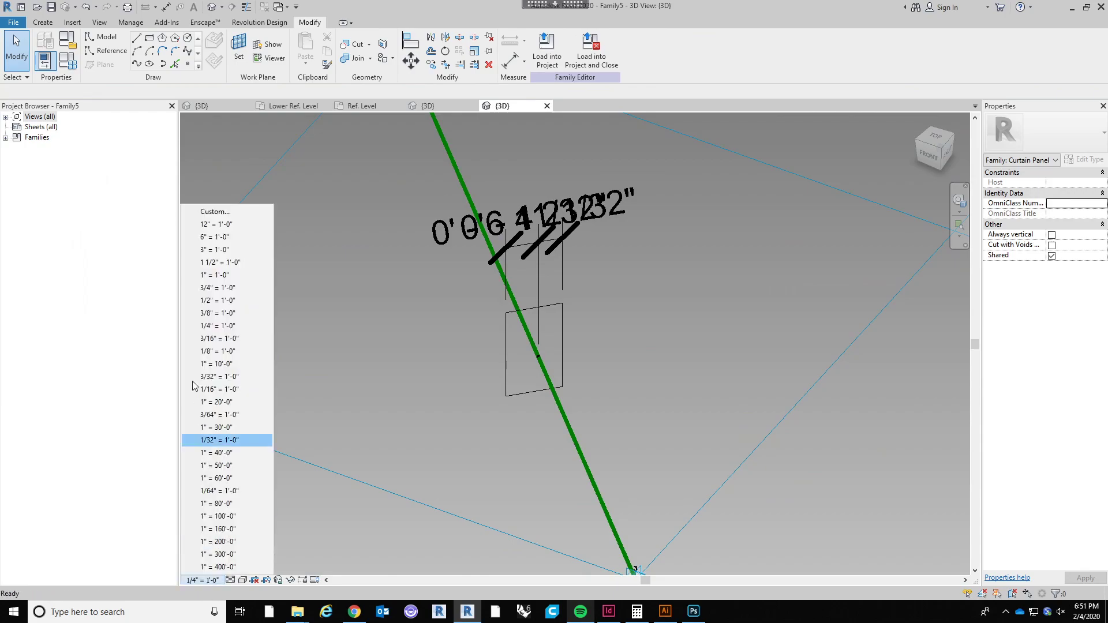
{"action": "left_click", "coordinate": [223, 275]}
Make the horizontal dimension segments equal to centre the rectangle's width on the reference point.
{"action": "scroll", "coordinate": [529, 225], "scroll_direction": "up", "scroll_amount": 2}
{"action": "scroll", "coordinate": [540, 244], "scroll_direction": "up", "scroll_amount": 2}
{"action": "left_click", "coordinate": [555, 241]}
{"action": "scroll", "coordinate": [569, 280], "scroll_direction": "down", "scroll_amount": 2}
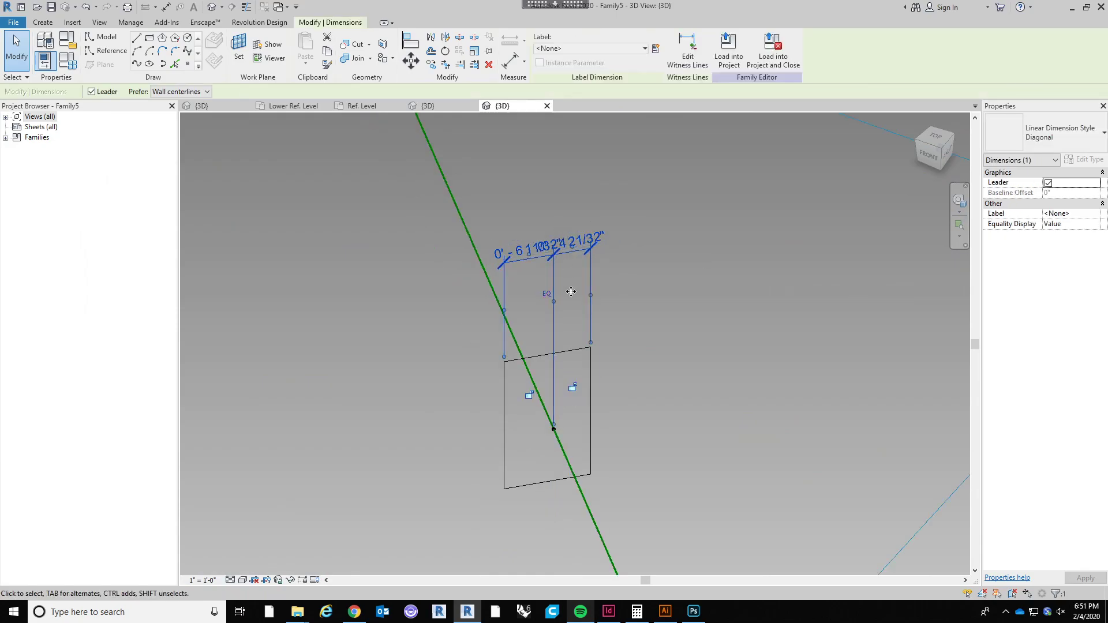
{"action": "left_click", "coordinate": [548, 290]}
{"action": "left_click", "coordinate": [658, 319]}
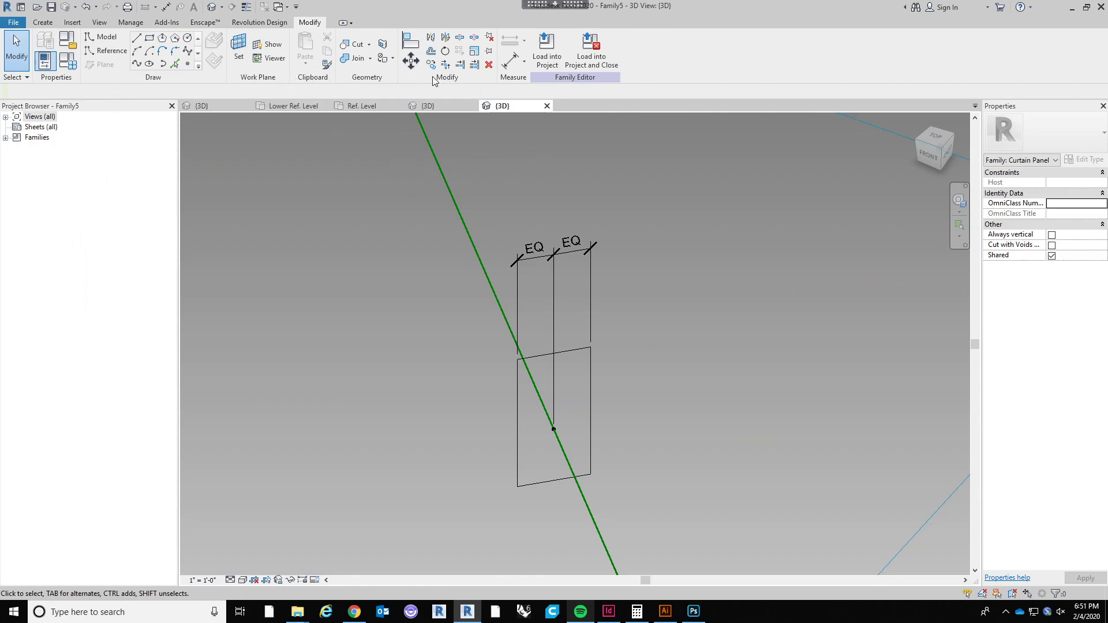
Add an overall width dimension between the rectangle's two vertical edges, placed above the equality dimension.
{"action": "left_click", "coordinate": [510, 60]}
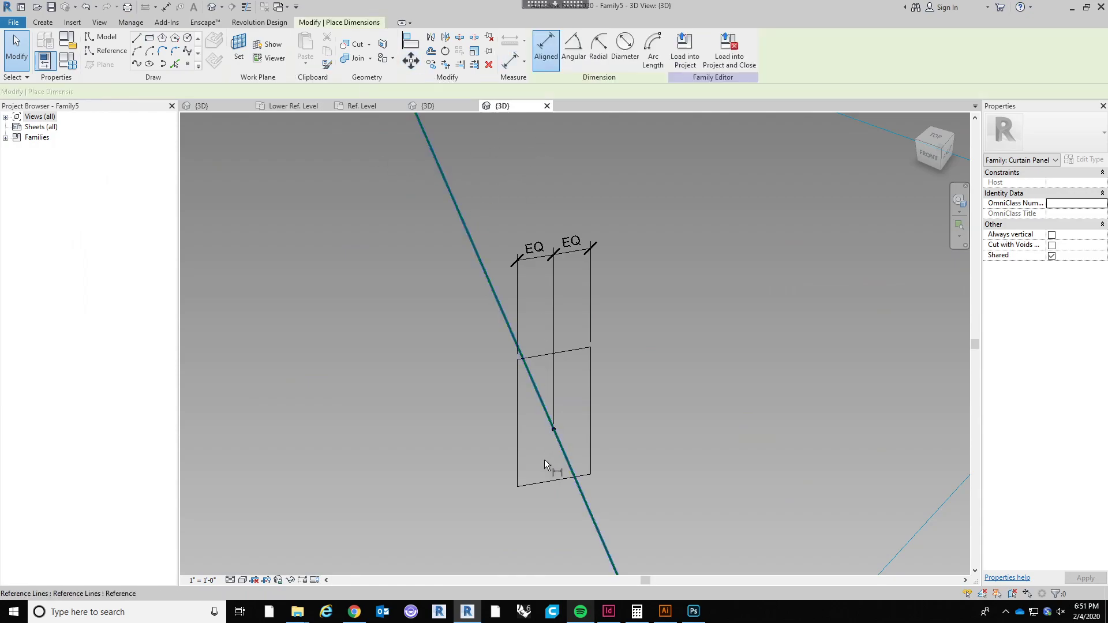
{"action": "left_click", "coordinate": [517, 435]}
{"action": "left_click", "coordinate": [590, 404]}
{"action": "scroll", "coordinate": [590, 405], "scroll_direction": "down", "scroll_amount": 2}
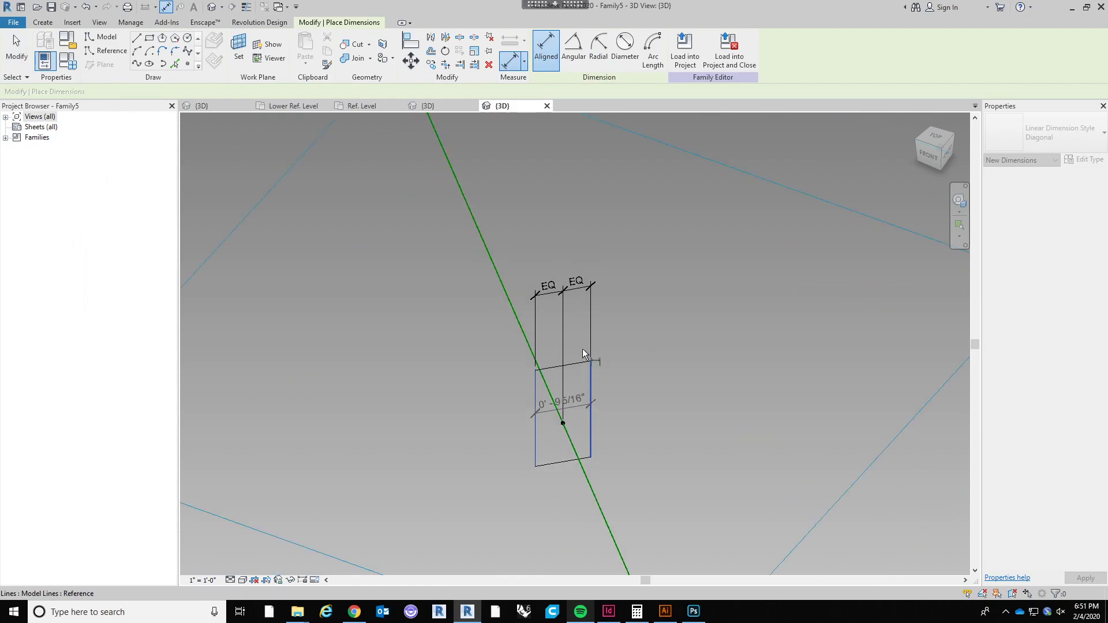
{"action": "left_click", "coordinate": [589, 270]}
{"action": "scroll", "coordinate": [589, 275], "scroll_direction": "up", "scroll_amount": 2}
{"action": "key", "text": "Escape"}
{"action": "key", "text": "Escape"}
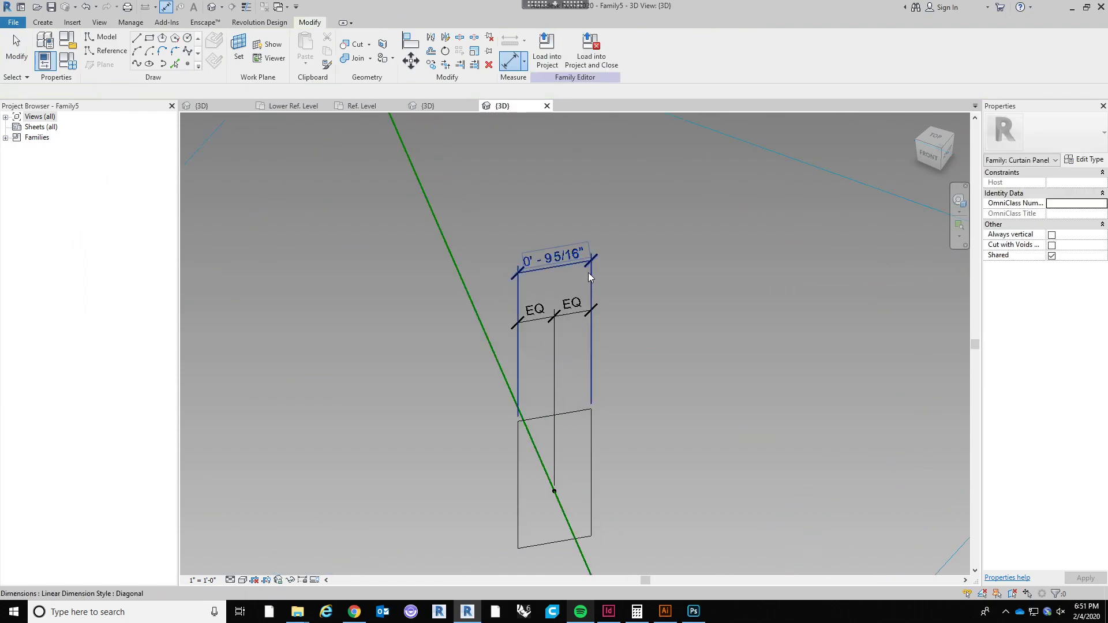
Label the overall width dimension with a new family type parameter named Thickness.
{"action": "left_click", "coordinate": [587, 269]}
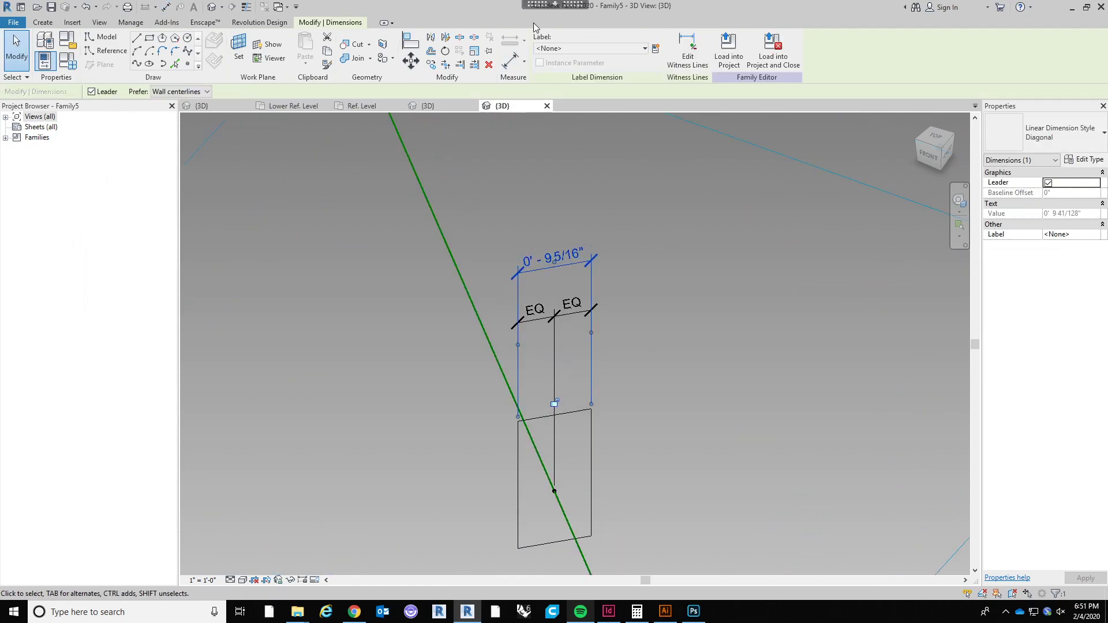
{"action": "left_click", "coordinate": [656, 48]}
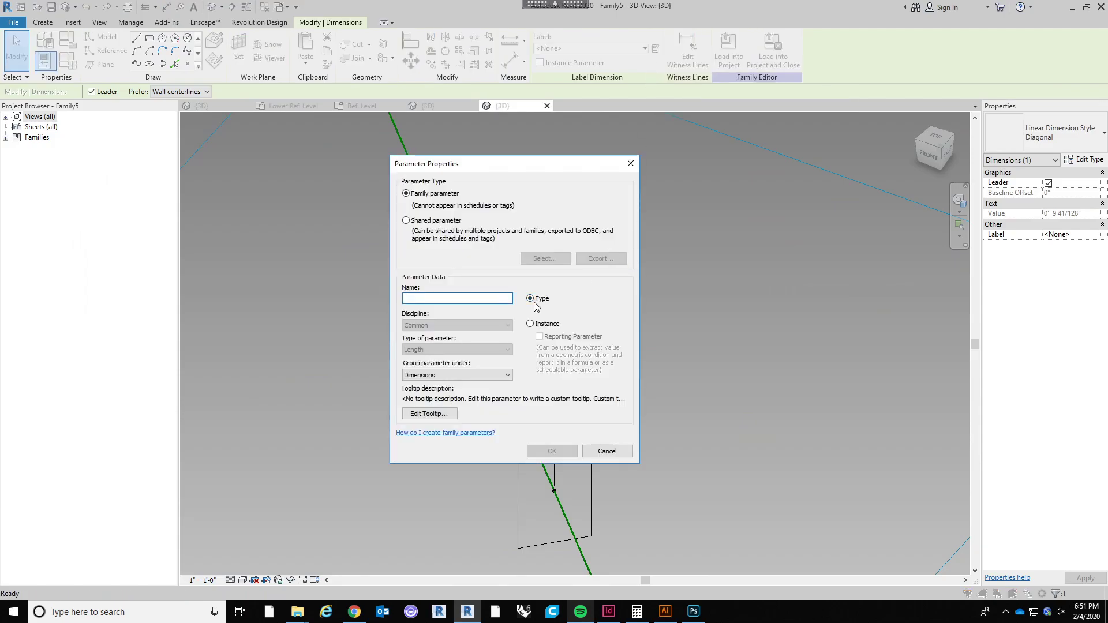
{"action": "type", "text": "Thickness"}
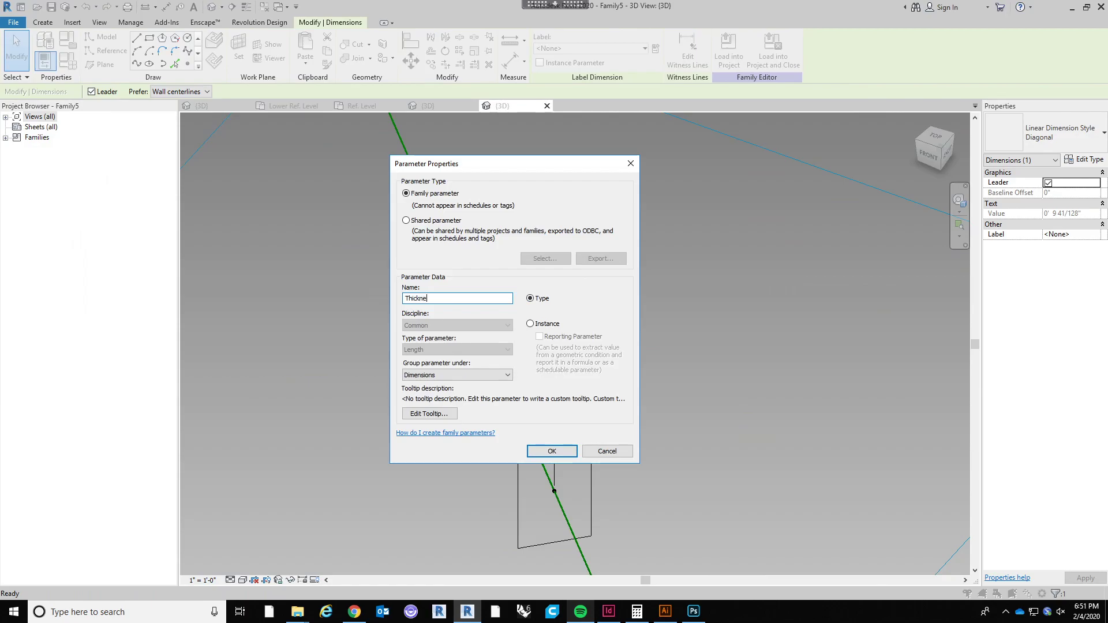
{"action": "left_click", "coordinate": [556, 453]}
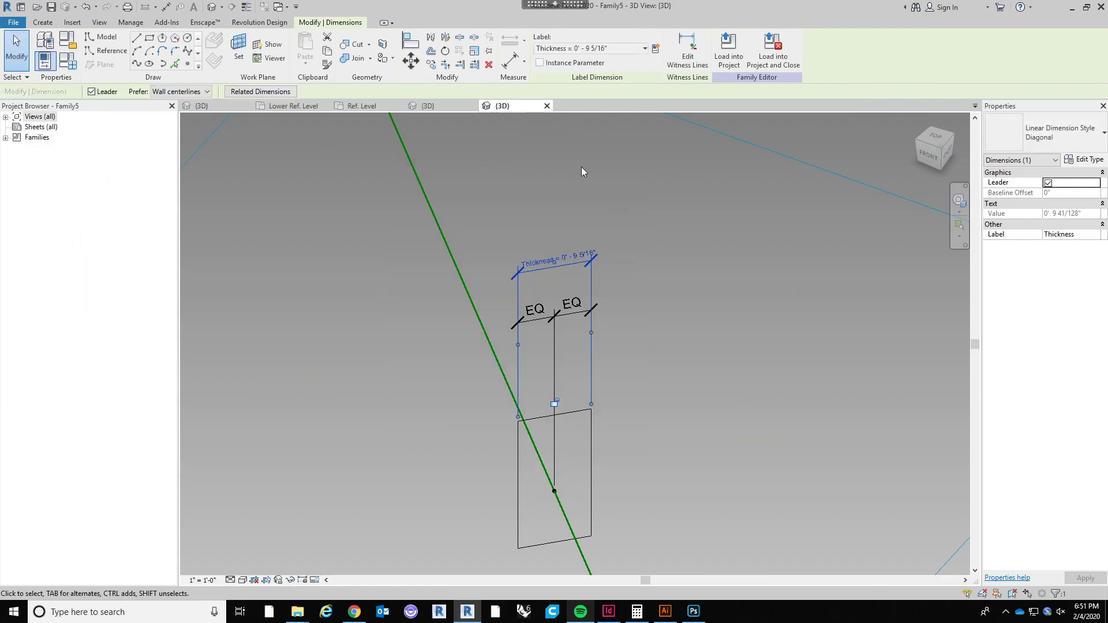
{"action": "left_click", "coordinate": [698, 347]}
Dimension the rectangle's upper and lower edges through the reference point, and set the two segments equal.
{"action": "middle_click_drag", "start_coordinate": [695, 336], "coordinate": [677, 287]}
{"action": "scroll", "coordinate": [677, 288], "scroll_direction": "down", "scroll_amount": 1}
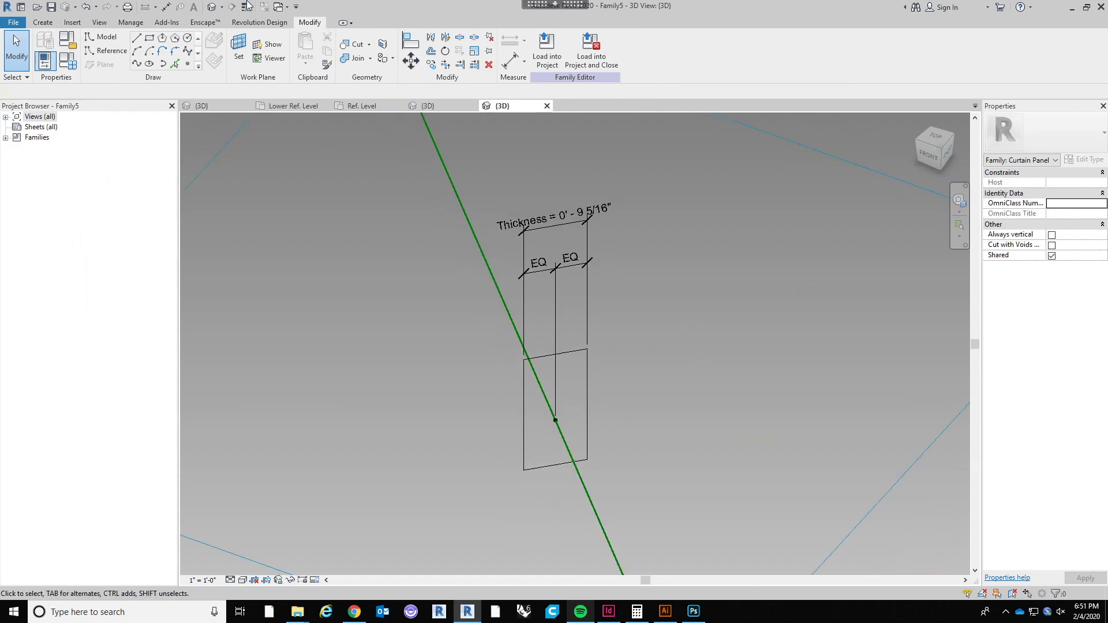
{"action": "left_click", "coordinate": [510, 60]}
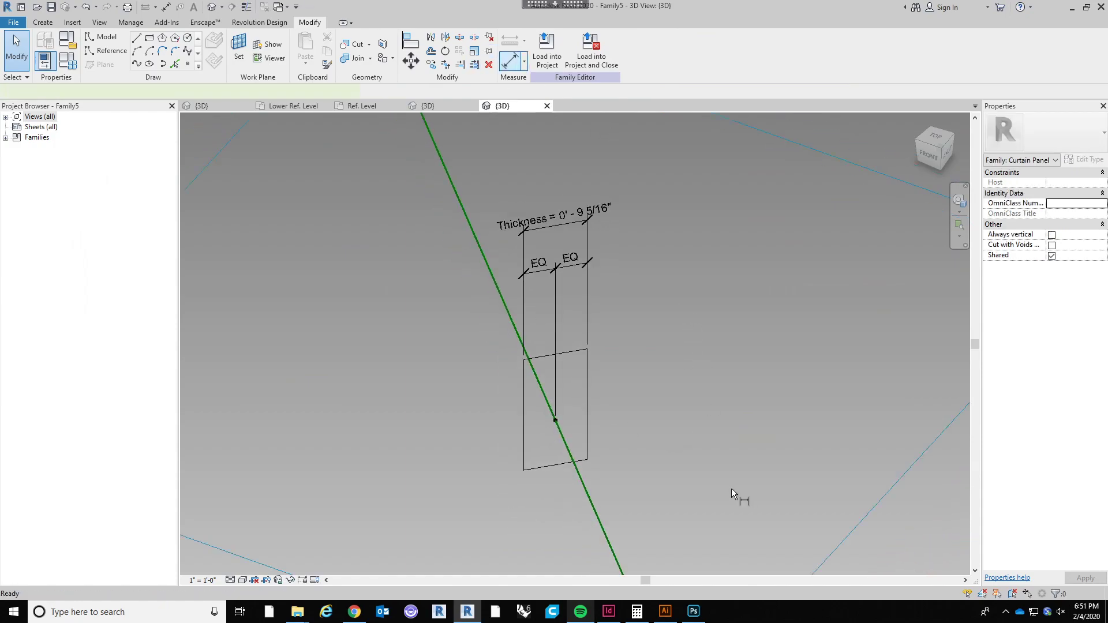
{"action": "left_click", "coordinate": [573, 350]}
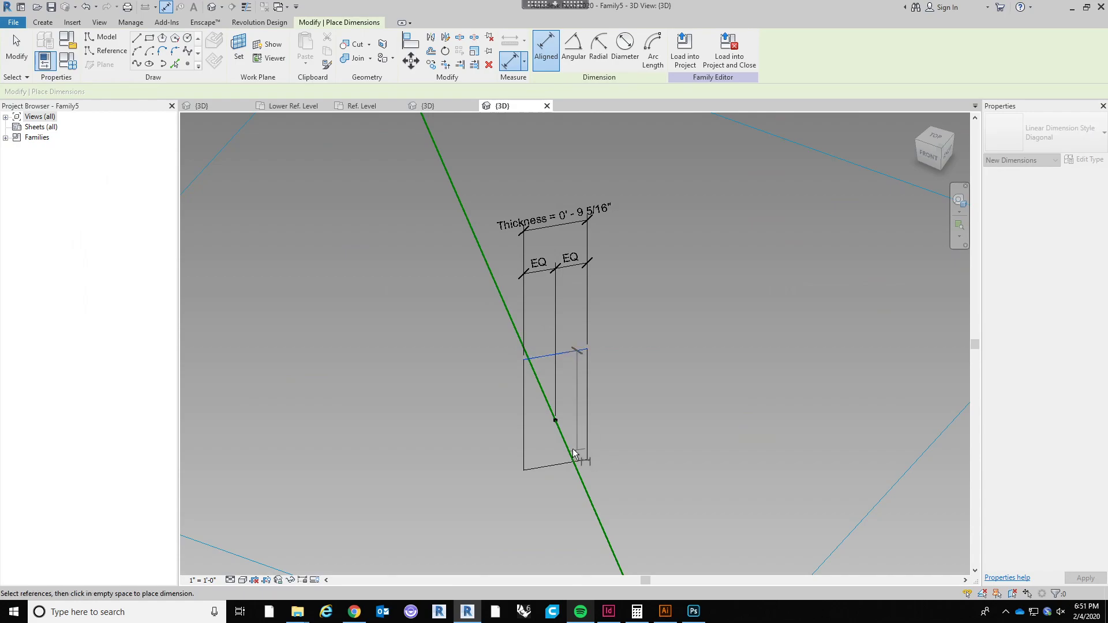
{"action": "left_click", "coordinate": [561, 467]}
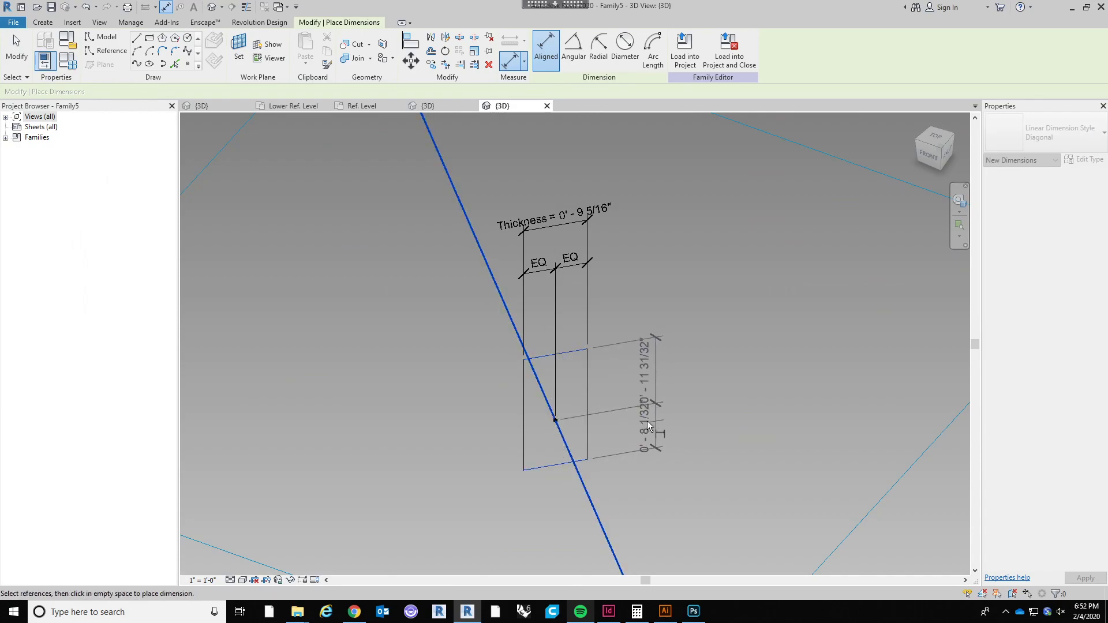
{"action": "left_click", "coordinate": [647, 421]}
{"action": "left_click", "coordinate": [688, 387]}
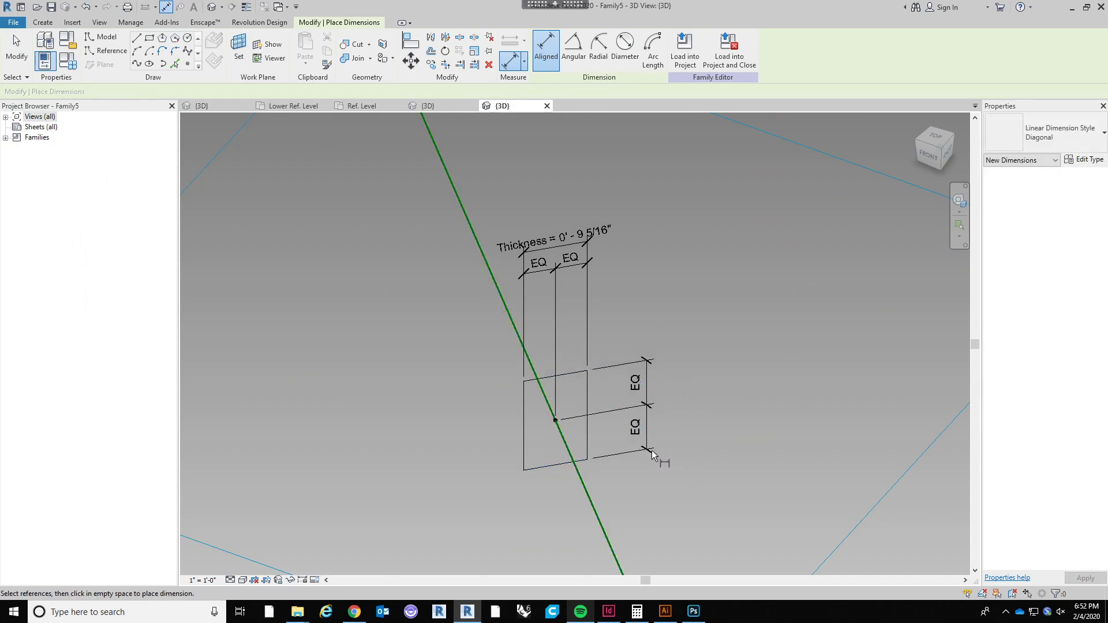
Add an overall height dimension between the rectangle's upper and lower edges, outside the equality dimension.
{"action": "left_click", "coordinate": [572, 372]}
{"action": "left_click", "coordinate": [691, 395]}
{"action": "key", "text": "Escape"}
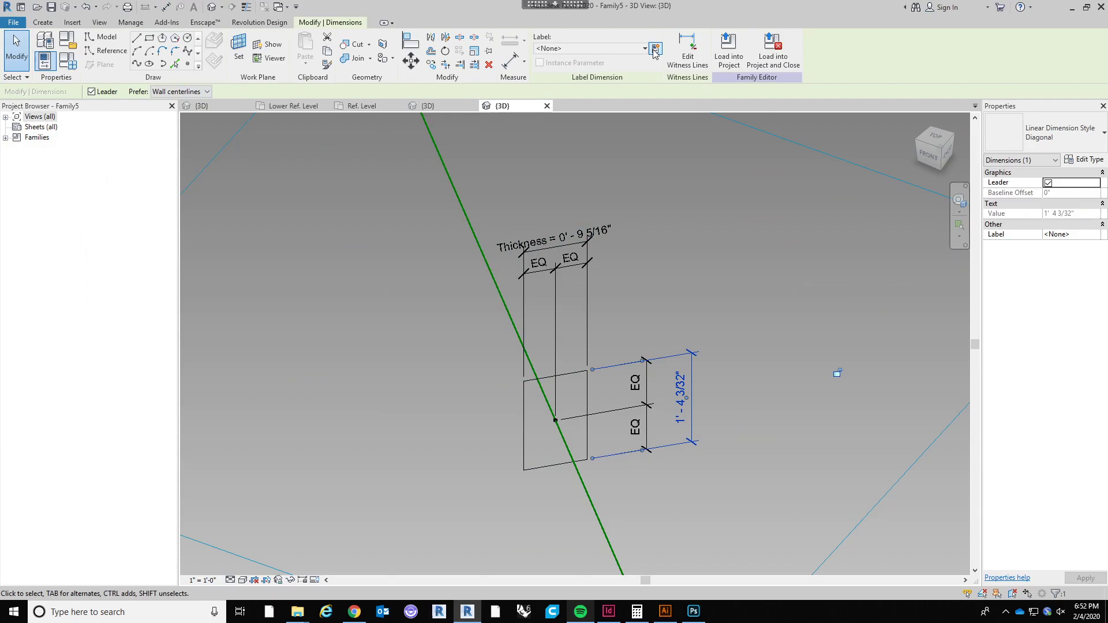
Label the overall height dimension with a new family type parameter for the mullion depth.
{"action": "left_click", "coordinate": [656, 48]}
{"action": "type", "text": "Depth"}
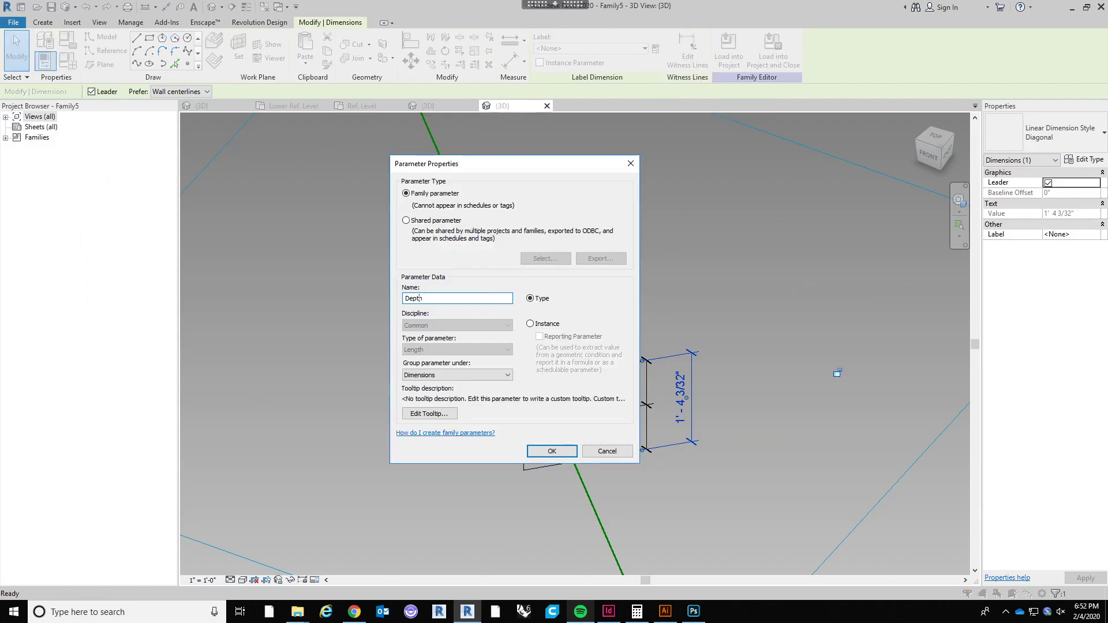
{"action": "type", "text": "Mullion"}
{"action": "left_click", "coordinate": [542, 452]}
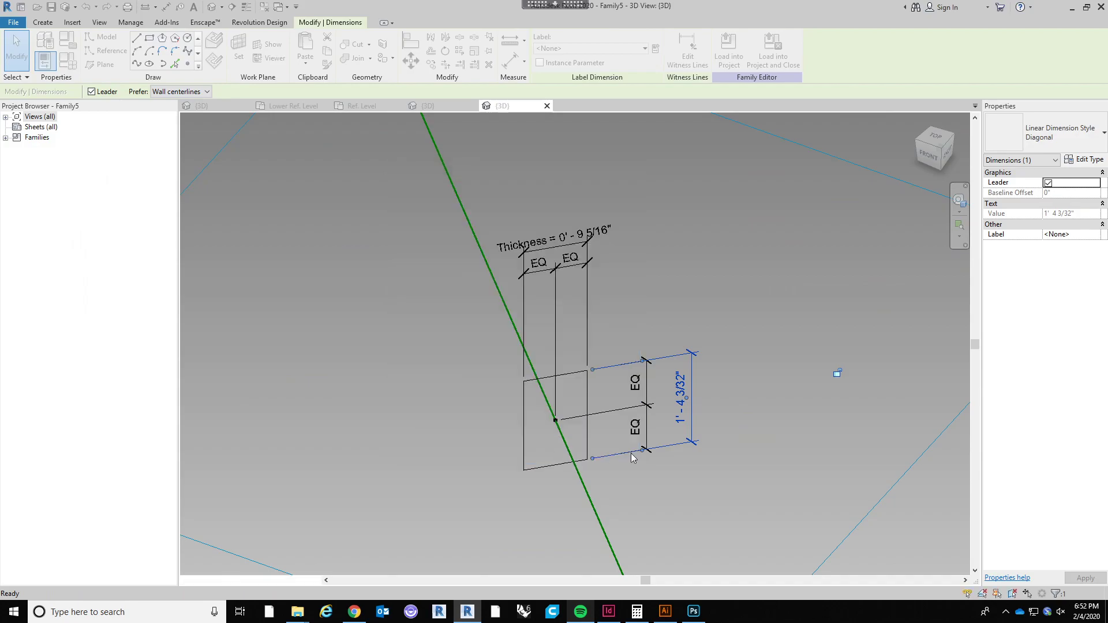
Rename the Thickness family parameter to Mullion Thickness in the family types.
{"action": "scroll", "coordinate": [702, 286], "scroll_direction": "down", "scroll_amount": 1}
{"action": "left_click", "coordinate": [798, 394]}
{"action": "scroll", "coordinate": [798, 394], "scroll_direction": "up", "scroll_amount": 1}
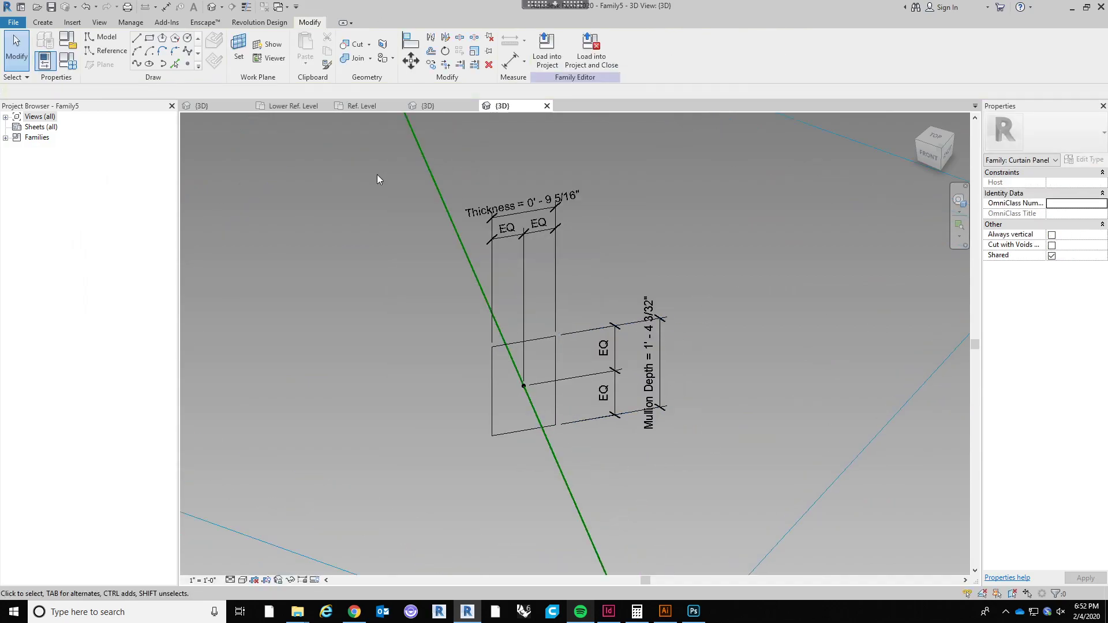
{"action": "left_click", "coordinate": [71, 68]}
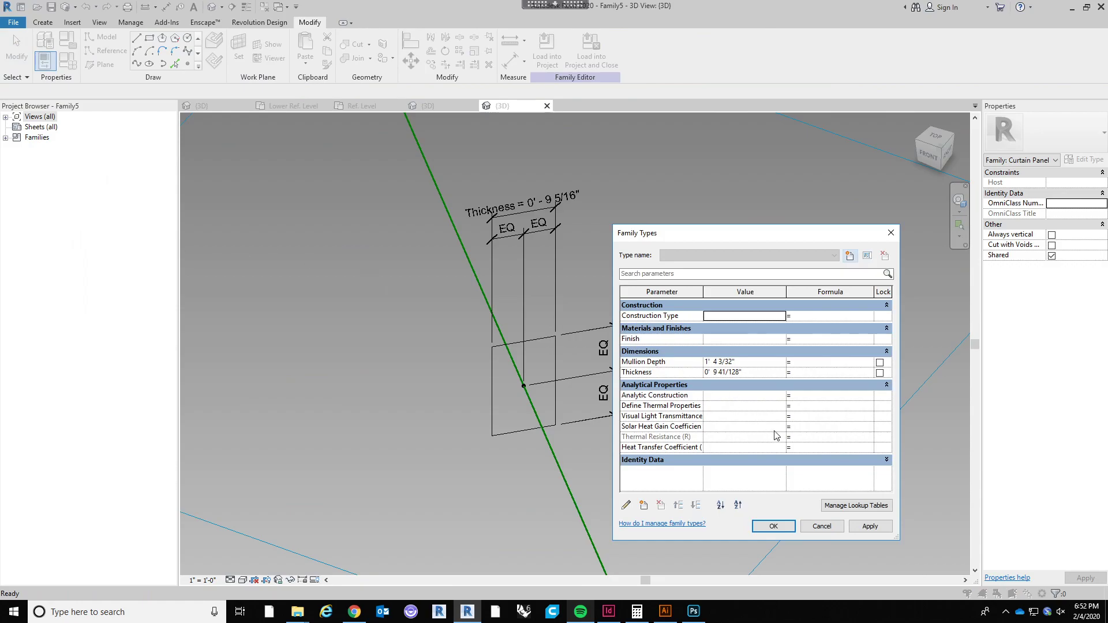
{"action": "left_click", "coordinate": [658, 373]}
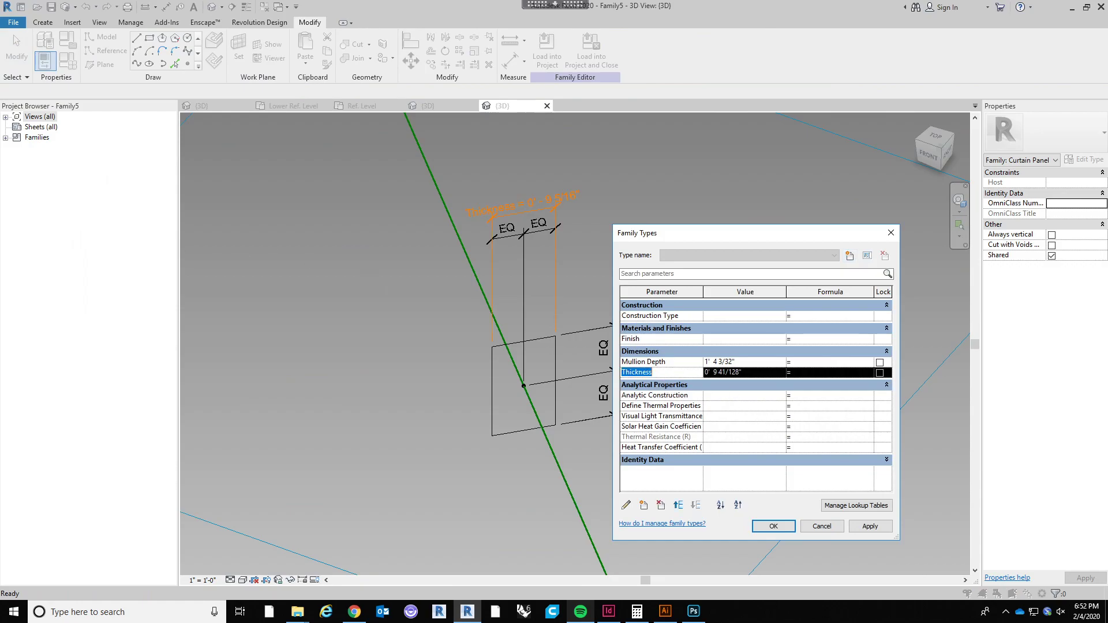
{"action": "left_click", "coordinate": [626, 506]}
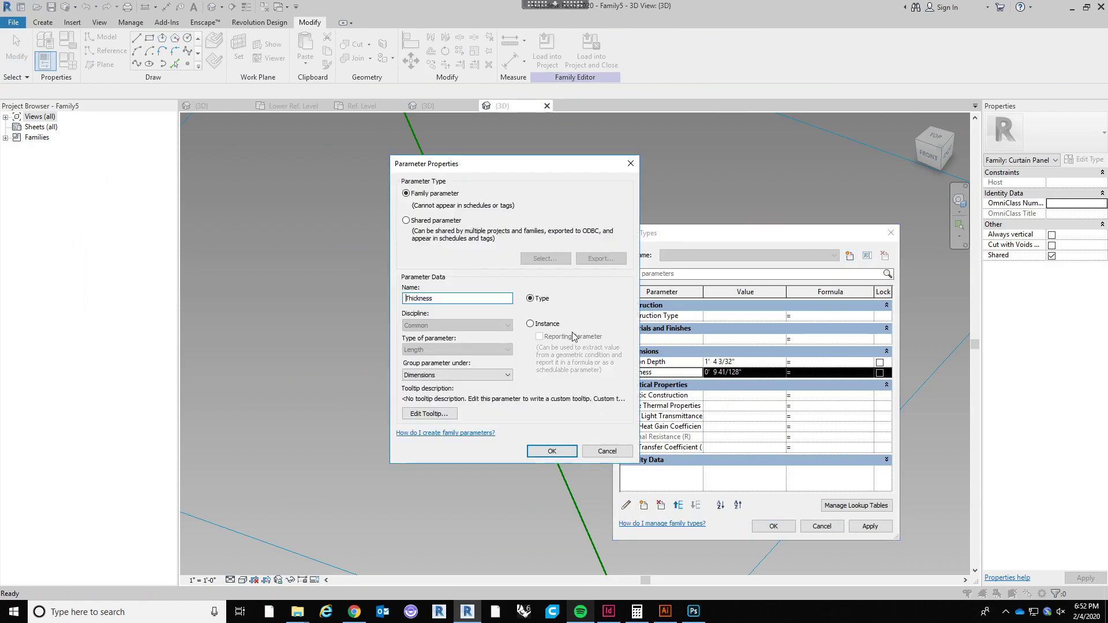
{"action": "left_click", "coordinate": [404, 299]}
{"action": "type", "text": "Mullion"}
{"action": "left_click", "coordinate": [552, 451]}
Set the family's Mullion Depth to 1' 0" and Mullion Thickness to 0' 4".
{"action": "left_click", "coordinate": [754, 364]}
{"action": "type", "text": "1"}
{"action": "key", "text": "Tab"}
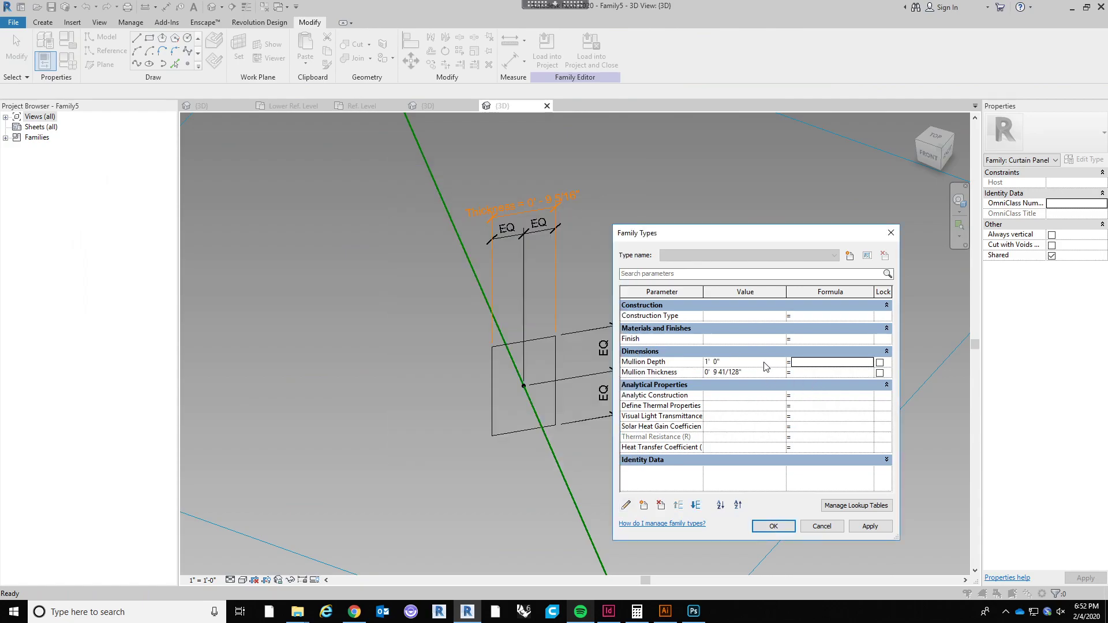
{"action": "left_click", "coordinate": [762, 371]}
{"action": "type", "text": "4"}
{"action": "key", "text": "Tab"}
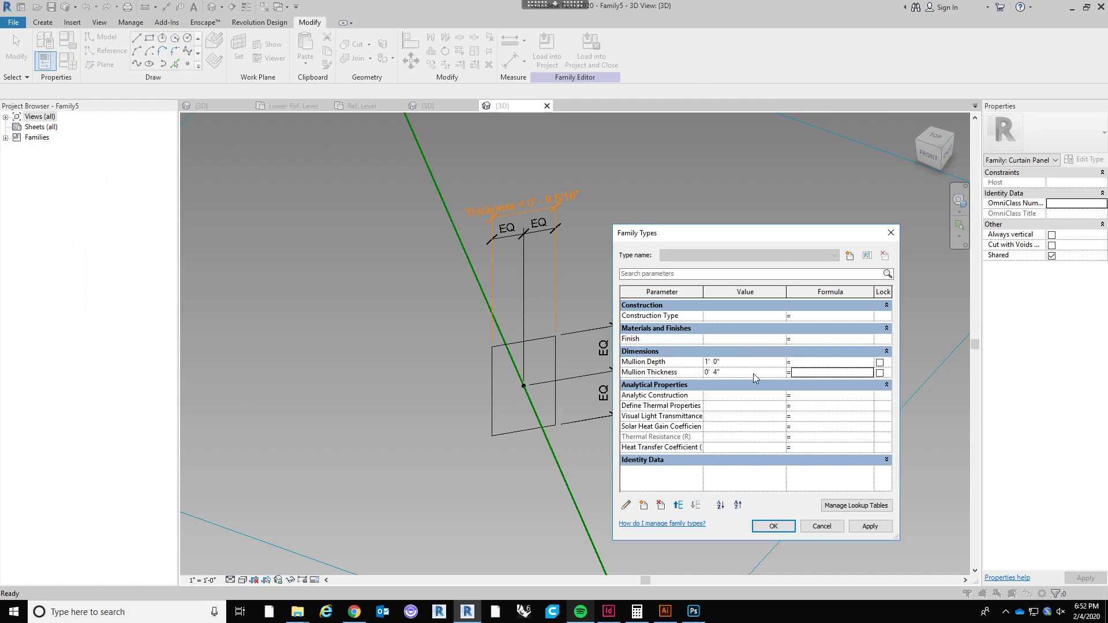
{"action": "left_click", "coordinate": [774, 526]}
Create a solid form from the rectangular mullion profile along the closed chain of four reference lines.
{"action": "scroll", "coordinate": [693, 387], "scroll_direction": "down", "scroll_amount": 3}
{"action": "scroll", "coordinate": [626, 264], "scroll_direction": "down", "scroll_amount": 4}
{"action": "scroll", "coordinate": [571, 317], "scroll_direction": "up", "scroll_amount": 2}
{"action": "middle_click_drag", "start_coordinate": [548, 345], "coordinate": [584, 323], "text": "shift"}
{"action": "middle_click_drag", "start_coordinate": [593, 256], "coordinate": [580, 362]}
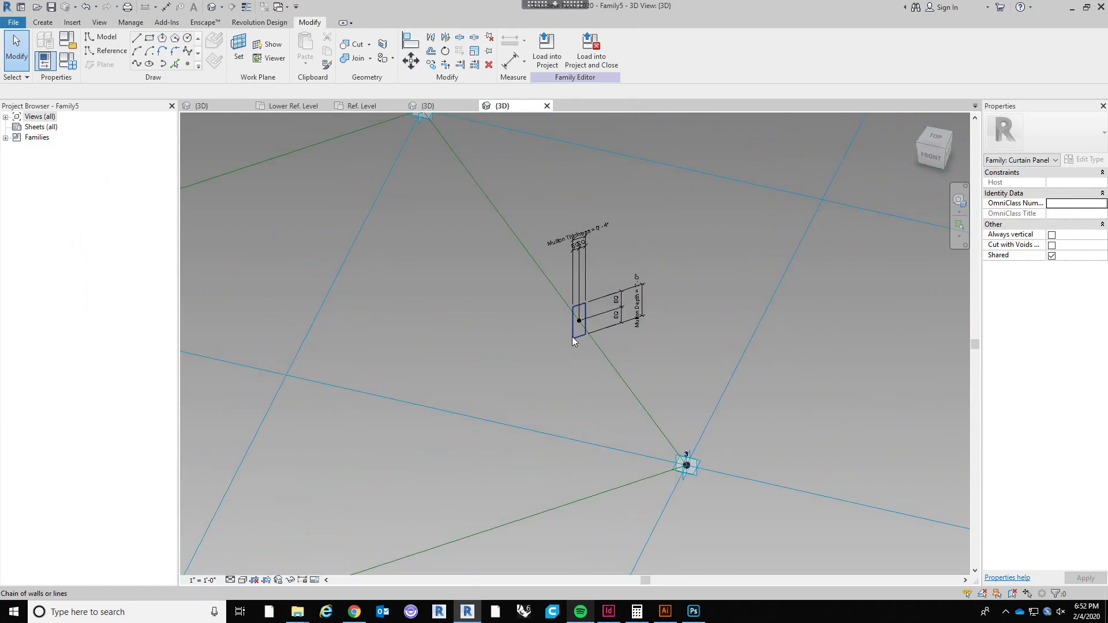
{"action": "left_click", "coordinate": [573, 337]}
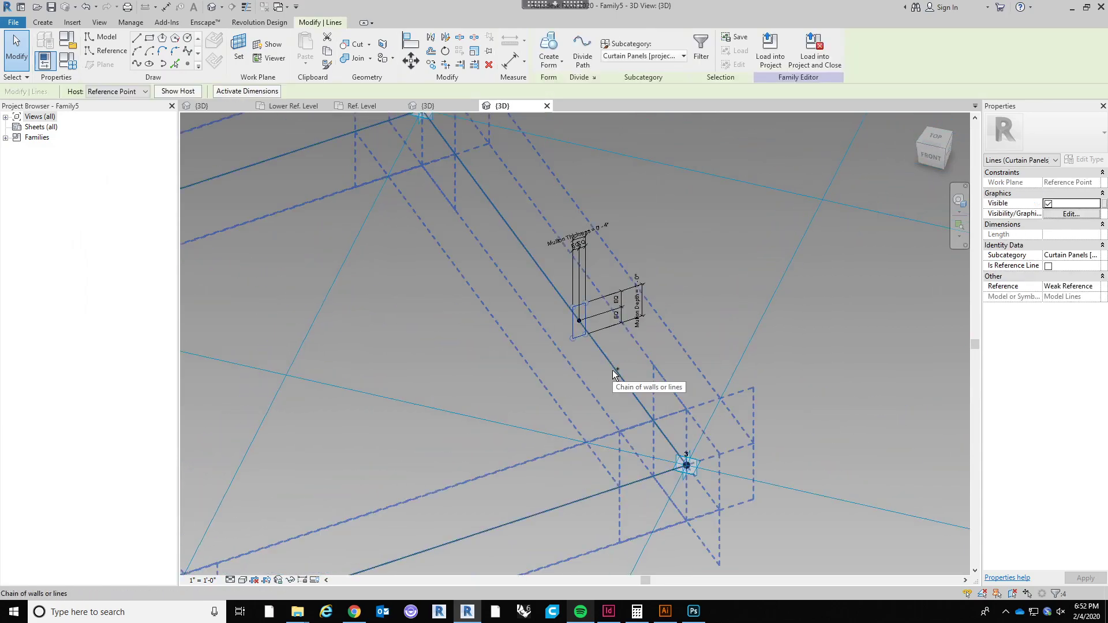
{"action": "left_click", "coordinate": [614, 254]}
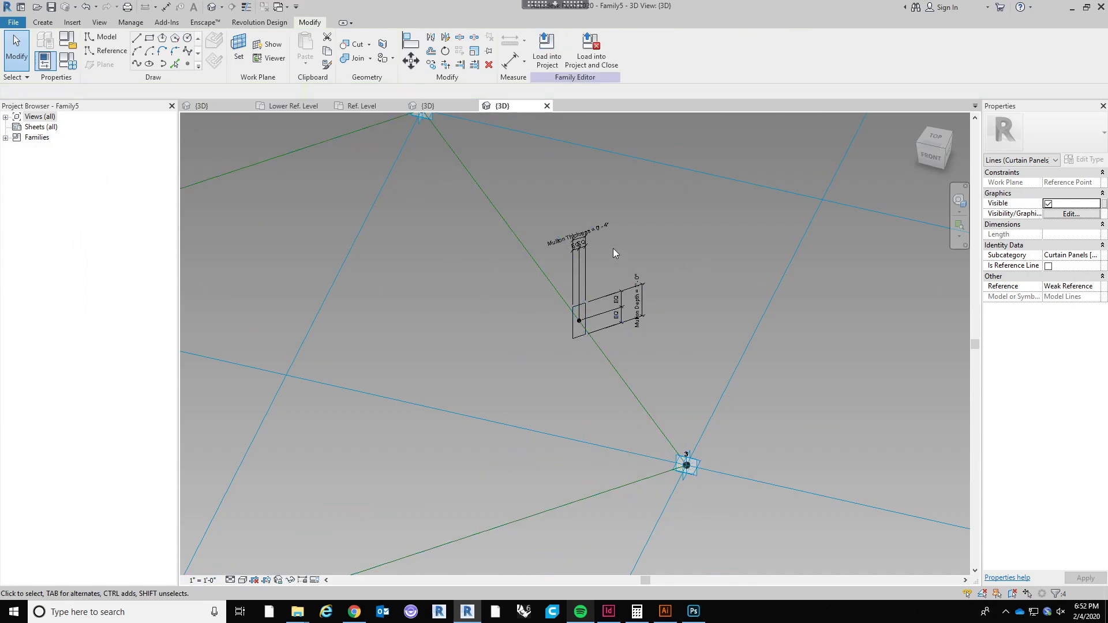
{"action": "left_click", "coordinate": [577, 339]}
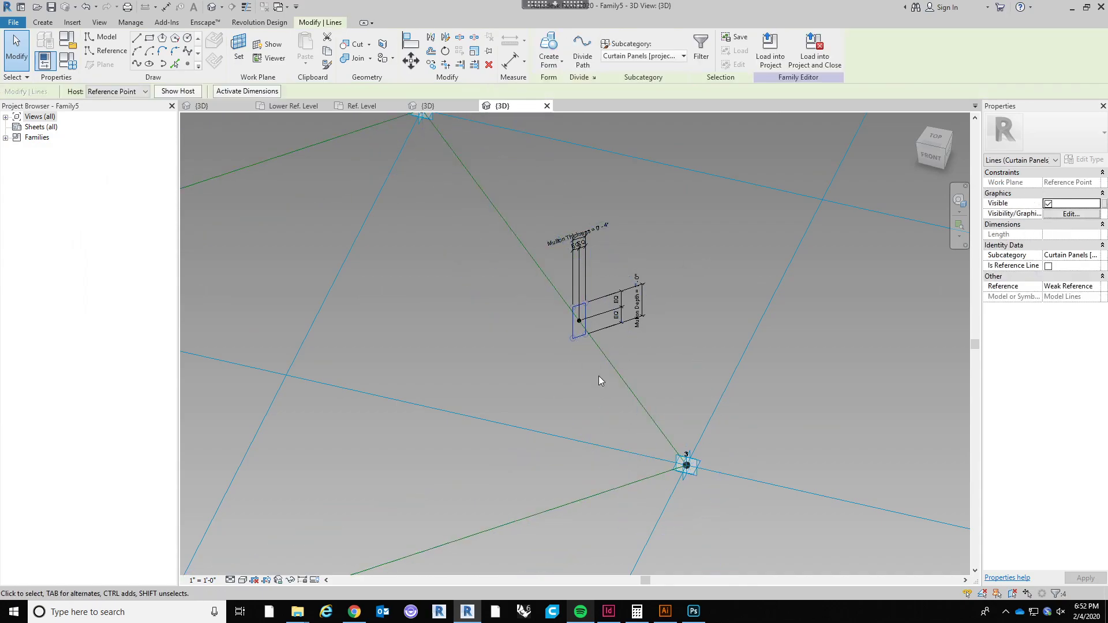
{"action": "key", "text": "Tab"}
{"action": "left_click", "coordinate": [622, 375]}
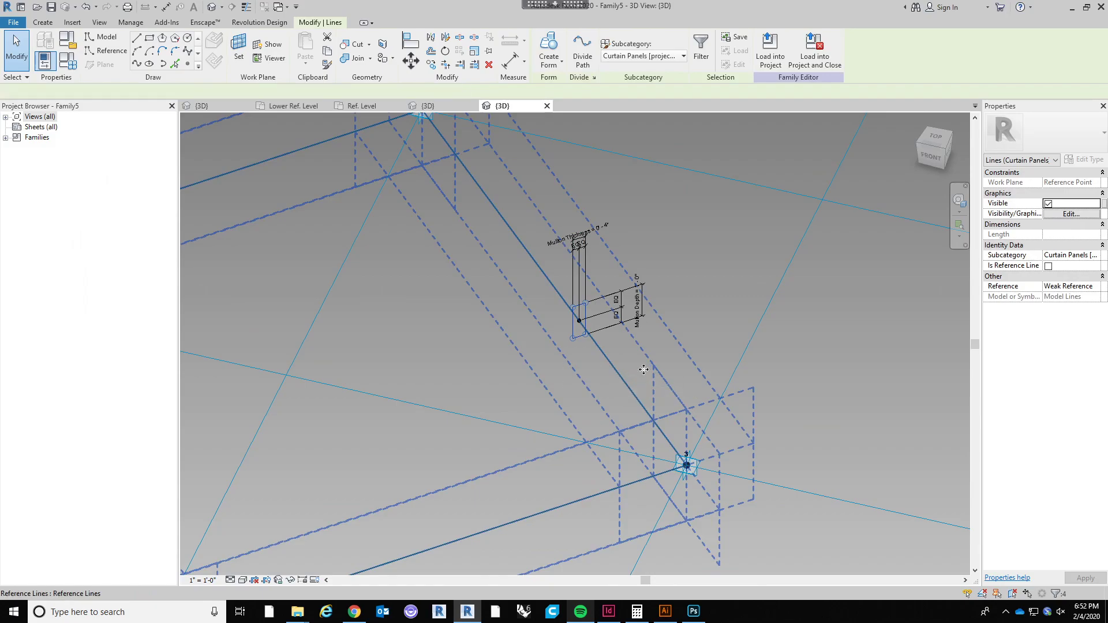
{"action": "scroll", "coordinate": [644, 369], "scroll_direction": "down", "scroll_amount": 3}
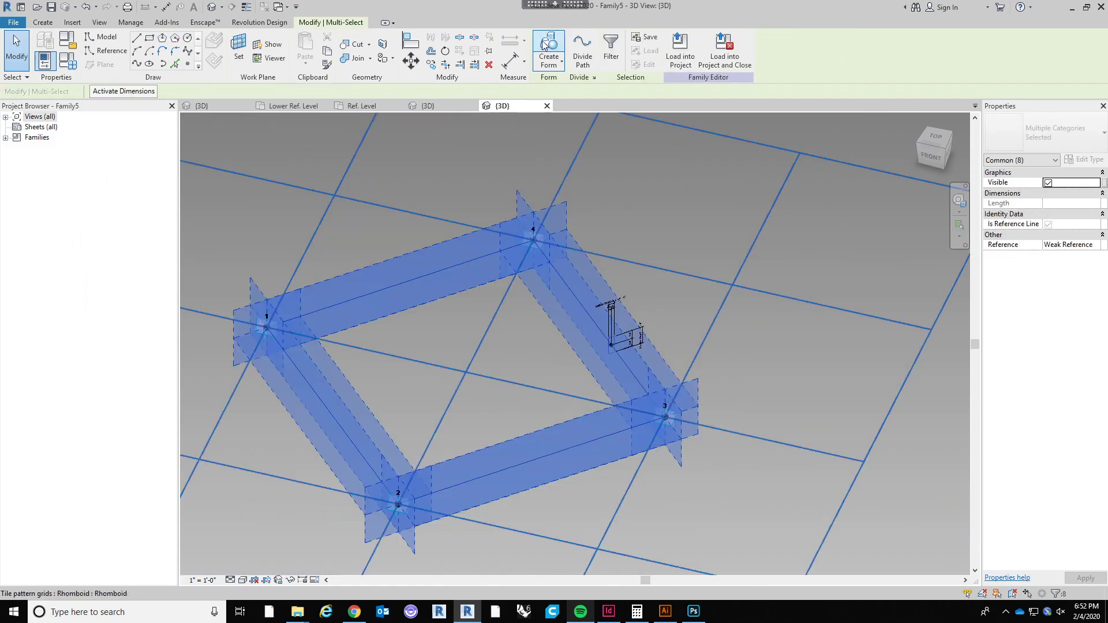
{"action": "left_click", "coordinate": [781, 328]}
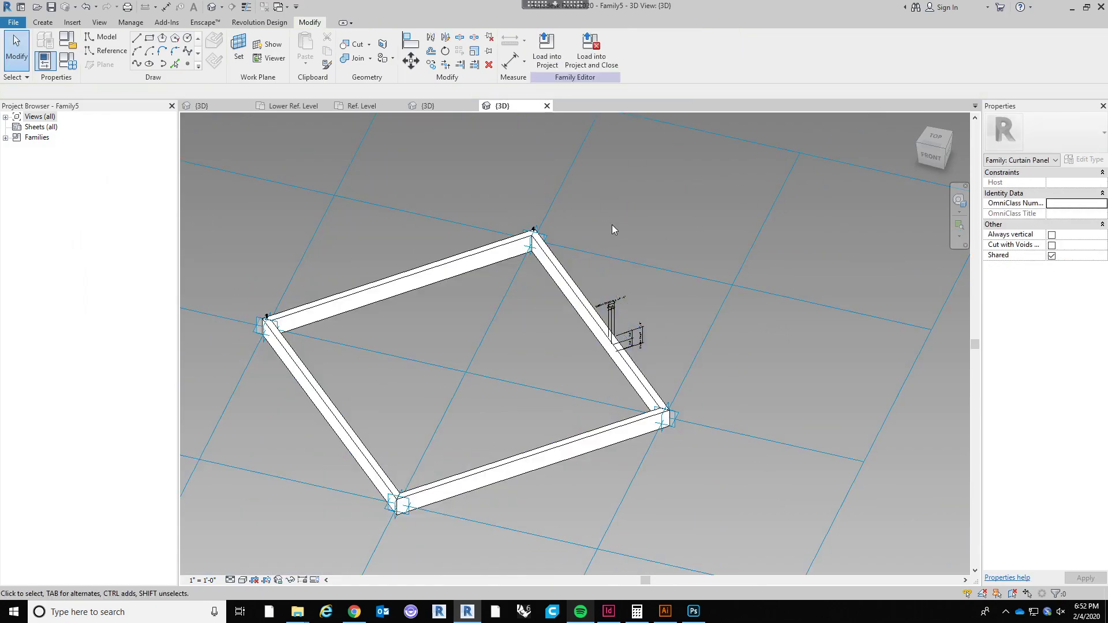
Examine the mullion frame form around the rhomboid from several angles.
{"action": "middle_click_drag", "start_coordinate": [600, 312], "coordinate": [631, 304]}
{"action": "scroll", "coordinate": [593, 353], "scroll_direction": "up", "scroll_amount": 3}
{"action": "middle_click_drag", "start_coordinate": [577, 373], "coordinate": [597, 330]}
{"action": "scroll", "coordinate": [598, 330], "scroll_direction": "up", "scroll_amount": 1}
{"action": "scroll", "coordinate": [597, 331], "scroll_direction": "down", "scroll_amount": 3}
{"action": "middle_click_drag", "start_coordinate": [538, 370], "coordinate": [582, 311], "text": "shift"}
{"action": "scroll", "coordinate": [548, 340], "scroll_direction": "up", "scroll_amount": 2}
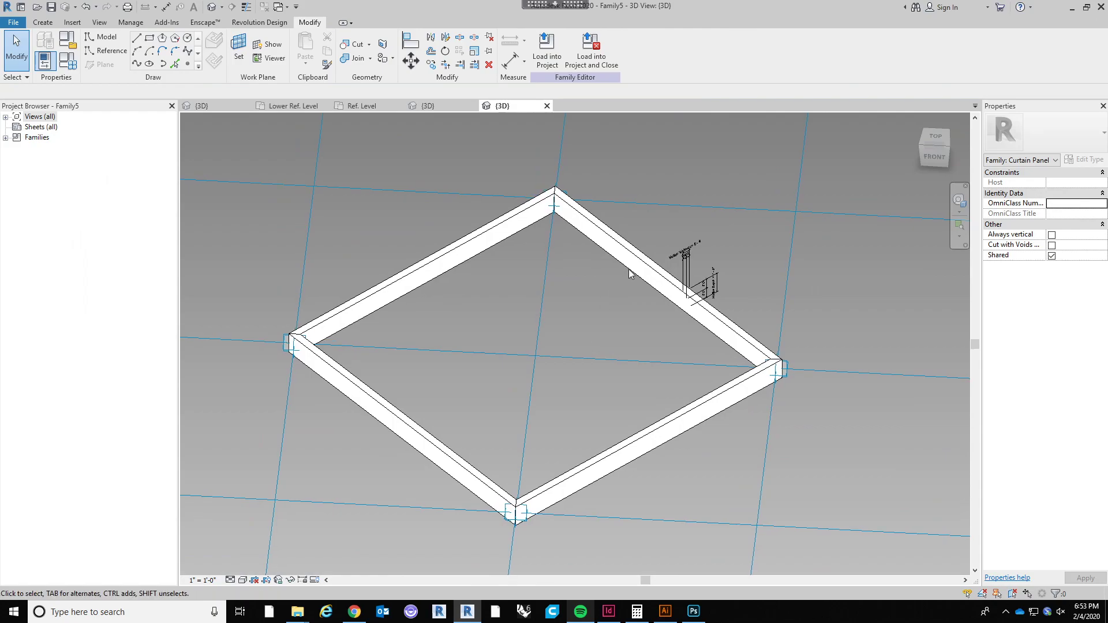
{"action": "key", "text": "Tab"}
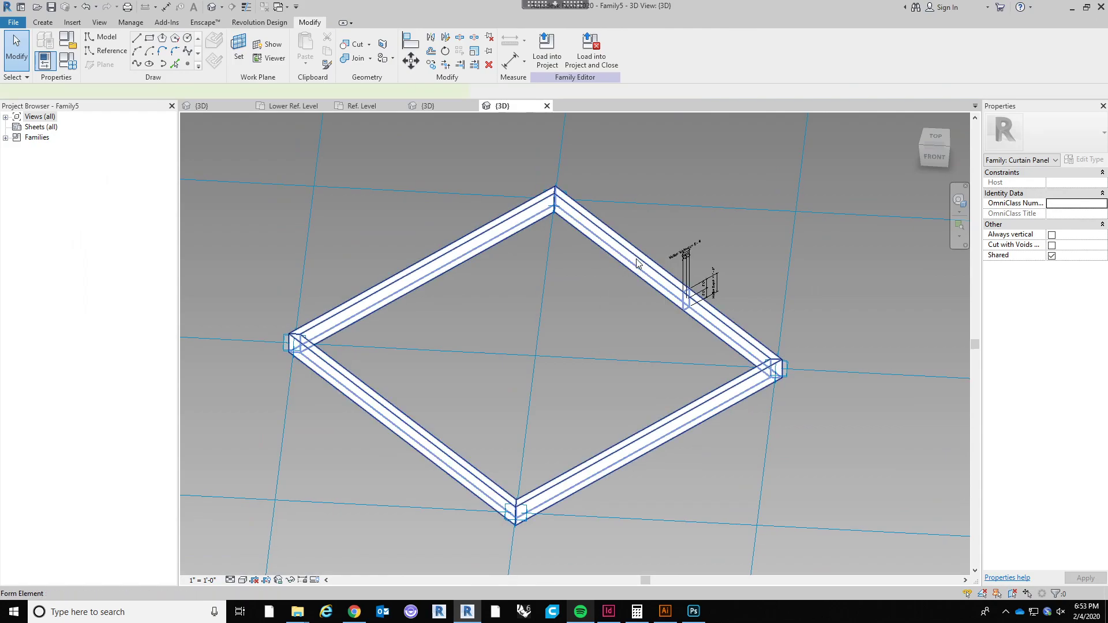
{"action": "left_click", "coordinate": [637, 263]}
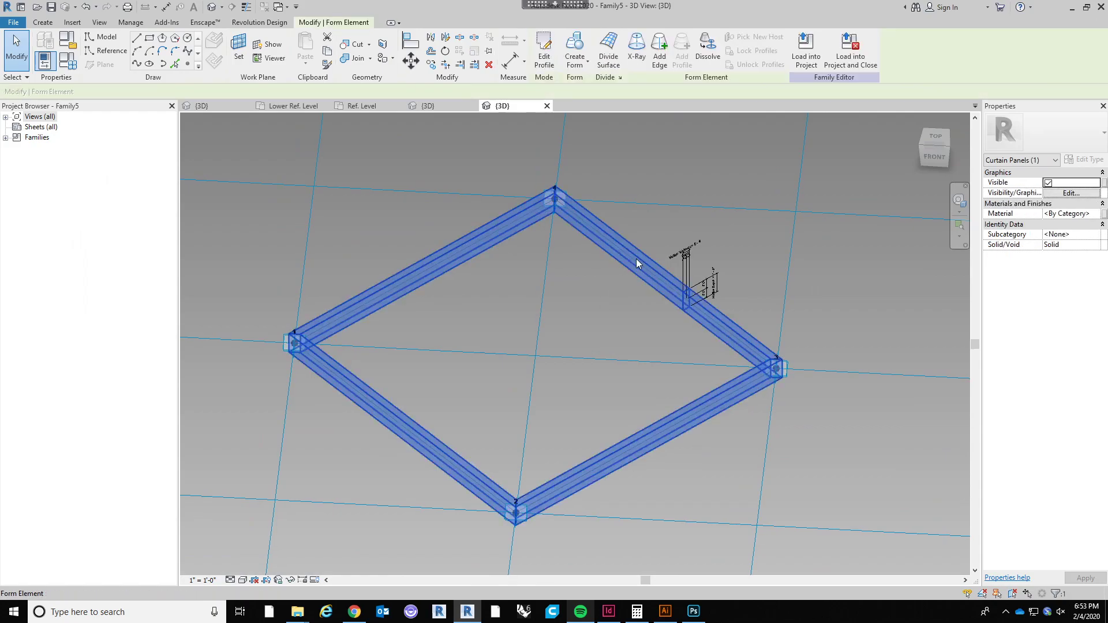
{"action": "left_click", "coordinate": [290, 581]}
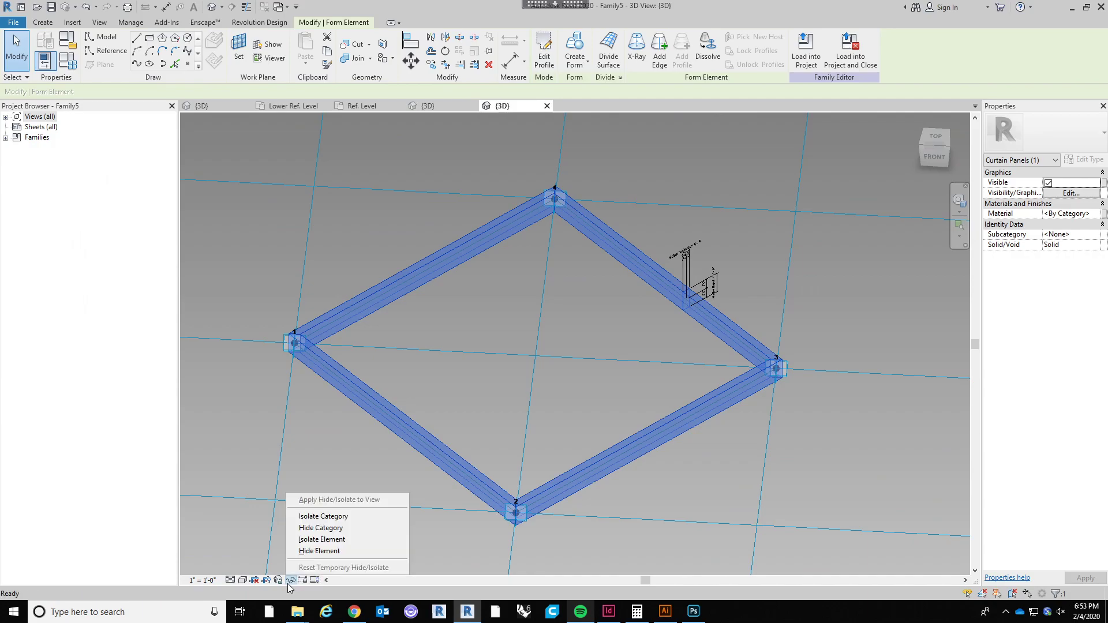
{"action": "left_click", "coordinate": [320, 540]}
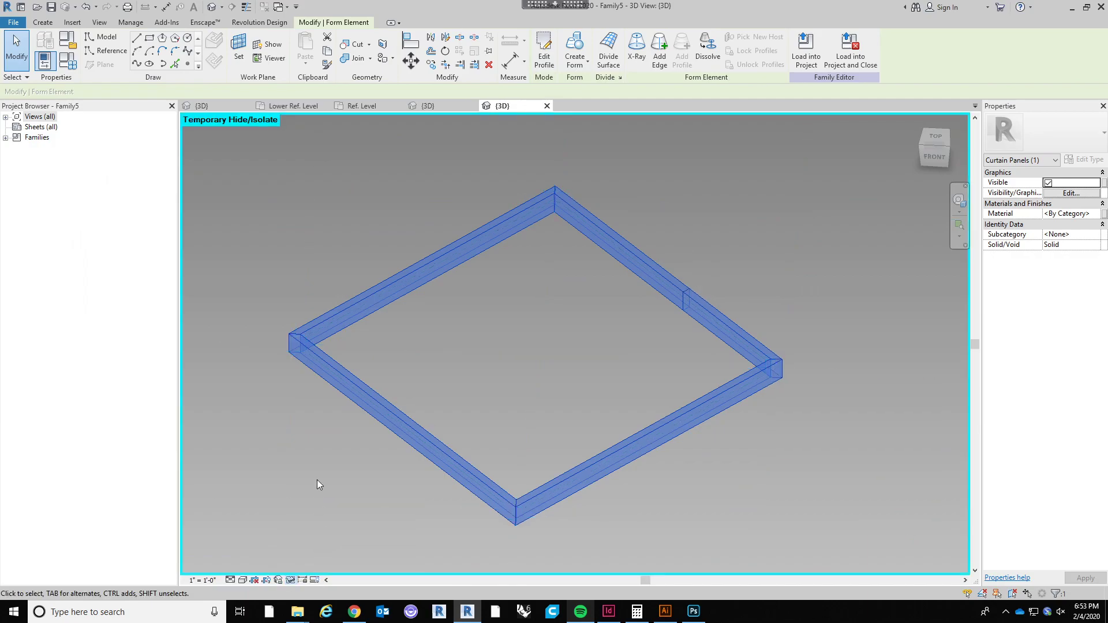
{"action": "left_click", "coordinate": [315, 457]}
{"action": "key", "text": "h"}
{"action": "key", "text": "r"}
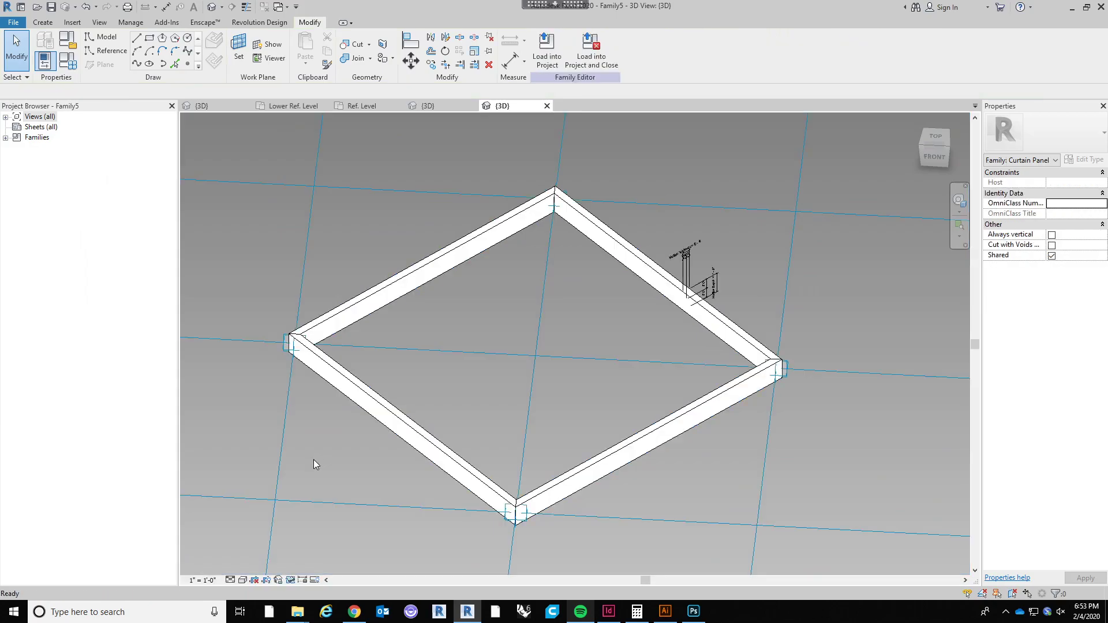
Temporarily hide the mullion frame form so only the pattern grid and its reference lines are left in view.
{"action": "key", "text": "Tab"}
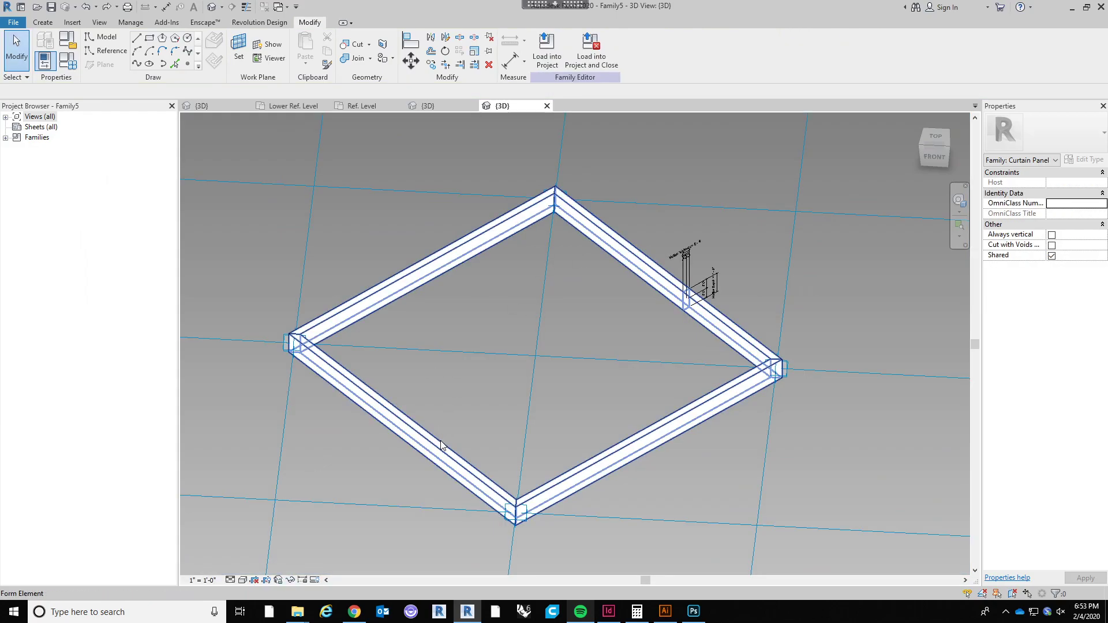
{"action": "left_click", "coordinate": [428, 466]}
{"action": "left_click", "coordinate": [290, 580]}
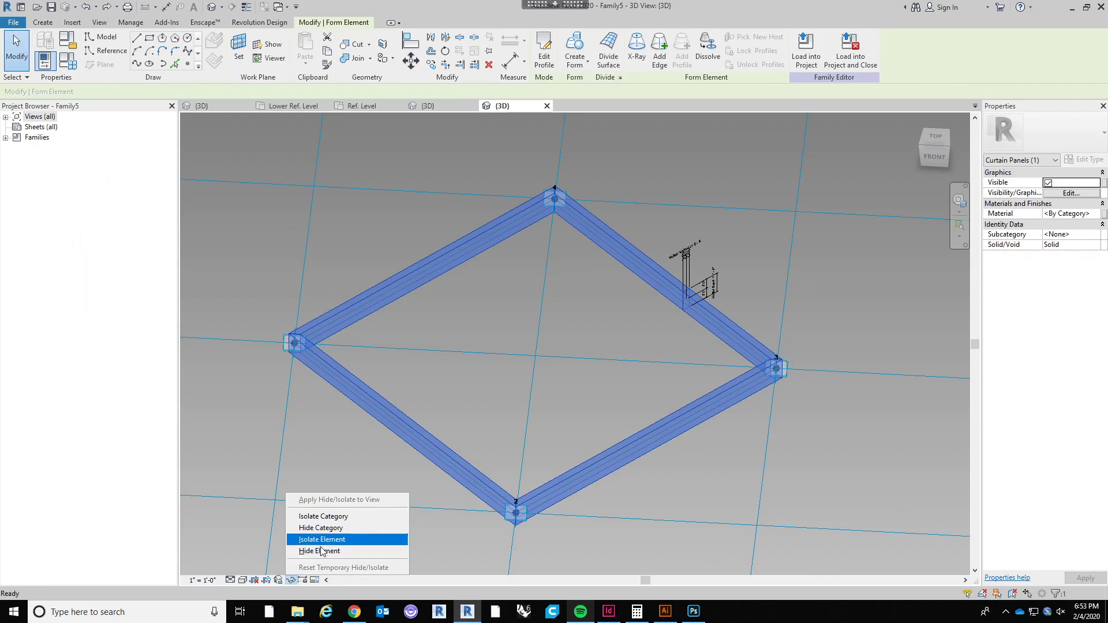
{"action": "left_click", "coordinate": [319, 551]}
Try to create a form from the closed chain of four reference lines, and undo it.
{"action": "middle_click_drag", "start_coordinate": [713, 440], "coordinate": [722, 324], "text": "shift"}
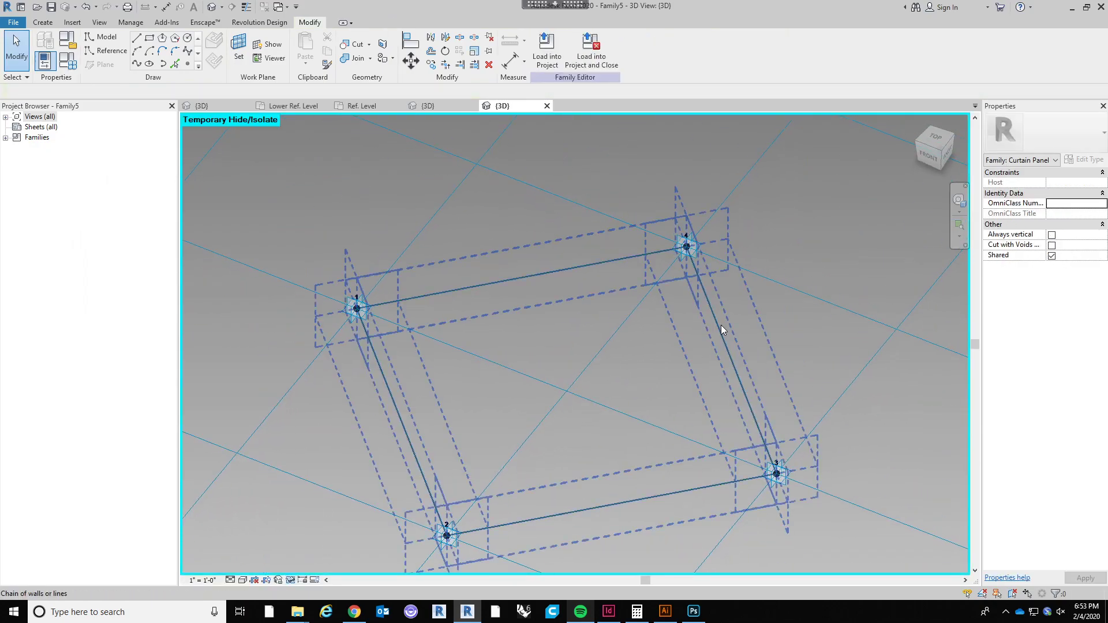
{"action": "left_click", "coordinate": [722, 327]}
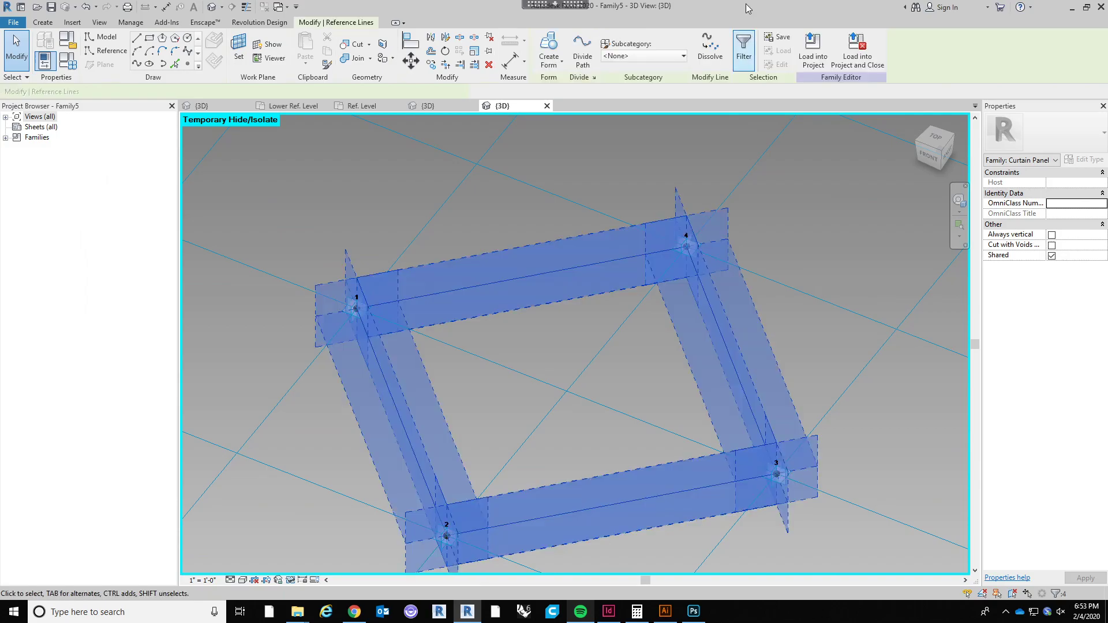
{"action": "left_click", "coordinate": [550, 44]}
{"action": "scroll", "coordinate": [687, 387], "scroll_direction": "down", "scroll_amount": 3}
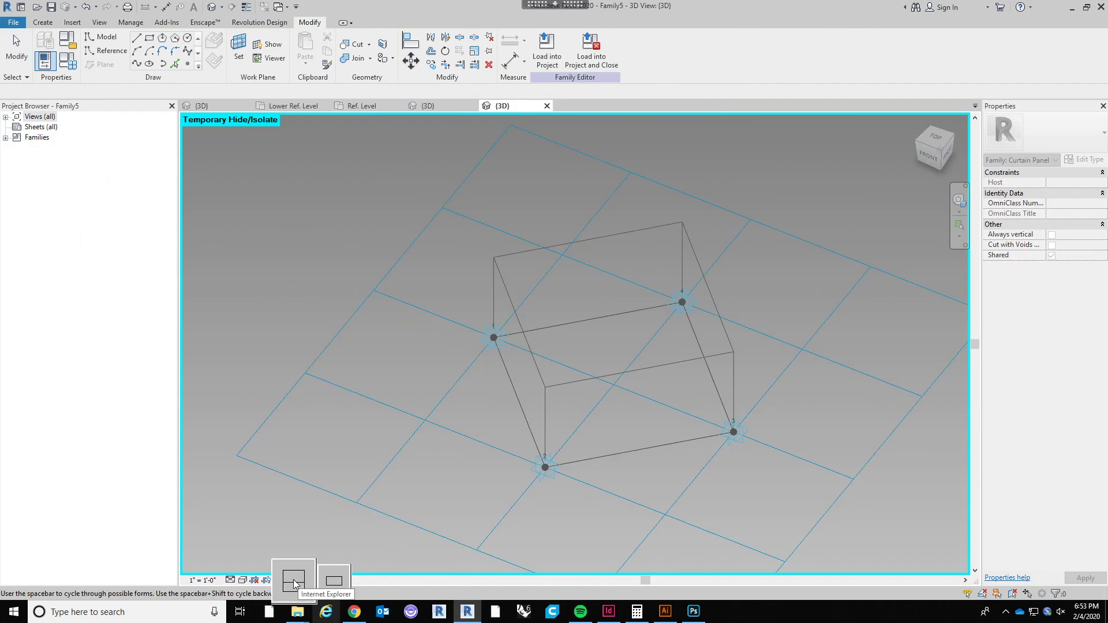
{"action": "left_click", "coordinate": [577, 532]}
{"action": "key", "text": "ctrl+z"}
{"action": "scroll", "coordinate": [714, 346], "scroll_direction": "up", "scroll_amount": 4}
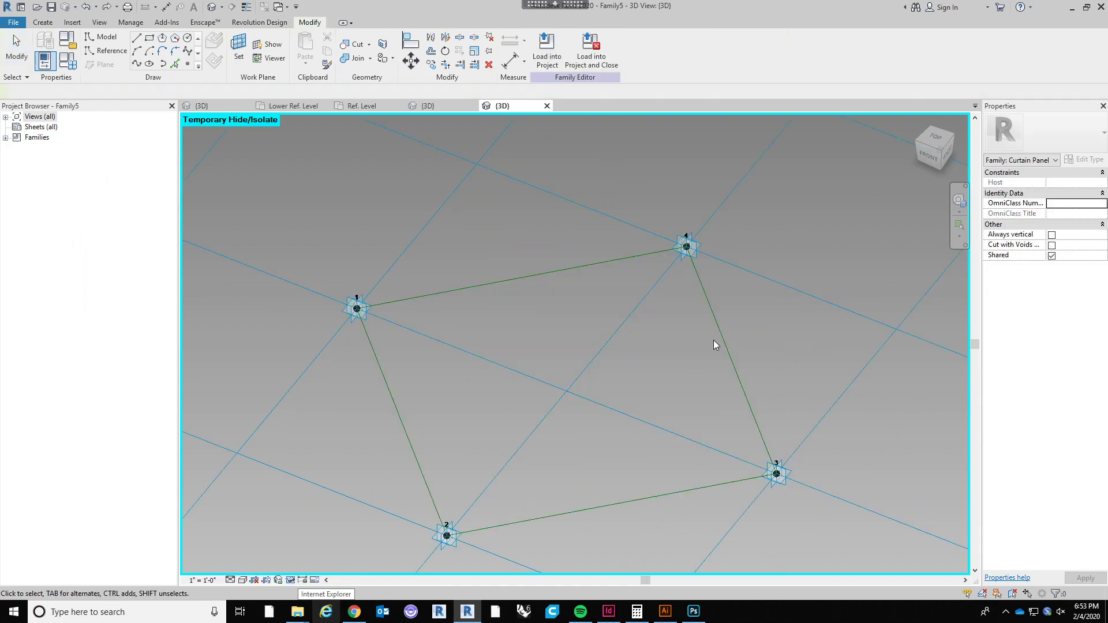
Try to place a model line by picking the reference line between points 1 and 4, and undo it.
{"action": "middle_click_drag", "start_coordinate": [660, 389], "coordinate": [633, 352]}
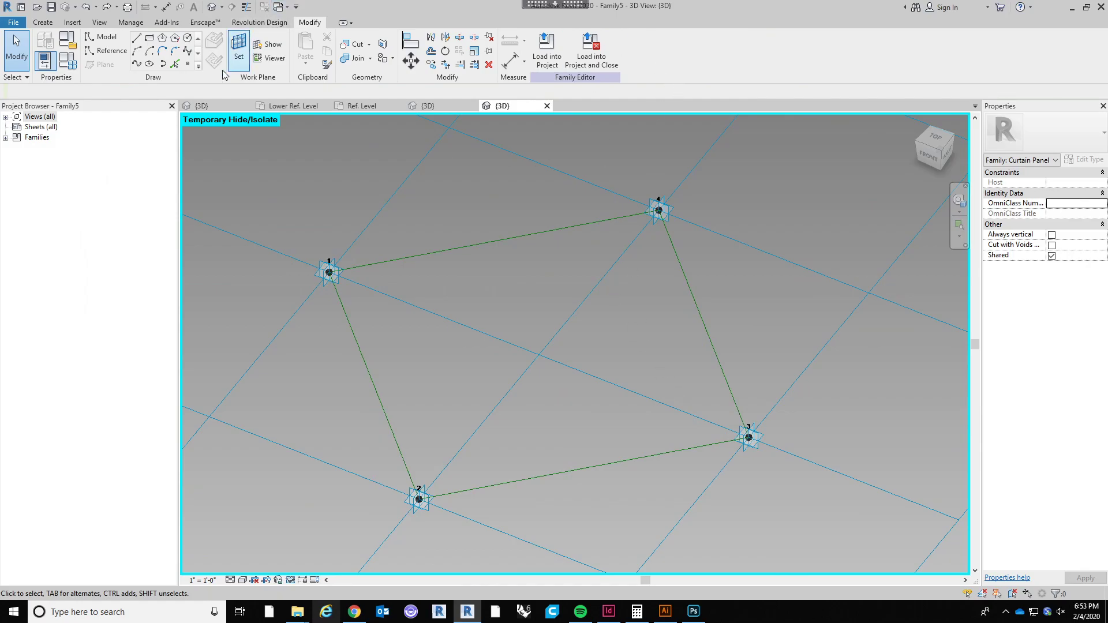
{"action": "left_click", "coordinate": [175, 63]}
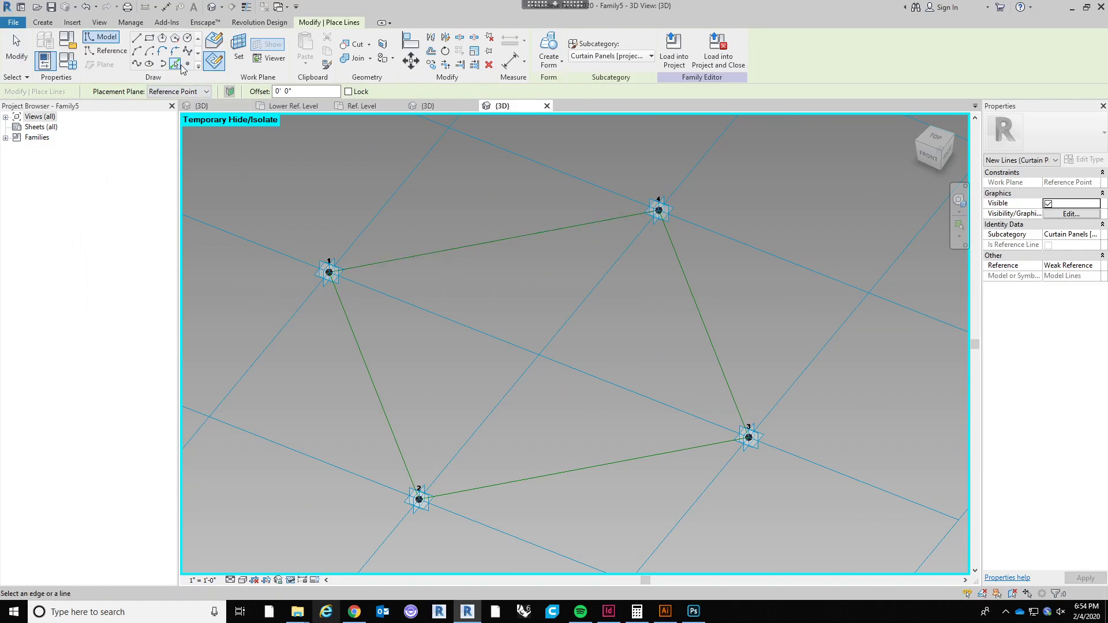
{"action": "left_click", "coordinate": [464, 251]}
{"action": "key", "text": "ctrl+z"}
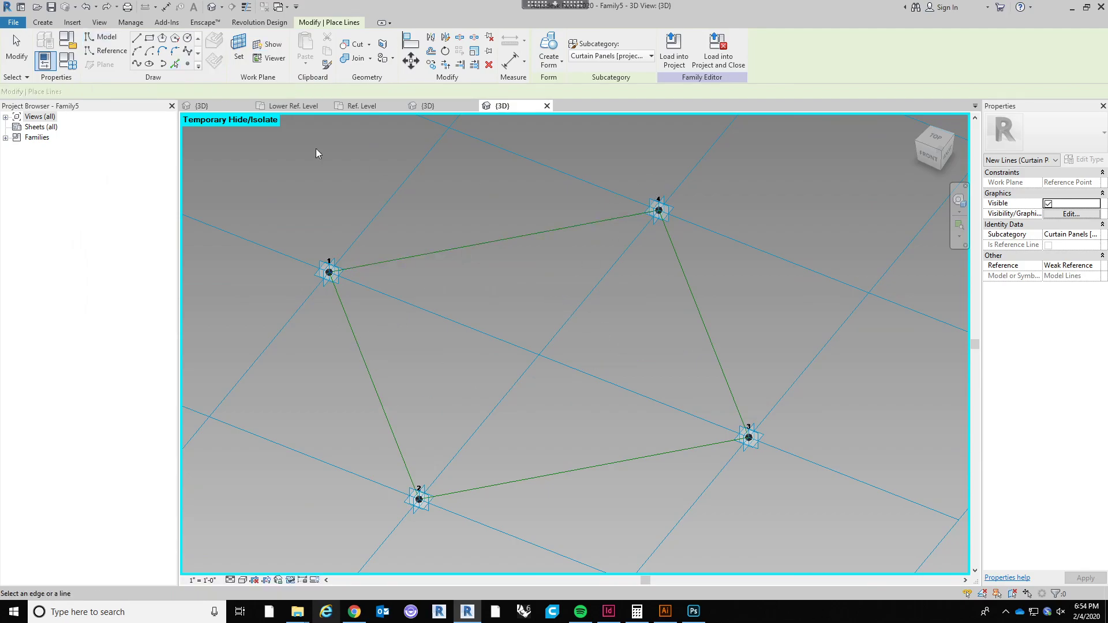
Set the work plane to the plane of the reference line between points 3 and 4.
{"action": "left_click", "coordinate": [239, 46]}
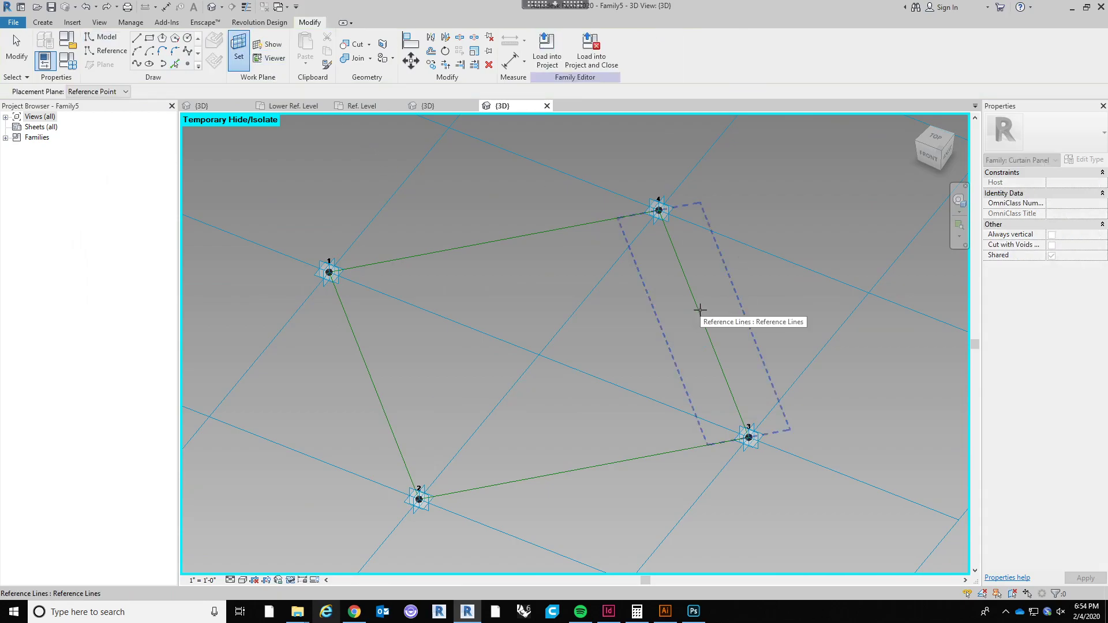
{"action": "scroll", "coordinate": [700, 310], "scroll_direction": "down", "scroll_amount": 2}
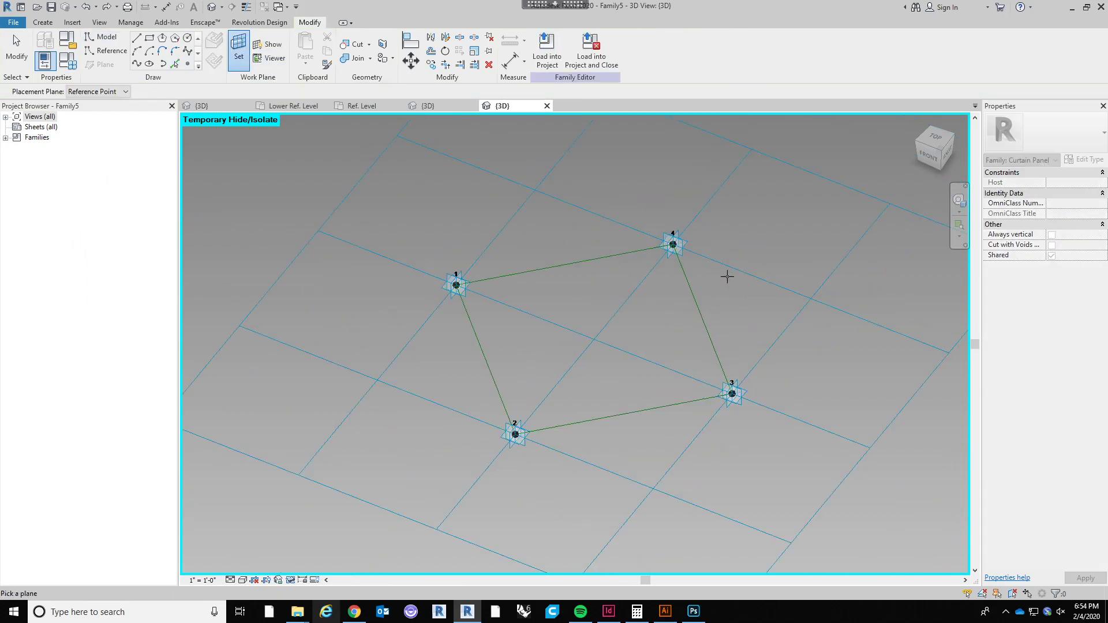
{"action": "left_click", "coordinate": [704, 312]}
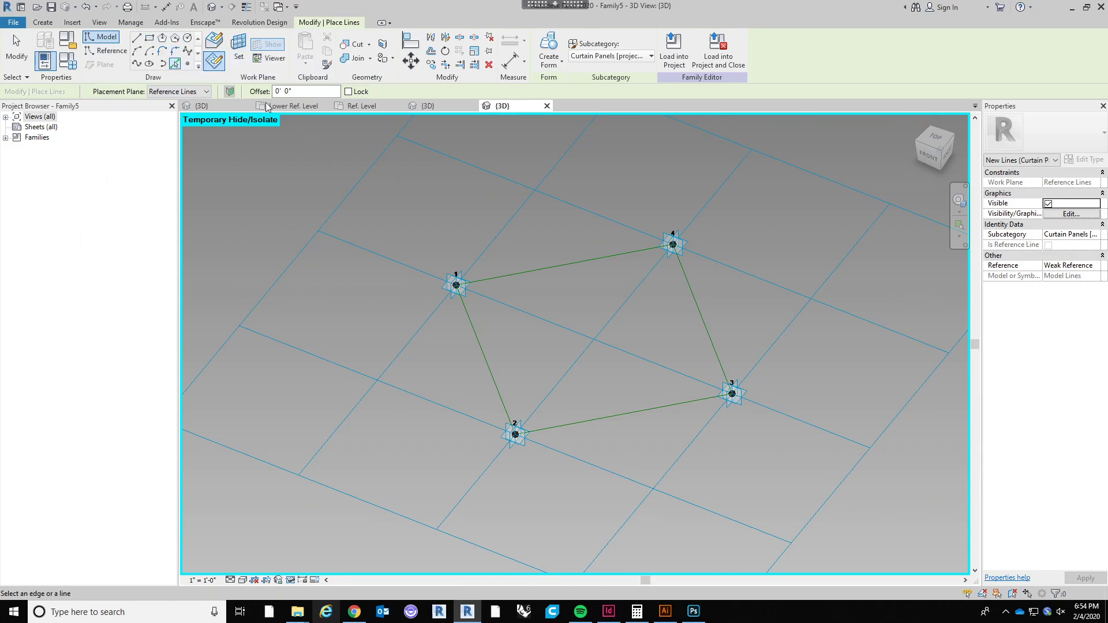
{"action": "left_click", "coordinate": [238, 43]}
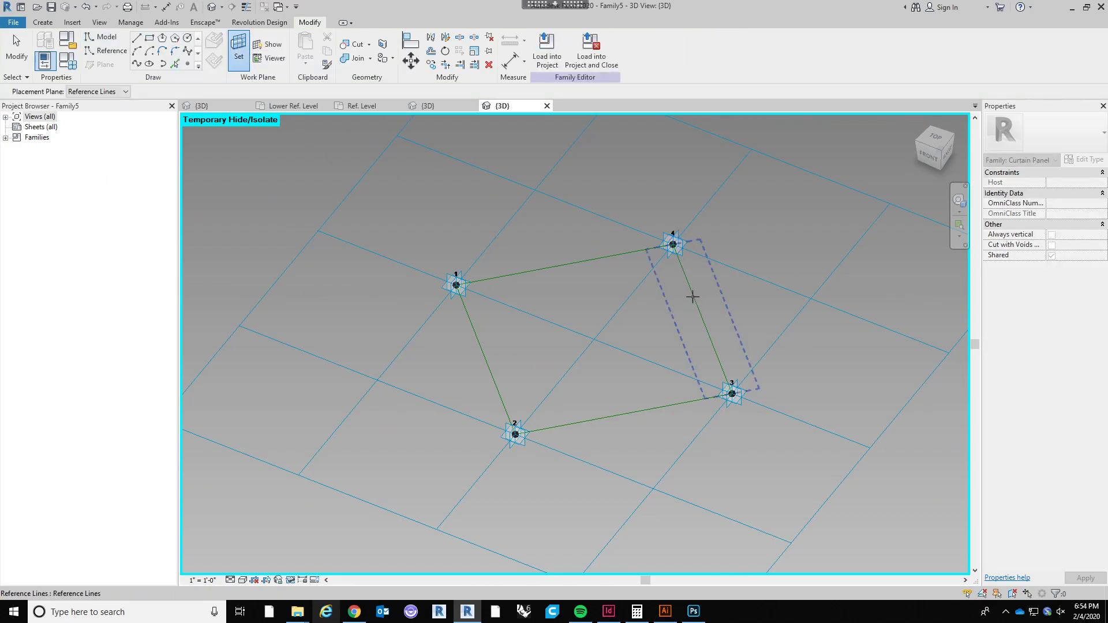
{"action": "key", "text": "Tab"}
{"action": "key", "text": "Tab"}
{"action": "key", "text": "Tab"}
{"action": "key", "text": "Tab"}
{"action": "key", "text": "Tab"}
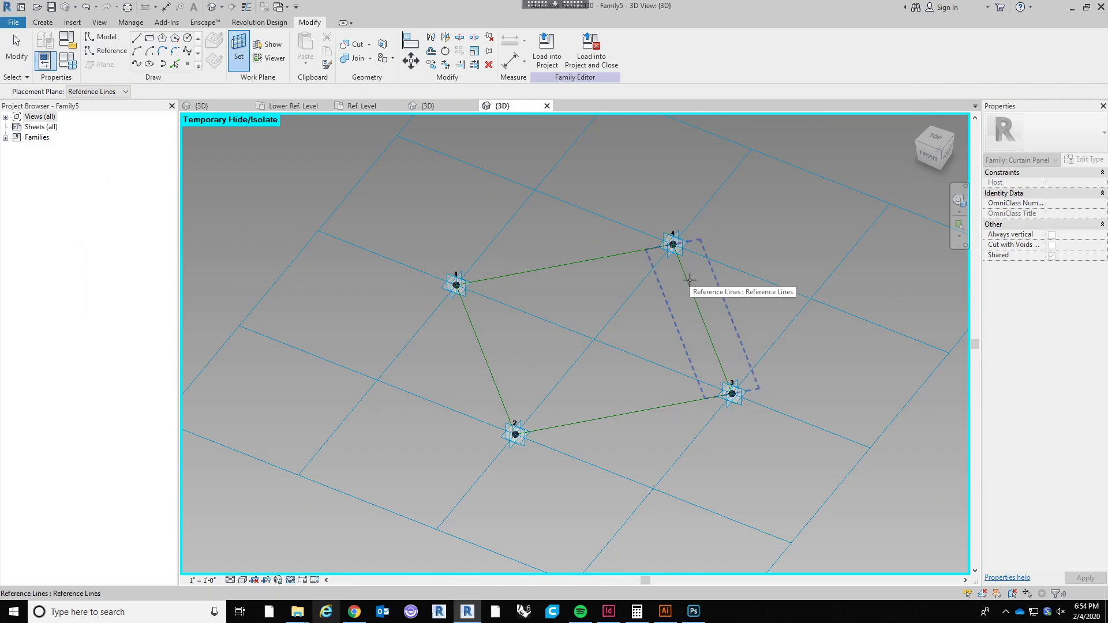
{"action": "left_click", "coordinate": [690, 280]}
{"action": "scroll", "coordinate": [690, 279], "scroll_direction": "up", "scroll_amount": 2}
{"action": "middle_click_drag", "start_coordinate": [591, 378], "coordinate": [602, 356]}
{"action": "scroll", "coordinate": [601, 358], "scroll_direction": "down", "scroll_amount": 1}
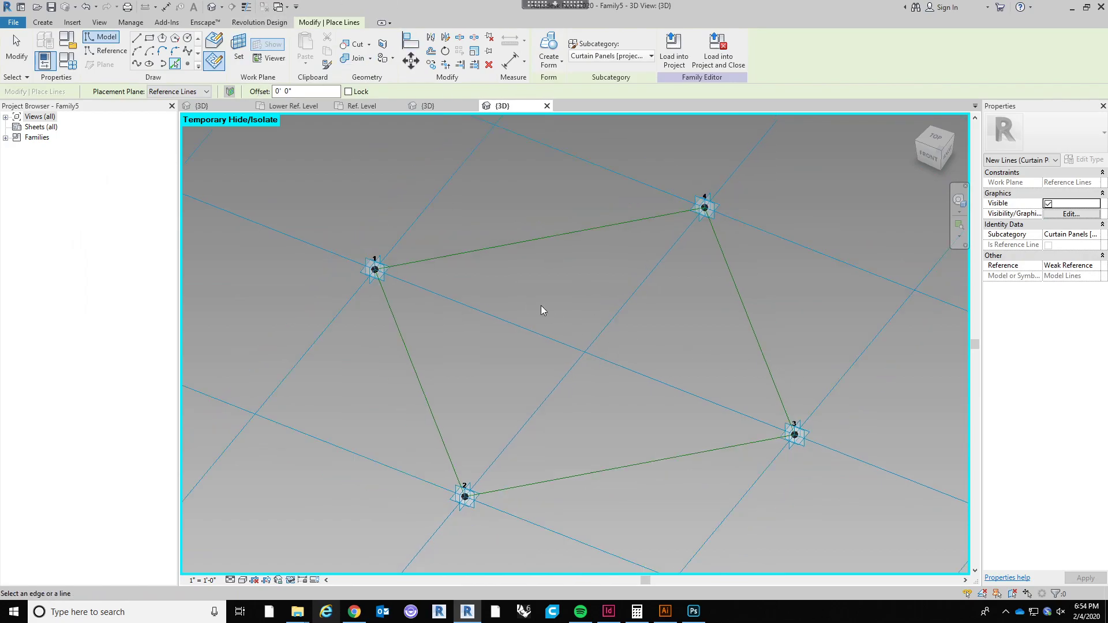
{"action": "scroll", "coordinate": [541, 306], "scroll_direction": "down", "scroll_amount": 1}
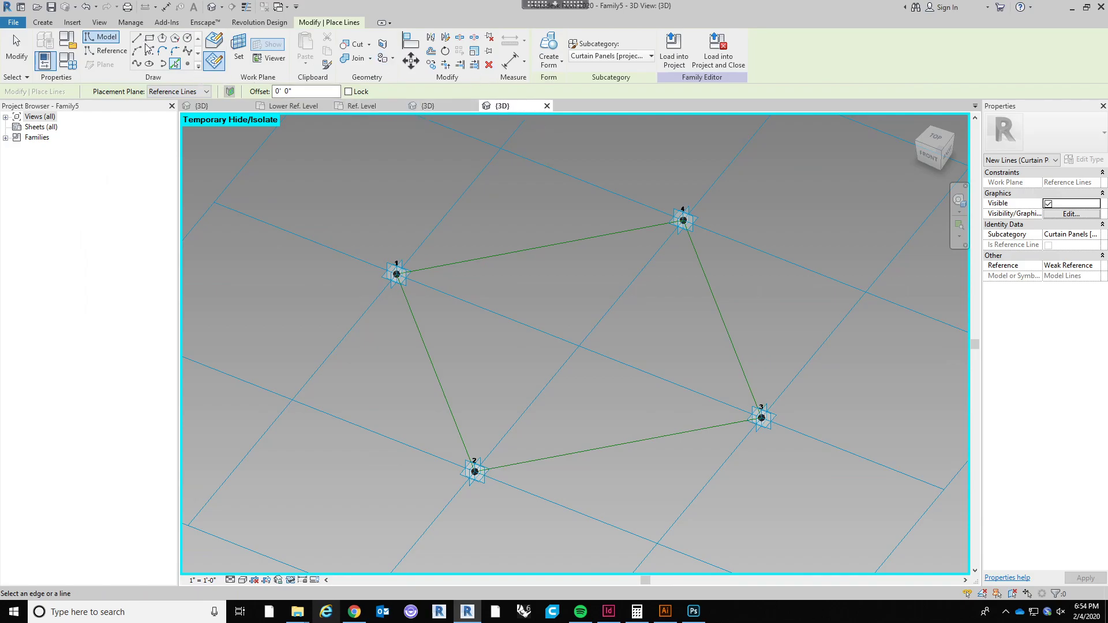
Place model lines by picking the four reference lines between points 1, 2, 3 and 4.
{"action": "left_click", "coordinate": [524, 251]}
{"action": "left_click", "coordinate": [425, 351]}
{"action": "left_click", "coordinate": [591, 447]}
{"action": "left_click", "coordinate": [725, 317]}
{"action": "scroll", "coordinate": [750, 239], "scroll_direction": "up", "scroll_amount": 1}
{"action": "key", "text": "Escape"}
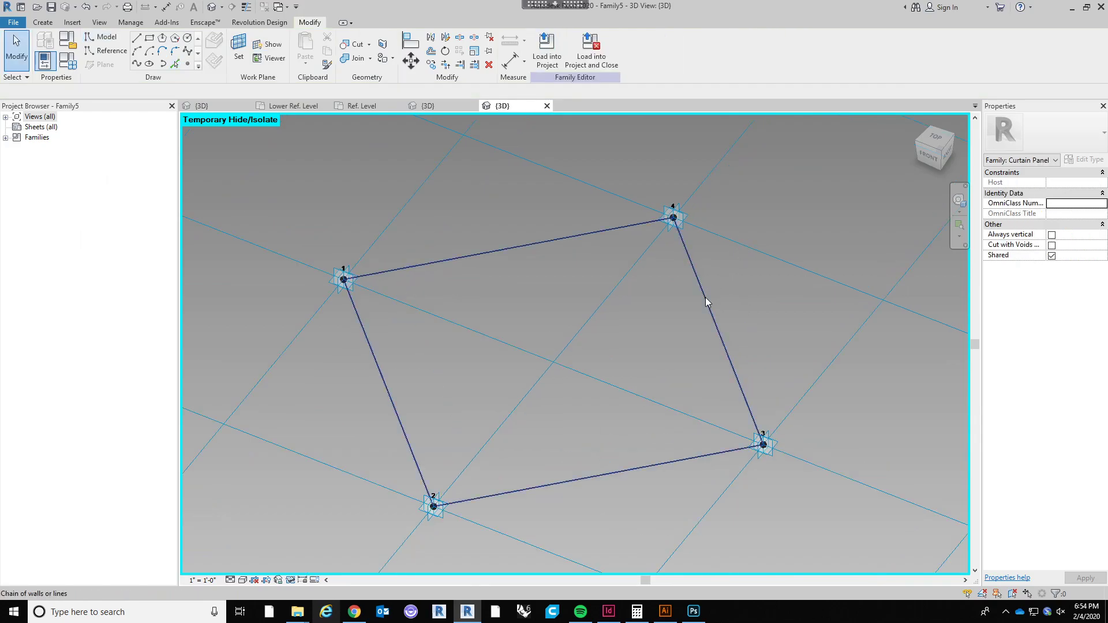
Offset the closed chain of four model lines inward by 1' 0" without keeping a copy.
{"action": "left_click", "coordinate": [766, 284]}
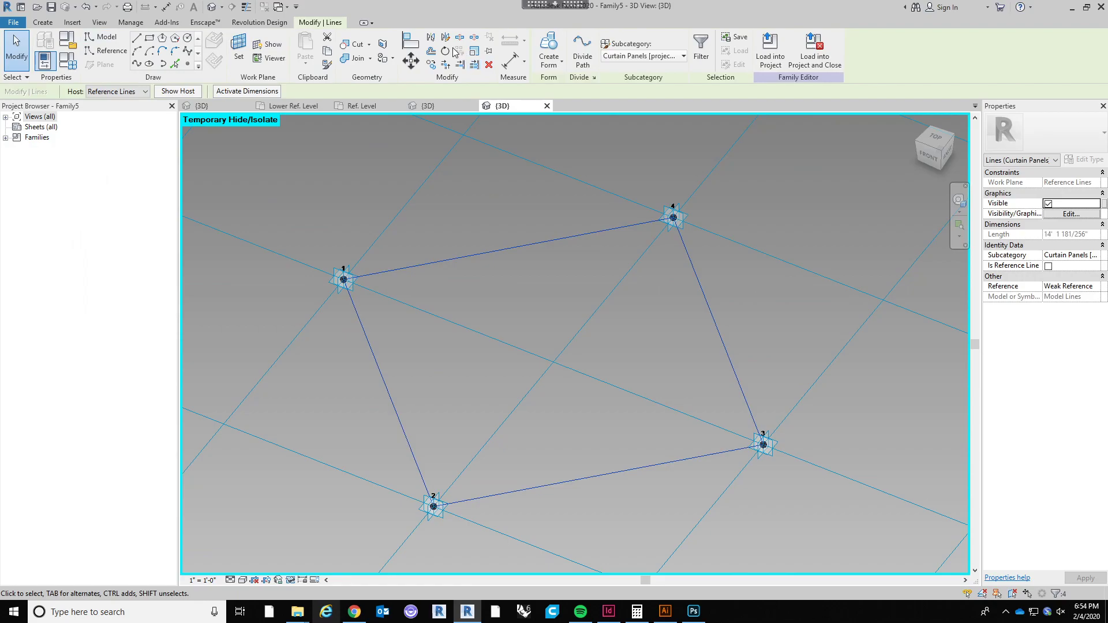
{"action": "left_click", "coordinate": [431, 50]}
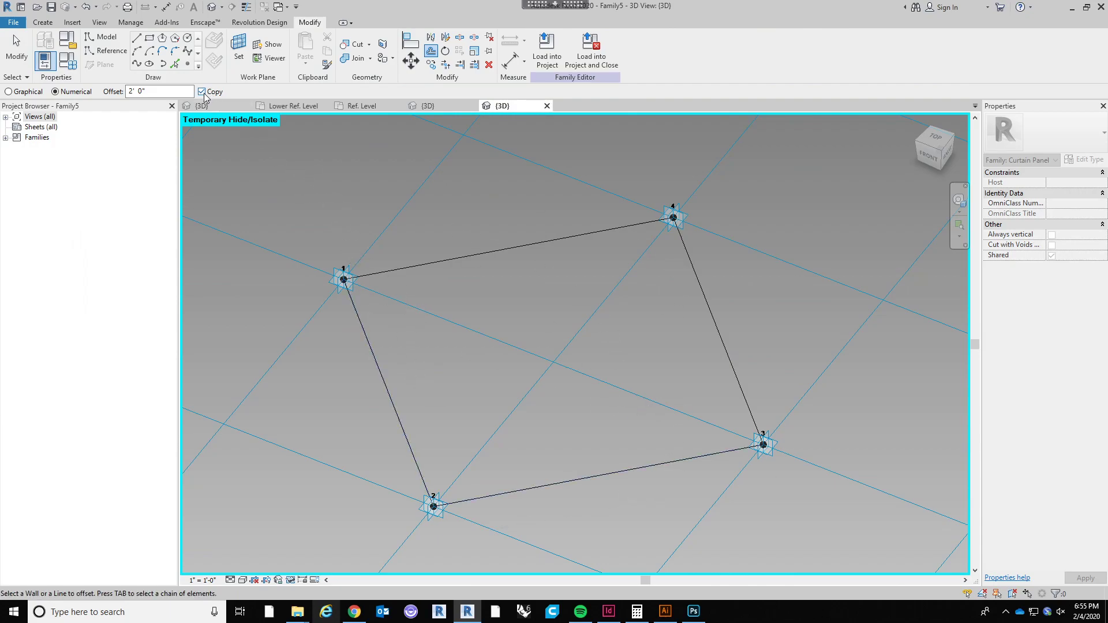
{"action": "left_click", "coordinate": [174, 91]}
{"action": "left_click_drag", "start_coordinate": [156, 92], "coordinate": [127, 91]}
{"action": "type", "text": "1"}
{"action": "left_click", "coordinate": [214, 94]}
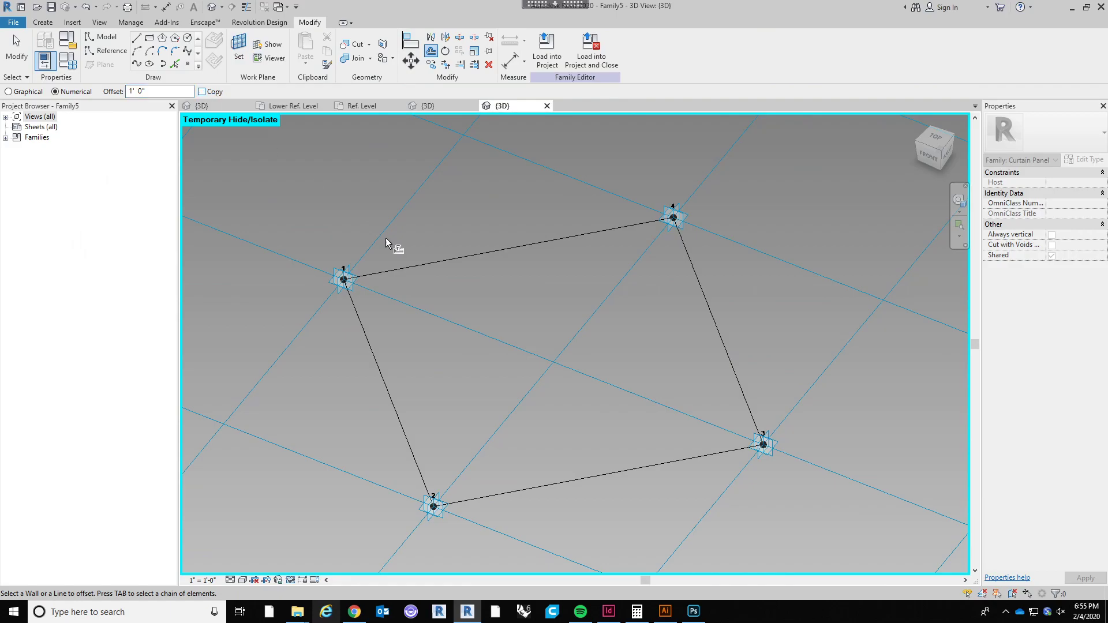
{"action": "key", "text": "Tab"}
{"action": "left_click", "coordinate": [438, 265]}
{"action": "scroll", "coordinate": [486, 330], "scroll_direction": "down", "scroll_amount": 2}
{"action": "key", "text": "Escape"}
{"action": "scroll", "coordinate": [526, 462], "scroll_direction": "up", "scroll_amount": 4}
{"action": "scroll", "coordinate": [498, 428], "scroll_direction": "down", "scroll_amount": 2}
{"action": "middle_click_drag", "start_coordinate": [479, 382], "coordinate": [447, 430]}
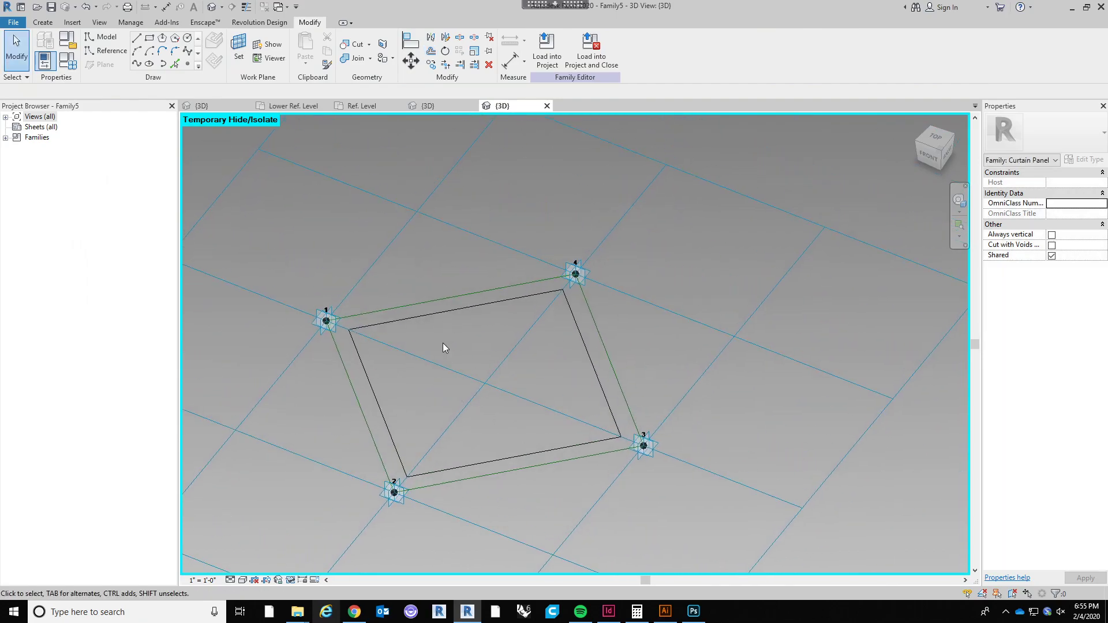
Add aligned dimensions between the reference lines and the offset lines along the 3-4 and 1-4 sides.
{"action": "left_click", "coordinate": [510, 59]}
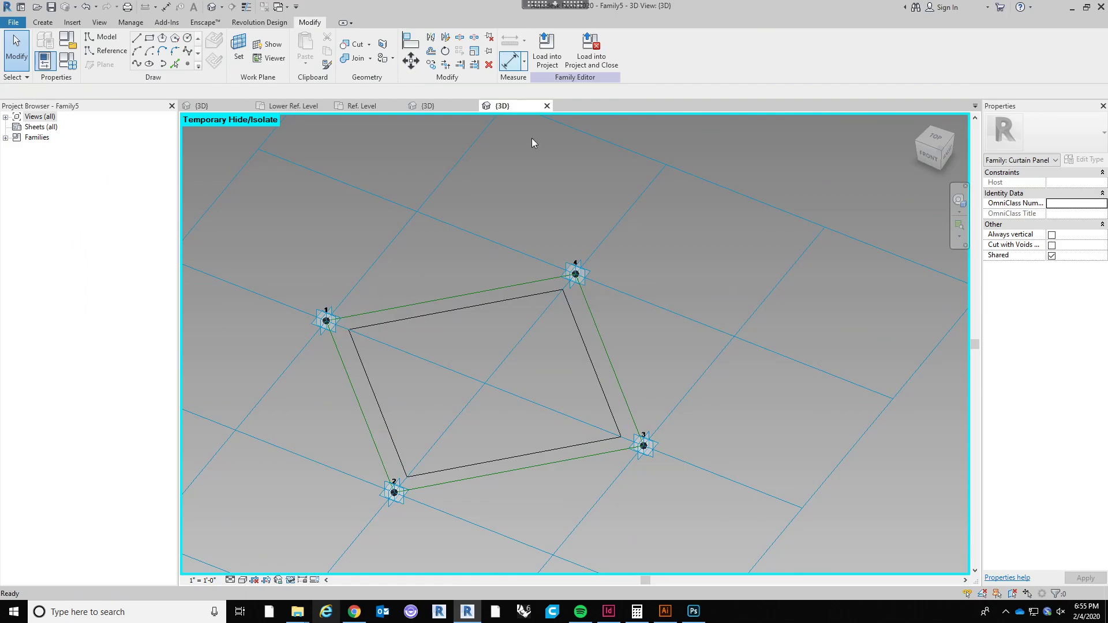
{"action": "left_click", "coordinate": [600, 338]}
{"action": "left_click", "coordinate": [547, 230]}
{"action": "scroll", "coordinate": [514, 267], "scroll_direction": "up", "scroll_amount": 4}
{"action": "scroll", "coordinate": [497, 306], "scroll_direction": "down", "scroll_amount": 3}
{"action": "left_click", "coordinate": [465, 313]}
{"action": "left_click", "coordinate": [455, 333]}
{"action": "left_click", "coordinate": [454, 329]}
{"action": "left_click", "coordinate": [437, 321]}
{"action": "left_click", "coordinate": [260, 370]}
Add aligned dimensions between the reference lines and the offset lines along the 1-2 and 2-3 sides.
{"action": "middle_click_drag", "start_coordinate": [321, 450], "coordinate": [347, 366]}
{"action": "left_click", "coordinate": [371, 387]}
{"action": "left_click", "coordinate": [394, 385]}
{"action": "left_click", "coordinate": [459, 495]}
{"action": "left_click", "coordinate": [654, 391]}
{"action": "left_click", "coordinate": [625, 379]}
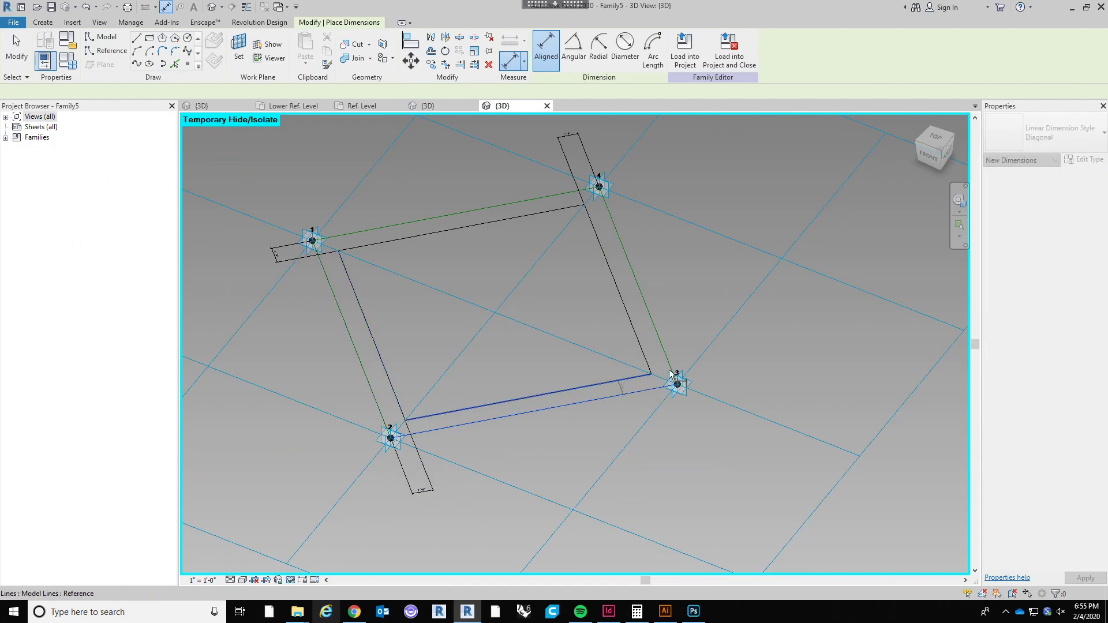
{"action": "left_click", "coordinate": [720, 362]}
{"action": "key", "text": "Escape"}
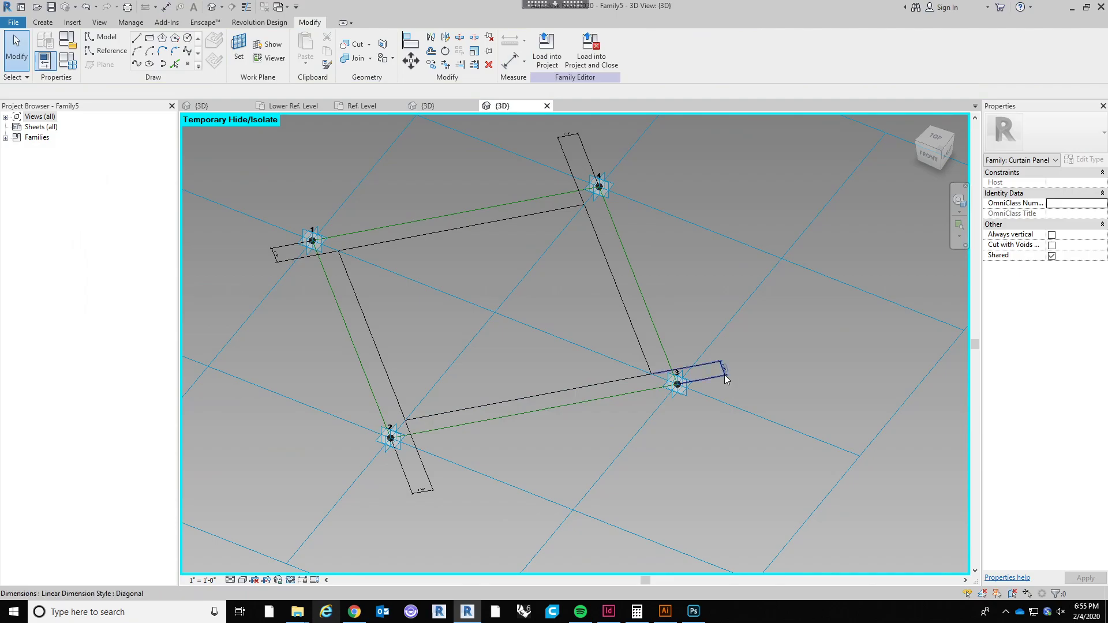
Label the offset dimension near point 3 with a new instance family parameter named Panel Offset.
{"action": "left_click", "coordinate": [725, 379]}
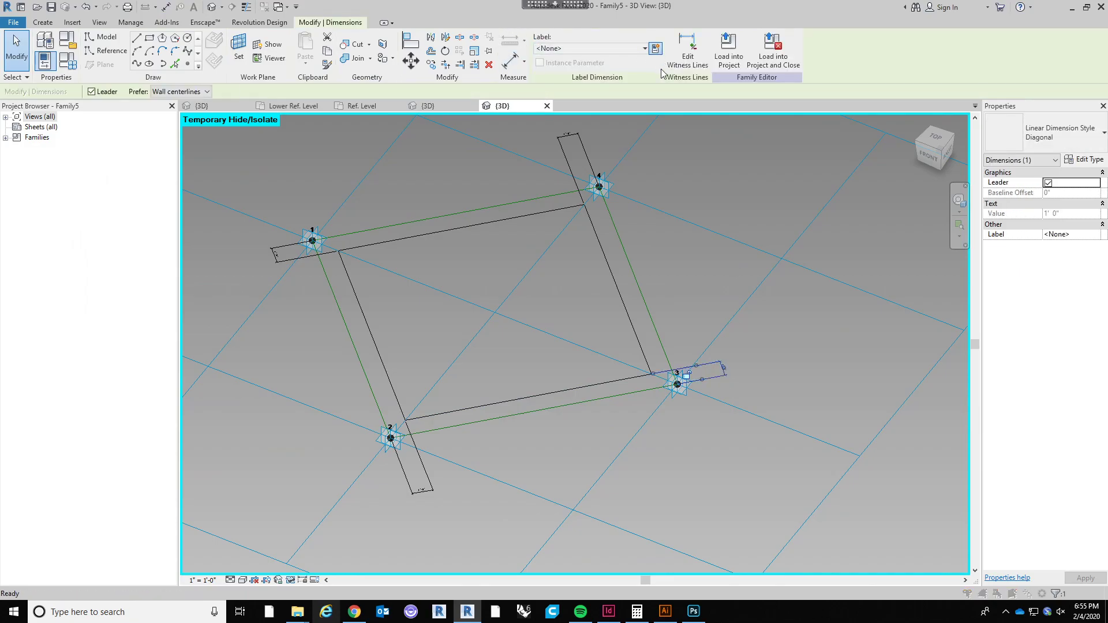
{"action": "left_click", "coordinate": [656, 48]}
{"action": "type", "text": "Offset"}
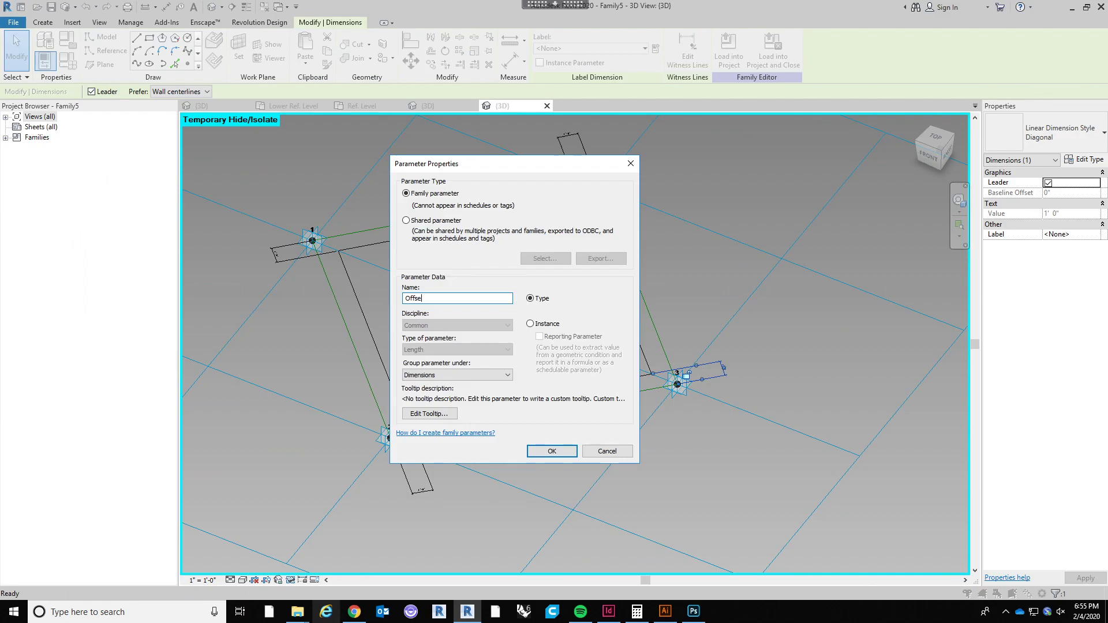
{"action": "type", "text": "Panel Offset"}
{"action": "left_click", "coordinate": [532, 324]}
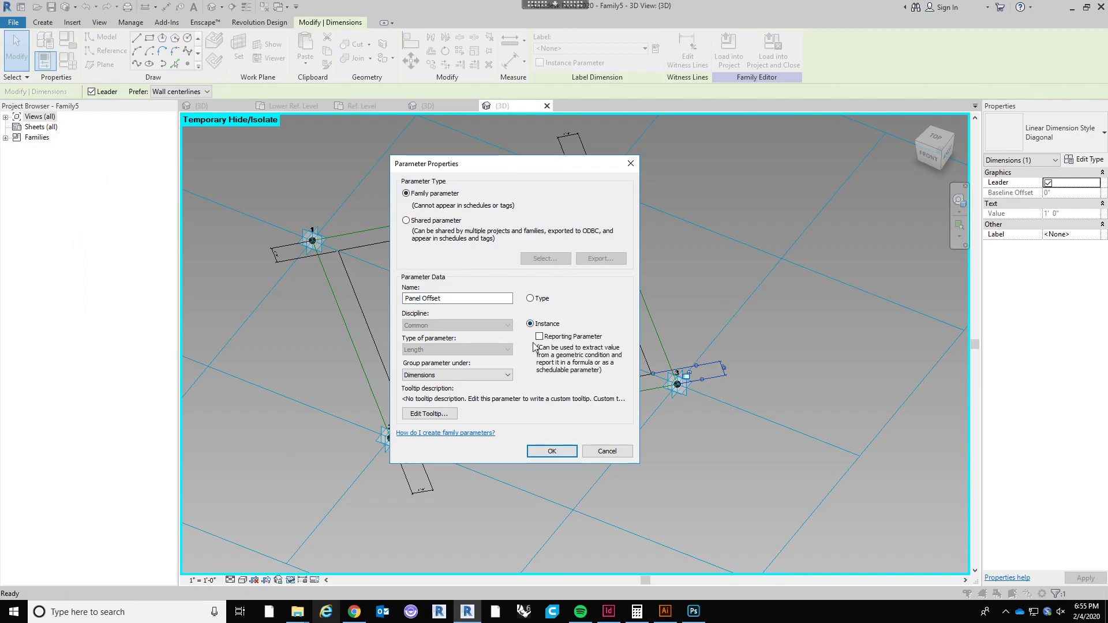
{"action": "left_click", "coordinate": [551, 451]}
{"action": "left_click", "coordinate": [569, 435]}
Label the three remaining offset dimensions with the Panel Offset parameter.
{"action": "middle_click_drag", "start_coordinate": [701, 299], "coordinate": [704, 354]}
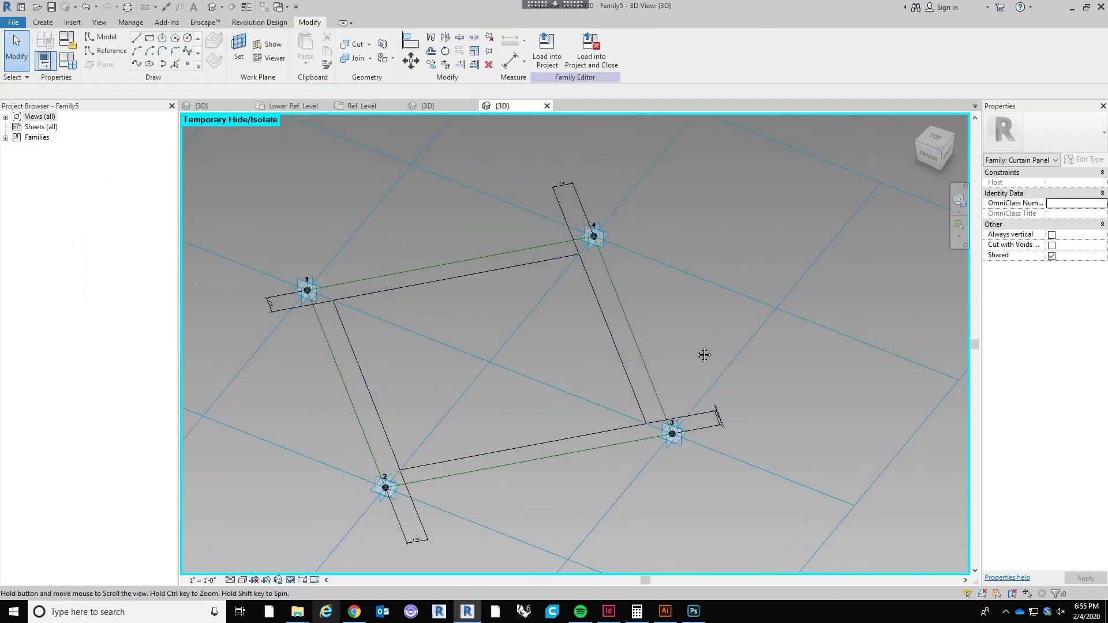
{"action": "scroll", "coordinate": [709, 405], "scroll_direction": "up", "scroll_amount": 5}
{"action": "scroll", "coordinate": [709, 405], "scroll_direction": "down", "scroll_amount": 3}
{"action": "scroll", "coordinate": [658, 343], "scroll_direction": "down", "scroll_amount": 3}
{"action": "scroll", "coordinate": [569, 277], "scroll_direction": "up", "scroll_amount": 1}
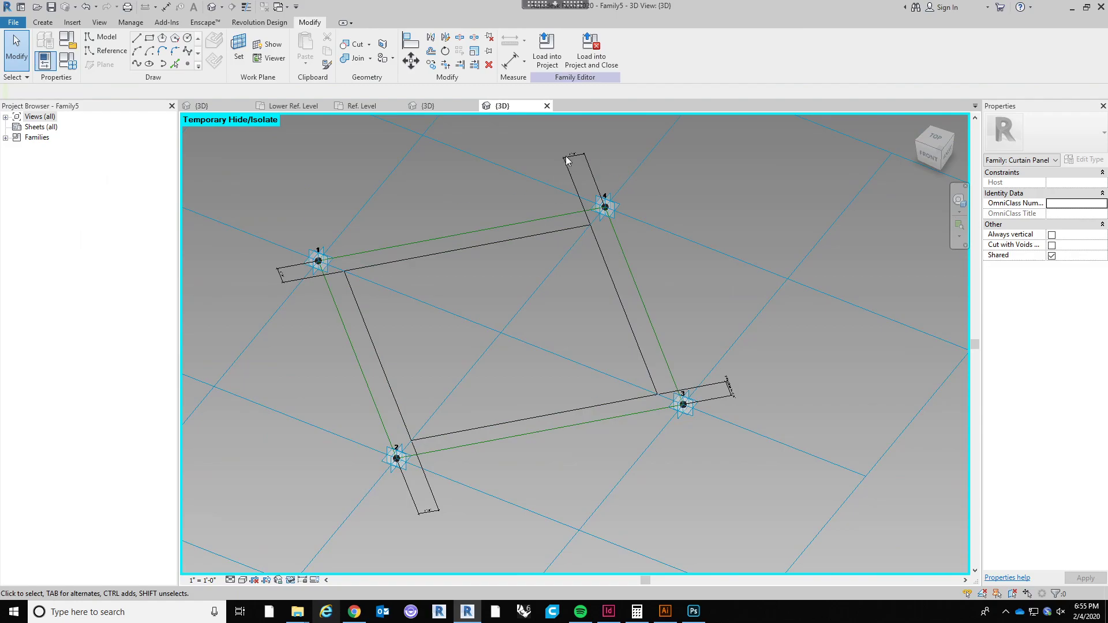
{"action": "left_click", "coordinate": [742, 384]}
{"action": "key", "text": "Escape"}
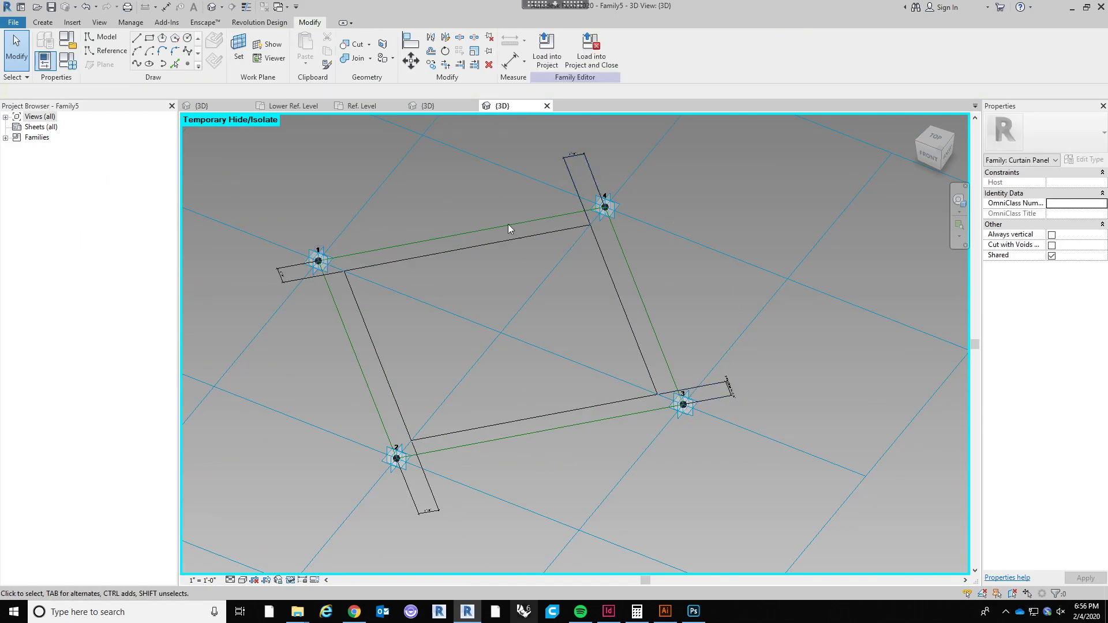
{"action": "left_click", "coordinate": [571, 154]}
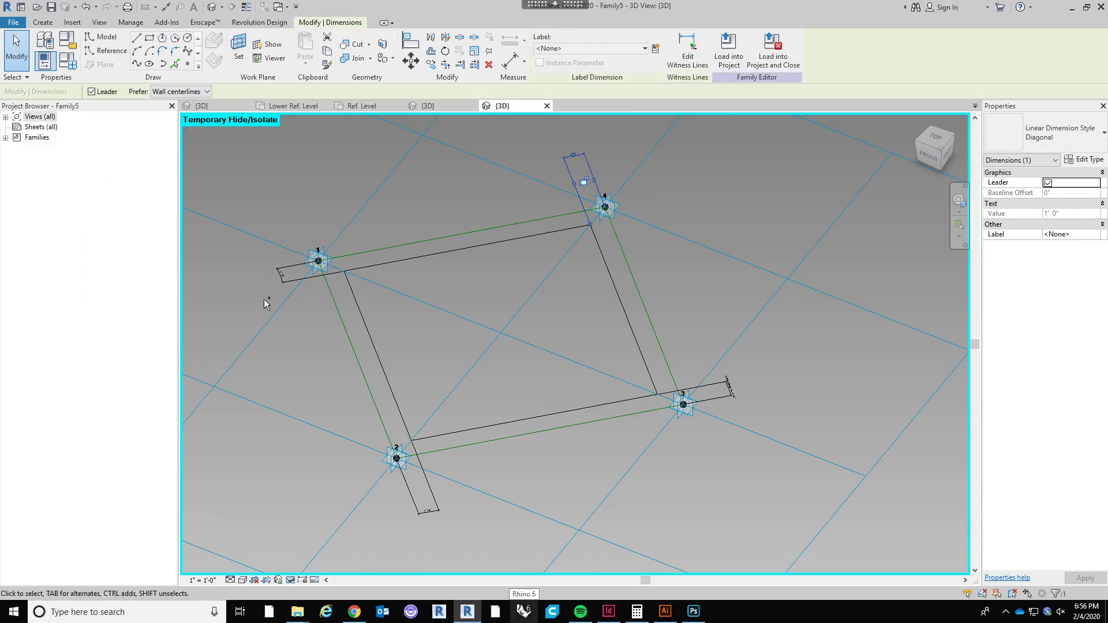
{"action": "left_click", "coordinate": [280, 284], "text": "ctrl"}
{"action": "left_click", "coordinate": [428, 512], "text": "ctrl"}
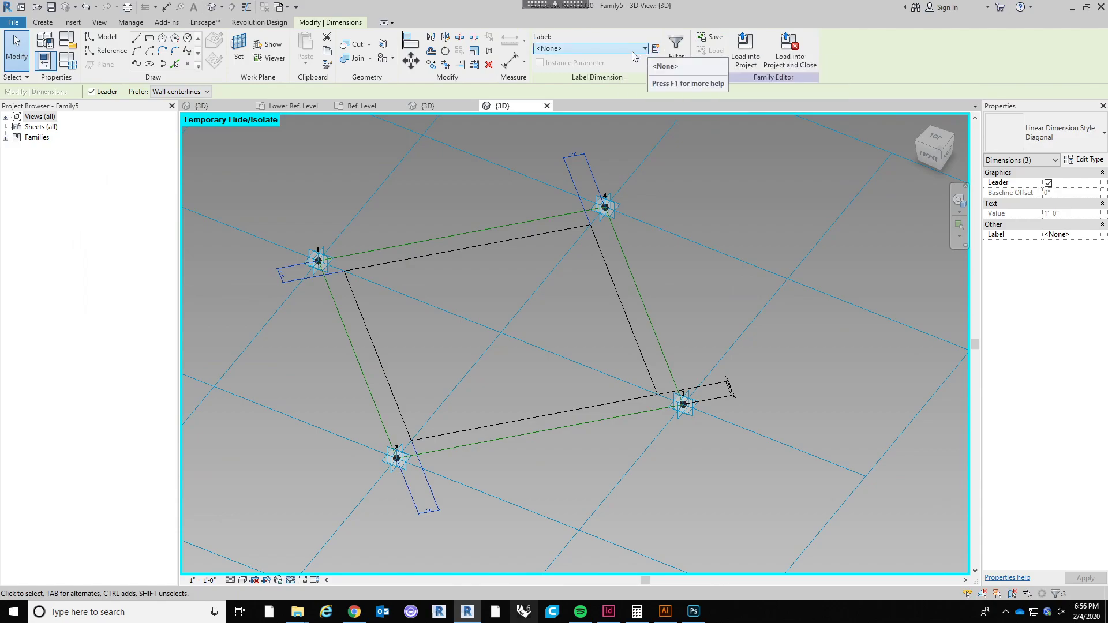
{"action": "left_click", "coordinate": [581, 48]}
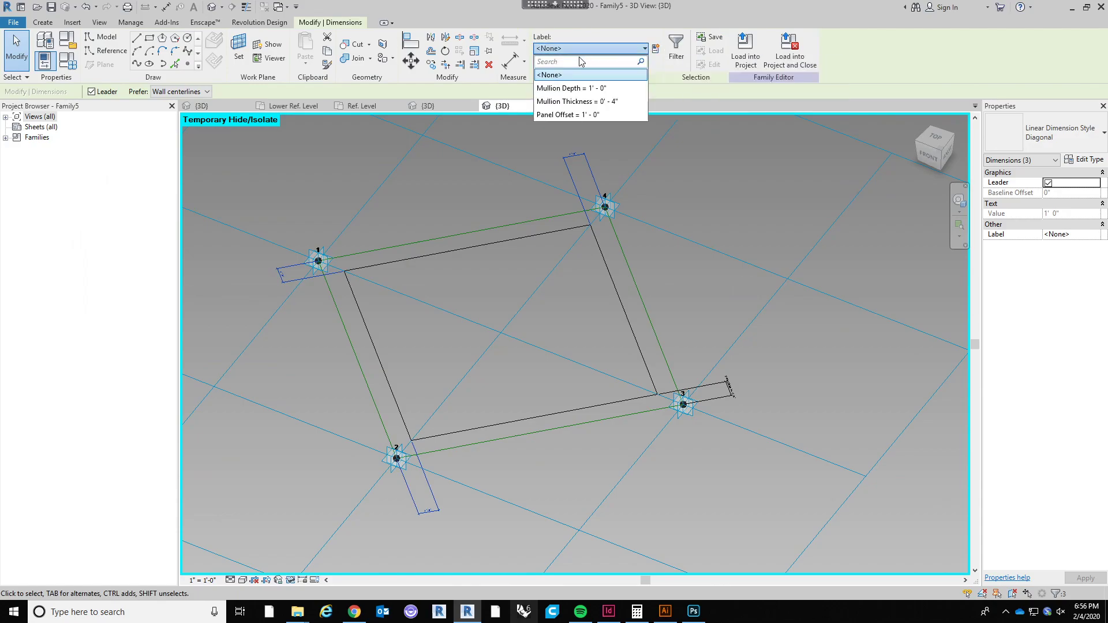
{"action": "left_click", "coordinate": [581, 115]}
{"action": "left_click", "coordinate": [663, 209]}
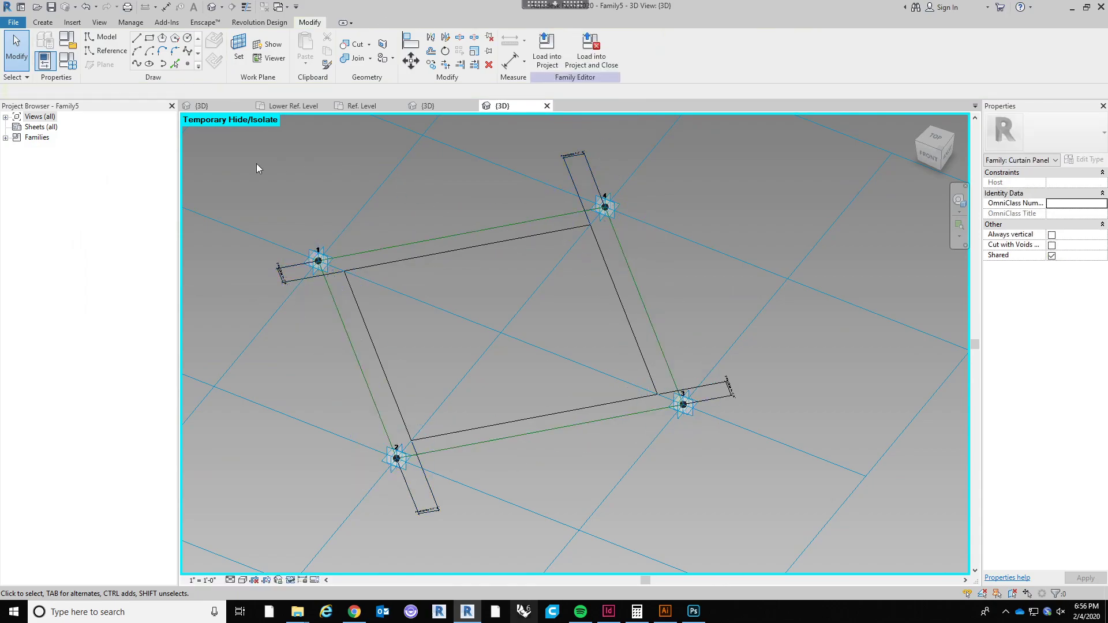
Set the Panel Offset parameter to 2' 0" in the family types.
{"action": "left_click", "coordinate": [67, 60]}
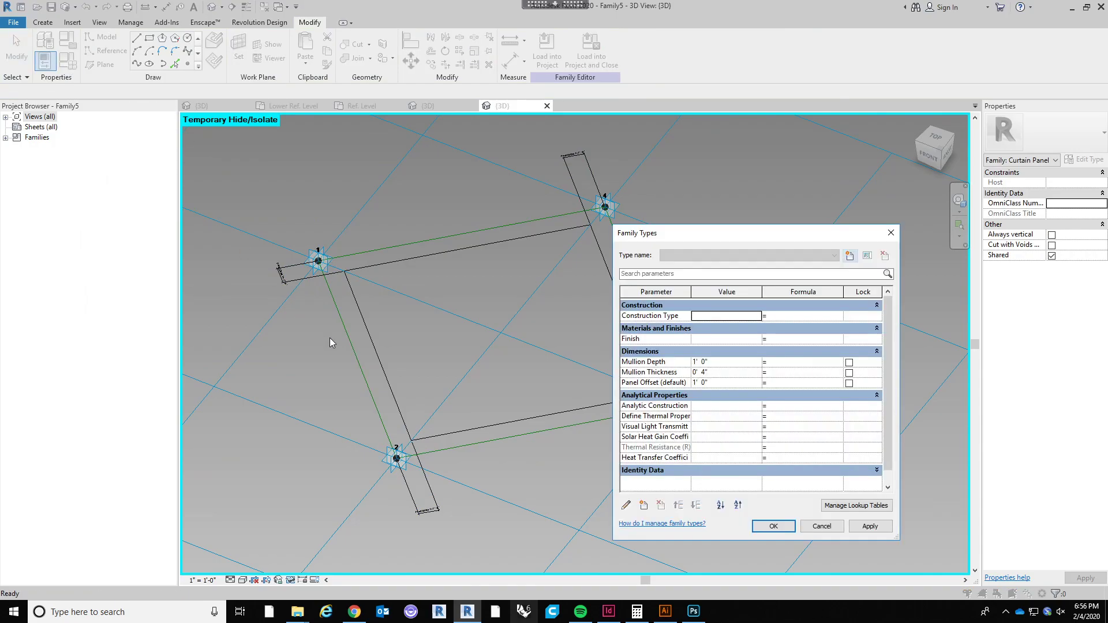
{"action": "left_click", "coordinate": [735, 382]}
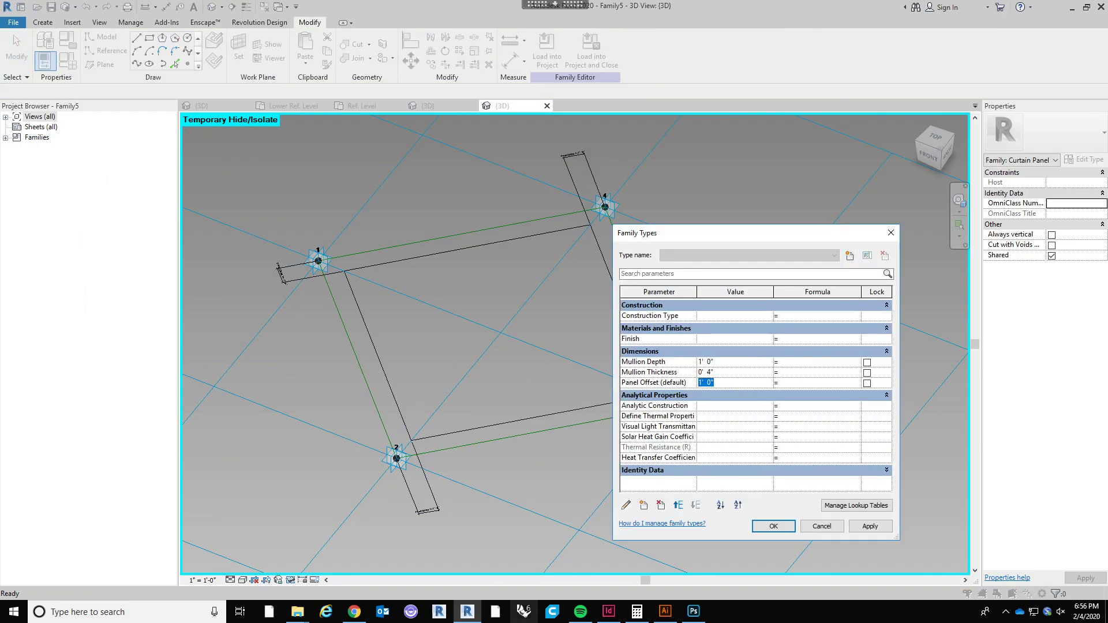
{"action": "type", "text": "2"}
{"action": "key", "text": "Tab"}
{"action": "left_click", "coordinate": [779, 531]}
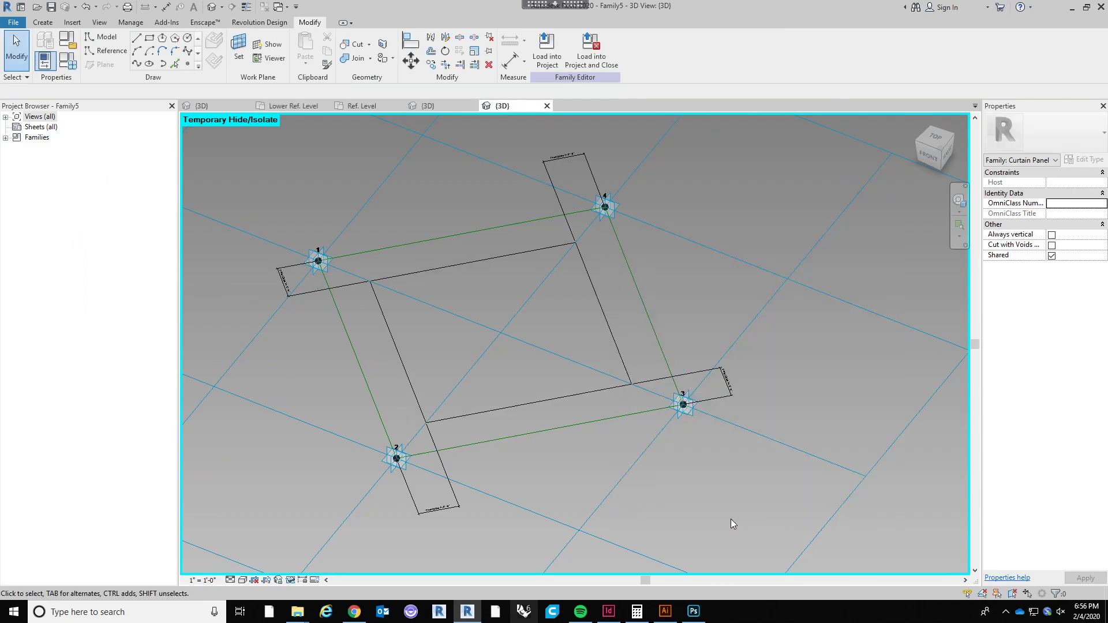
Create a solid form from the inner line chain, make its temporary height dimension permanent and move that dimension clear of the form.
{"action": "left_click", "coordinate": [602, 316]}
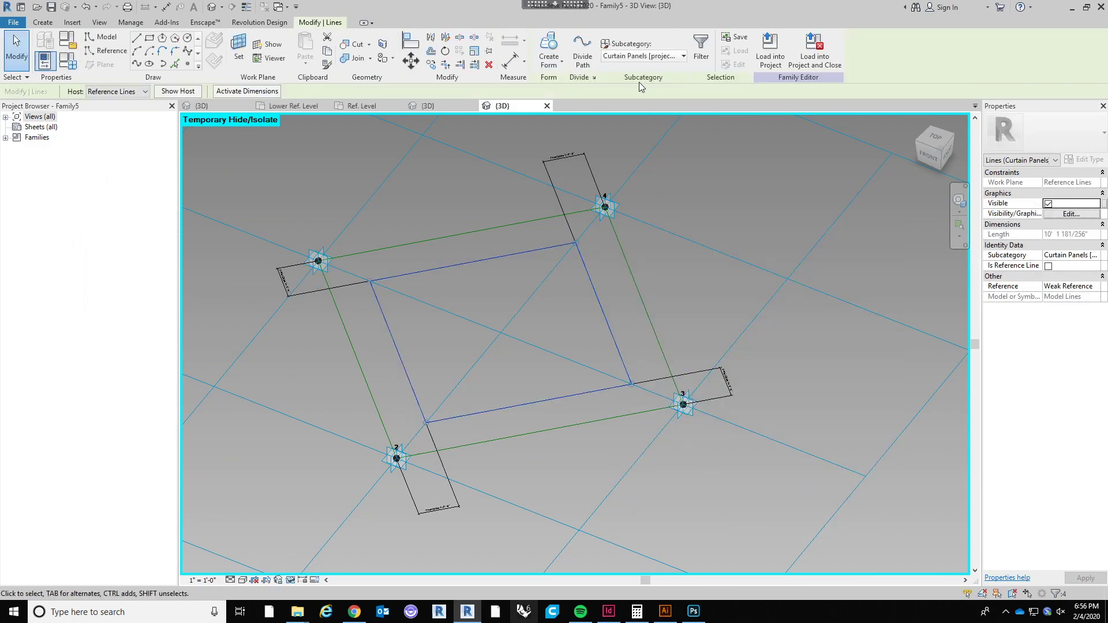
{"action": "left_click", "coordinate": [551, 47]}
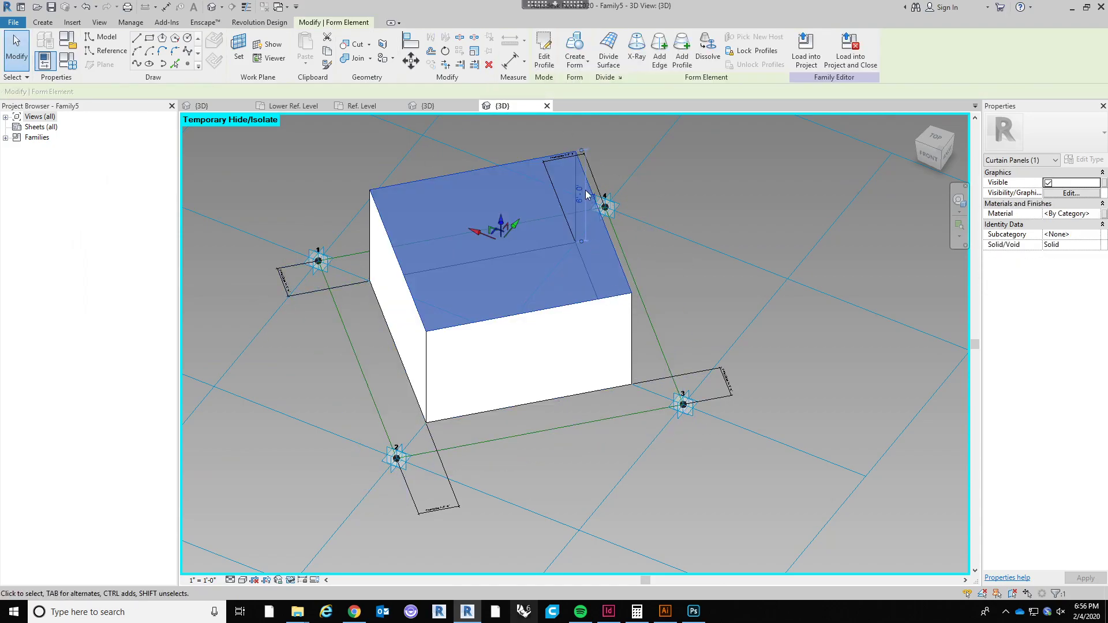
{"action": "middle_click_drag", "start_coordinate": [750, 283], "coordinate": [712, 267], "text": "shift"}
{"action": "scroll", "coordinate": [675, 271], "scroll_direction": "up", "scroll_amount": 4}
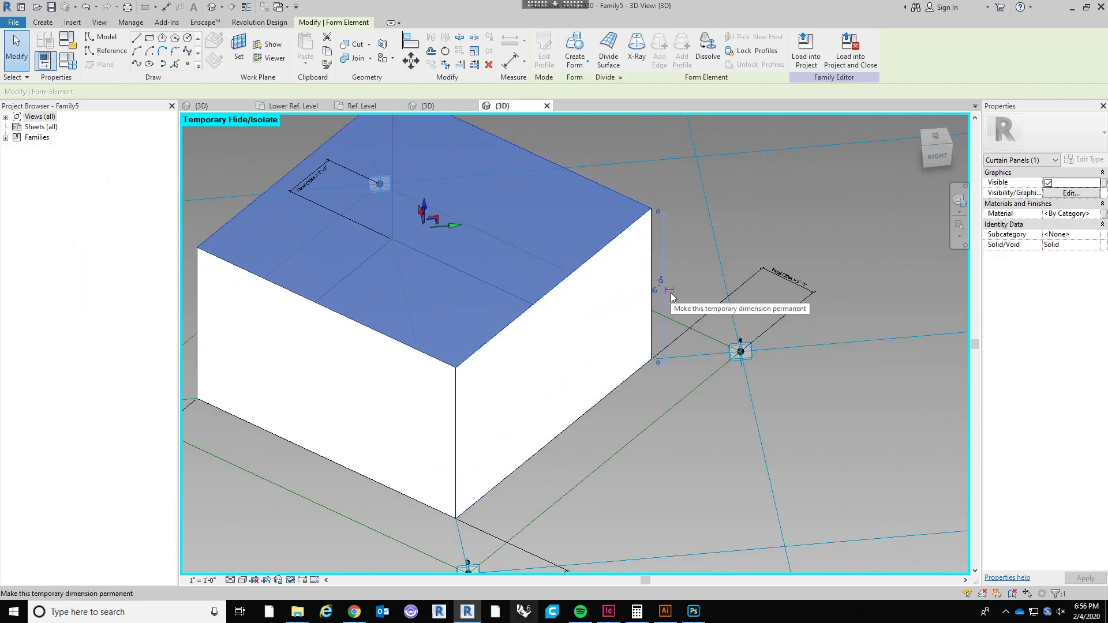
{"action": "left_click", "coordinate": [669, 291]}
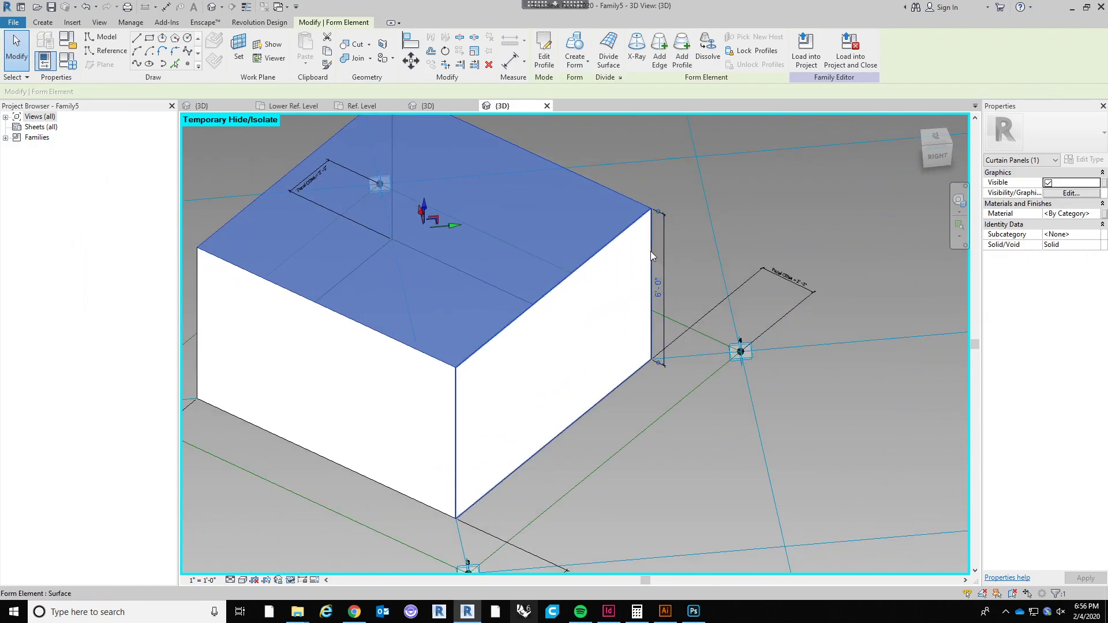
{"action": "left_click_drag", "start_coordinate": [664, 251], "coordinate": [701, 275]}
{"action": "left_click", "coordinate": [730, 191]}
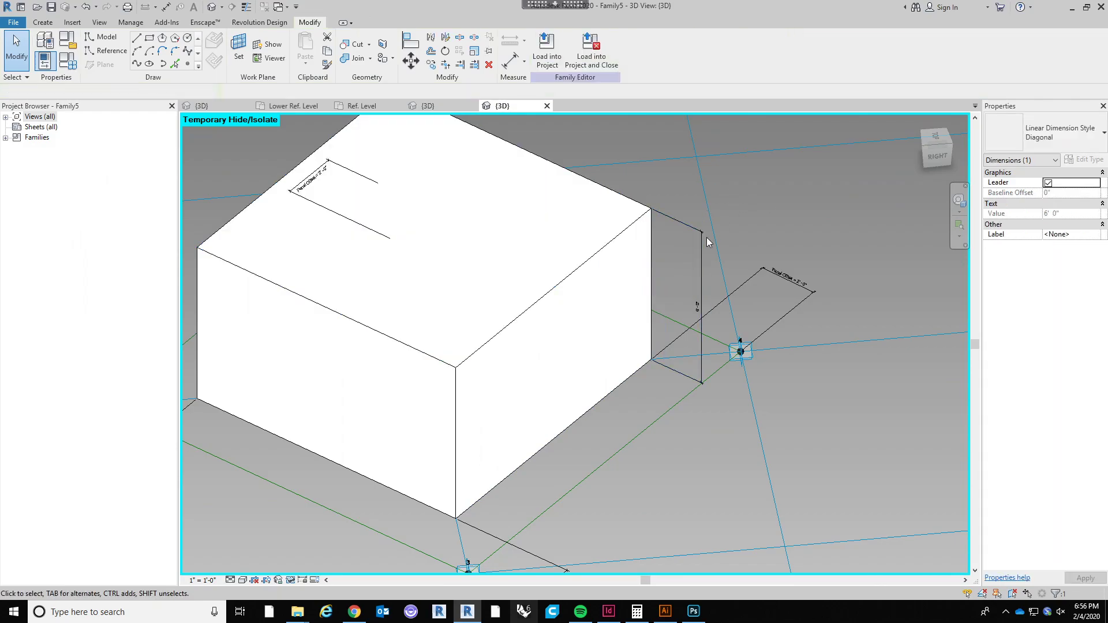
Label the form's height dimension with a new type family parameter named Panel Depth.
{"action": "left_click", "coordinate": [702, 263]}
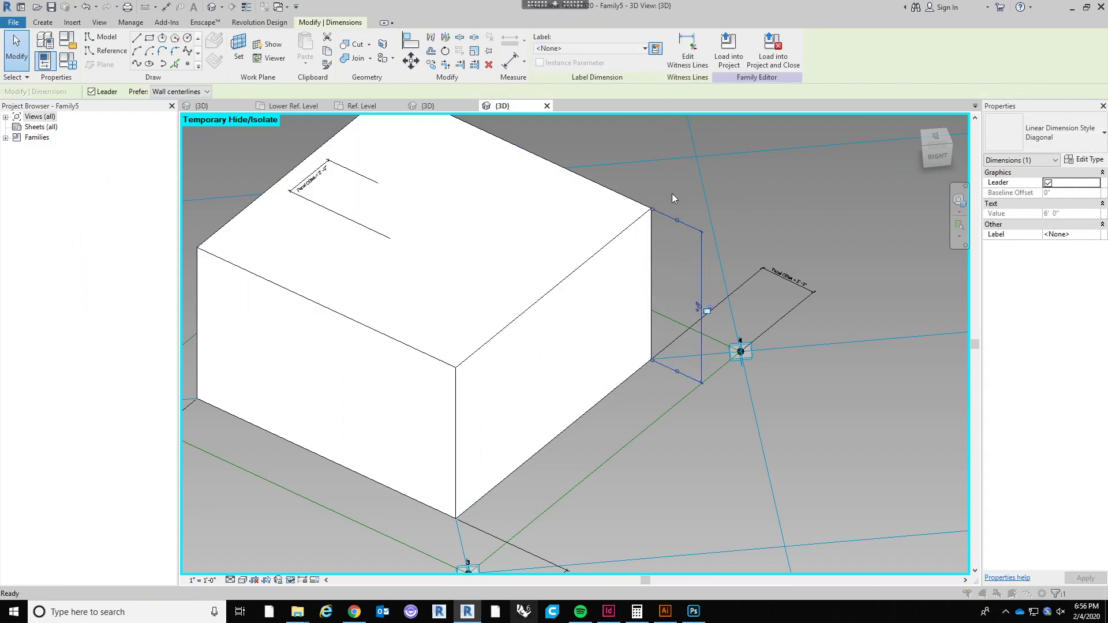
{"action": "left_click", "coordinate": [656, 49]}
{"action": "type", "text": "Pan"}
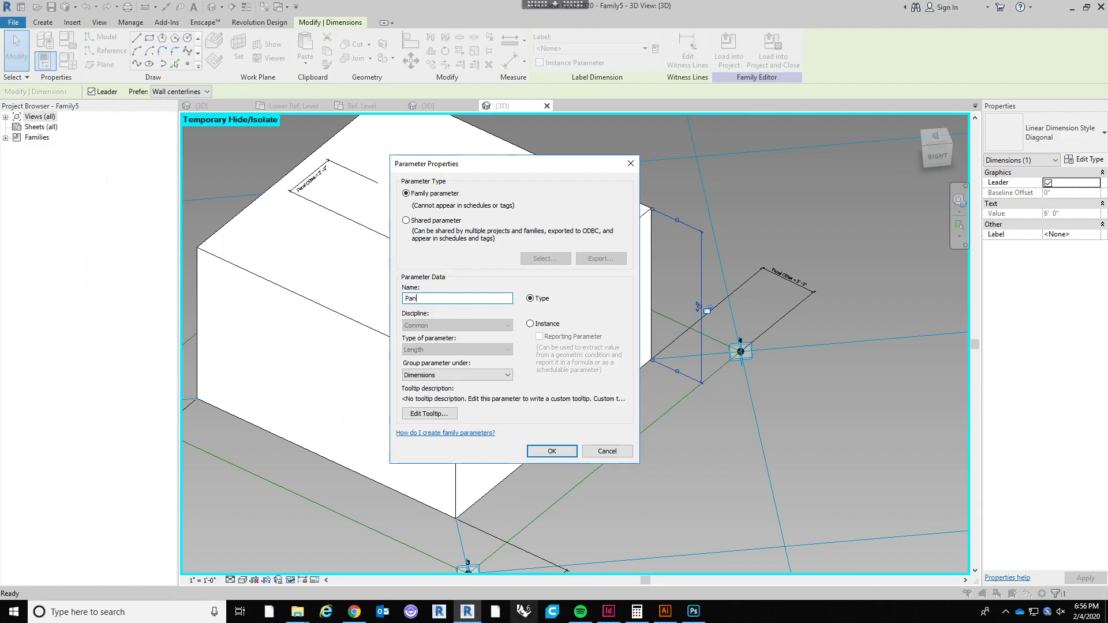
{"action": "type", "text": "el Depth"}
{"action": "left_click", "coordinate": [551, 451]}
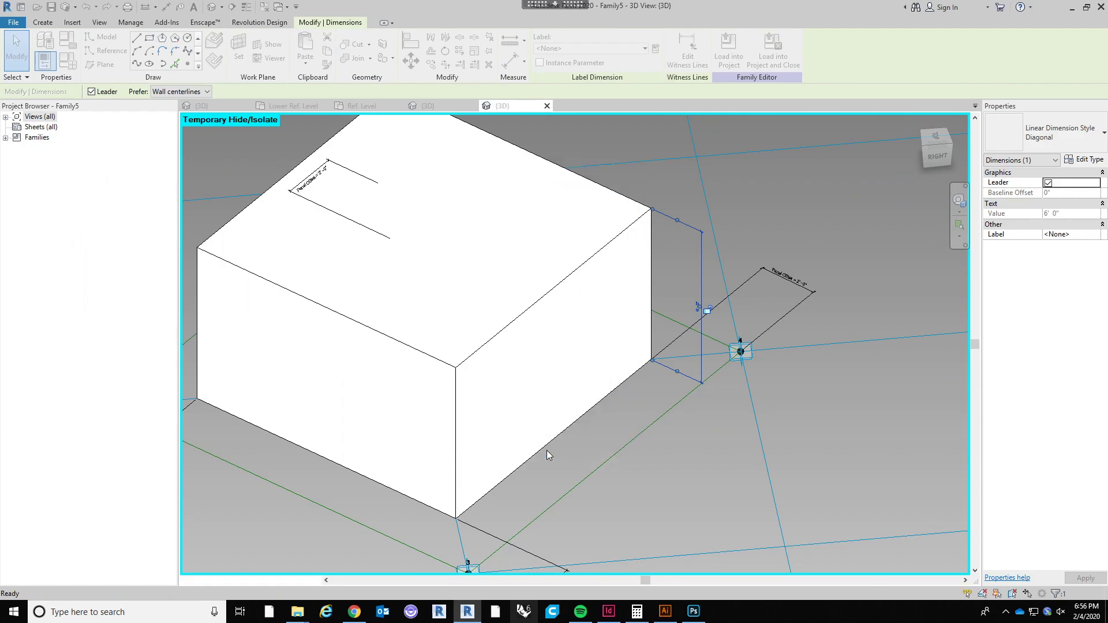
Set the Panel Depth parameter to 0' 1" in the family types.
{"action": "left_click", "coordinate": [69, 62]}
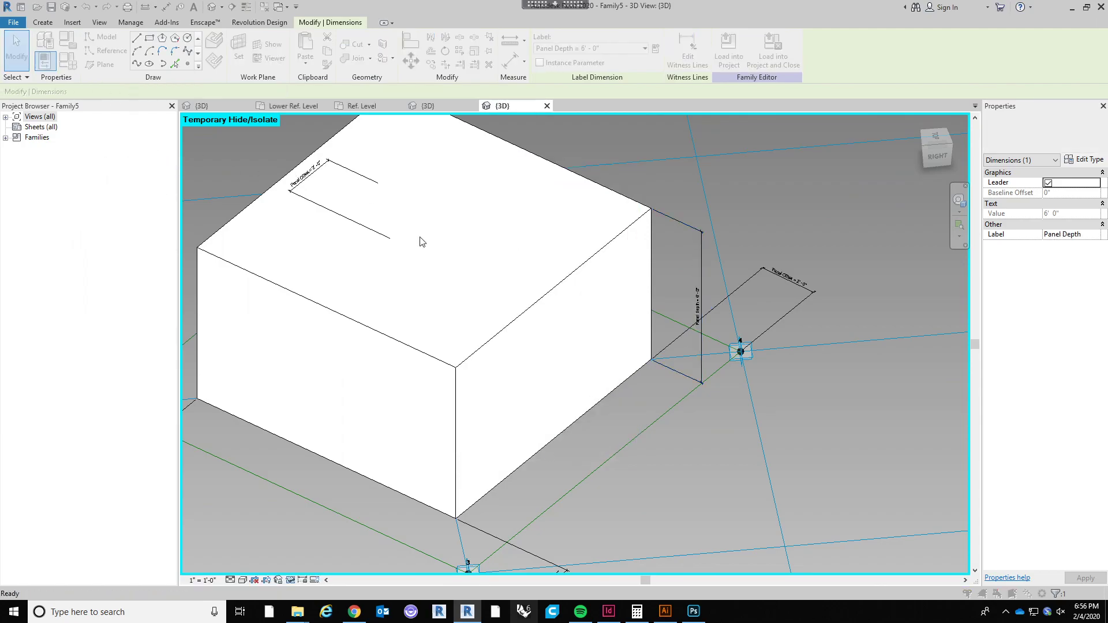
{"action": "left_click", "coordinate": [722, 382]}
{"action": "type", "text": "1"}
{"action": "key", "text": "Tab"}
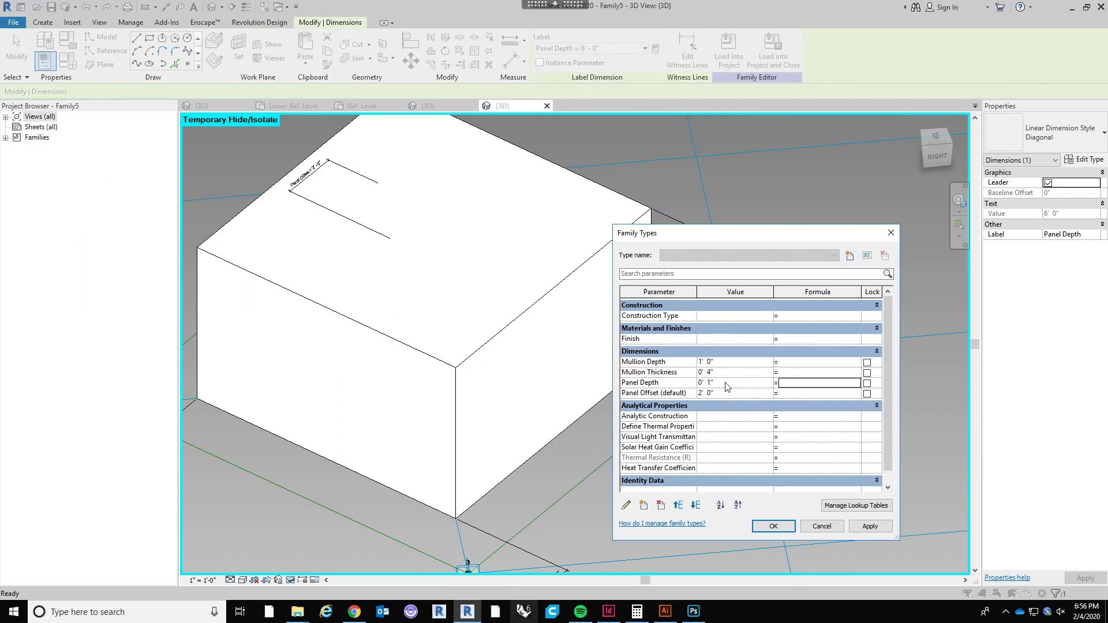
{"action": "left_click", "coordinate": [774, 526]}
{"action": "scroll", "coordinate": [698, 222], "scroll_direction": "down", "scroll_amount": 3}
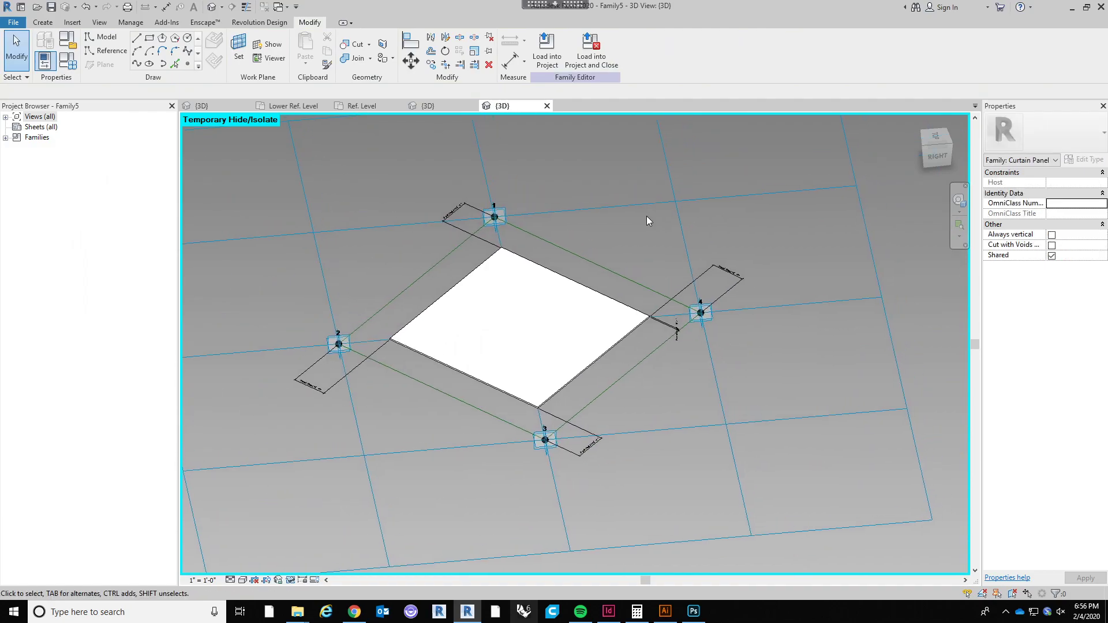
Reset the temporary hide/isolate so the mullion frame is shown again, and view it together with the infill panel.
{"action": "left_click", "coordinate": [291, 580]}
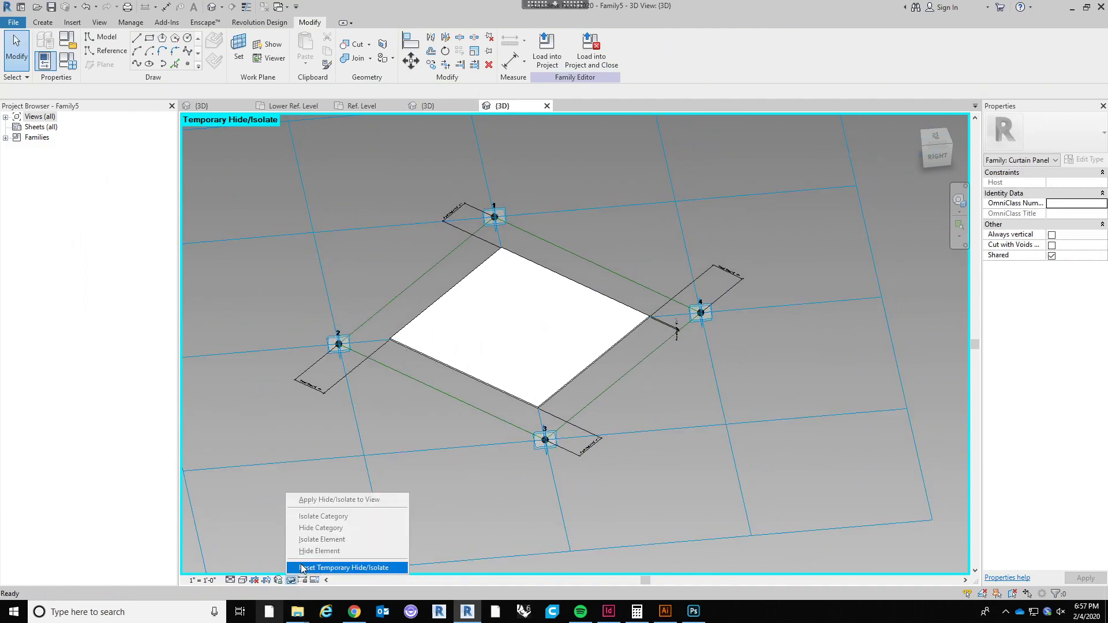
{"action": "left_click", "coordinate": [315, 570]}
{"action": "middle_click_drag", "start_coordinate": [549, 361], "coordinate": [659, 243], "text": "shift"}
{"action": "middle_click_drag", "start_coordinate": [721, 338], "coordinate": [636, 371], "text": "shift"}
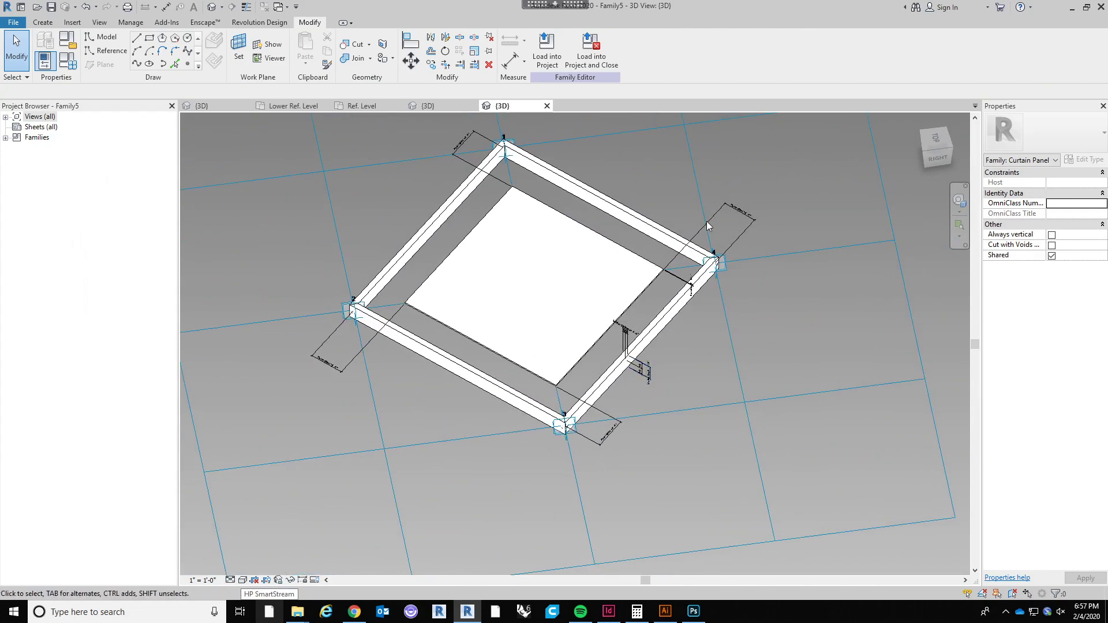
{"action": "middle_click_drag", "start_coordinate": [500, 283], "coordinate": [721, 254], "text": "shift"}
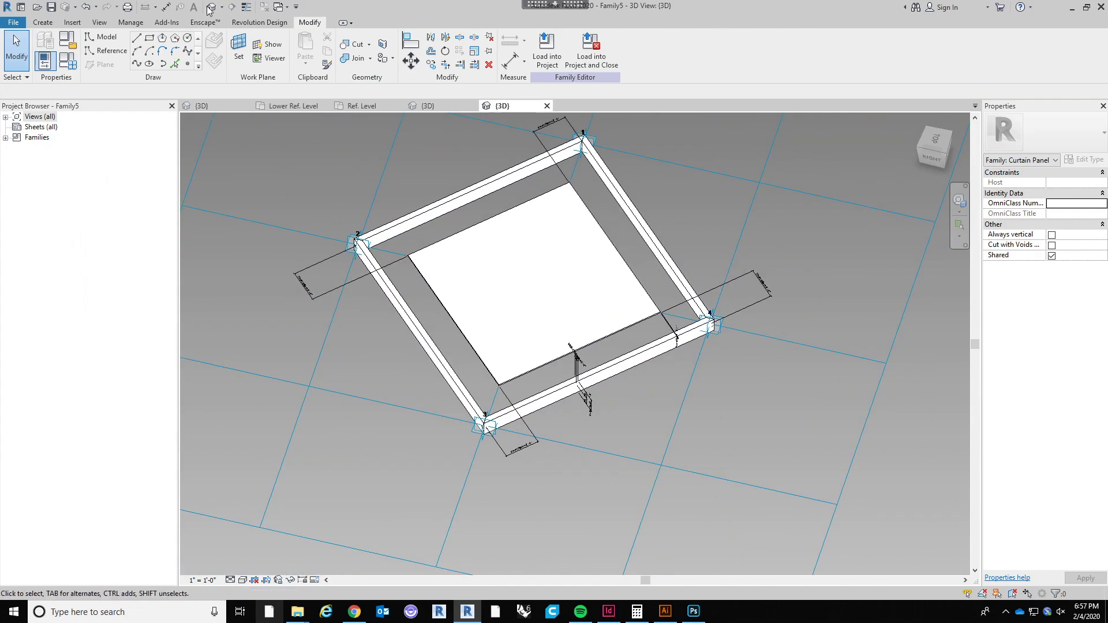
Save the curtain panel family as Rhomboid Panel in the Comp Practice Spring 2020 folder.
{"action": "left_click", "coordinate": [51, 9]}
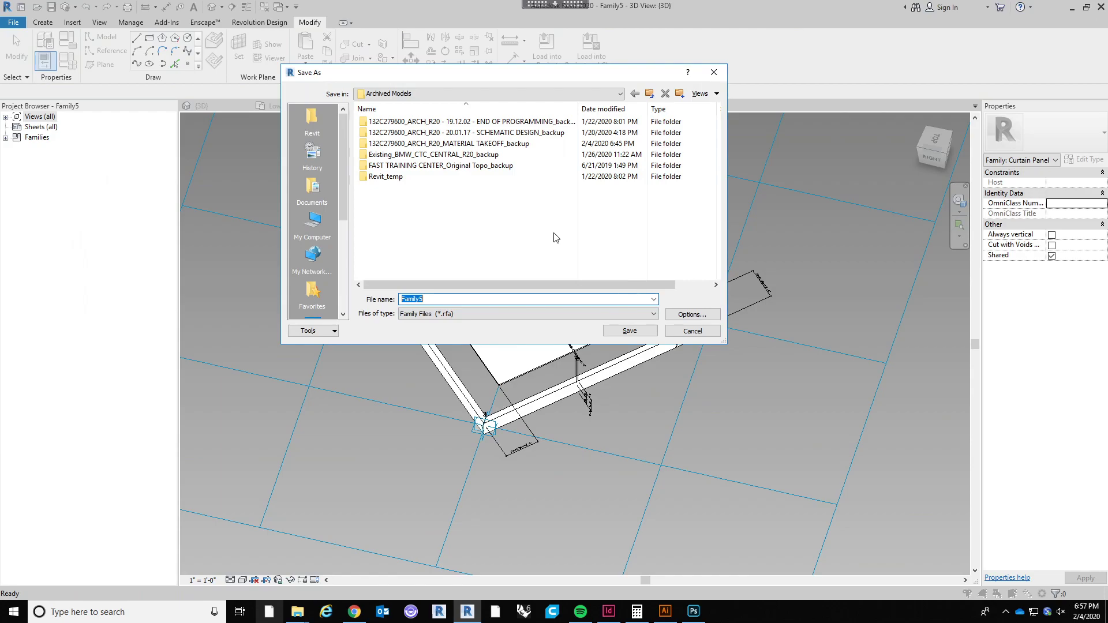
{"action": "left_click", "coordinate": [309, 198]}
{"action": "double_click", "coordinate": [418, 144]}
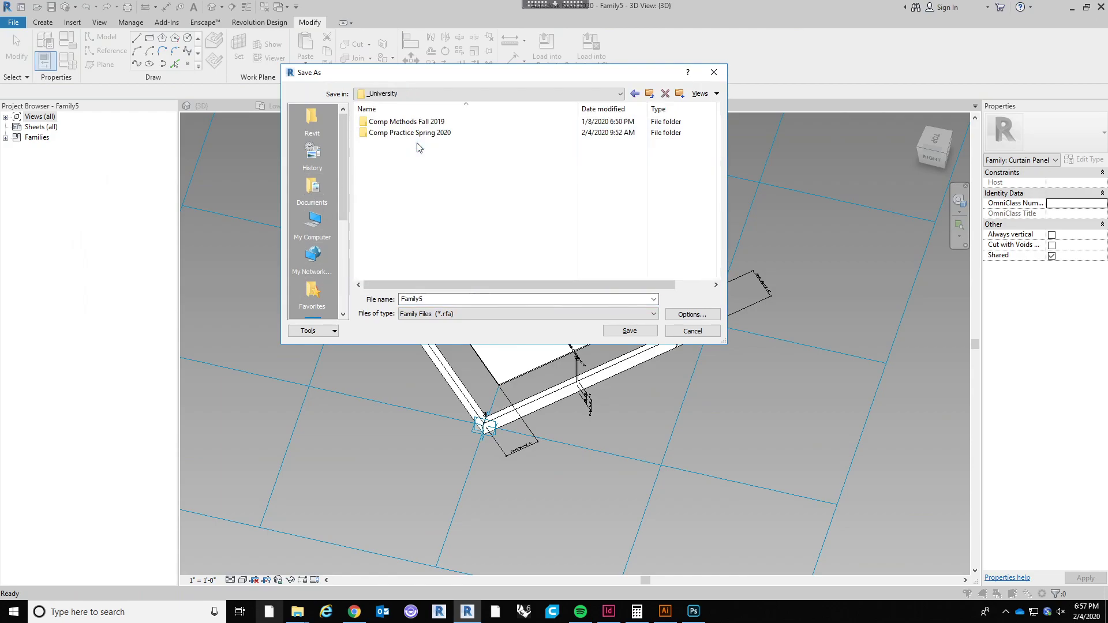
{"action": "double_click", "coordinate": [417, 136]}
{"action": "left_click", "coordinate": [443, 313]}
{"action": "left_click", "coordinate": [443, 299]}
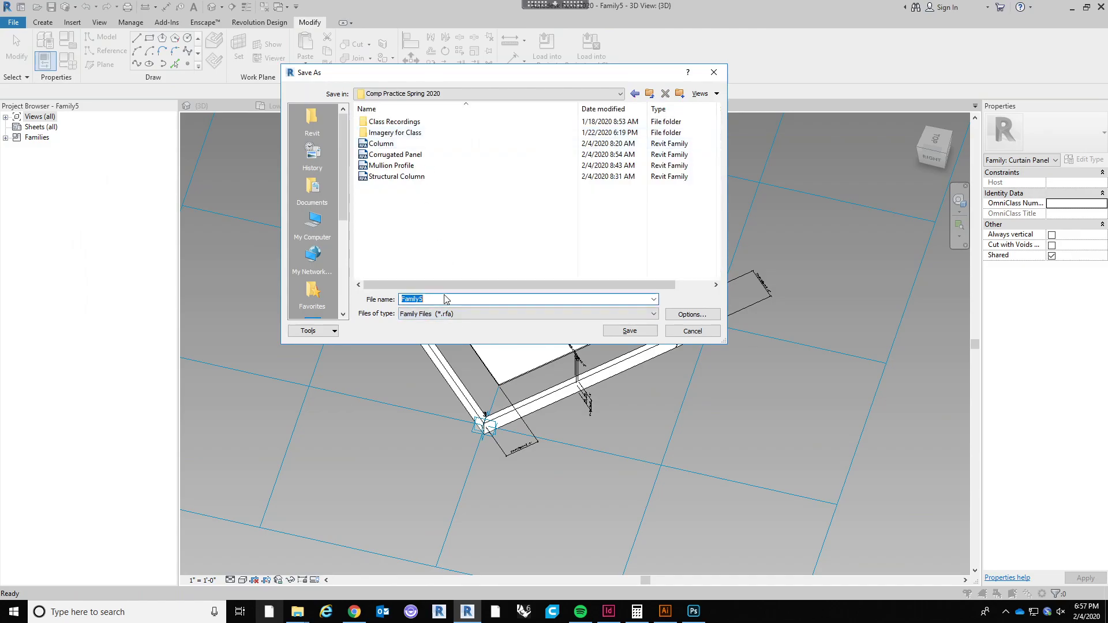
{"action": "type", "text": "Rhomb"}
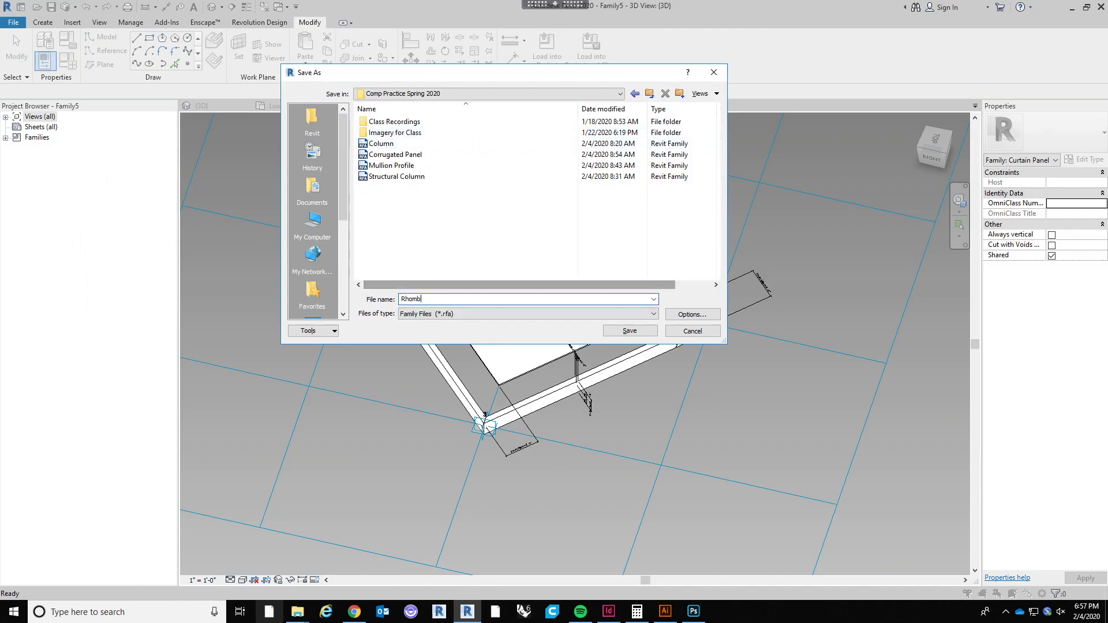
{"action": "type", "text": "oid Panel"}
{"action": "left_click", "coordinate": [651, 332]}
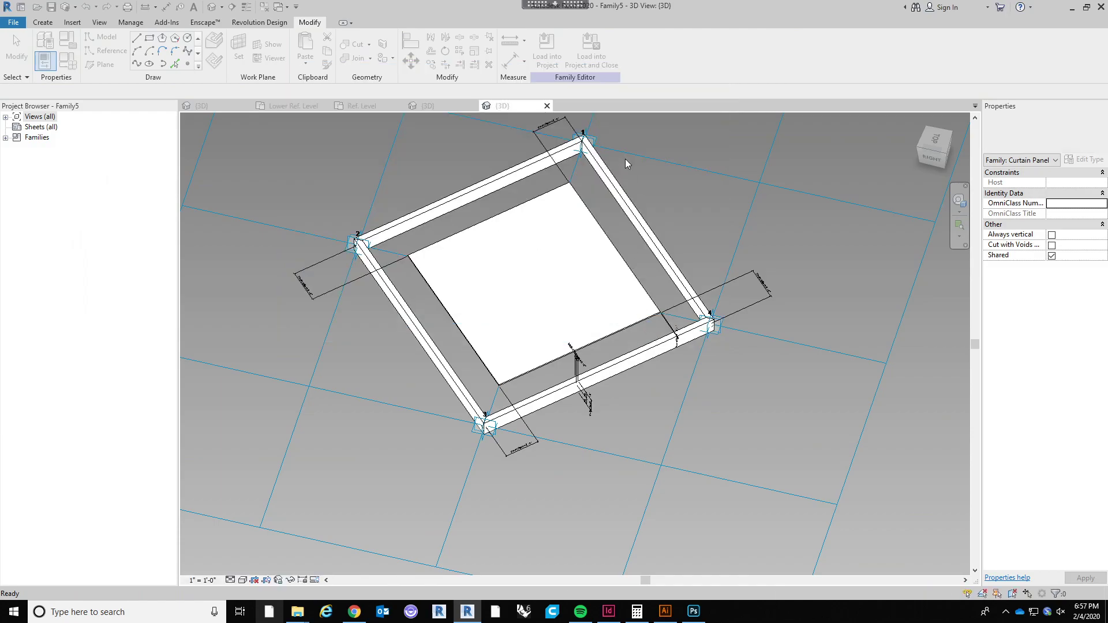
Load the Rhomboid Panel family into Project1.rvt only.
{"action": "left_click", "coordinate": [548, 55]}
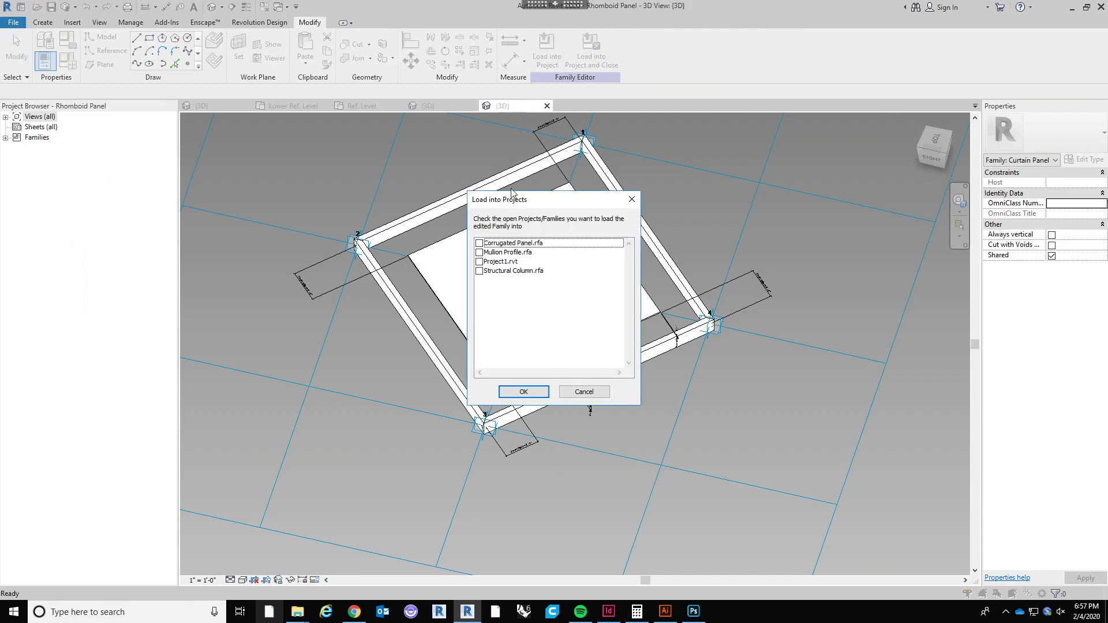
{"action": "left_click", "coordinate": [479, 262]}
{"action": "left_click", "coordinate": [520, 390]}
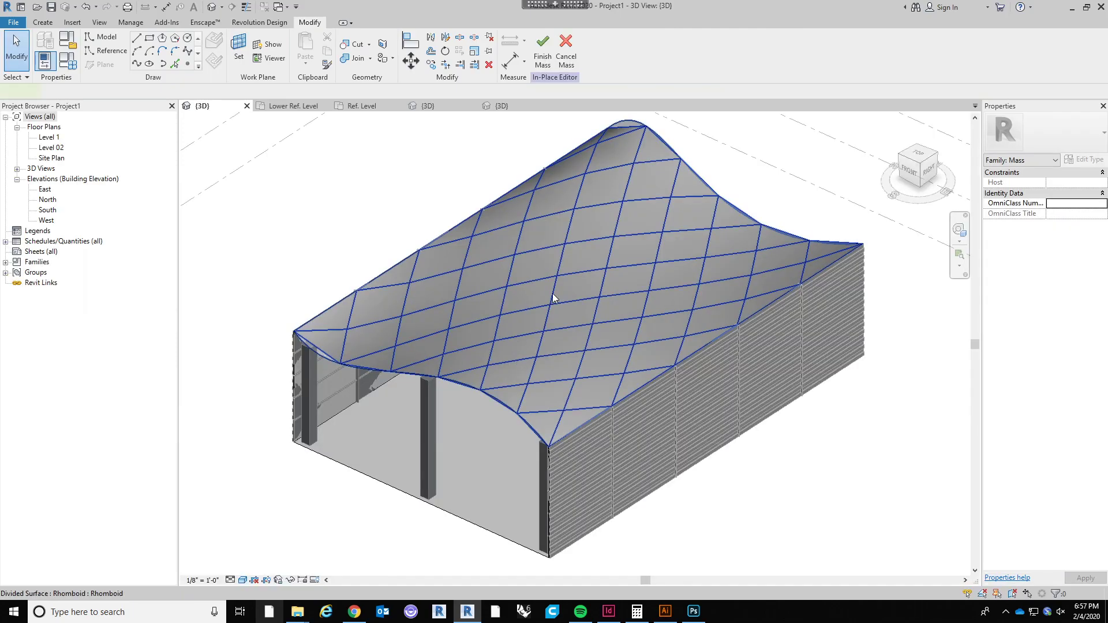
Apply the Rhomboid Panel type to the mass's divided roof surface, resolve the errors with Delete Type, and reselect the surface to inspect it.
{"action": "left_click", "coordinate": [526, 336]}
{"action": "left_click", "coordinate": [1057, 122]}
{"action": "left_click", "coordinate": [1019, 306]}
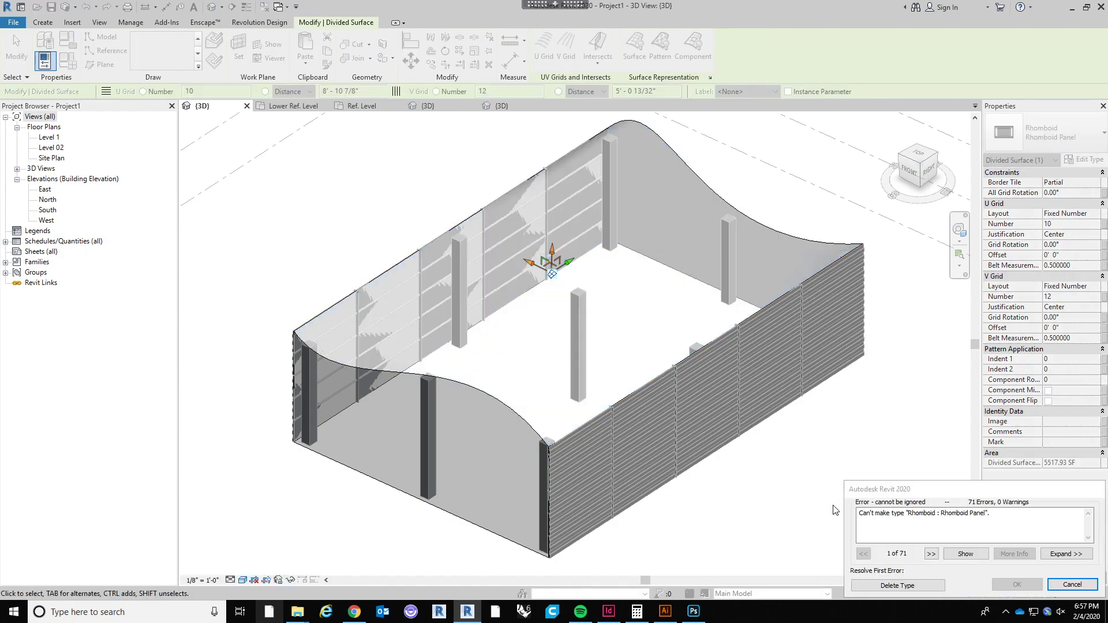
{"action": "left_click", "coordinate": [889, 587]}
{"action": "middle_click_drag", "start_coordinate": [762, 473], "coordinate": [624, 515], "text": "shift"}
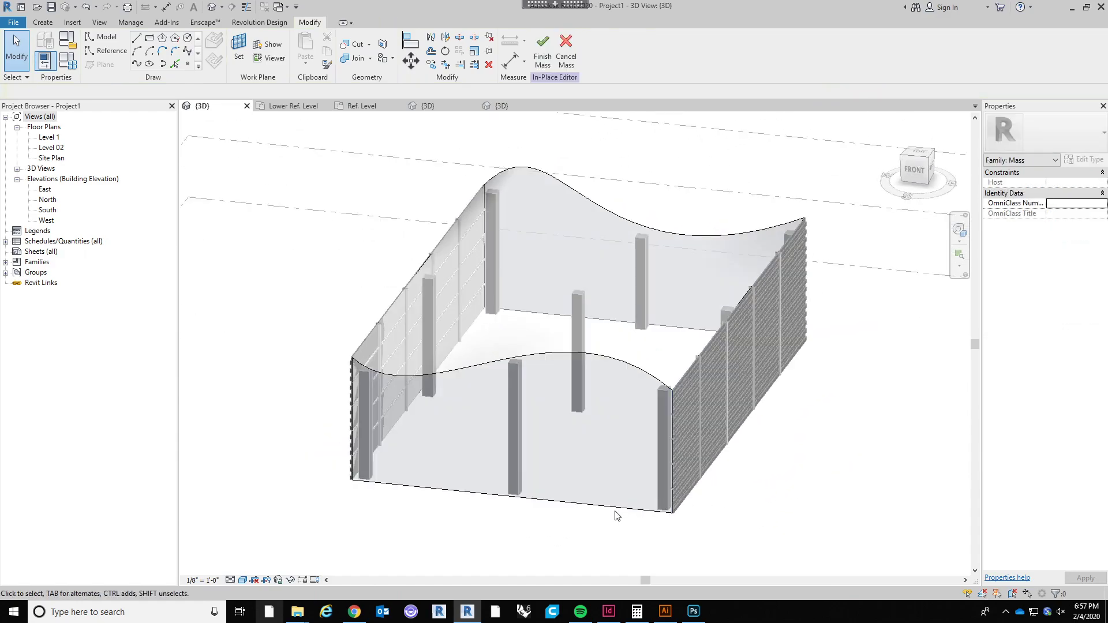
{"action": "scroll", "coordinate": [531, 349], "scroll_direction": "down", "scroll_amount": 3}
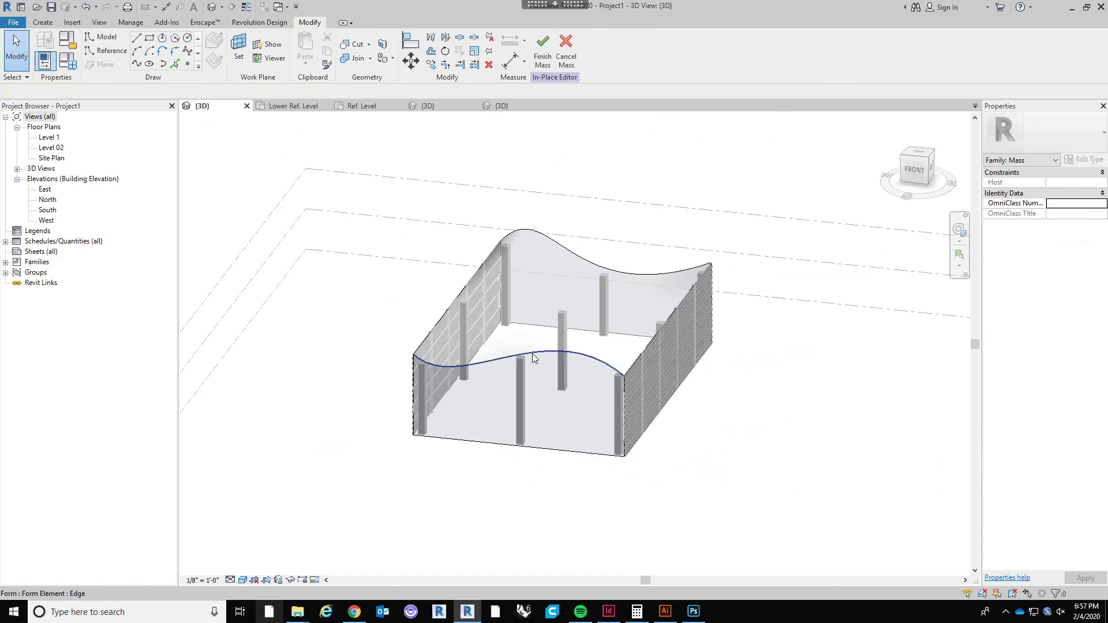
{"action": "left_click", "coordinate": [535, 344]}
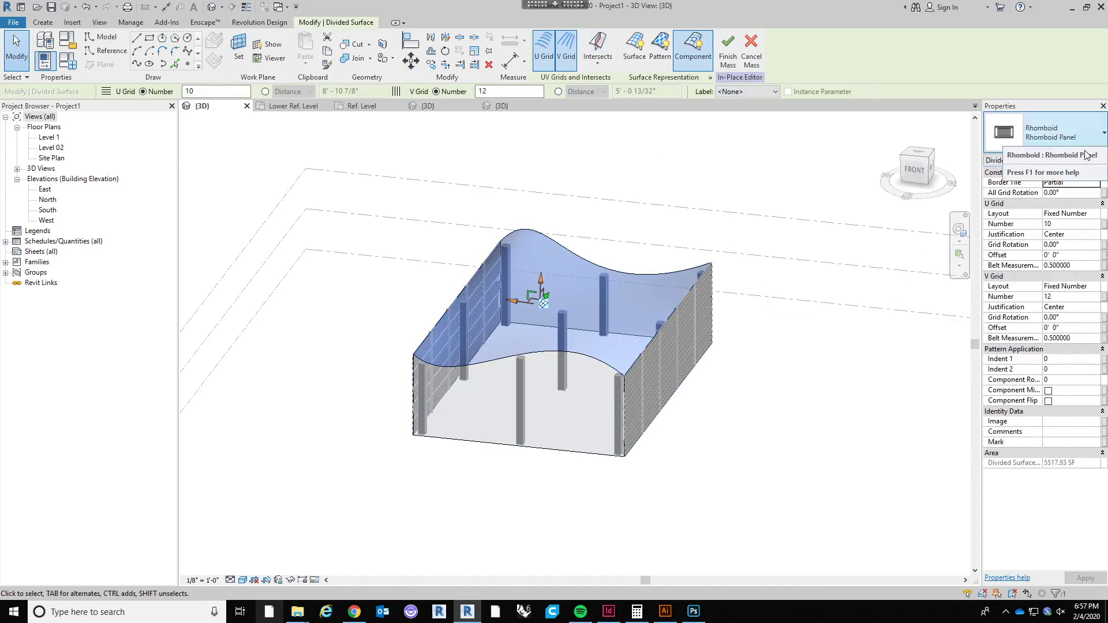
{"action": "middle_click_drag", "start_coordinate": [847, 489], "coordinate": [790, 545], "text": "shift"}
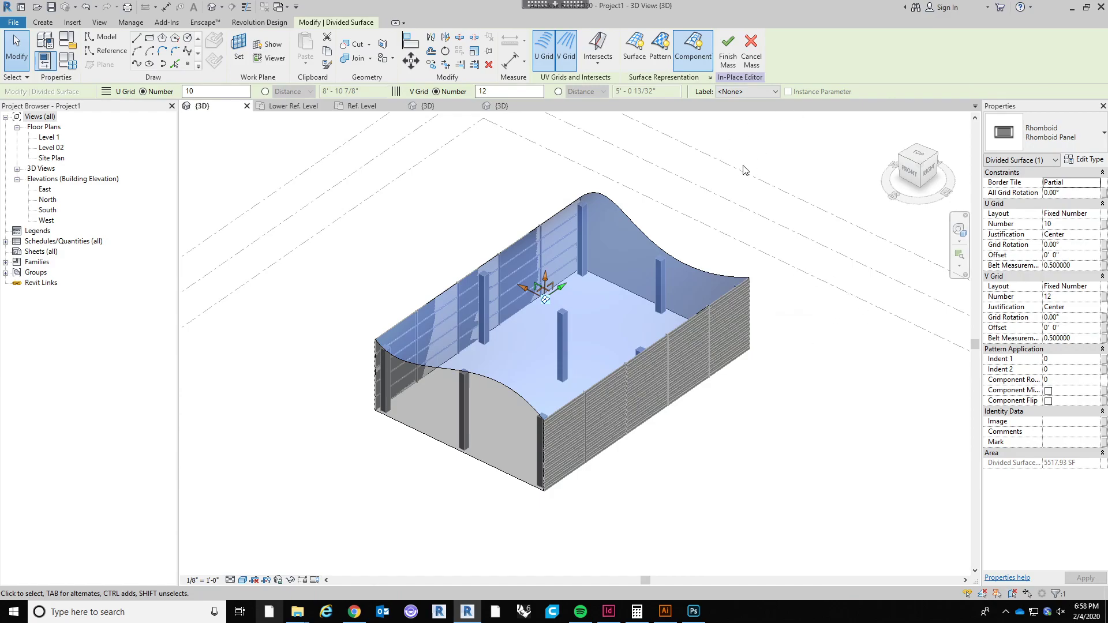
{"action": "left_click", "coordinate": [525, 5]}
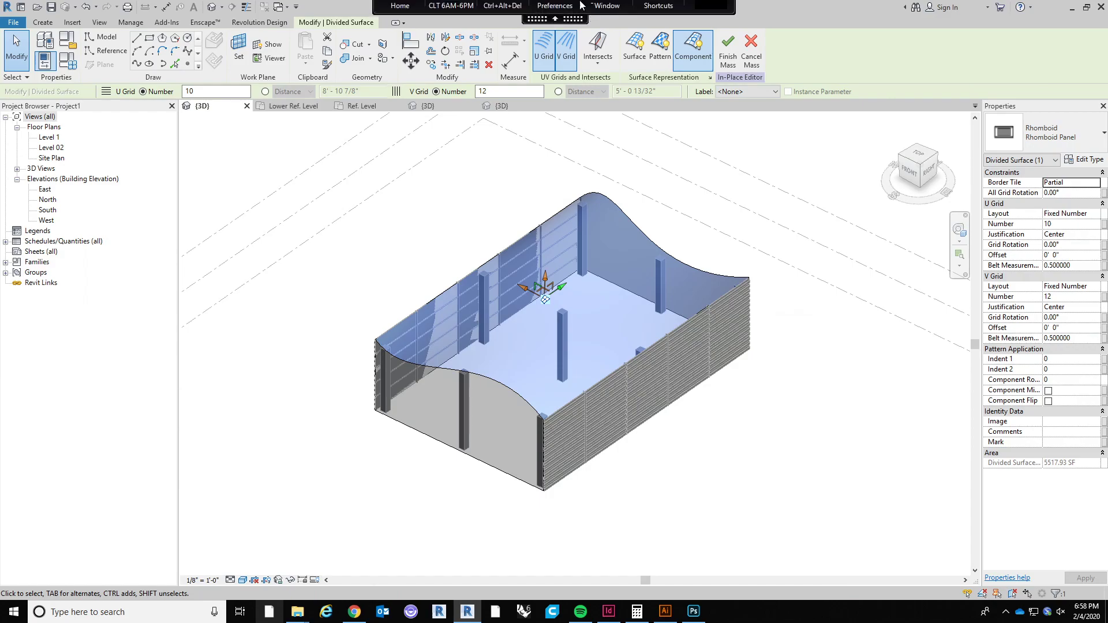
{"action": "left_click", "coordinate": [613, 17]}
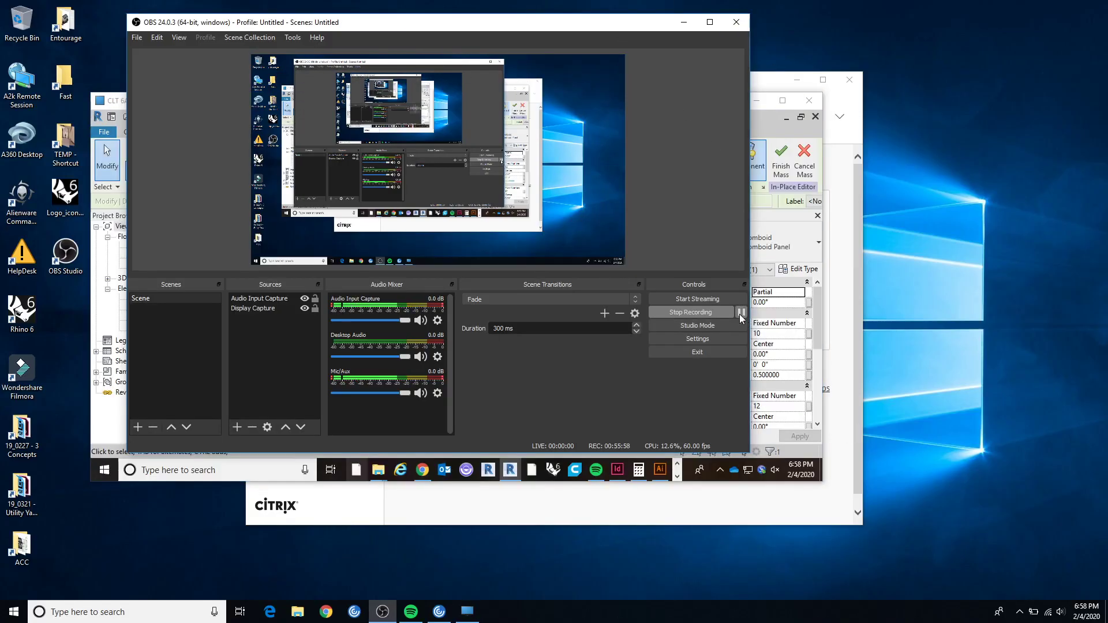
{"action": "left_click", "coordinate": [742, 313]}
{"action": "left_click", "coordinate": [742, 312]}
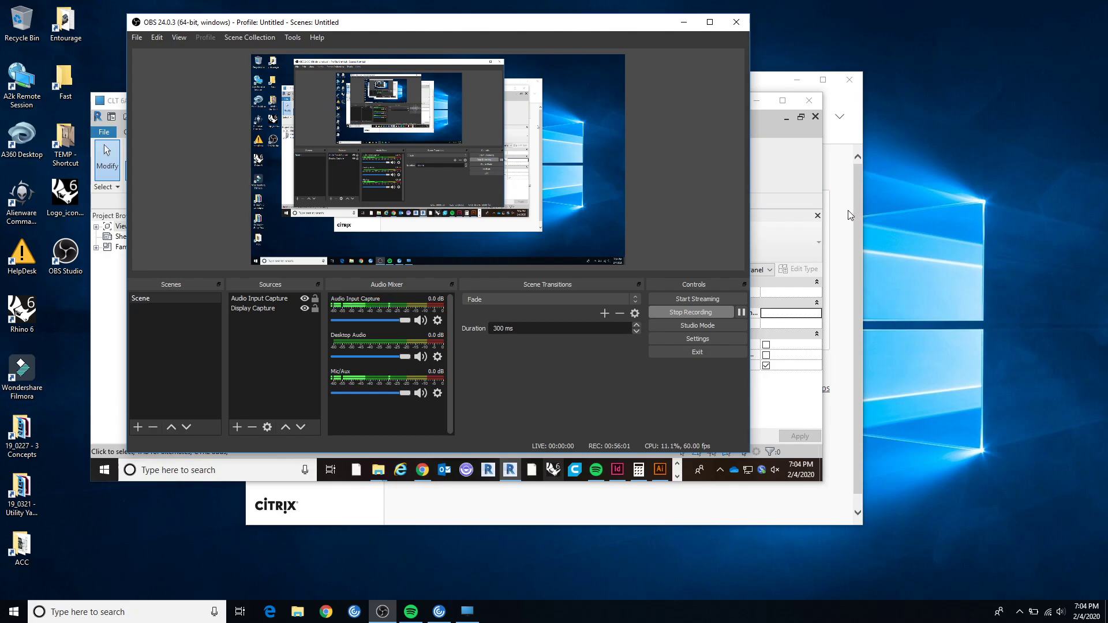
{"action": "left_click", "coordinate": [685, 26]}
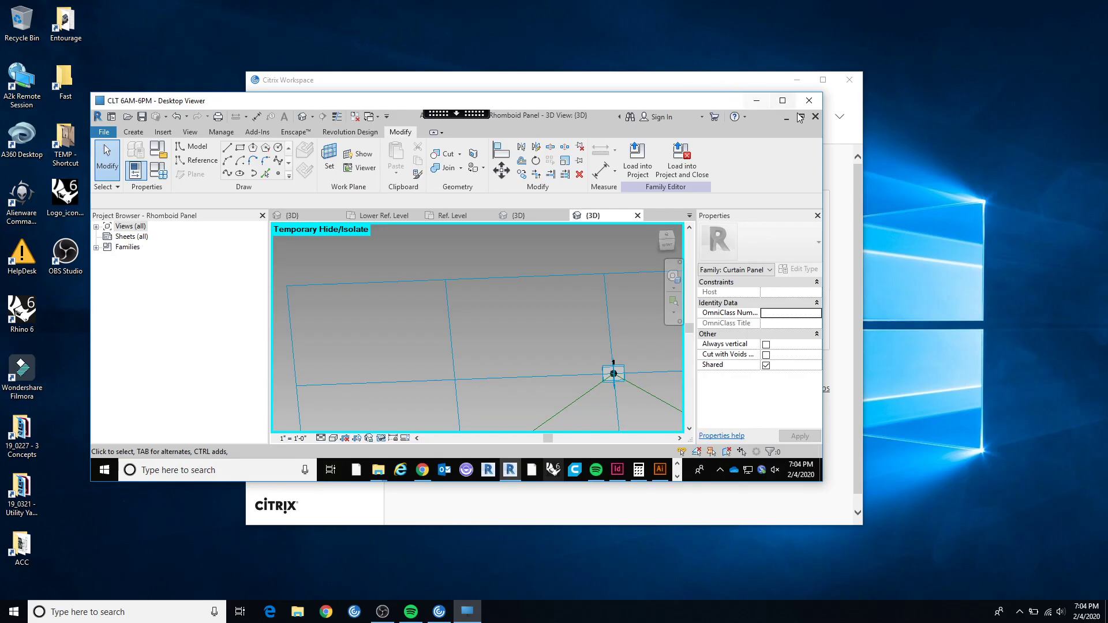
{"action": "left_click", "coordinate": [783, 104]}
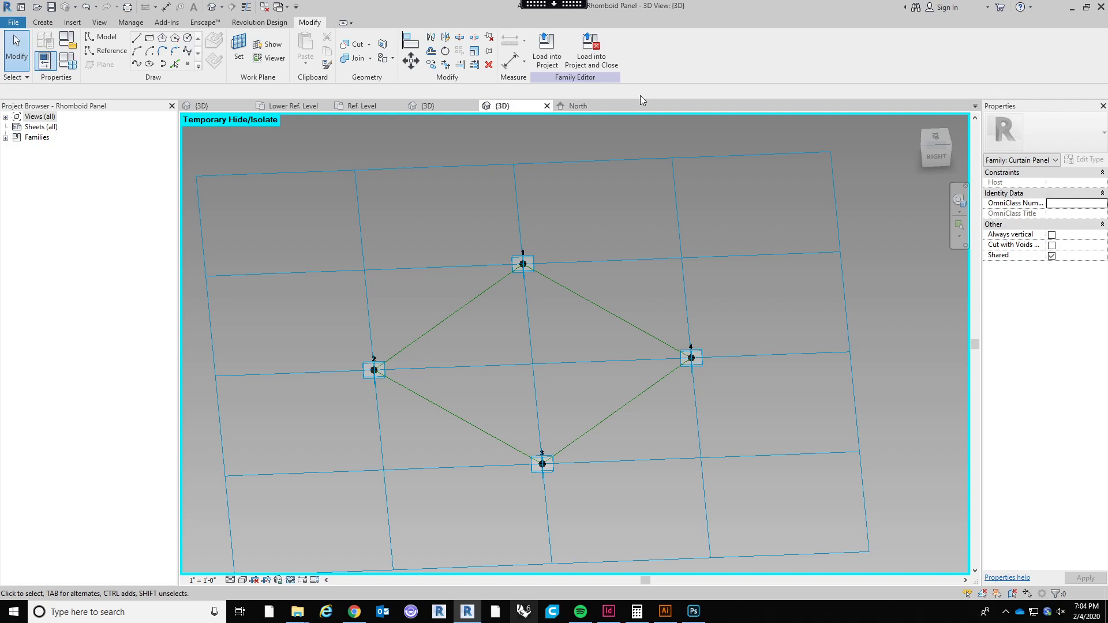
Reset the temporary hide/isolate to view the mullion frame, and temporarily hide the whole frame form again.
{"action": "left_click", "coordinate": [291, 580]}
{"action": "left_click", "coordinate": [343, 568]}
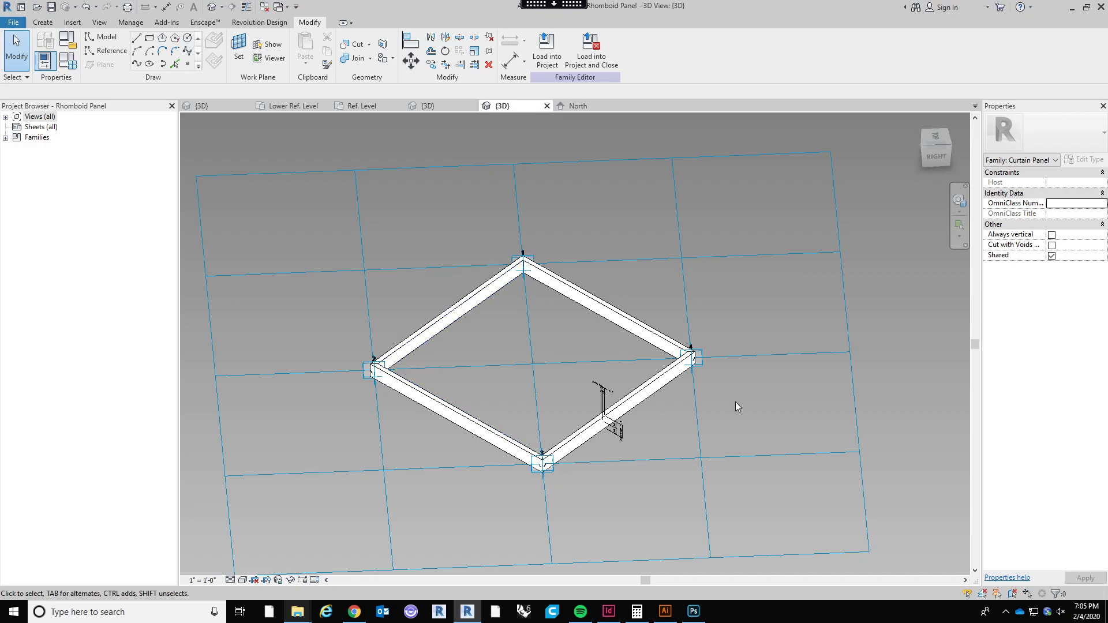
{"action": "key", "text": "Tab"}
{"action": "left_click", "coordinate": [571, 294]}
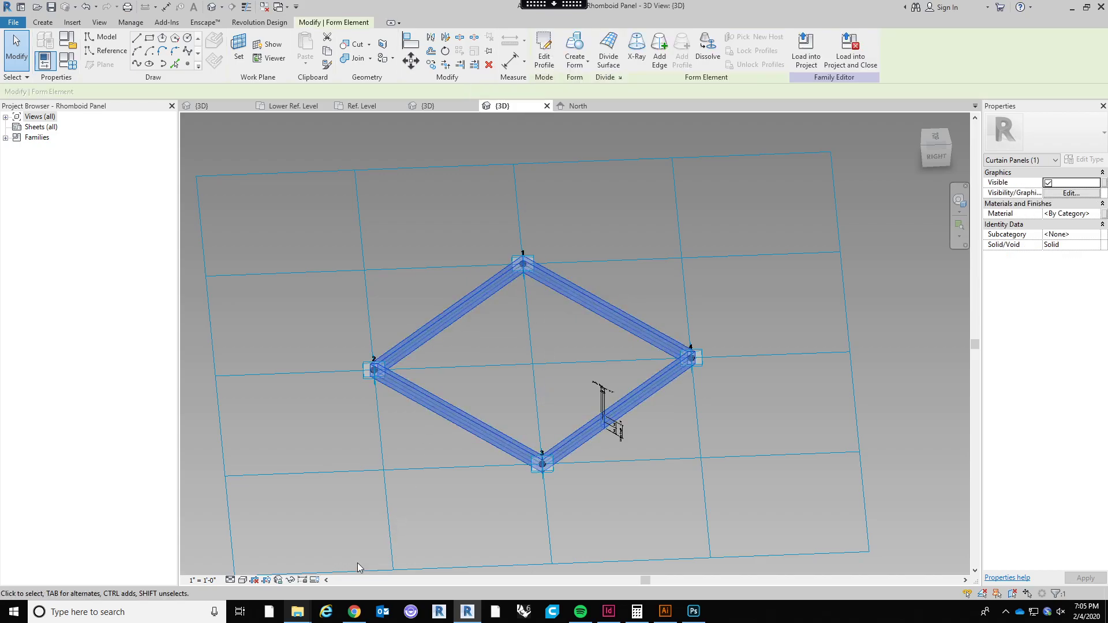
{"action": "left_click", "coordinate": [292, 581]}
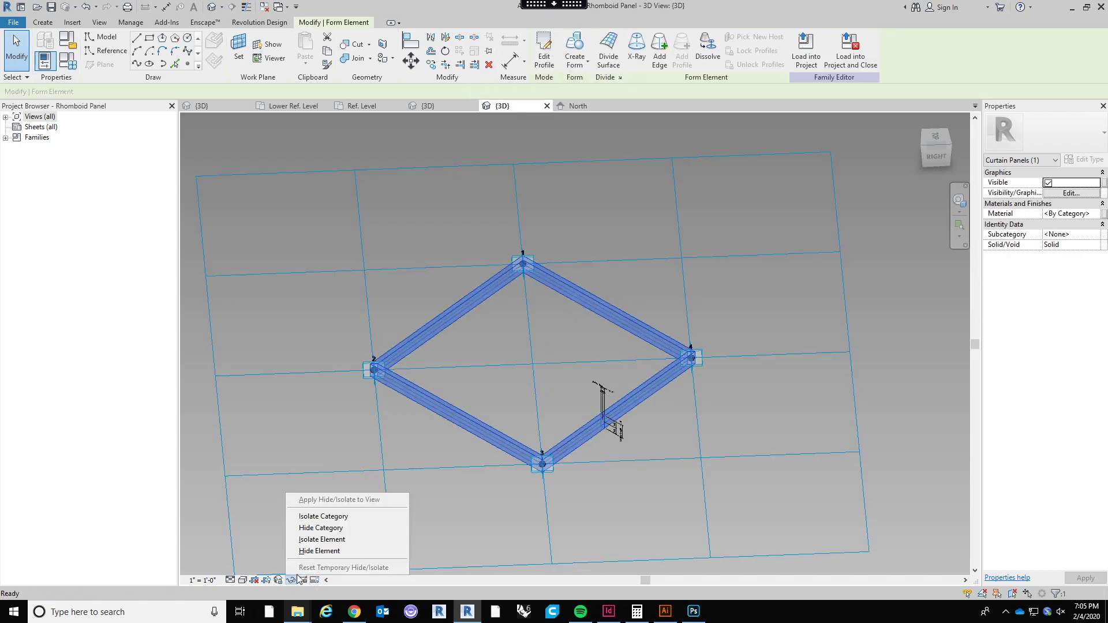
{"action": "left_click", "coordinate": [318, 551]}
Create a solid box form from the chain of four reference lines joining the adaptive points.
{"action": "scroll", "coordinate": [426, 328], "scroll_direction": "up", "scroll_amount": 2}
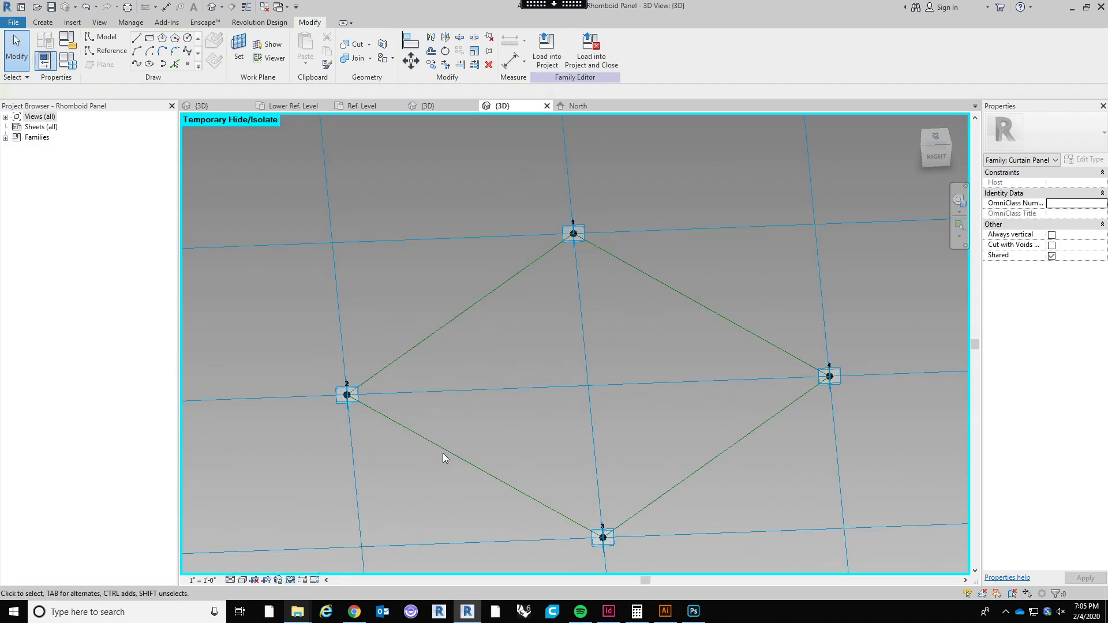
{"action": "key", "text": "Tab"}
{"action": "left_click", "coordinate": [446, 448]}
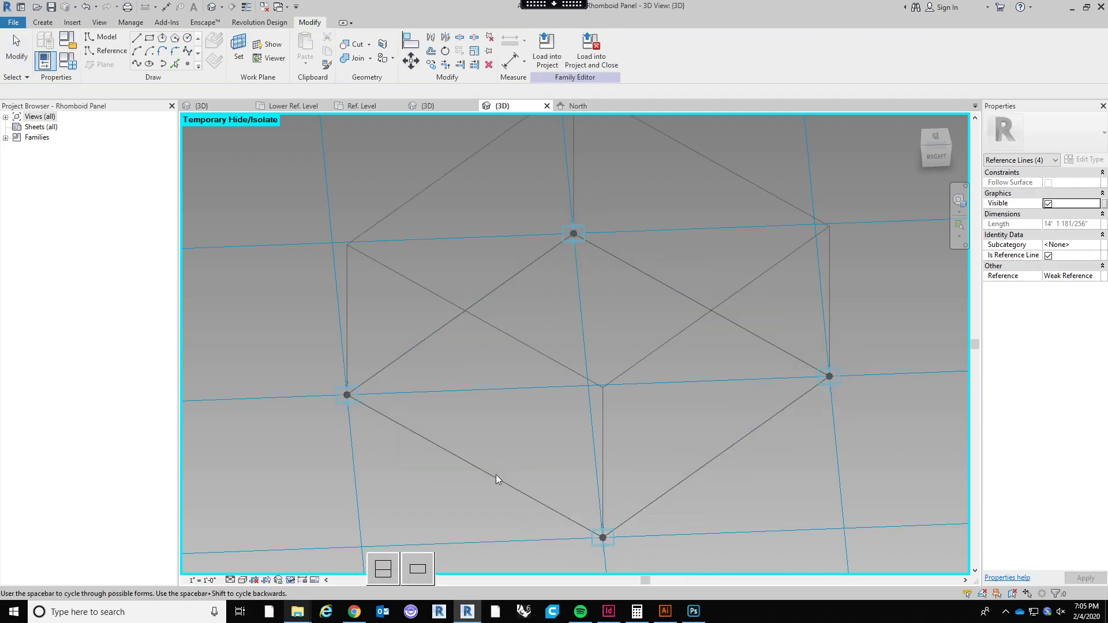
{"action": "left_click", "coordinate": [389, 571]}
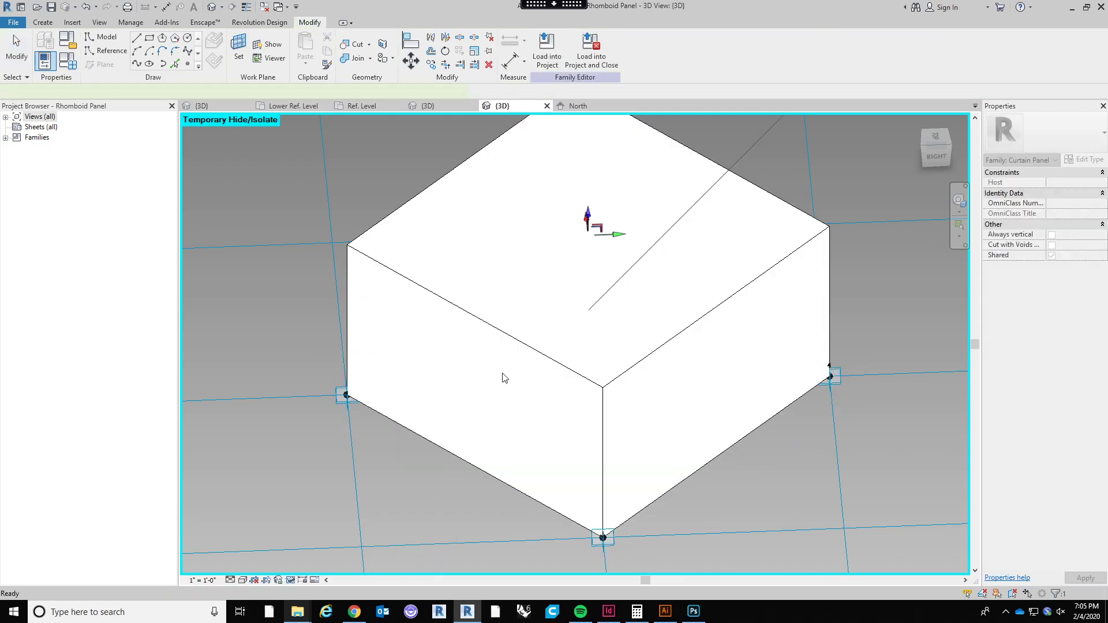
{"action": "scroll", "coordinate": [494, 381], "scroll_direction": "down", "scroll_amount": 3}
{"action": "middle_click_drag", "start_coordinate": [753, 406], "coordinate": [773, 393], "text": "shift"}
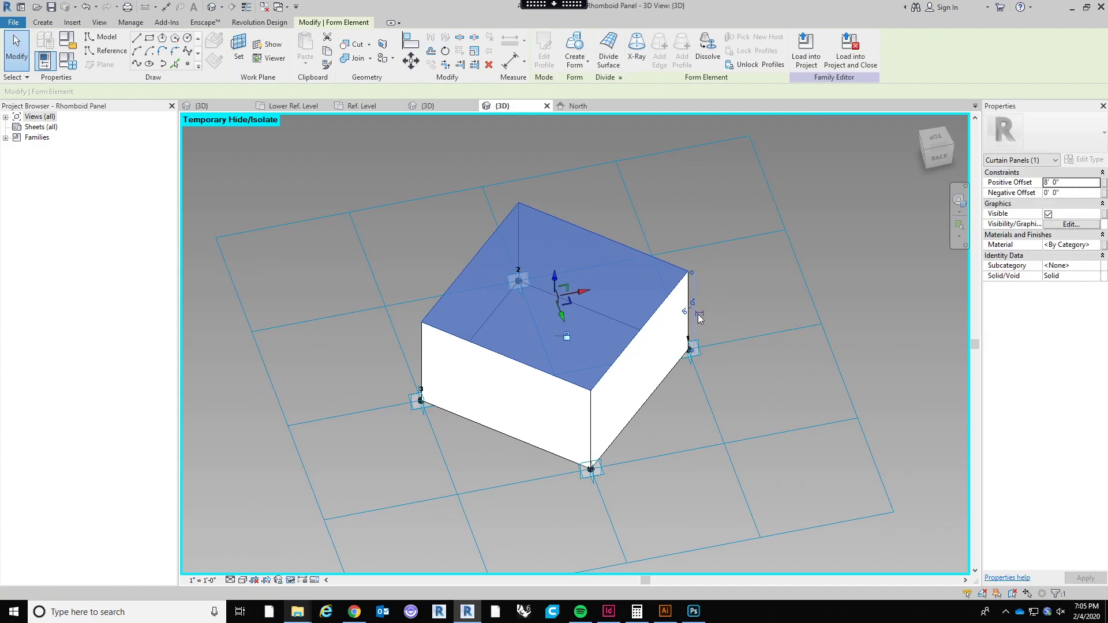
Make the box form's temporary height dimension permanent and place it clear of the form's corner.
{"action": "scroll", "coordinate": [699, 319], "scroll_direction": "up", "scroll_amount": 3}
{"action": "left_click_drag", "start_coordinate": [692, 278], "coordinate": [743, 287]}
{"action": "left_click", "coordinate": [745, 200]}
{"action": "scroll", "coordinate": [745, 200], "scroll_direction": "down", "scroll_amount": 2}
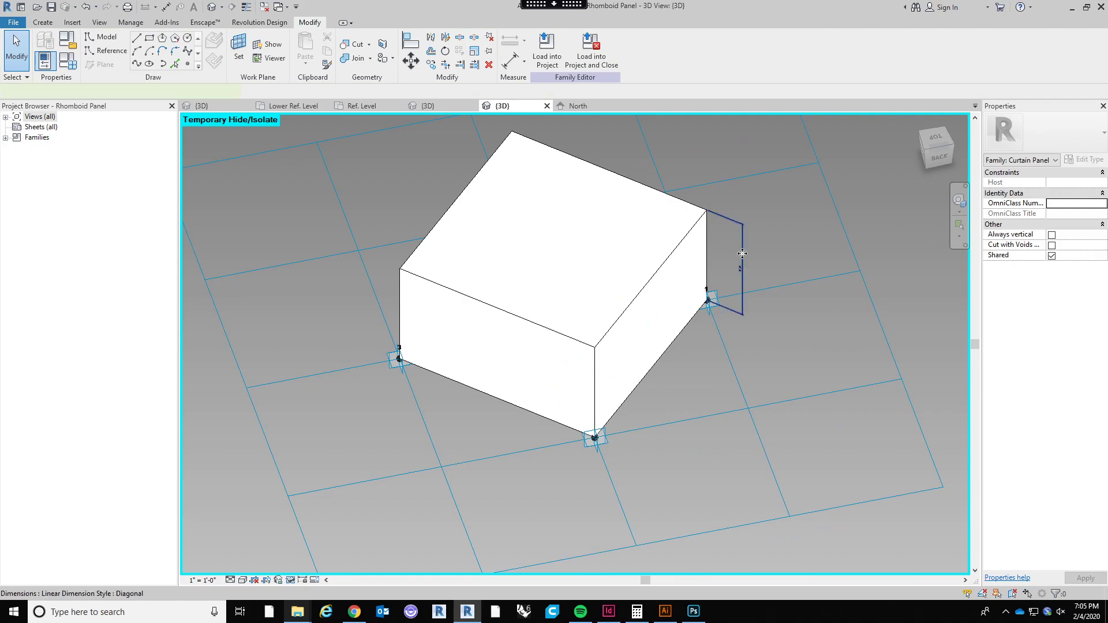
Label the form's height dimension with a new non-reporting instance family parameter named Panel Depth 1.
{"action": "left_click", "coordinate": [744, 264]}
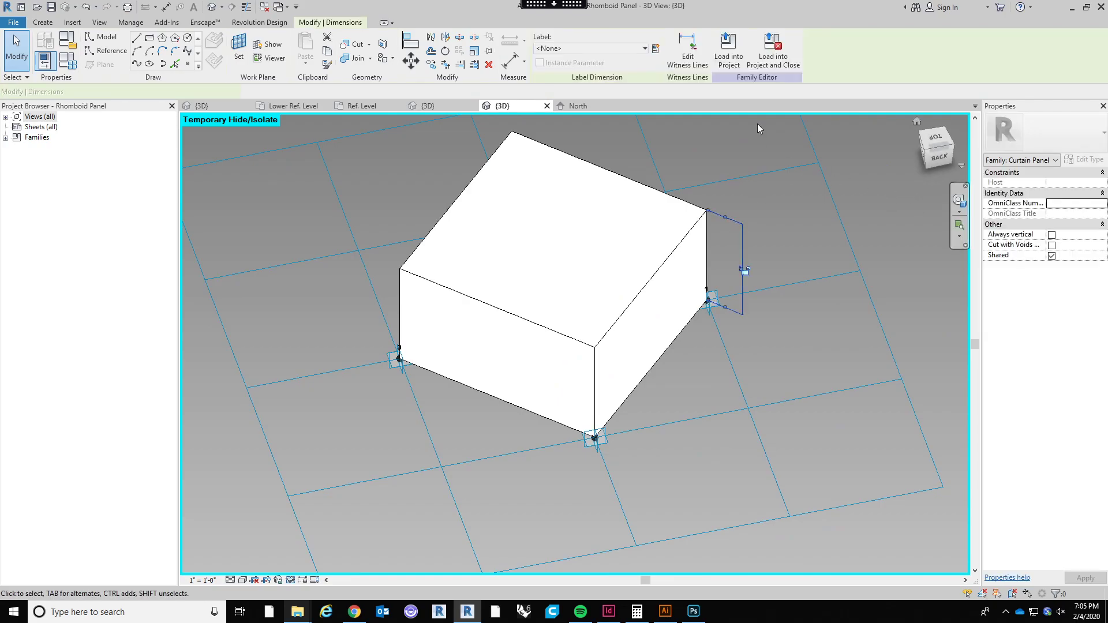
{"action": "left_click", "coordinate": [655, 49]}
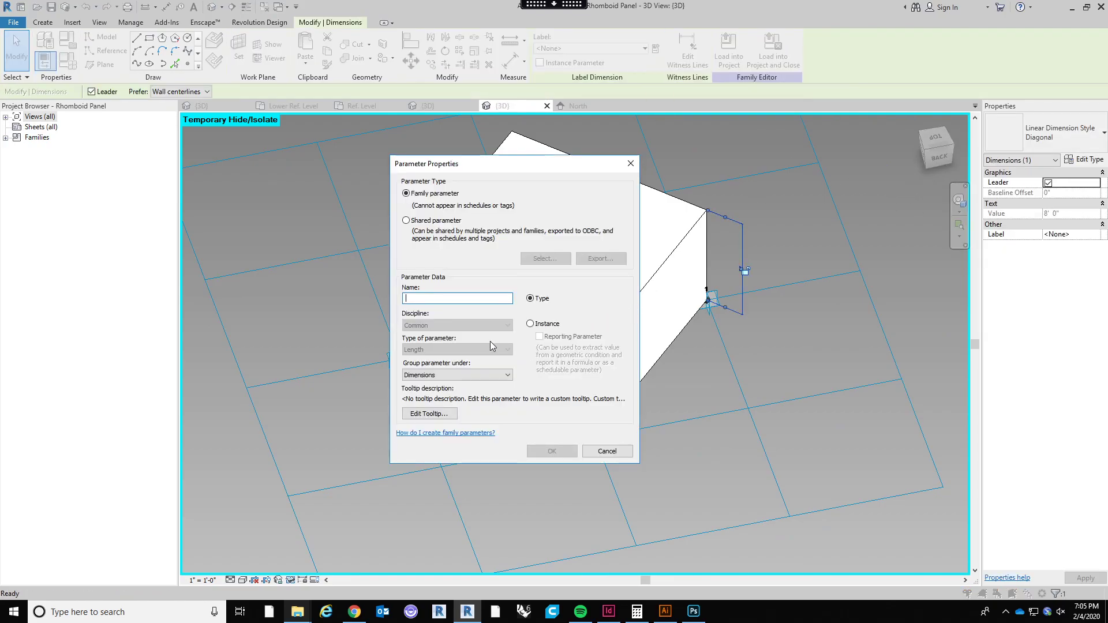
{"action": "type", "text": "Panel Depth 1"}
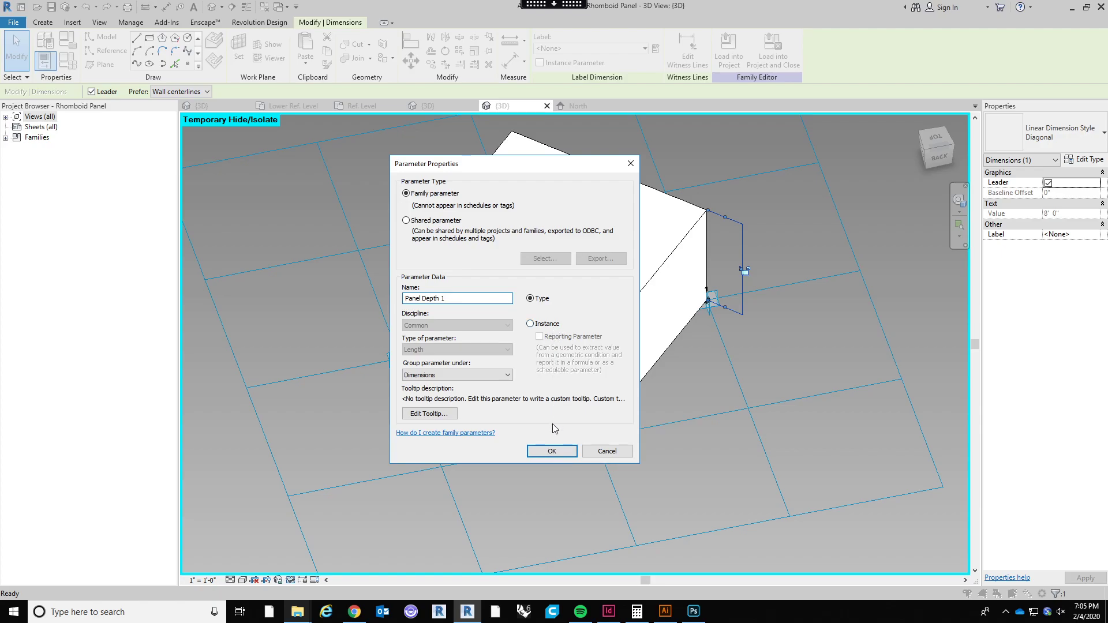
{"action": "left_click", "coordinate": [541, 322]}
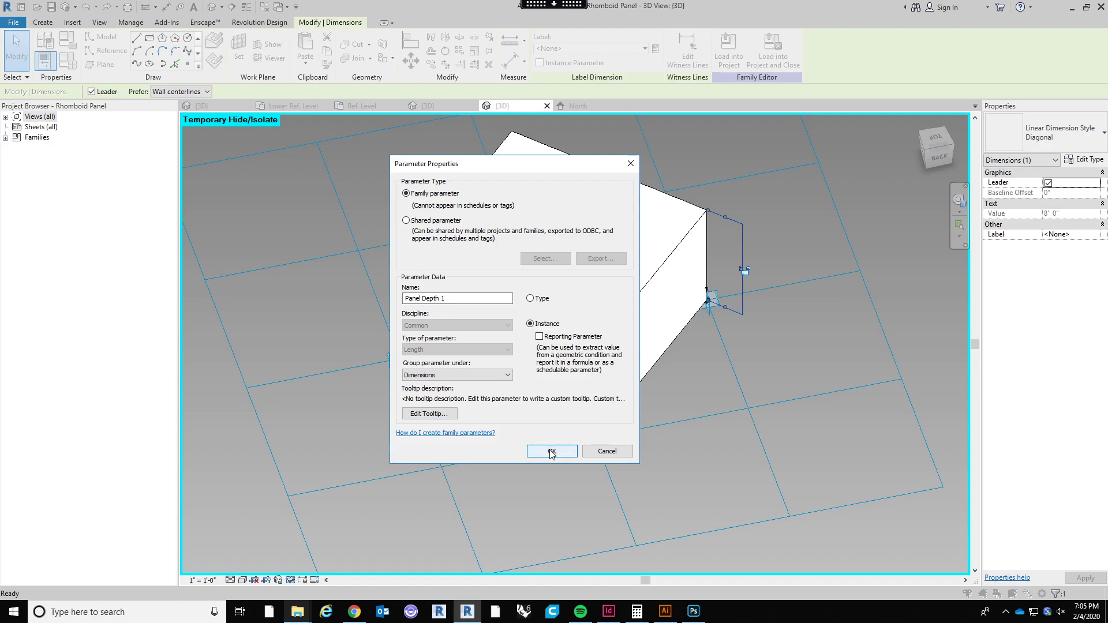
{"action": "left_click", "coordinate": [540, 338]}
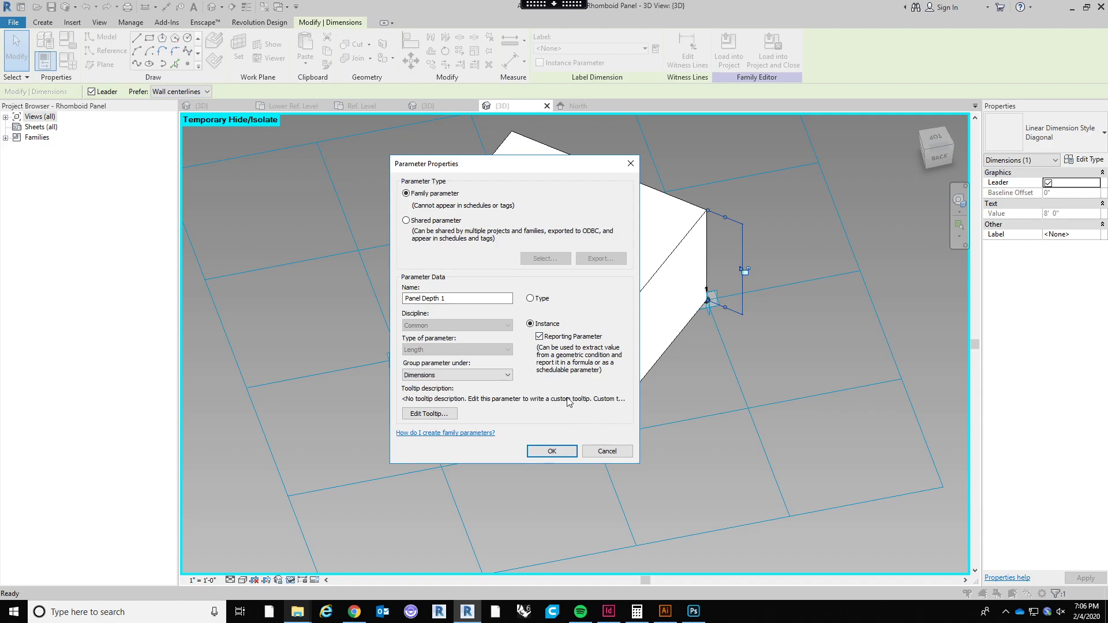
{"action": "left_click", "coordinate": [540, 337]}
{"action": "left_click", "coordinate": [552, 452]}
{"action": "left_click", "coordinate": [707, 430]}
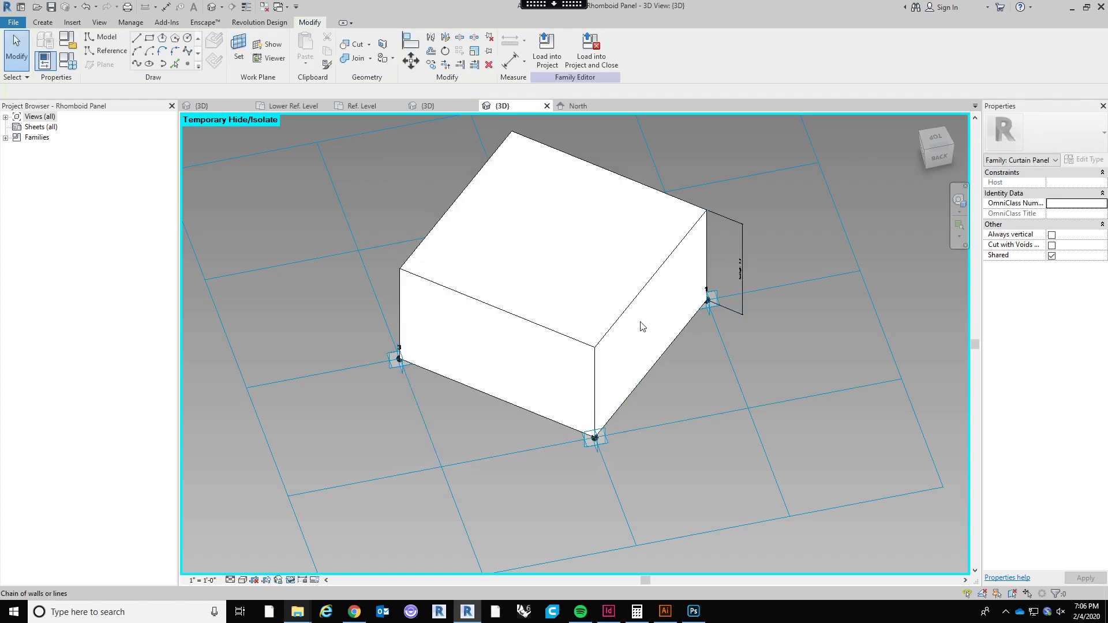
Select the form's bottom face and raise it about 2' 7" above the reference lines.
{"action": "scroll", "coordinate": [640, 323], "scroll_direction": "up", "scroll_amount": 1}
{"action": "middle_click_drag", "start_coordinate": [697, 401], "coordinate": [637, 412], "text": "shift"}
{"action": "middle_click_drag", "start_coordinate": [675, 451], "coordinate": [718, 401], "text": "shift"}
{"action": "key", "text": "Tab"}
{"action": "key", "text": "Tab"}
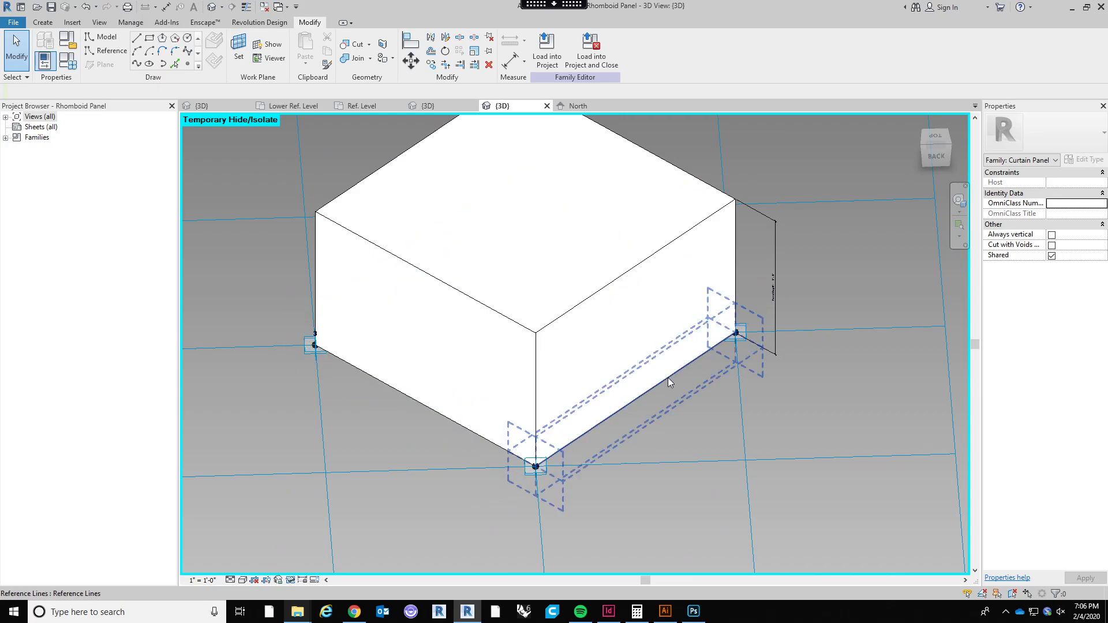
{"action": "left_click", "coordinate": [667, 379]}
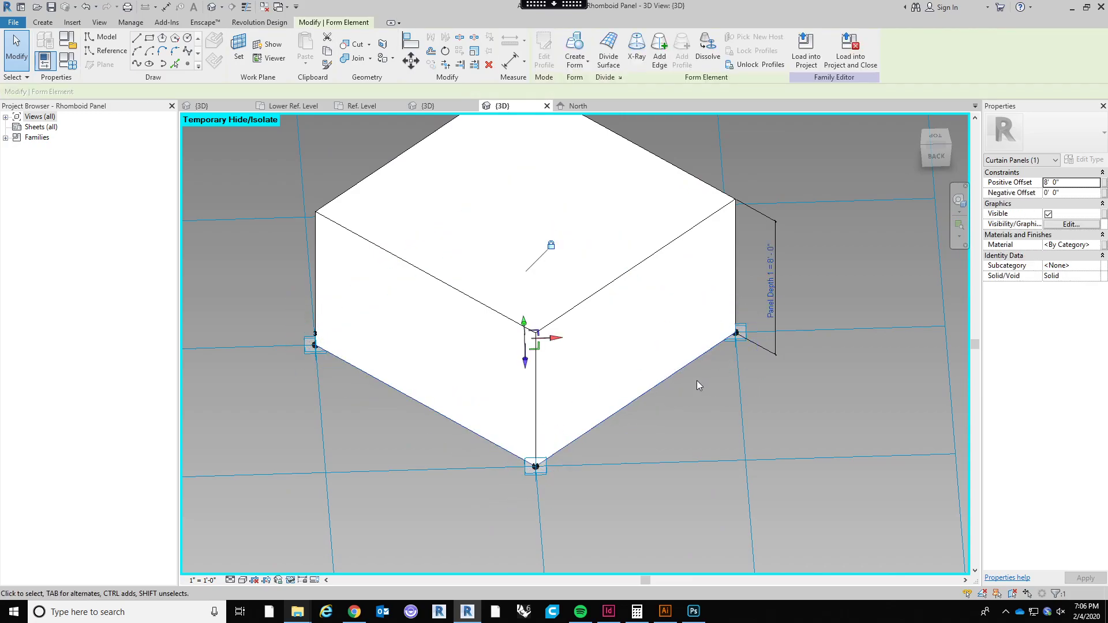
{"action": "middle_click_drag", "start_coordinate": [634, 450], "coordinate": [716, 374], "text": "shift"}
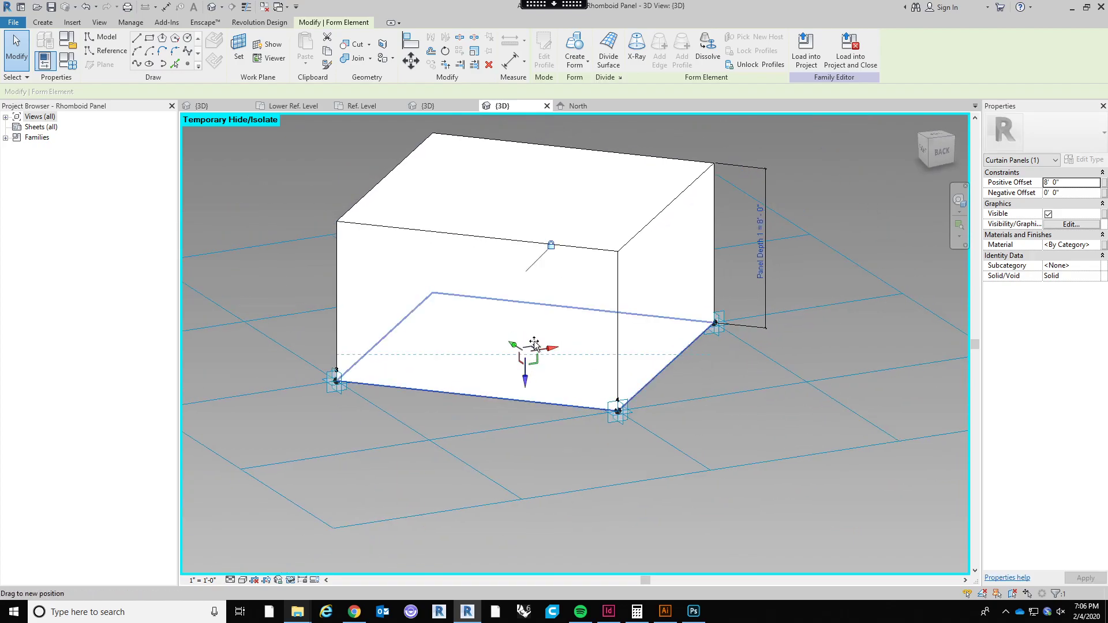
{"action": "left_click_drag", "start_coordinate": [536, 332], "coordinate": [661, 348]}
{"action": "middle_click_drag", "start_coordinate": [724, 435], "coordinate": [664, 435], "text": "shift"}
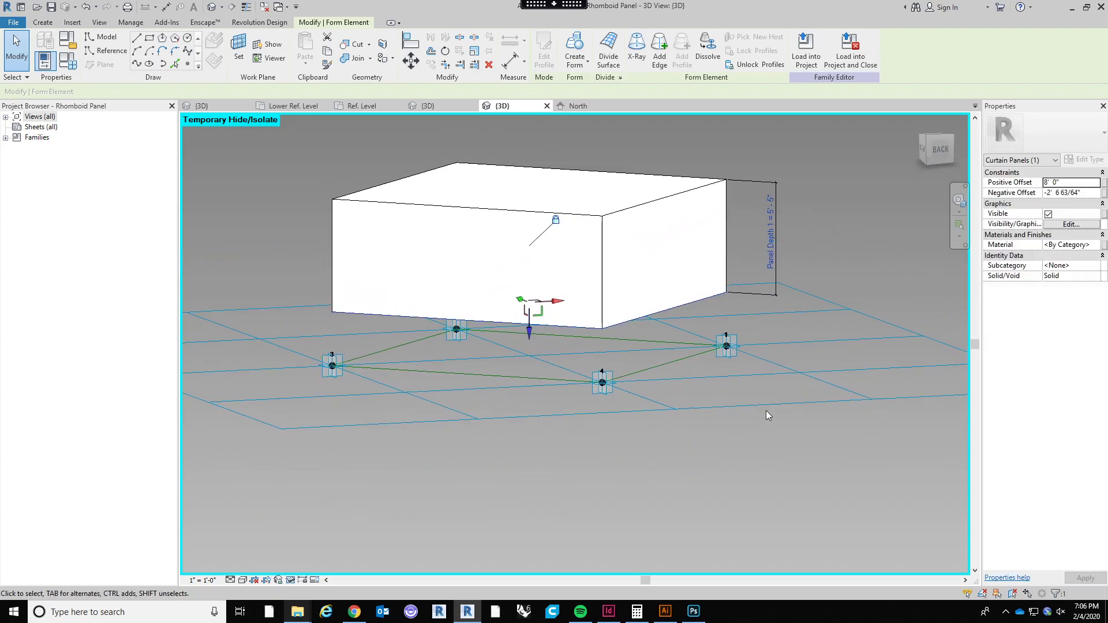
Try to dimension from the reference line between points 1 and 4 to the raised form above it.
{"action": "left_click", "coordinate": [767, 412]}
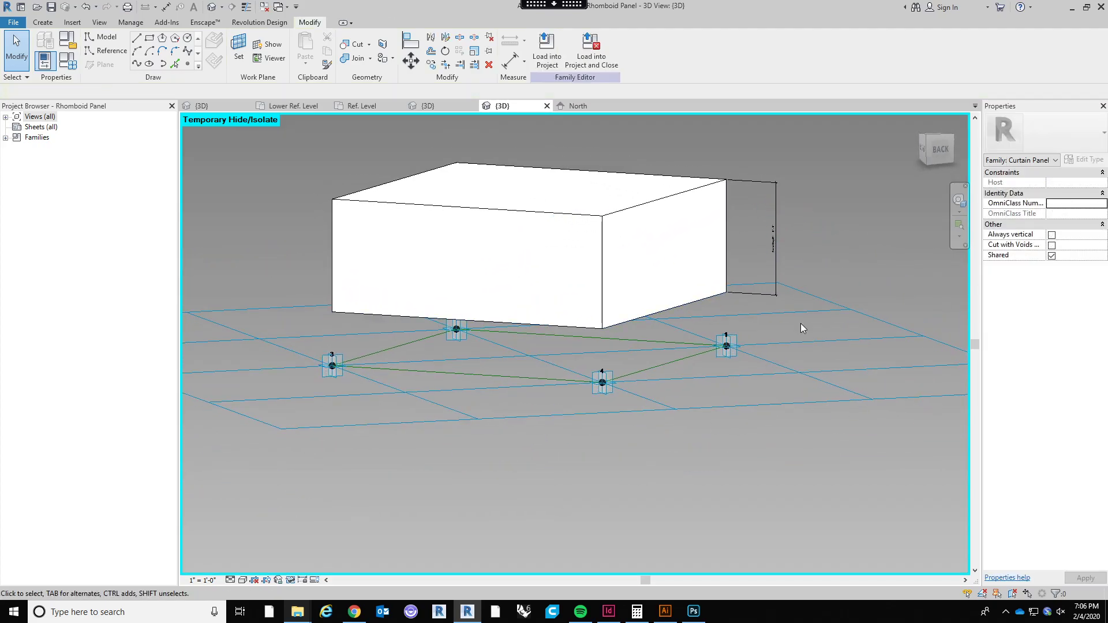
{"action": "left_click", "coordinate": [510, 60]}
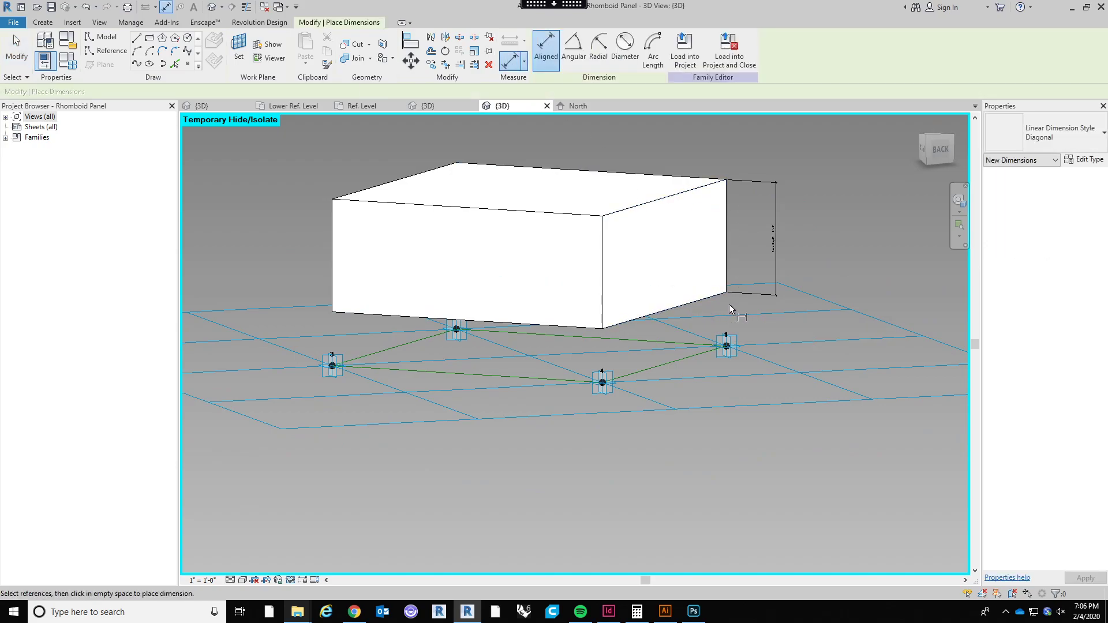
{"action": "scroll", "coordinate": [732, 233], "scroll_direction": "up", "scroll_amount": 2}
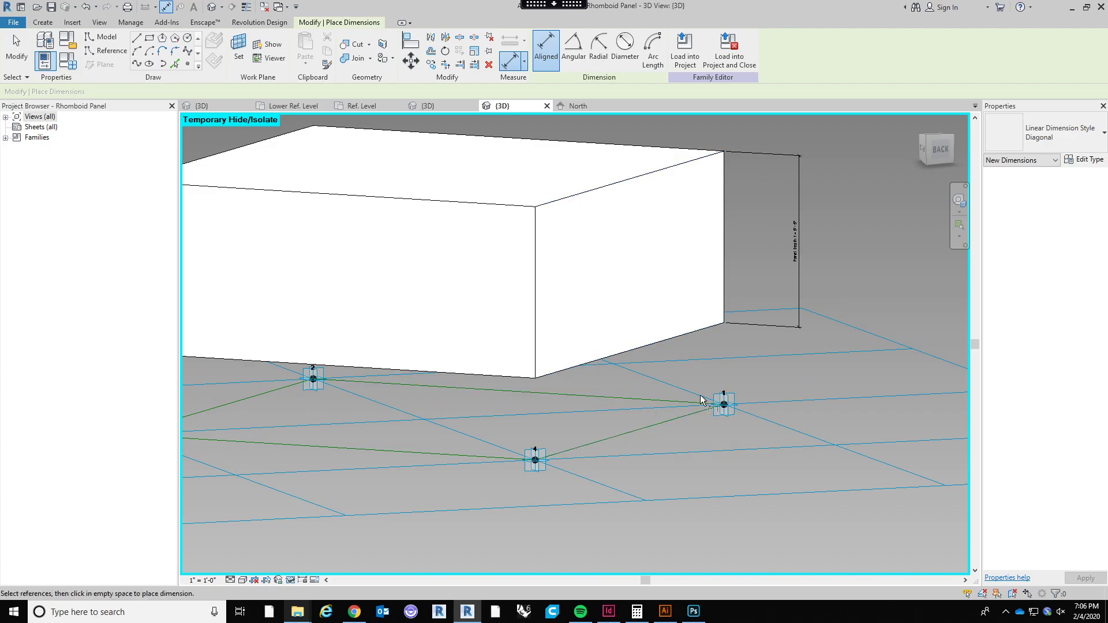
{"action": "left_click", "coordinate": [672, 420]}
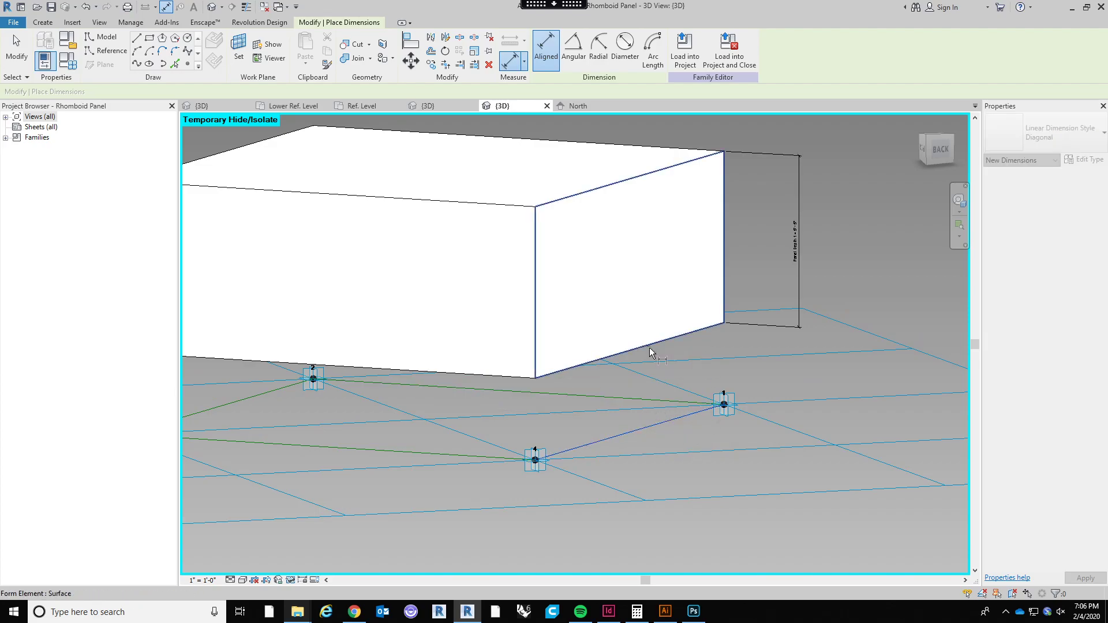
{"action": "scroll", "coordinate": [651, 354], "scroll_direction": "down", "scroll_amount": 5}
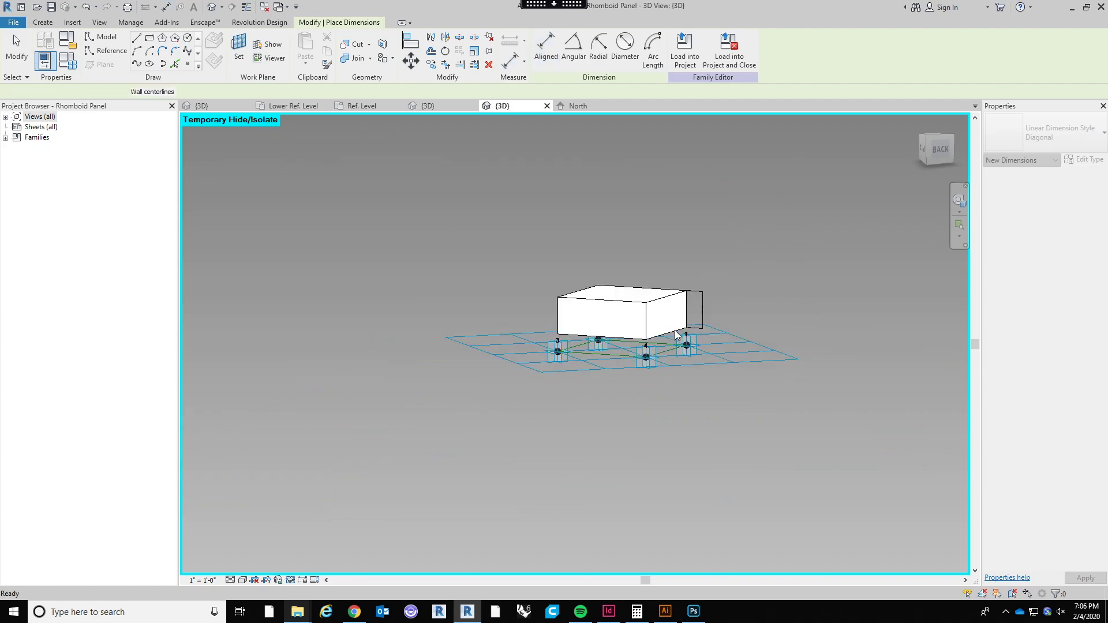
{"action": "middle_click_drag", "start_coordinate": [652, 439], "coordinate": [651, 343], "text": "shift"}
{"action": "scroll", "coordinate": [650, 341], "scroll_direction": "up", "scroll_amount": 5}
{"action": "left_click", "coordinate": [581, 431]}
{"action": "key", "text": "Escape"}
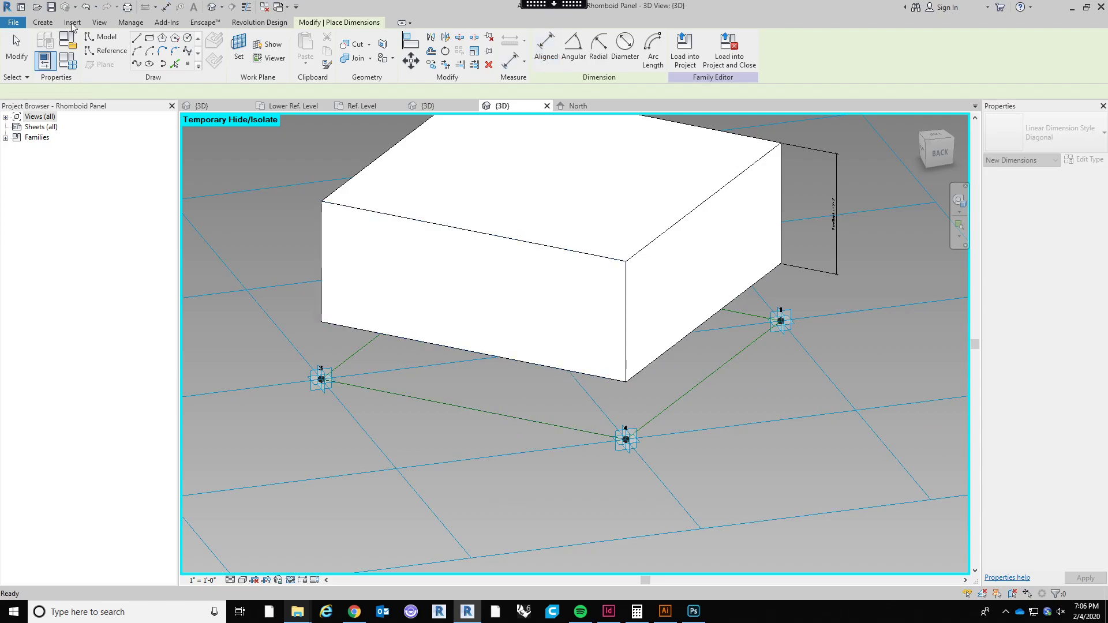
{"action": "key", "text": "Escape"}
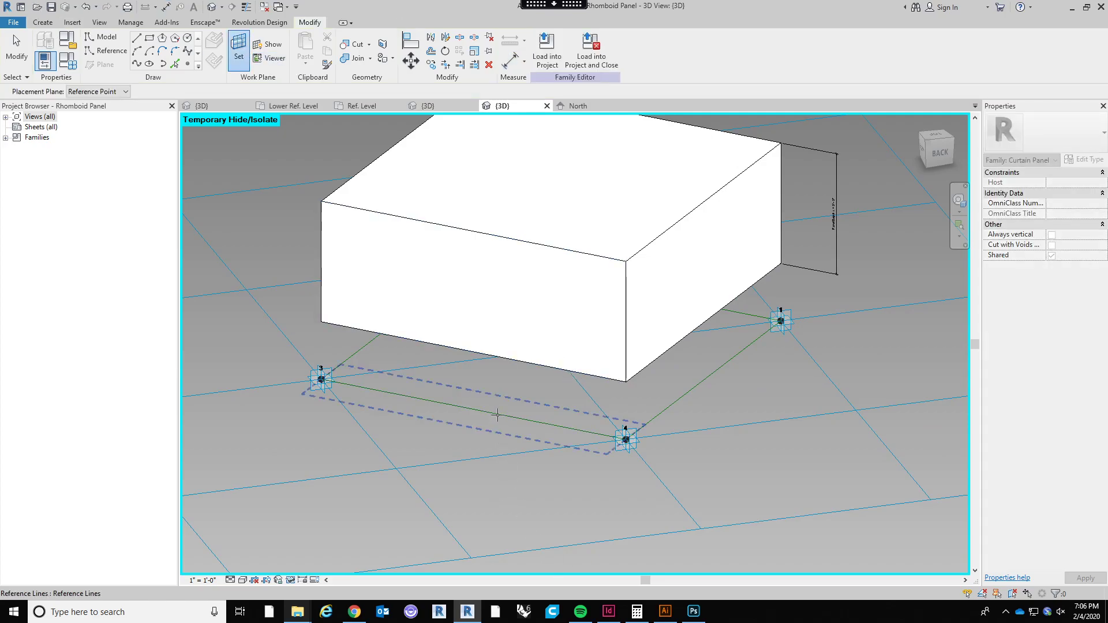
Try to dimension from the reference line between points 3 and 4 to the form's face above it.
{"action": "key", "text": "d"}
{"action": "key", "text": "i"}
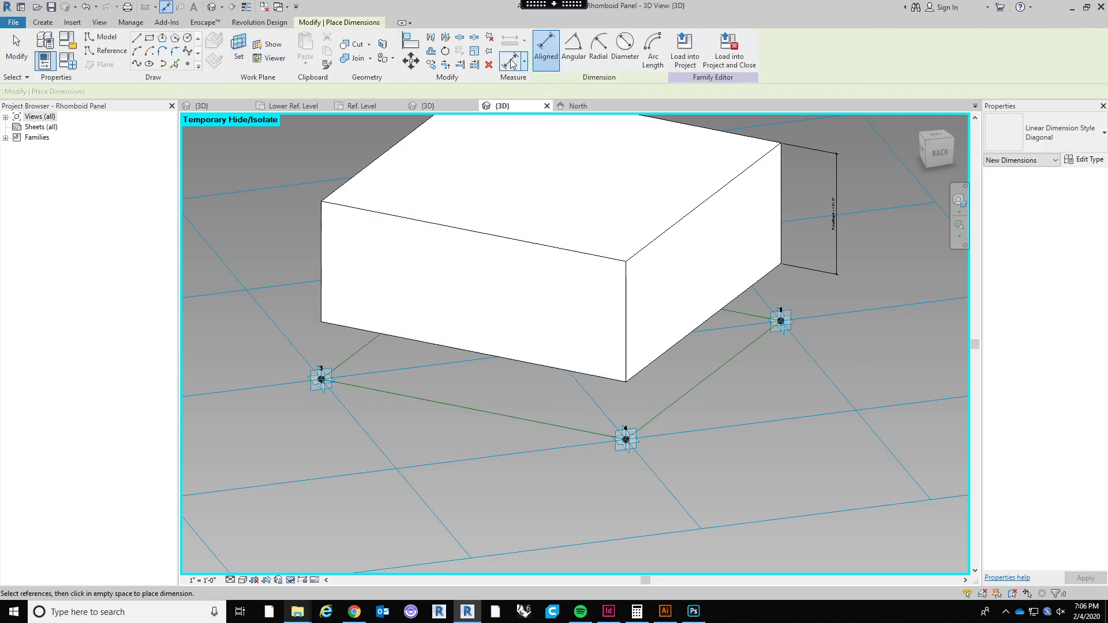
{"action": "left_click", "coordinate": [511, 415]}
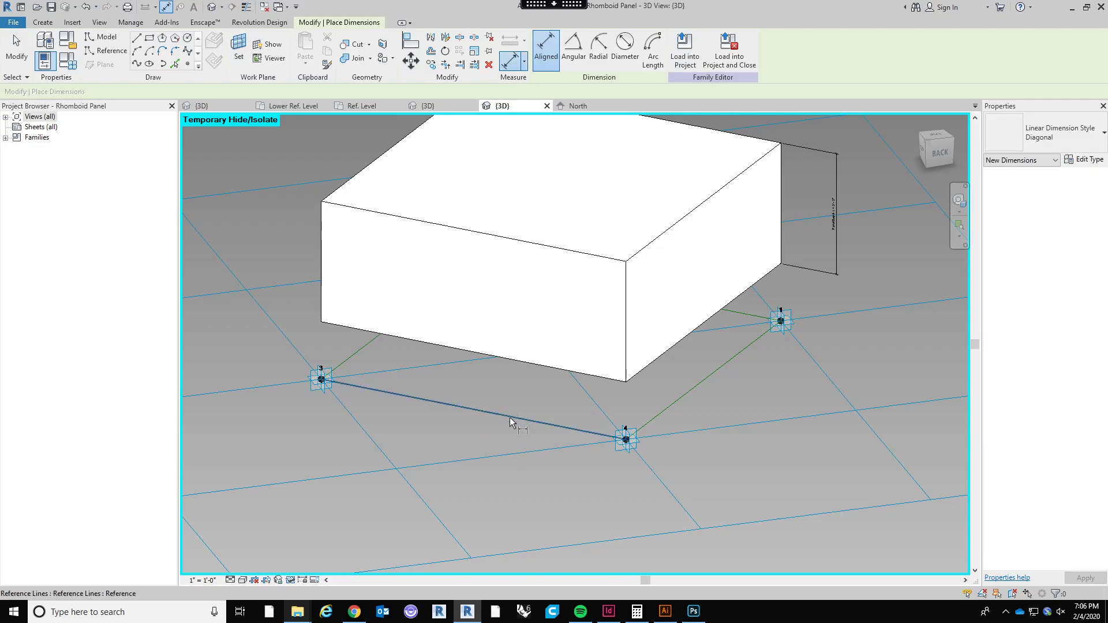
{"action": "left_click", "coordinate": [520, 365]}
{"action": "scroll", "coordinate": [525, 434], "scroll_direction": "down", "scroll_amount": 3}
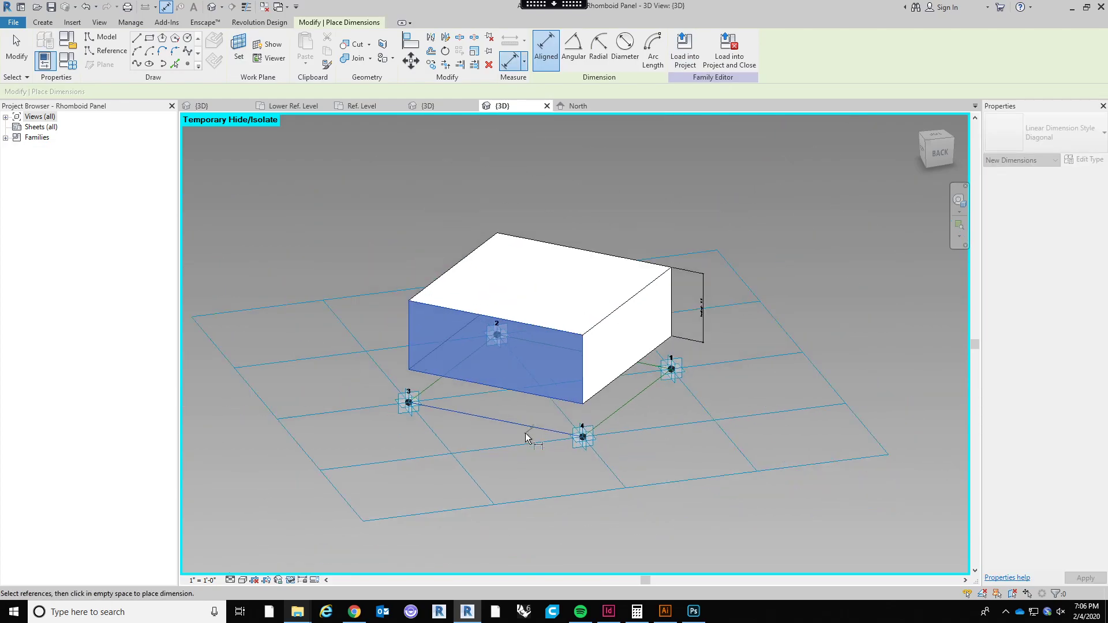
{"action": "scroll", "coordinate": [525, 434], "scroll_direction": "up", "scroll_amount": 3}
{"action": "key", "text": "Escape"}
{"action": "middle_click_drag", "start_coordinate": [653, 399], "coordinate": [795, 277], "text": "shift"}
{"action": "scroll", "coordinate": [795, 277], "scroll_direction": "up", "scroll_amount": 3}
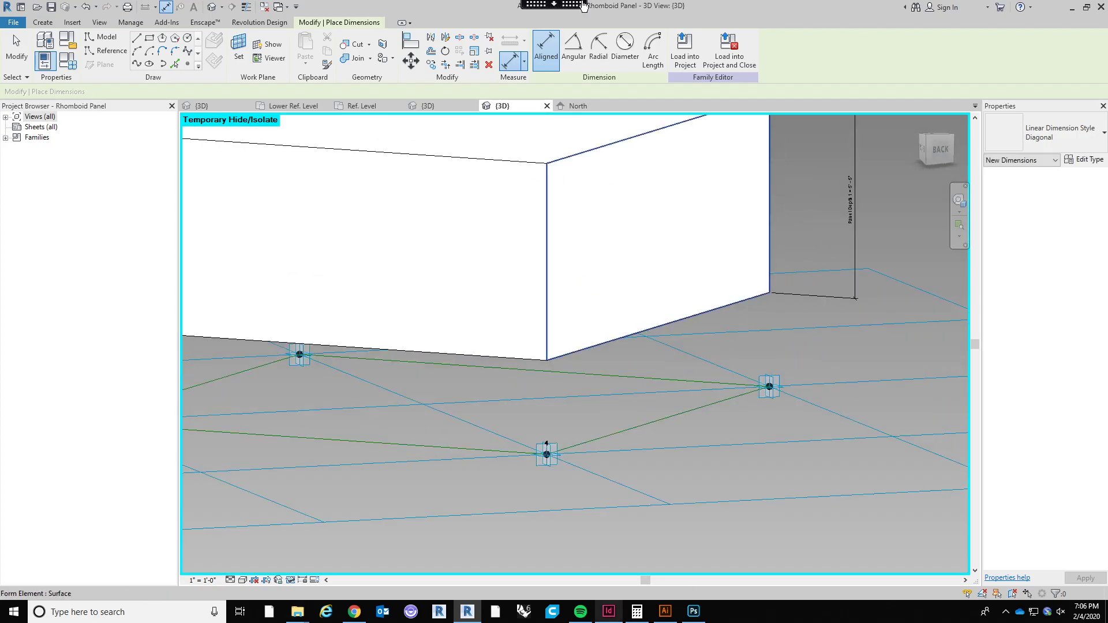
{"action": "left_click", "coordinate": [601, 25]}
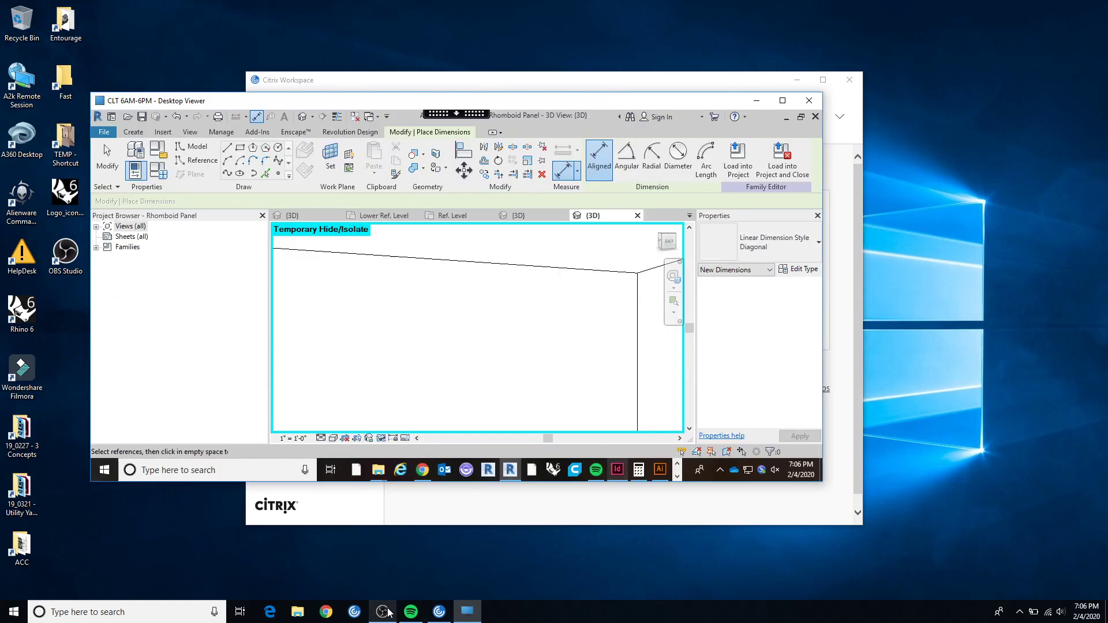
{"action": "left_click", "coordinate": [382, 612]}
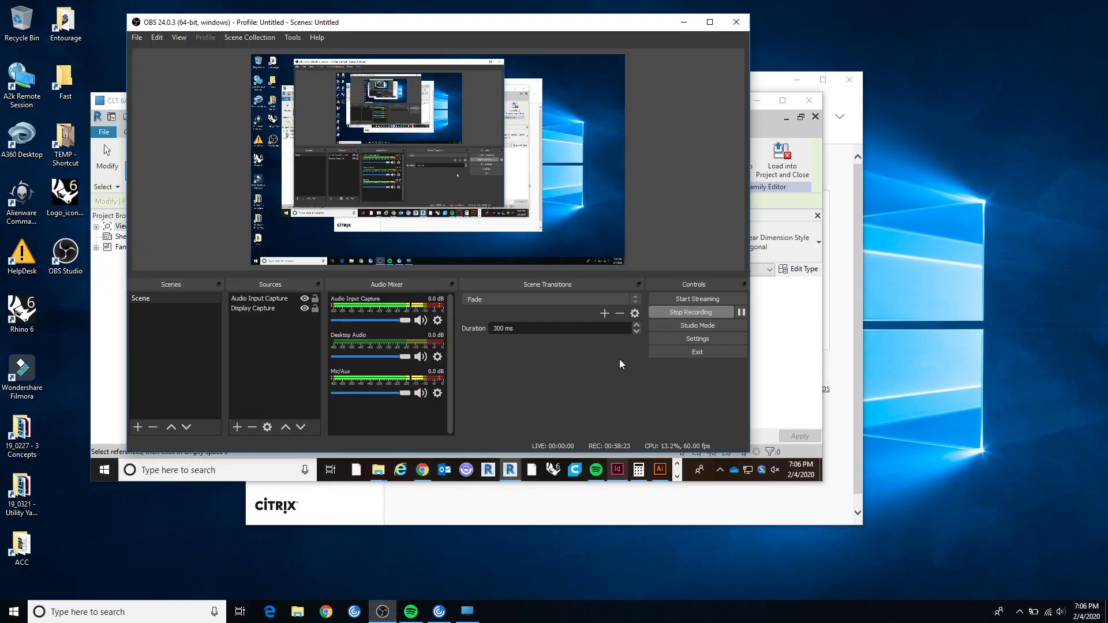
{"action": "left_click", "coordinate": [777, 100]}
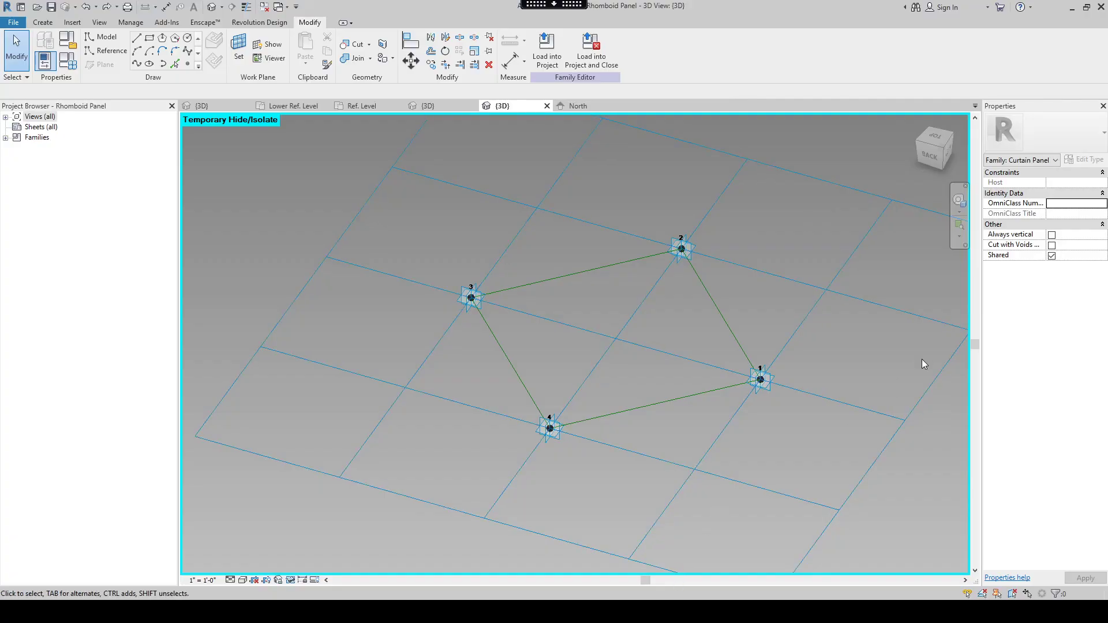
Create a new solid box form from the chain of four reference lines joining the adaptive points.
{"action": "middle_click_drag", "start_coordinate": [658, 400], "coordinate": [605, 413]}
{"action": "scroll", "coordinate": [768, 233], "scroll_direction": "up", "scroll_amount": 1}
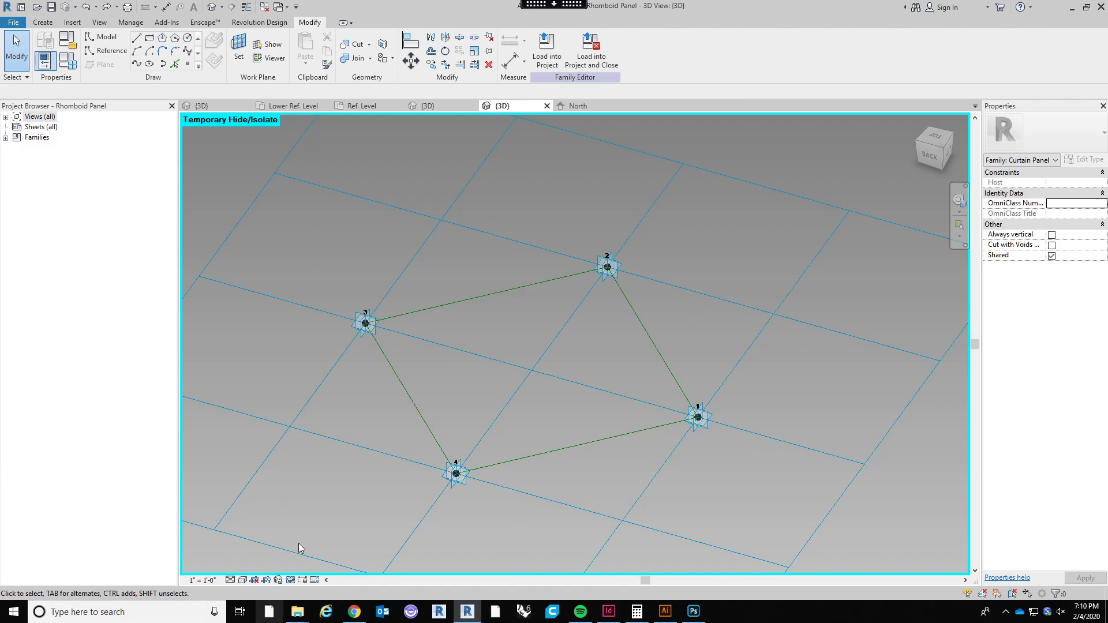
{"action": "key", "text": "Tab"}
{"action": "left_click", "coordinate": [624, 434]}
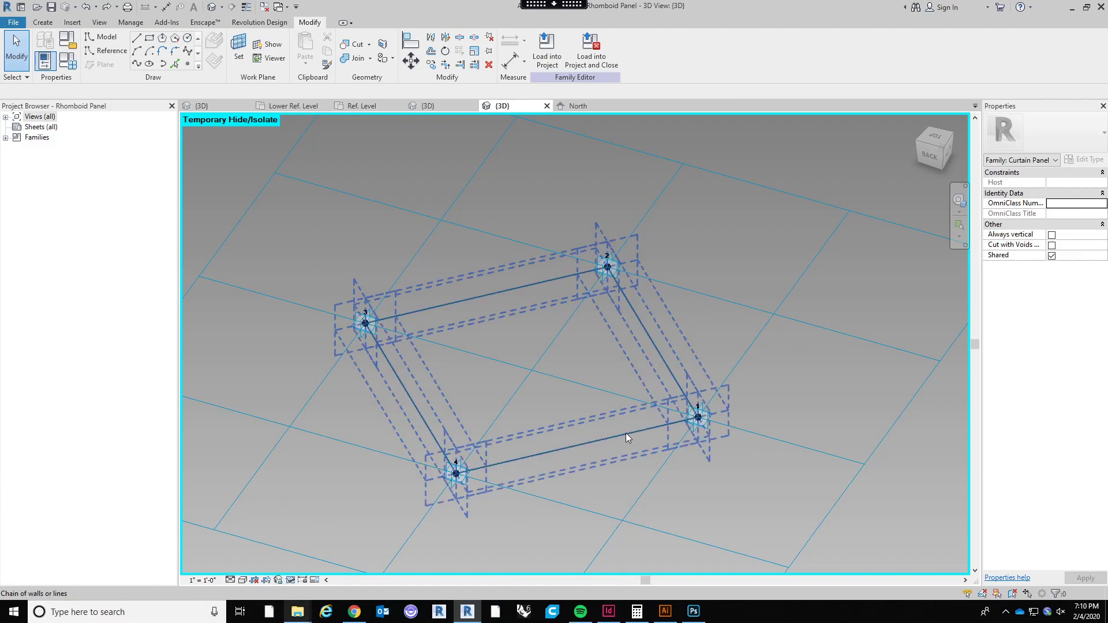
{"action": "left_click", "coordinate": [548, 44]}
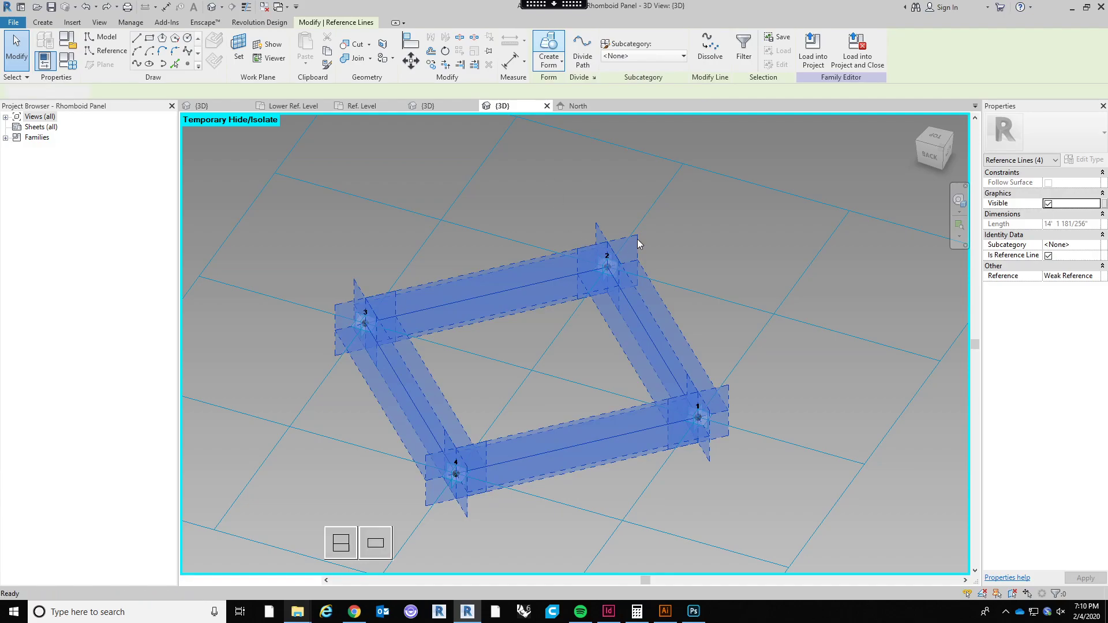
{"action": "left_click", "coordinate": [342, 544]}
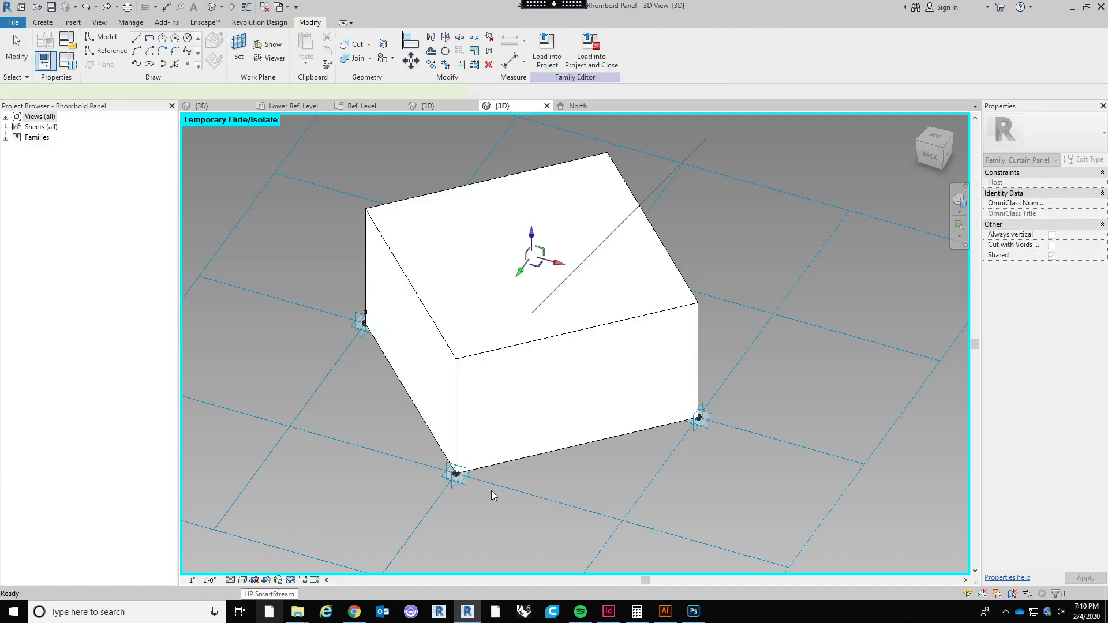
{"action": "middle_click_drag", "start_coordinate": [597, 467], "coordinate": [694, 458], "text": "shift"}
{"action": "left_click", "coordinate": [768, 439]}
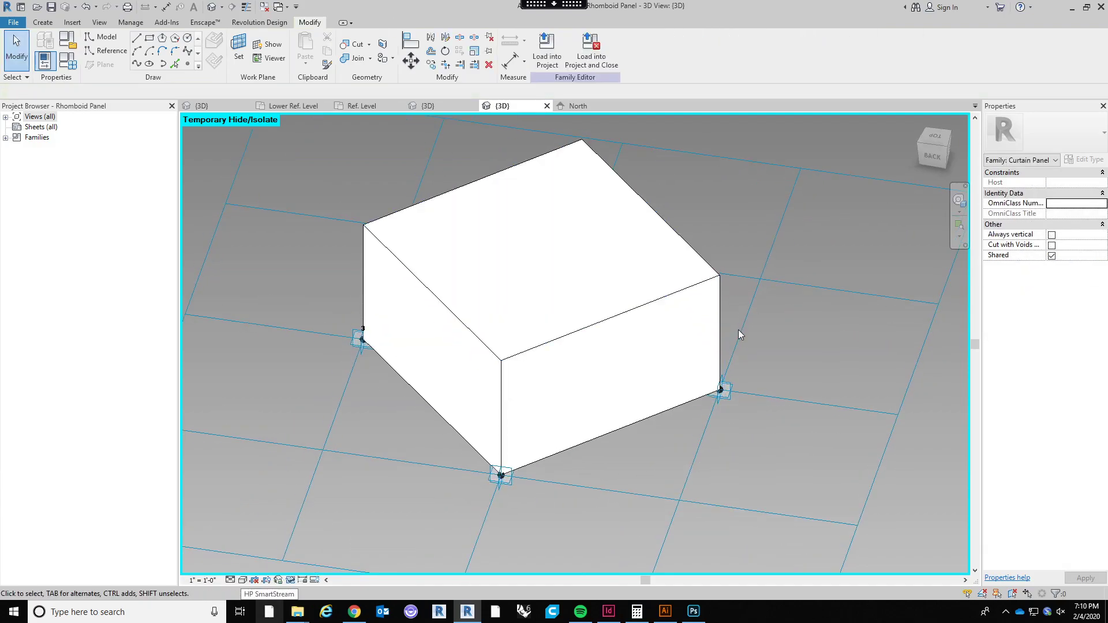
Set the box form's Negative Offset to 5' 0".
{"action": "left_click", "coordinate": [741, 363]}
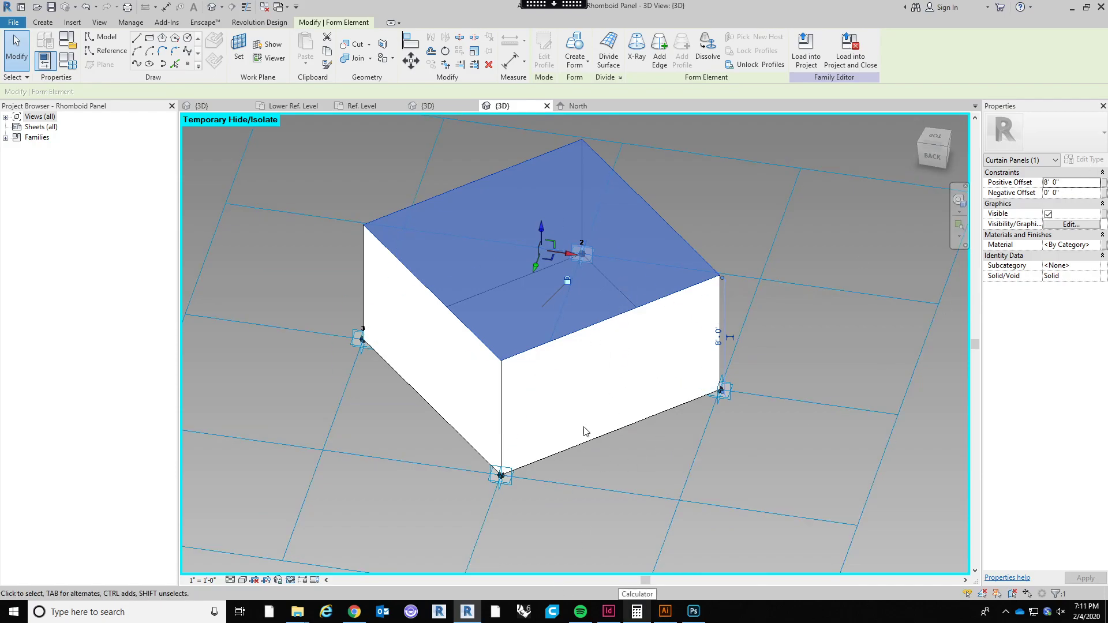
{"action": "middle_click_drag", "start_coordinate": [659, 465], "coordinate": [692, 458], "text": "shift"}
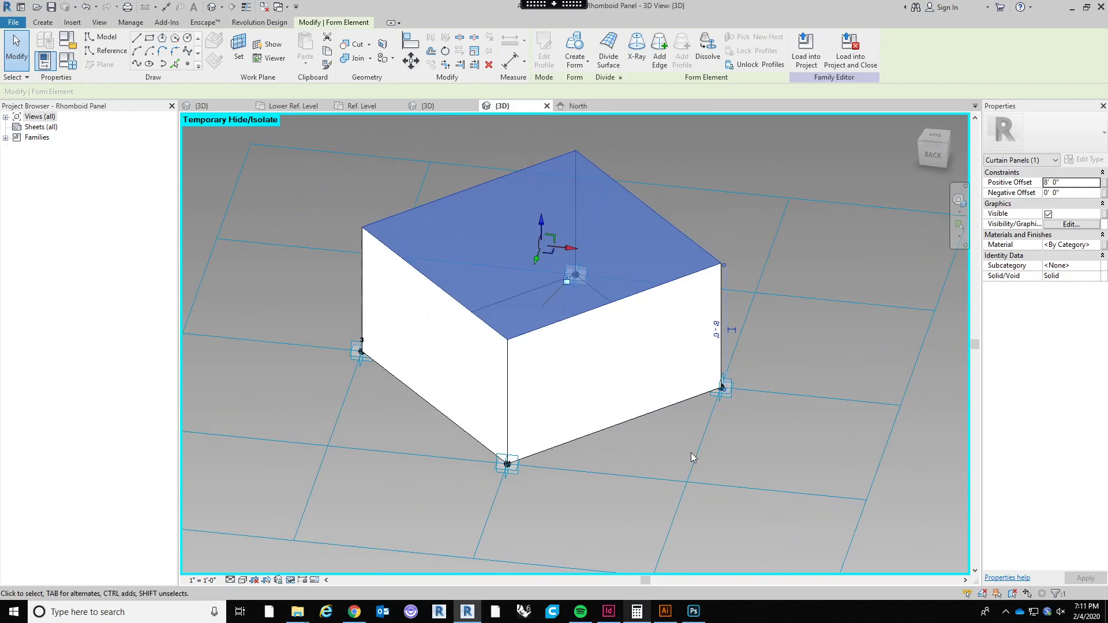
{"action": "left_click", "coordinate": [1081, 194]}
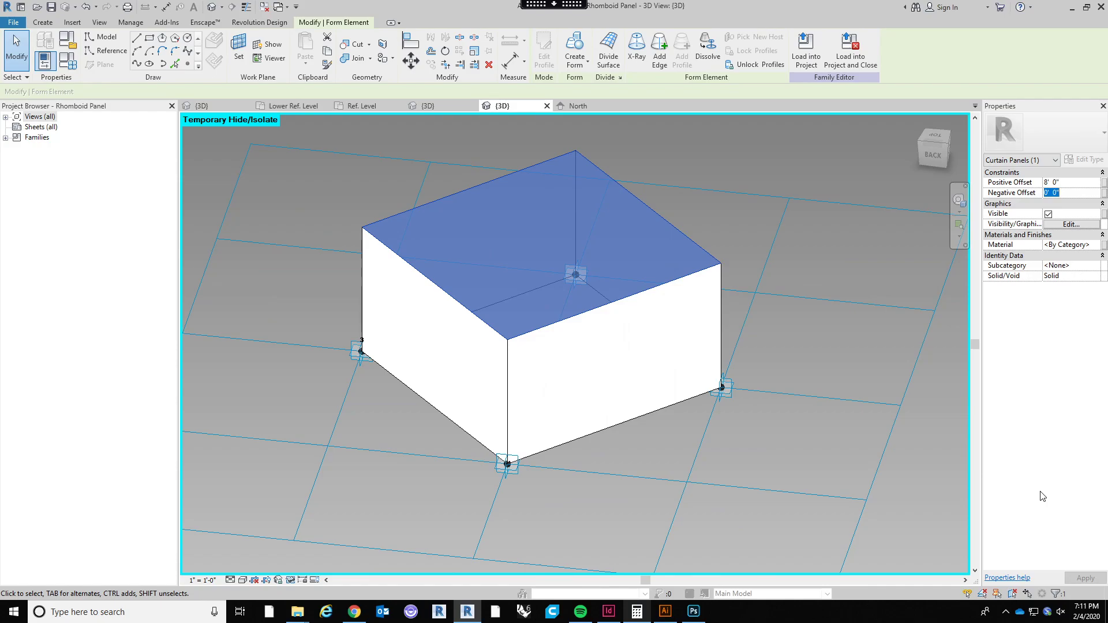
{"action": "type", "text": "5"}
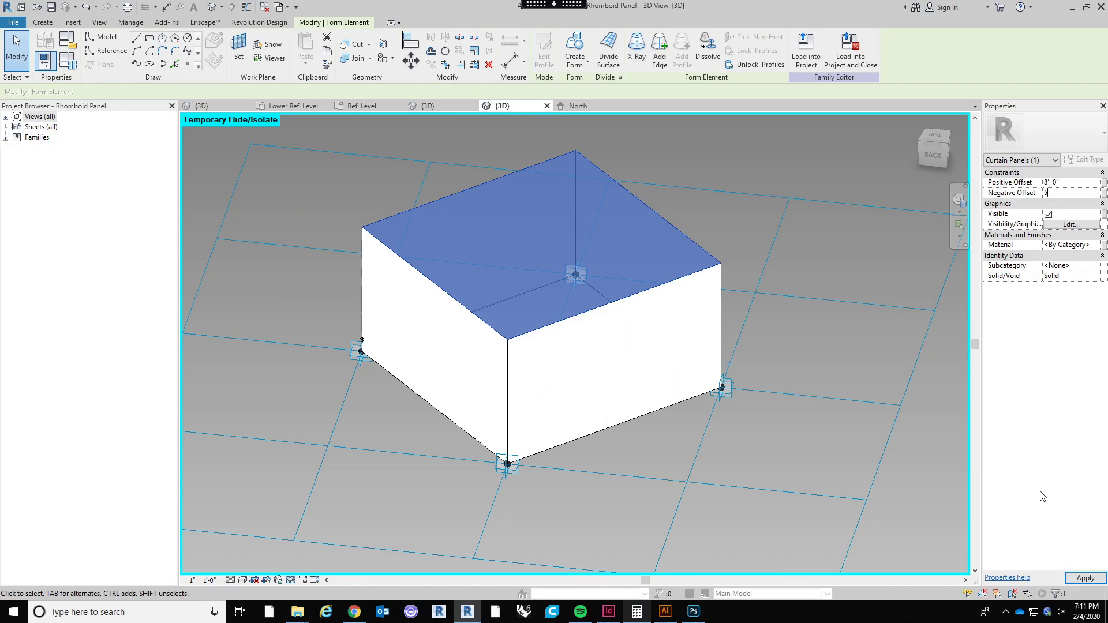
{"action": "scroll", "coordinate": [725, 347], "scroll_direction": "down", "scroll_amount": 5}
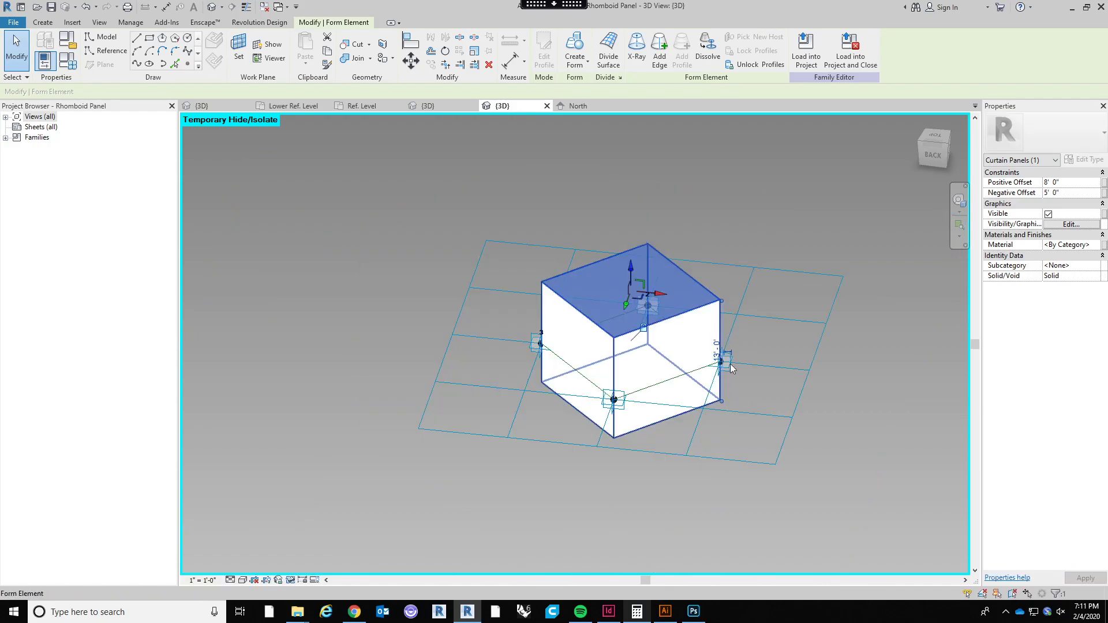
{"action": "scroll", "coordinate": [743, 415], "scroll_direction": "up", "scroll_amount": 4}
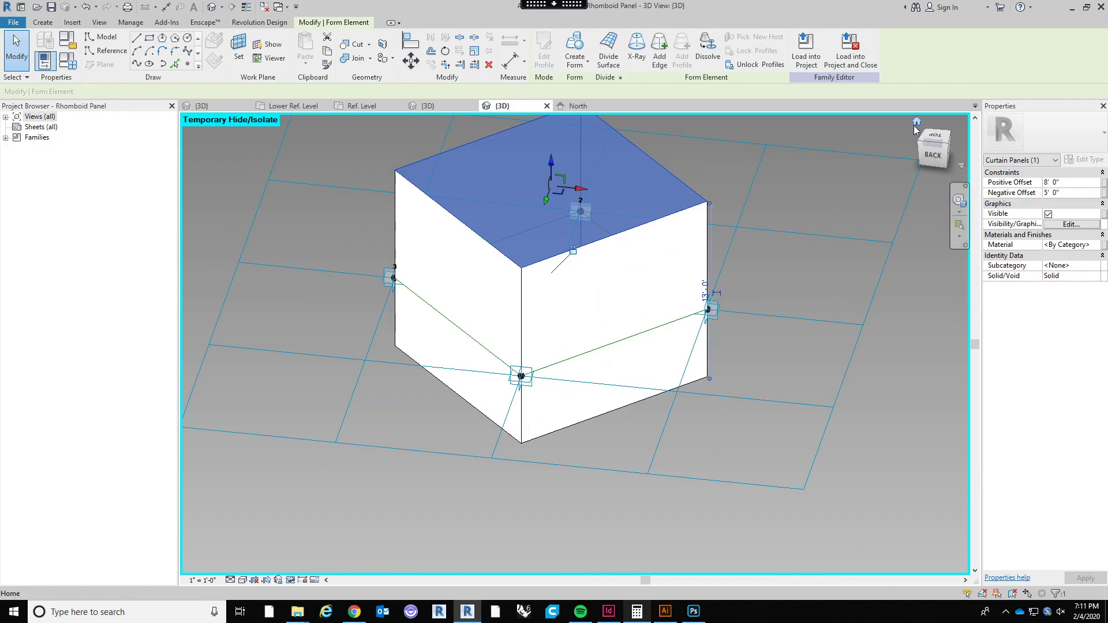
Set the form's Negative Offset to -5' 0" to lift its bottom face above the reference lines.
{"action": "left_click", "coordinate": [1052, 192]}
{"action": "type", "text": "-"}
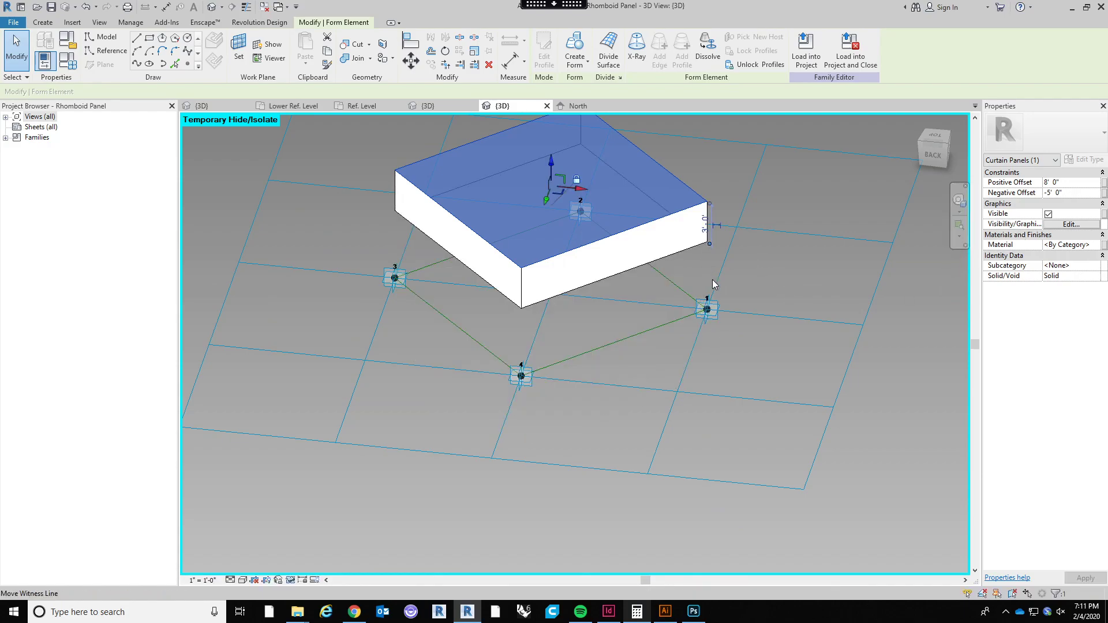
{"action": "left_click", "coordinate": [763, 286]}
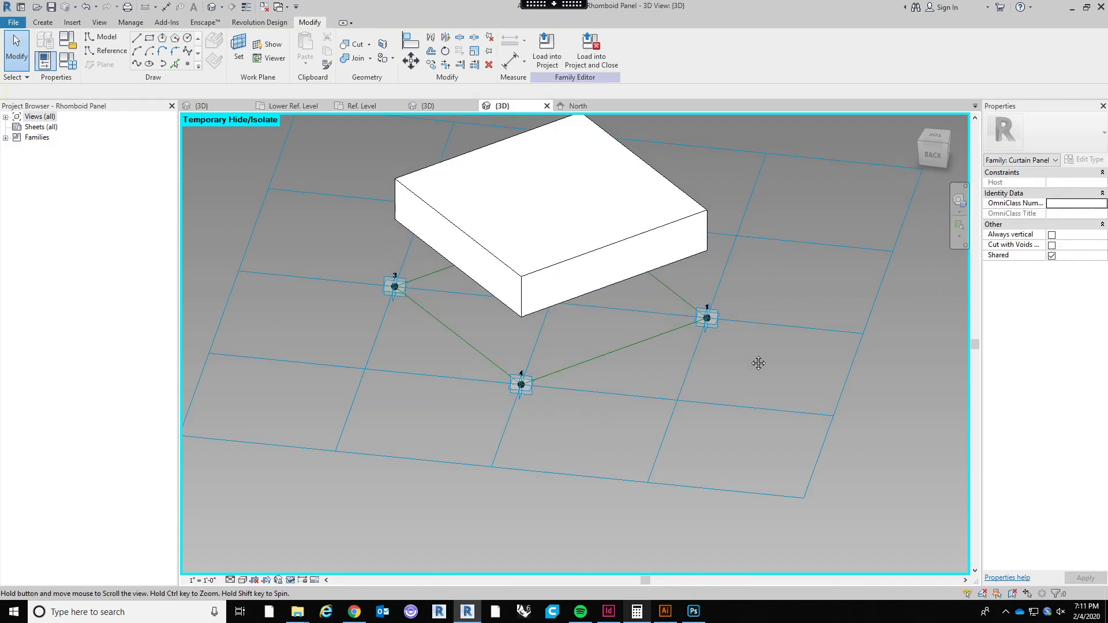
{"action": "scroll", "coordinate": [752, 355], "scroll_direction": "down", "scroll_amount": 3}
{"action": "scroll", "coordinate": [700, 413], "scroll_direction": "up", "scroll_amount": 3}
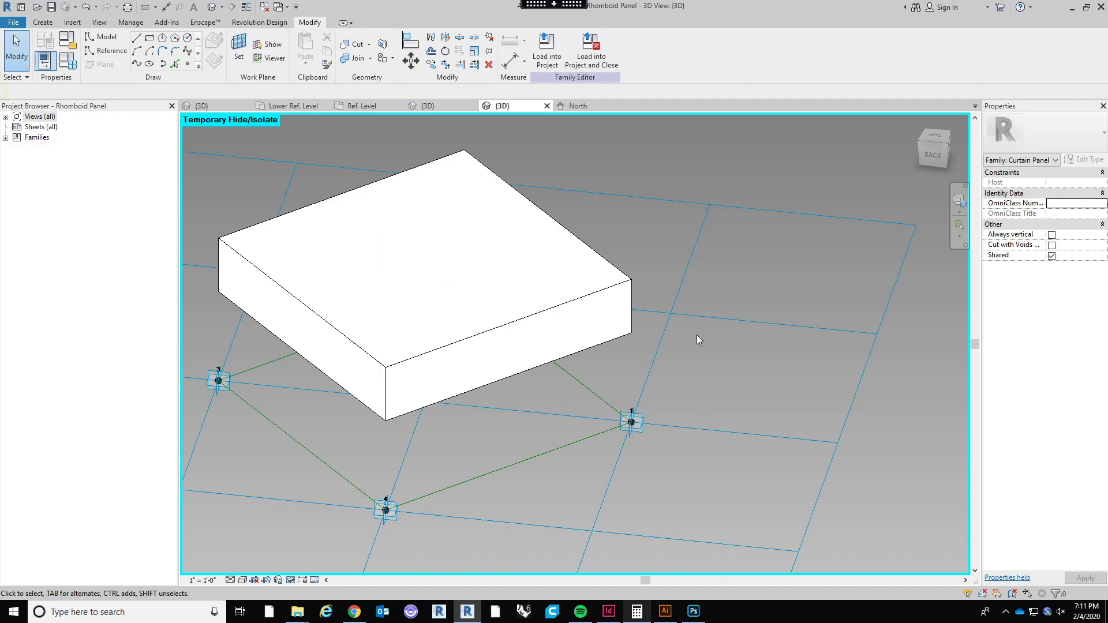
{"action": "middle_click_drag", "start_coordinate": [693, 336], "coordinate": [713, 349]}
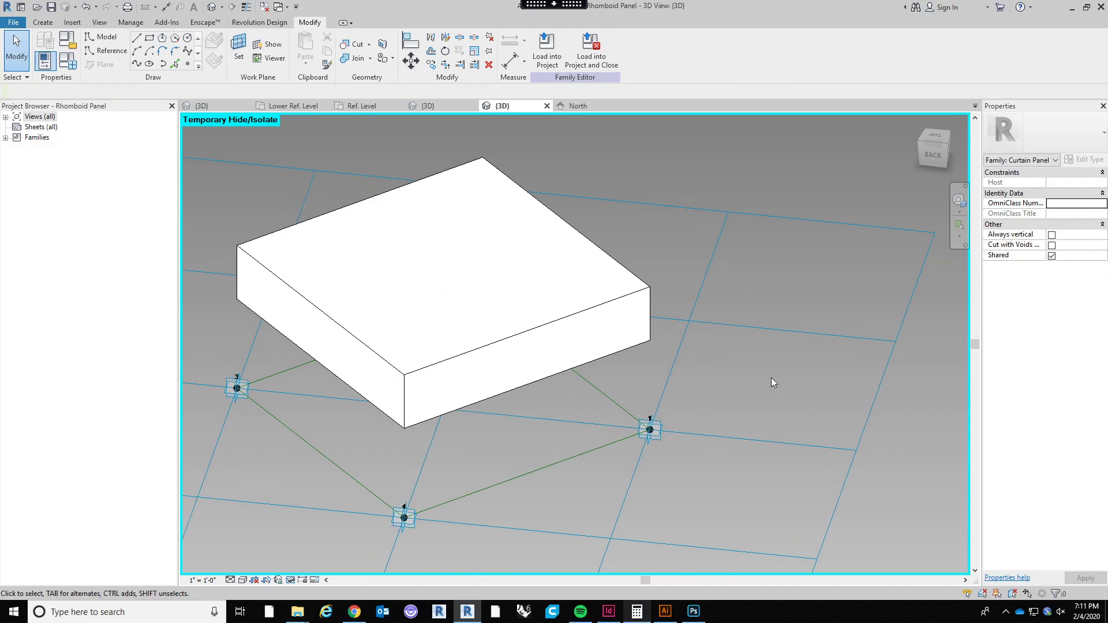
Associate the form's Negative Offset with the existing Panel Depth family parameter.
{"action": "left_click", "coordinate": [628, 299]}
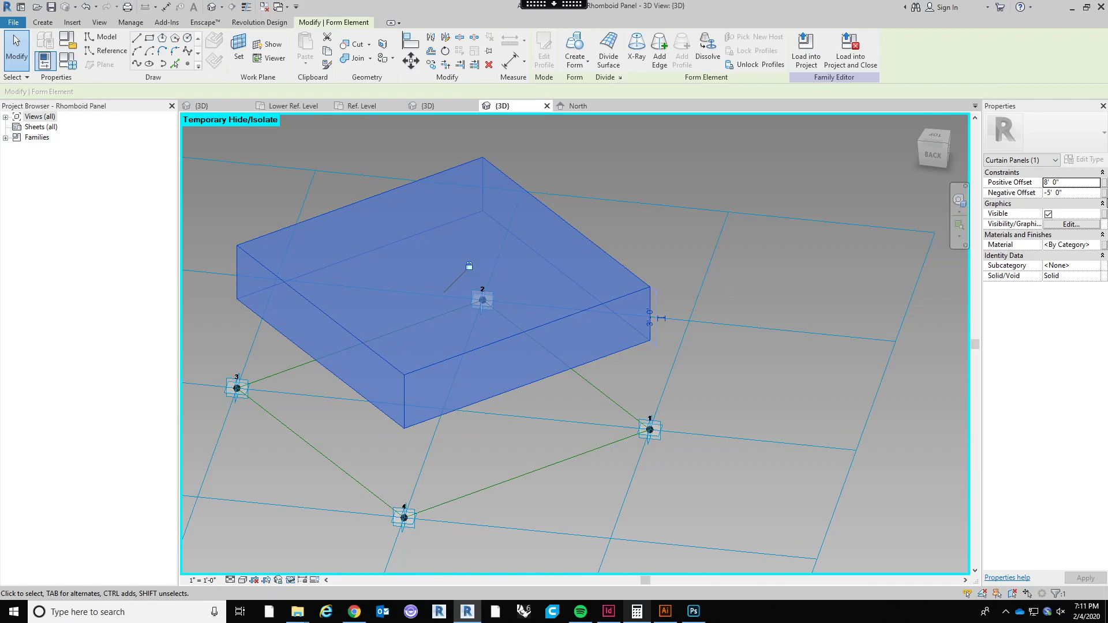
{"action": "left_click", "coordinate": [1104, 194]}
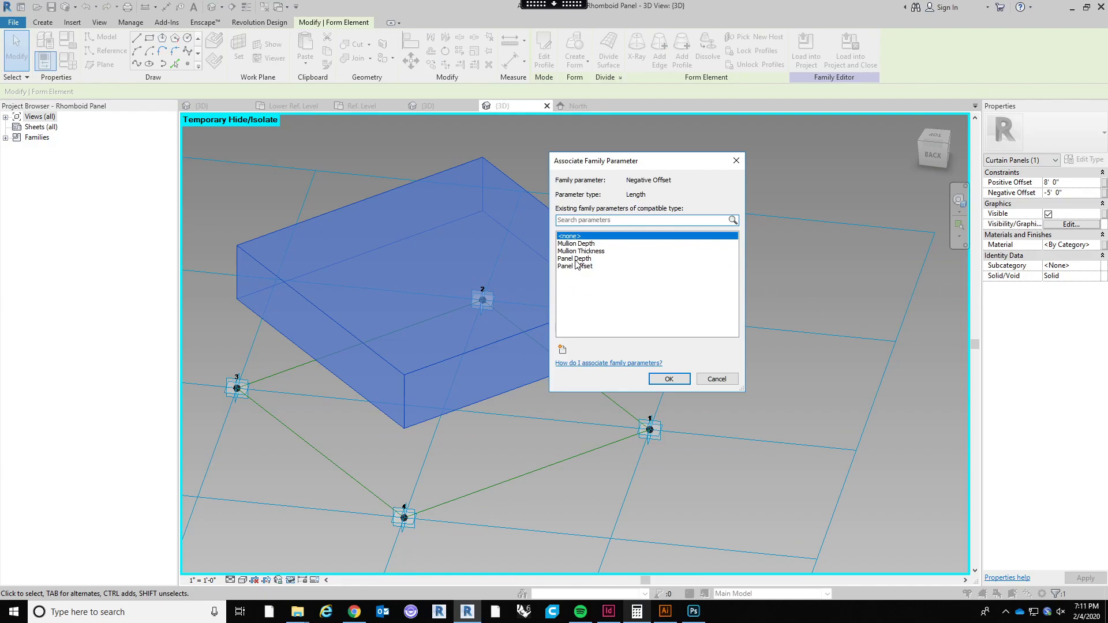
{"action": "left_click", "coordinate": [577, 260]}
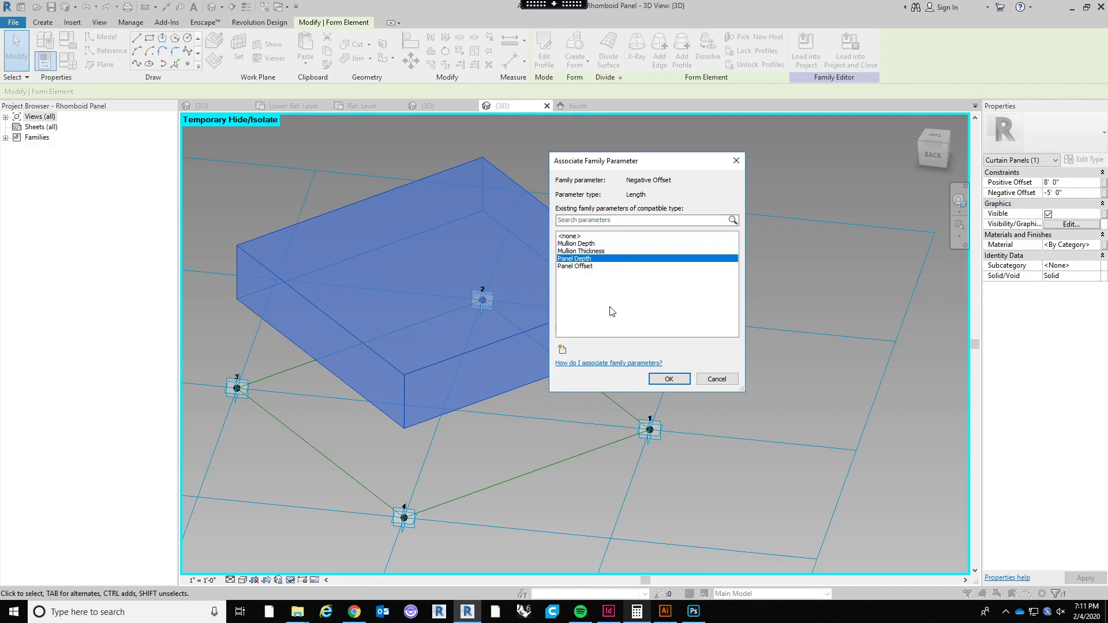
{"action": "left_click", "coordinate": [651, 380]}
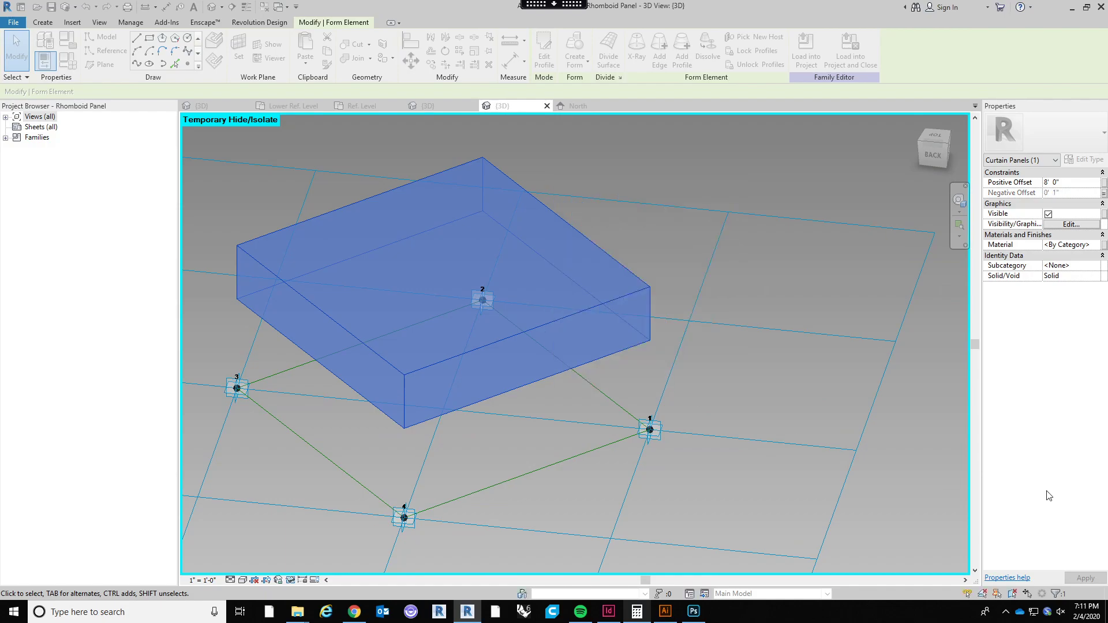
Associate the form's Positive Offset with a new instance family parameter named Panel Depth 1.
{"action": "left_click", "coordinate": [1105, 183]}
{"action": "left_click", "coordinate": [562, 349]}
{"action": "type", "text": "Panel Depth 1"}
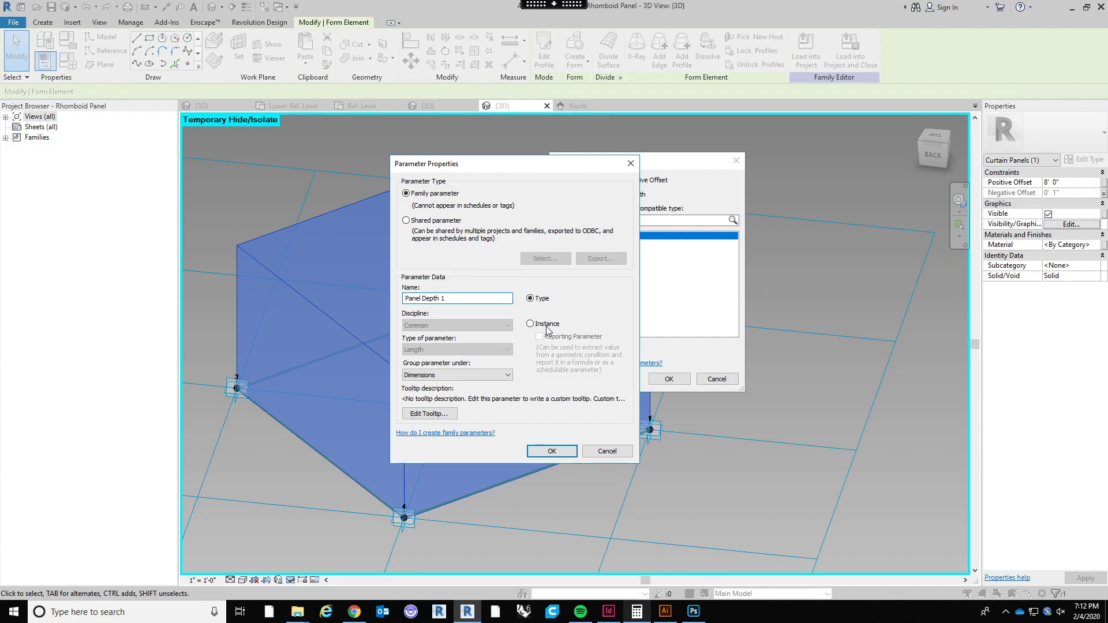
{"action": "left_click", "coordinate": [557, 450]}
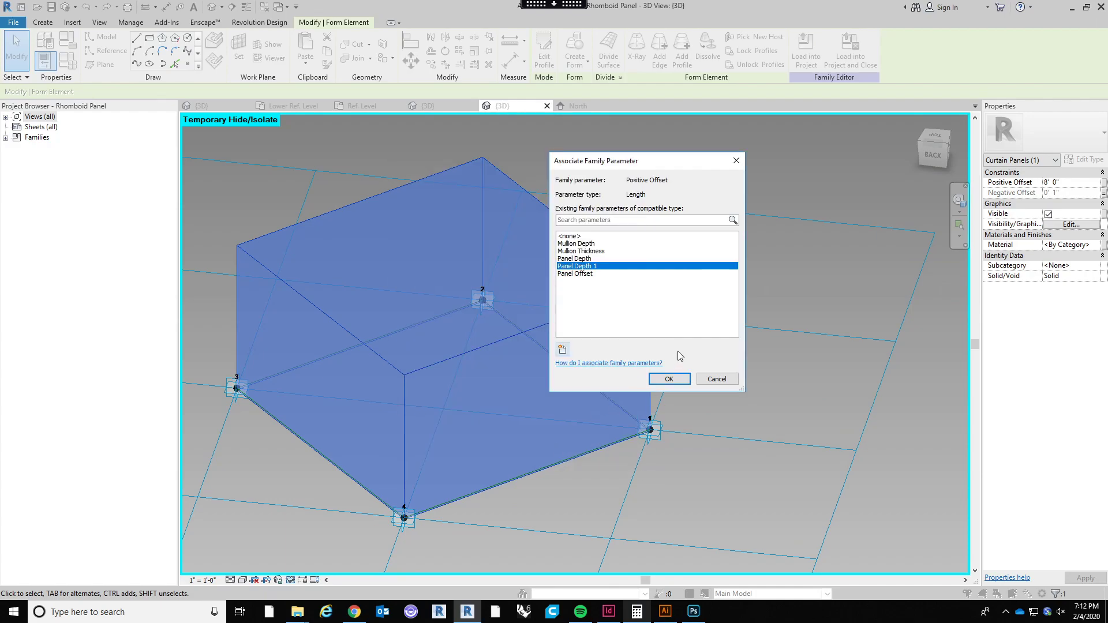
{"action": "left_click", "coordinate": [669, 379]}
{"action": "left_click", "coordinate": [757, 380]}
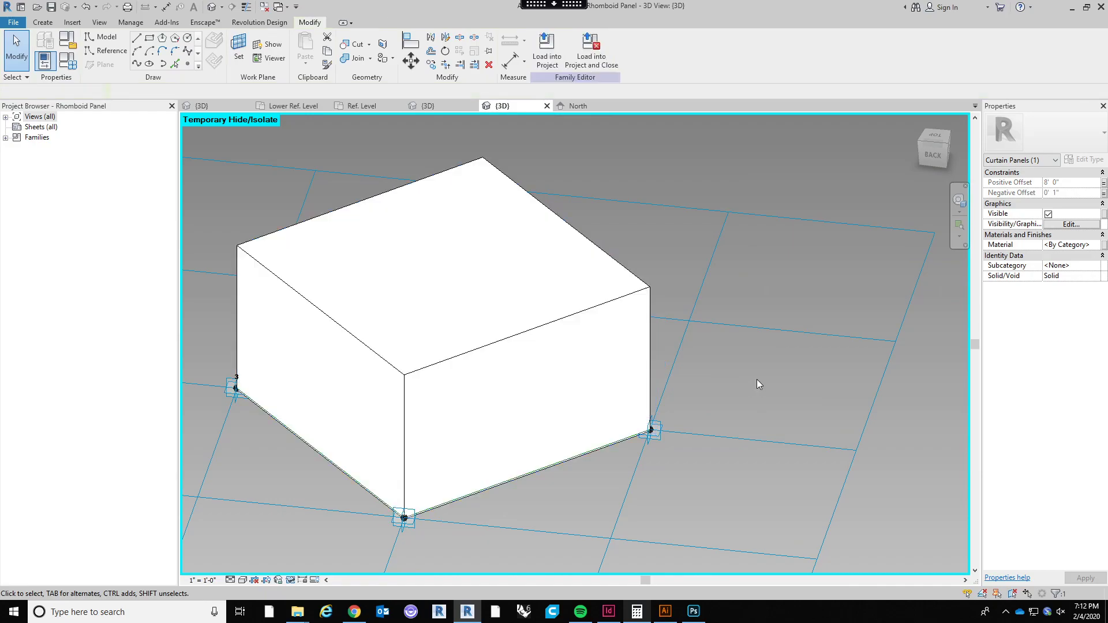
Check the Panel Depth 1 parameter's properties and make the Panel Depth family parameter an instance parameter.
{"action": "left_click", "coordinate": [656, 334]}
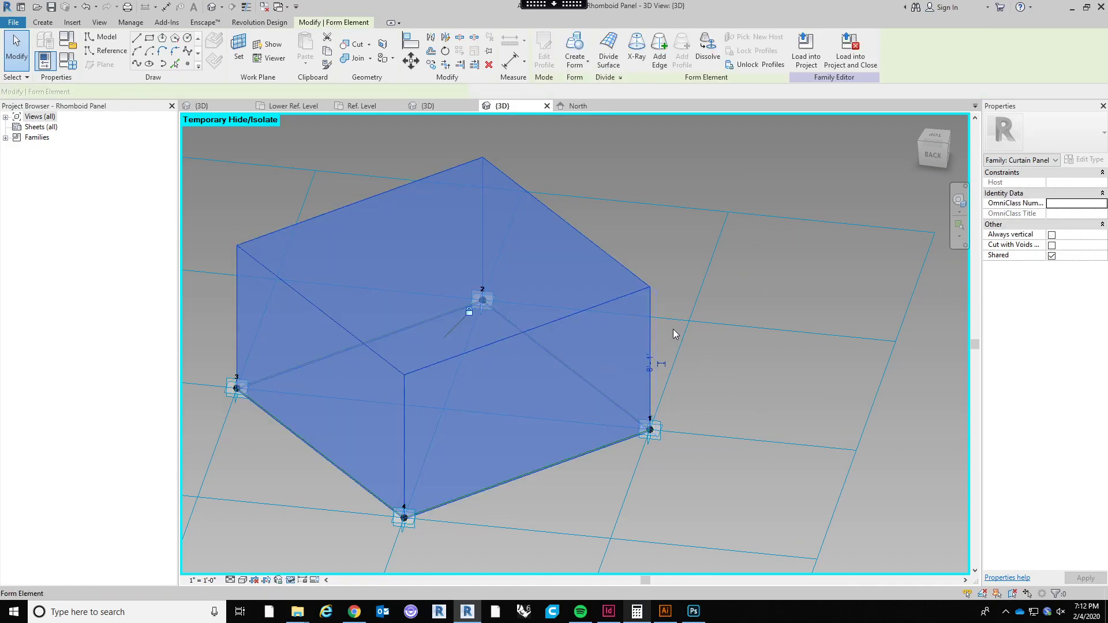
{"action": "middle_click_drag", "start_coordinate": [674, 521], "coordinate": [795, 433], "text": "shift"}
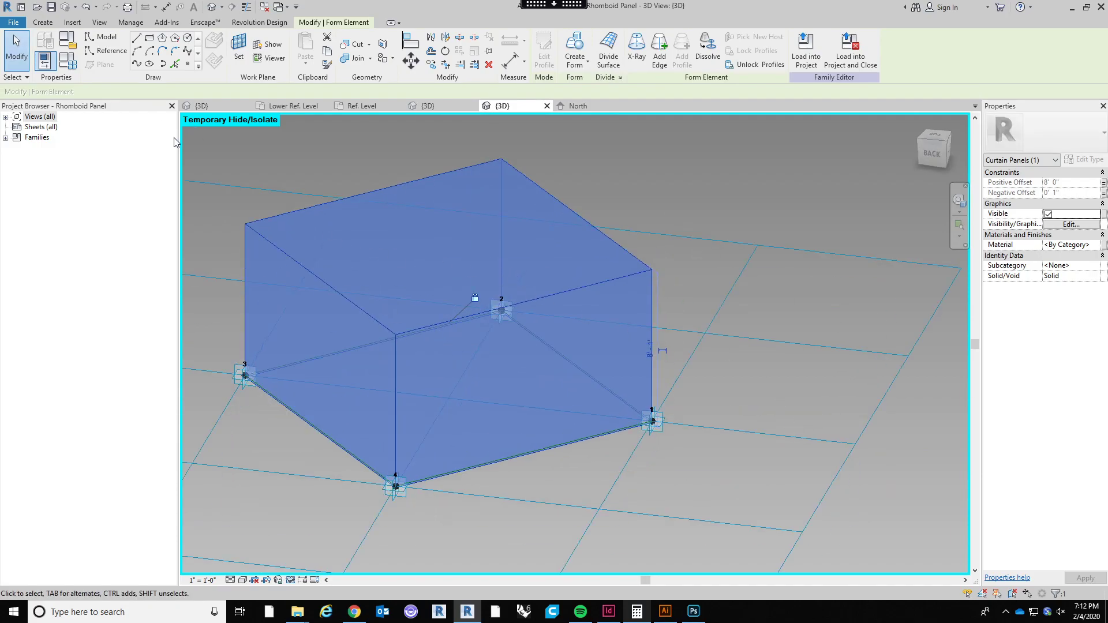
{"action": "left_click", "coordinate": [67, 60]}
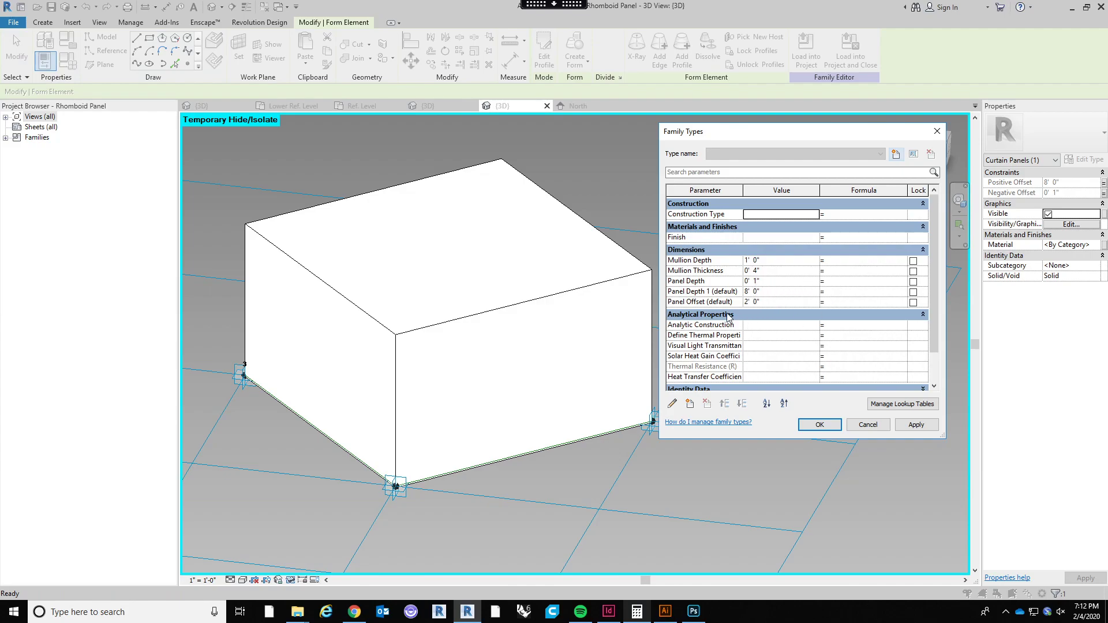
{"action": "left_click", "coordinate": [719, 294]}
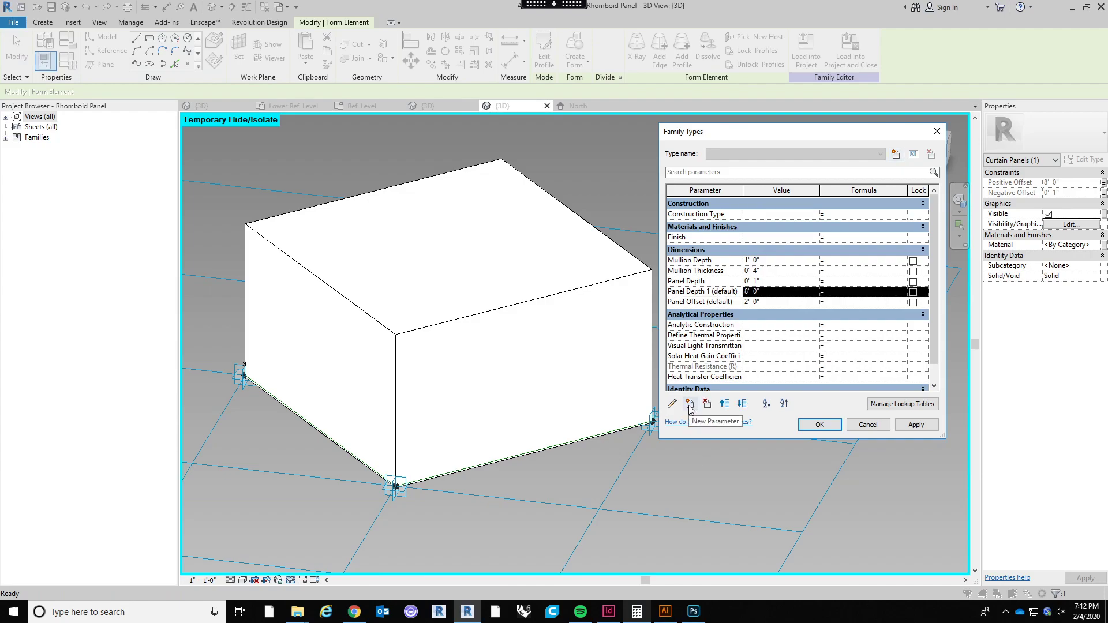
{"action": "left_click", "coordinate": [672, 404]}
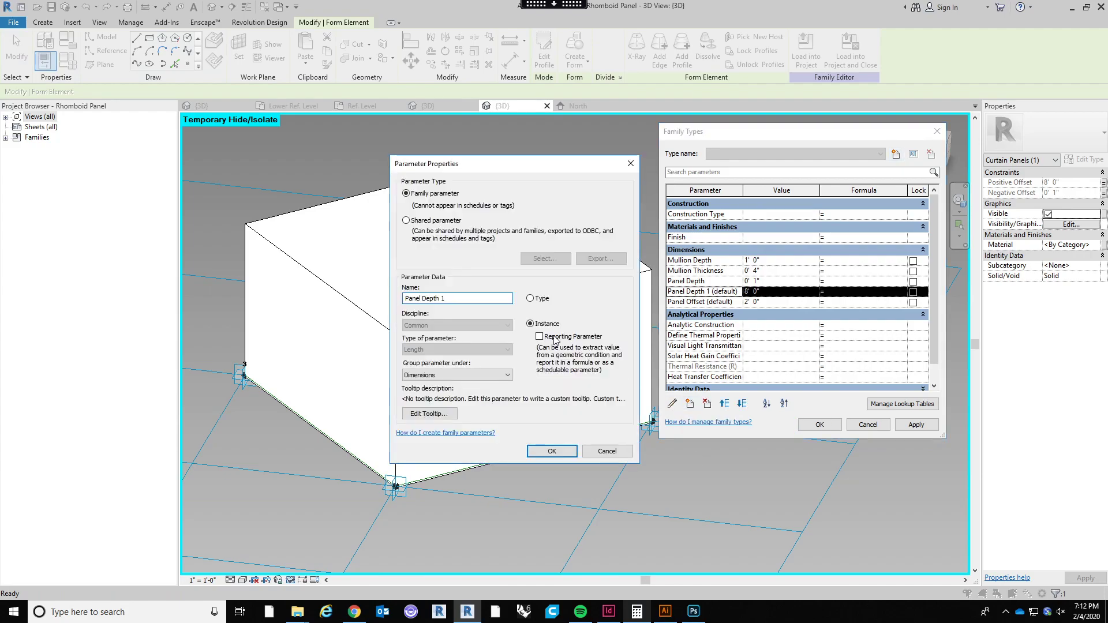
{"action": "left_click", "coordinate": [551, 451]}
{"action": "left_click", "coordinate": [705, 282]}
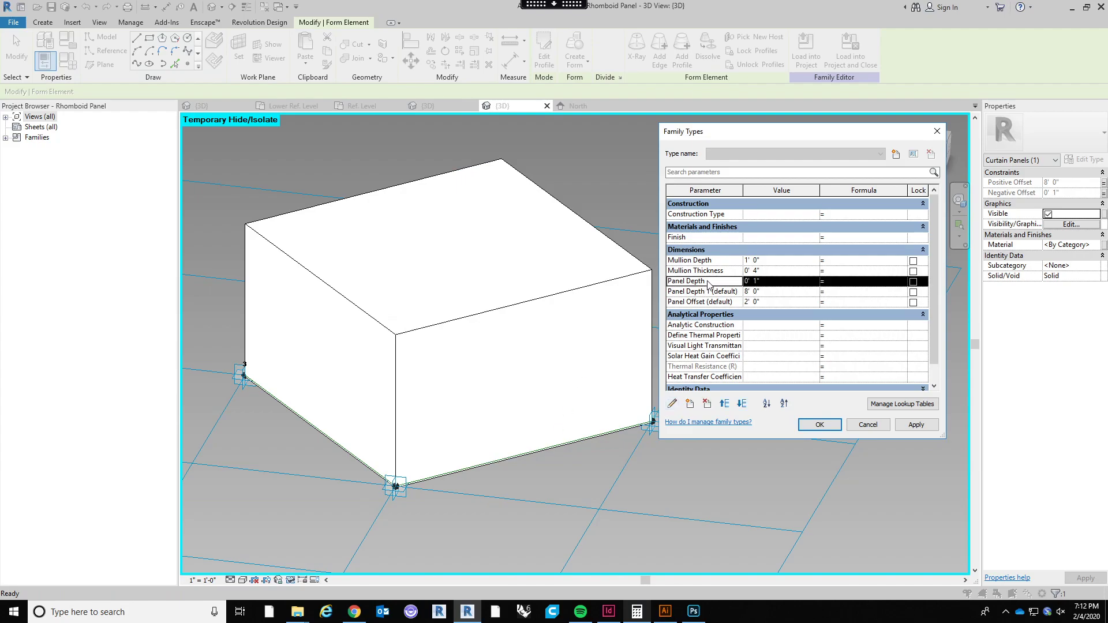
{"action": "left_click", "coordinate": [673, 404]}
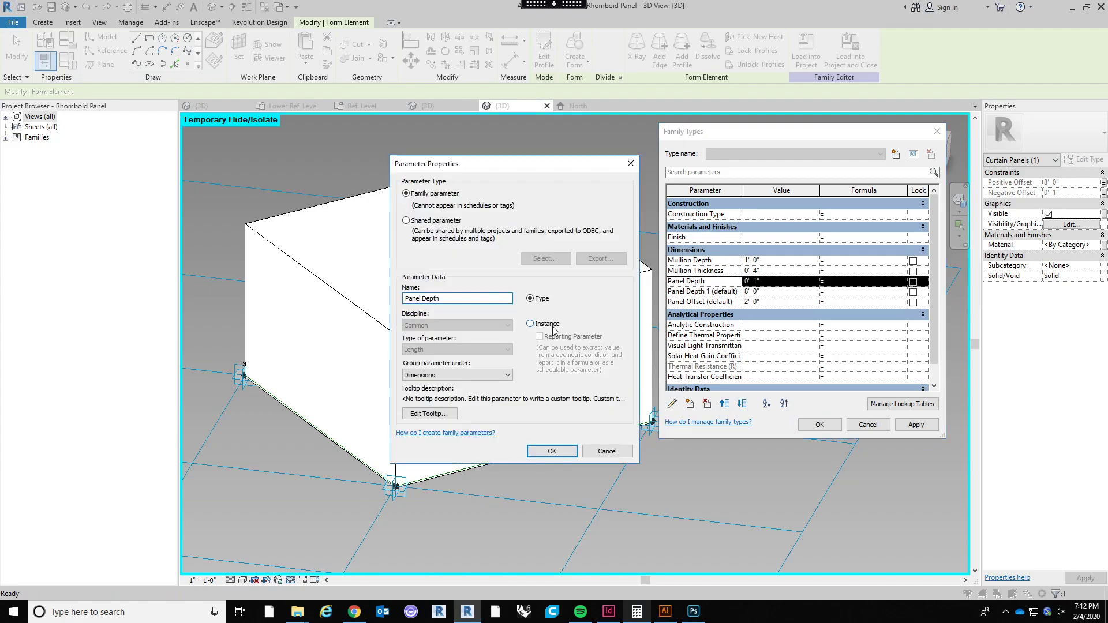
{"action": "left_click", "coordinate": [552, 452]}
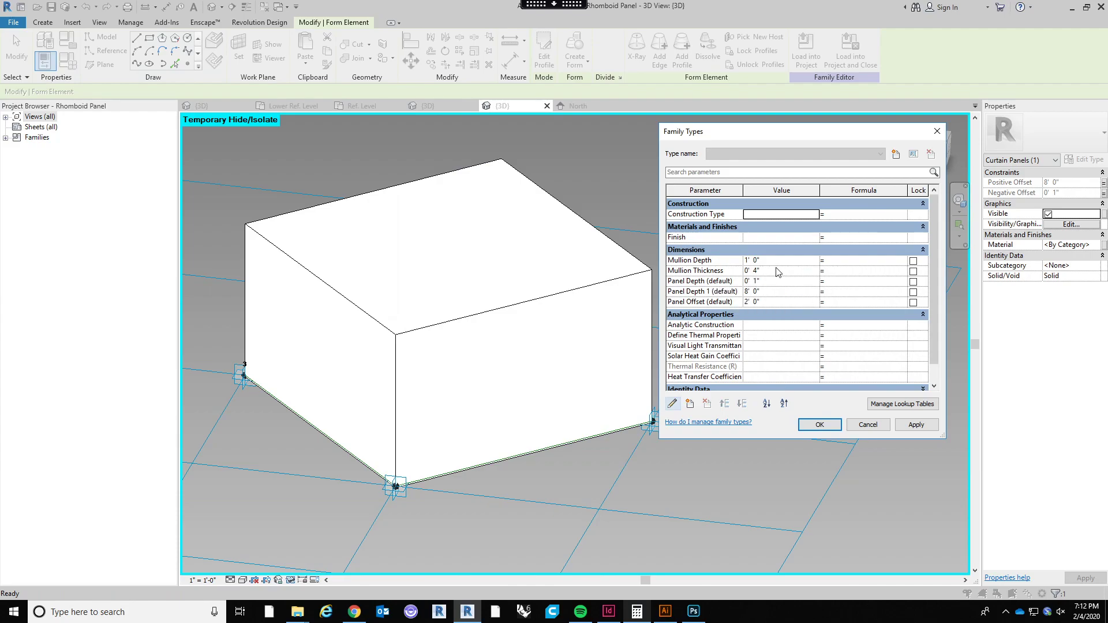
Rename the Panel Depth 1 family parameter as Offset.
{"action": "left_click", "coordinate": [827, 292]}
{"action": "left_click", "coordinate": [833, 282]}
{"action": "left_click", "coordinate": [735, 292]}
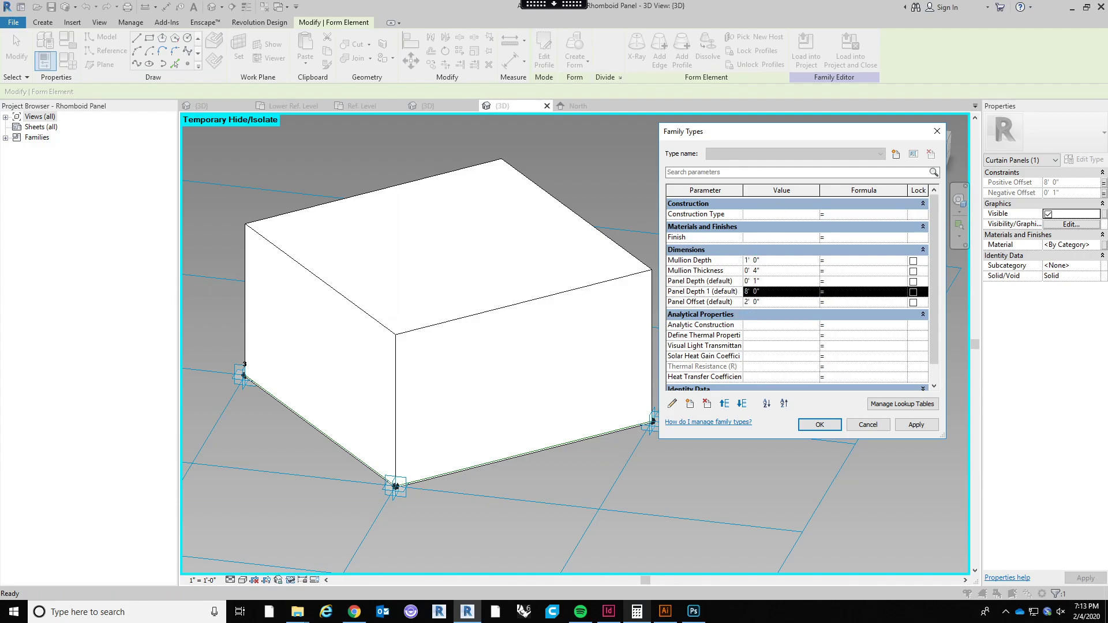
{"action": "left_click", "coordinate": [674, 405]}
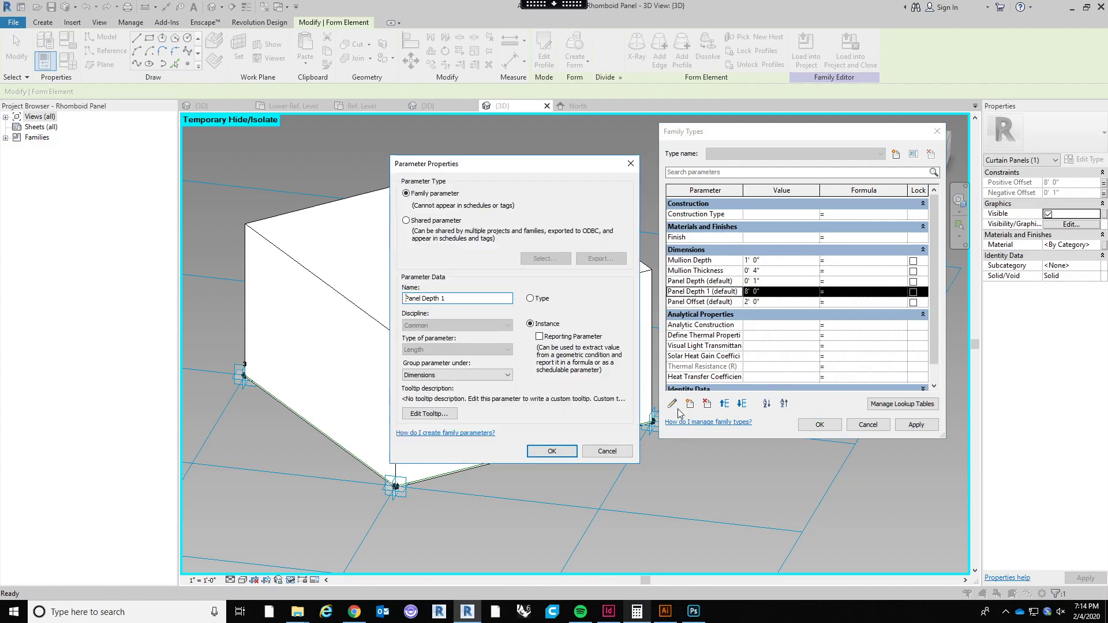
{"action": "left_click_drag", "start_coordinate": [447, 299], "coordinate": [399, 304]}
{"action": "type", "text": "Offset"}
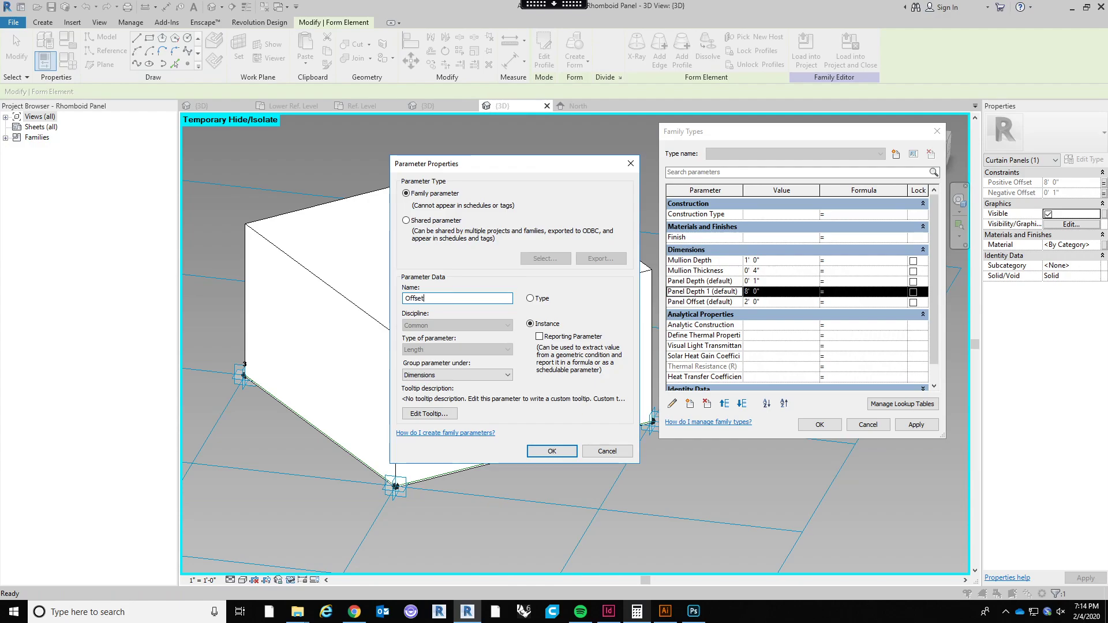
{"action": "left_click", "coordinate": [552, 451]}
Give Panel Depth the formula -(Offset + 0' 0 1/2") and apply it to the family.
{"action": "left_click", "coordinate": [839, 283]}
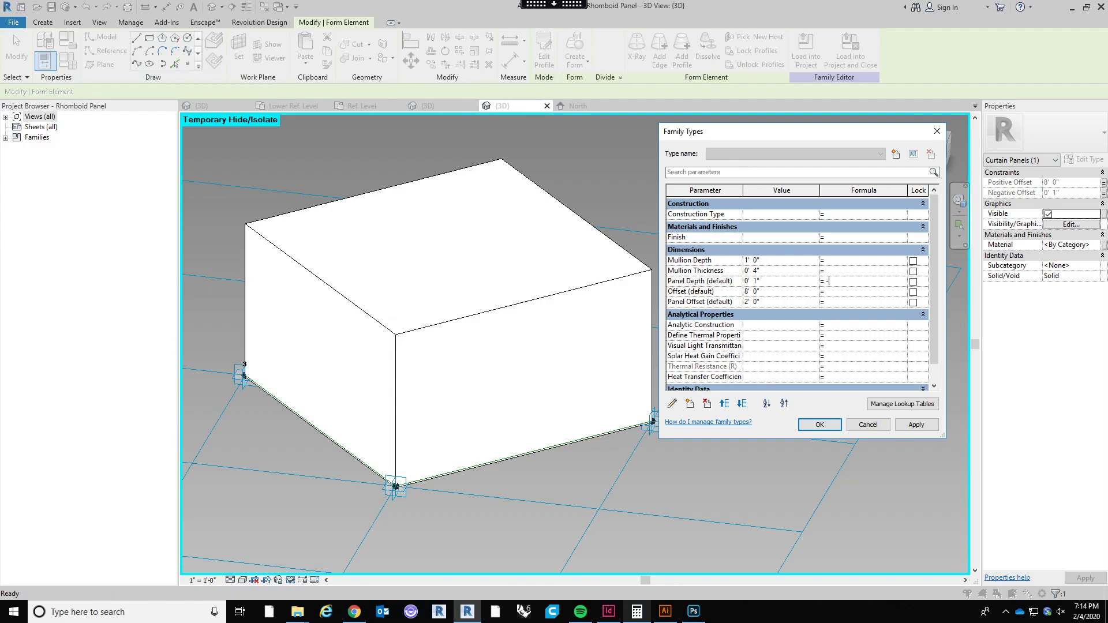
{"action": "type", "text": "(Offset"}
{"action": "type", "text": "+.5\""}
{"action": "left_click", "coordinate": [850, 302]}
{"action": "left_click", "coordinate": [830, 300]}
{"action": "left_click", "coordinate": [819, 424]}
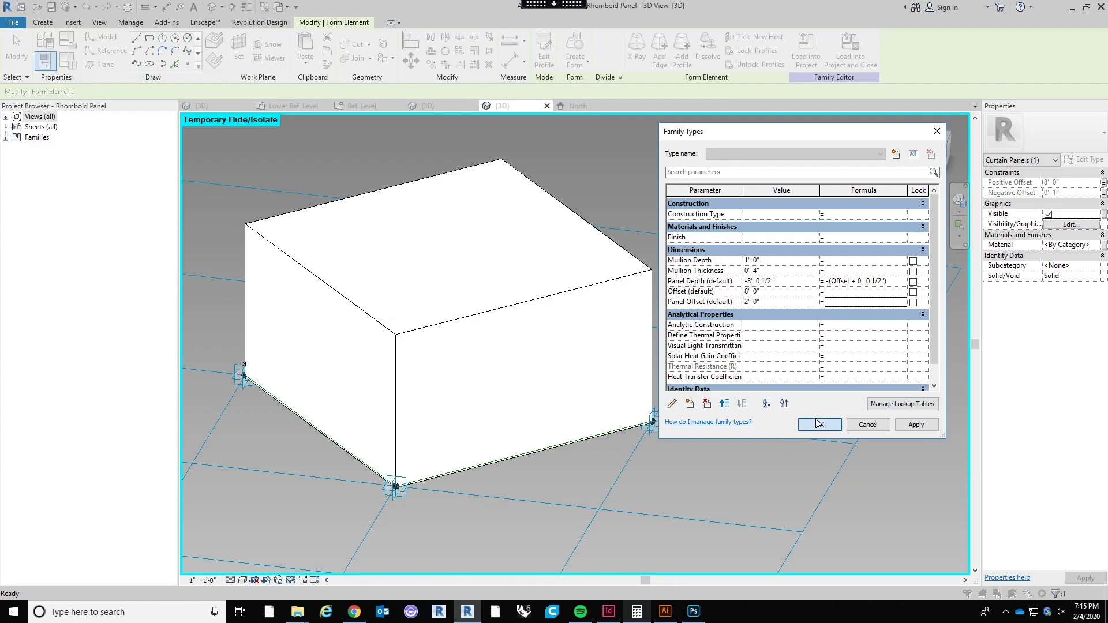
Inspect the panel's thickness at its corner and set the Offset parameter to 2' 0".
{"action": "middle_click_drag", "start_coordinate": [717, 389], "coordinate": [739, 362], "text": "shift"}
{"action": "scroll", "coordinate": [640, 233], "scroll_direction": "up", "scroll_amount": 4}
{"action": "scroll", "coordinate": [676, 194], "scroll_direction": "down", "scroll_amount": 1}
{"action": "scroll", "coordinate": [680, 243], "scroll_direction": "up", "scroll_amount": 1}
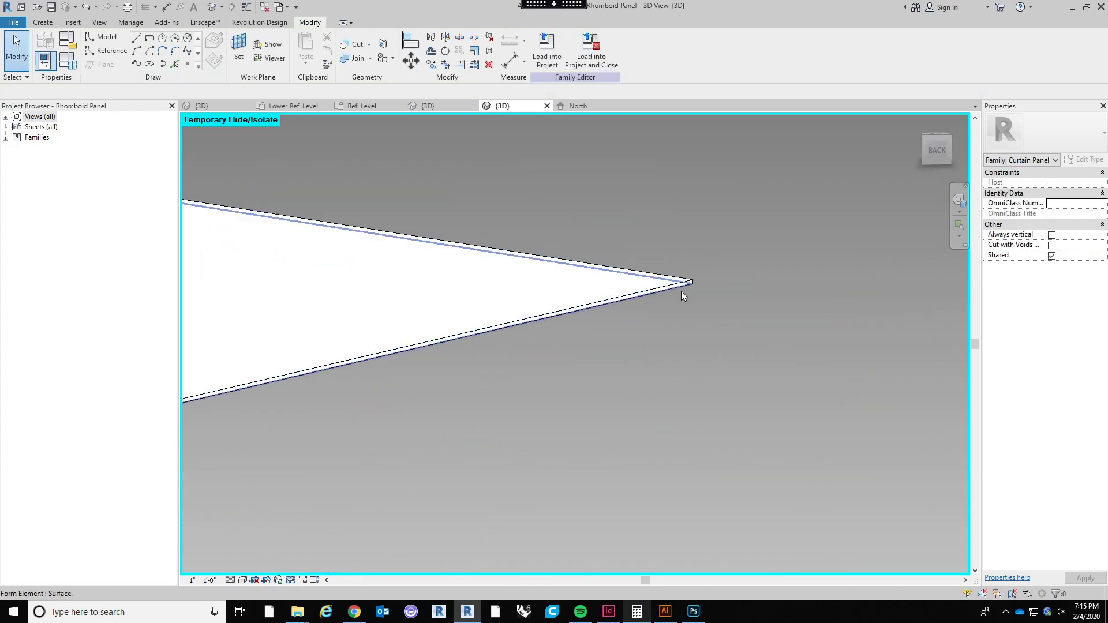
{"action": "scroll", "coordinate": [694, 257], "scroll_direction": "down", "scroll_amount": 4}
{"action": "middle_click_drag", "start_coordinate": [694, 258], "coordinate": [719, 328], "text": "shift"}
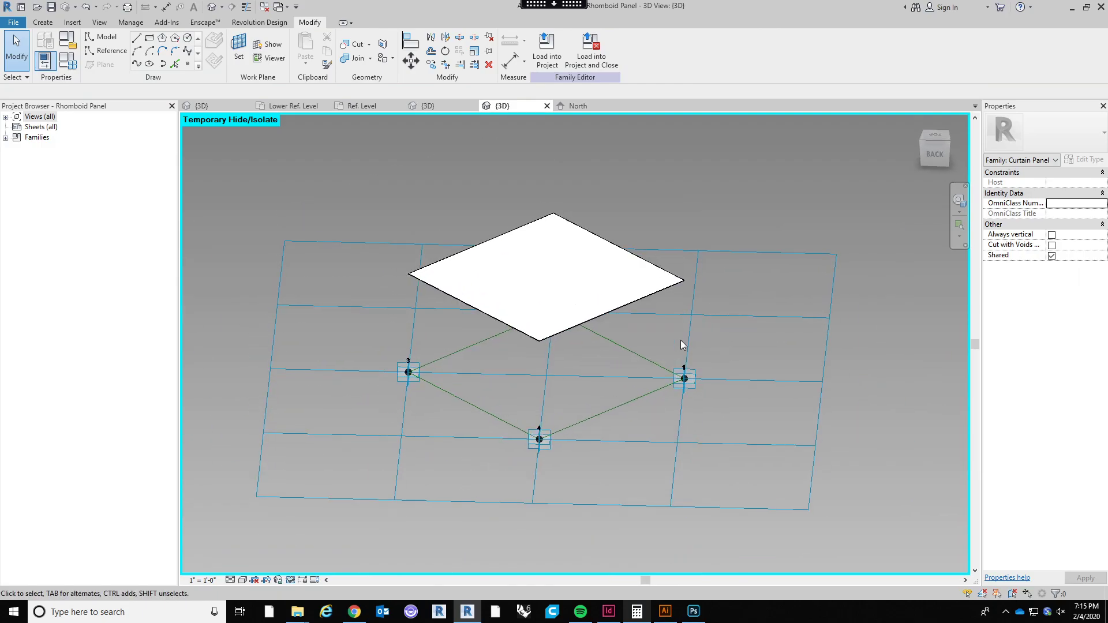
{"action": "left_click", "coordinate": [67, 60]}
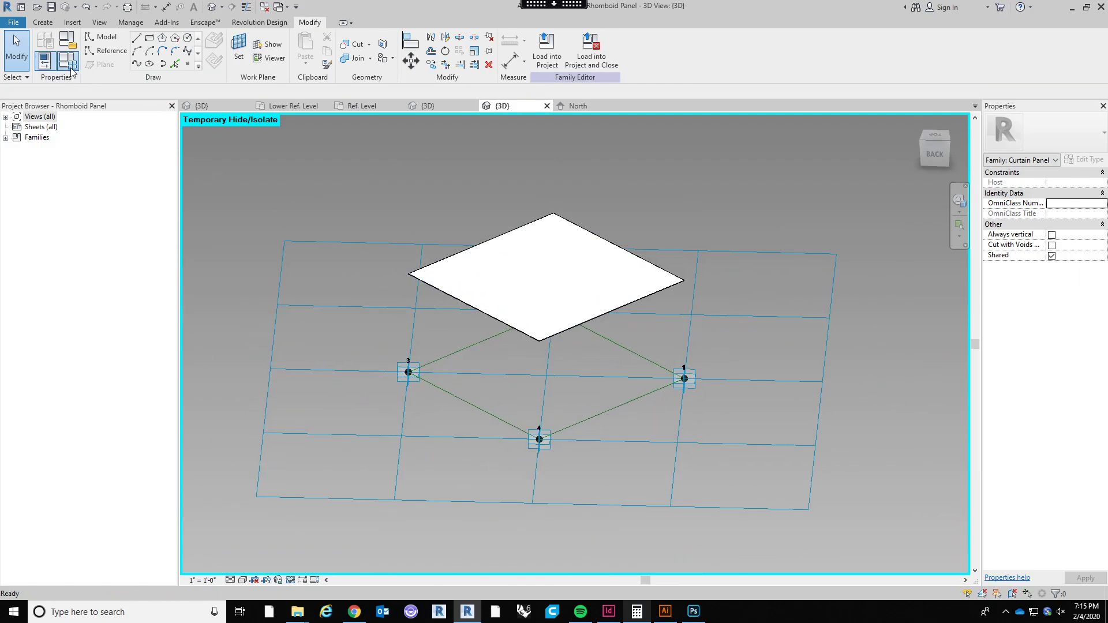
{"action": "left_click", "coordinate": [774, 292]}
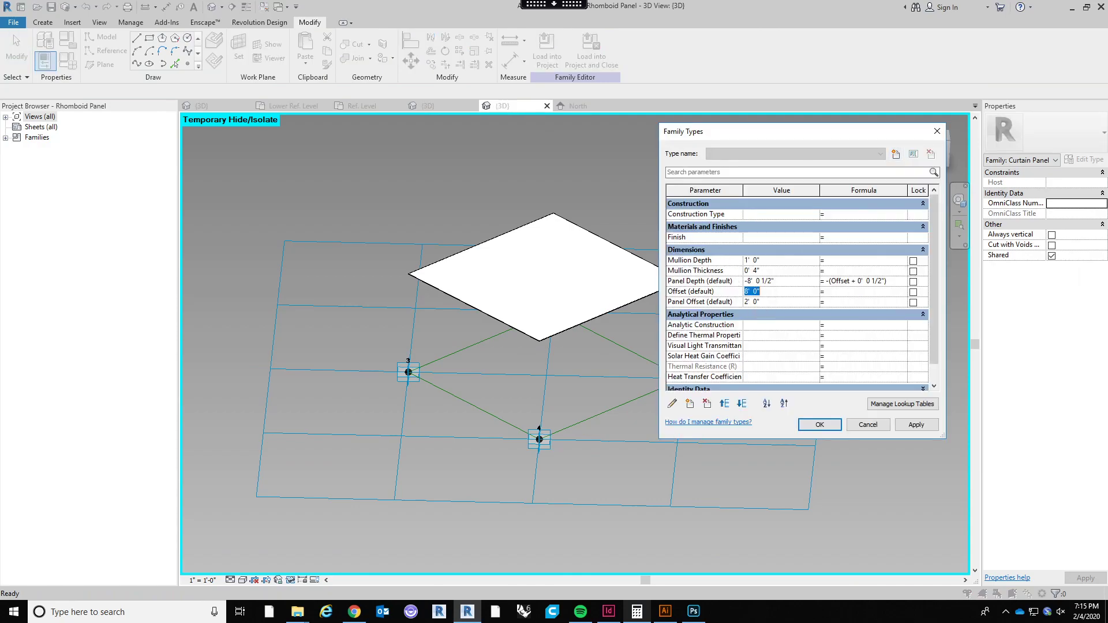
{"action": "type", "text": "2"}
{"action": "key", "text": "Tab"}
{"action": "left_click", "coordinate": [813, 428]}
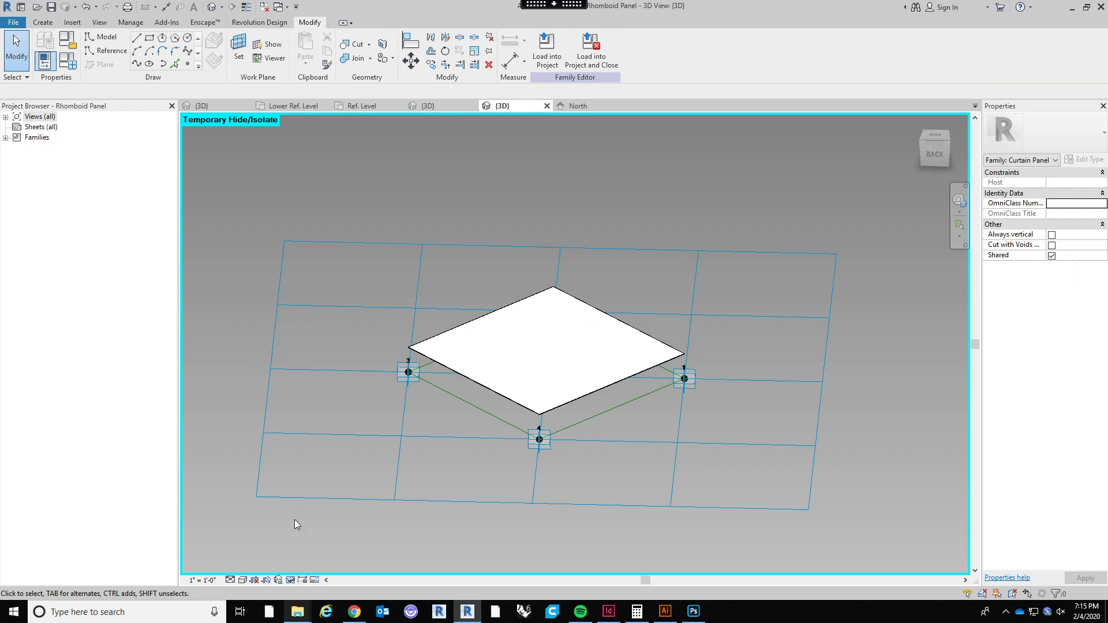
Reset the temporary hide/isolate in the 3D view and save the Rhomboid Panel family.
{"action": "left_click", "coordinate": [290, 581]}
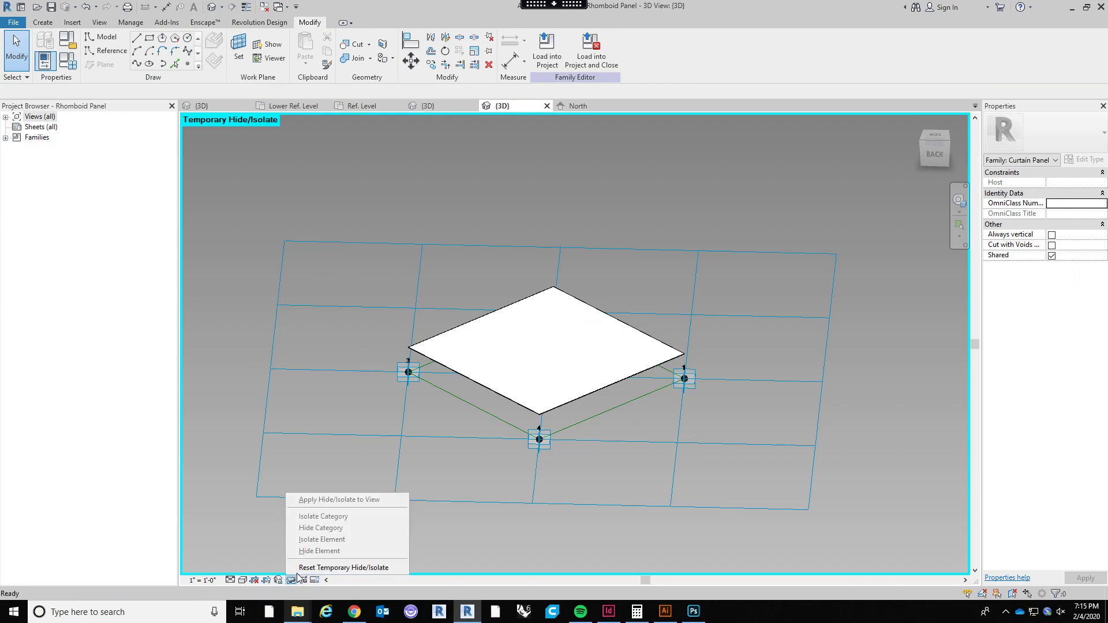
{"action": "left_click", "coordinate": [323, 568]}
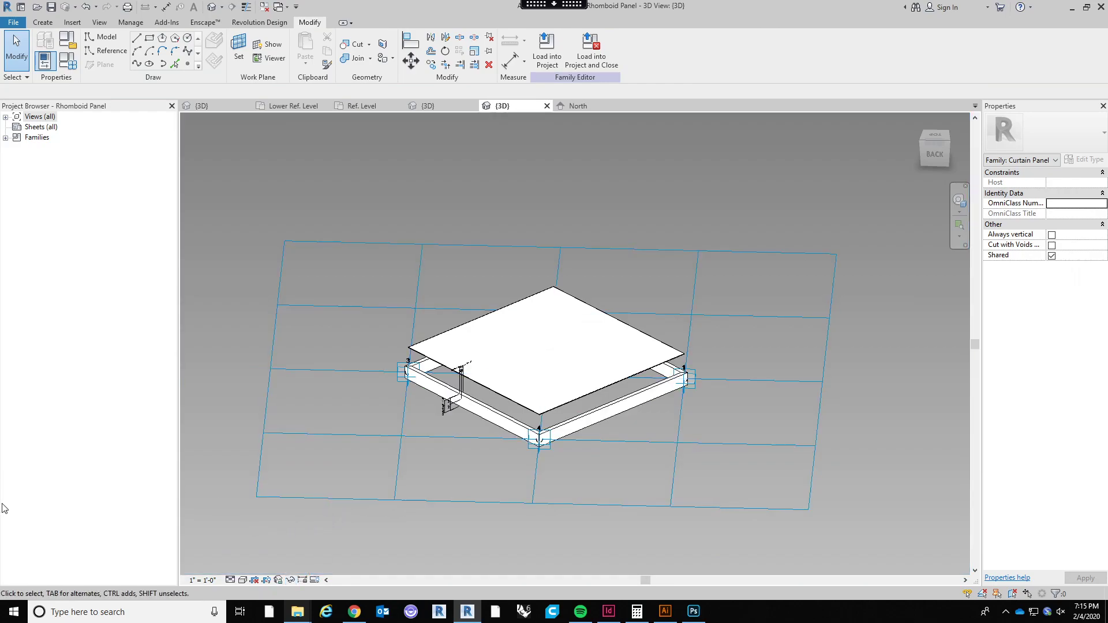
{"action": "left_click", "coordinate": [51, 6]}
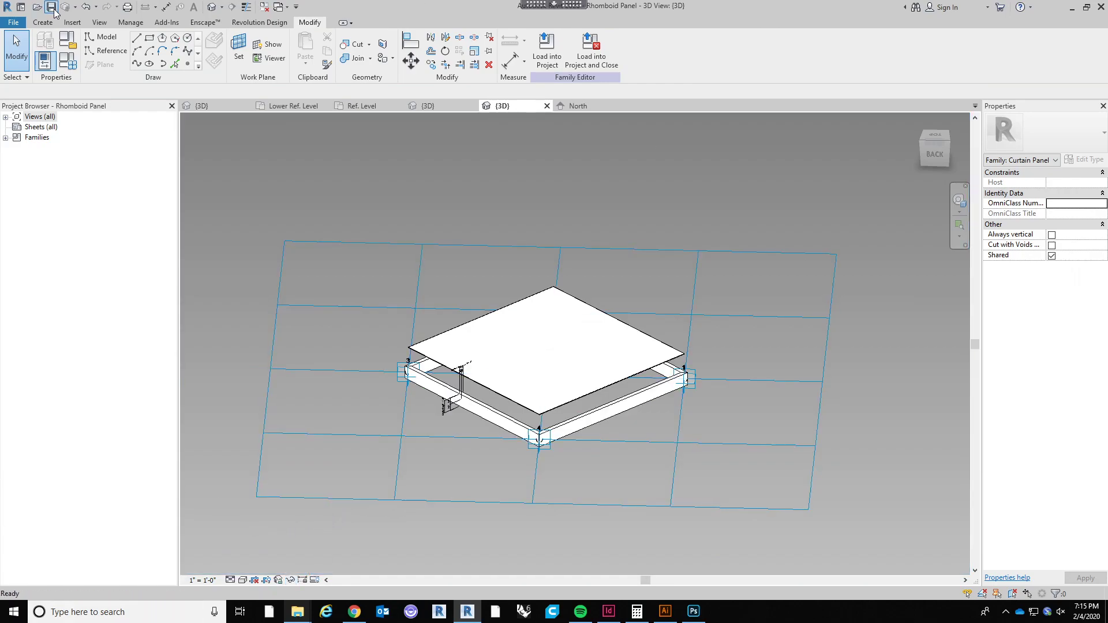
Load the Rhomboid Panel family into Project1.rvt, overwriting the existing version.
{"action": "left_click", "coordinate": [544, 49]}
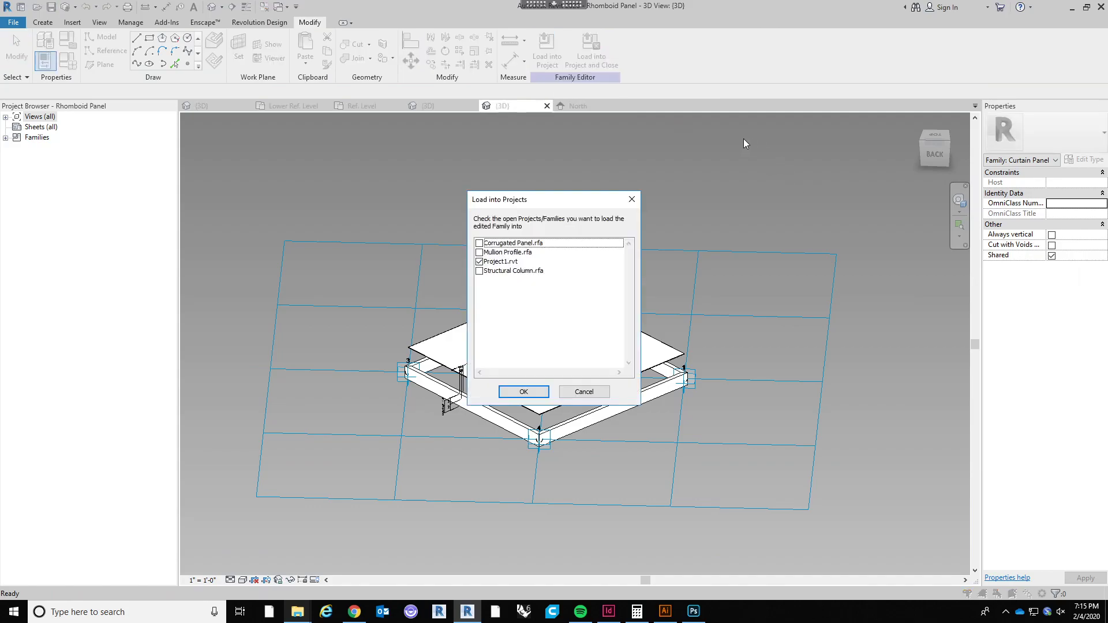
{"action": "left_click", "coordinate": [515, 391]}
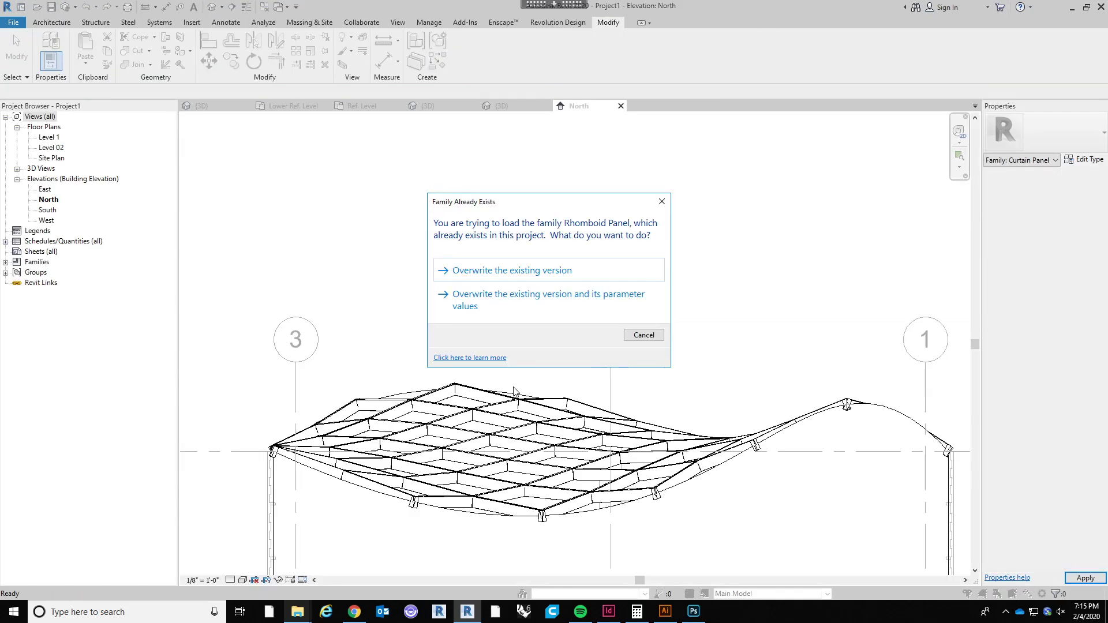
{"action": "left_click", "coordinate": [510, 271]}
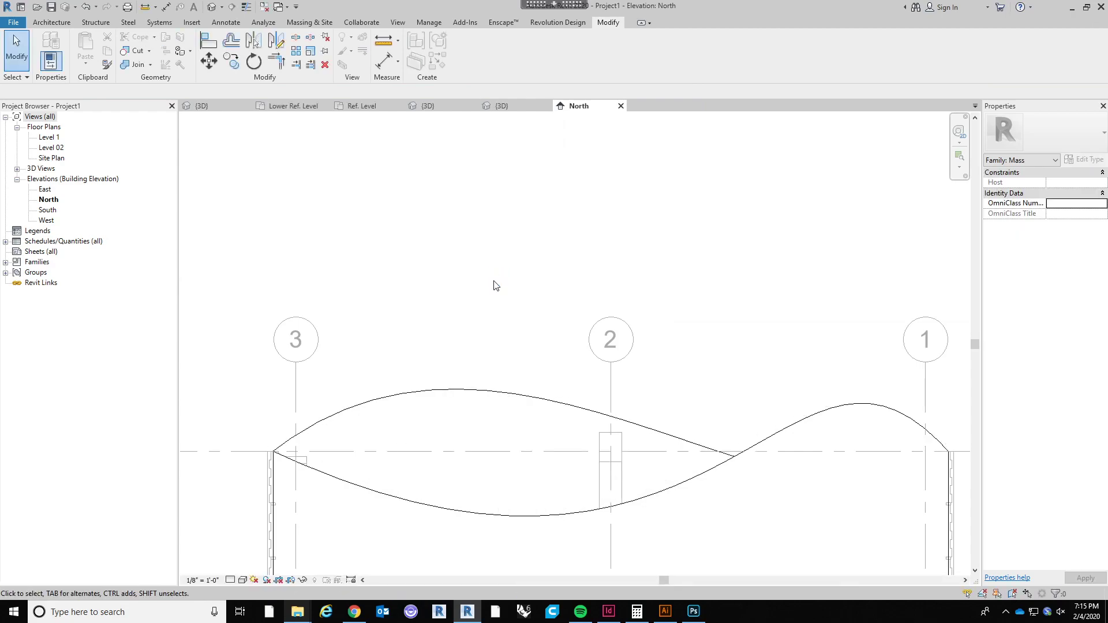
Open the project's default 3D view and view the whole building mass from a raised back corner.
{"action": "scroll", "coordinate": [502, 300], "scroll_direction": "down", "scroll_amount": 3}
{"action": "scroll", "coordinate": [633, 277], "scroll_direction": "down", "scroll_amount": 1}
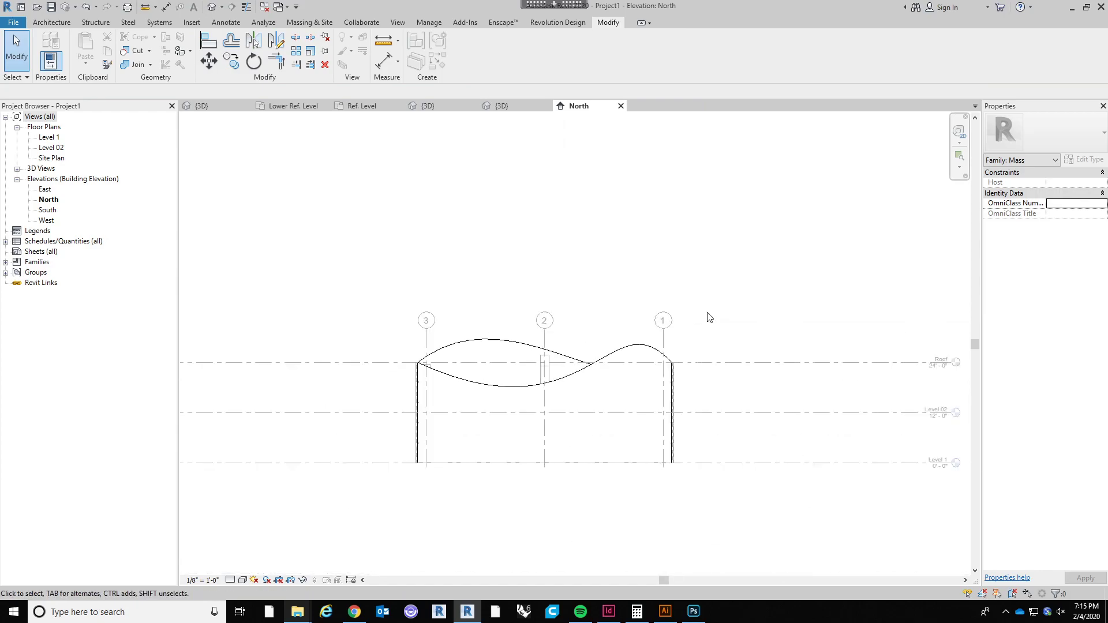
{"action": "left_click", "coordinate": [212, 7]}
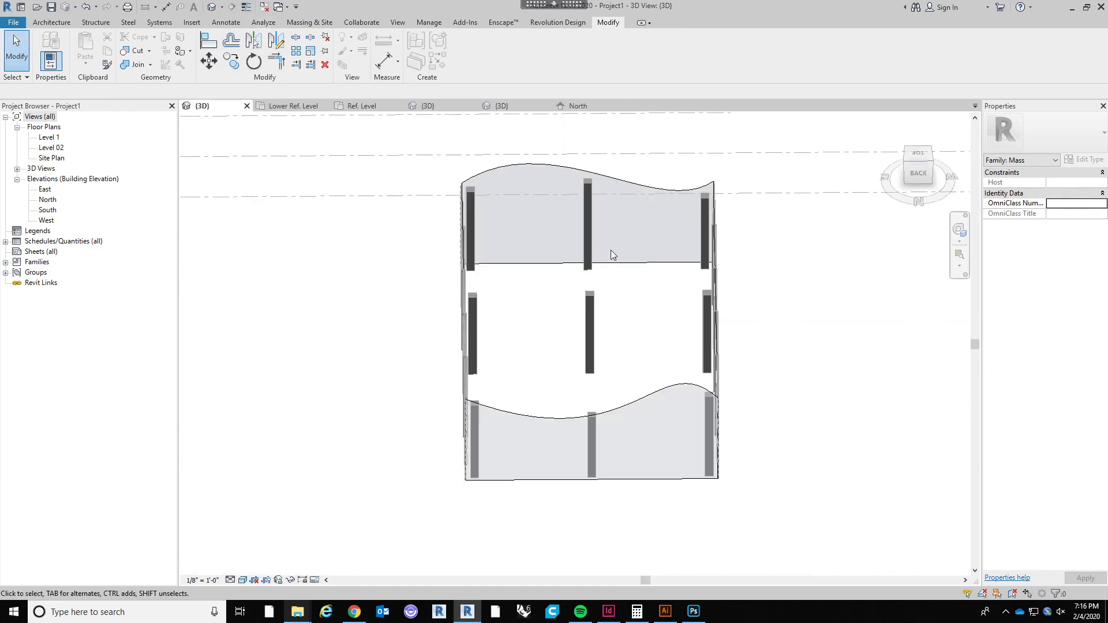
{"action": "middle_click_drag", "start_coordinate": [715, 441], "coordinate": [584, 376], "text": "shift"}
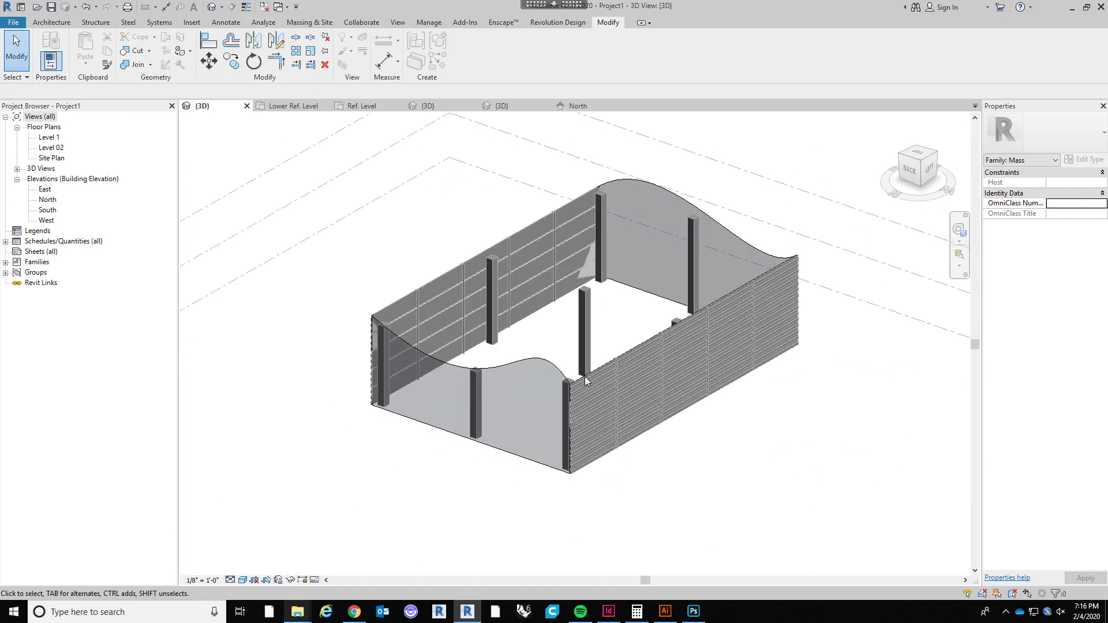
Select the mass form and examine it from several angles to check its roof surface and panels.
{"action": "left_click", "coordinate": [552, 368]}
{"action": "left_click", "coordinate": [575, 310]}
{"action": "key", "text": "Tab"}
{"action": "key", "text": "Tab"}
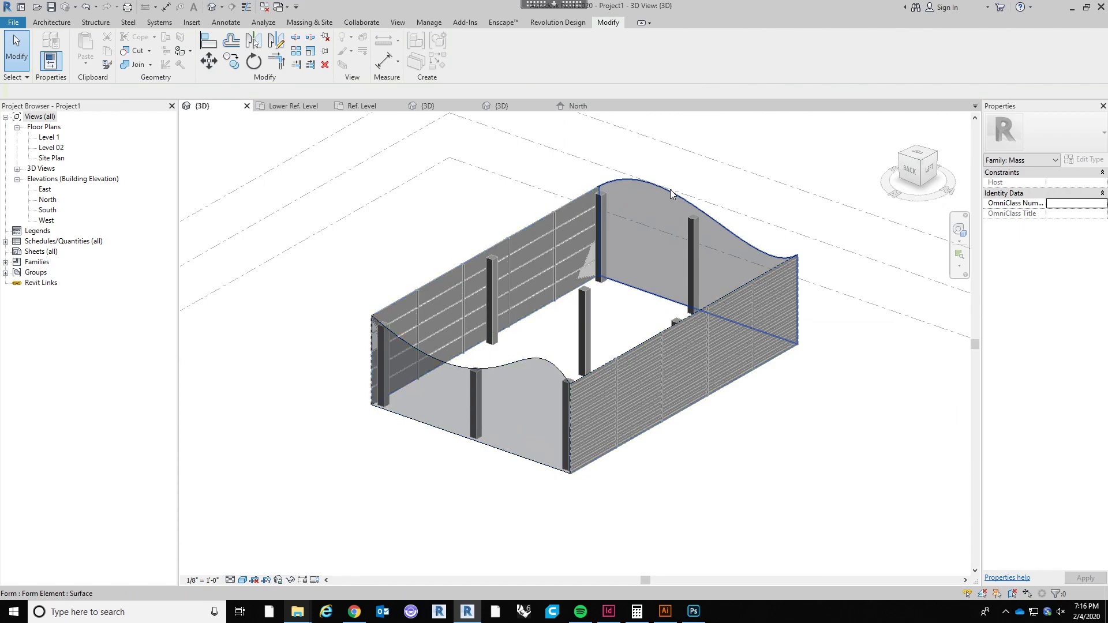
{"action": "left_click", "coordinate": [670, 189]}
{"action": "left_click", "coordinate": [712, 493]}
{"action": "middle_click_drag", "start_coordinate": [712, 494], "coordinate": [804, 331], "text": "shift"}
{"action": "left_click", "coordinate": [638, 345]}
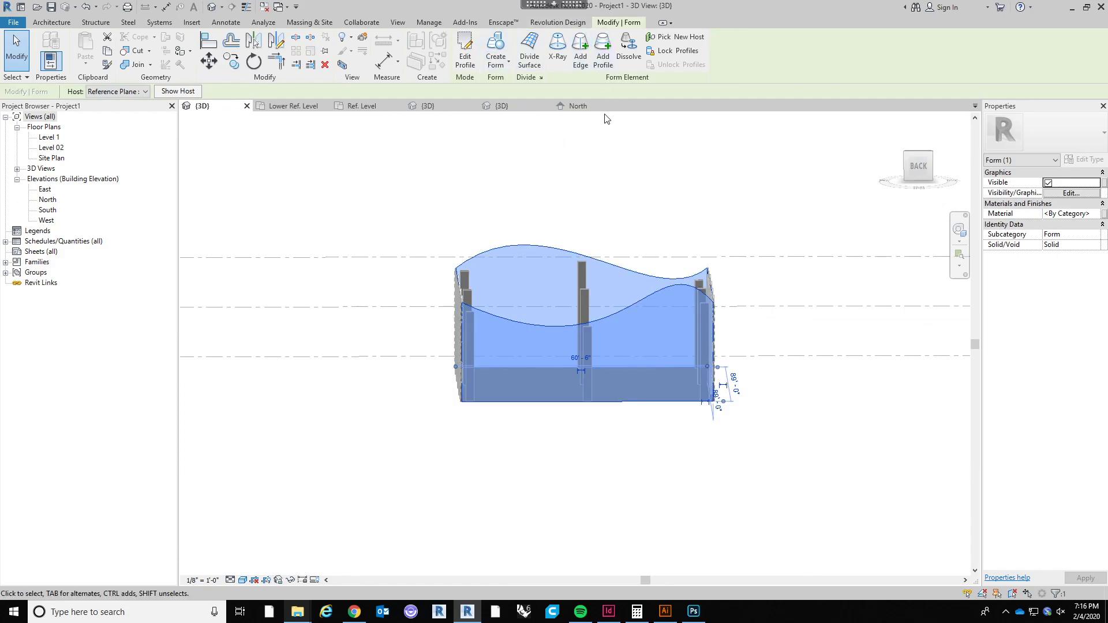
{"action": "left_click", "coordinate": [567, 163]}
{"action": "middle_click_drag", "start_coordinate": [636, 307], "coordinate": [571, 396], "text": "shift"}
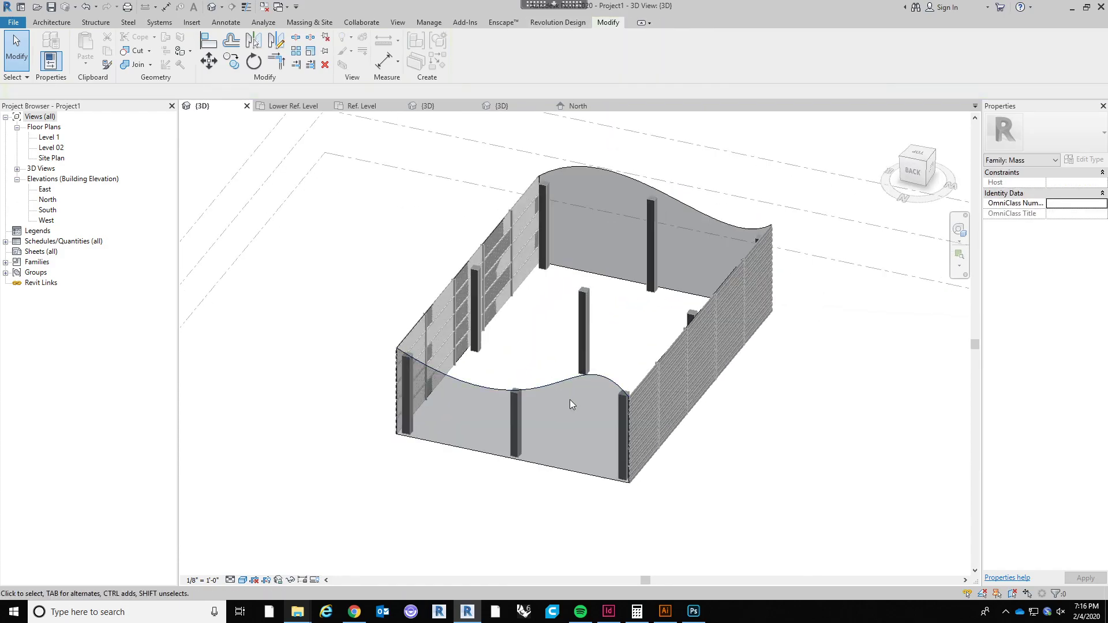
{"action": "left_click", "coordinate": [564, 477]}
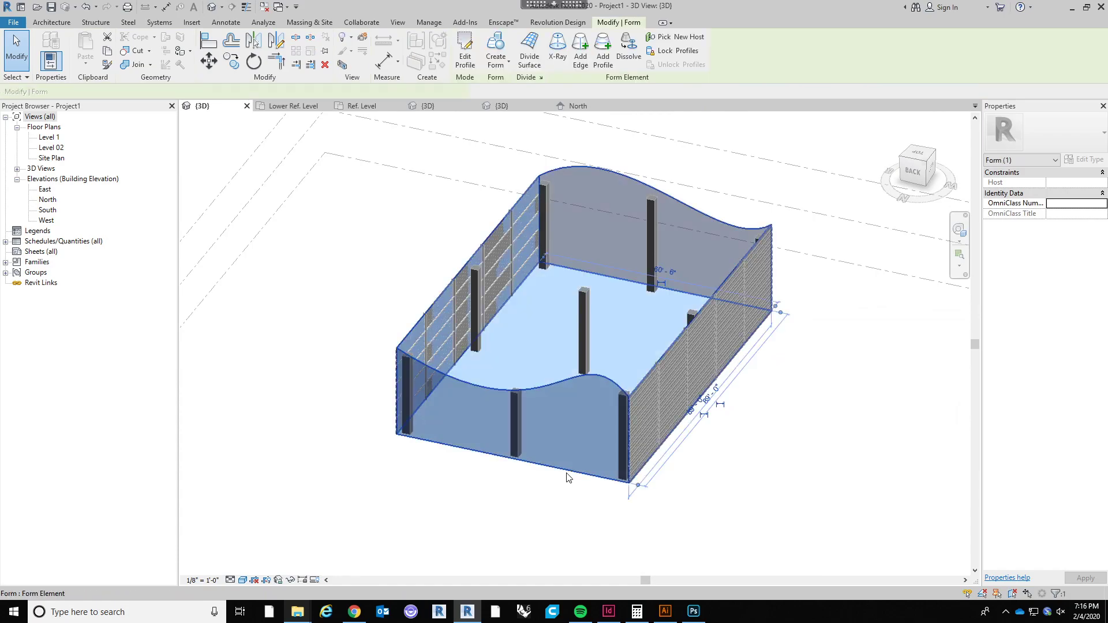
{"action": "left_click", "coordinate": [403, 240]}
{"action": "scroll", "coordinate": [619, 270], "scroll_direction": "down", "scroll_amount": 2}
{"action": "middle_click_drag", "start_coordinate": [618, 271], "coordinate": [574, 336]}
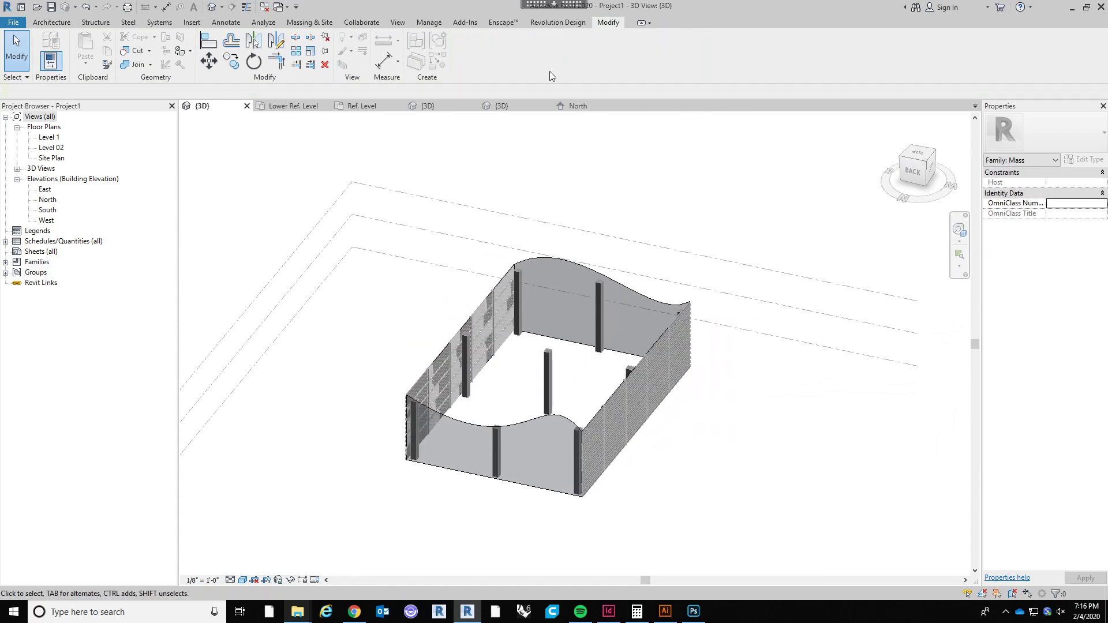
Save the project while still in the in-place mass editing mode, accepting that the mode's changes are not saved.
{"action": "left_click", "coordinate": [553, 23]}
{"action": "left_click", "coordinate": [613, 23]}
{"action": "middle_click_drag", "start_coordinate": [693, 279], "coordinate": [666, 458], "text": "shift"}
{"action": "scroll", "coordinate": [663, 422], "scroll_direction": "up", "scroll_amount": 3}
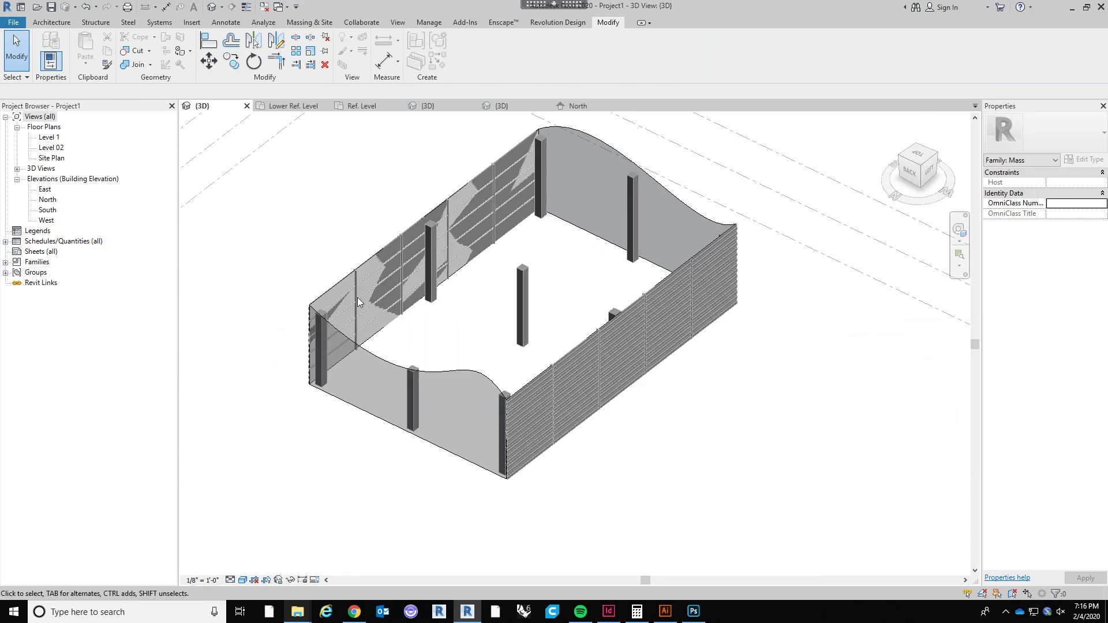
{"action": "left_click", "coordinate": [51, 7]}
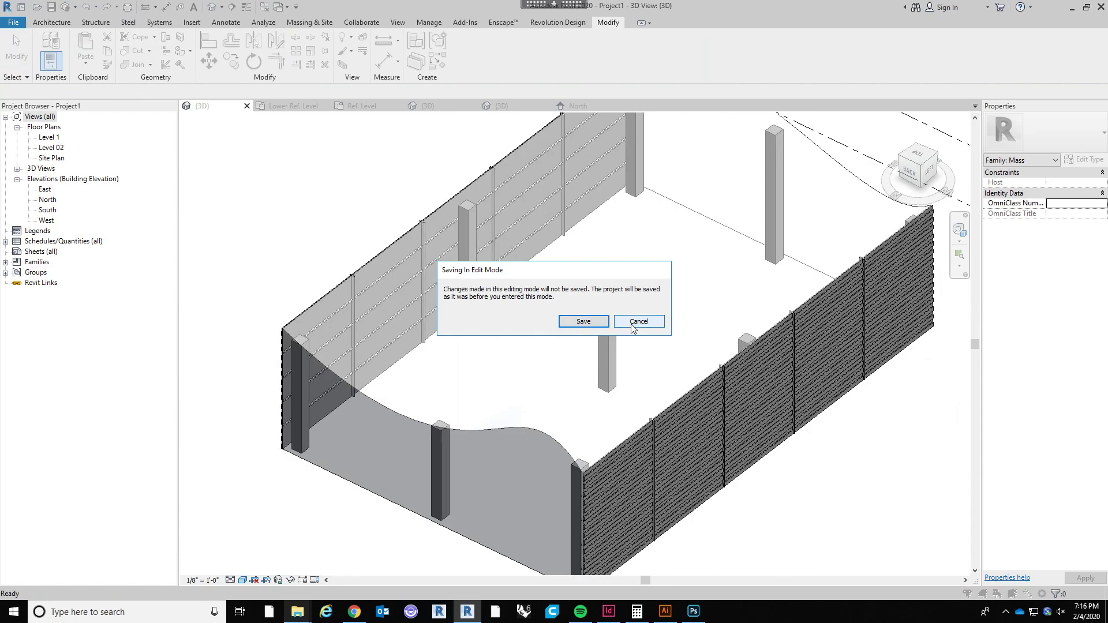
{"action": "left_click", "coordinate": [598, 319]}
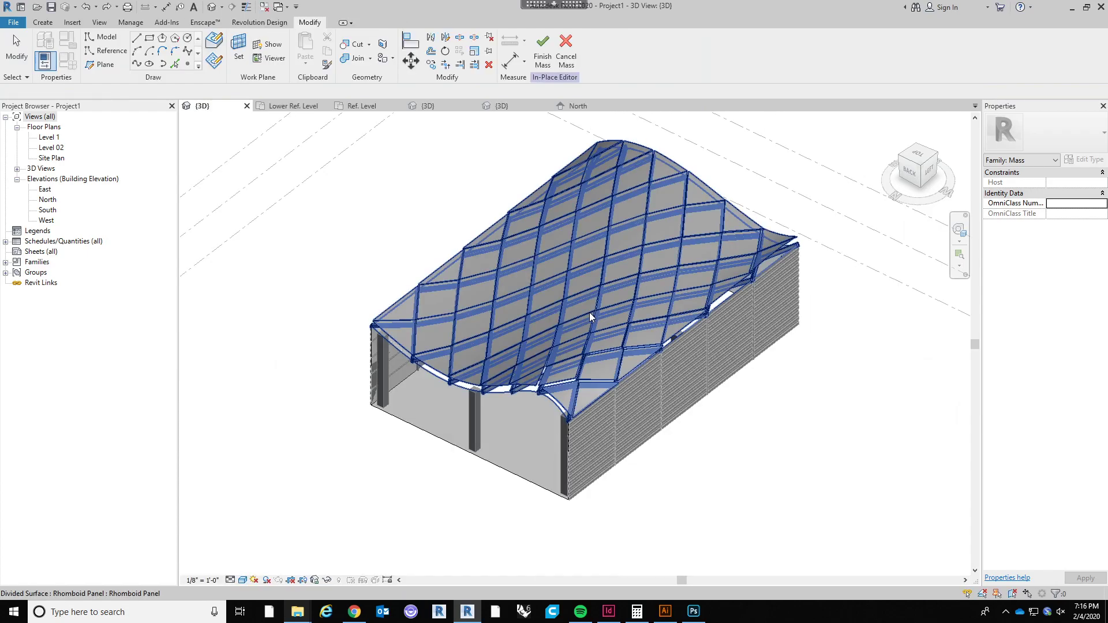
Examine the rhomboid roof panels and how they meet the walls from several raised back angles.
{"action": "middle_click_drag", "start_coordinate": [611, 435], "coordinate": [697, 416], "text": "shift"}
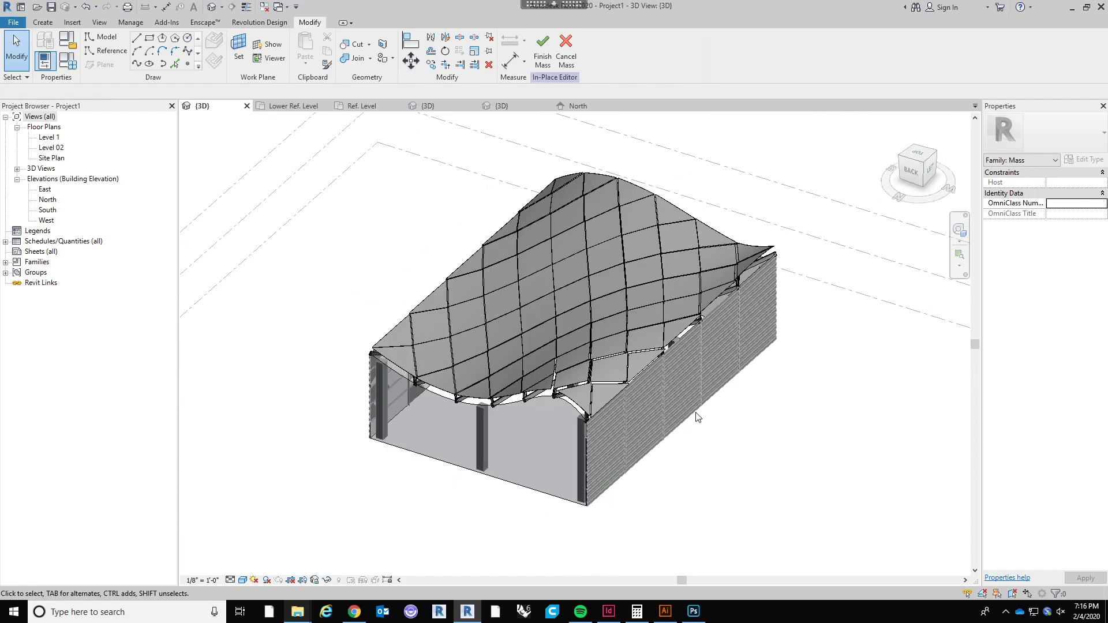
{"action": "left_click", "coordinate": [614, 331]}
{"action": "left_click", "coordinate": [659, 510]}
{"action": "middle_click_drag", "start_coordinate": [660, 512], "coordinate": [677, 491], "text": "shift"}
{"action": "middle_click_drag", "start_coordinate": [717, 374], "coordinate": [689, 450], "text": "shift"}
{"action": "middle_click_drag", "start_coordinate": [324, 260], "coordinate": [440, 173], "text": "shift"}
{"action": "middle_click_drag", "start_coordinate": [839, 438], "coordinate": [785, 460], "text": "shift"}
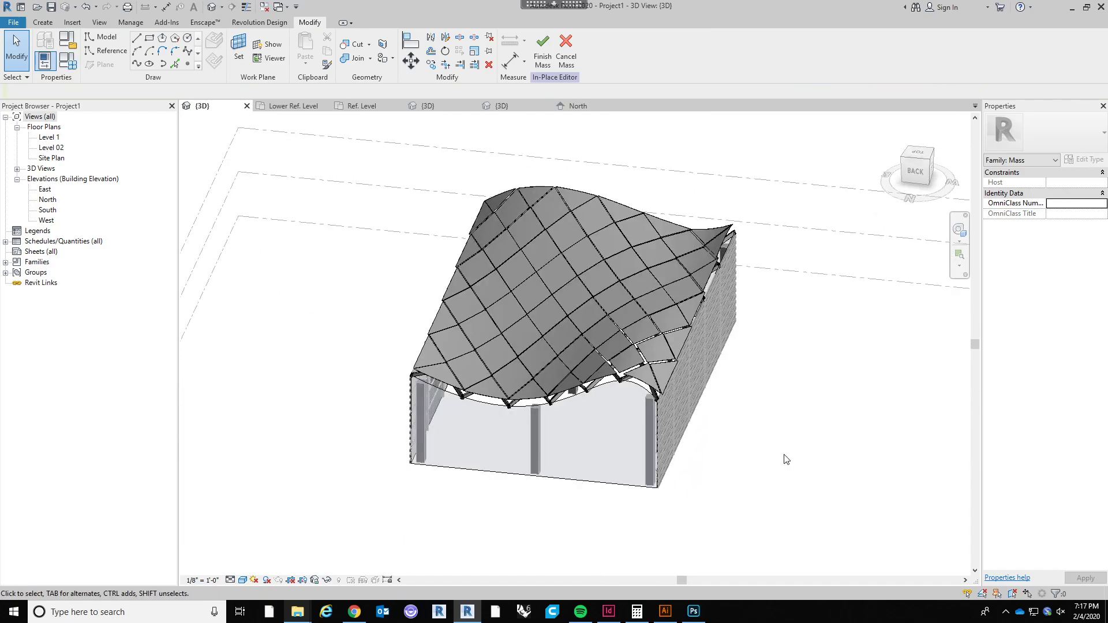
Select a single rhomboid panel on the roof's far edge and review its type properties for mullion depth and thickness.
{"action": "scroll", "coordinate": [622, 285], "scroll_direction": "up", "scroll_amount": 2}
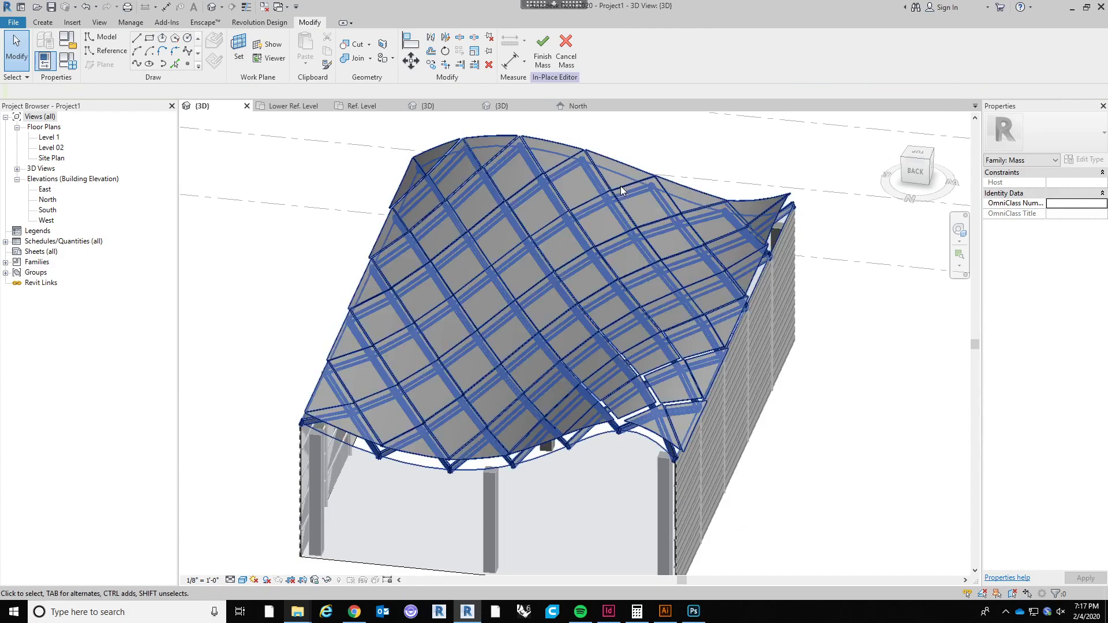
{"action": "key", "text": "Tab"}
{"action": "left_click", "coordinate": [628, 161]}
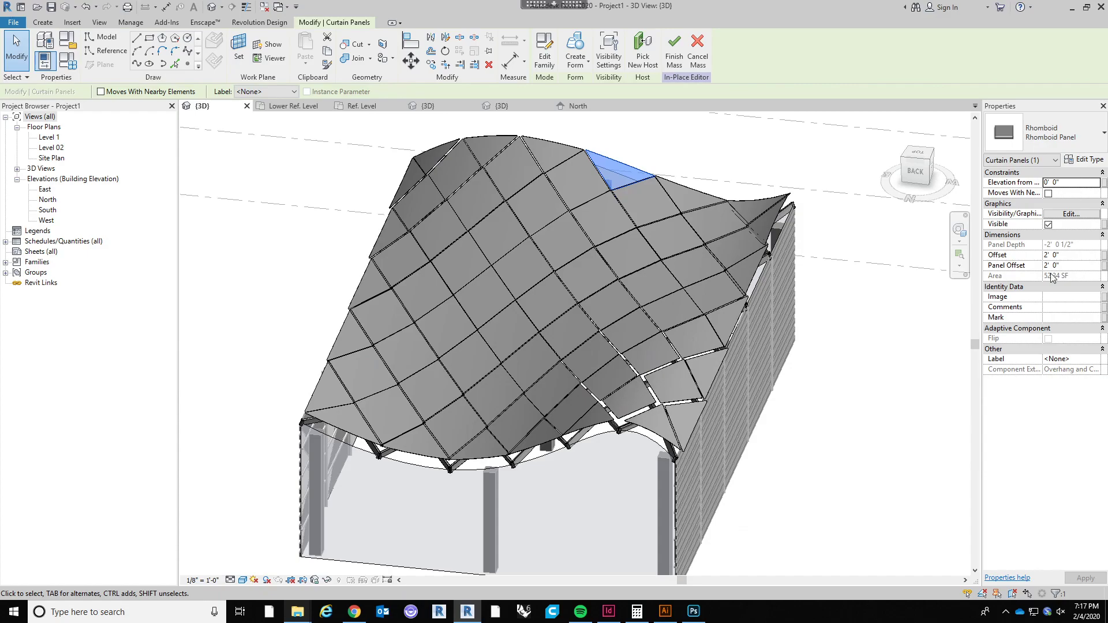
{"action": "left_click", "coordinate": [1085, 160]}
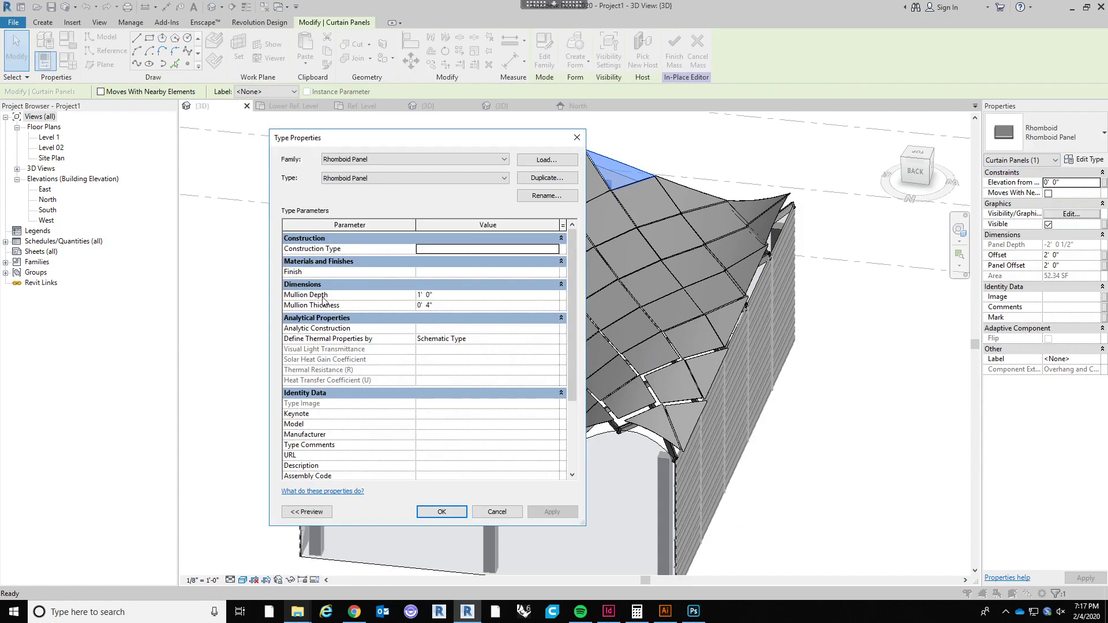
{"action": "left_click", "coordinate": [441, 512]}
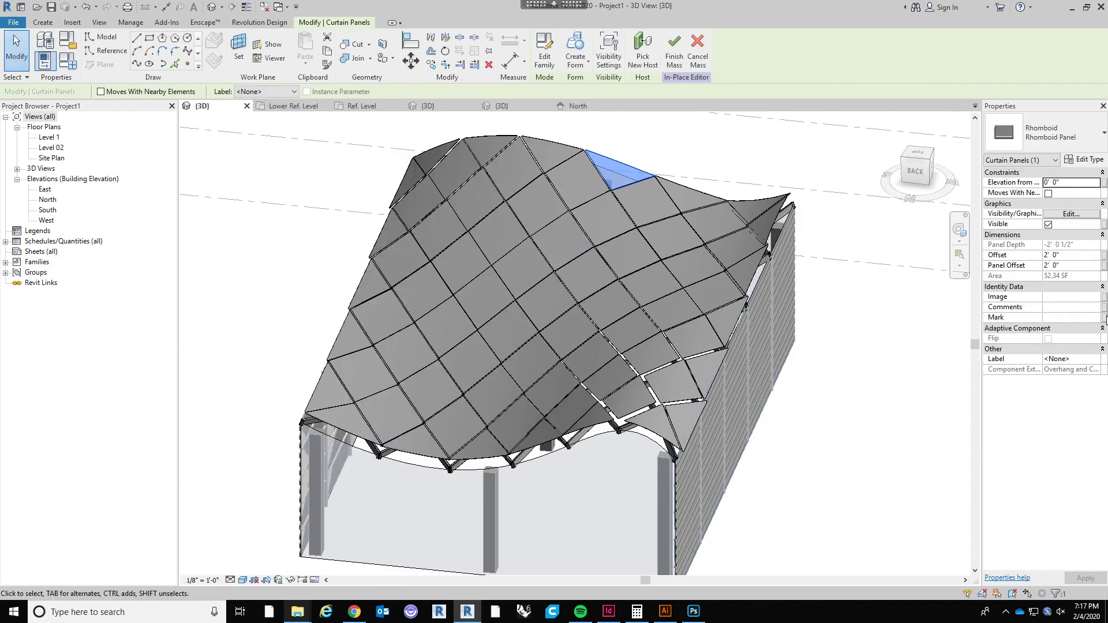
Set the Offset instance parameter of the selected roof-edge panel to 1 and deselect the panel.
{"action": "left_click", "coordinate": [1065, 264]}
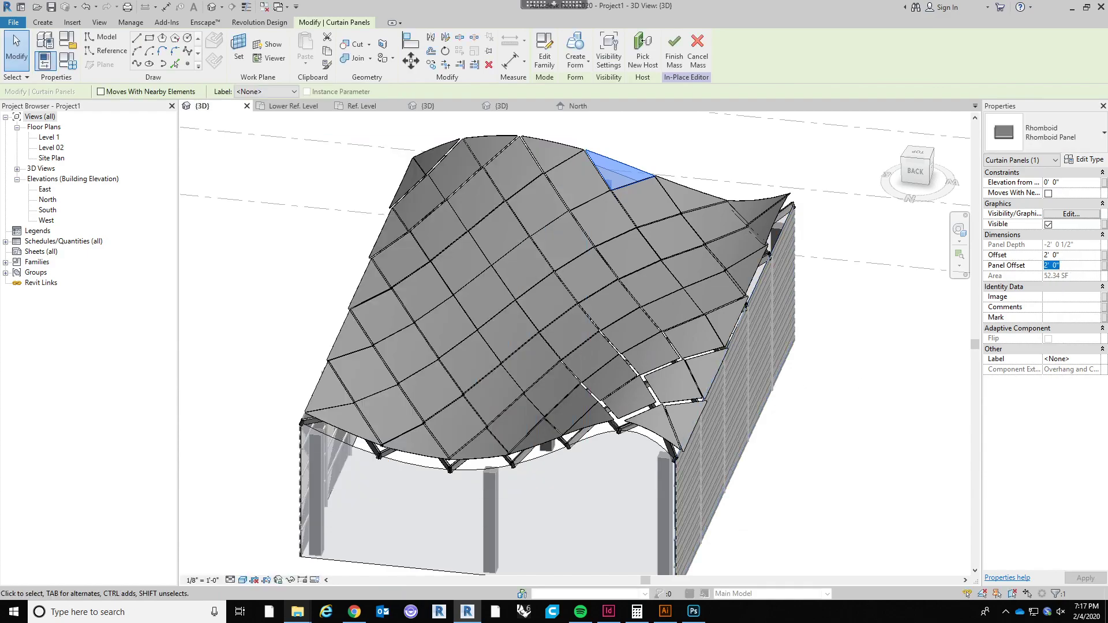
{"action": "left_click", "coordinate": [1068, 257]}
{"action": "type", "text": "1"}
{"action": "middle_click_drag", "start_coordinate": [846, 389], "coordinate": [710, 356], "text": "shift"}
{"action": "key", "text": "Escape"}
Select the roof's divided surface and inspect its rhomboid panel pattern and grid settings from different angles.
{"action": "scroll", "coordinate": [713, 359], "scroll_direction": "down", "scroll_amount": 4}
{"action": "middle_click_drag", "start_coordinate": [702, 456], "coordinate": [555, 347], "text": "shift"}
{"action": "scroll", "coordinate": [728, 446], "scroll_direction": "up", "scroll_amount": 2}
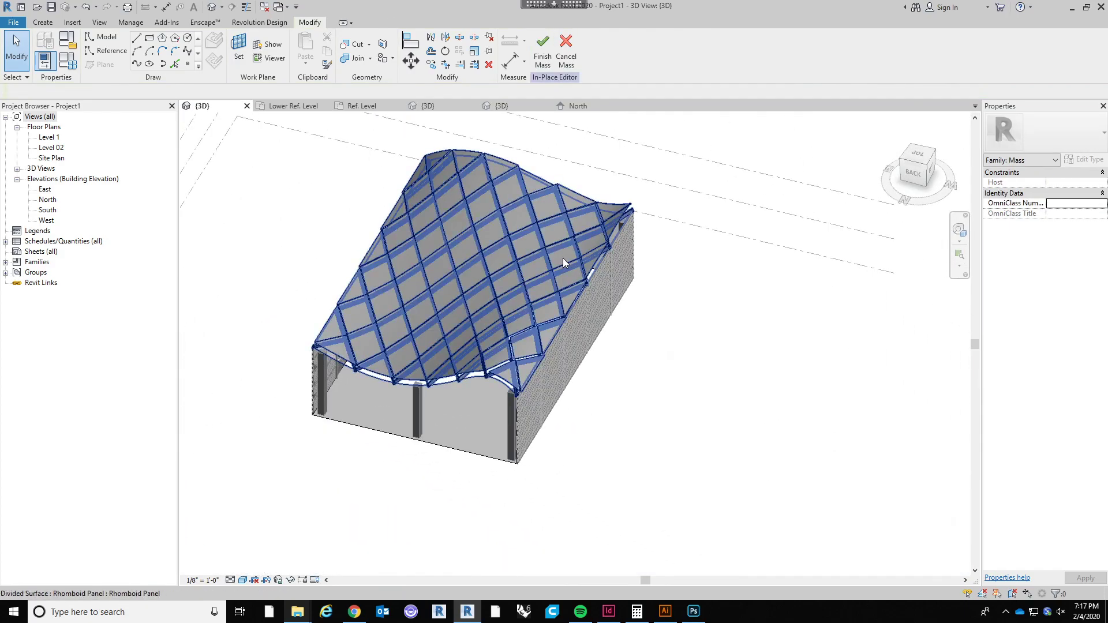
{"action": "left_click", "coordinate": [545, 247]}
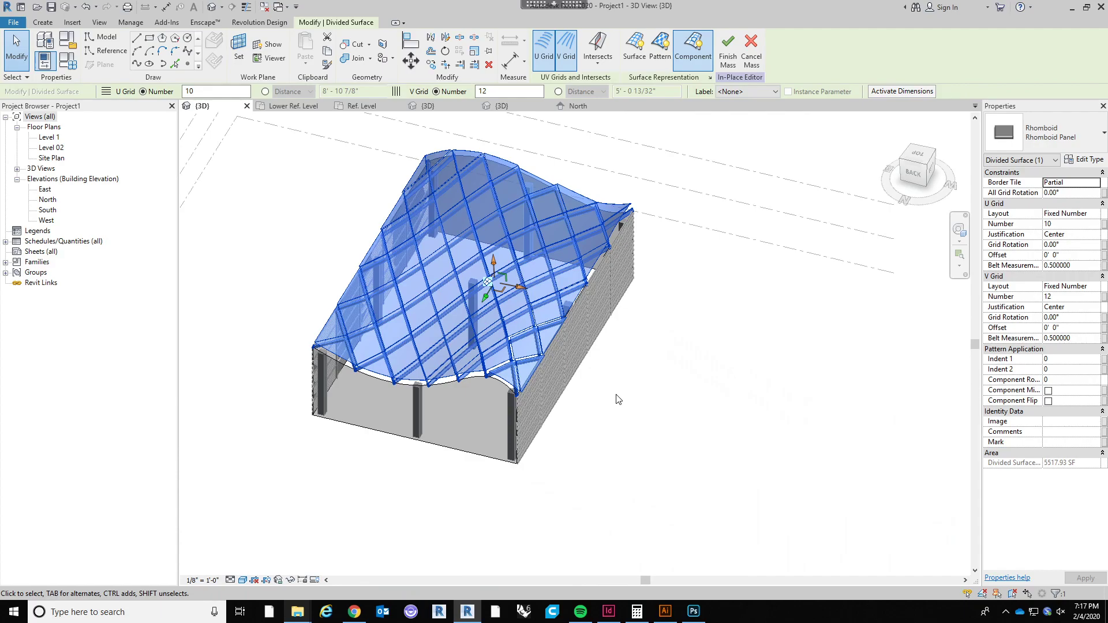
{"action": "middle_click_drag", "start_coordinate": [683, 433], "coordinate": [636, 434], "text": "shift"}
{"action": "middle_click_drag", "start_coordinate": [658, 495], "coordinate": [612, 452], "text": "shift"}
{"action": "scroll", "coordinate": [347, 300], "scroll_direction": "up", "scroll_amount": 4}
{"action": "scroll", "coordinate": [538, 373], "scroll_direction": "down", "scroll_amount": 4}
{"action": "middle_click_drag", "start_coordinate": [540, 371], "coordinate": [681, 288], "text": "shift"}
{"action": "middle_click_drag", "start_coordinate": [681, 451], "coordinate": [589, 502], "text": "shift"}
{"action": "middle_click_drag", "start_coordinate": [775, 316], "coordinate": [726, 409], "text": "shift"}
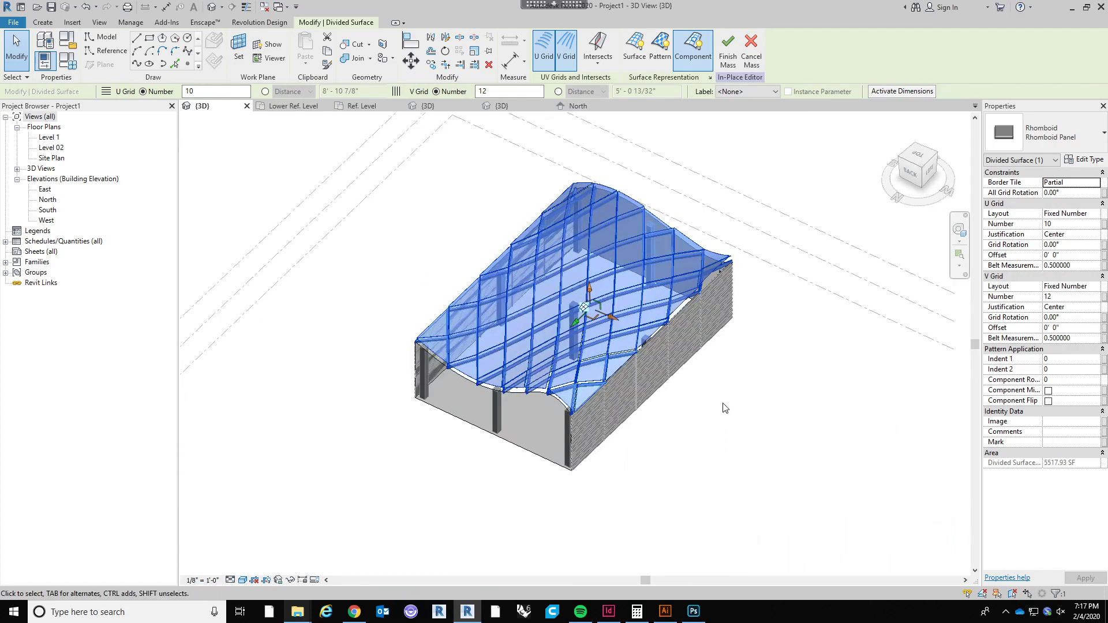
{"action": "left_click", "coordinate": [724, 408]}
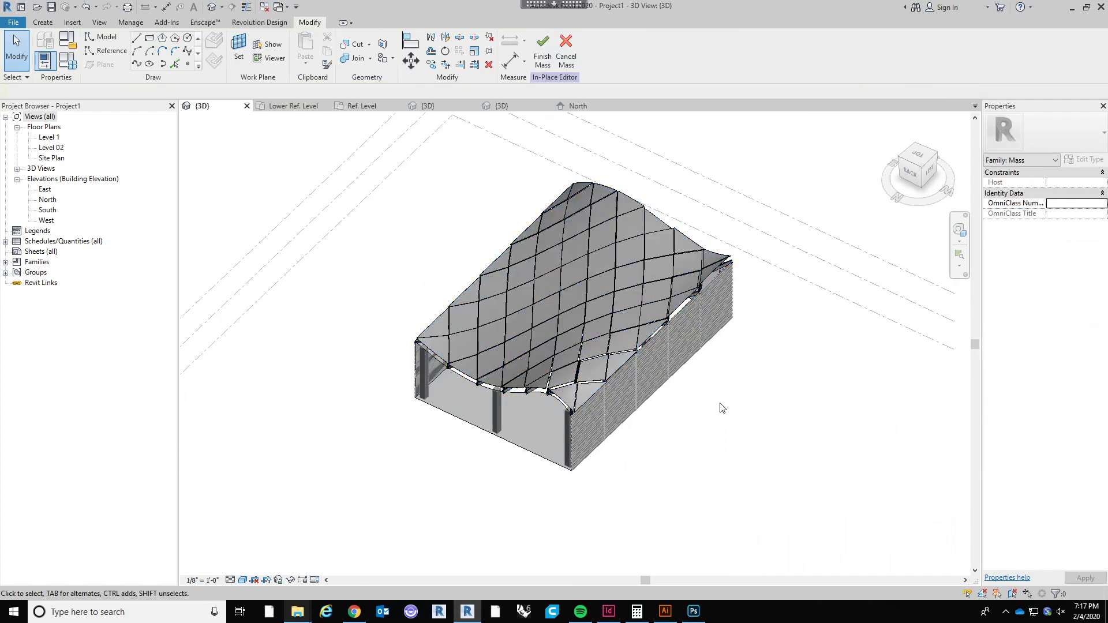
Examine the finished rhomboid roof, its panel edges and the walls beneath, close up and as a whole.
{"action": "scroll", "coordinate": [721, 405], "scroll_direction": "up", "scroll_amount": 3}
{"action": "middle_click_drag", "start_coordinate": [717, 425], "coordinate": [711, 415], "text": "shift"}
{"action": "middle_click_drag", "start_coordinate": [711, 415], "coordinate": [683, 317]}
{"action": "scroll", "coordinate": [701, 395], "scroll_direction": "down", "scroll_amount": 1}
{"action": "middle_click_drag", "start_coordinate": [700, 453], "coordinate": [731, 574]}
{"action": "middle_click_drag", "start_coordinate": [695, 500], "coordinate": [734, 485]}
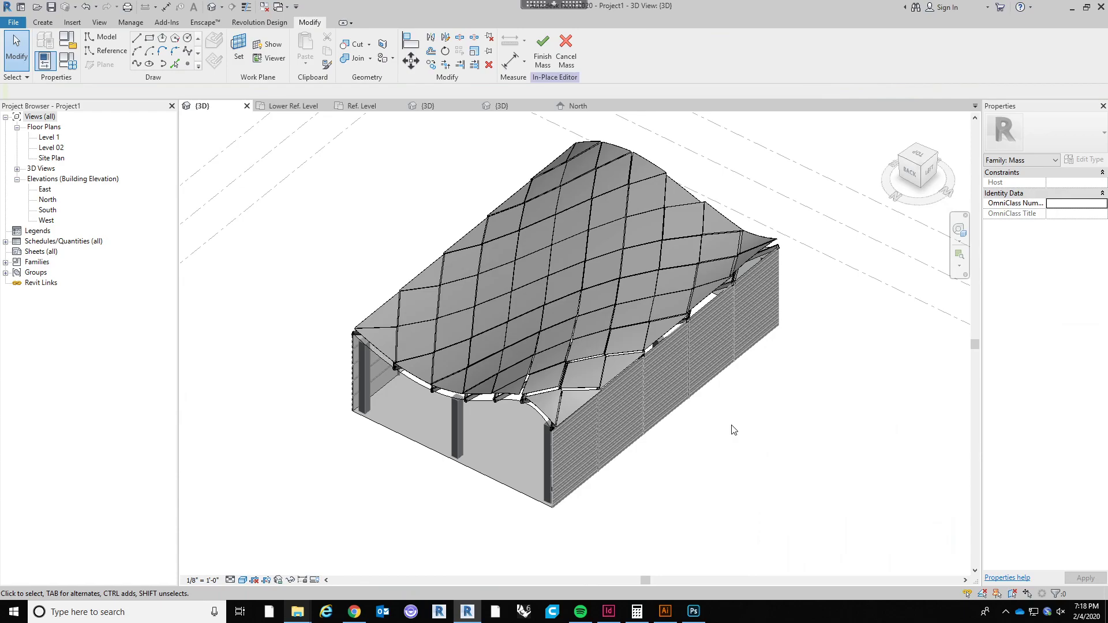
{"action": "middle_click_drag", "start_coordinate": [650, 467], "coordinate": [609, 376], "text": "shift"}
{"action": "middle_click_drag", "start_coordinate": [615, 296], "coordinate": [629, 346], "text": "shift"}
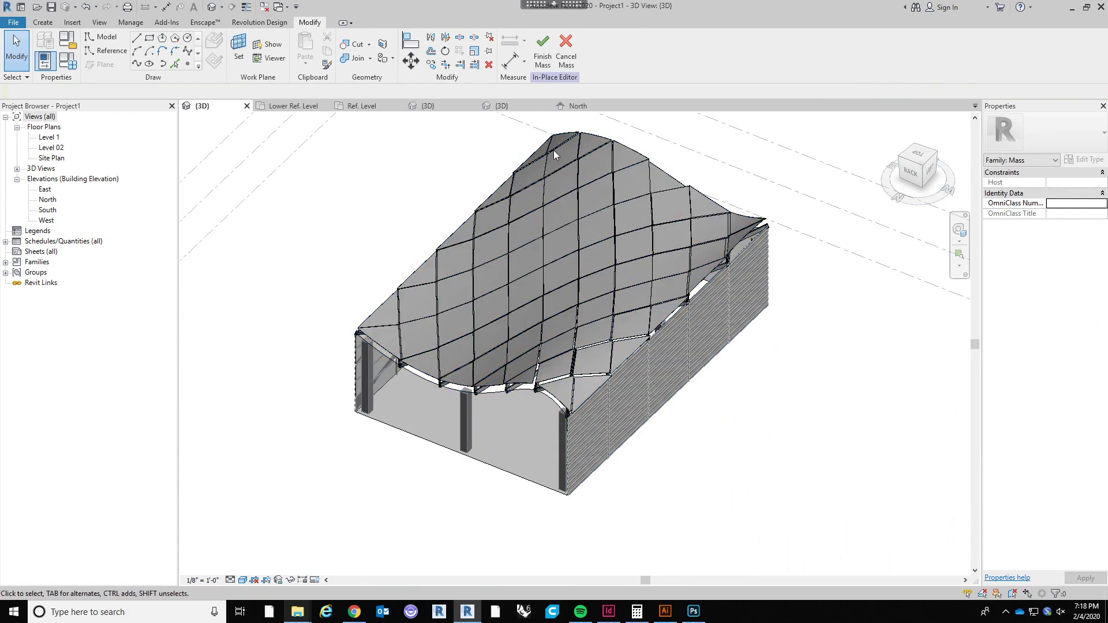
{"action": "scroll", "coordinate": [614, 319], "scroll_direction": "up", "scroll_amount": 3}
{"action": "scroll", "coordinate": [621, 331], "scroll_direction": "down", "scroll_amount": 1}
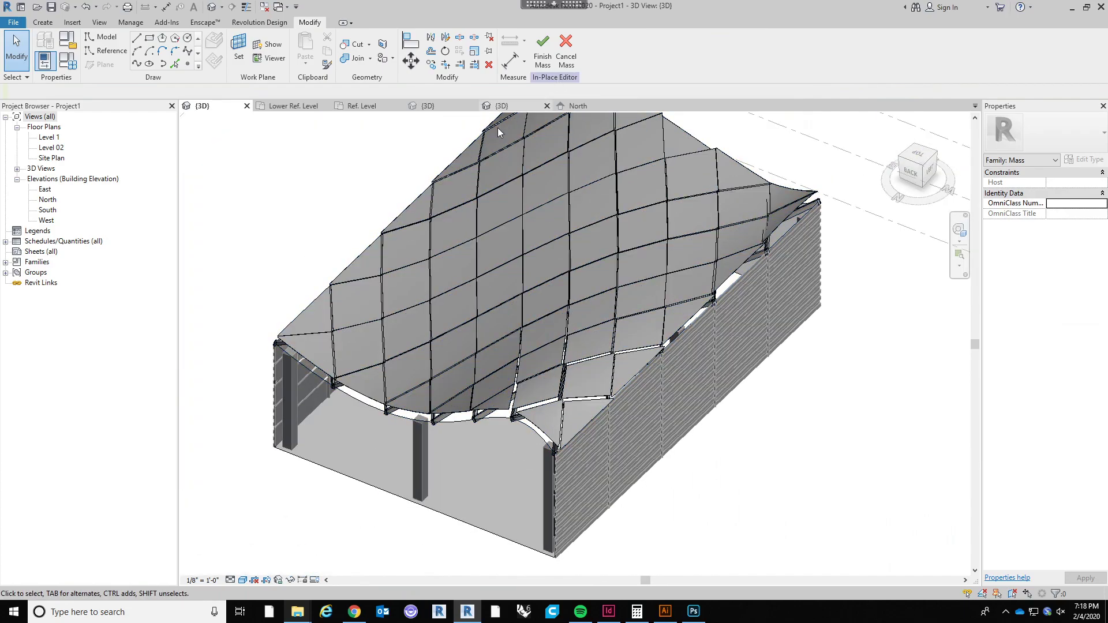
{"action": "left_click", "coordinate": [664, 286]}
{"action": "middle_click_drag", "start_coordinate": [770, 408], "coordinate": [743, 393], "text": "shift"}
{"action": "middle_click_drag", "start_coordinate": [703, 460], "coordinate": [732, 471]}
{"action": "scroll", "coordinate": [684, 457], "scroll_direction": "down", "scroll_amount": 1}
{"action": "left_click", "coordinate": [708, 518]}
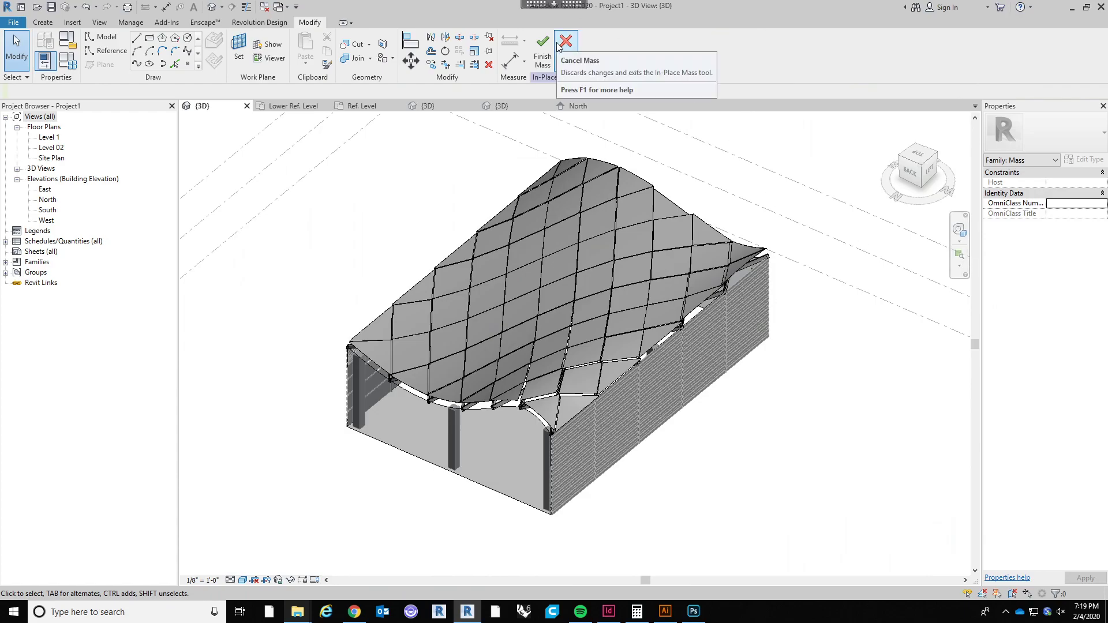
Switch the remote desktop session from full screen to a window on the local desktop.
{"action": "mouse_move", "coordinate": [554, 4]}
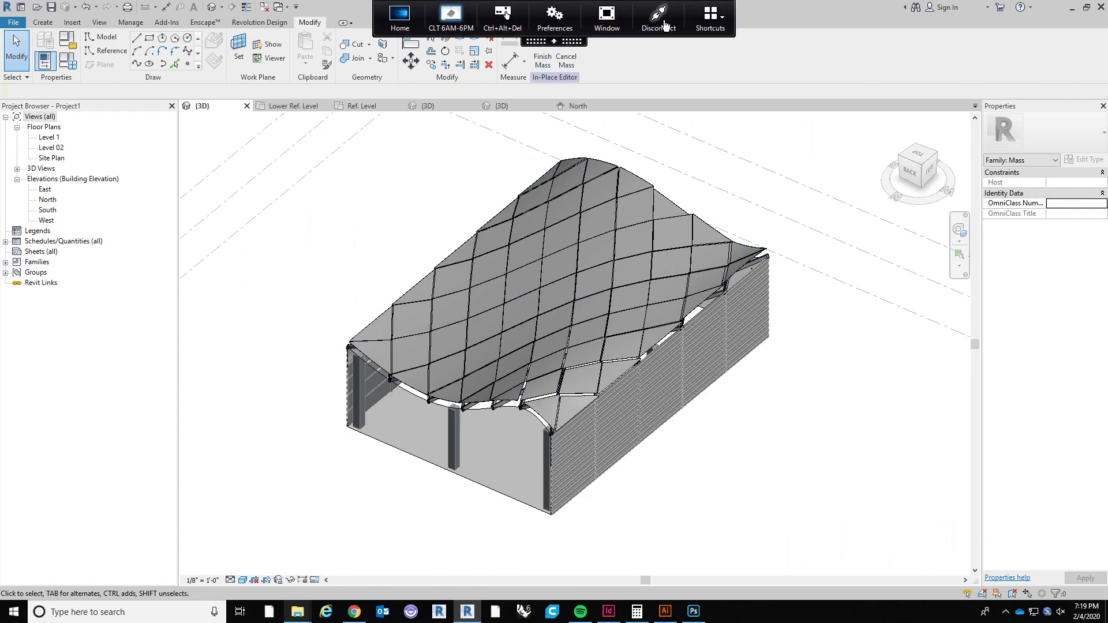
{"action": "left_click", "coordinate": [607, 18]}
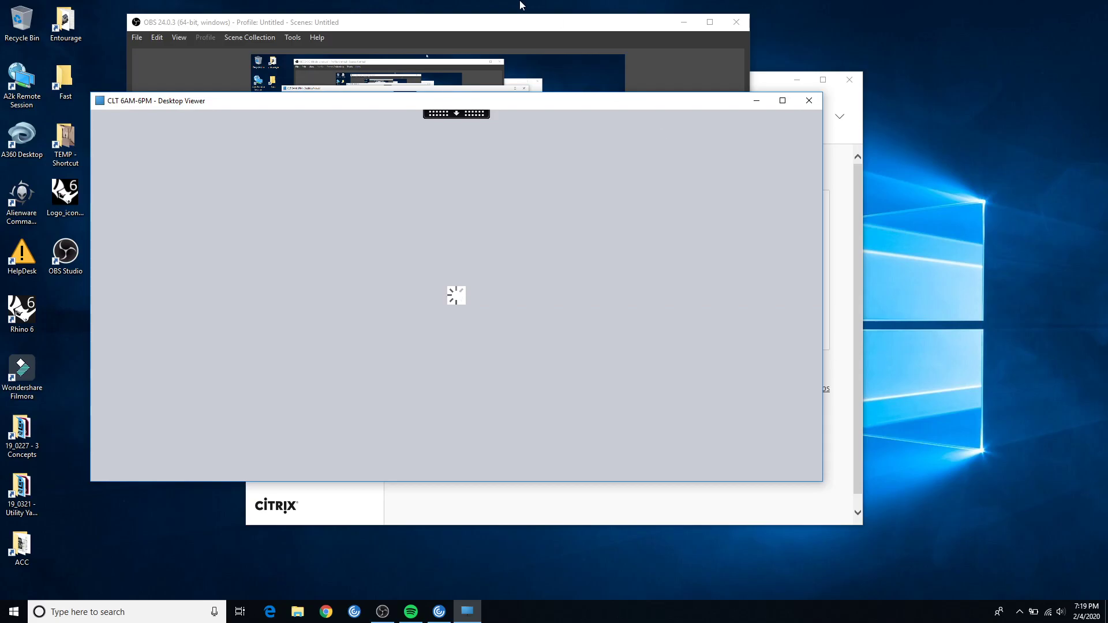